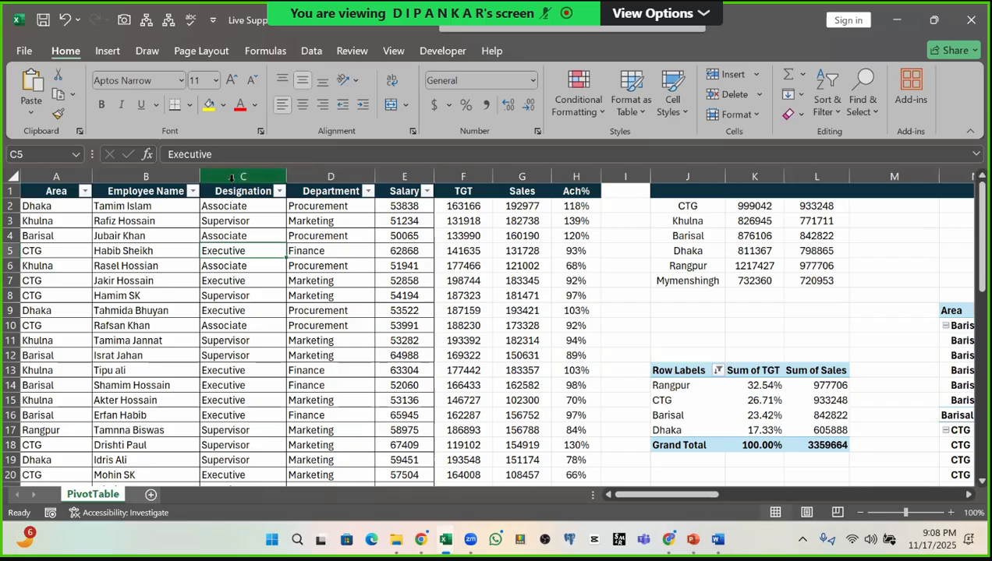
left_click(231, 192)
left_click(268, 256)
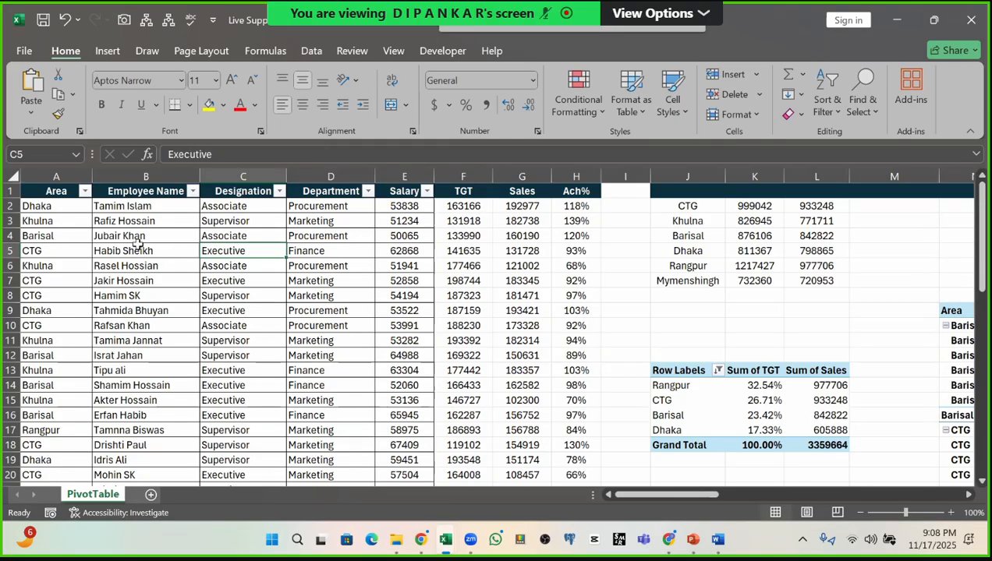
left_click(152, 222)
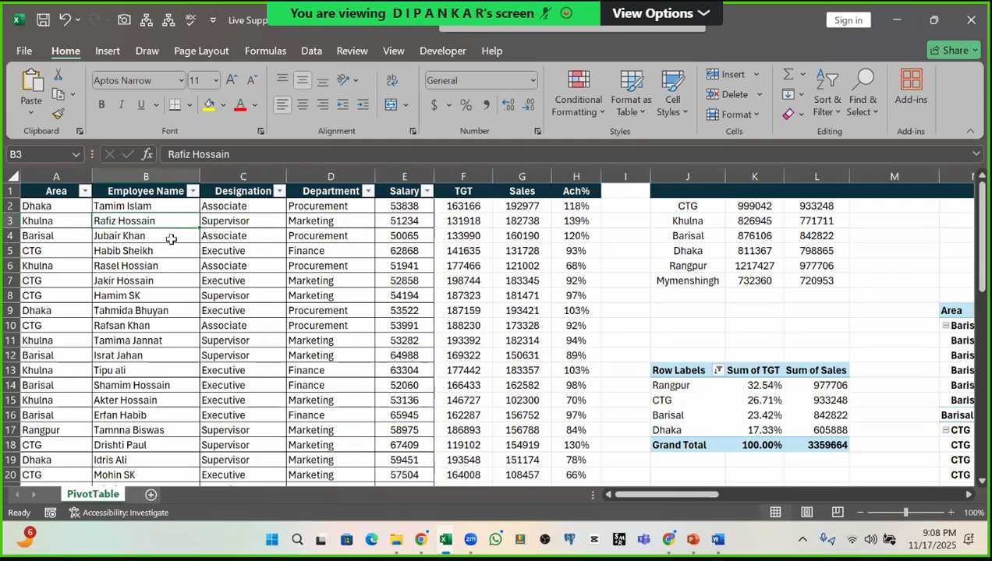
left_click(145, 248)
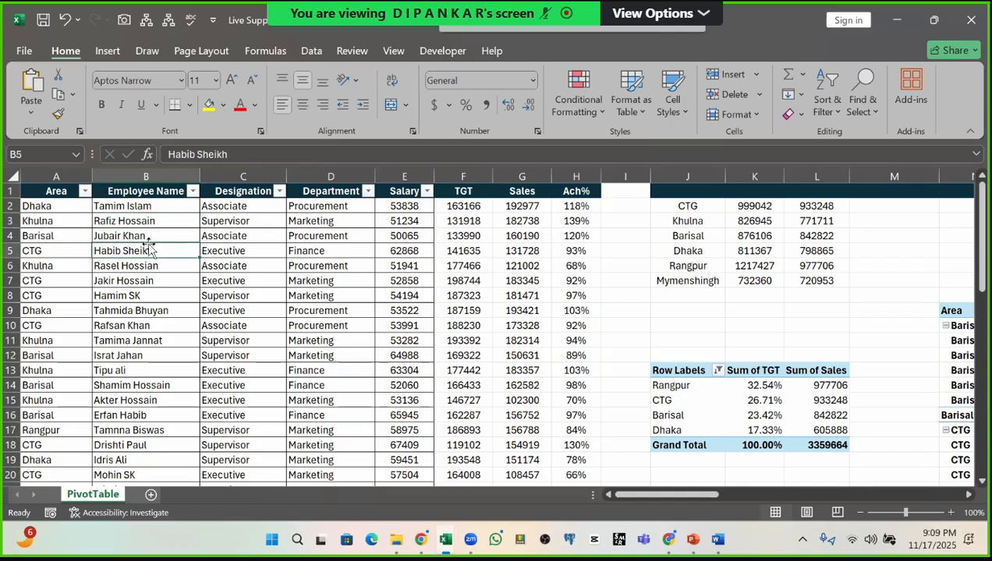
left_click(140, 206)
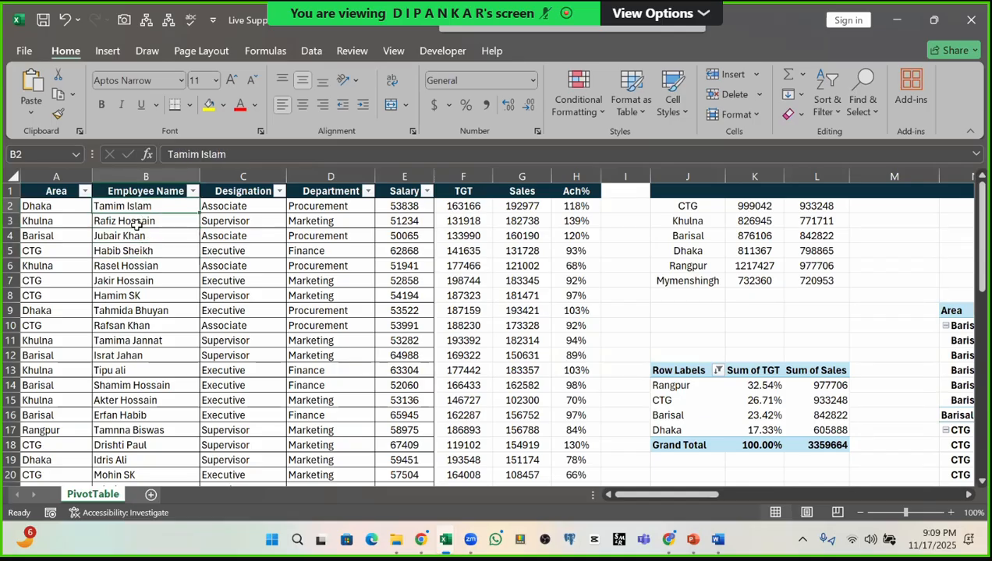
left_click(137, 224)
left_click(133, 281)
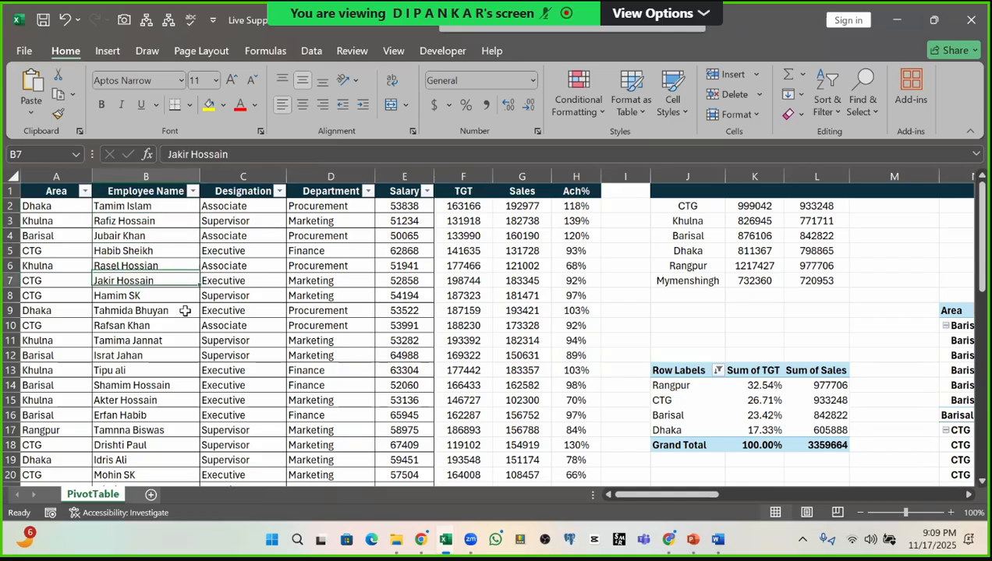
left_click(148, 268)
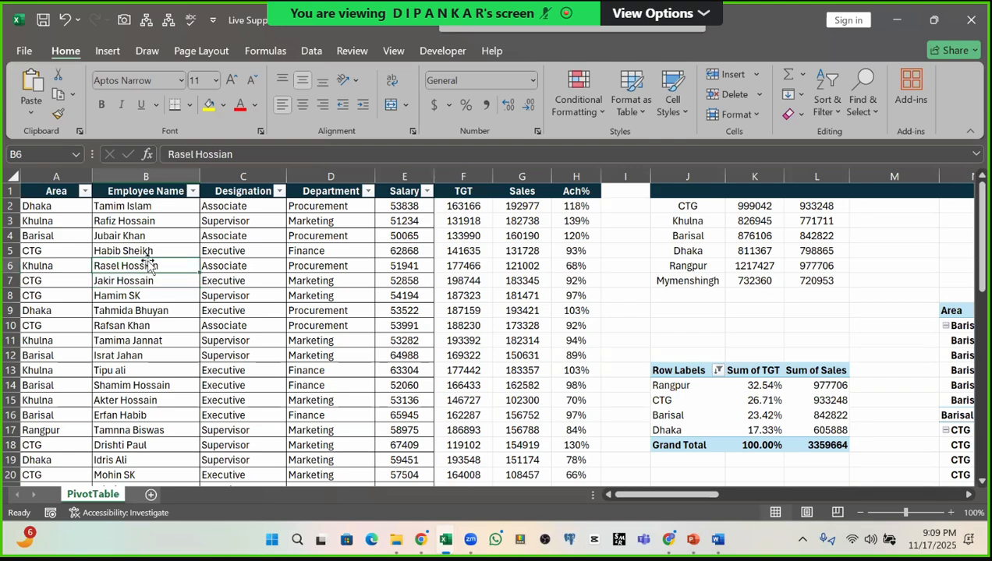
left_click(261, 236)
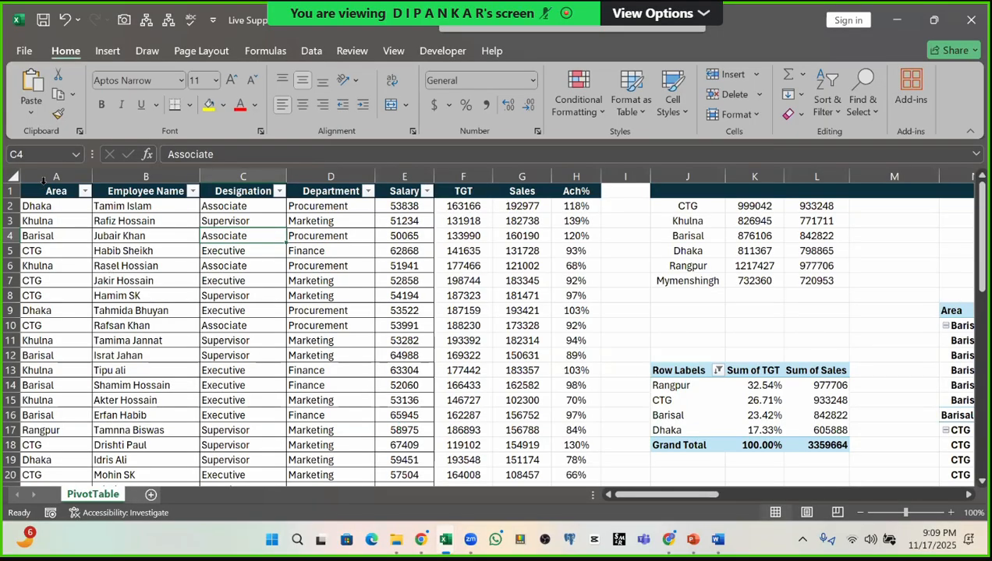
Step: Examine the extent of the employee table from the Area column to Ach%, including the formulas in the Ach% column
left_click_drag(43, 179, 584, 191)
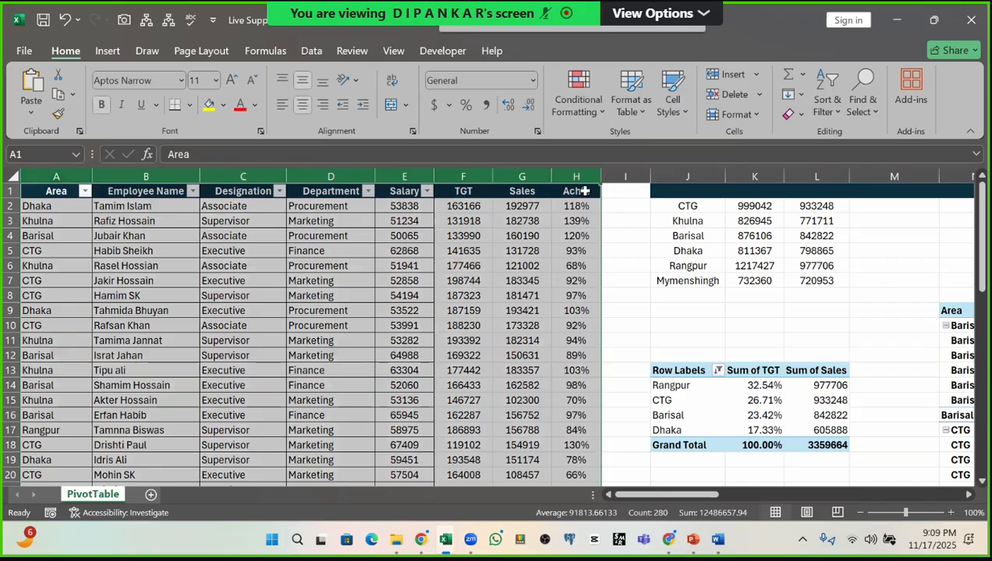
left_click(218, 311)
left_click(227, 282)
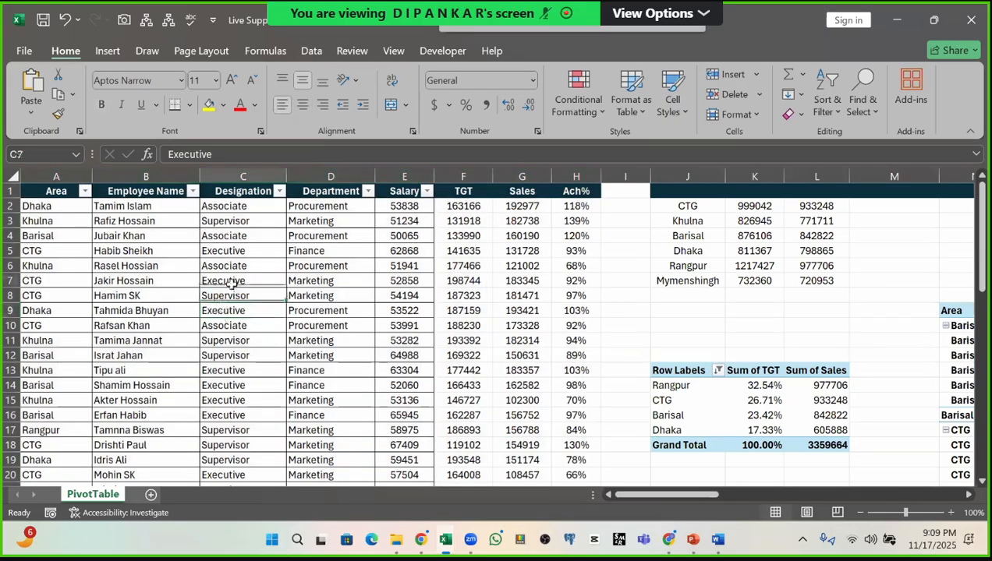
key("Up")
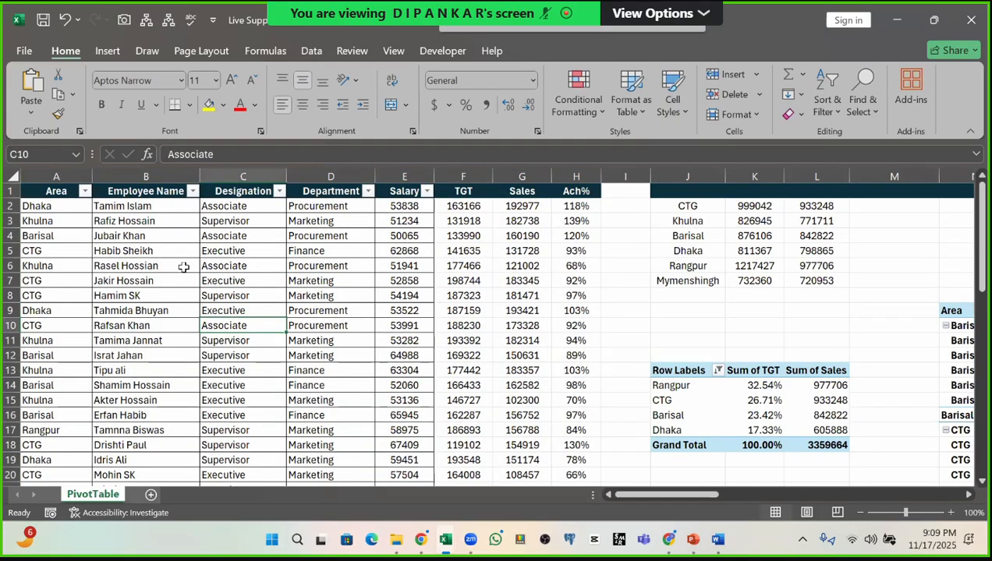
key("Left")
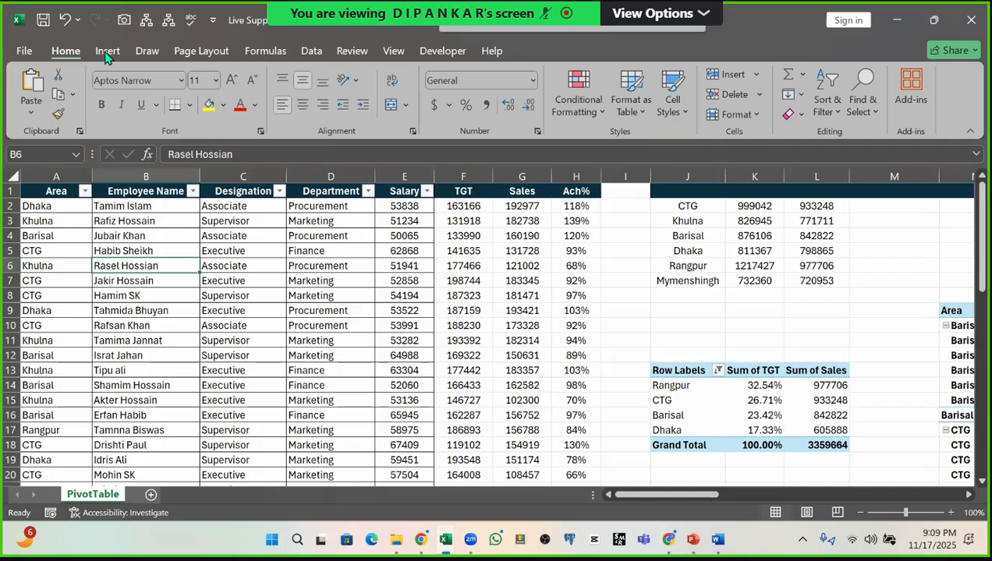
left_click_drag(53, 179, 586, 184)
left_click(253, 292)
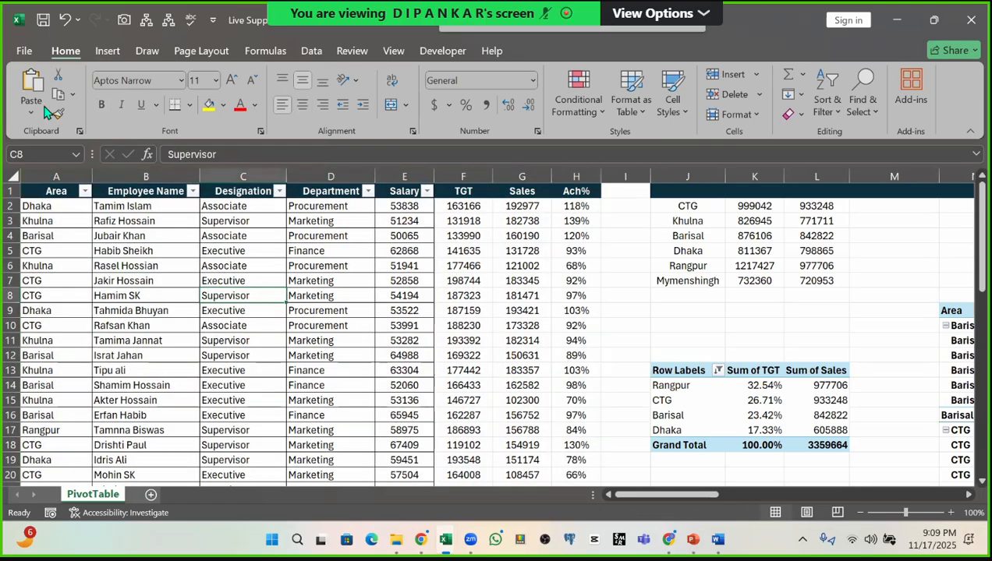
left_click_drag(54, 176, 566, 190)
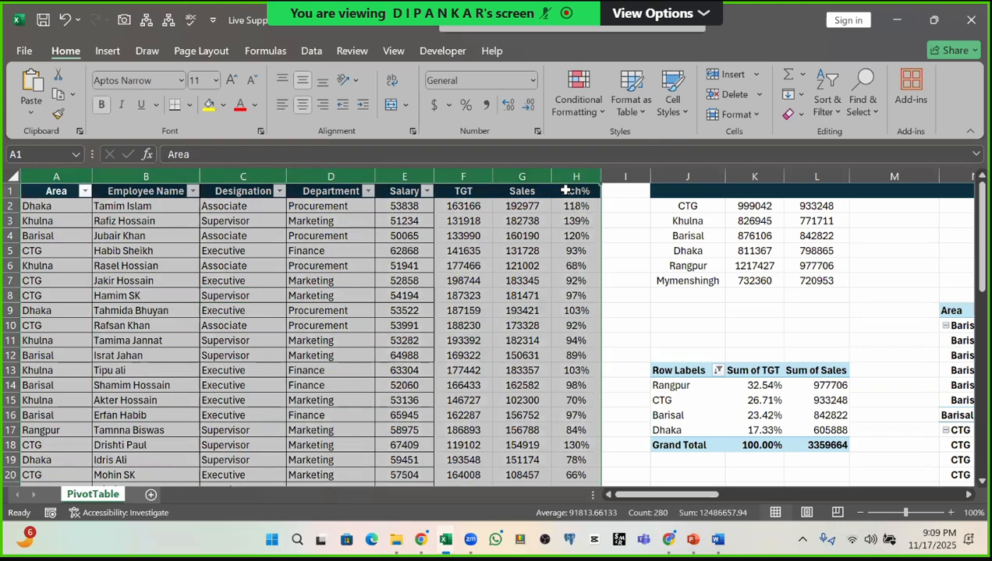
left_click(312, 282)
left_click_drag(34, 191, 573, 372)
scroll(468, 351, "up", 7)
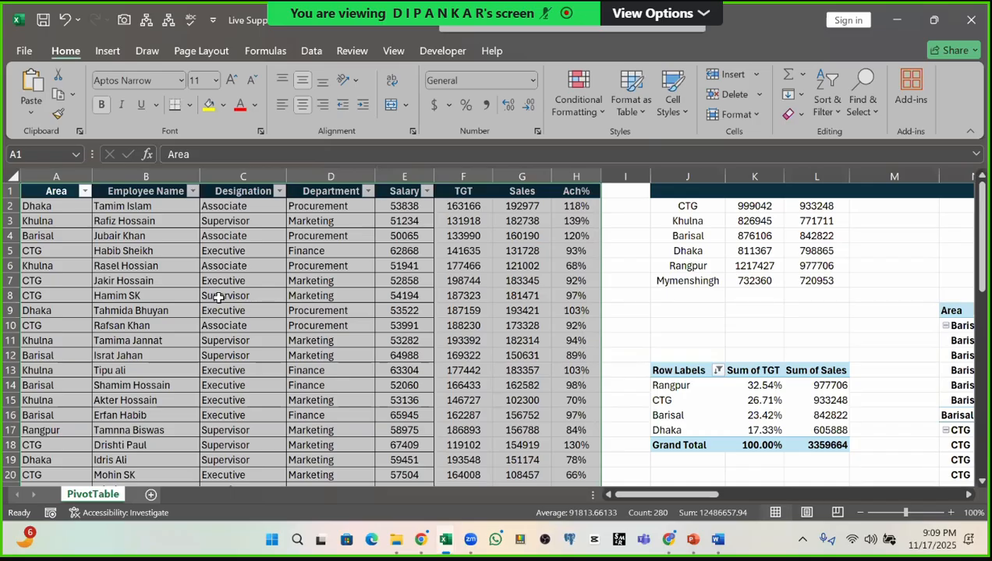
left_click(249, 293)
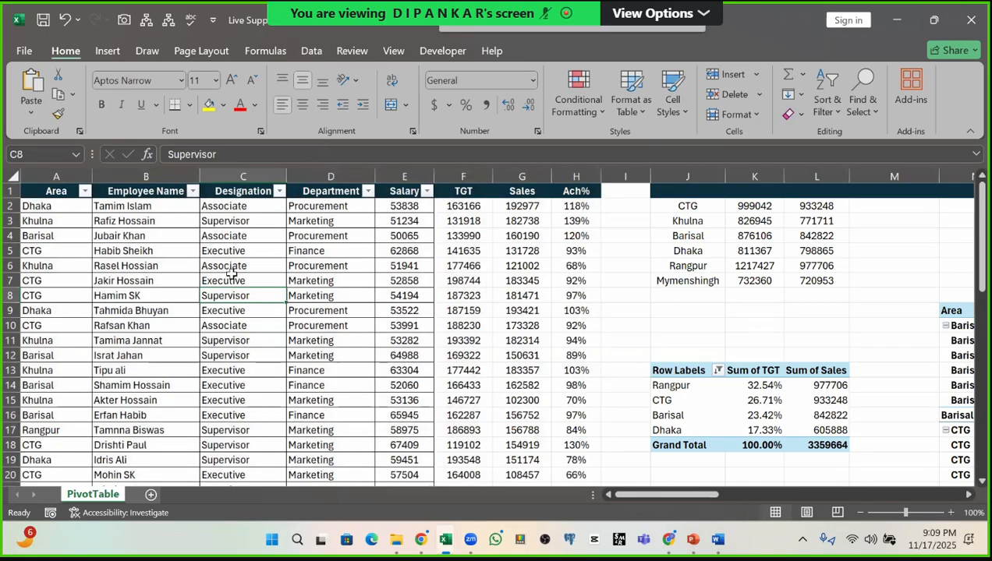
left_click(578, 206)
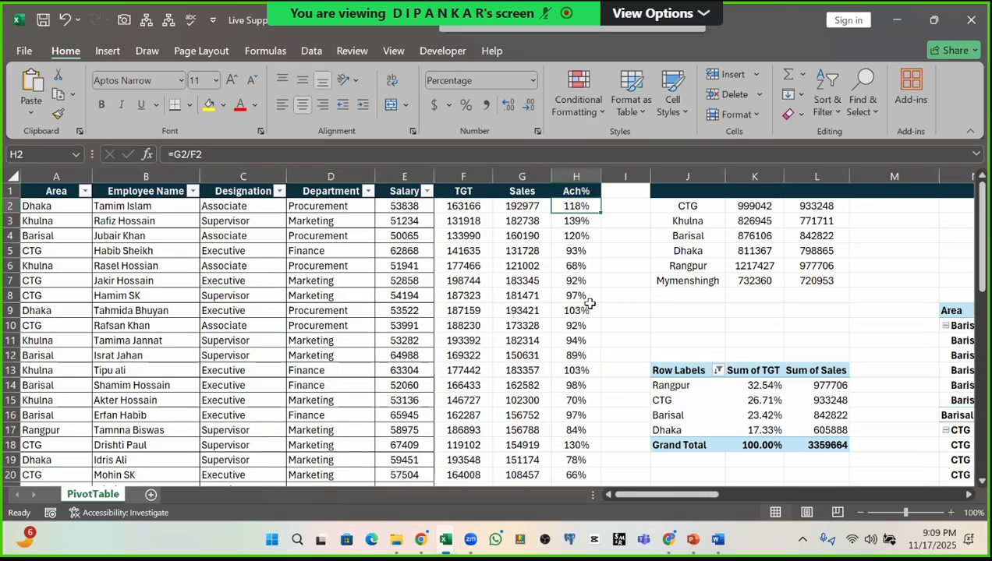
left_click(585, 306)
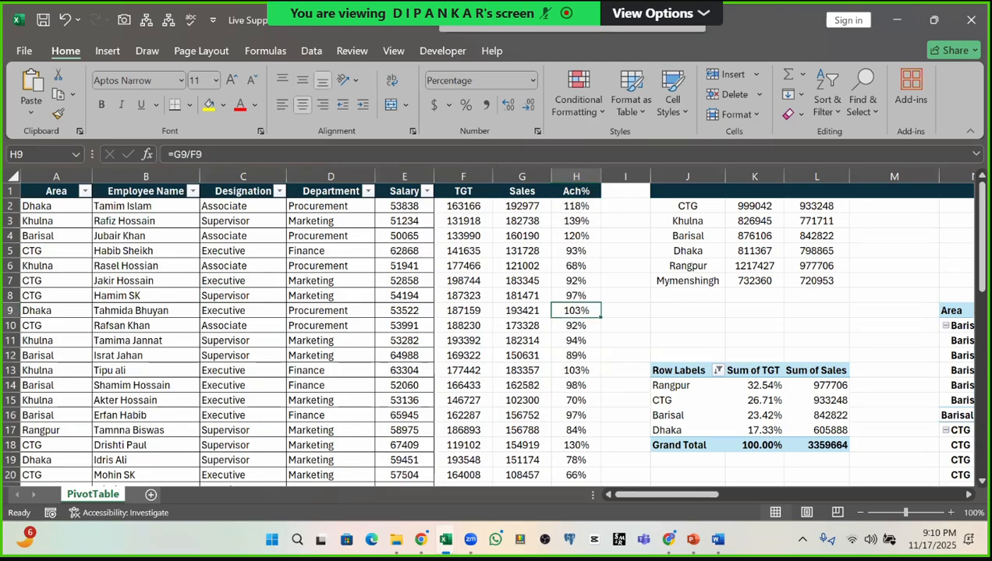
Step: Start creating a PivotTable from the employee table, keeping the dialog clear of the Ach% column
left_click(234, 309)
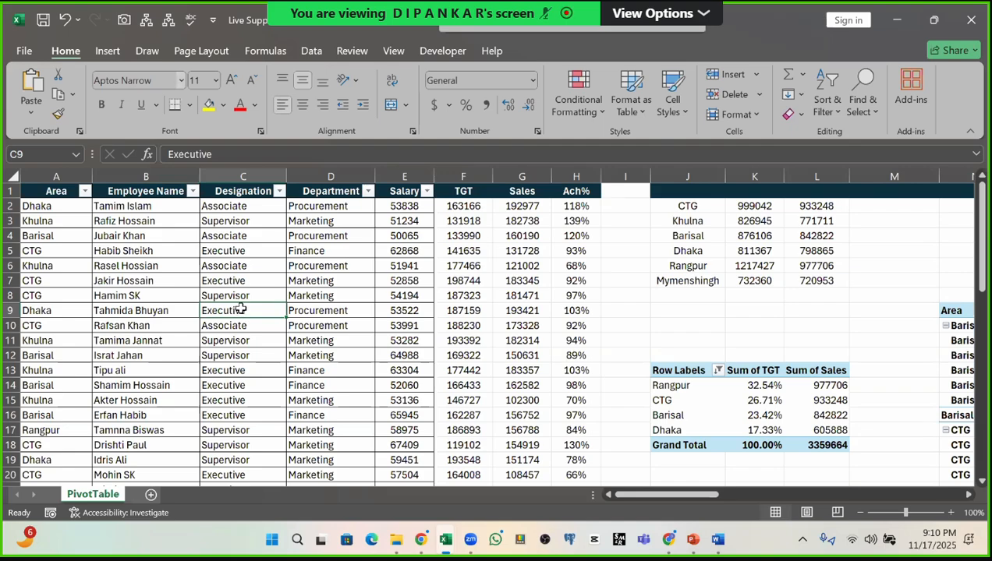
left_click(108, 52)
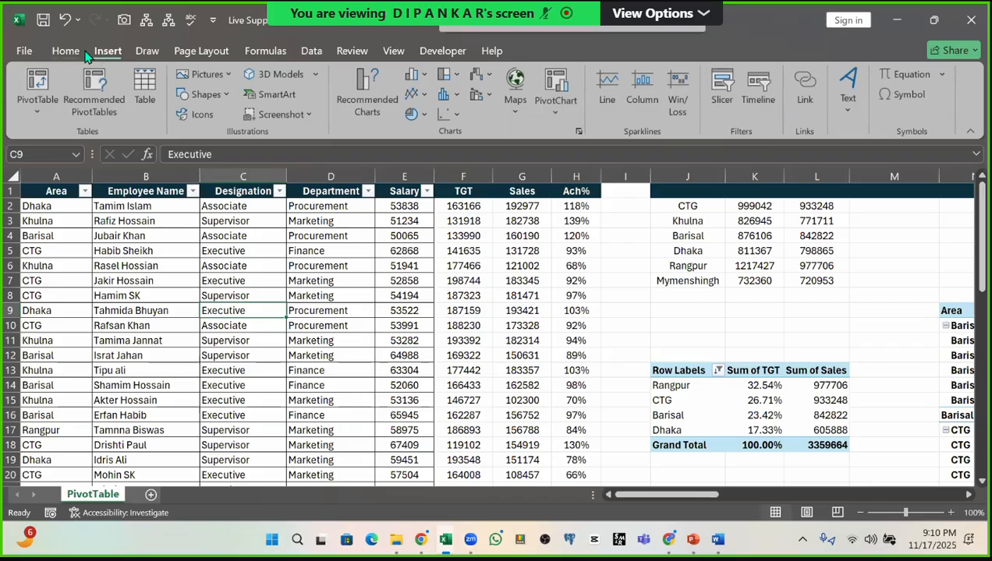
left_click(41, 85)
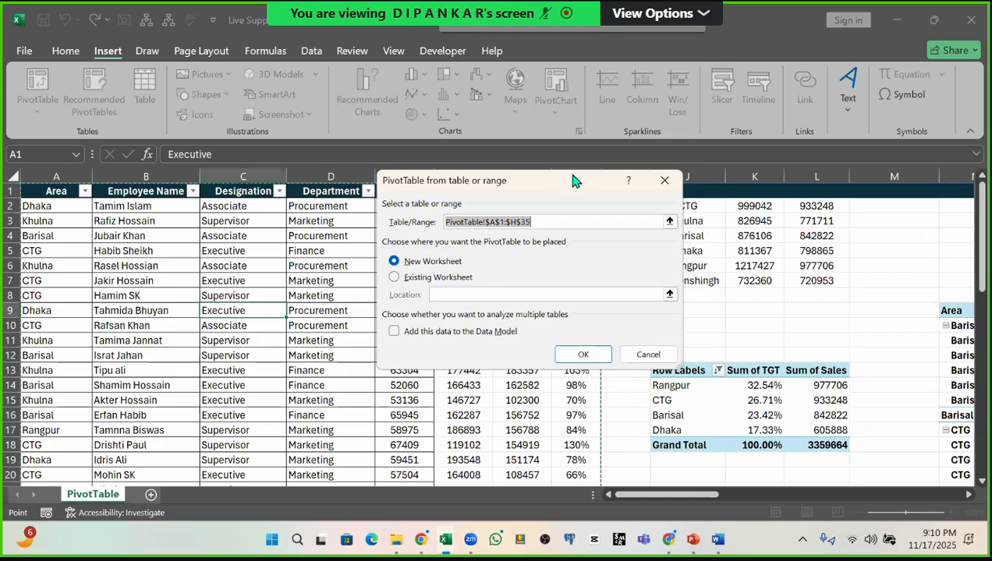
left_click_drag(581, 181, 421, 153)
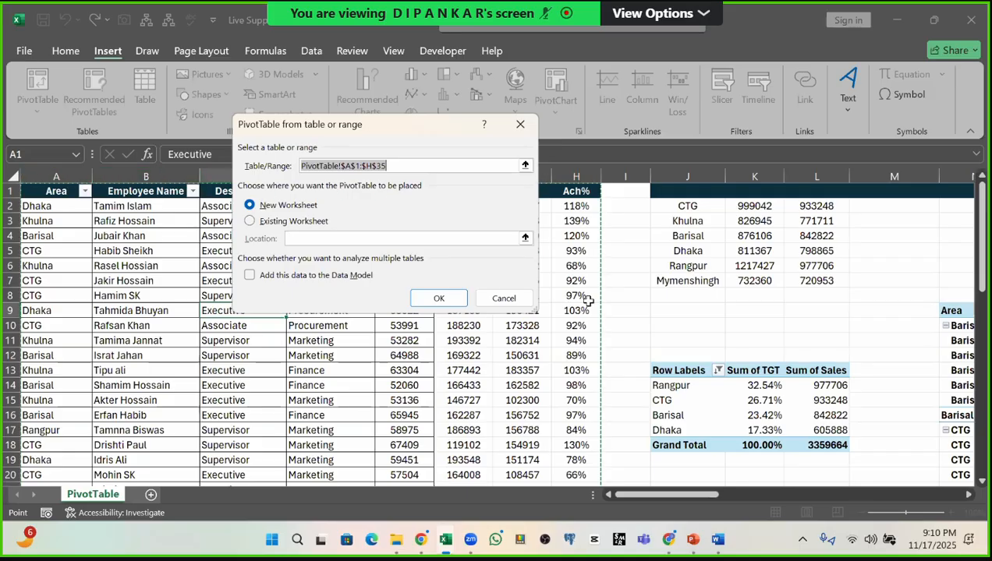
Step: Check the PivotTable source range against the header row and the last record of the employee table
left_click(399, 166)
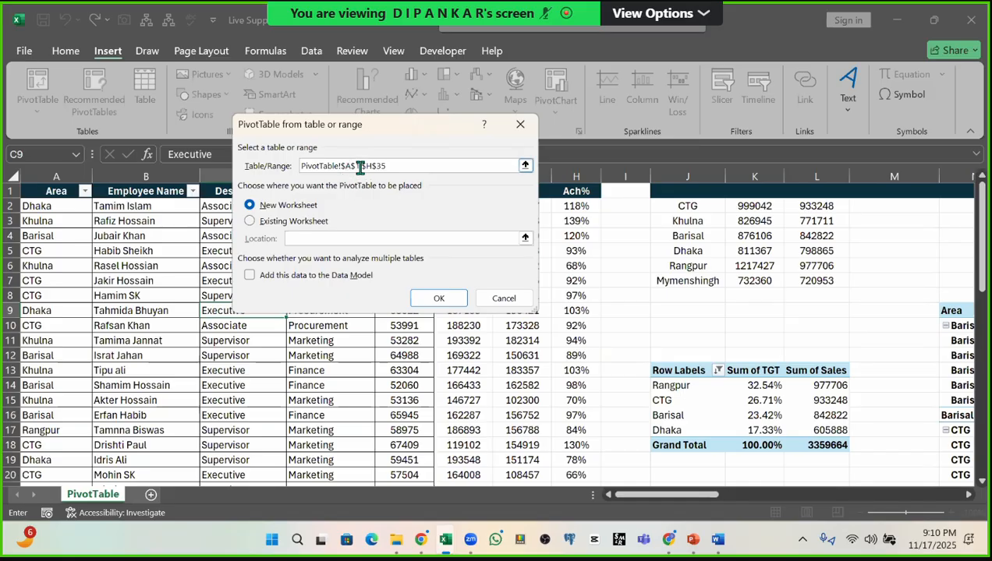
left_click_drag(347, 168, 357, 169)
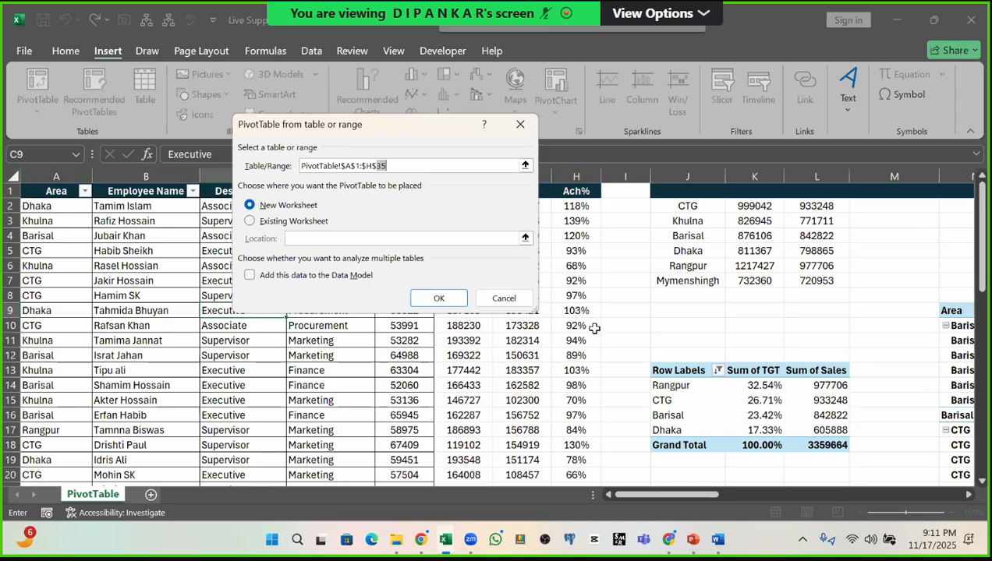
scroll(581, 319, "down", 5)
scroll(584, 341, "down", 3)
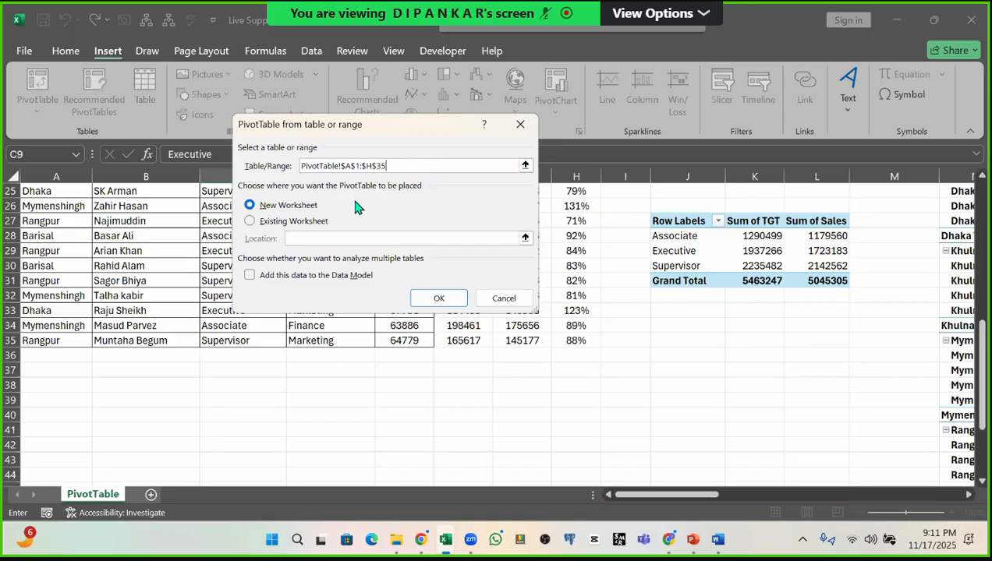
scroll(336, 250, "up", 8)
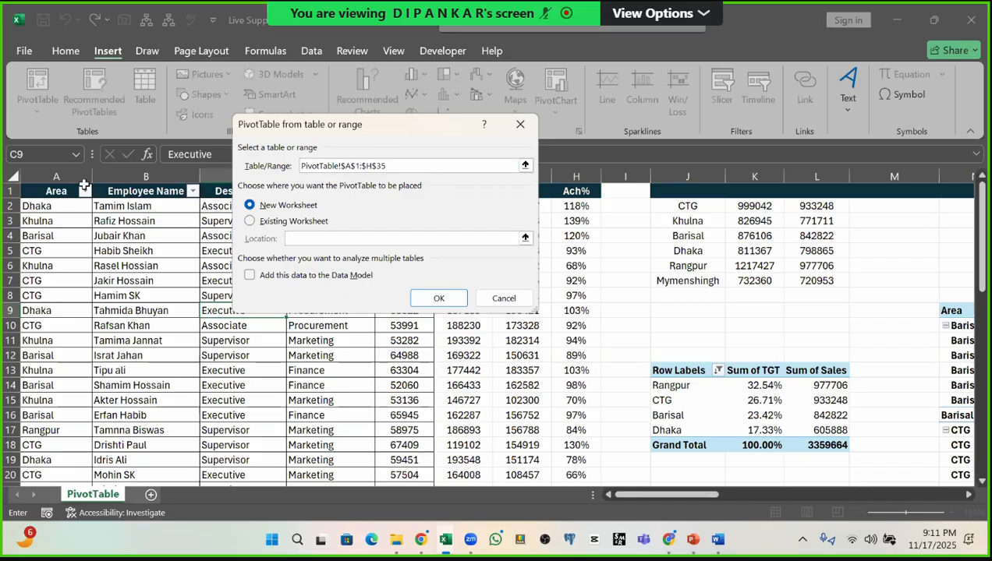
left_click(357, 166)
scroll(611, 234, "down", 6)
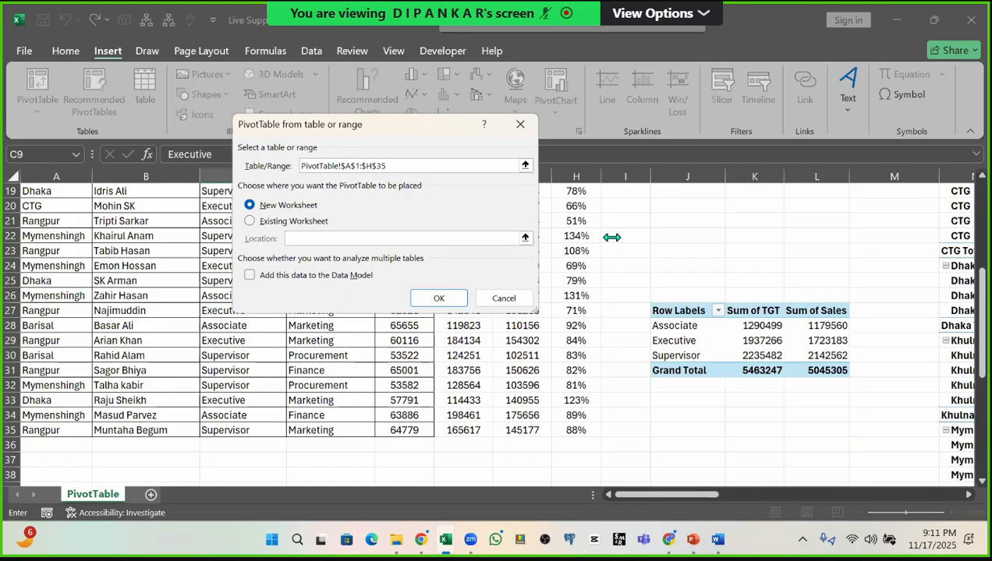
left_click(415, 166)
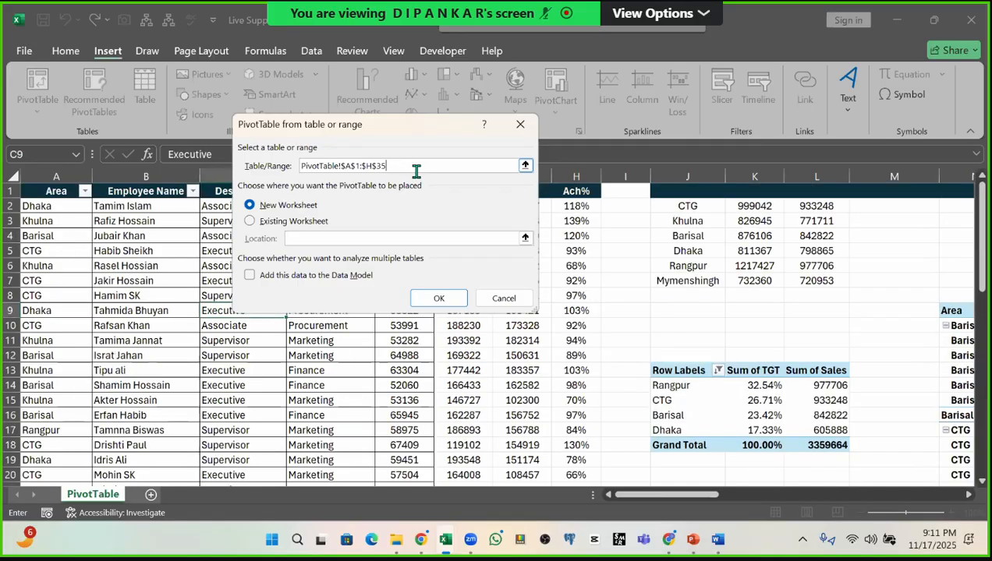
Step: Clear the PivotTable source range and reselect the whole employee table, A1:H35, including its header row
left_click_drag(417, 169, 20, 166)
key("BackSpace")
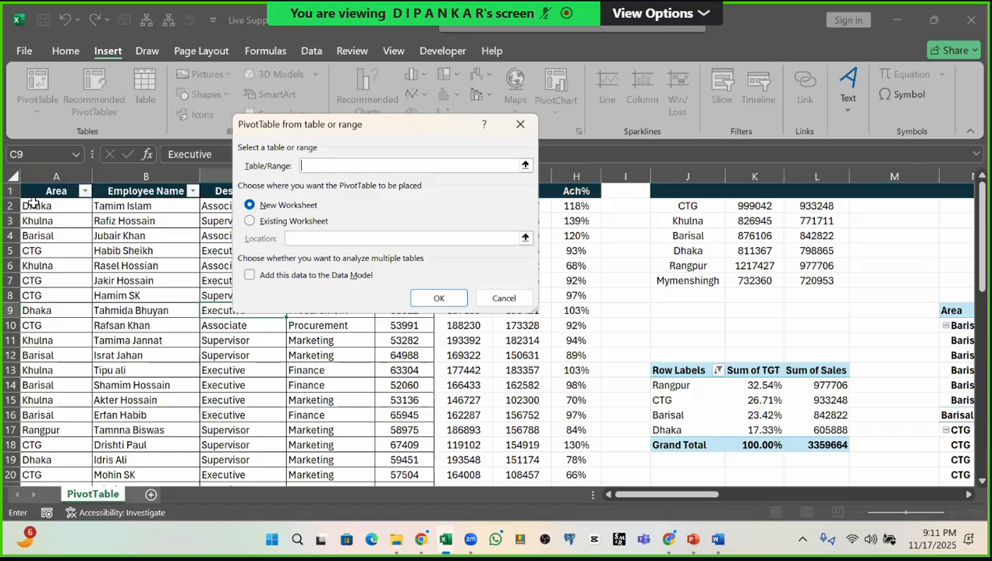
left_click_drag(33, 197, 577, 477)
scroll(338, 352, "up", 6)
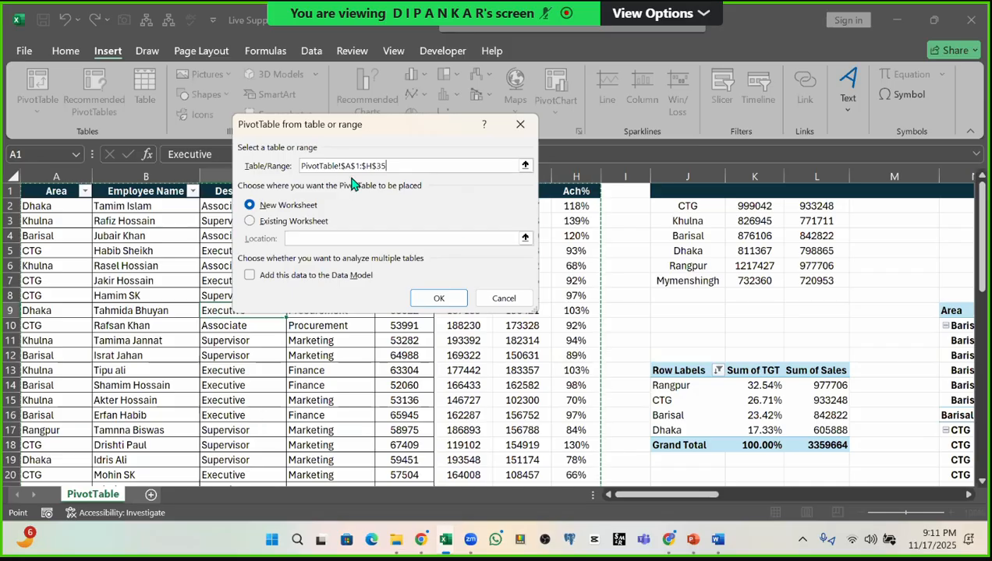
Step: Review the outlined source selection on the sheet from the table's header row down to its last record
scroll(509, 354, "down", 4)
scroll(509, 355, "down", 2)
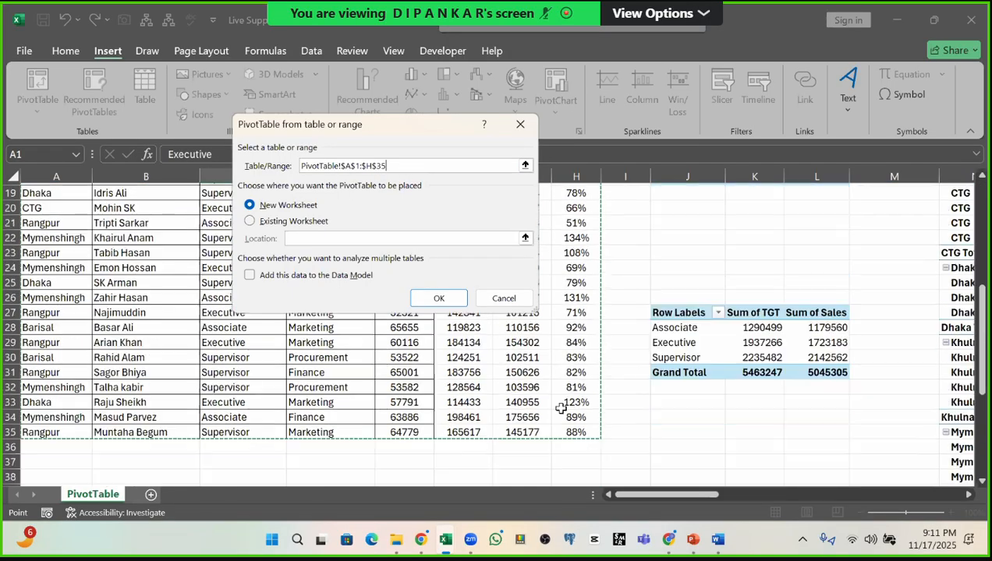
scroll(598, 274, "up", 5)
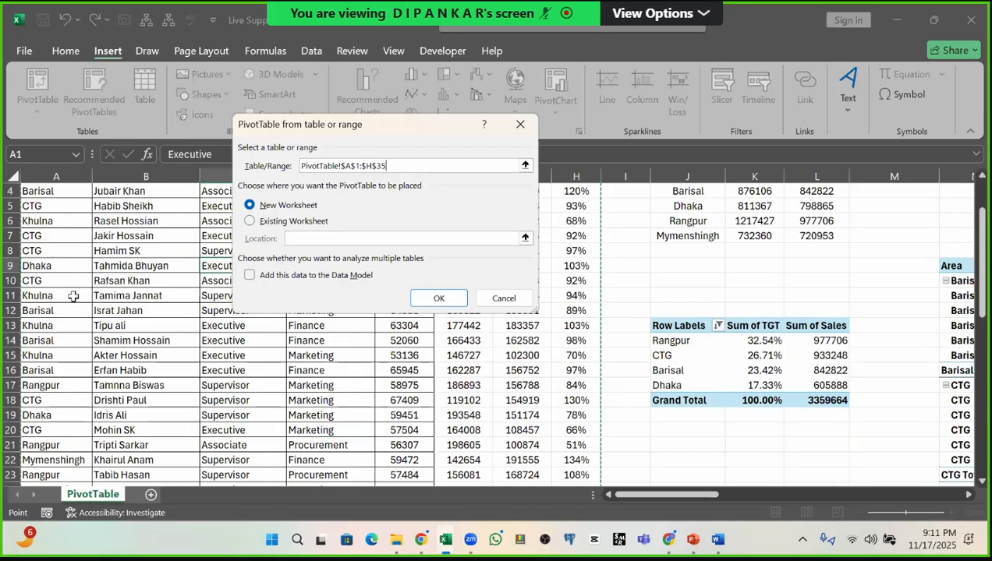
scroll(215, 283, "up", 1)
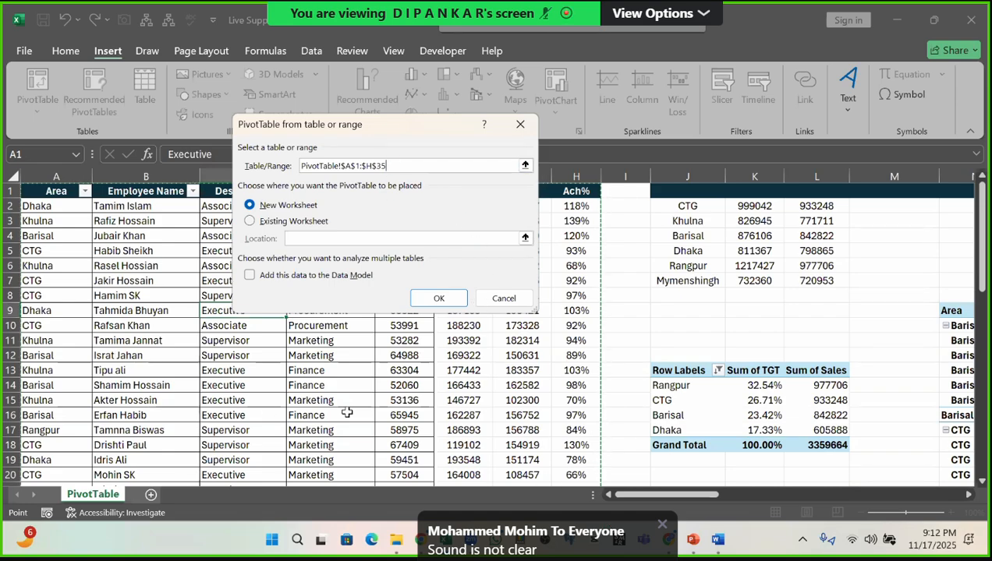
scroll(300, 380, "down", 2)
scroll(296, 382, "down", 2)
scroll(296, 382, "up", 4)
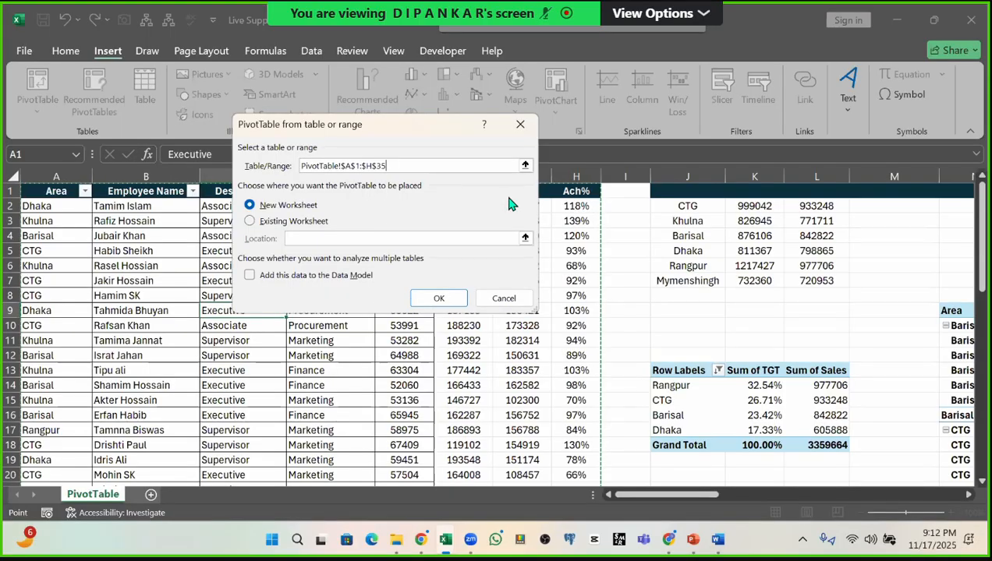
scroll(587, 375, "down", 6)
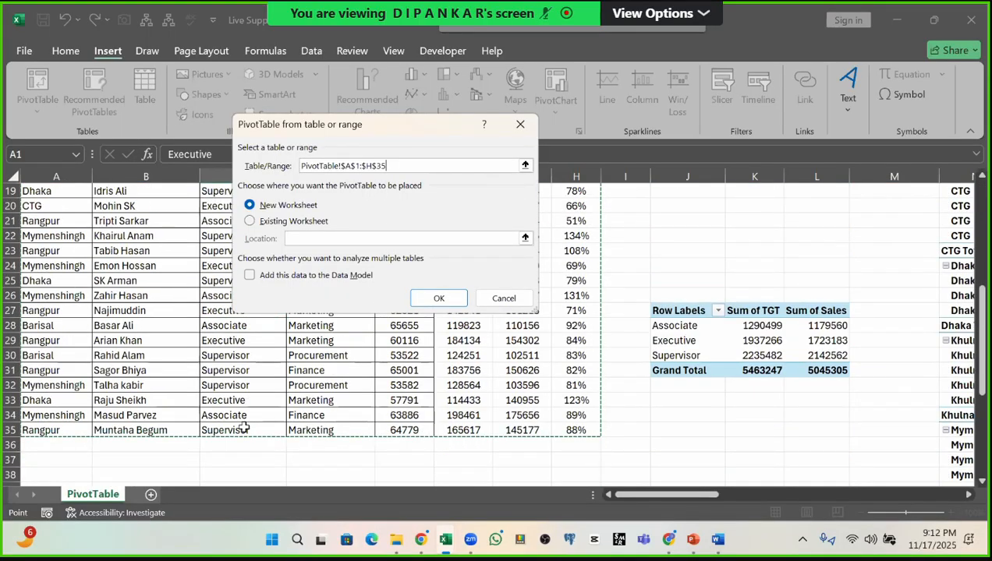
scroll(109, 227, "up", 5)
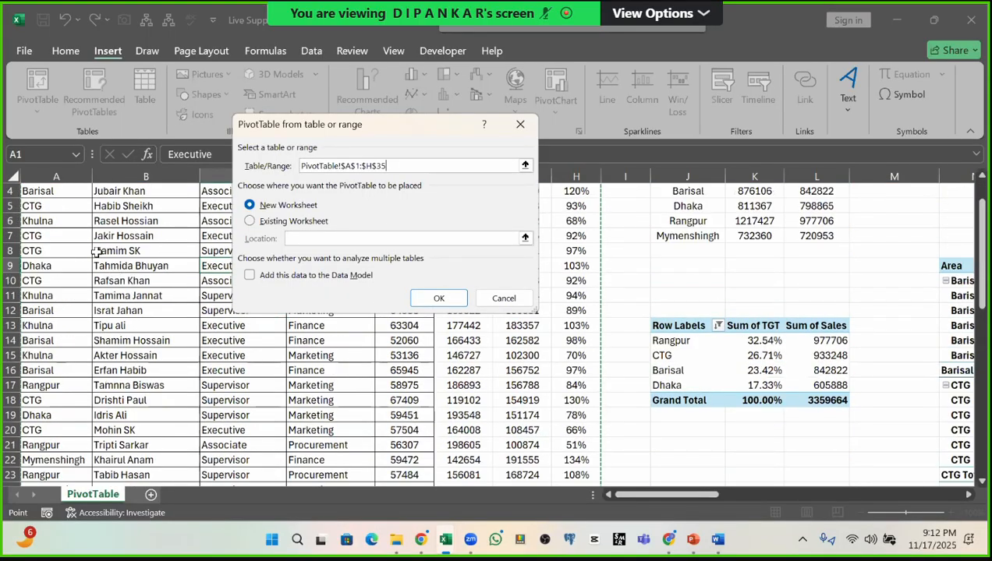
Step: Move the PivotTable dialog off the TGT, Sales and Ach% columns to view the table's full width
scroll(97, 257, "up", 1)
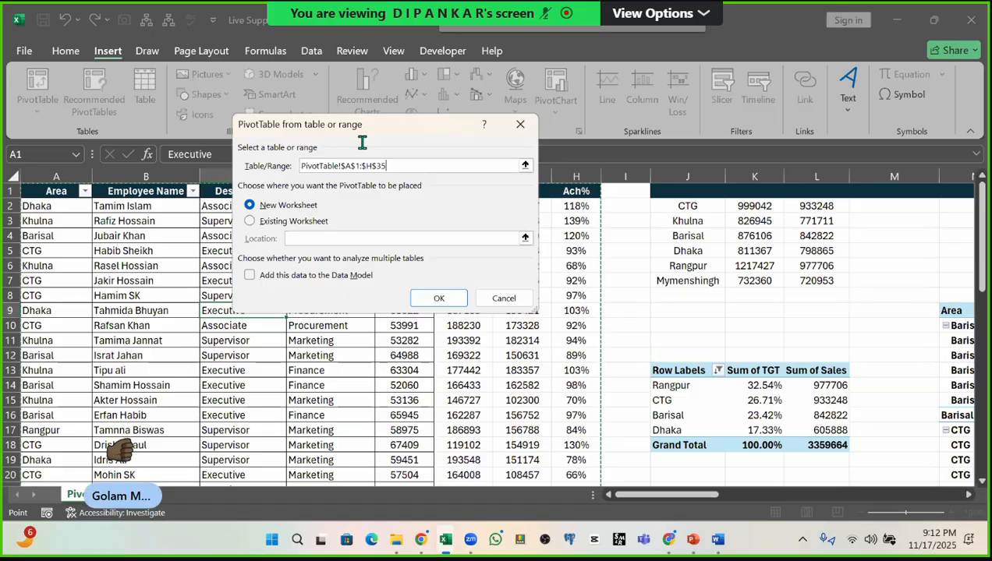
left_click(409, 167)
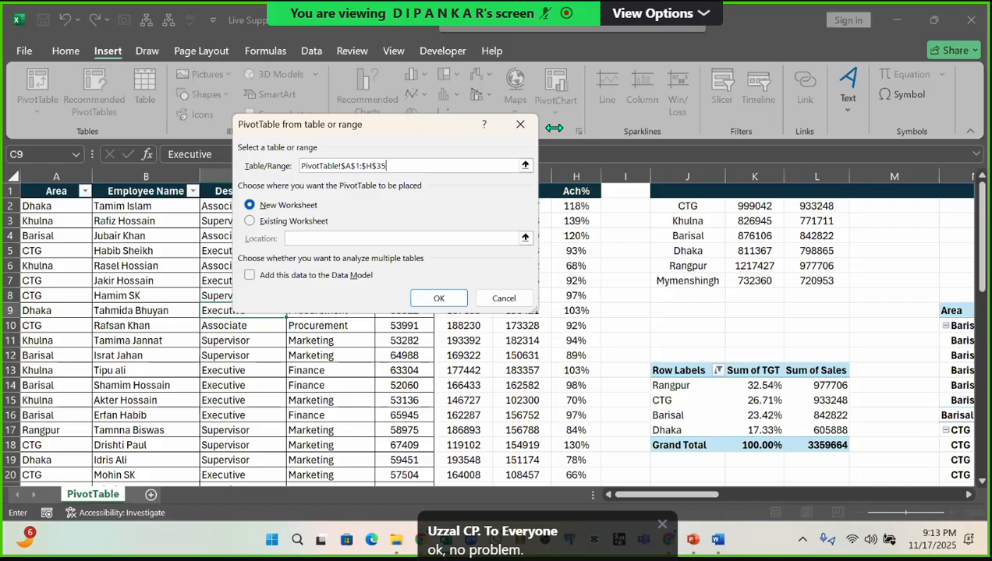
left_click_drag(413, 131, 245, 130)
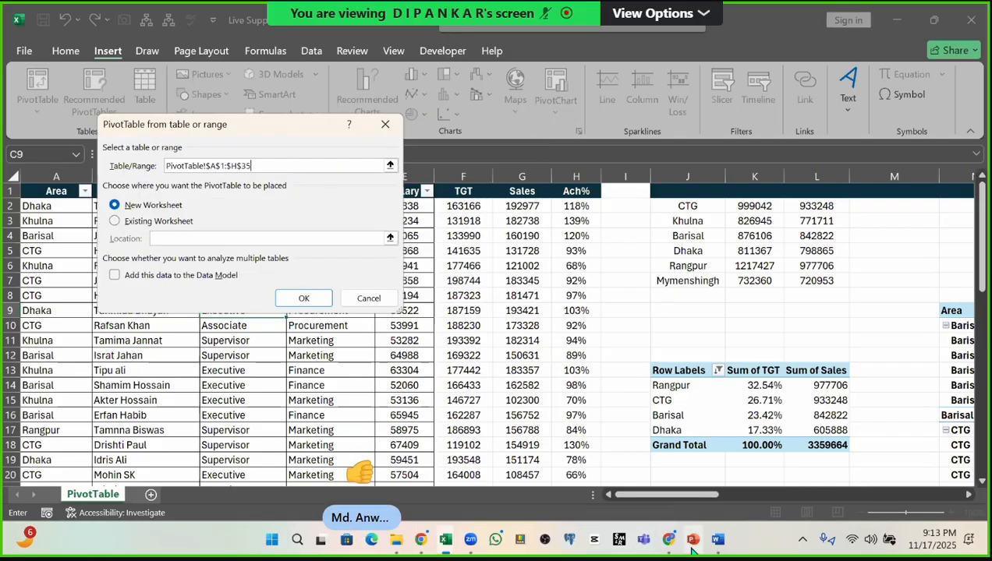
mouse_move(665, 546)
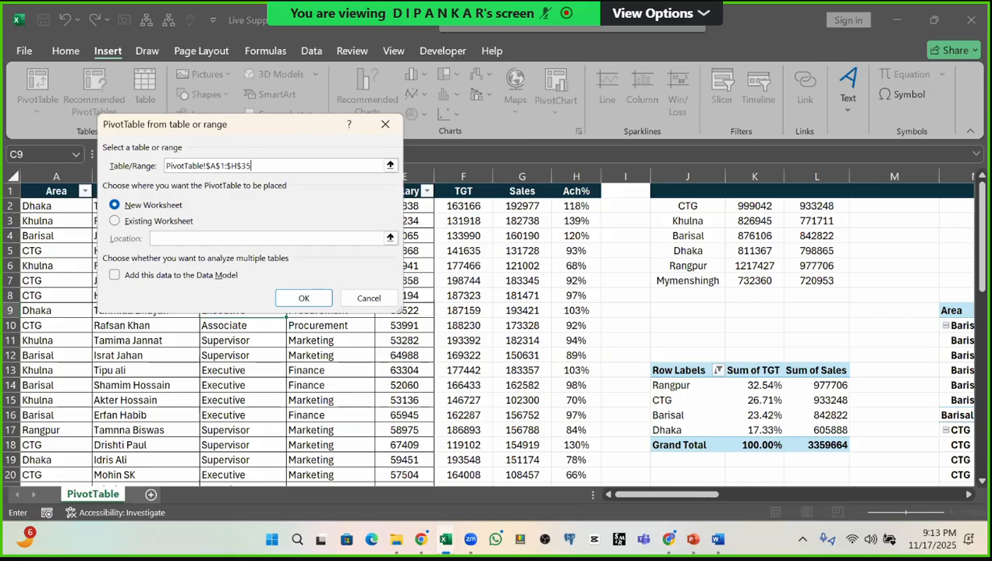
key("Return")
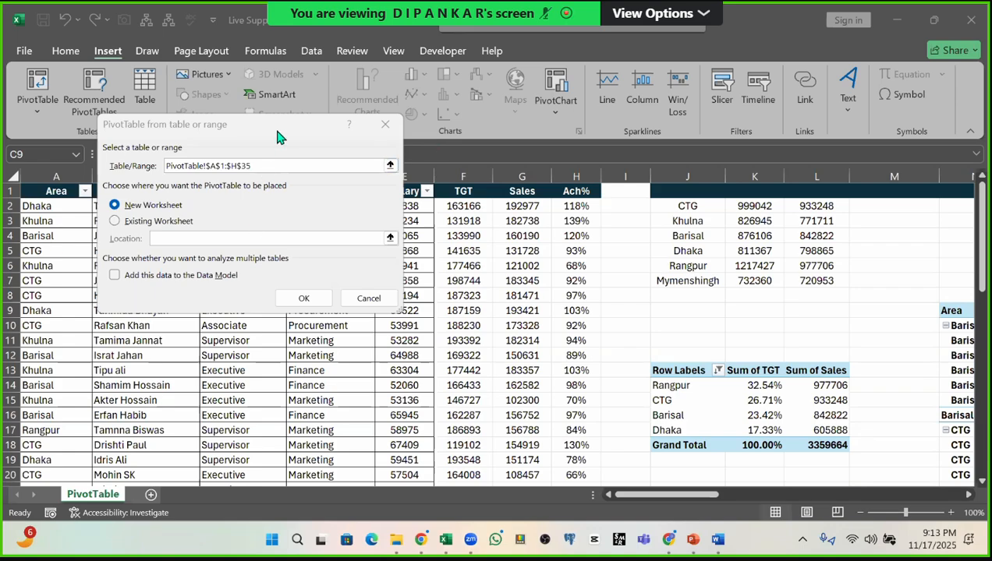
left_click_drag(281, 137, 463, 116)
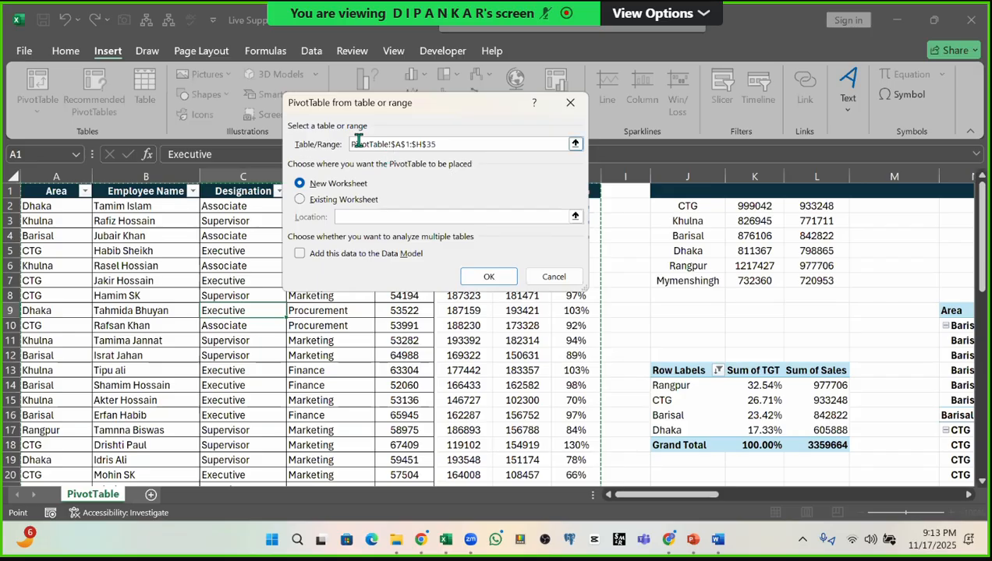
Step: Check the source range A1:H35 in the PivotTable dialog against the table's header row and last record
left_click_drag(438, 144, 350, 146)
scroll(117, 224, "down", 1)
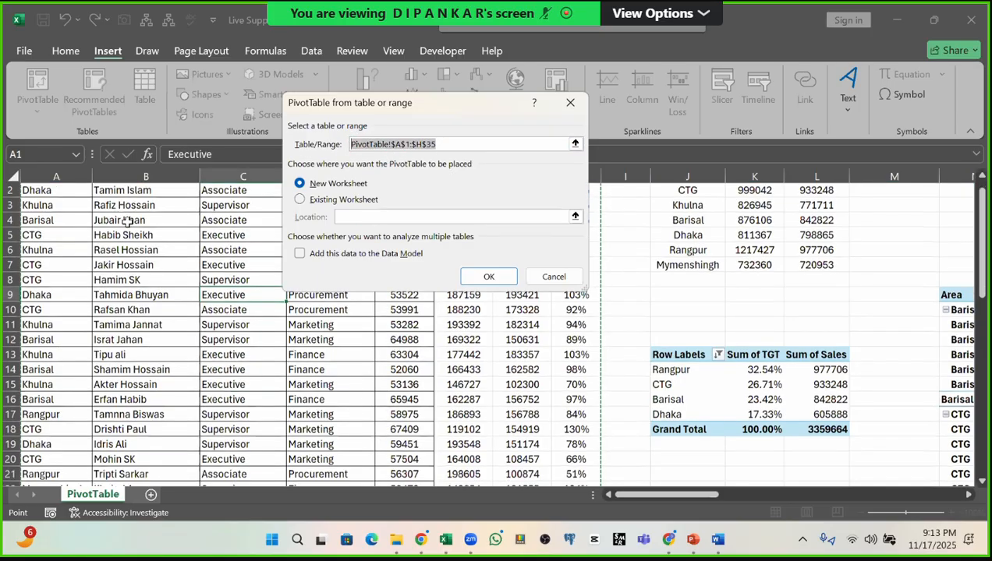
scroll(126, 220, "down", 7)
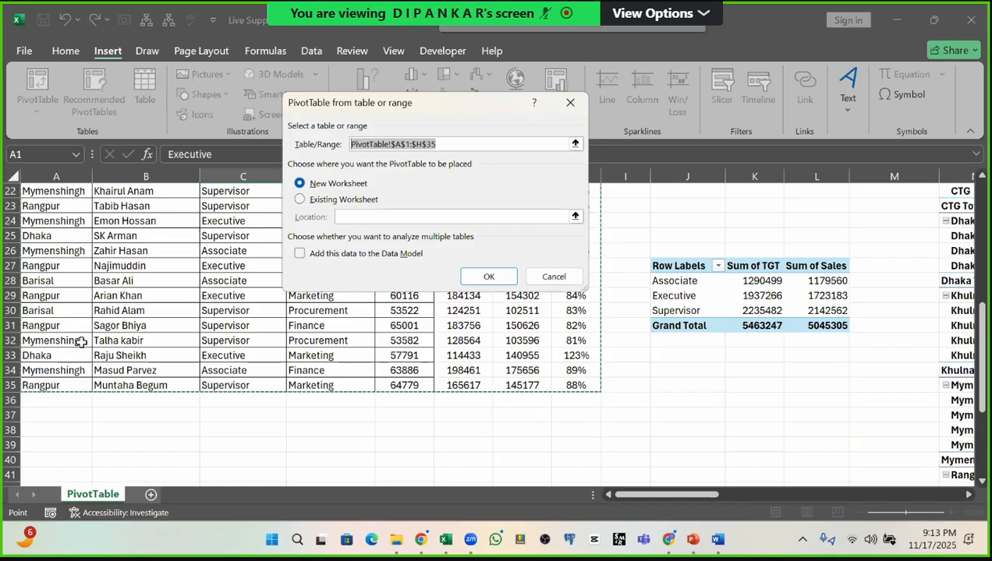
scroll(81, 342, "up", 7)
left_click(464, 144)
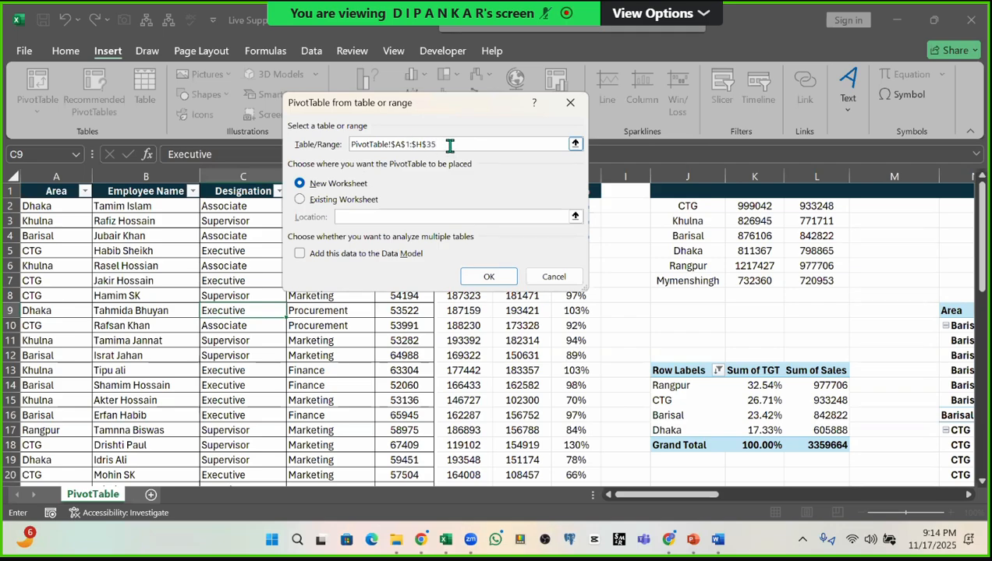
left_click_drag(447, 144, 324, 153)
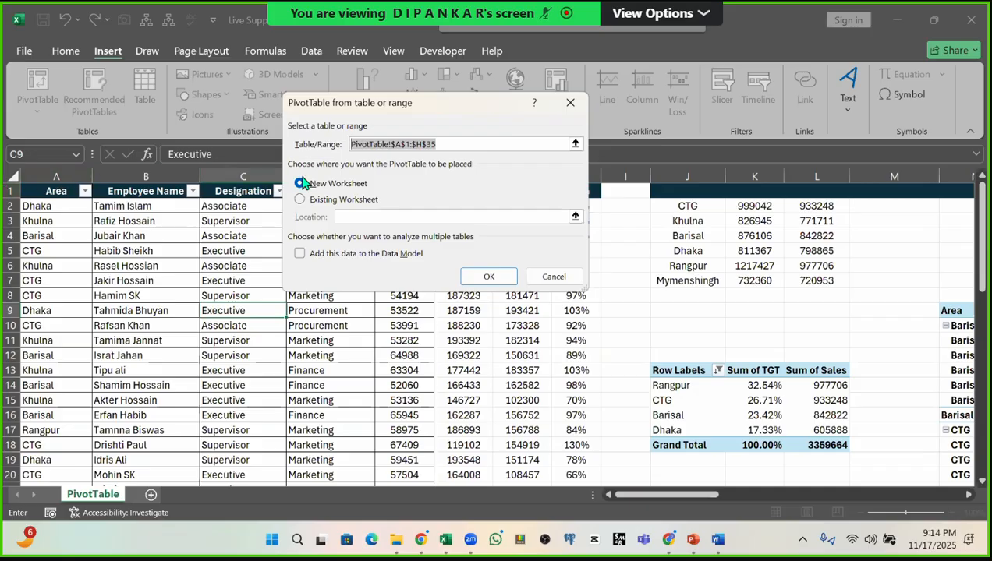
left_click(467, 144)
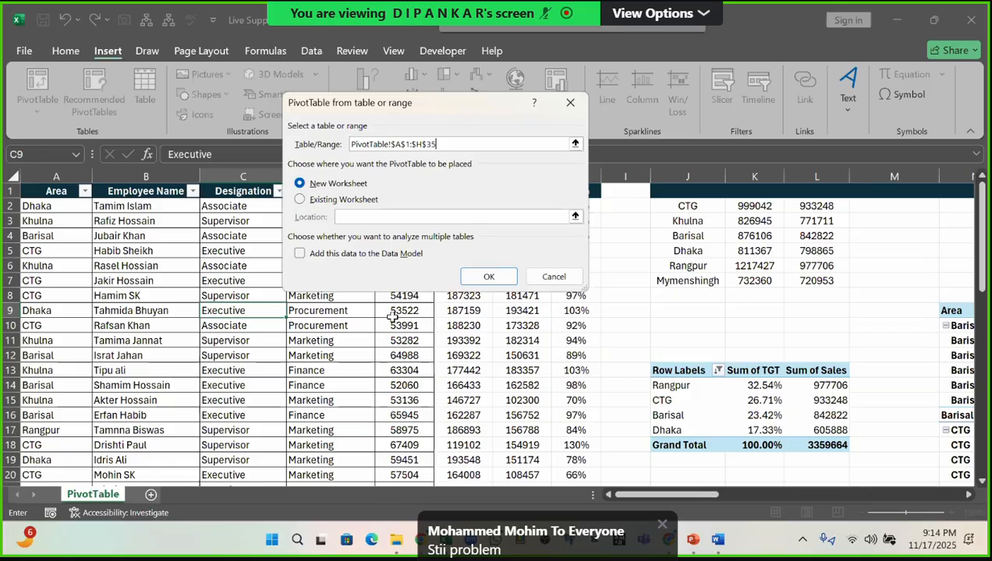
Step: Try placing the PivotTable on the existing worksheet at cell J9
left_click(300, 201)
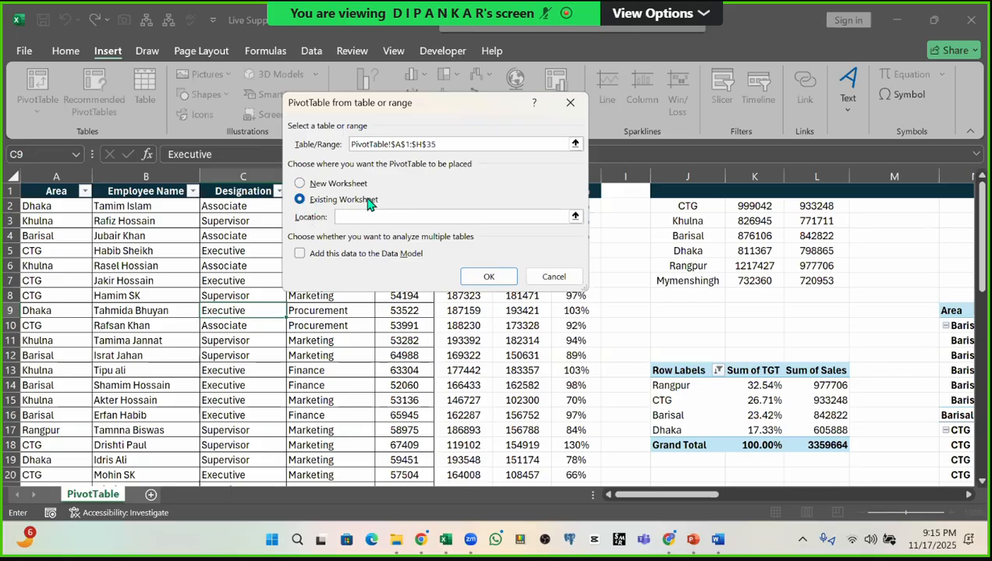
left_click(308, 187)
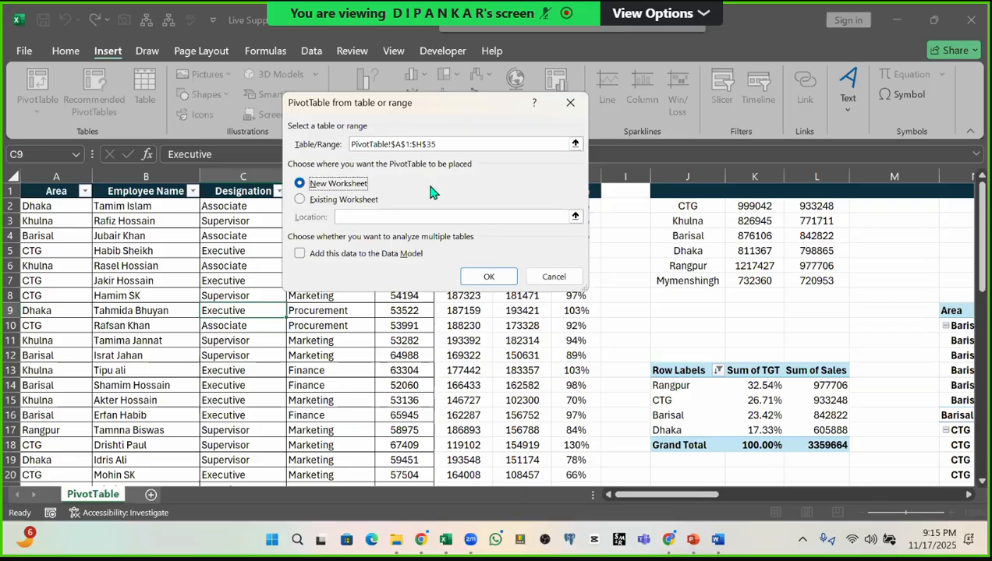
left_click(299, 200)
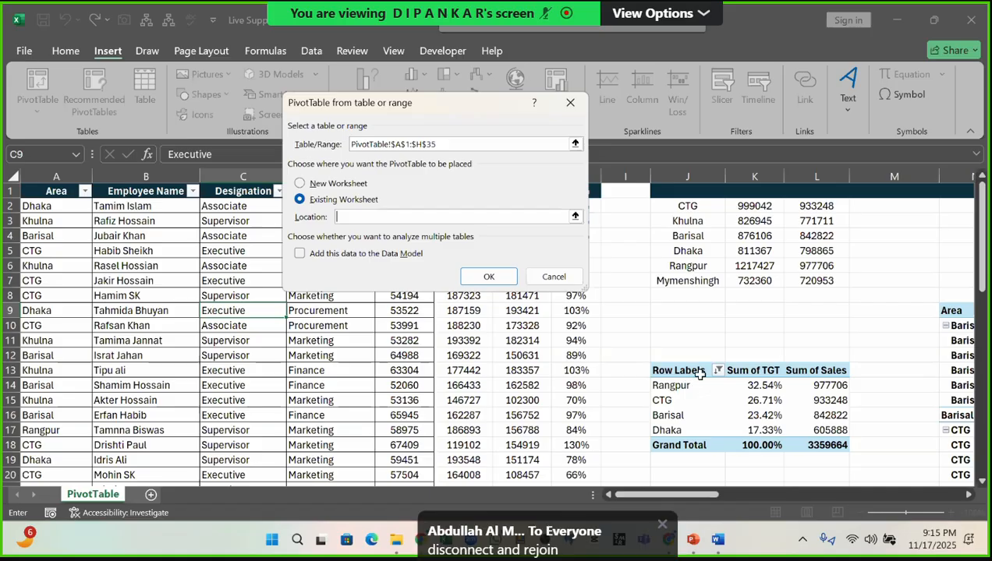
left_click(667, 312)
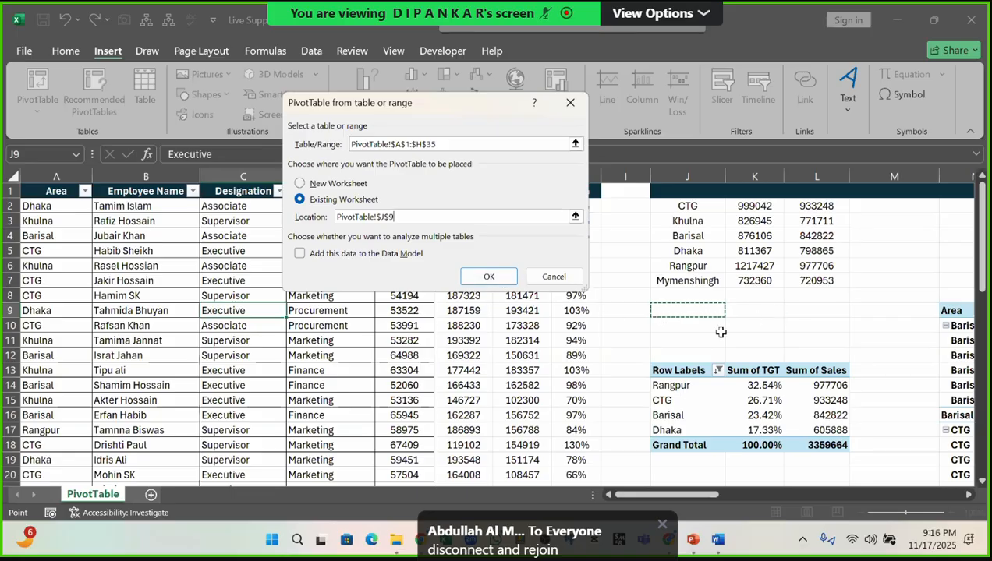
Step: Set the PivotTable's destination to a new worksheet and create it
left_click(305, 187)
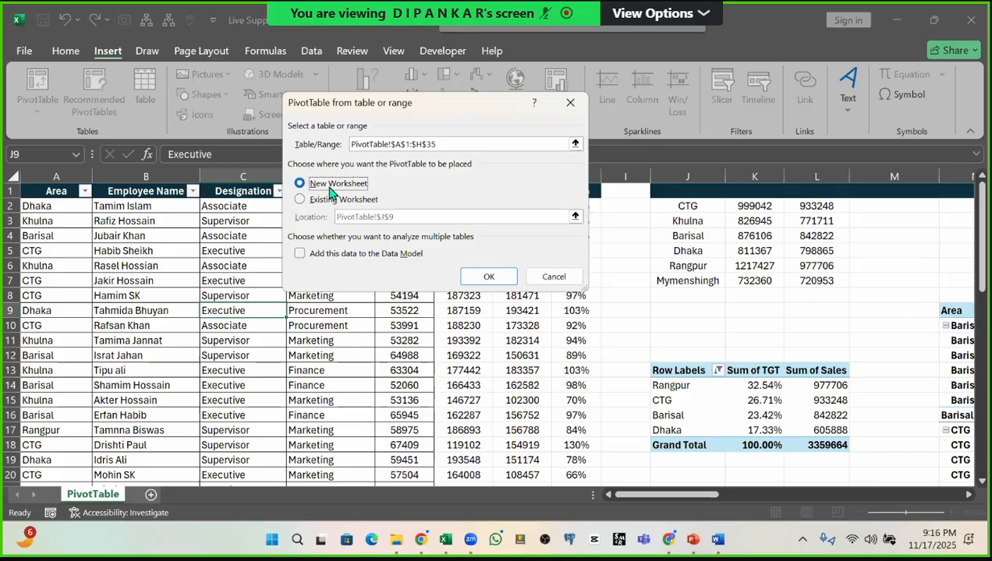
left_click(481, 281)
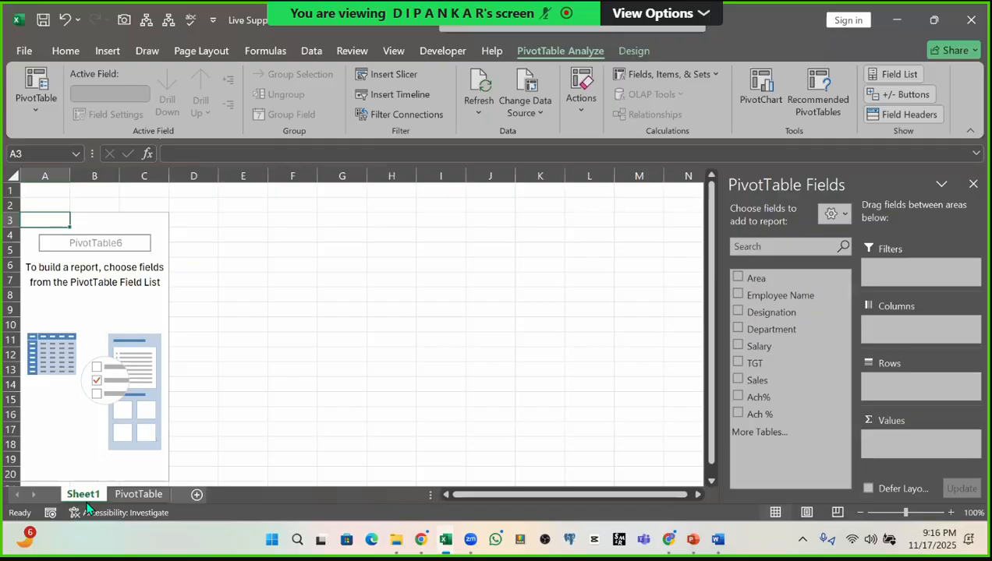
left_click(144, 298)
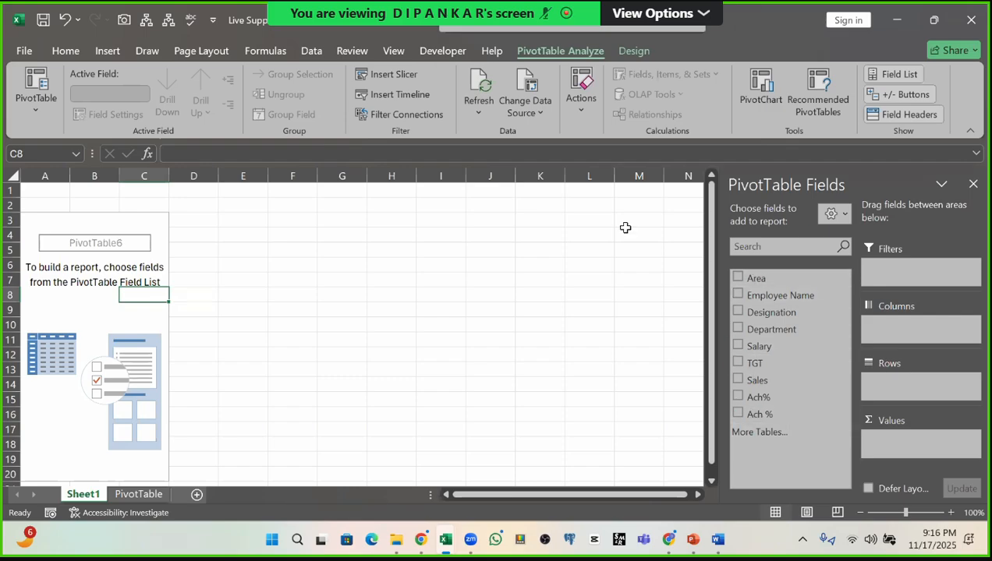
Step: Compare the source table's header row A1:H1 on the PivotTable sheet with the field list on Sheet1
left_click(139, 494)
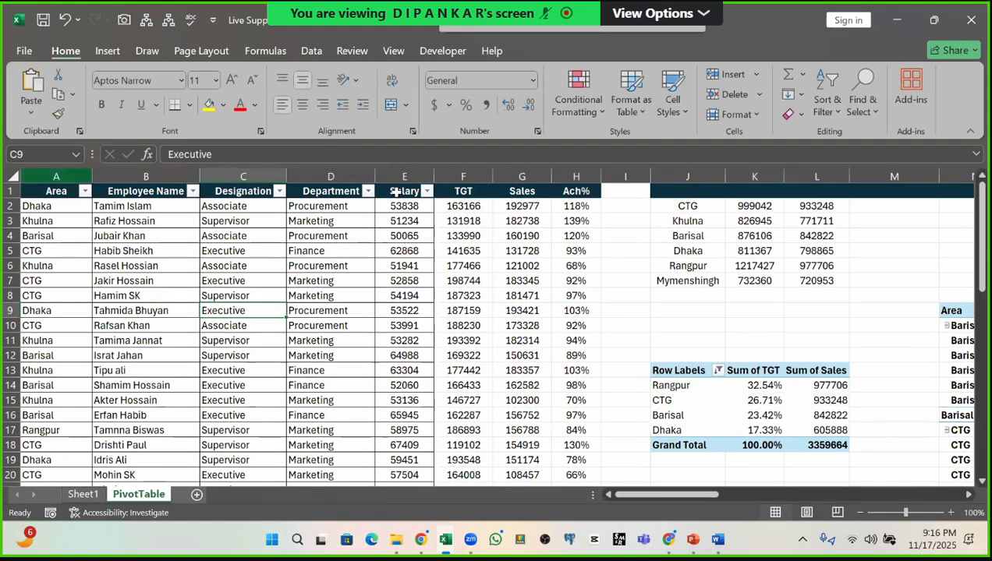
left_click_drag(58, 176, 593, 176)
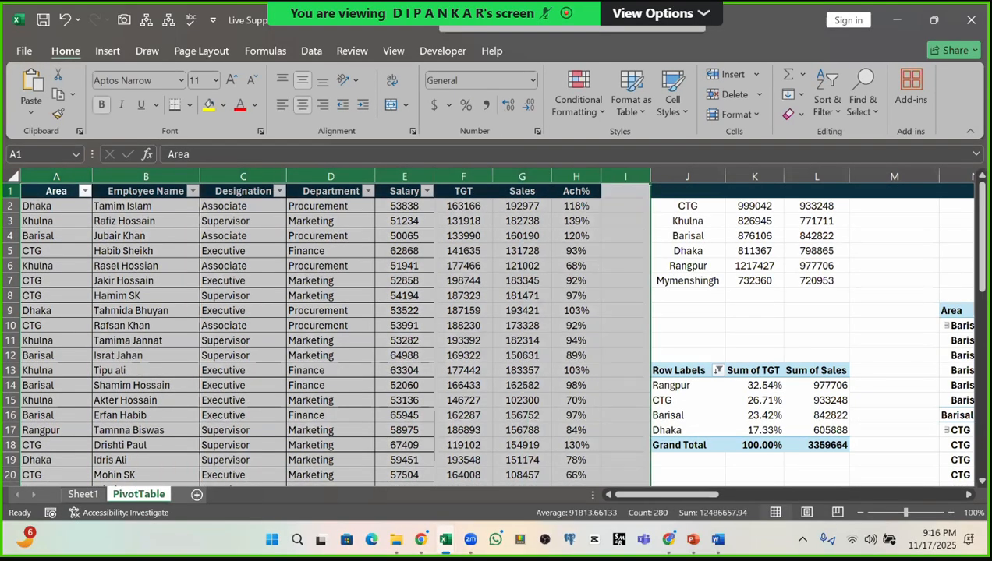
left_click_drag(35, 191, 560, 189)
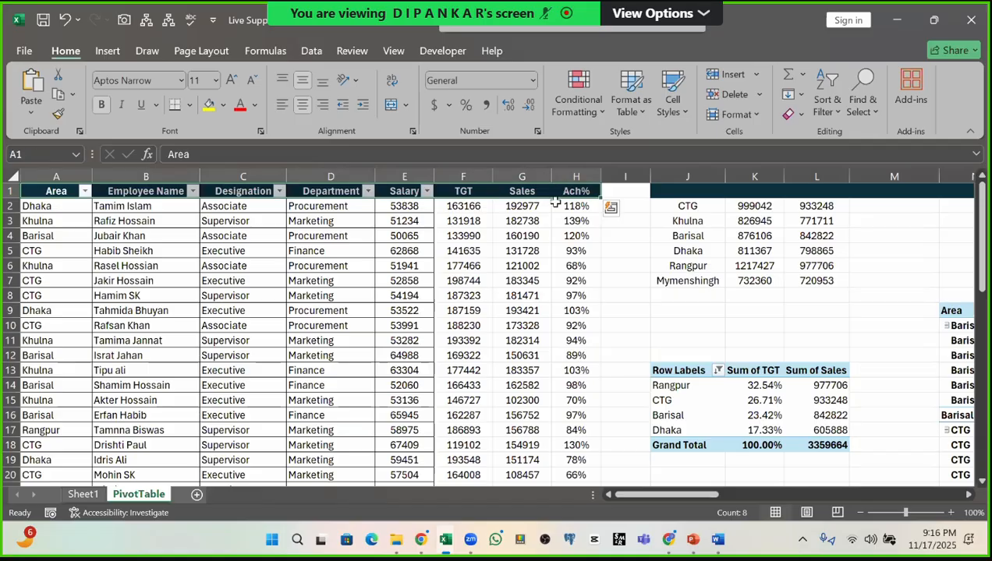
left_click(83, 494)
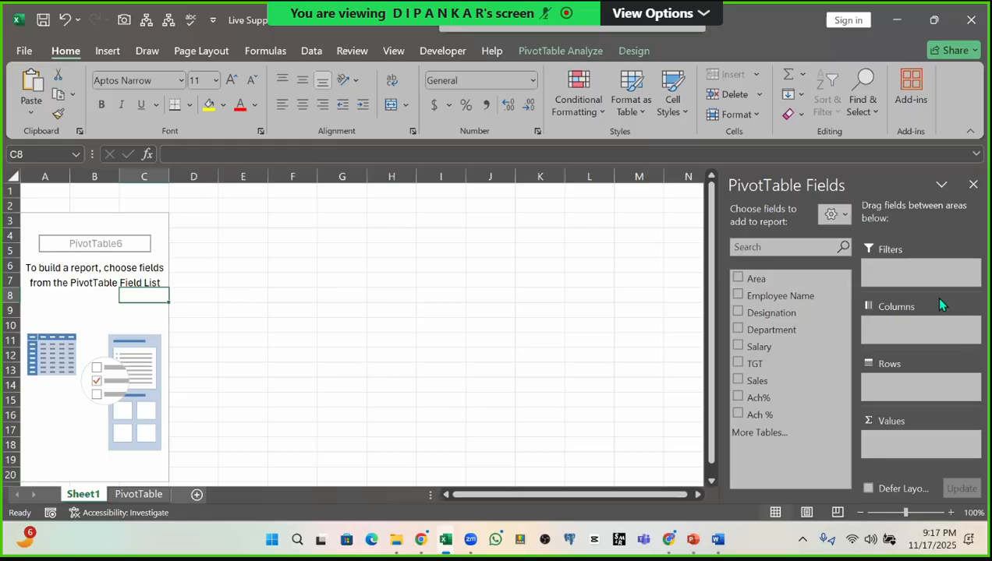
Step: Add the Area field to the rows of the Sheet1 PivotTable and select its area labels
left_click(739, 279)
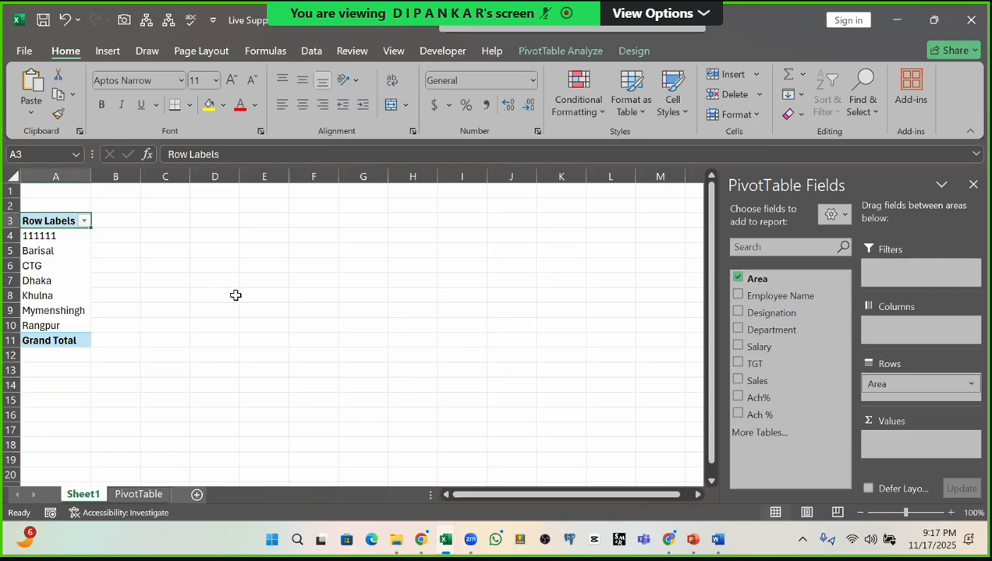
left_click_drag(50, 240, 51, 325)
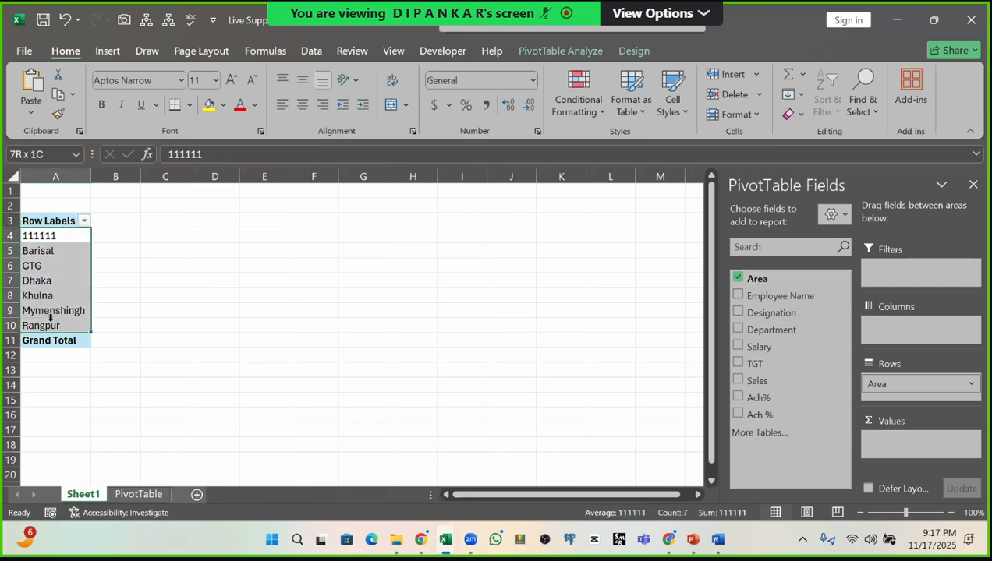
Step: Check the Area column and its filter list on the PivotTable sheet for the stray 111111 entry
left_click(138, 496)
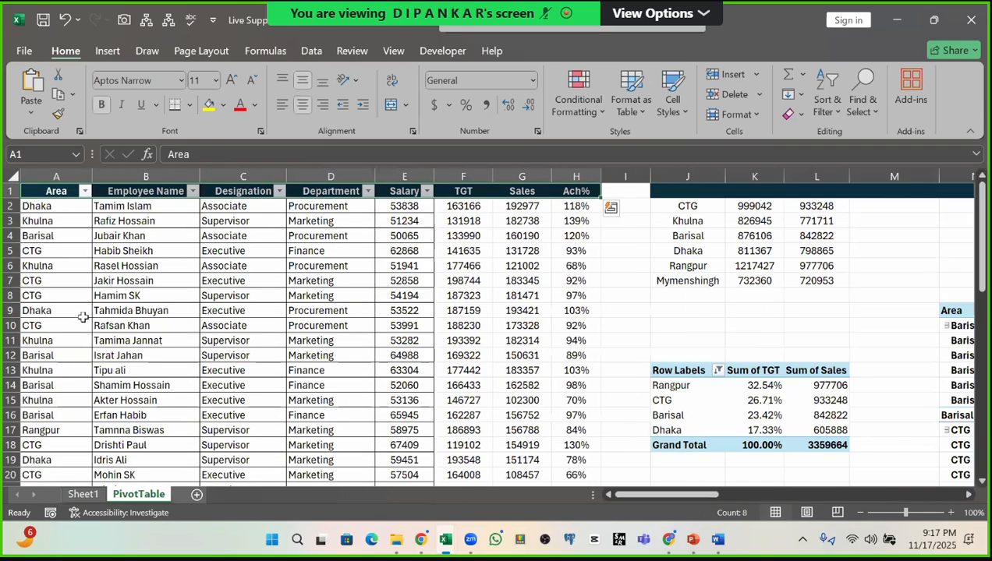
scroll(81, 319, "down", 8)
scroll(83, 324, "up", 8)
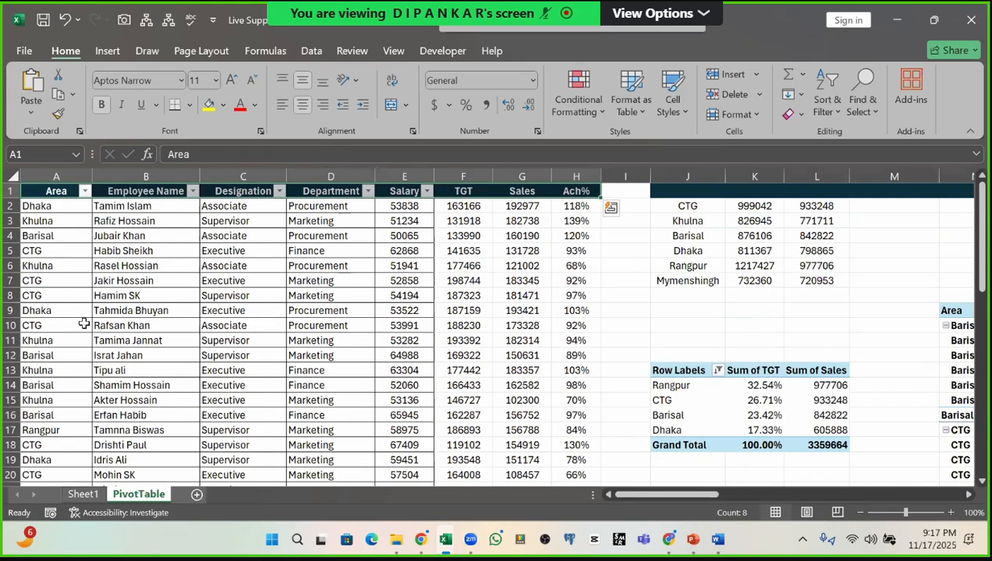
scroll(84, 325, "down", 9)
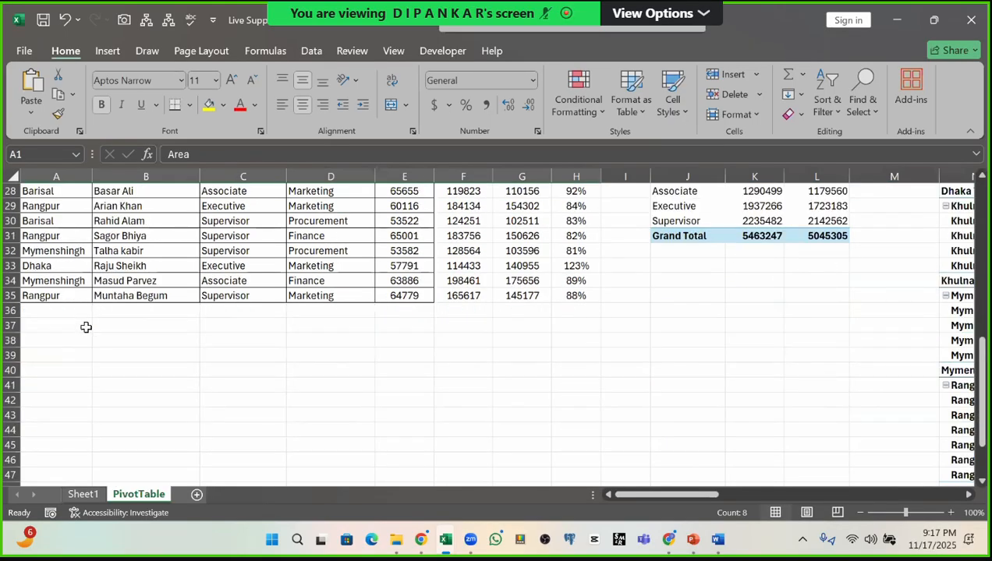
scroll(86, 328, "up", 9)
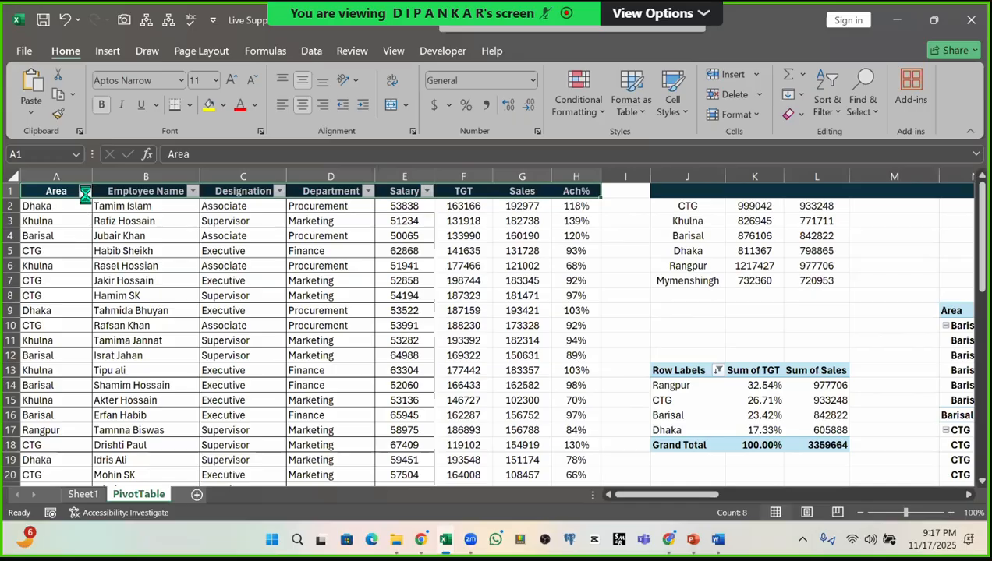
left_click(84, 191)
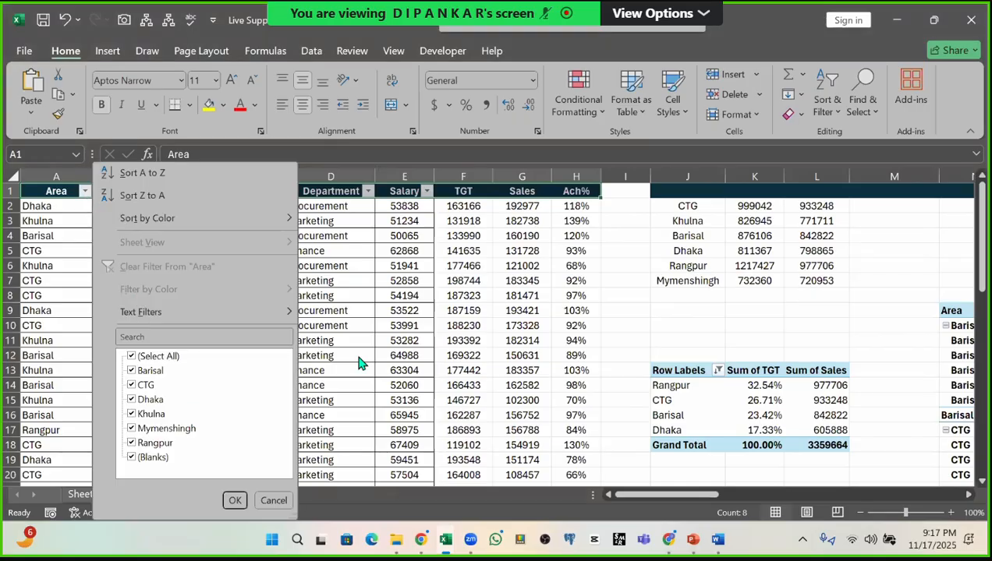
left_click(70, 410)
left_click(82, 494)
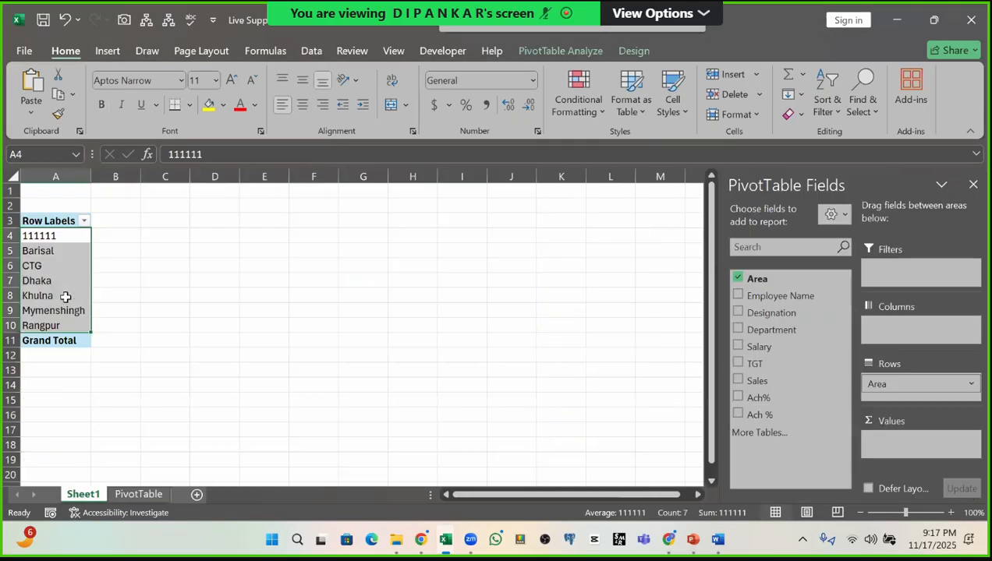
Step: Refresh the Sheet1 PivotTable so its area labels match the current source data
left_click(58, 281)
left_click(39, 235)
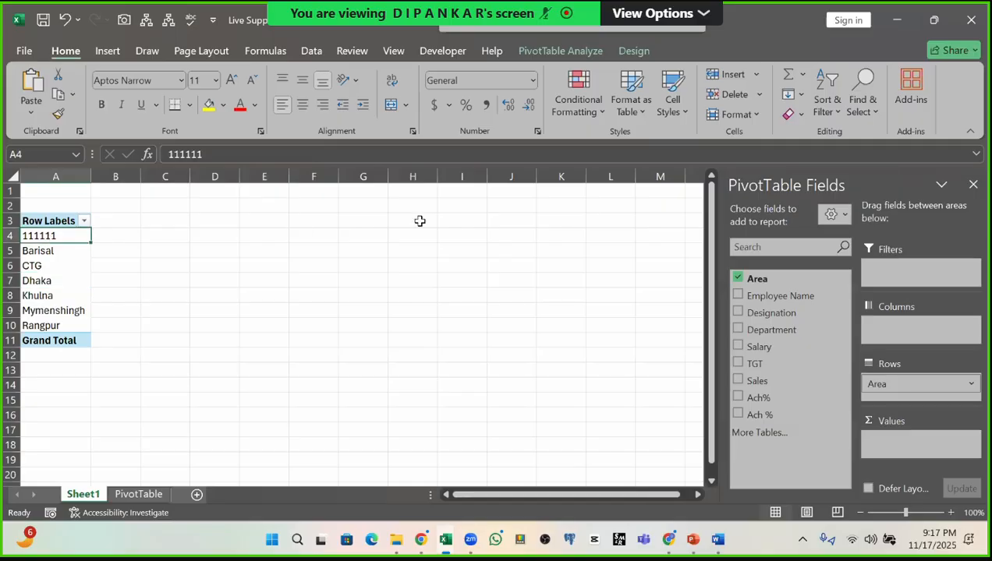
left_click(551, 52)
left_click(480, 92)
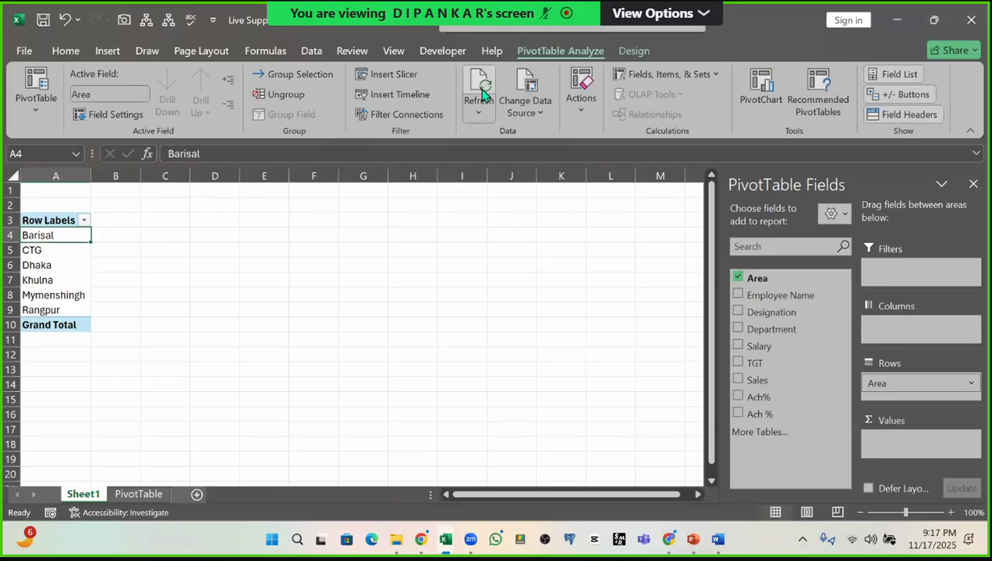
left_click(51, 251)
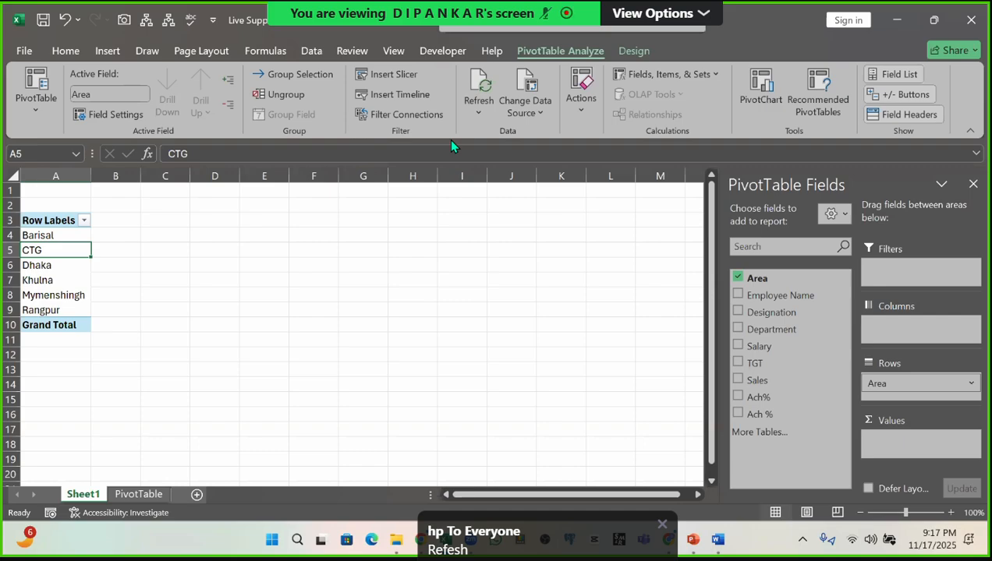
left_click(43, 235)
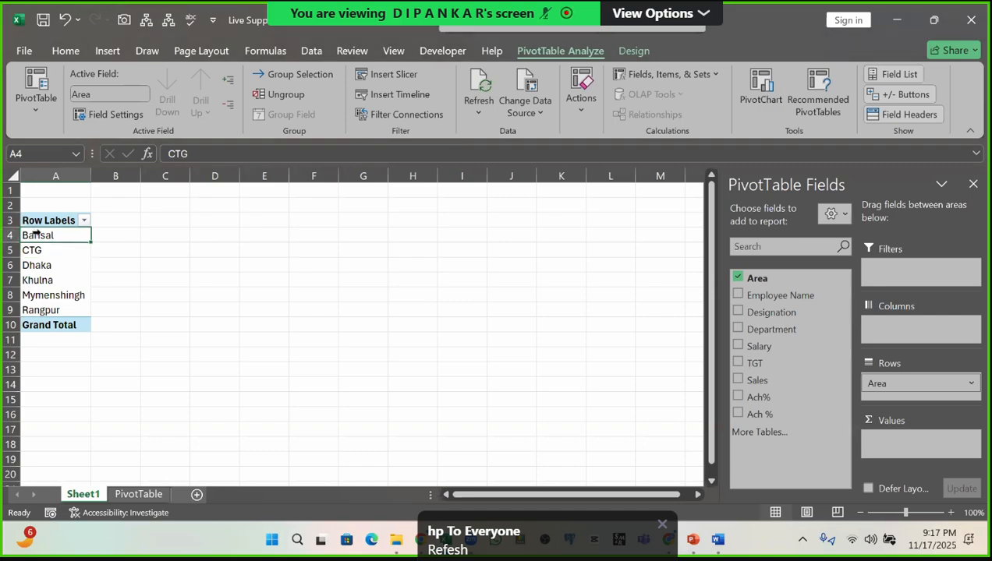
Step: Review the source table's Area column on the PivotTable sheet and return to Sheet1
left_click(160, 485)
left_click(138, 496)
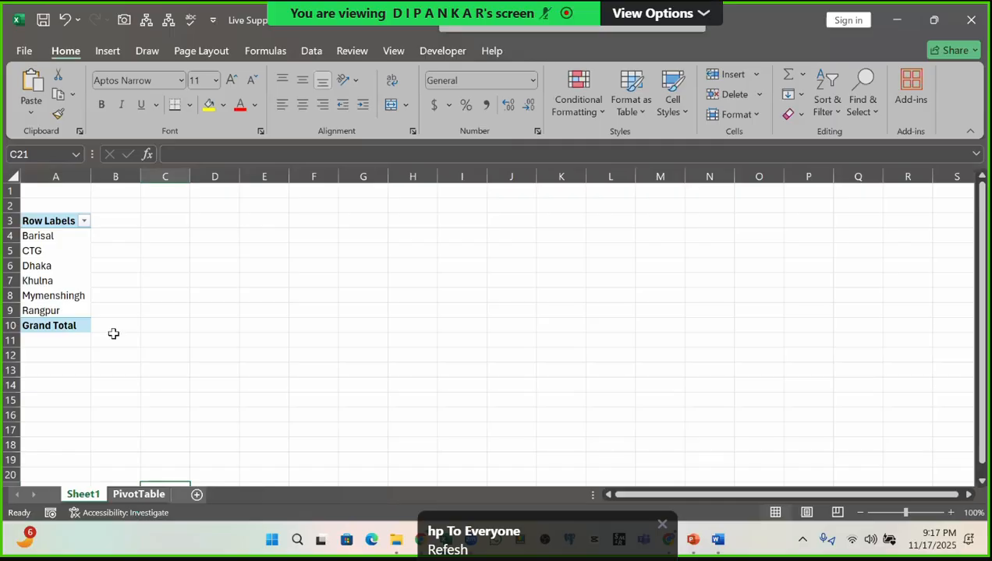
left_click(57, 176)
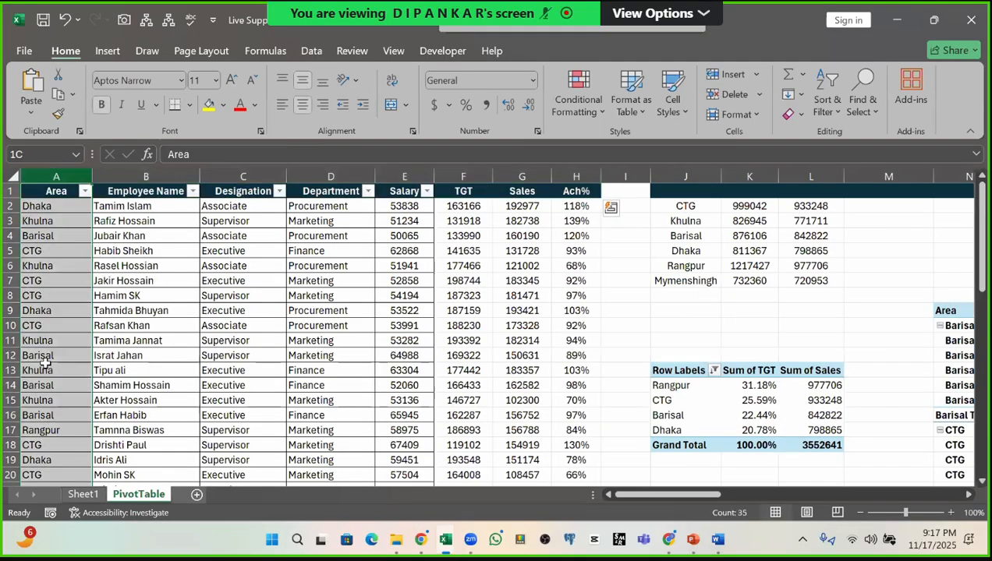
scroll(51, 371, "down", 1)
scroll(51, 371, "up", 1)
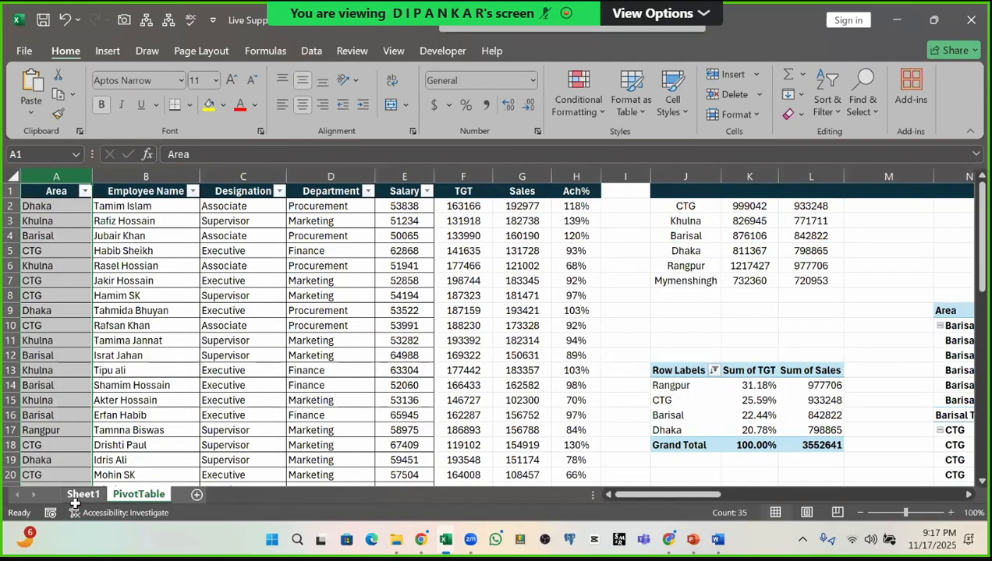
key("ctrl+Page_Up")
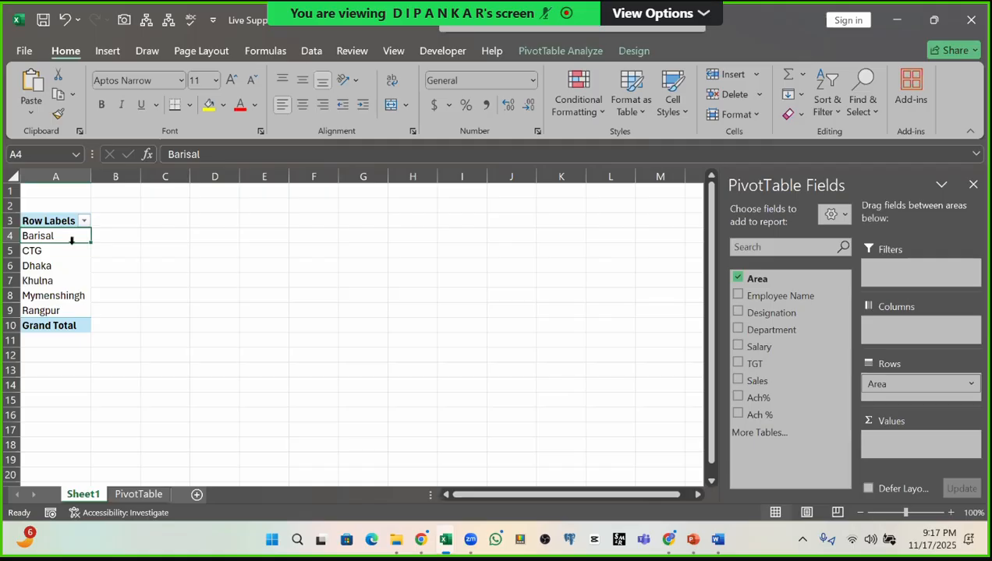
Step: Refresh the Sheet1 PivotTable again from its CTG row label
left_click(570, 51)
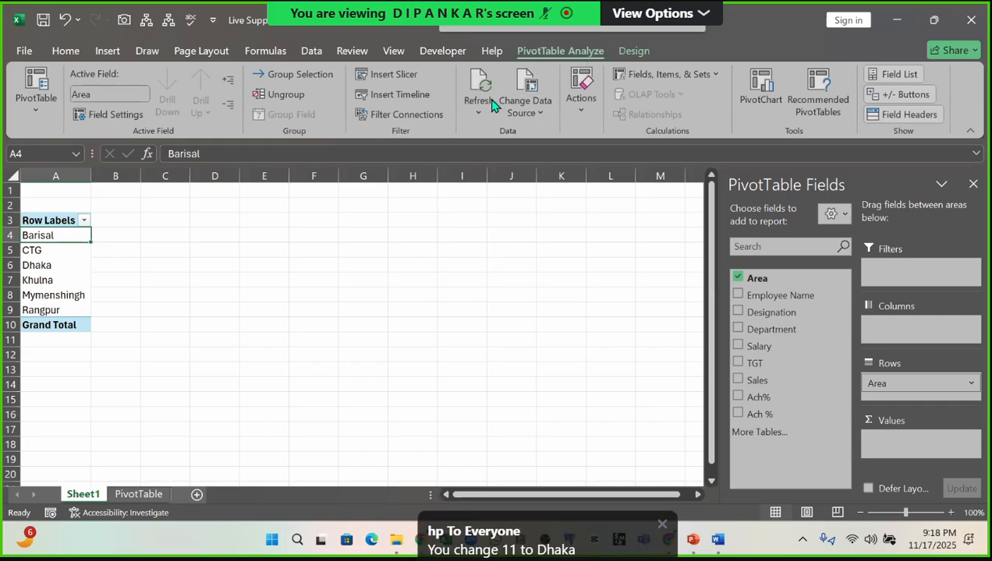
left_click(47, 251)
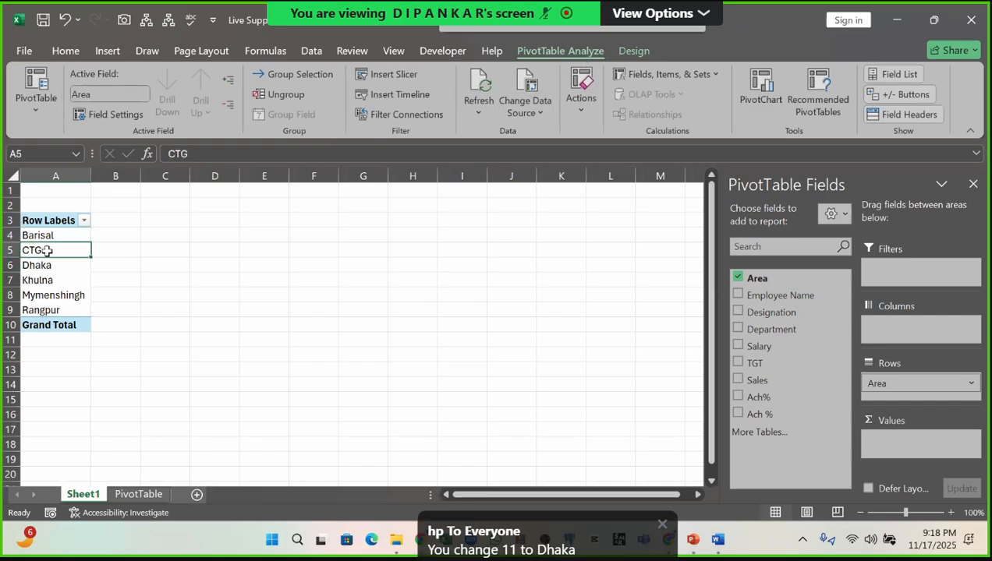
right_click(48, 251)
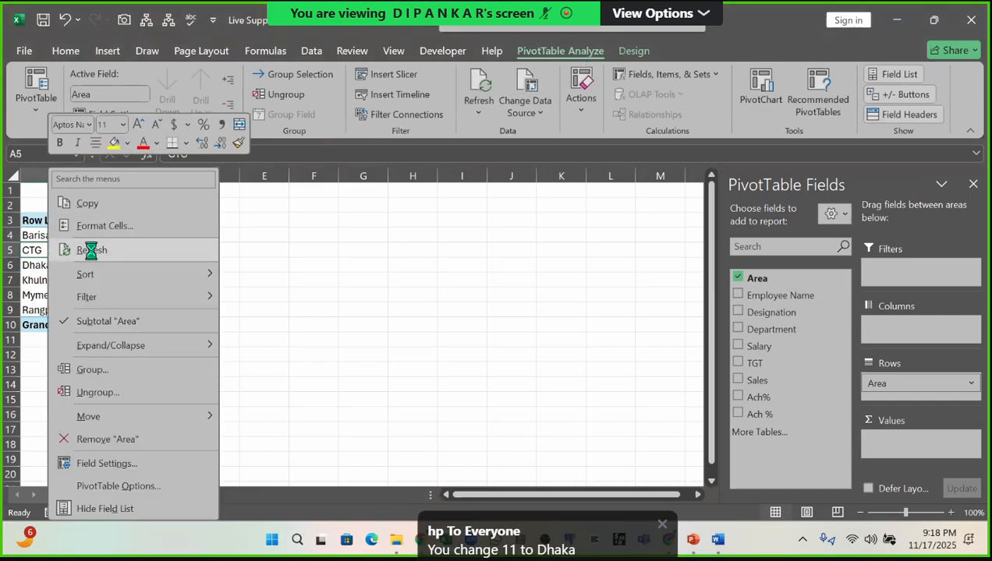
left_click(92, 250)
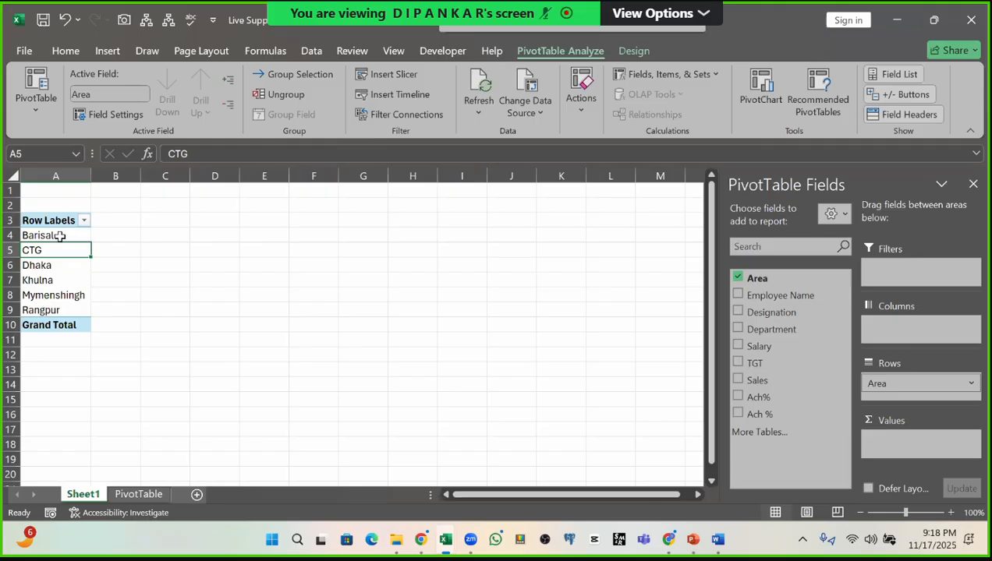
Step: Examine the vertical layout of area labels A4:A9 against the empty cells running across row 4 on Sheet1
left_click_drag(62, 234, 57, 304)
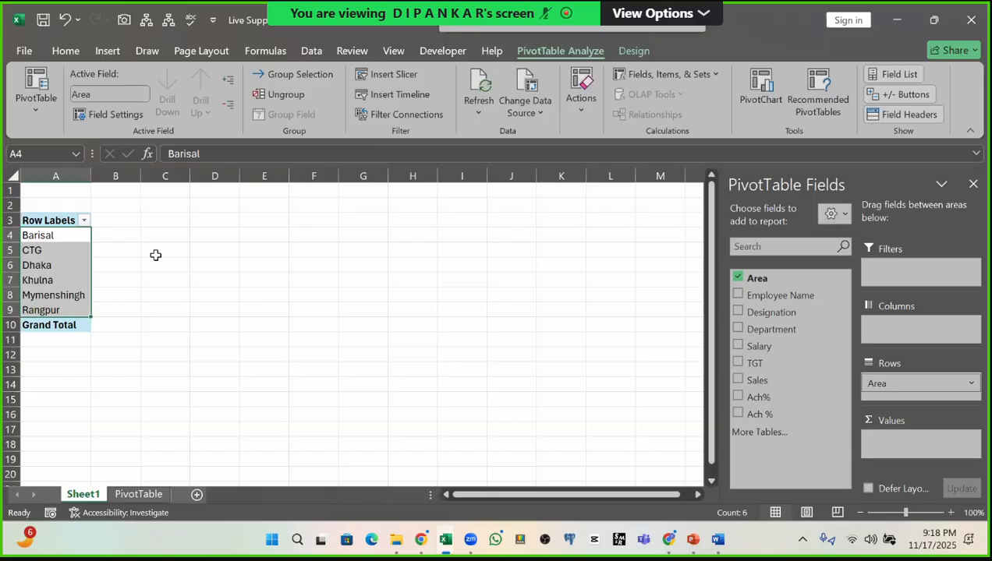
left_click(116, 237)
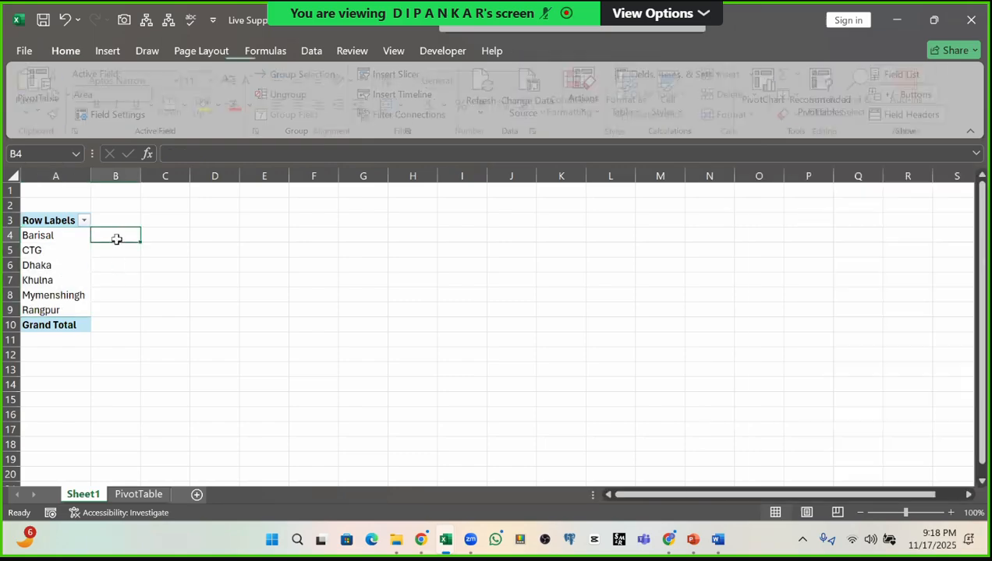
key("Down")
key("Down")
key("Down")
left_click(75, 240)
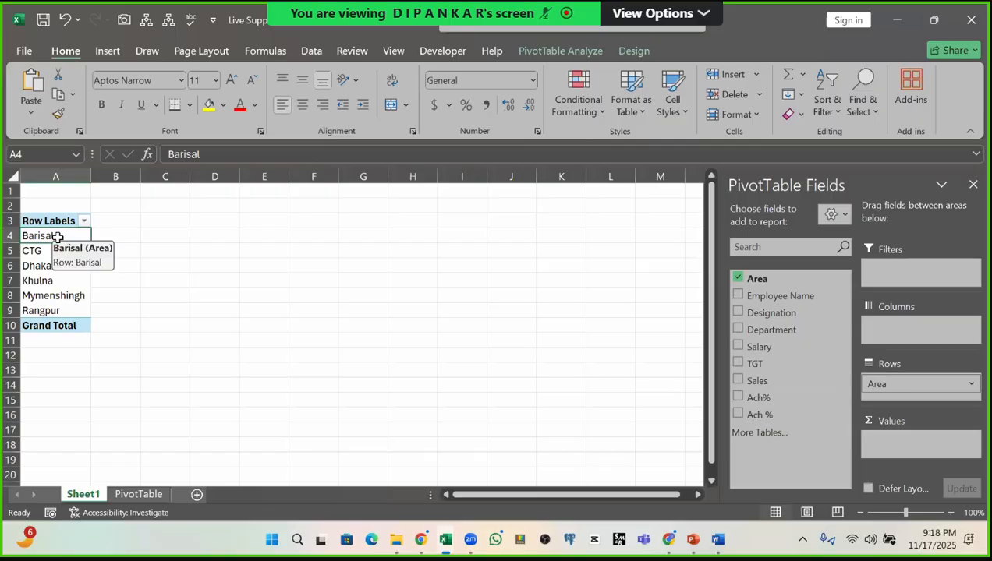
left_click_drag(58, 237, 57, 312)
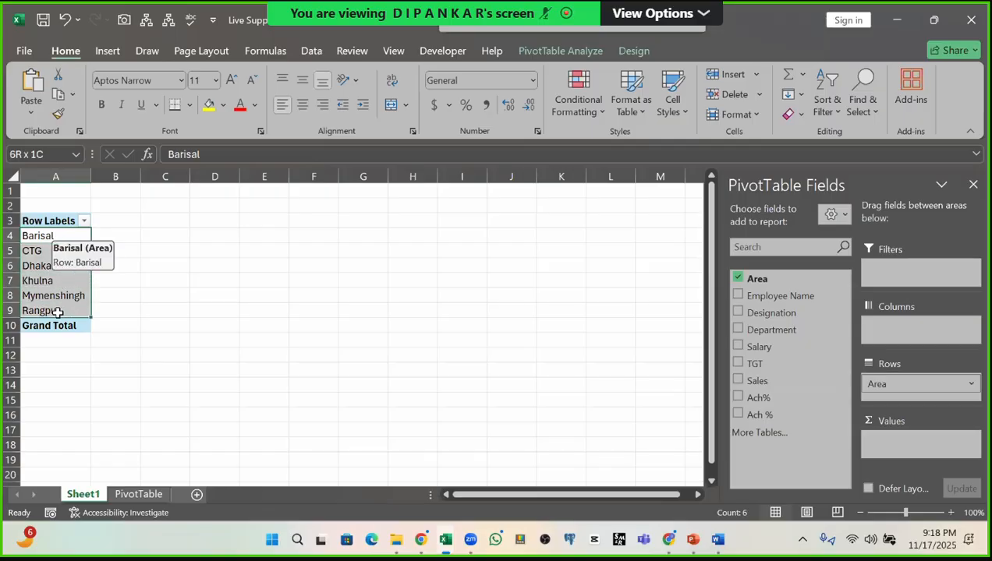
left_click_drag(58, 236, 48, 325)
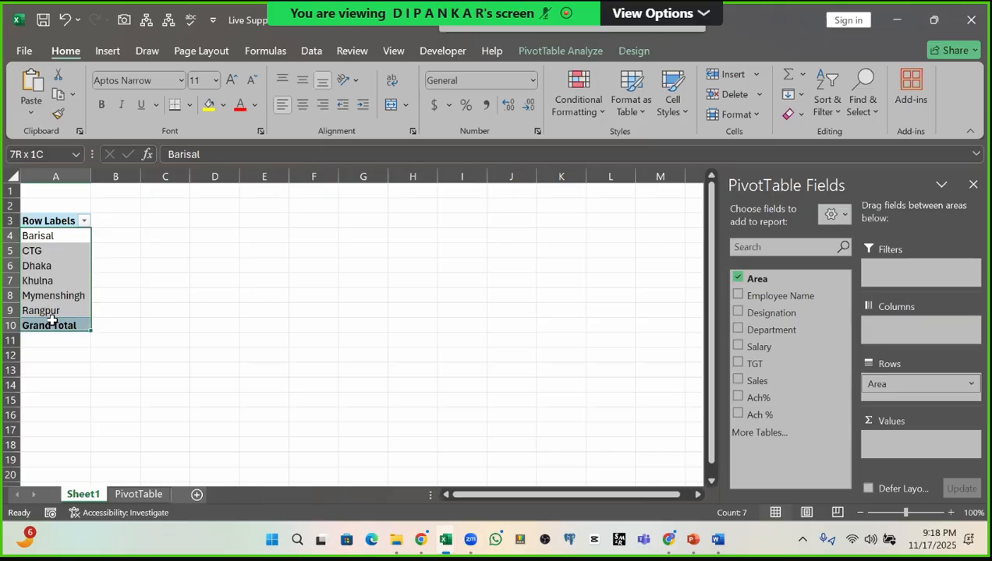
left_click(83, 236)
left_click(116, 236)
left_click(174, 237)
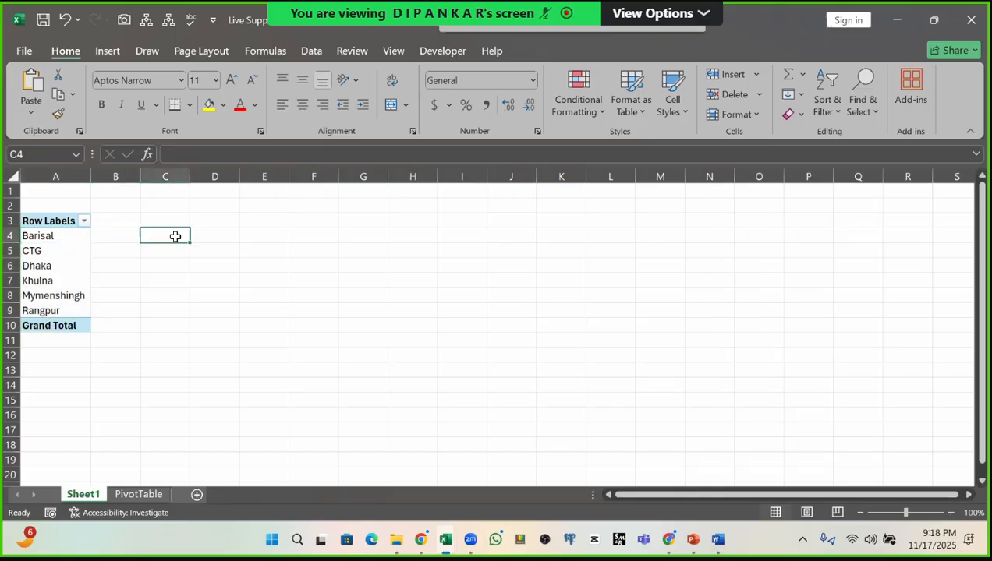
left_click(67, 238)
left_click(104, 233)
left_click(200, 234)
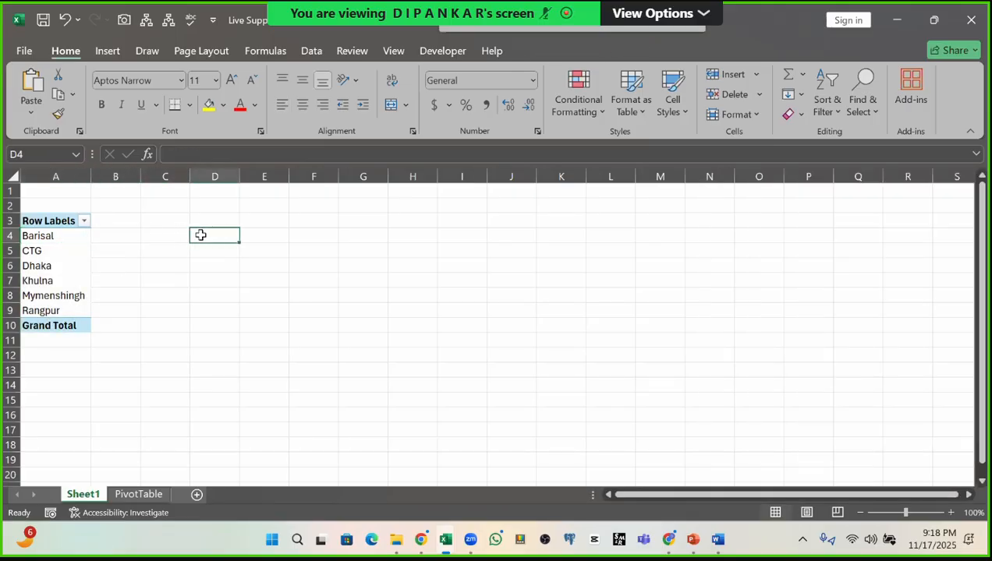
left_click_drag(111, 235, 159, 236)
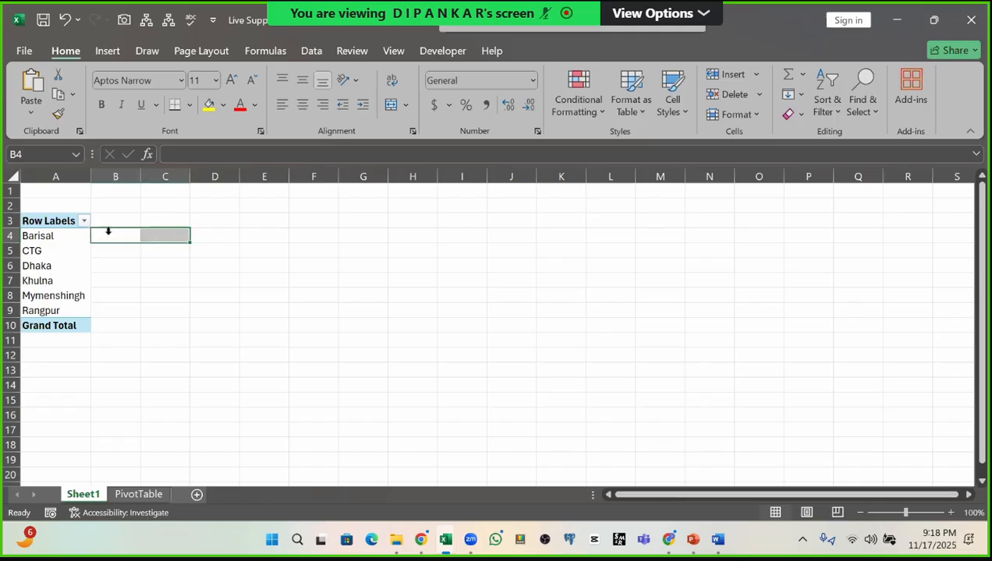
left_click_drag(72, 239, 382, 239)
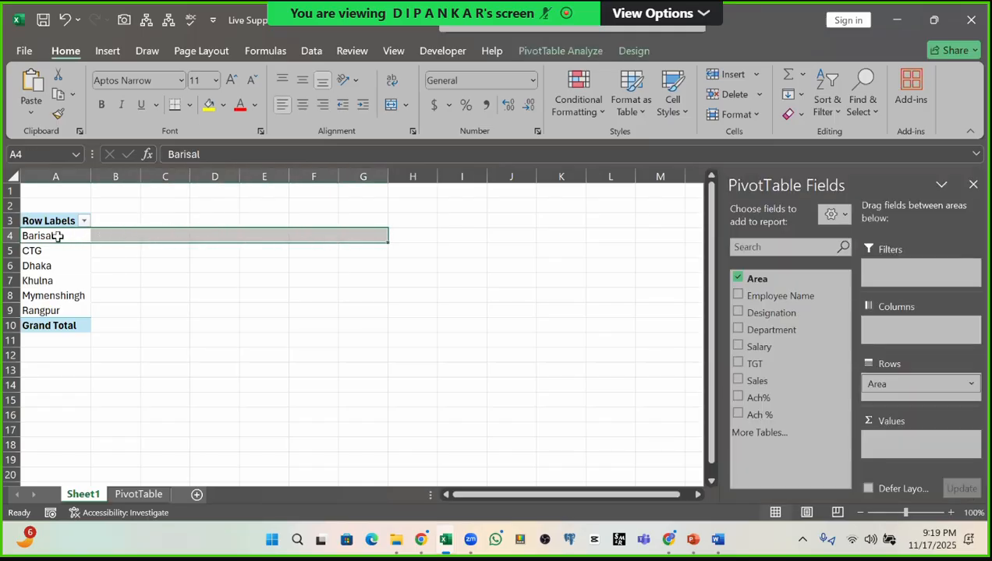
Step: Copy the area labels A4:A9 and paste them transposed into a horizontal row starting at G4
left_click_drag(57, 236, 62, 310)
key("ctrl+c")
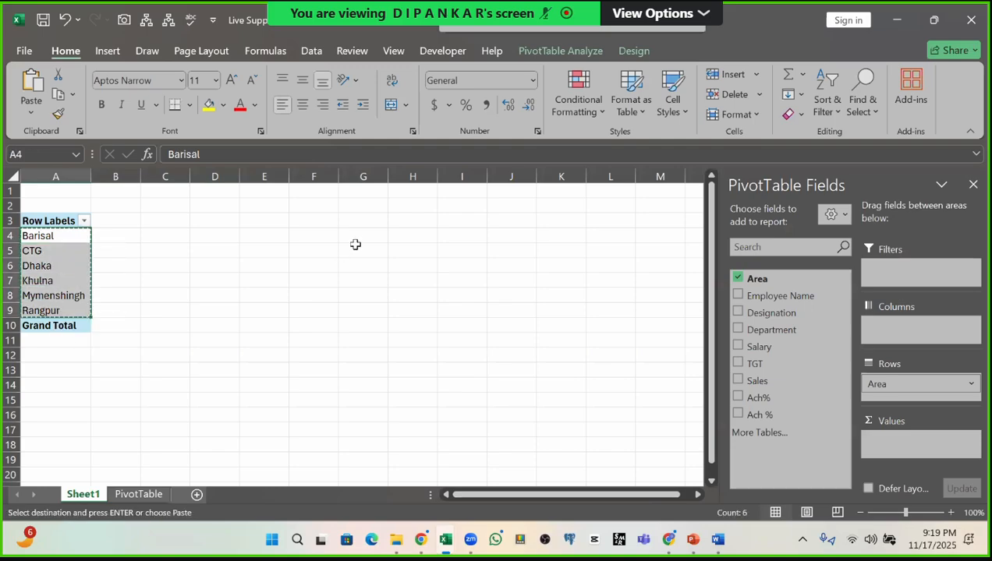
left_click(371, 241)
right_click(371, 240)
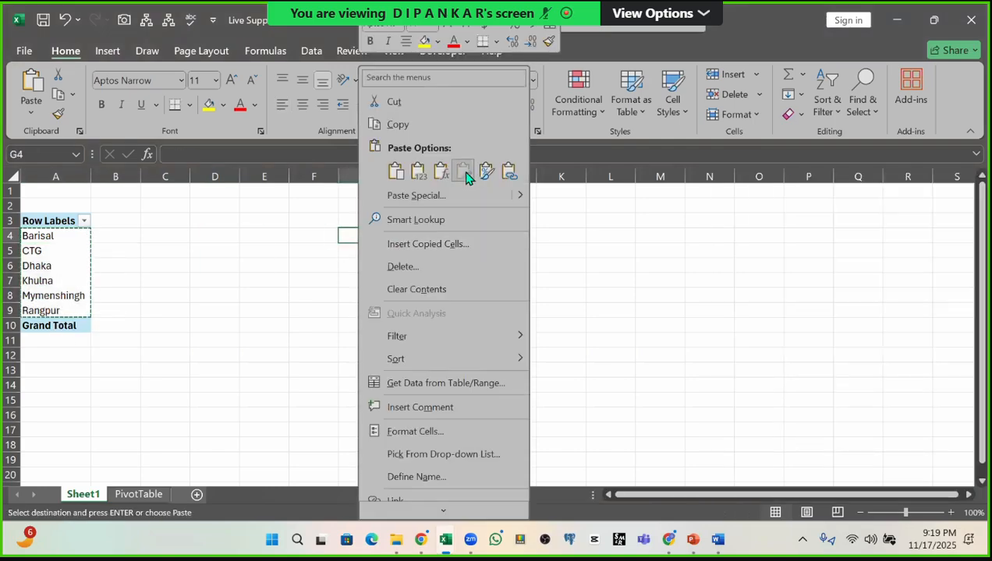
left_click(463, 170)
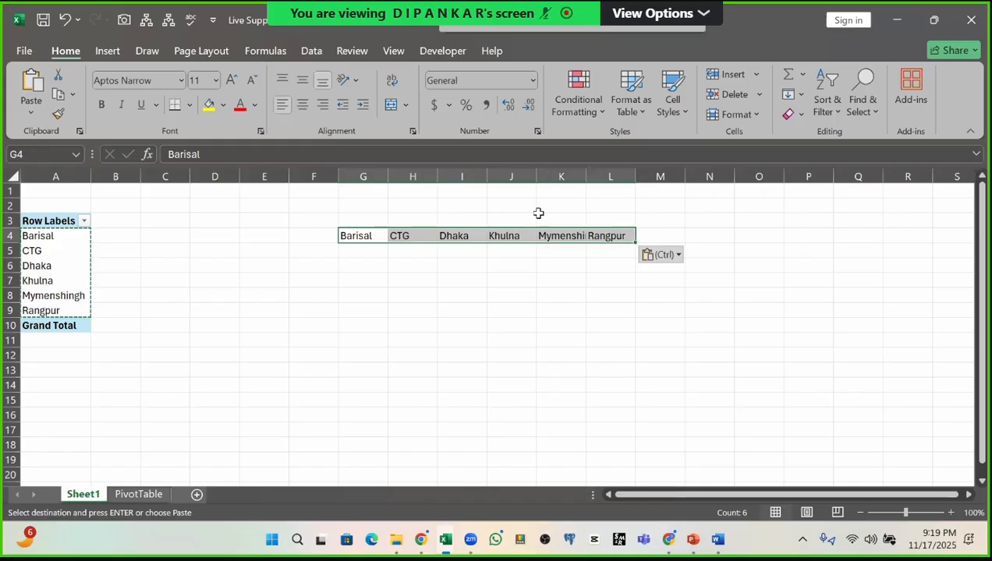
Step: Compare the vertical area labels with the transposed row G4:L4, and undo the transposed paste
left_click(372, 233)
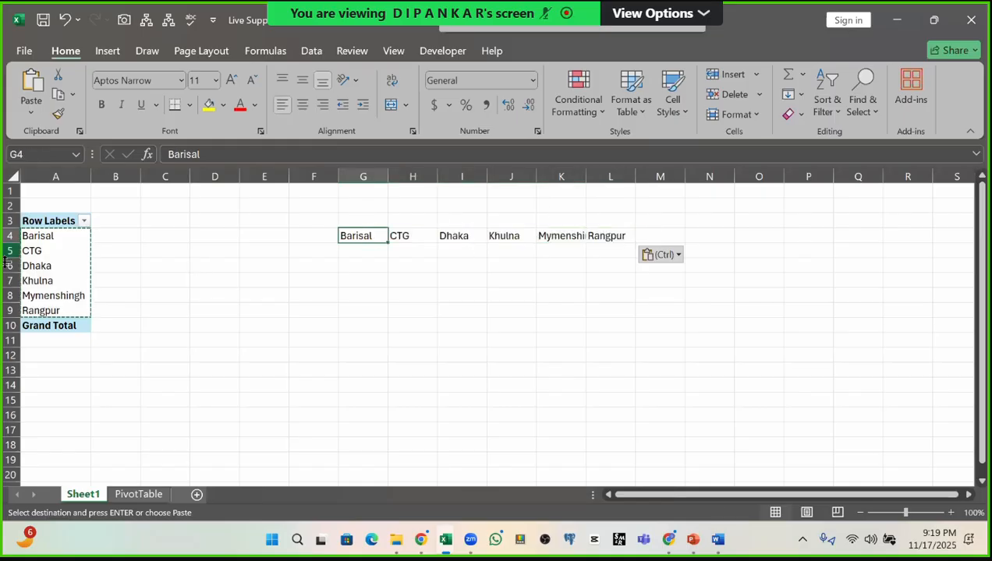
left_click(37, 239)
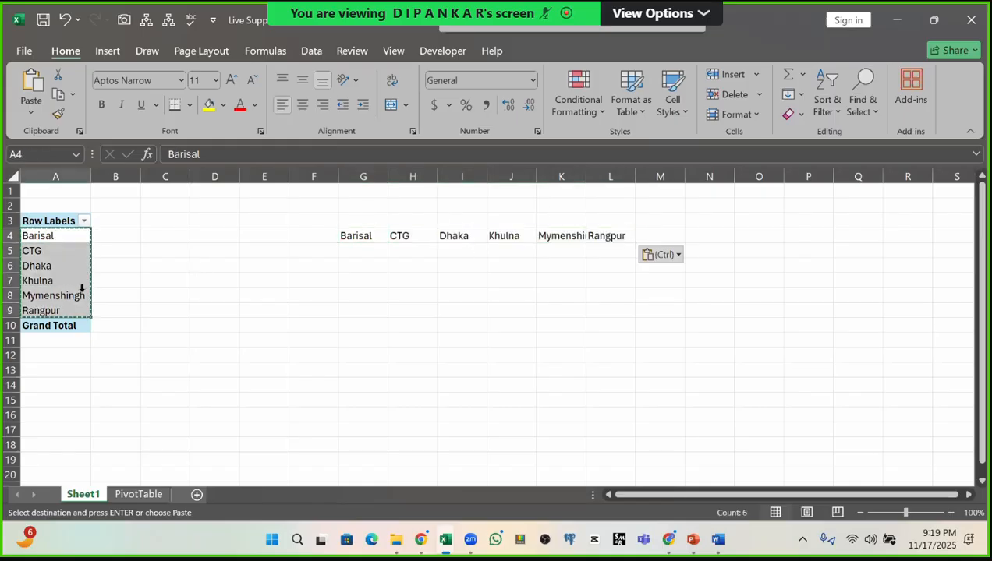
left_click_drag(111, 237, 283, 233)
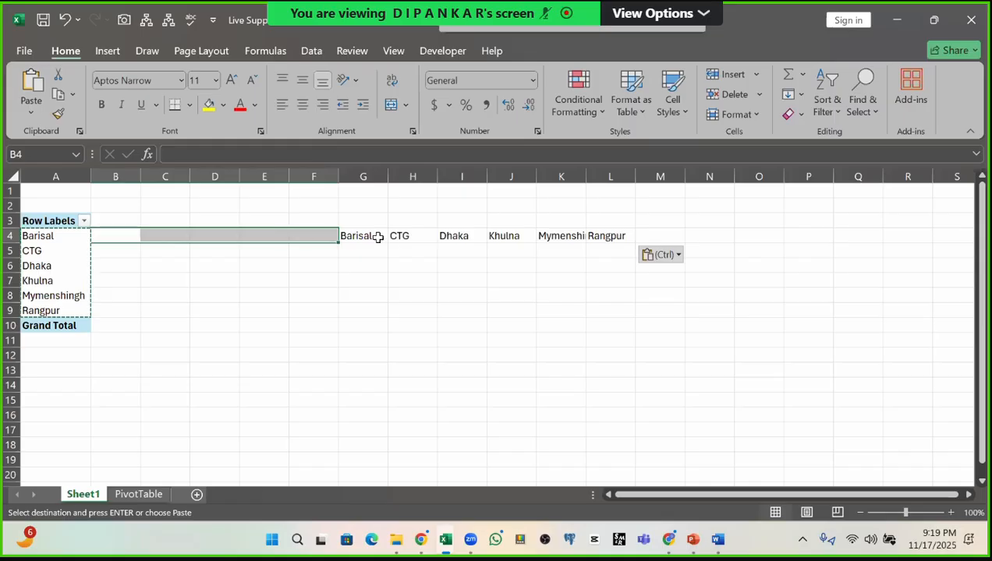
left_click_drag(374, 236, 629, 237)
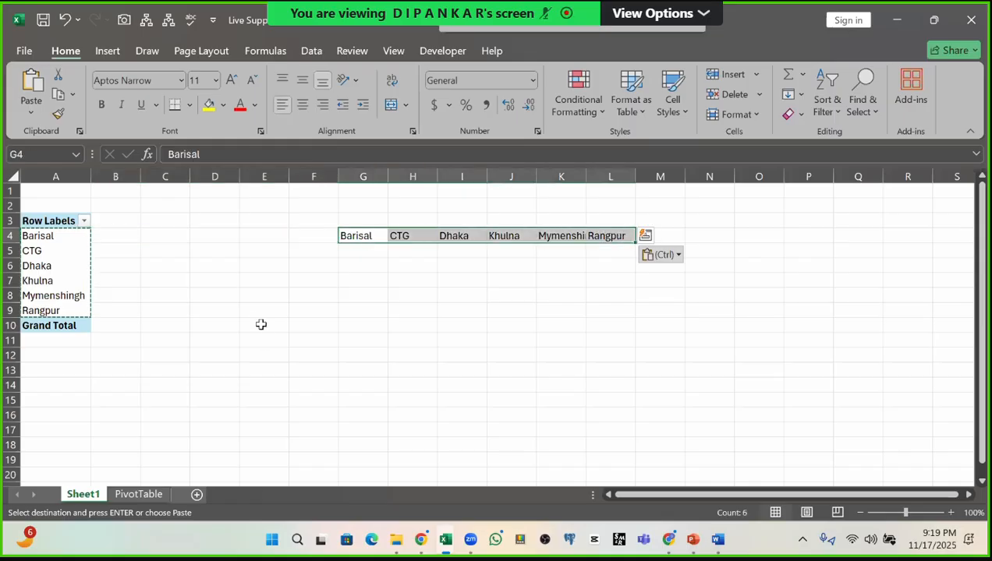
key("ctrl+z")
left_click(232, 299)
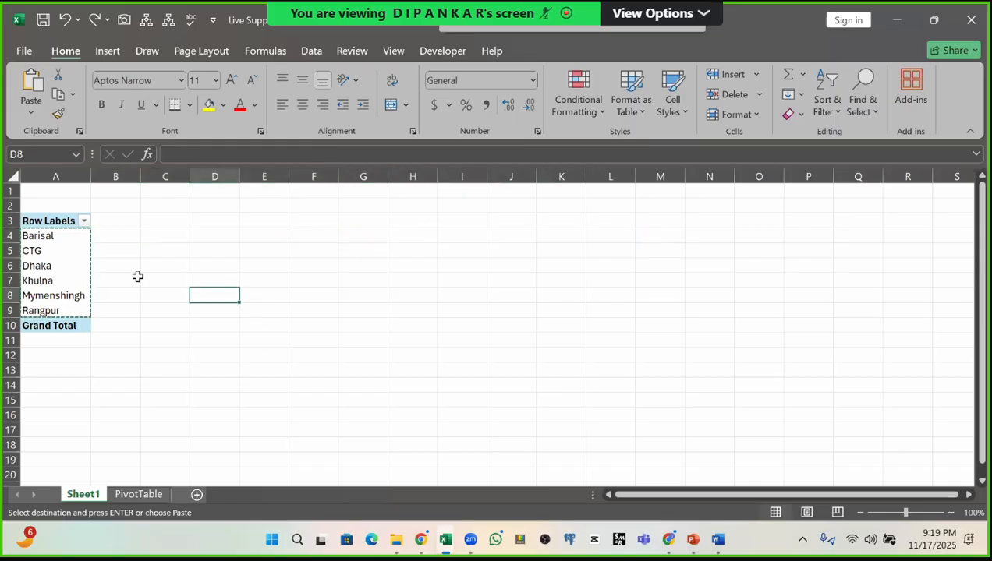
Step: Remove the Area field from the PivotTable's rows and add it to the columns instead
left_click(47, 235)
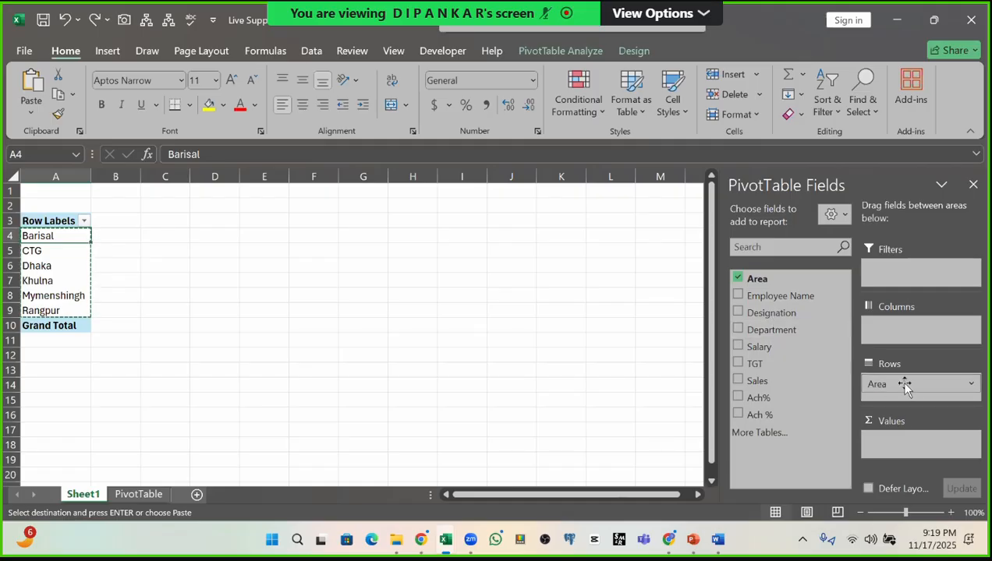
left_click_drag(880, 390, 731, 287)
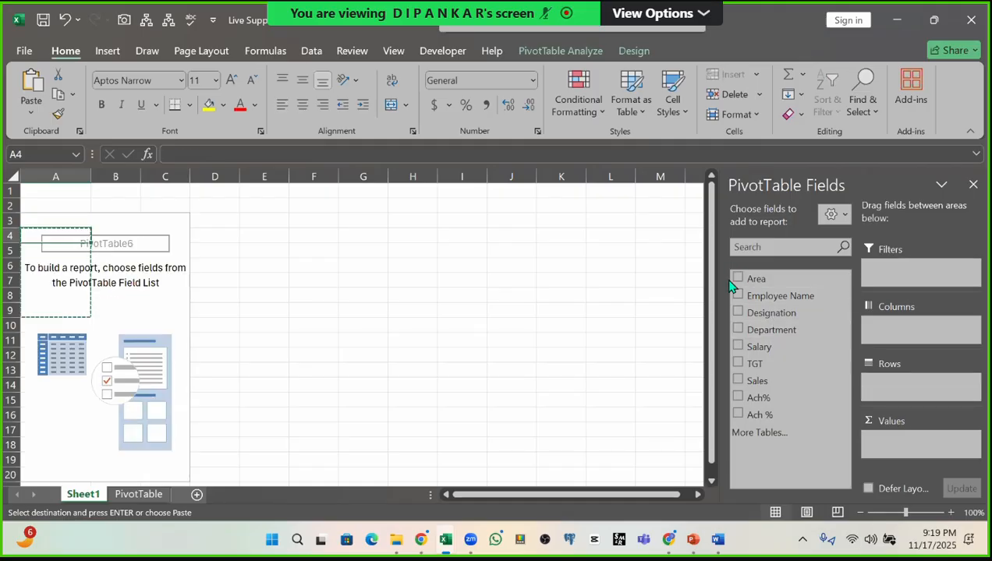
left_click(167, 236)
key("Escape")
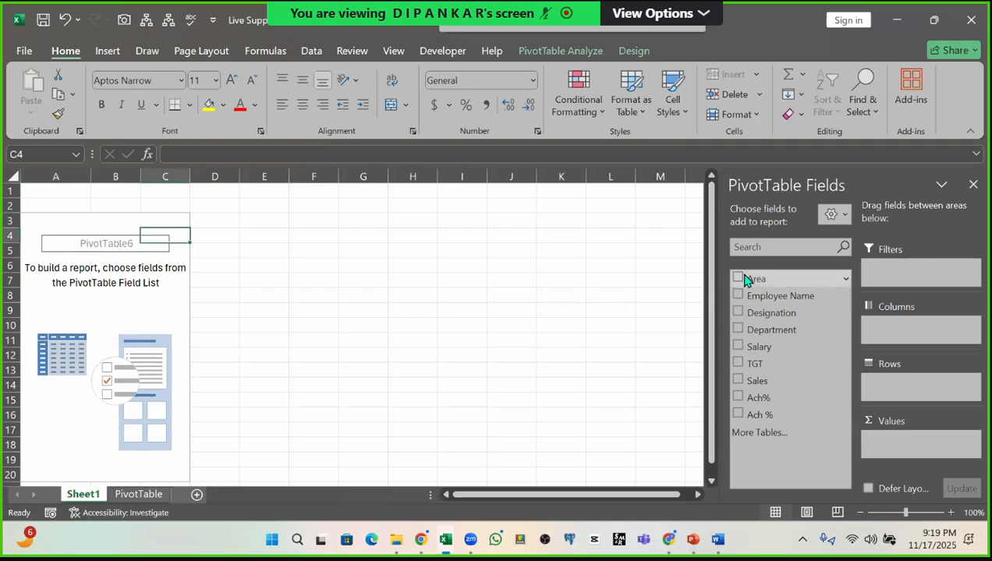
left_click_drag(768, 281, 874, 325)
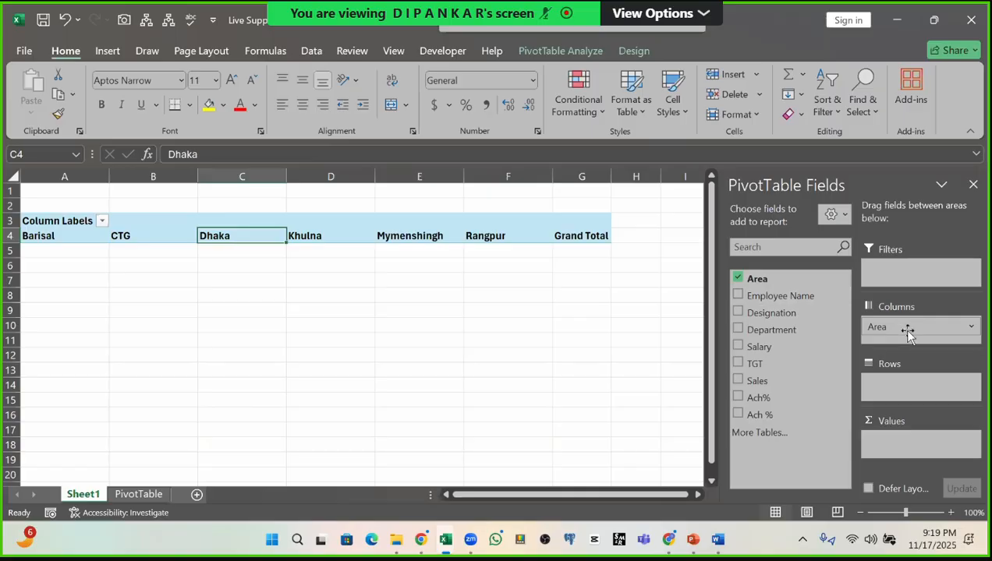
Step: Remove Area from the PivotTable's columns, and undo the field changes back to the layout with Area in the rows
left_click_drag(904, 330, 487, 278)
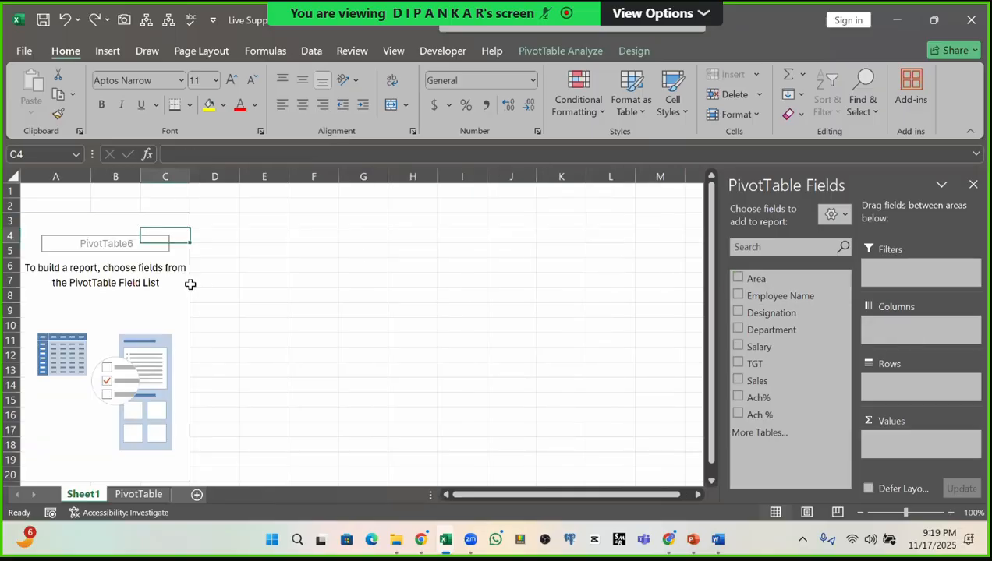
key("ctrl+z")
left_click(50, 252)
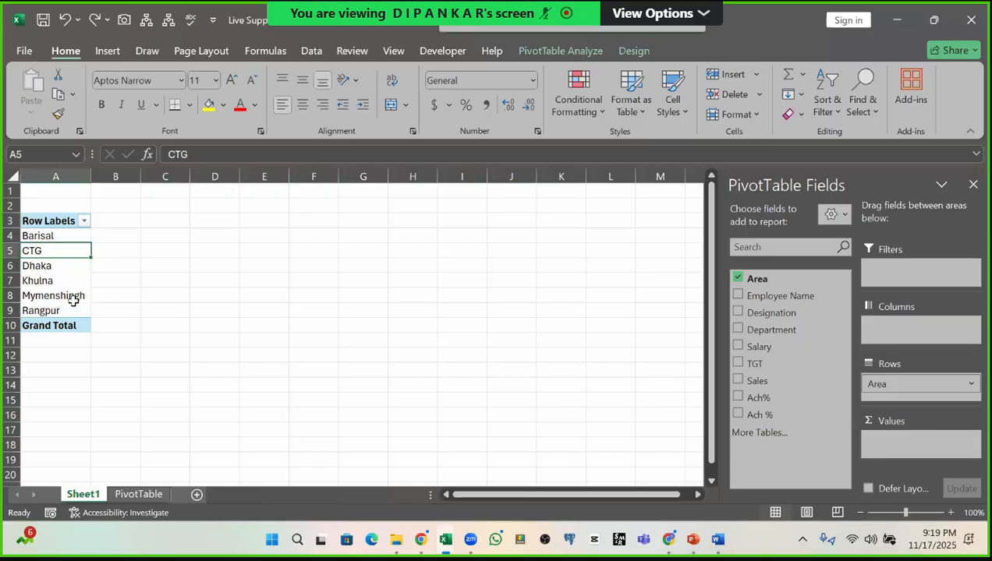
Step: Move the Area field from the PivotTable's rows to its columns so the areas run horizontally
left_click_drag(103, 238, 374, 235)
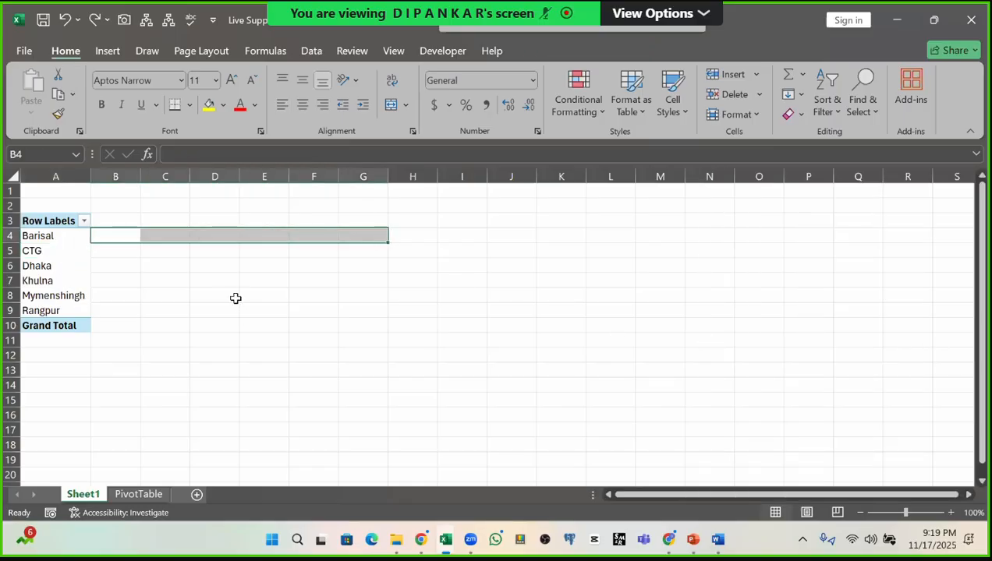
left_click(64, 268)
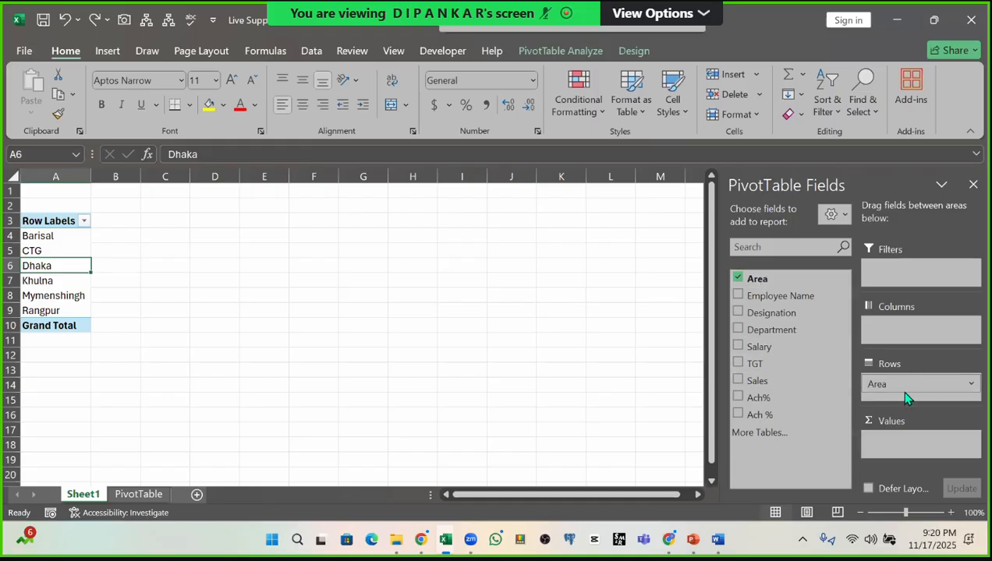
left_click_drag(905, 398, 914, 332)
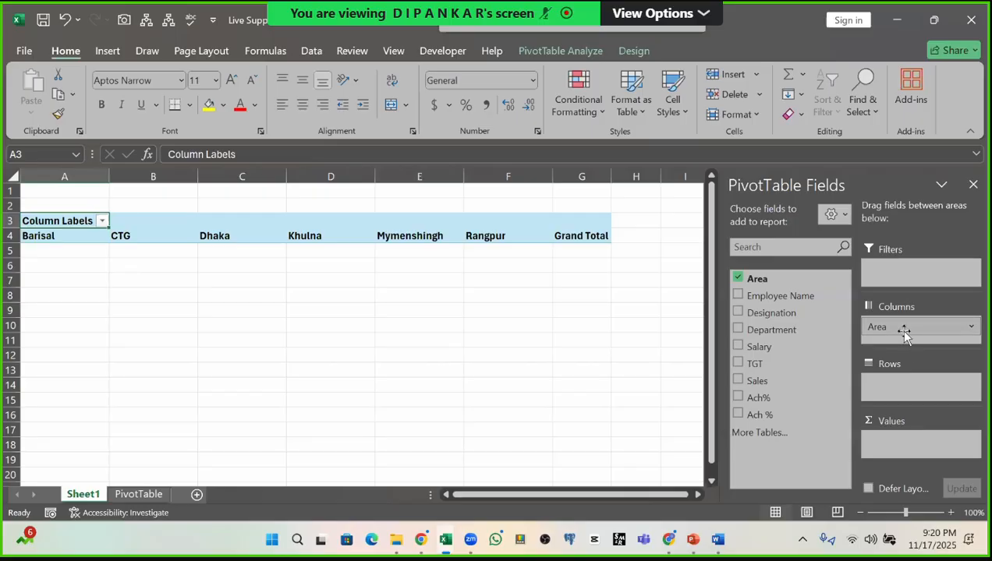
left_click(905, 331)
left_click(906, 334)
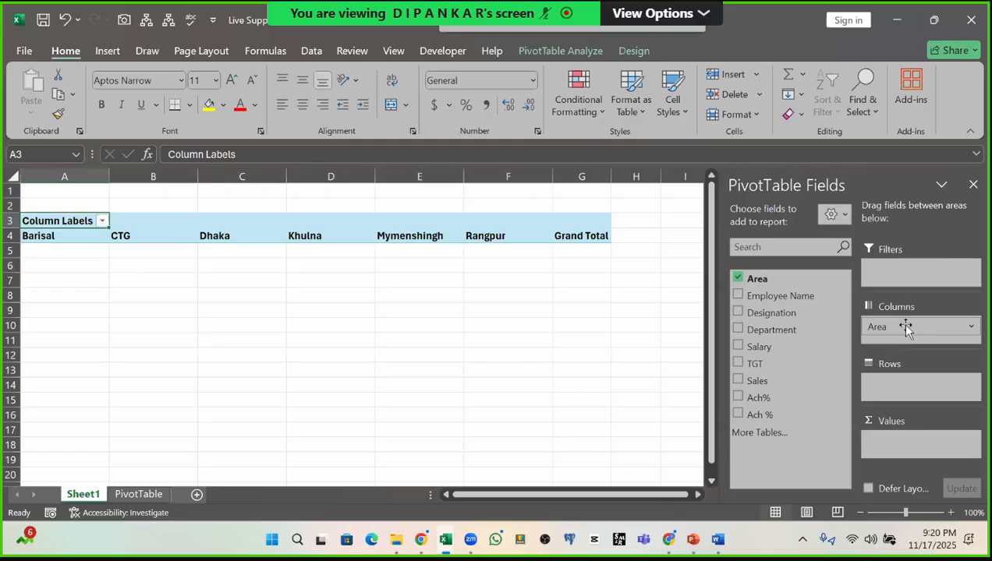
Step: Review the horizontal area labels in row 4, and undo the field move to put Area back in the rows
left_click_drag(385, 328, 12, 326)
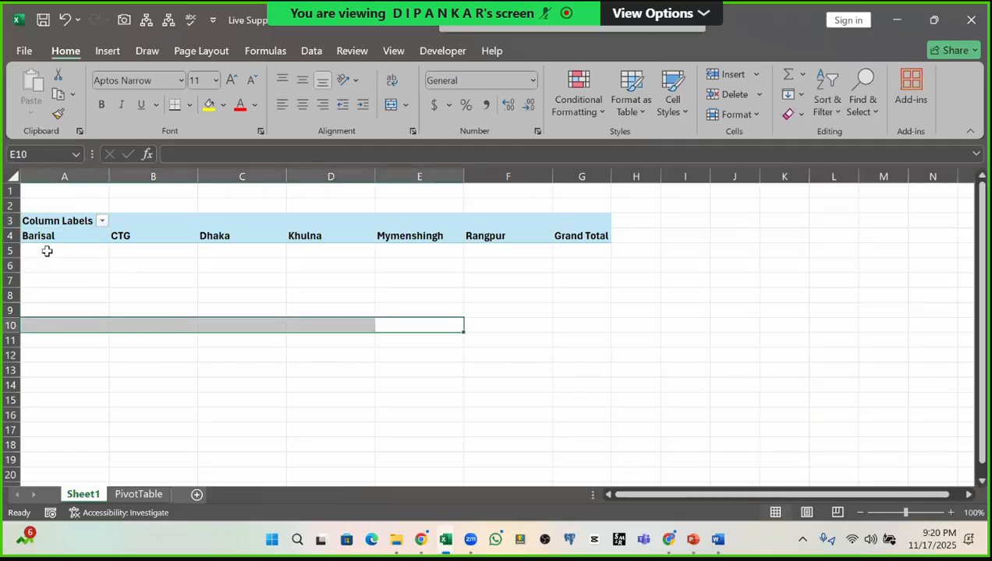
left_click_drag(52, 238, 565, 240)
left_click(350, 316)
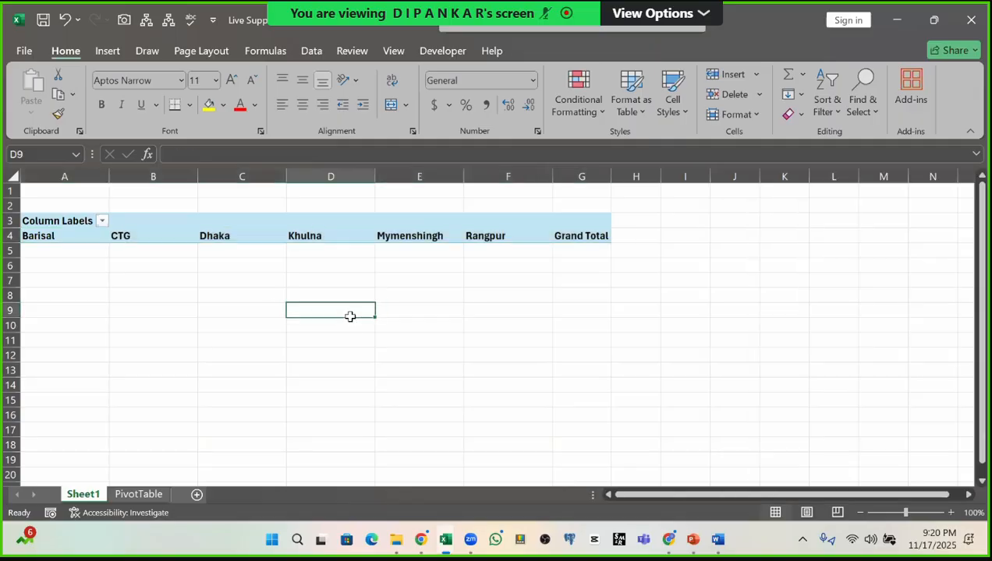
key("ctrl+z")
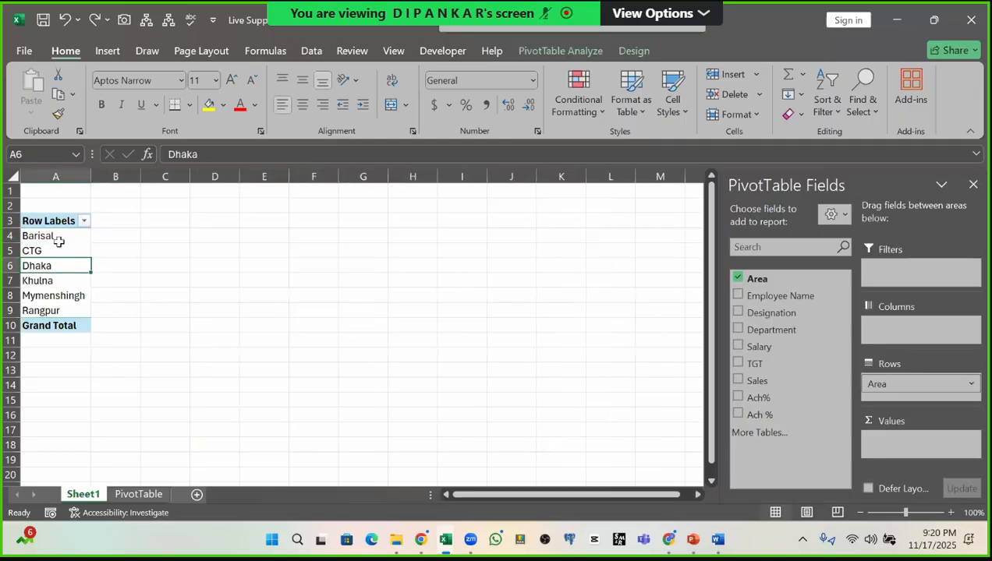
Step: Examine the vertical list of area labels in A4:A9 of the PivotTable
left_click_drag(58, 243, 41, 316)
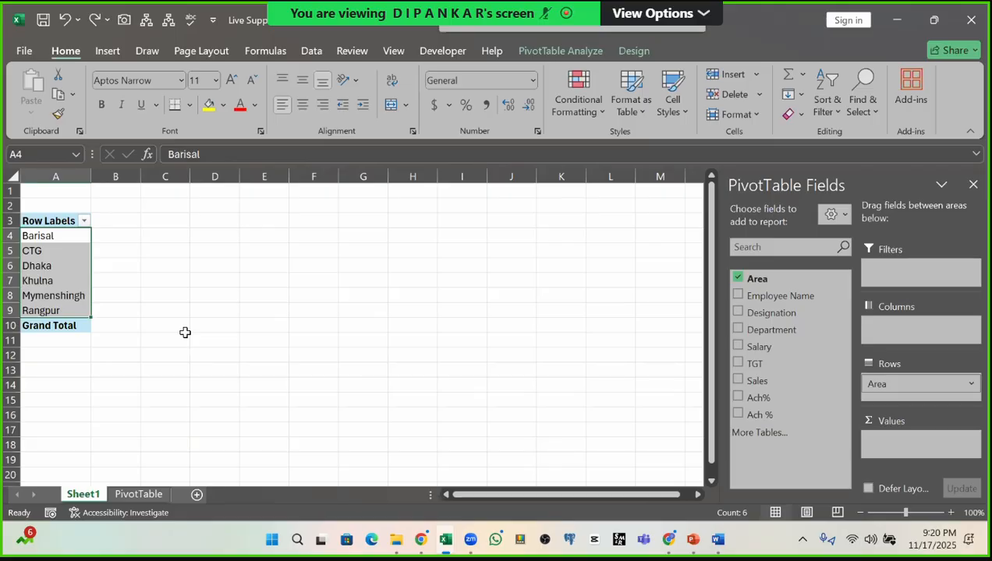
left_click_drag(39, 237, 60, 311)
left_click(46, 267)
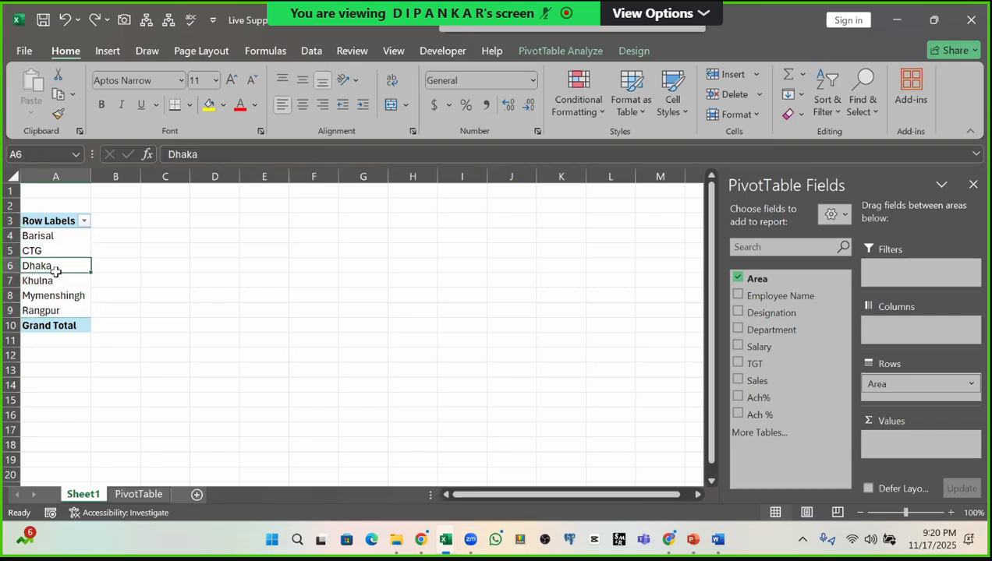
left_click(56, 238)
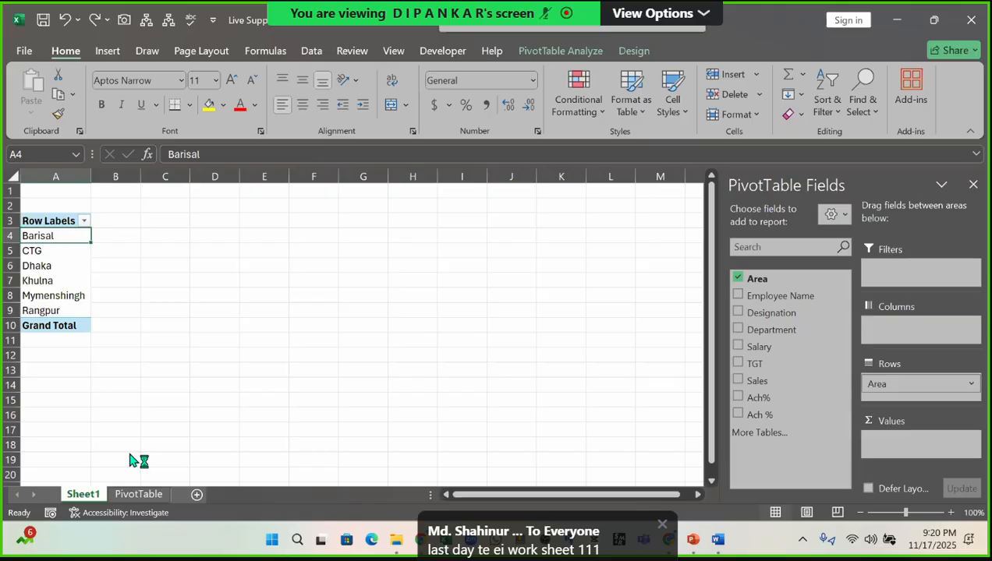
left_click_drag(62, 239, 66, 312)
left_click_drag(46, 235, 52, 310)
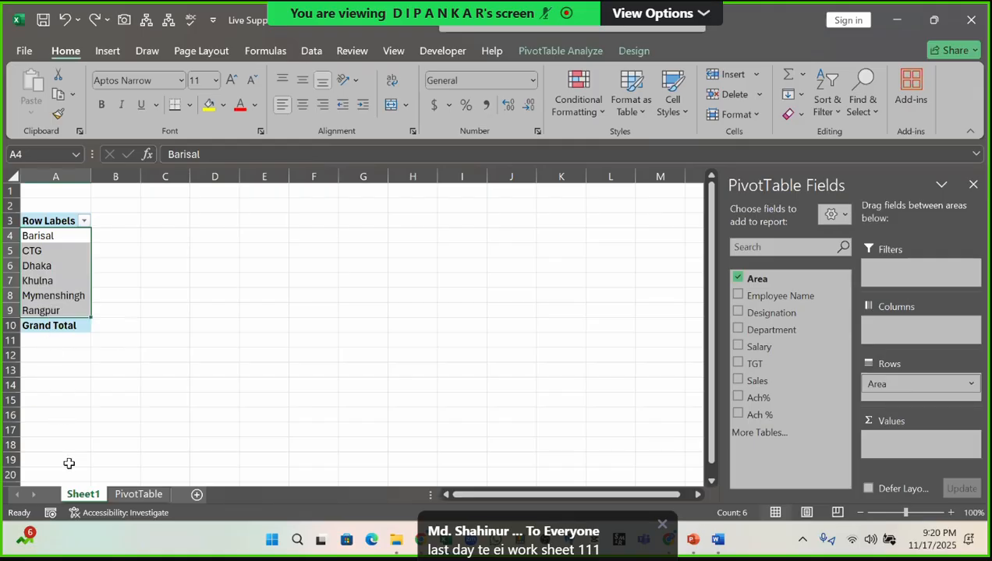
Step: Examine the repeated area names in the Area column of the source table on the PivotTable sheet
key("ctrl+Page_Down")
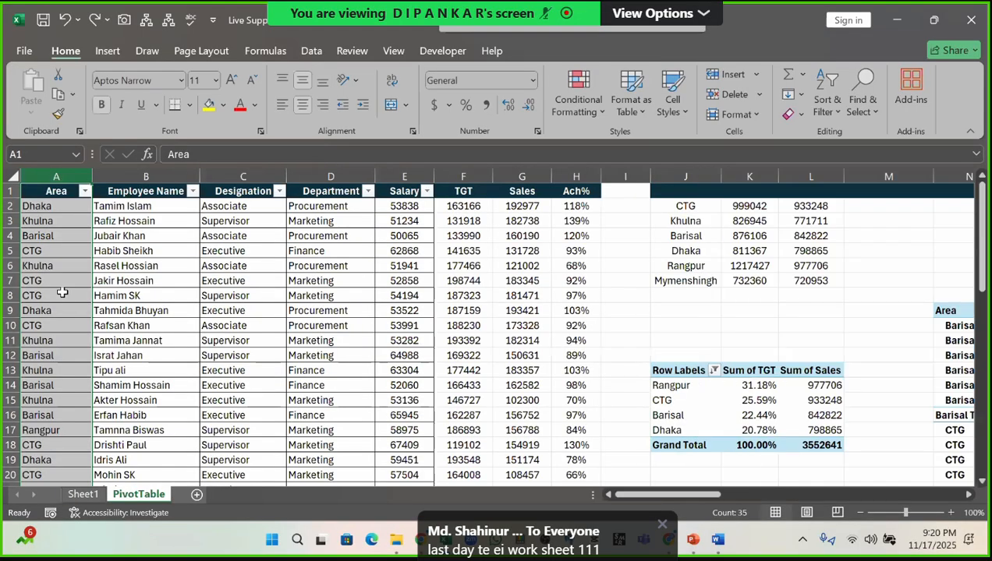
left_click(49, 210)
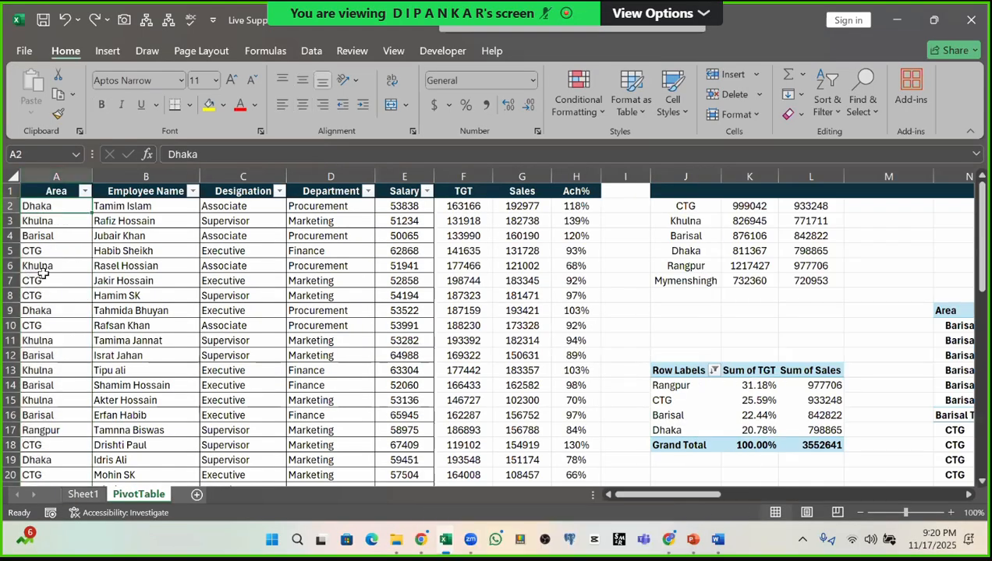
left_click(43, 312)
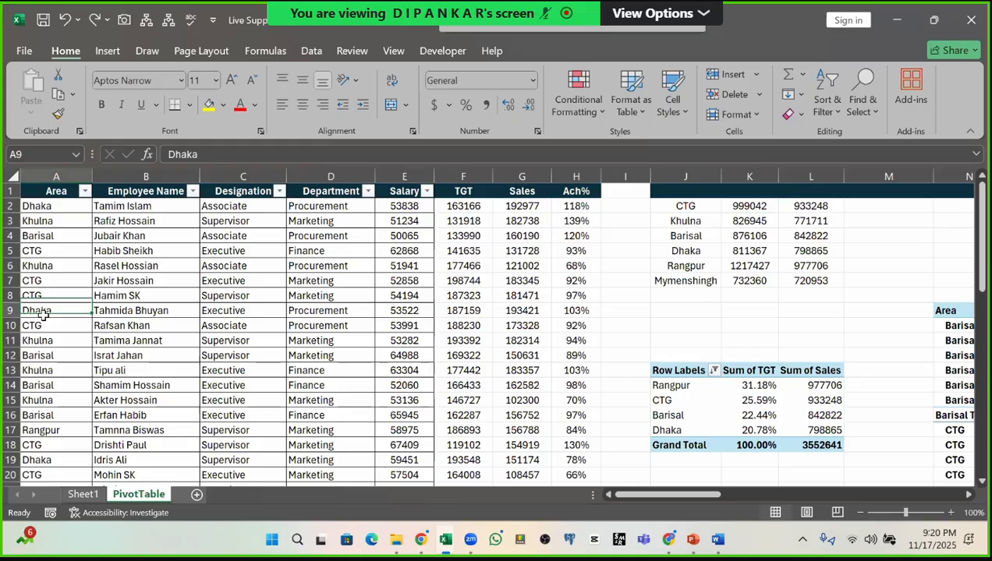
left_click(43, 238)
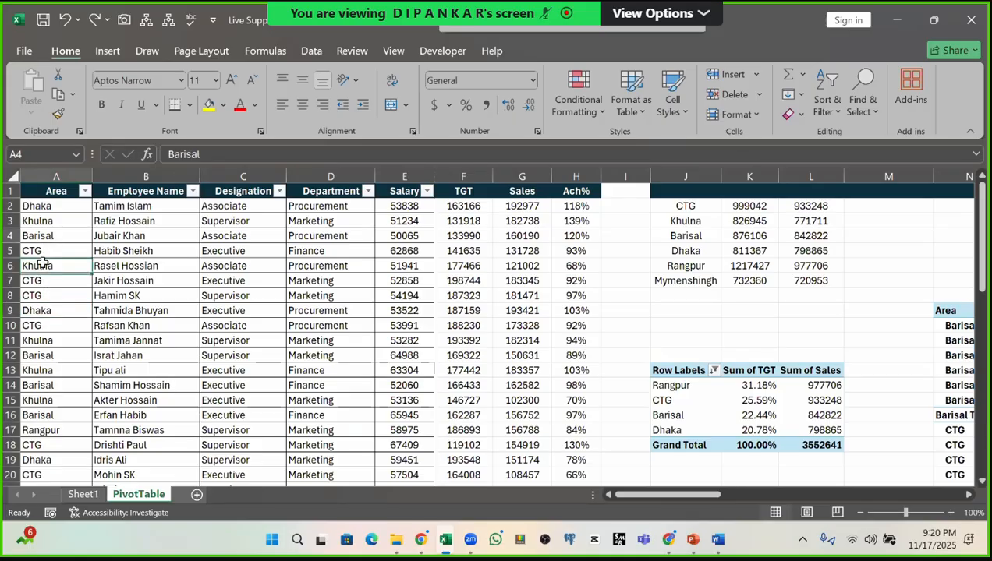
left_click(43, 265)
scroll(47, 296, "down", 10)
scroll(55, 265, "up", 10)
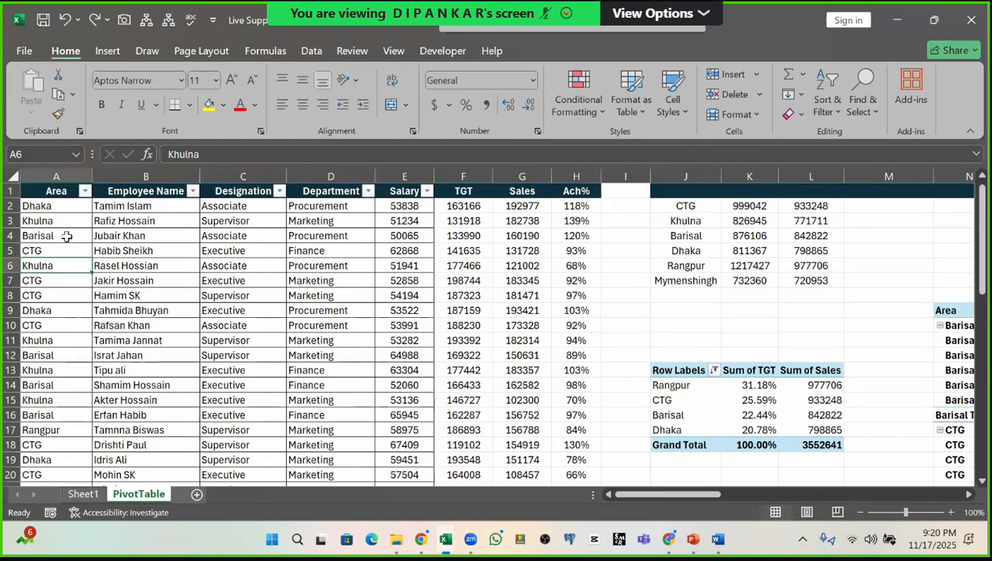
left_click(67, 237)
left_click_drag(39, 205, 42, 385)
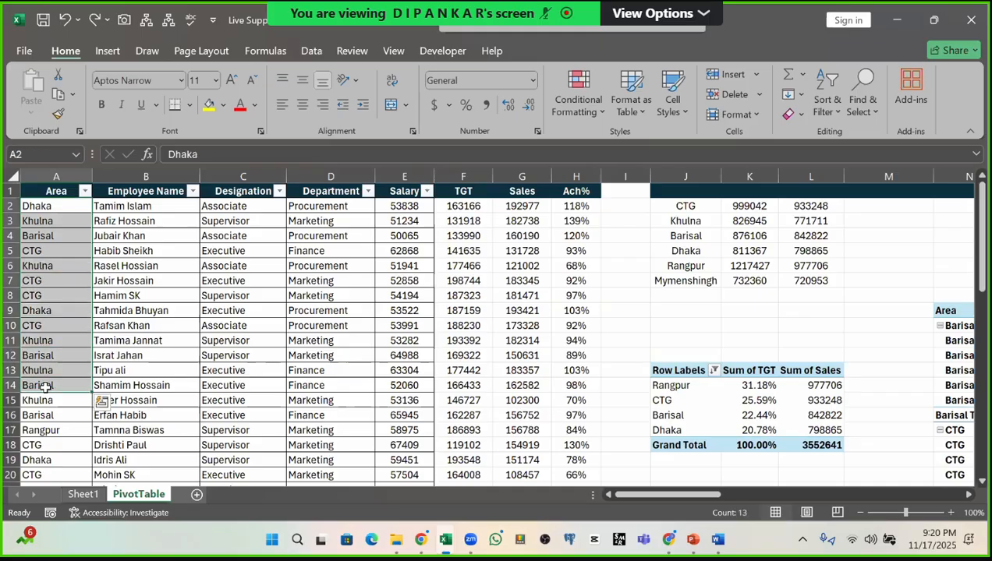
Step: Return to Sheet1 and compare the PivotTable's unique area labels with the source entries
left_click(83, 497)
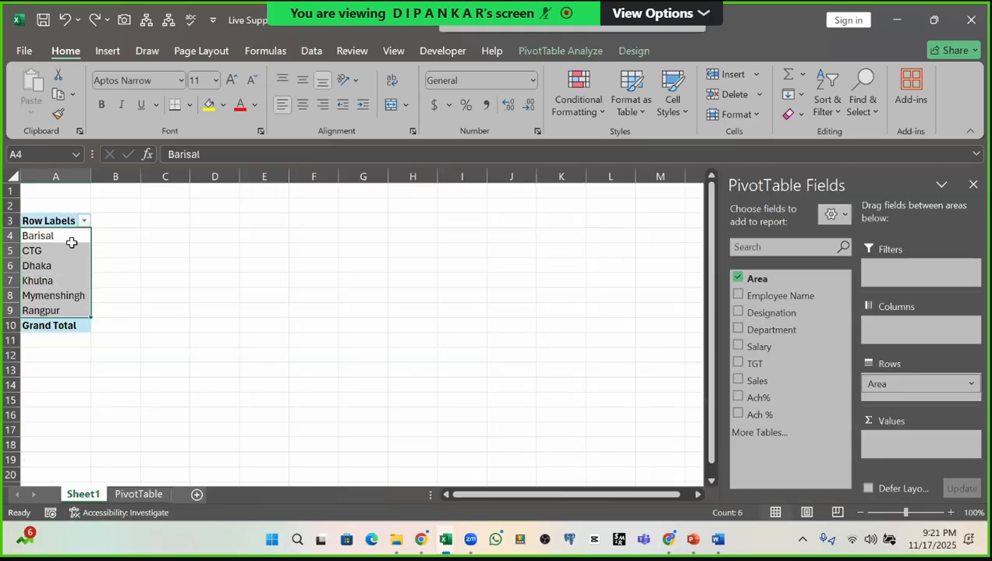
left_click_drag(62, 237, 60, 314)
left_click_drag(56, 235, 60, 281)
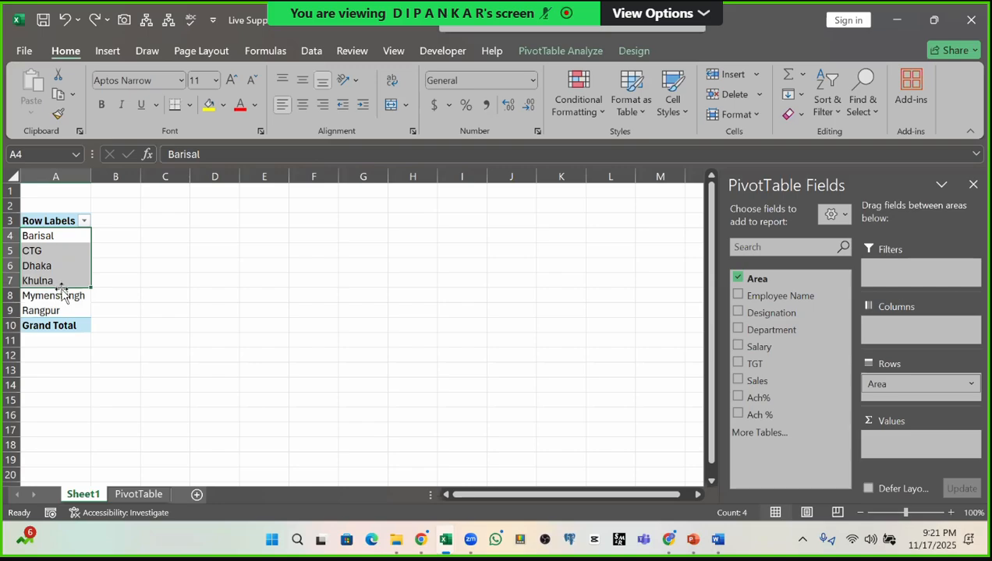
left_click(60, 296)
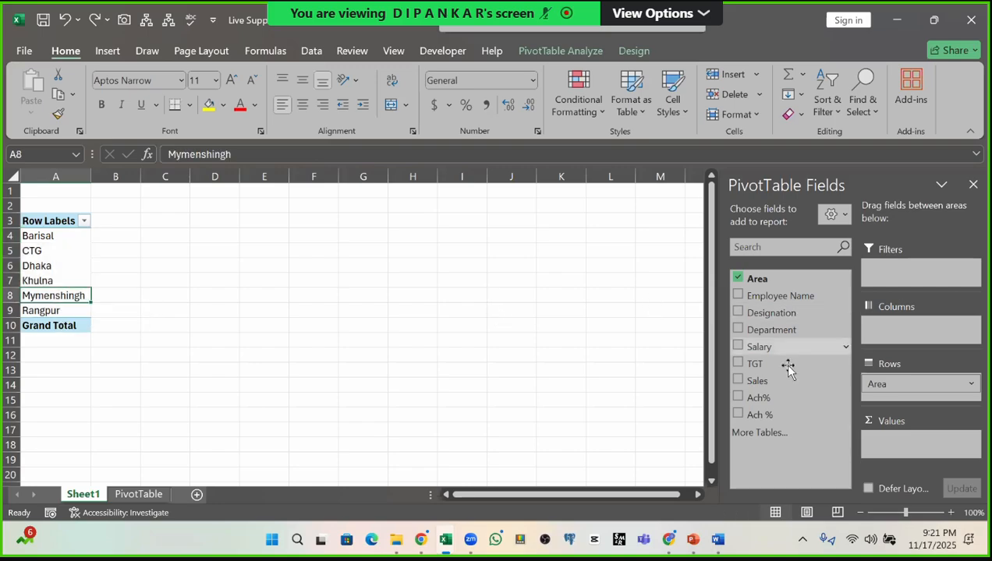
Step: Add the TGT field to the PivotTable's values to sum the targets for each area
left_click_drag(61, 236, 121, 235)
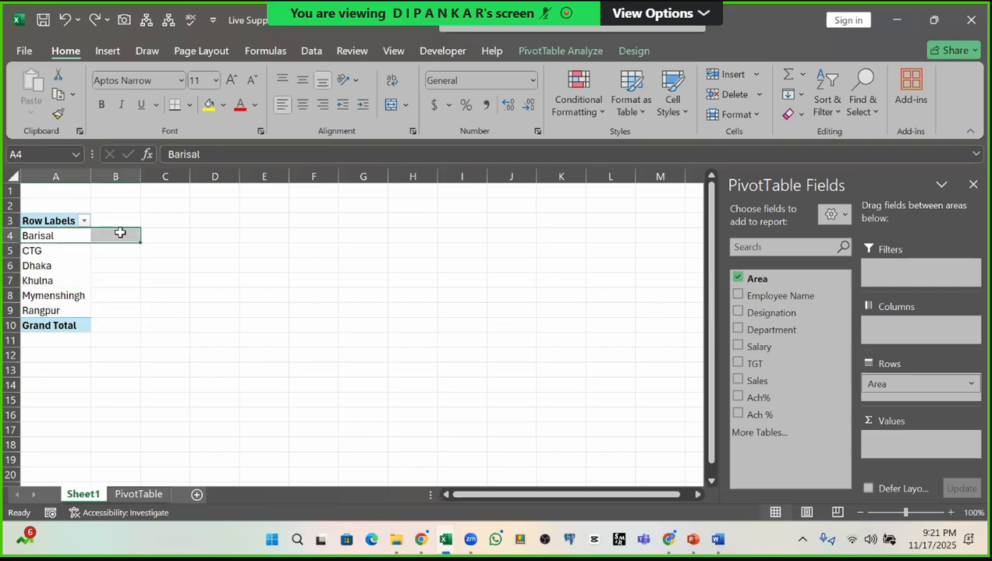
left_click(121, 237)
left_click(64, 236)
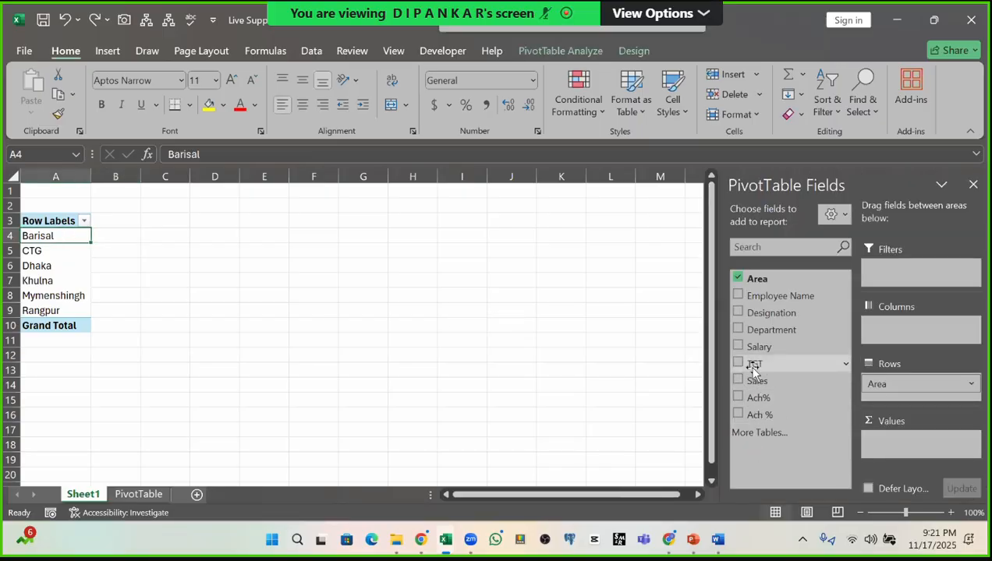
left_click(738, 365)
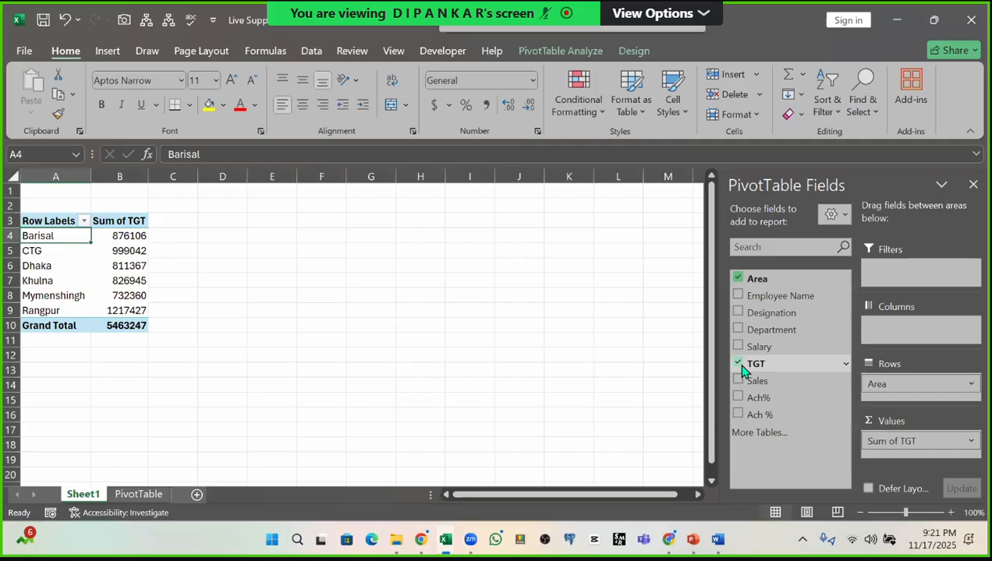
Step: Review the Sum of TGT figures for the individual areas in column B
left_click_drag(124, 239, 125, 314)
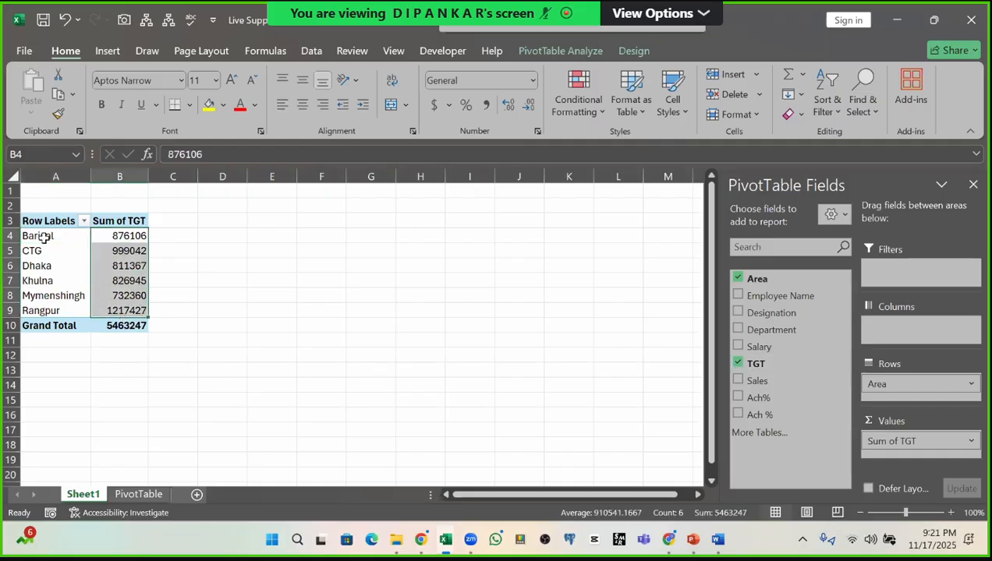
left_click(127, 237)
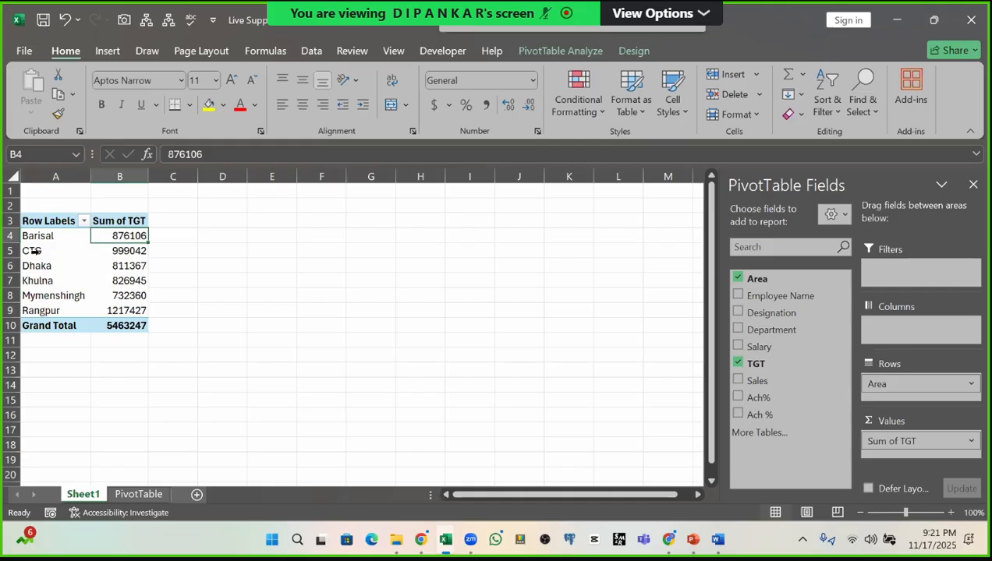
left_click_drag(35, 250, 126, 250)
left_click(126, 250)
left_click(128, 294)
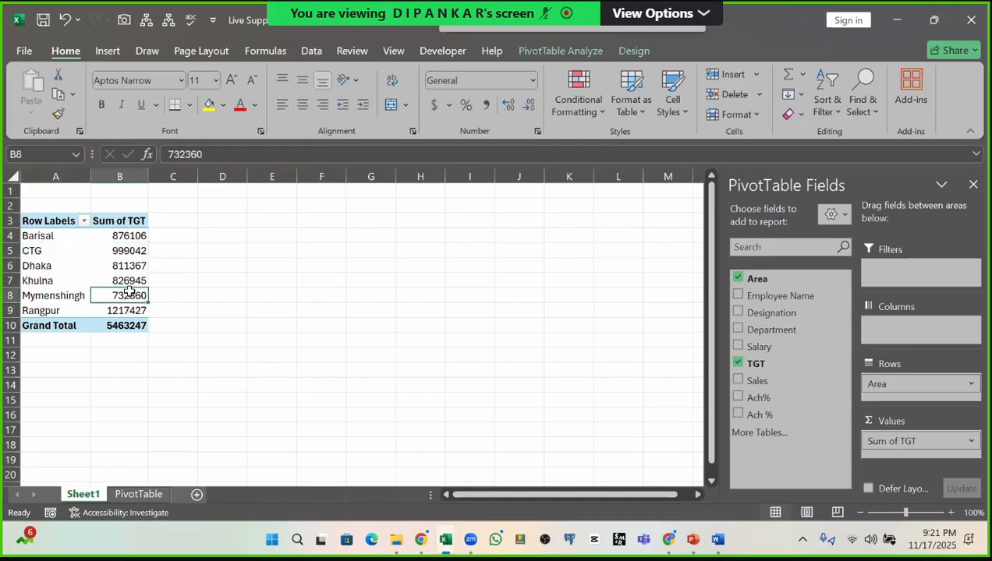
Step: Add the Sales field to the PivotTable's values and compare the target and sales sums by area
left_click(739, 381)
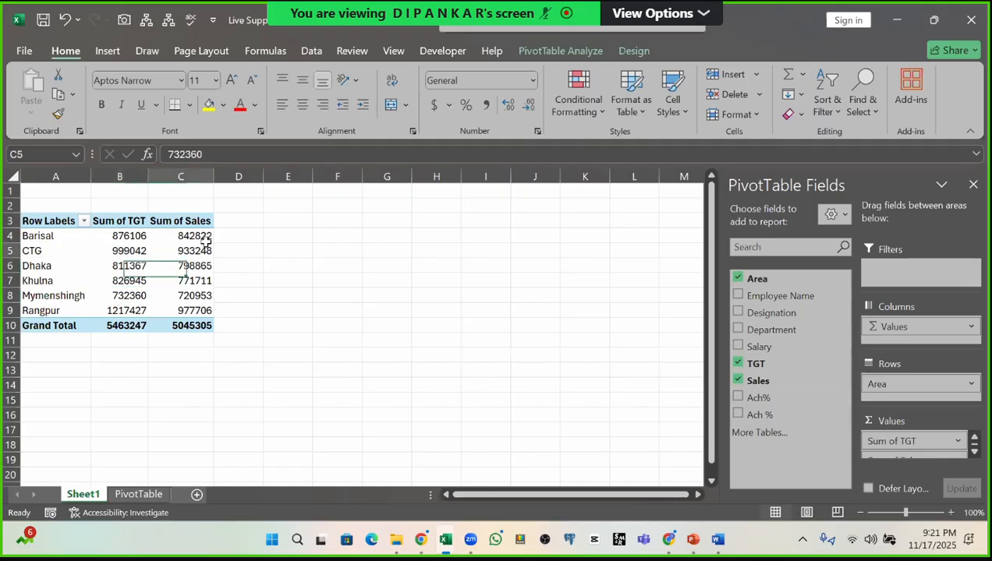
left_click_drag(194, 250, 191, 312)
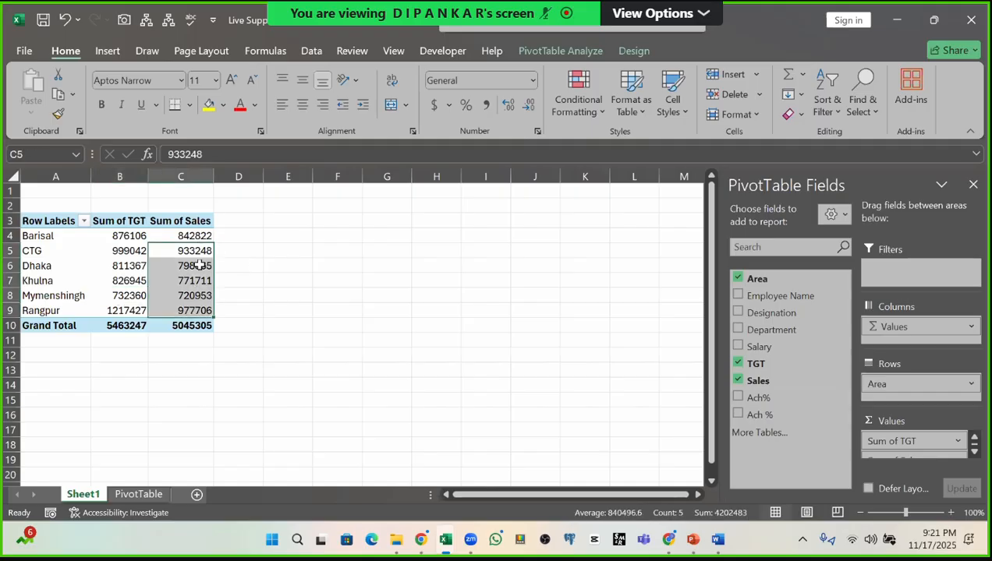
left_click_drag(194, 236, 199, 312)
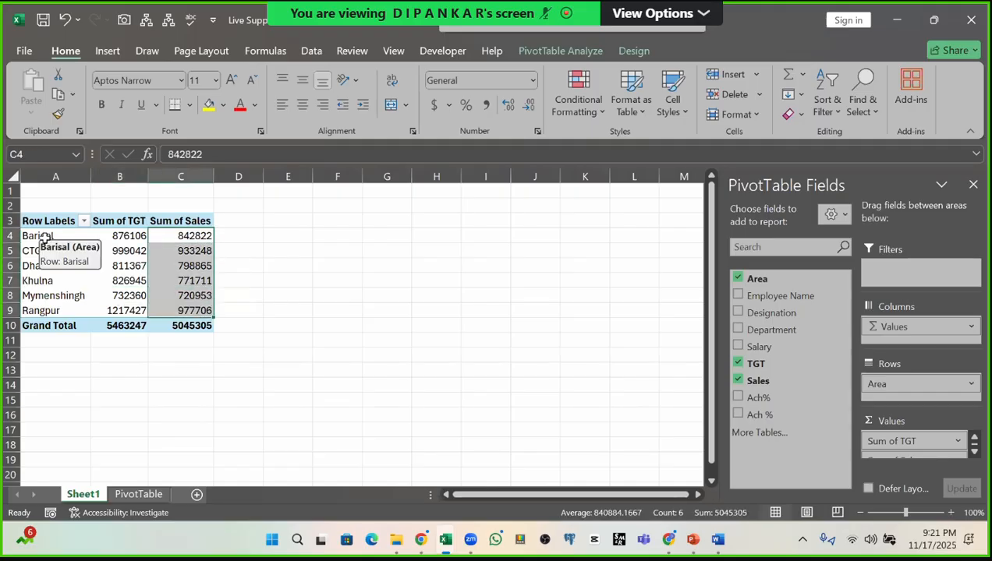
left_click_drag(39, 236, 195, 310)
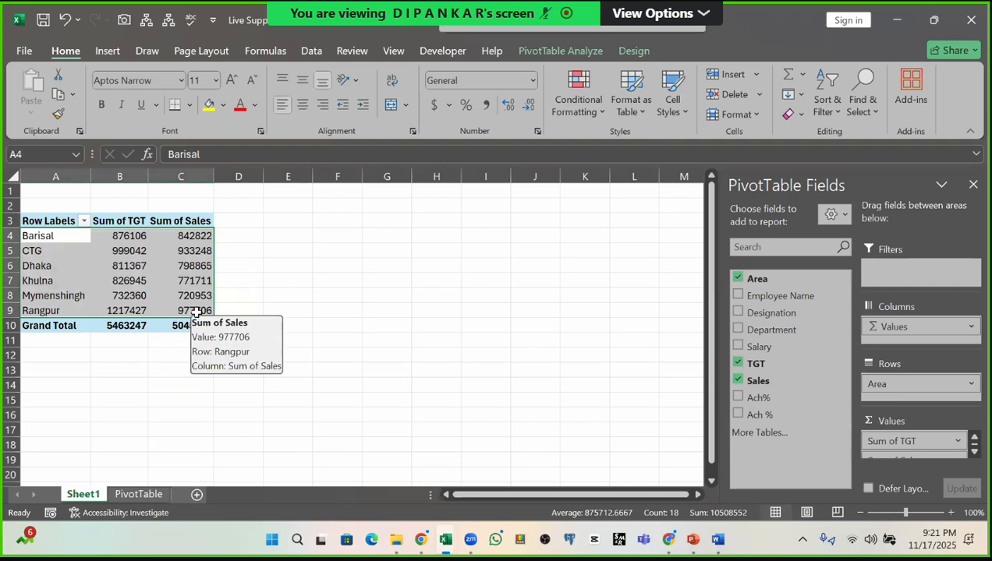
left_click(130, 266)
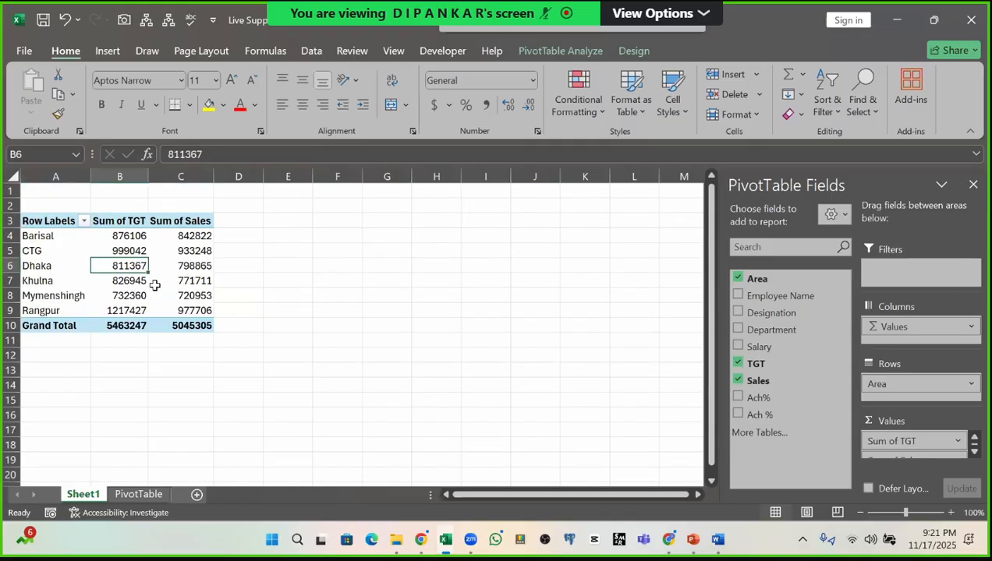
left_click(184, 267)
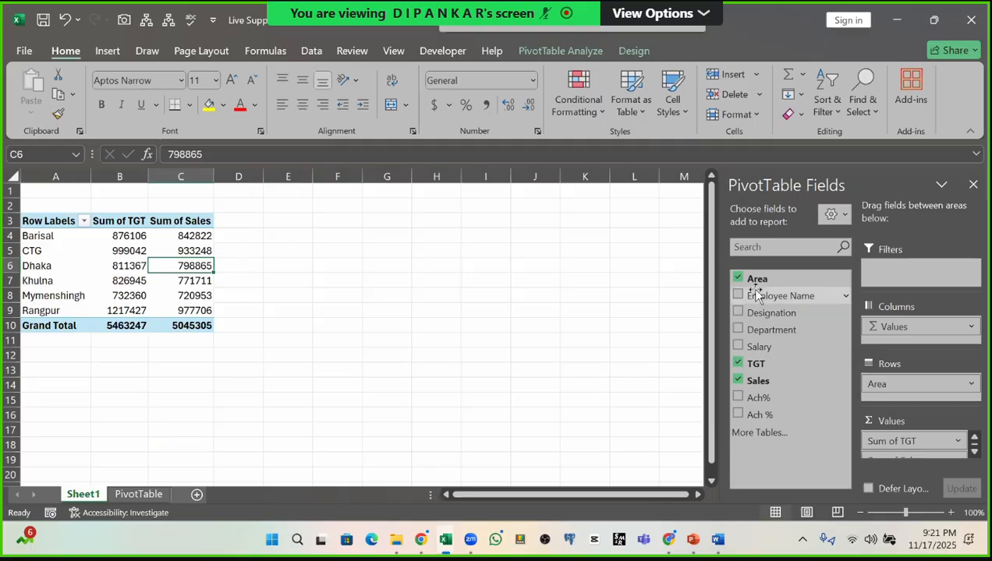
Step: Try breaking the areas down by Department and by Designation, removing each field again
left_click(738, 330)
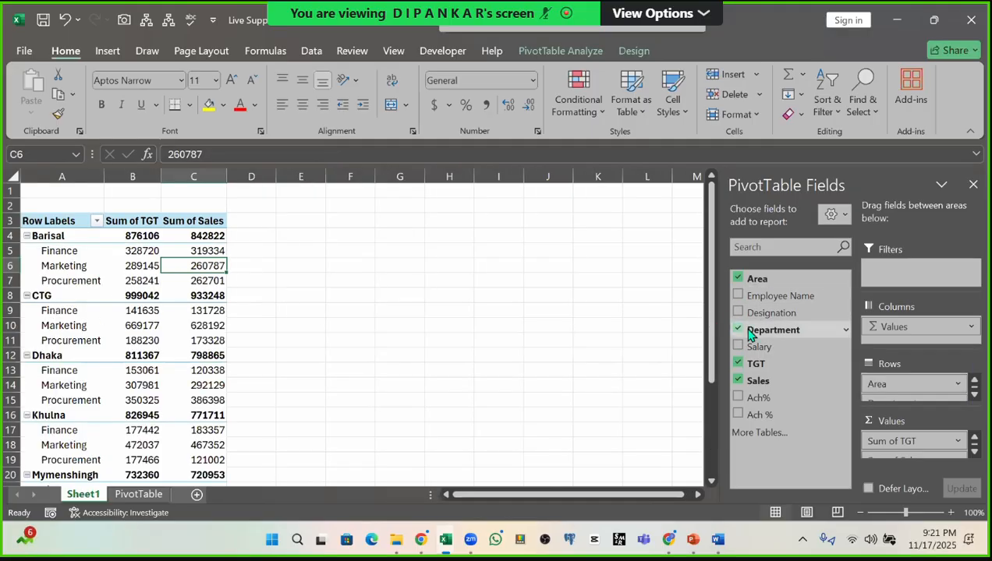
left_click(738, 330)
left_click(738, 314)
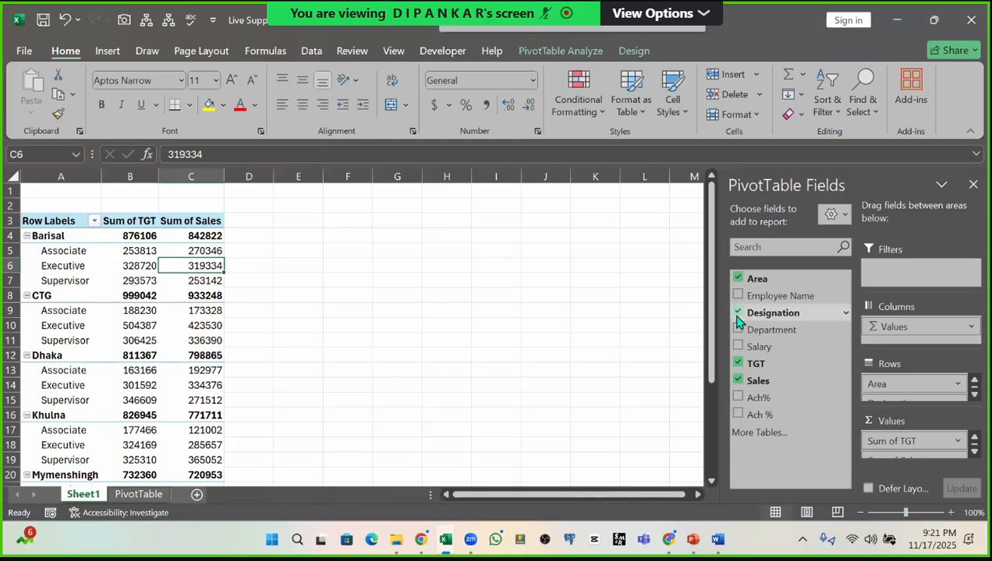
left_click(738, 312)
Step: Add the Department field beneath Area in the PivotTable's rows and review the departments grouped under Barisal
left_click(737, 330)
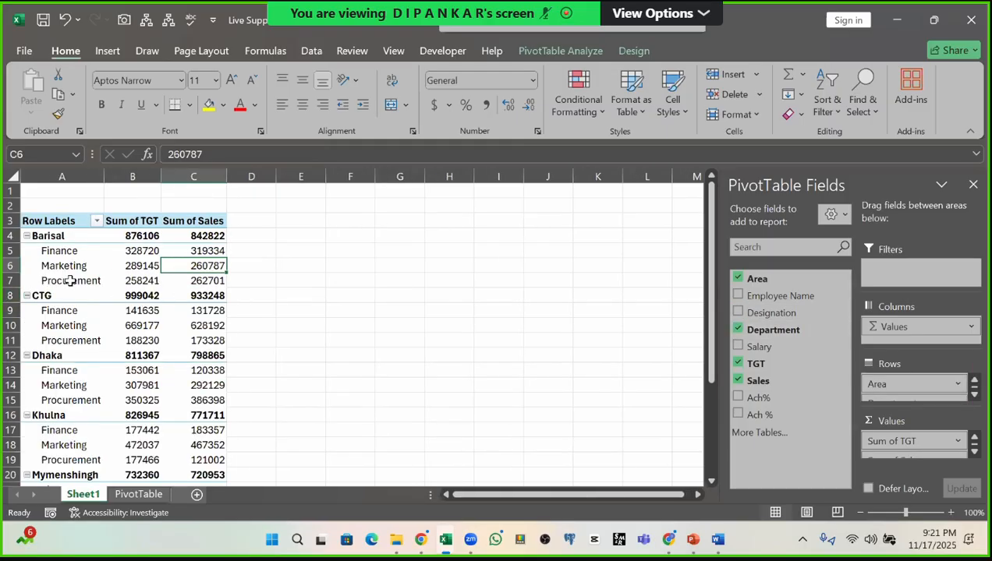
scroll(70, 298, "down", 5)
scroll(49, 324, "up", 5)
left_click_drag(47, 251, 56, 283)
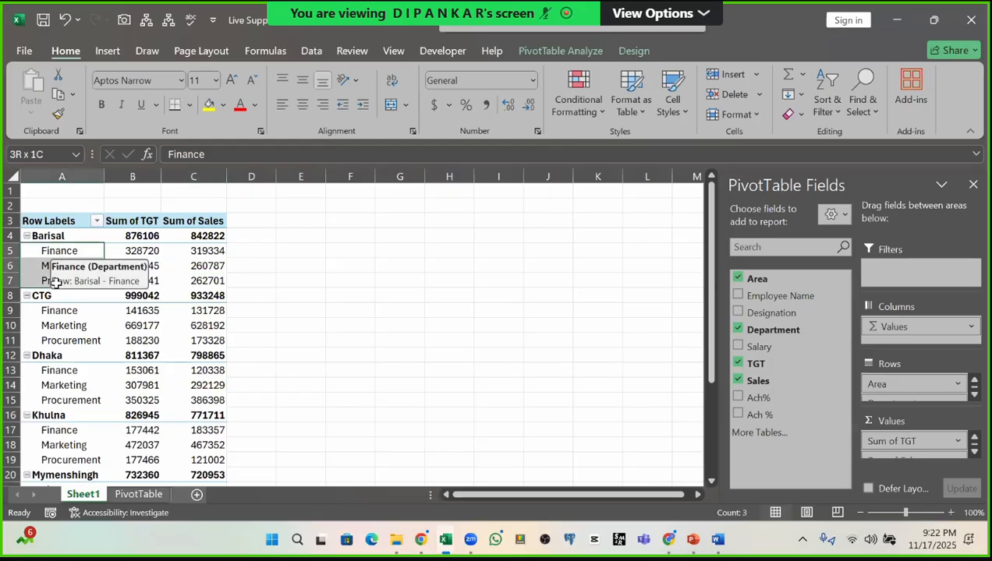
left_click(59, 256)
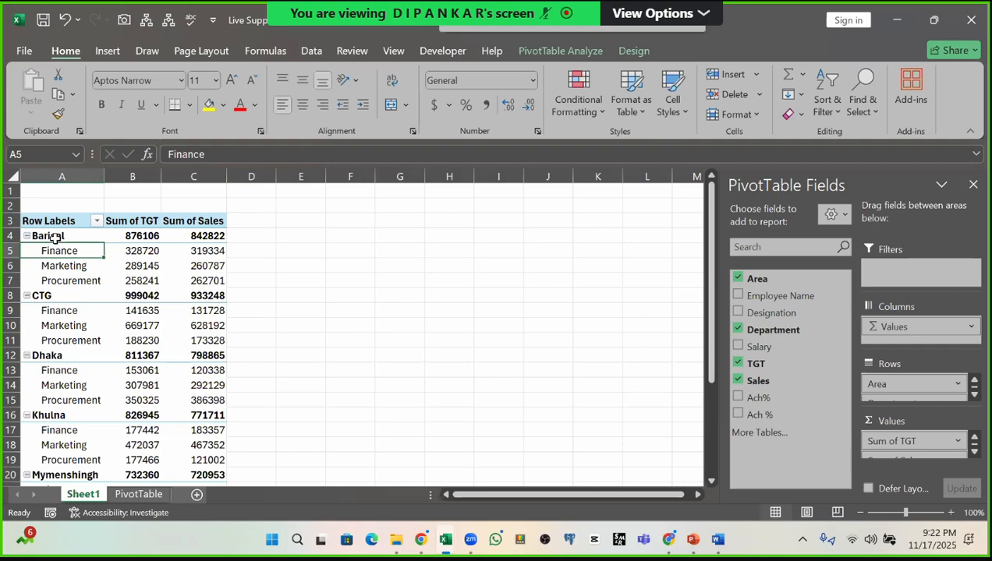
left_click_drag(53, 238, 53, 281)
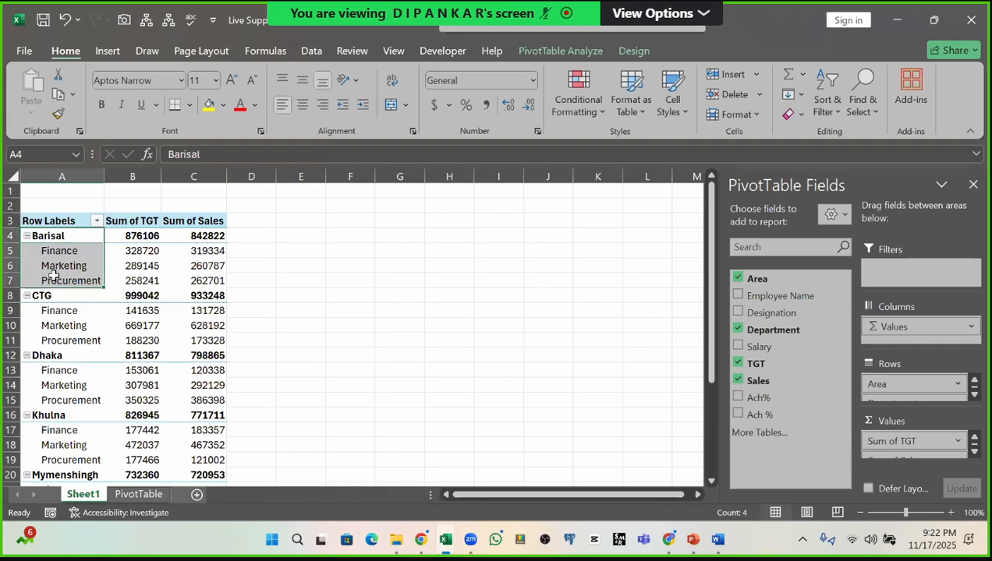
left_click_drag(53, 237, 53, 284)
left_click(54, 285)
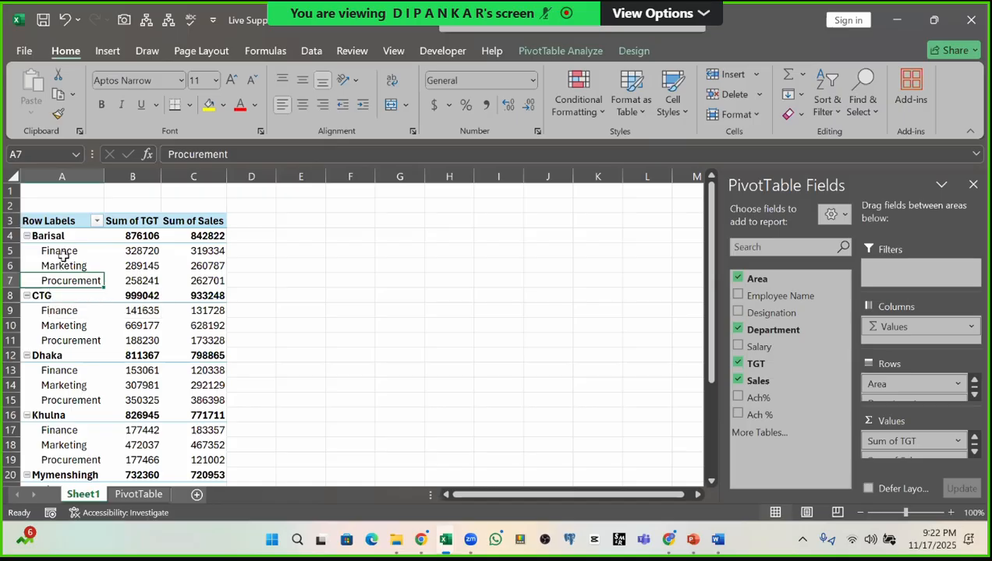
Step: Review the department rows under each area, comparing the target and sales sums of CTG's Finance department
left_click_drag(63, 251, 63, 282)
scroll(149, 354, "down", 7)
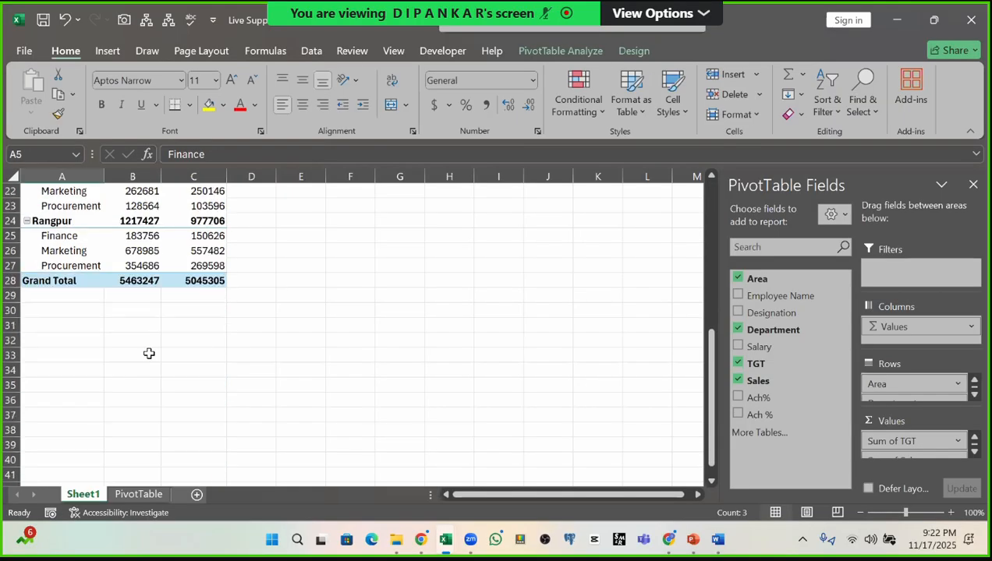
scroll(147, 341, "up", 4)
scroll(146, 341, "up", 1)
left_click_drag(59, 220, 224, 235)
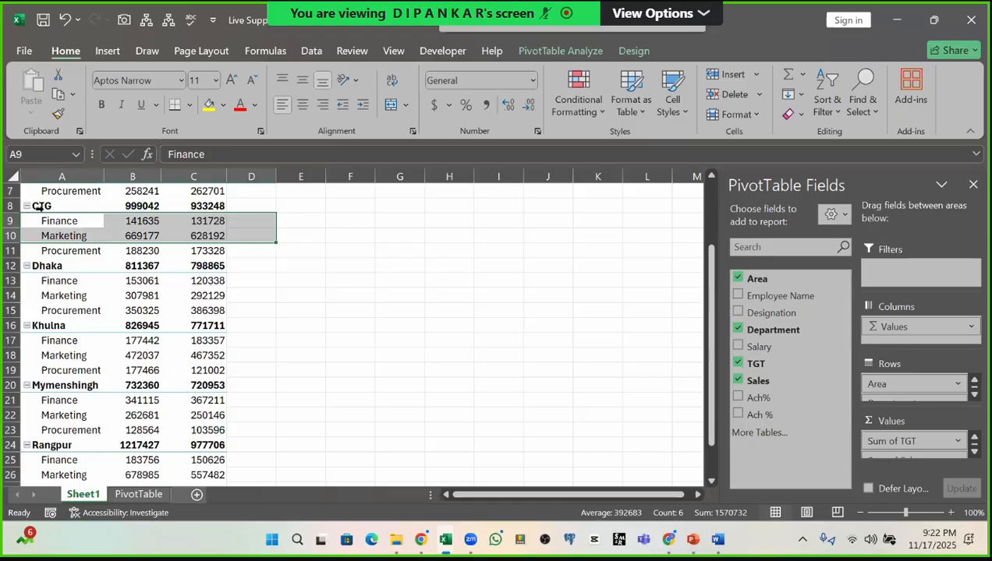
left_click_drag(44, 209, 50, 259)
left_click_drag(69, 224, 69, 263)
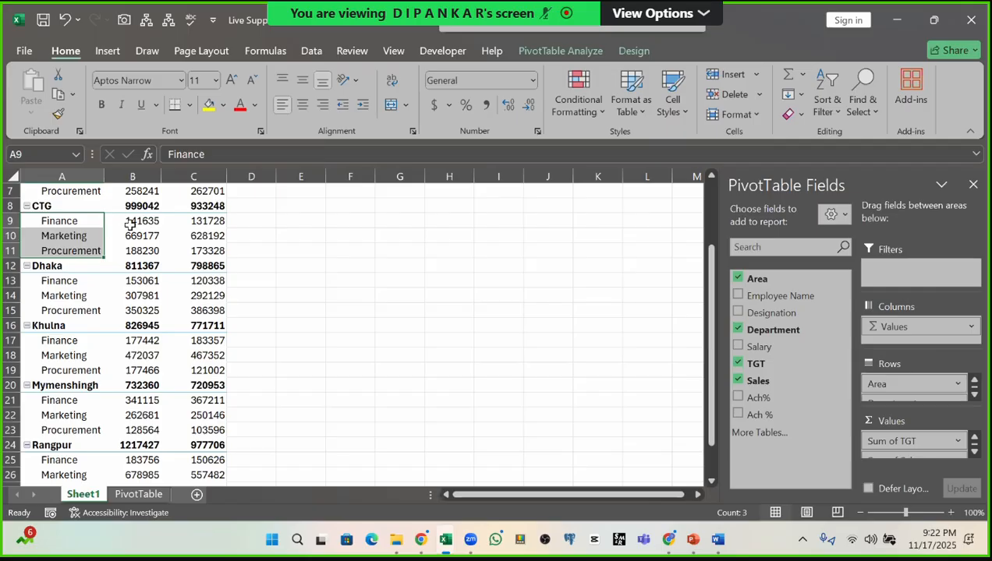
left_click(130, 224)
mouse_move(140, 224)
left_mouse_down()
mouse_move(142, 250)
mouse_move(149, 222)
left_mouse_up()
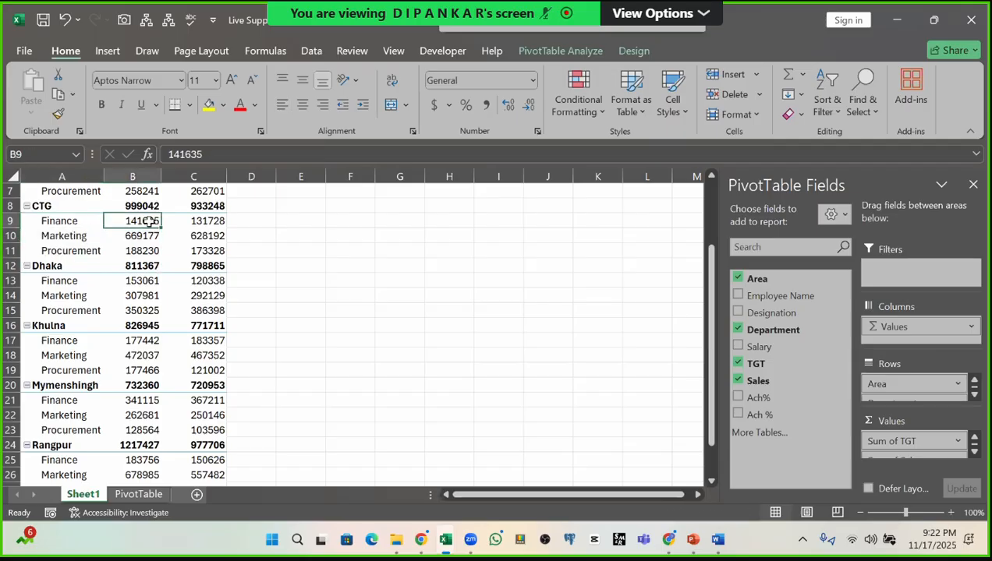
left_click(194, 221)
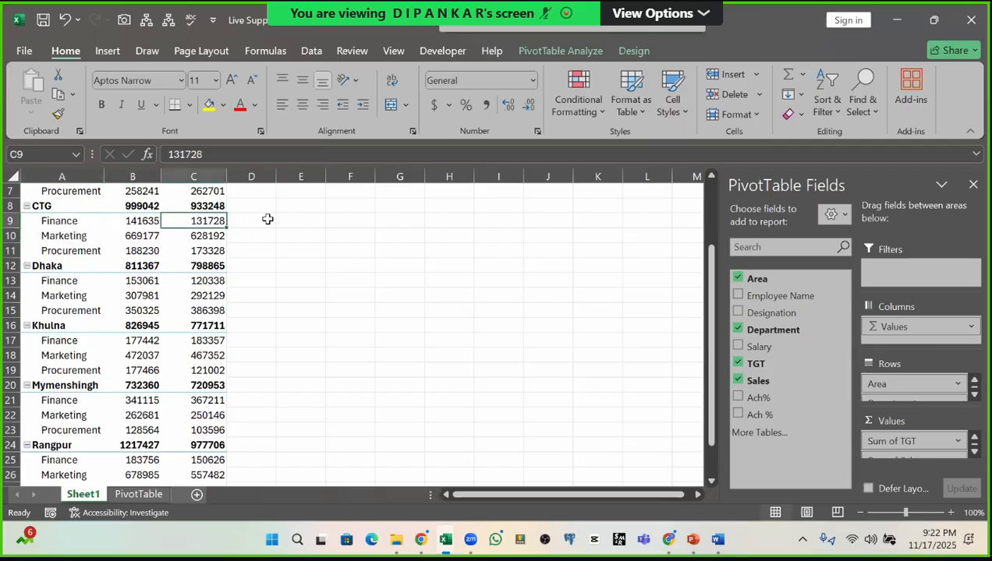
left_click(251, 221)
left_click(265, 179)
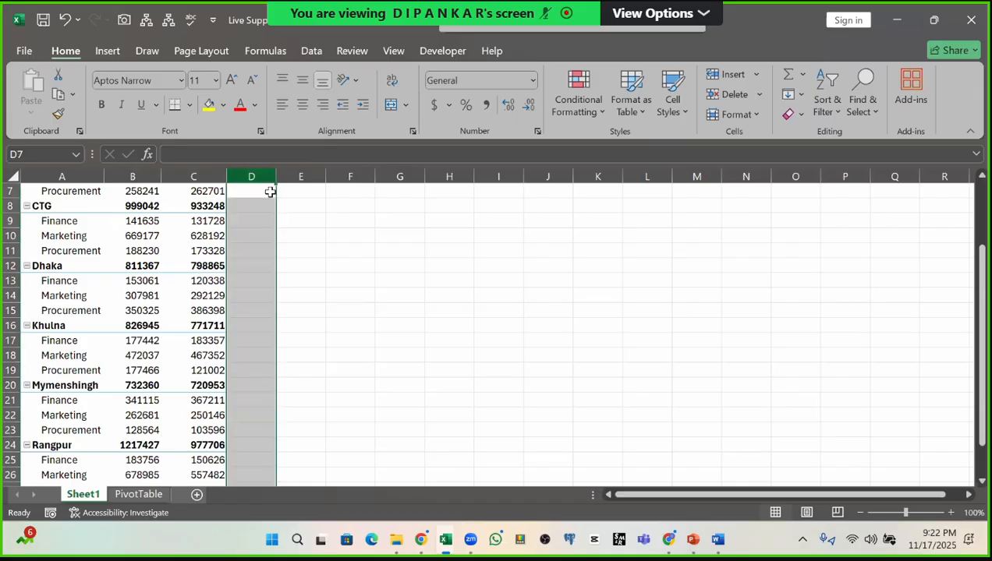
left_click(260, 224)
scroll(240, 237, "up", 2)
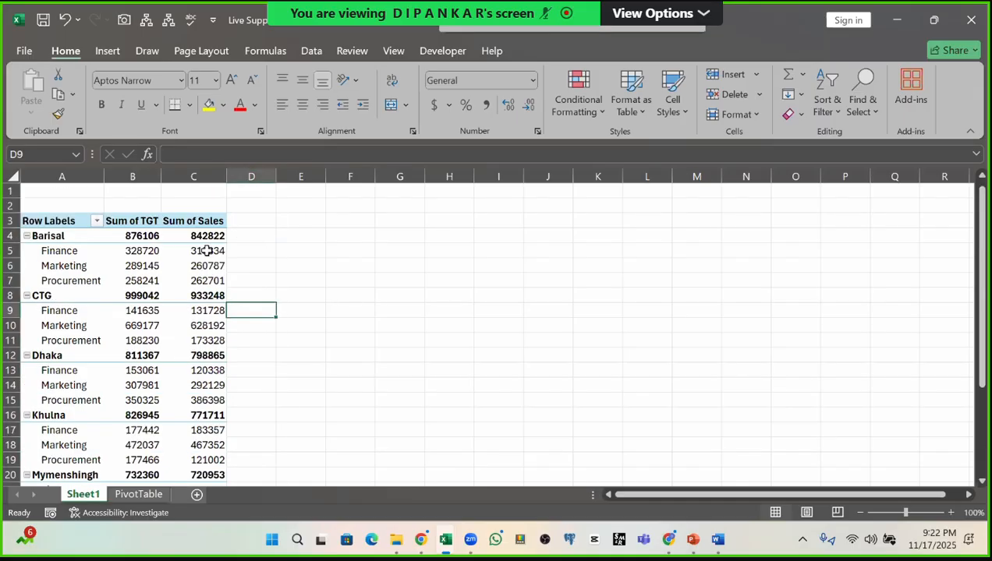
Step: Examine how the Finance, Marketing and Procurement rows and their target sums are arranged beneath Barisal and CTG
left_click(113, 266)
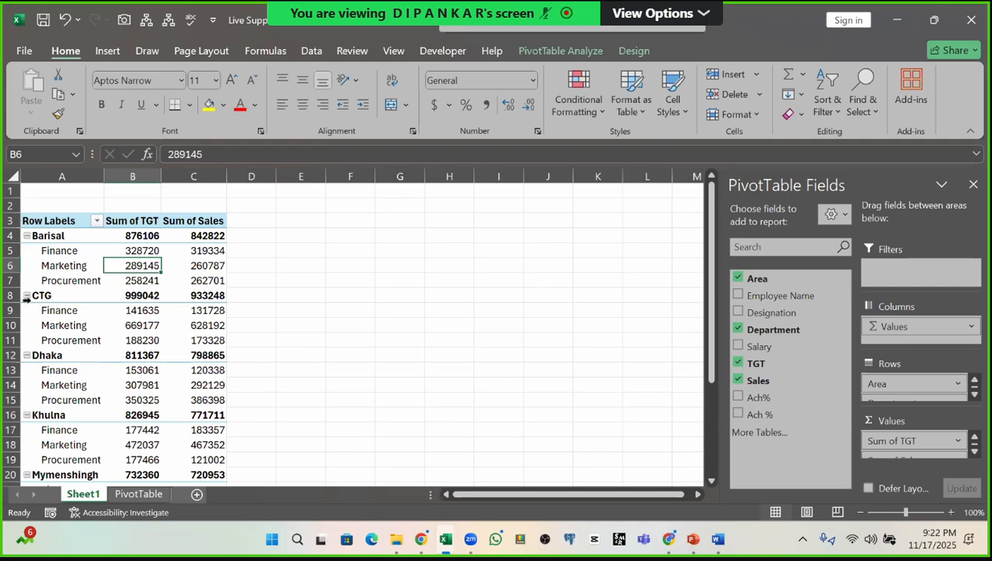
mouse_move(106, 312)
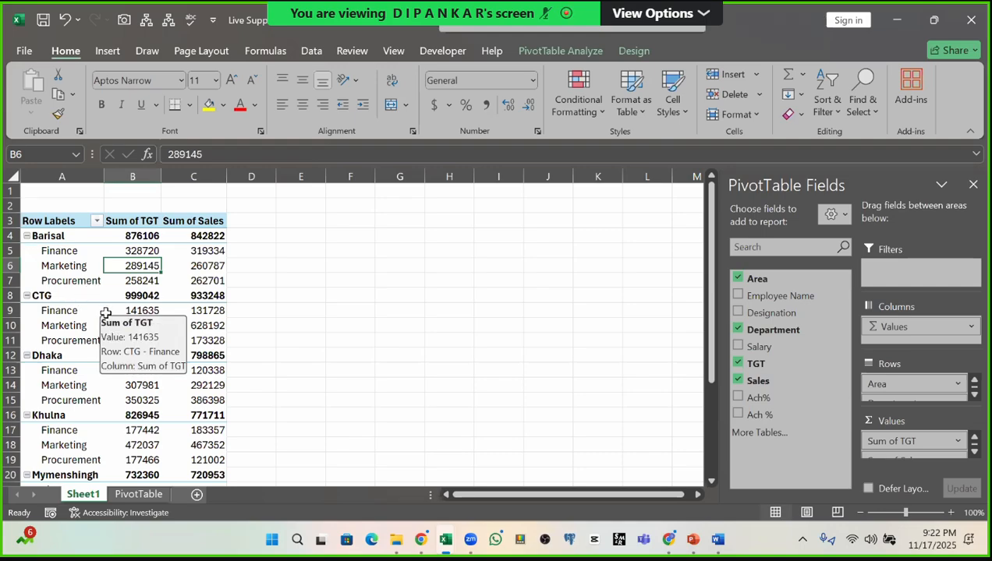
left_click(109, 250)
left_click(53, 255)
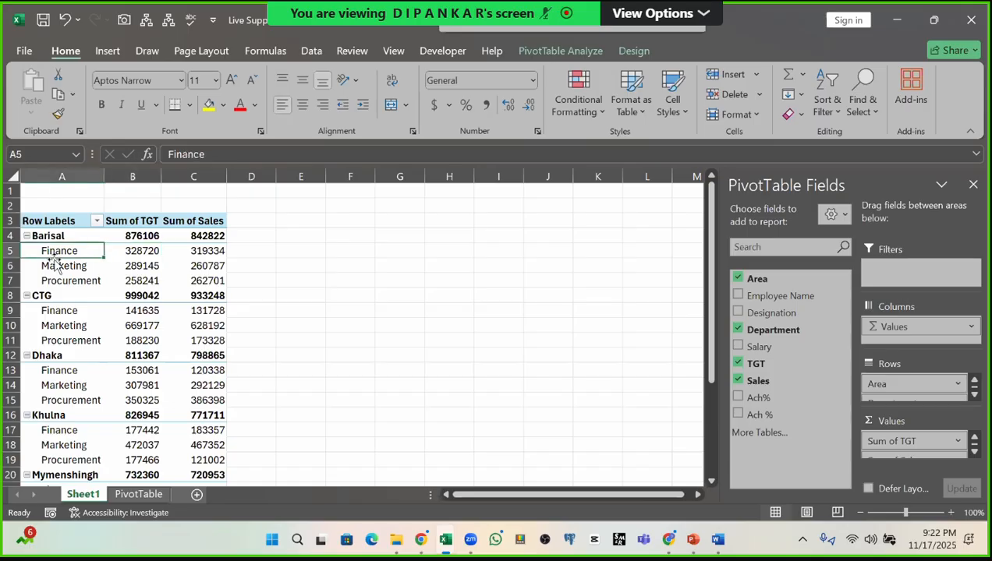
left_click(57, 265)
left_click(138, 269)
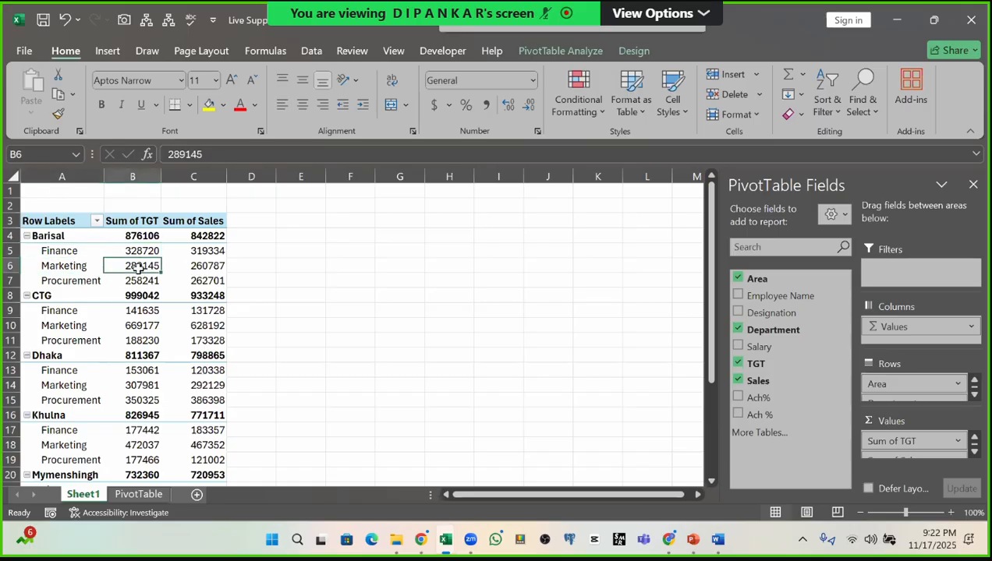
left_click(144, 340)
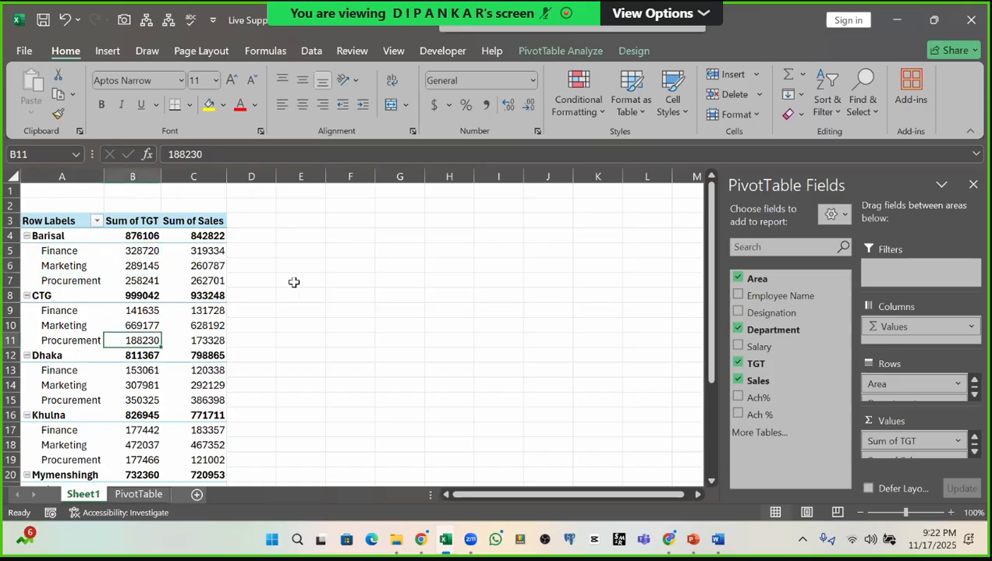
Step: Apply the blue Medium PivotTable style with a dark blue header and light blue area rows
left_click(634, 54)
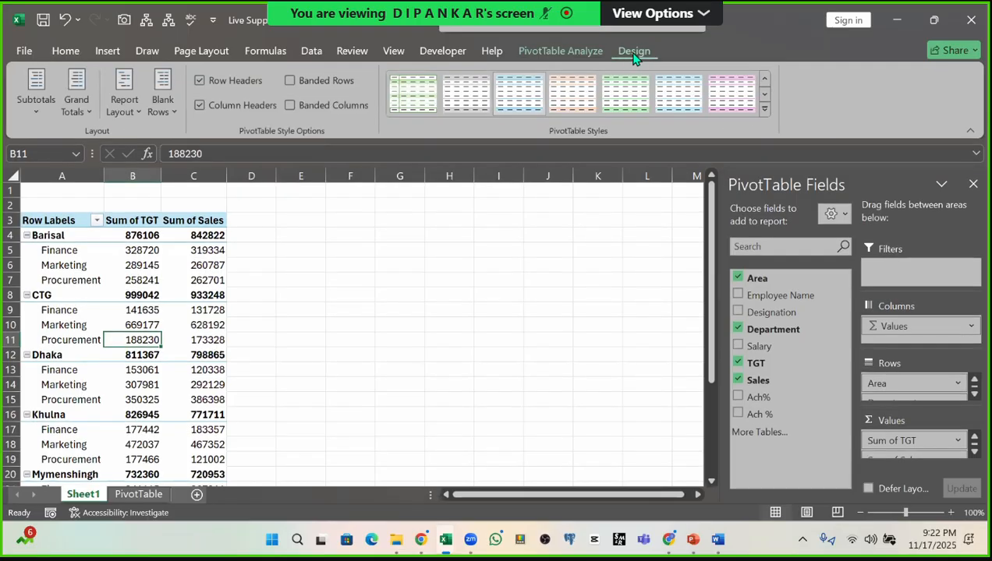
left_click(764, 109)
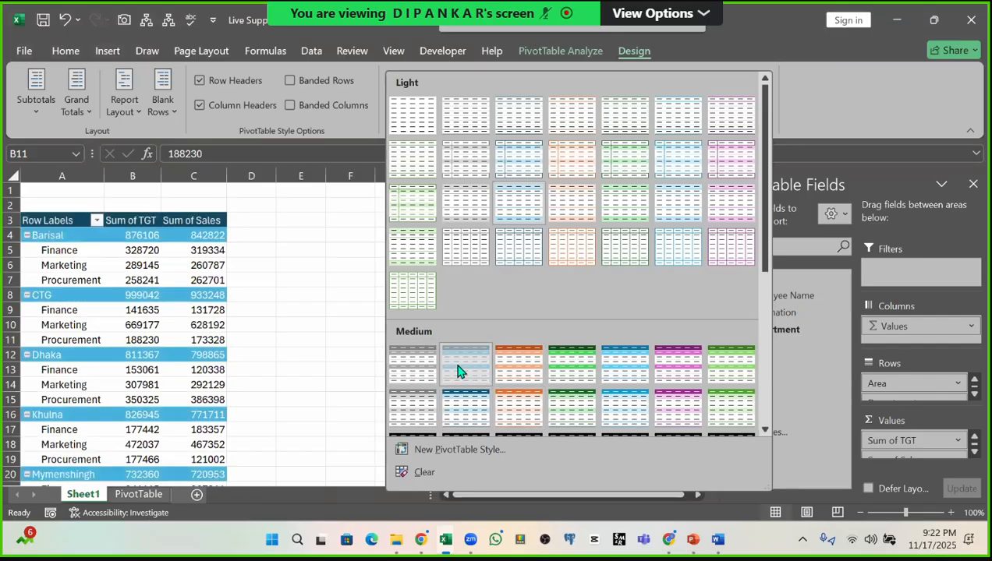
left_click(459, 368)
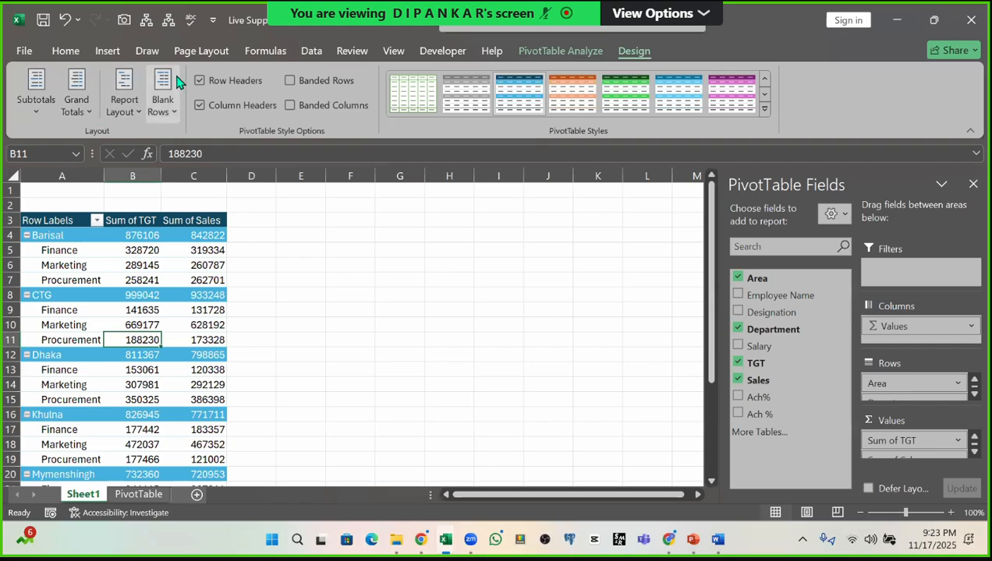
Step: Show the PivotTable in Tabular Form and check its Department, Sum of TGT and Sum of Sales columns
left_click(134, 89)
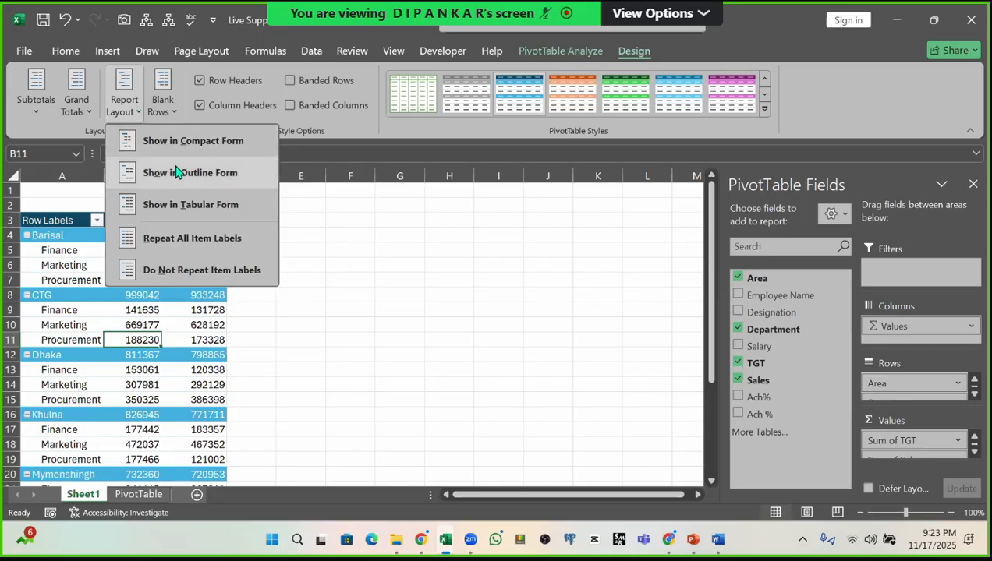
left_click(200, 205)
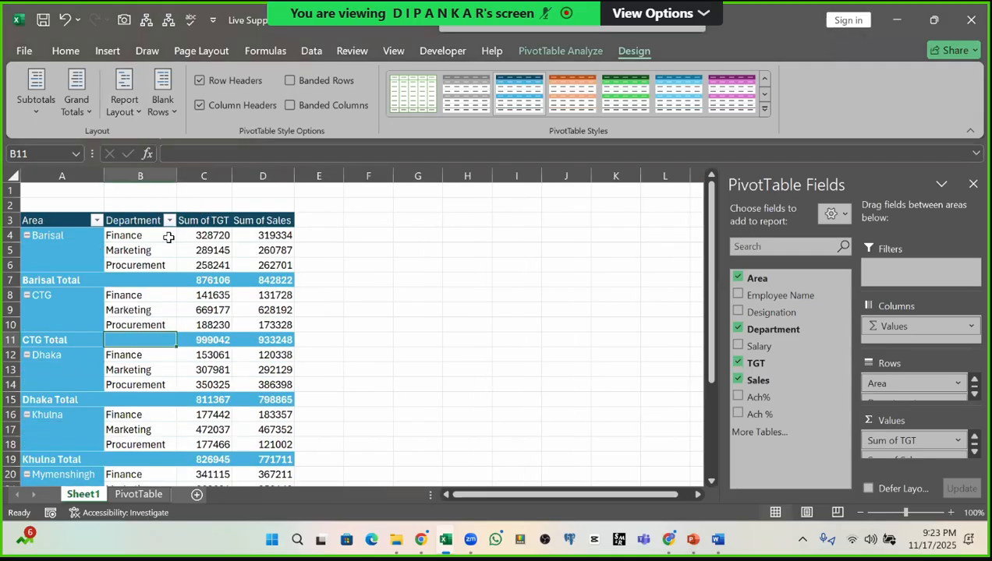
left_click_drag(144, 235, 137, 362)
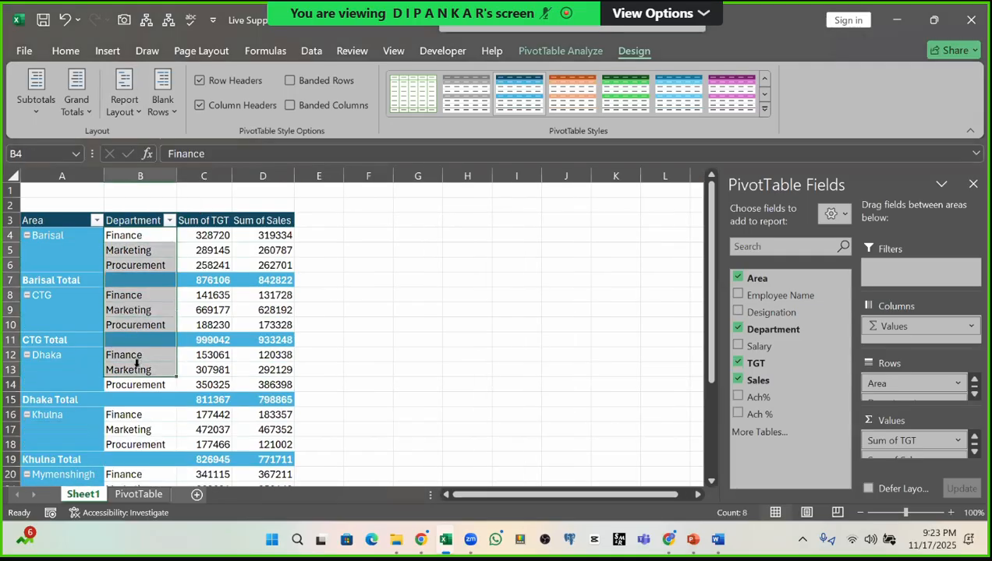
left_click_drag(204, 235, 209, 294)
left_click_drag(265, 235, 269, 354)
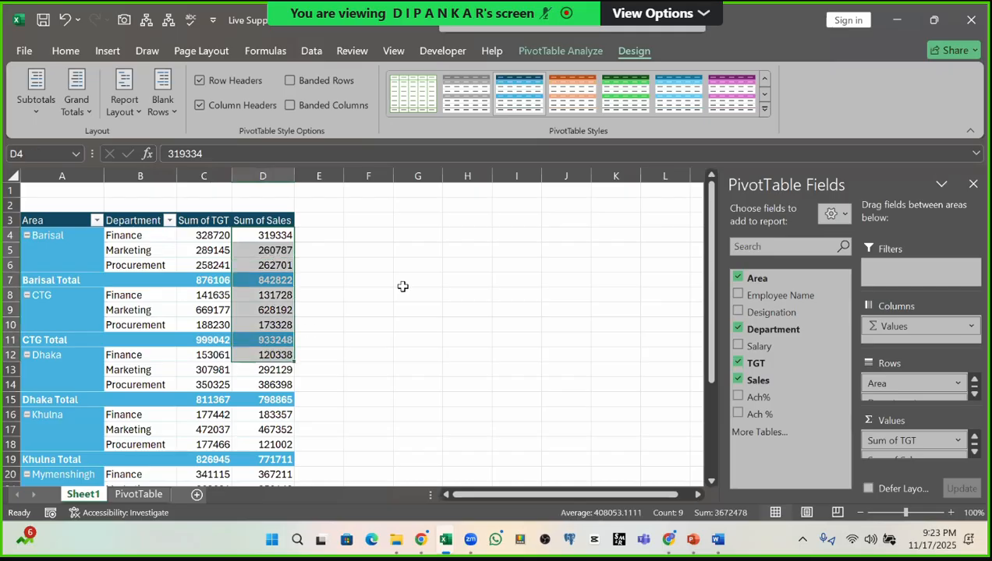
scroll(90, 256, "down", 4)
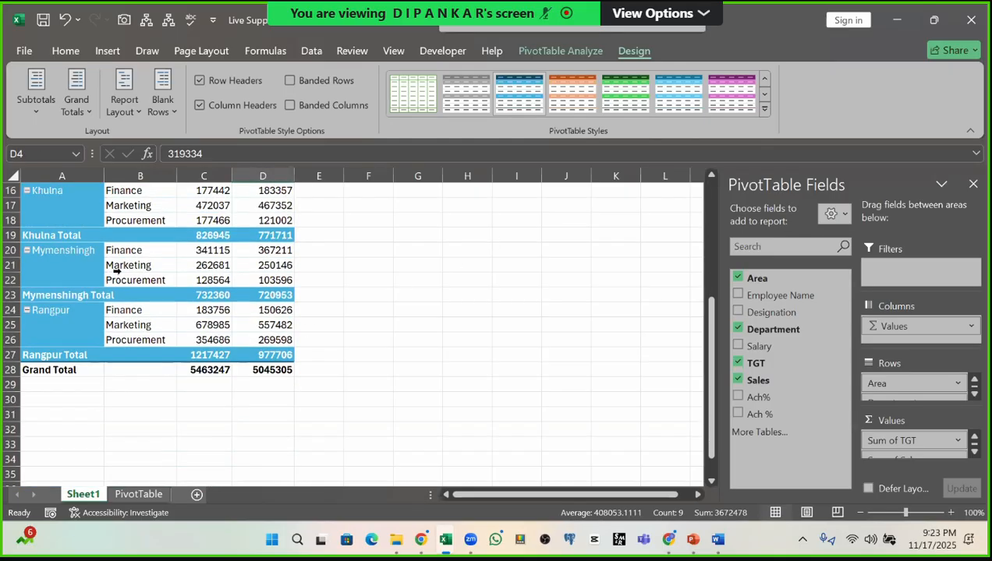
scroll(114, 263, "up", 4)
scroll(159, 267, "down", 3)
scroll(161, 265, "up", 3)
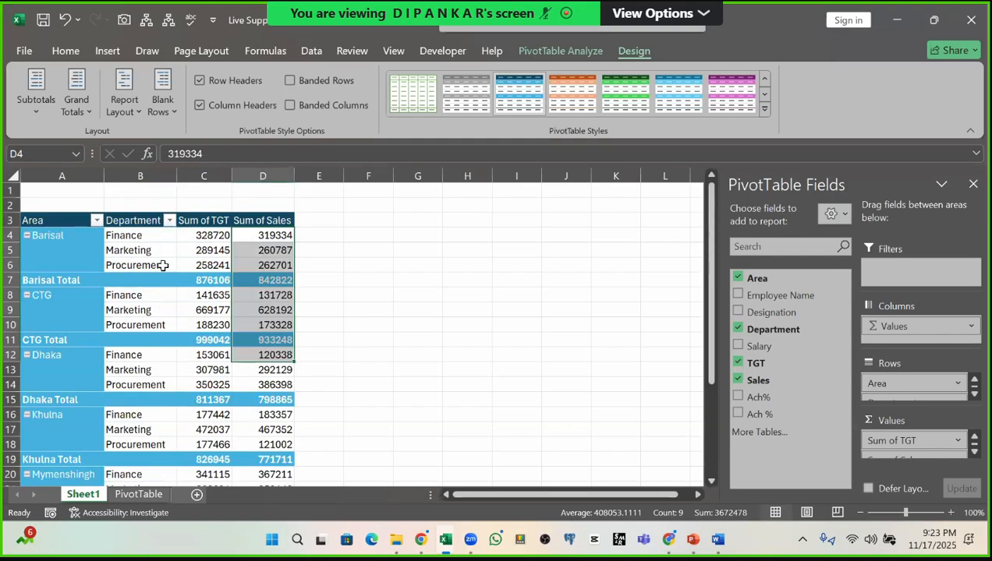
Step: Examine which Area cells carry a label beside the Finance, Marketing and Procurement rows, mainly under Barisal
left_click(161, 267)
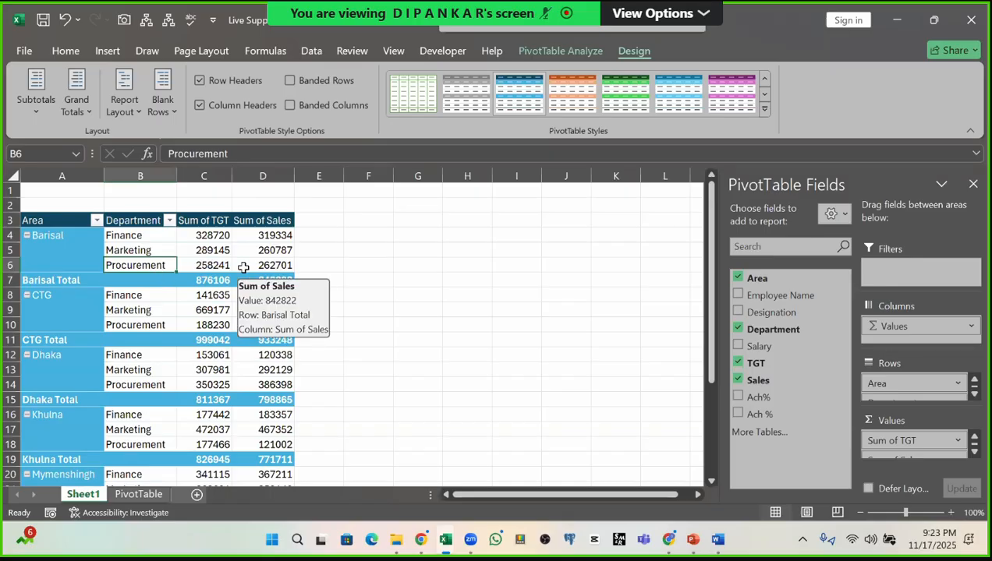
left_click(58, 238)
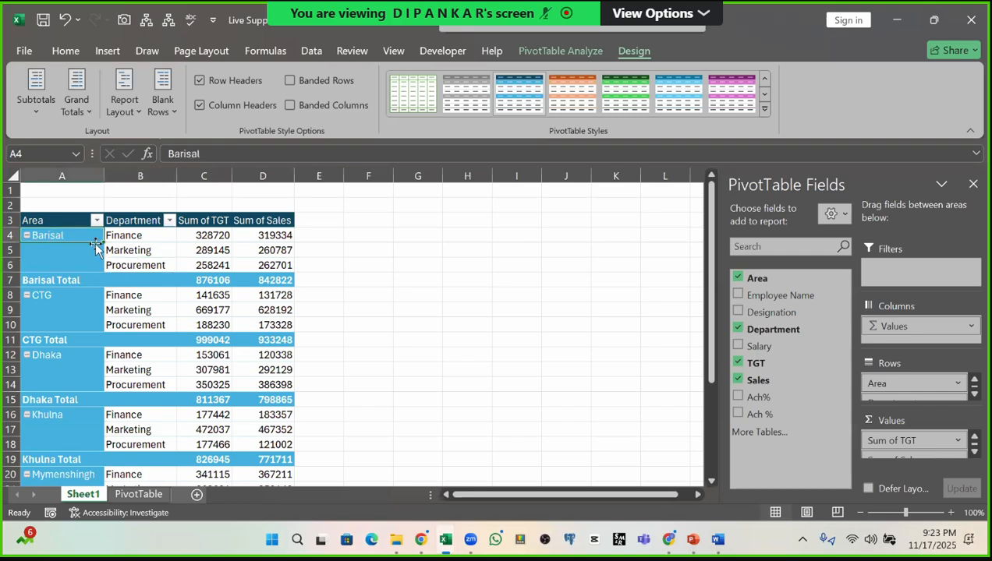
left_click(126, 241)
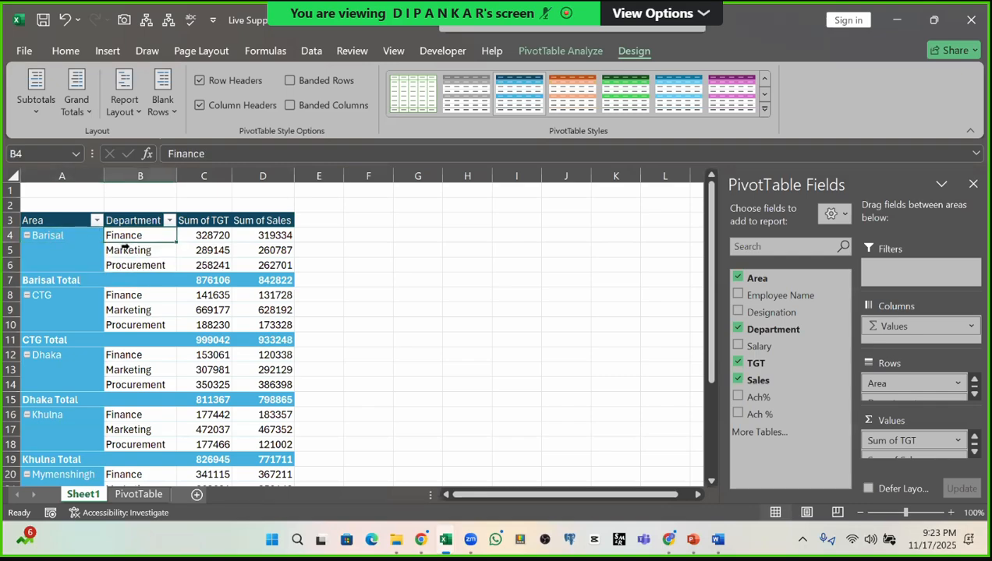
left_click(121, 247)
left_click_drag(132, 251, 48, 250)
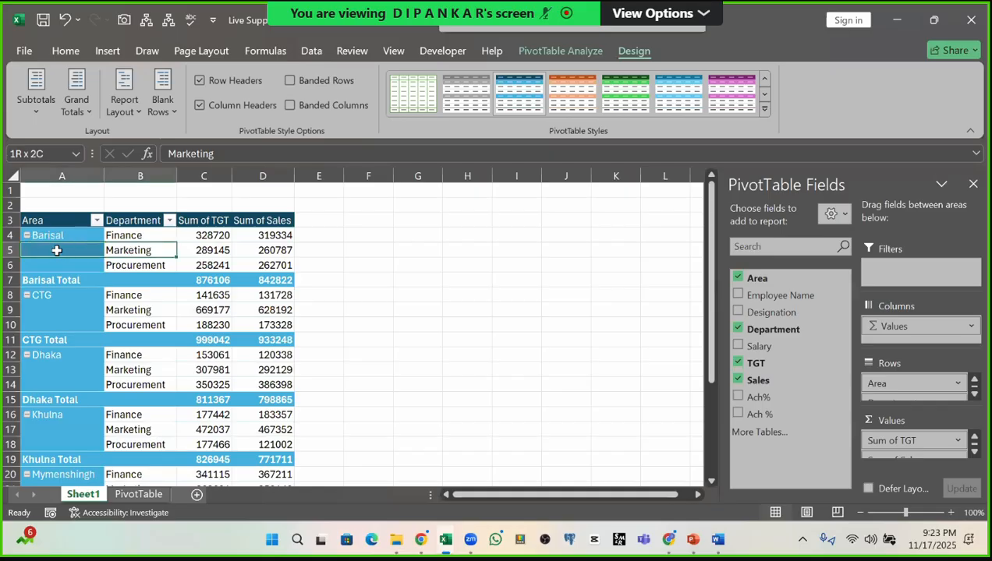
left_click(148, 266)
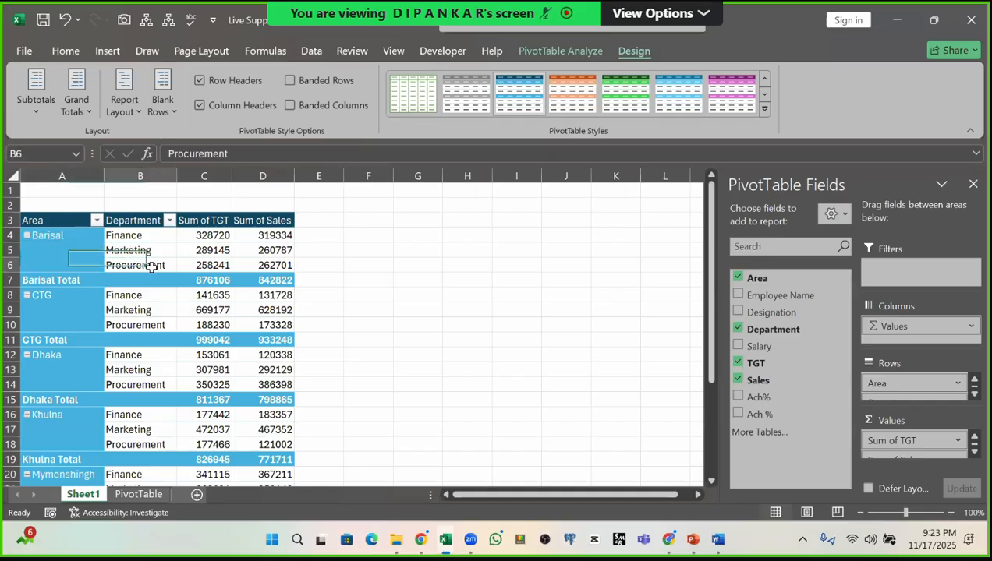
left_click_drag(149, 268, 59, 395)
left_click(54, 268)
left_click(68, 265)
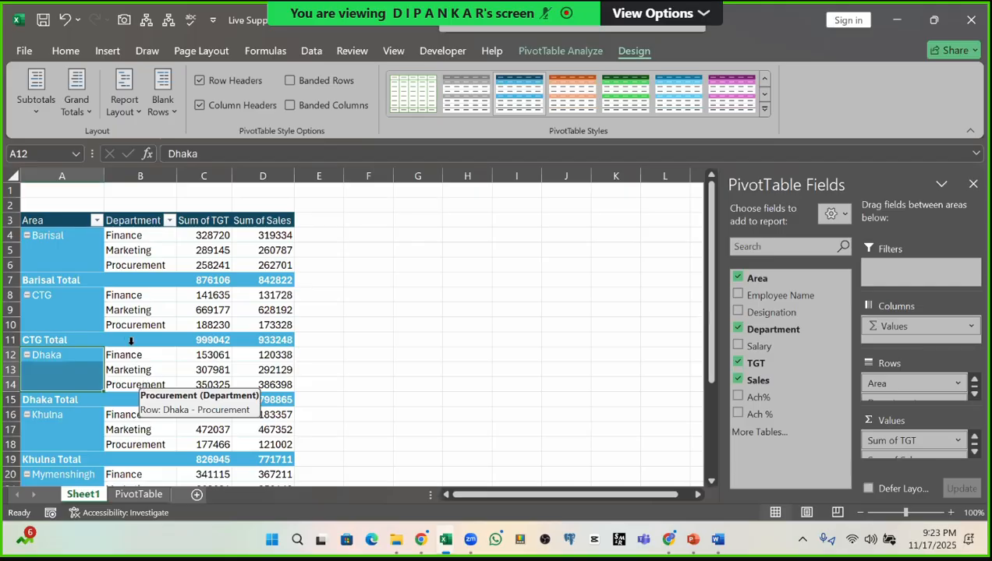
left_click(78, 266)
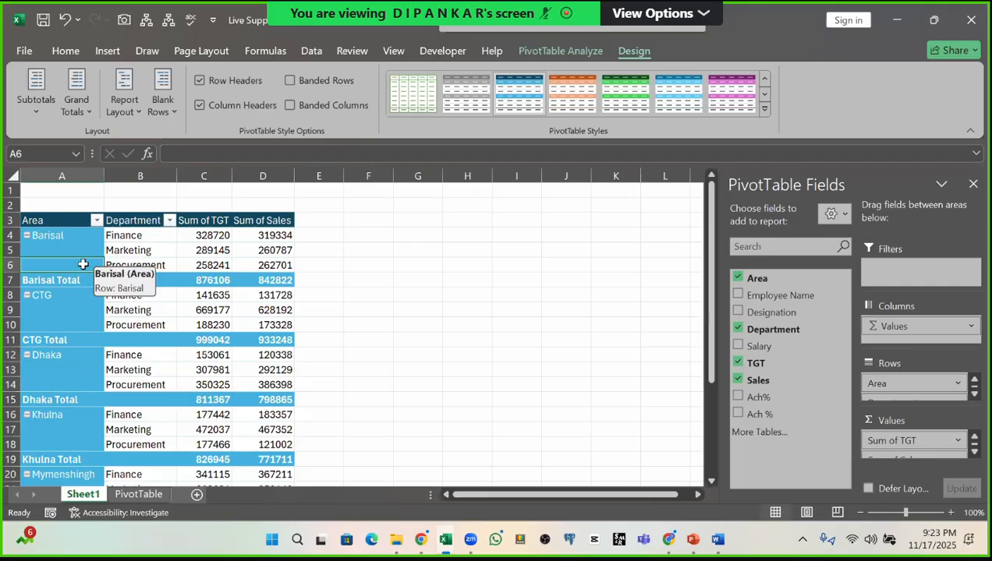
left_click(141, 266)
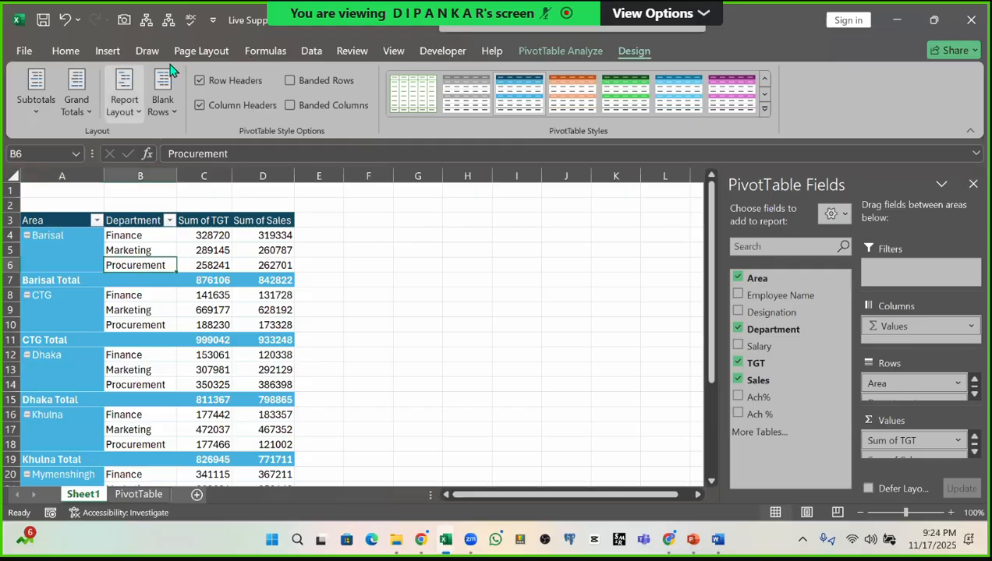
Step: Repeat all item labels in the PivotTable and check the area names beside each department row
left_click(128, 86)
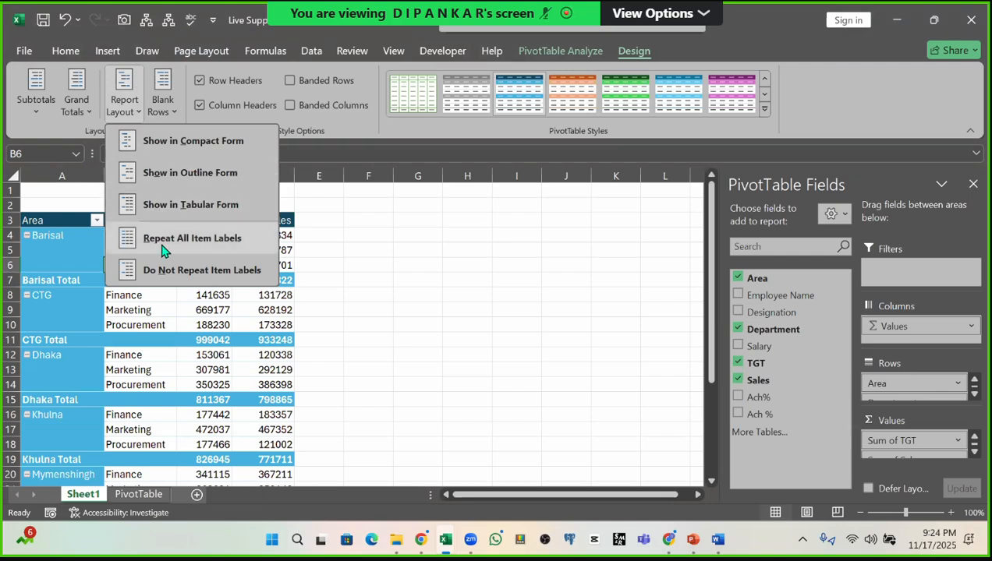
left_click(237, 250)
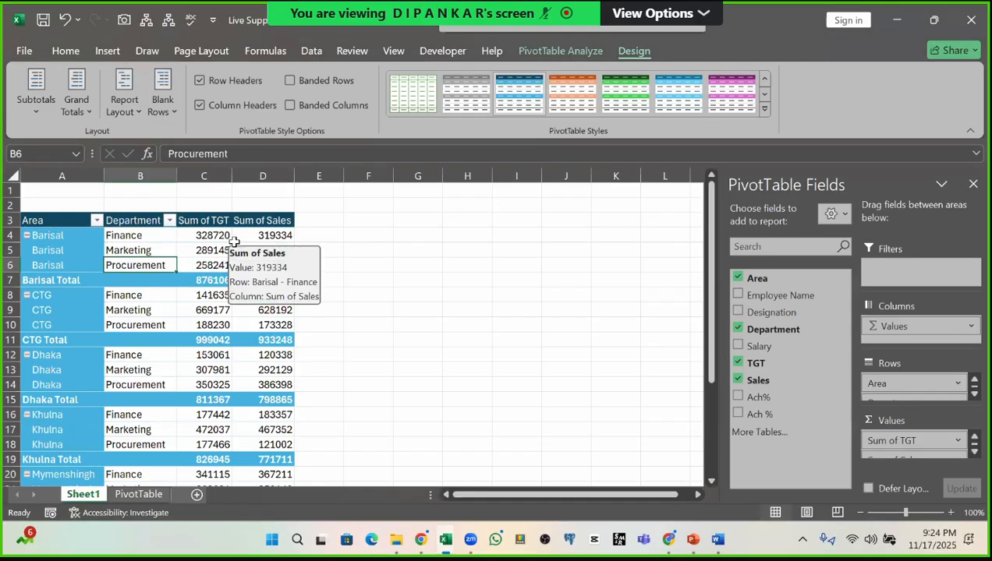
left_click_drag(57, 251, 51, 266)
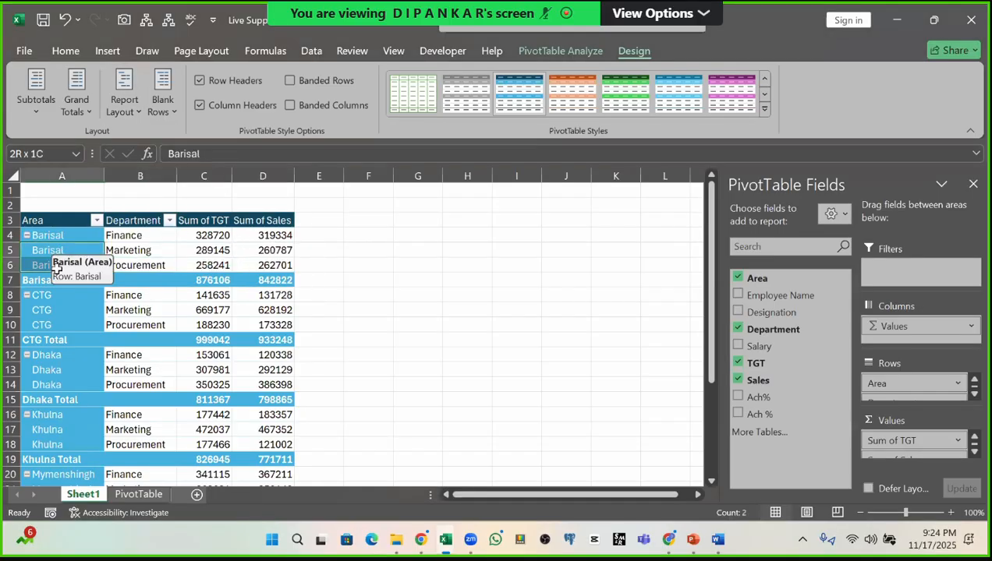
left_click(37, 309)
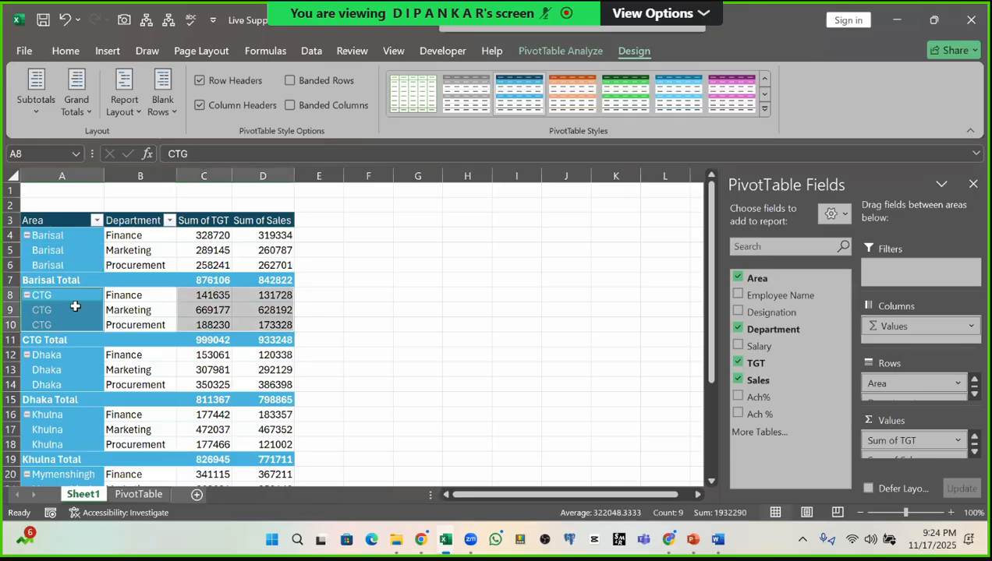
left_click(74, 307)
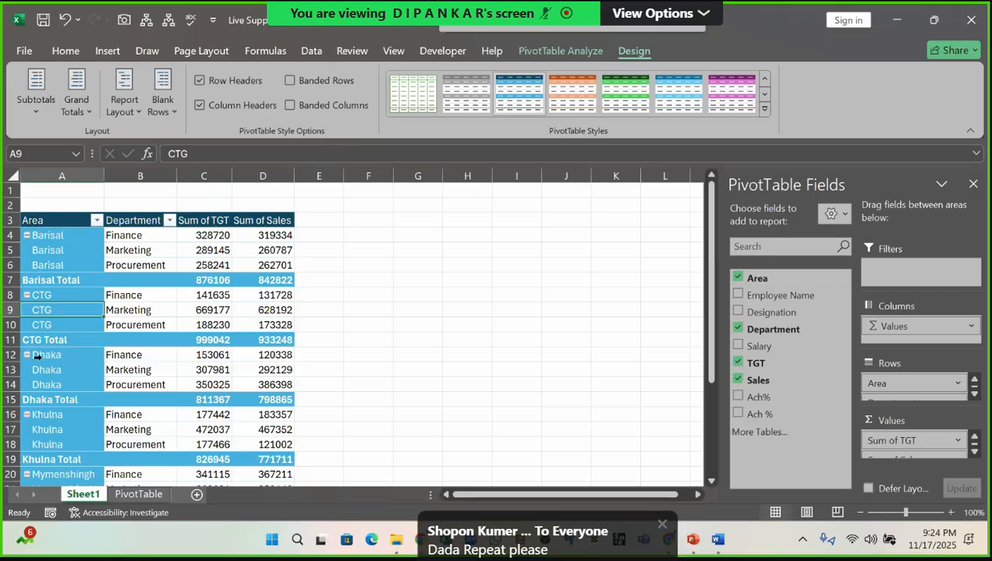
scroll(61, 385, "down", 6)
scroll(61, 385, "up", 5)
scroll(61, 386, "up", 1)
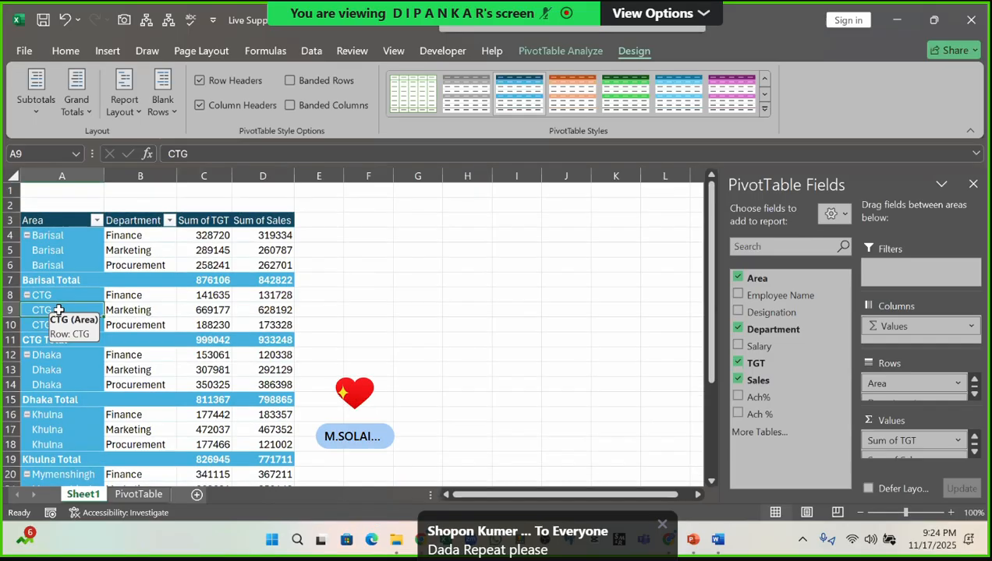
Step: Collapse and re-expand the Barisal group, checking its department rows with their TGT and Sales values
scroll(54, 310, "down", 5)
scroll(53, 335, "up", 2)
scroll(54, 335, "up", 3)
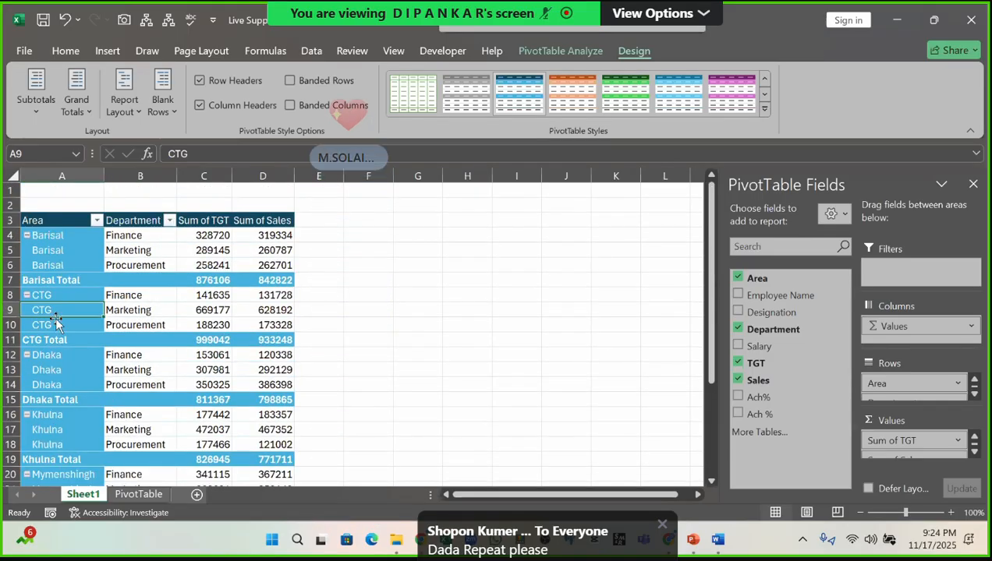
left_click(26, 235)
left_click(27, 236)
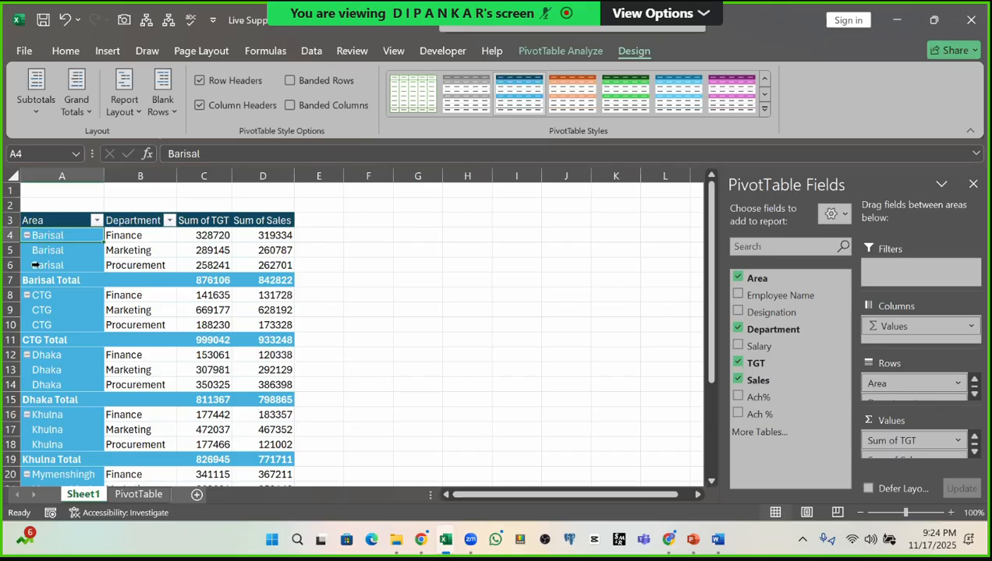
left_click_drag(125, 237, 285, 266)
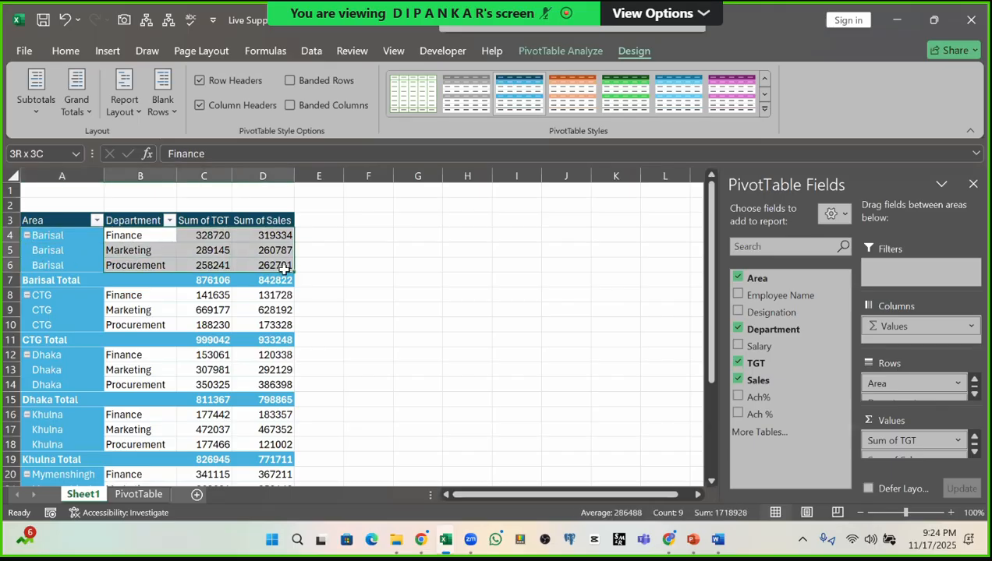
Step: Collapse Barisal, CTG, Dhaka, Khulna, Mymensingh and Rangpur so each area shows one summary row
left_click(27, 235)
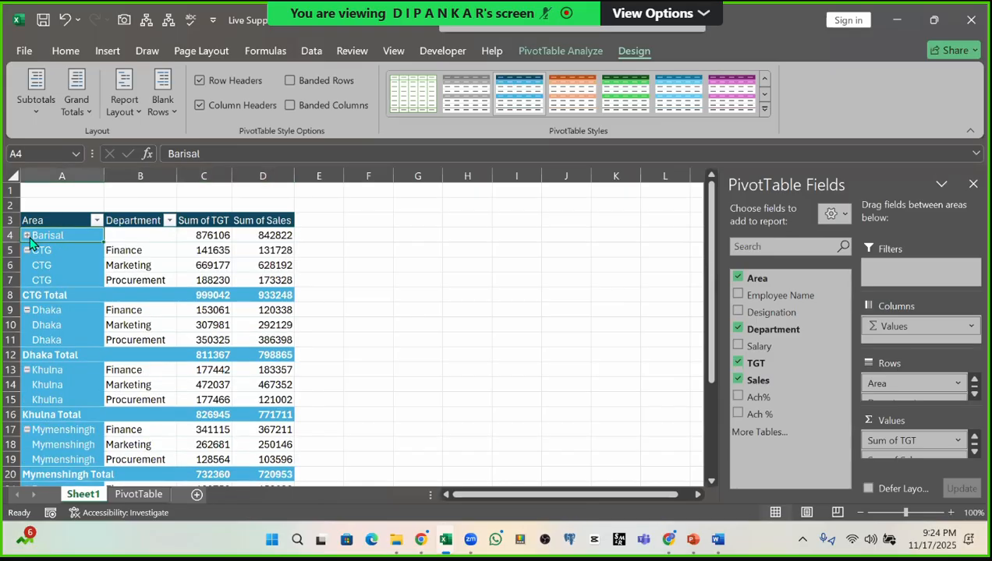
left_click_drag(212, 235, 265, 236)
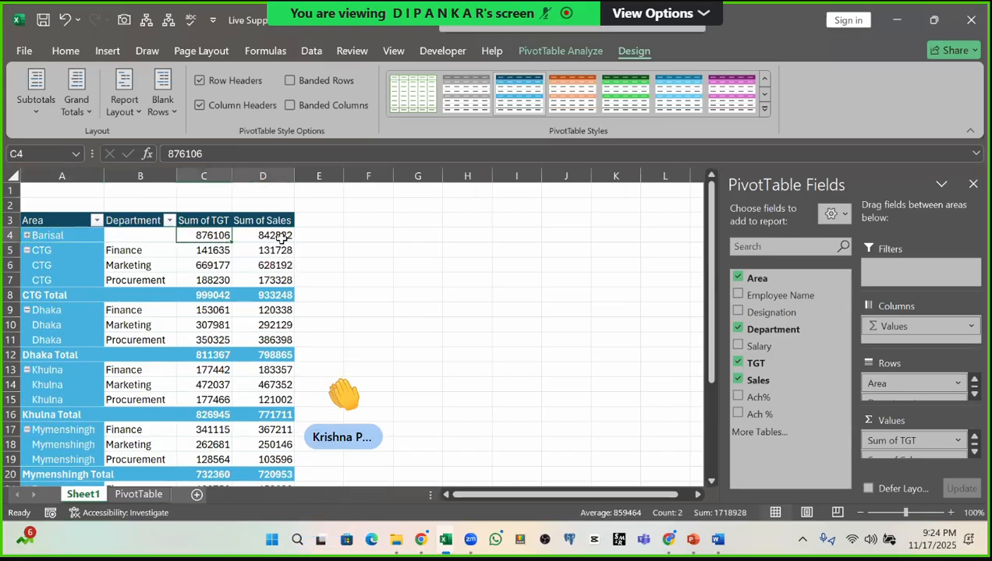
left_click(26, 250)
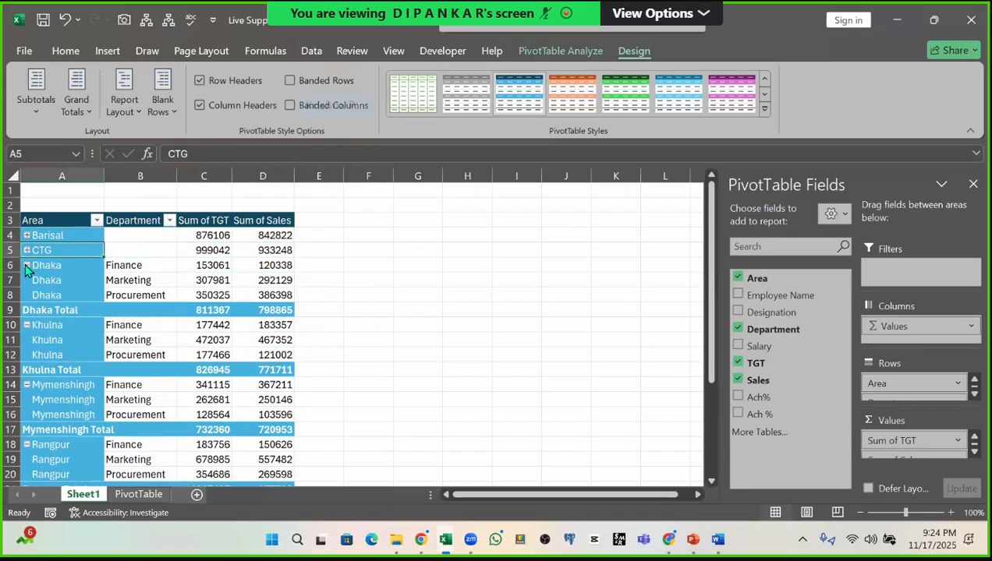
left_click(26, 266)
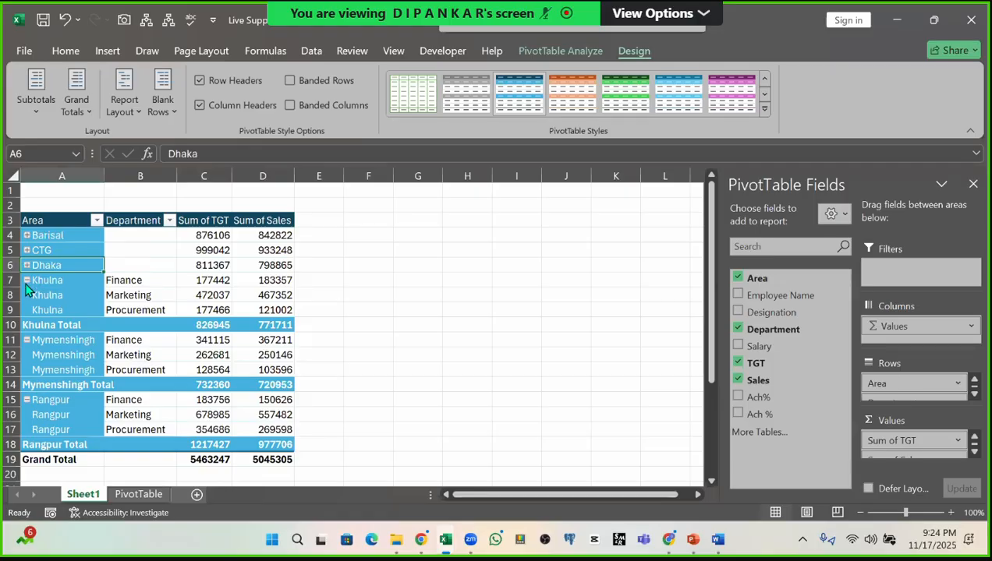
left_click(27, 281)
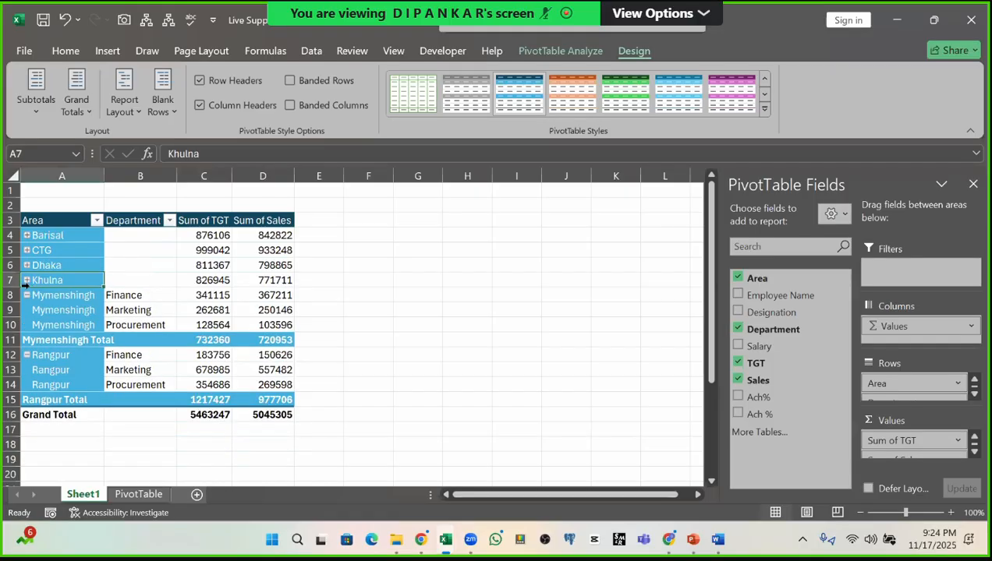
left_click(27, 296)
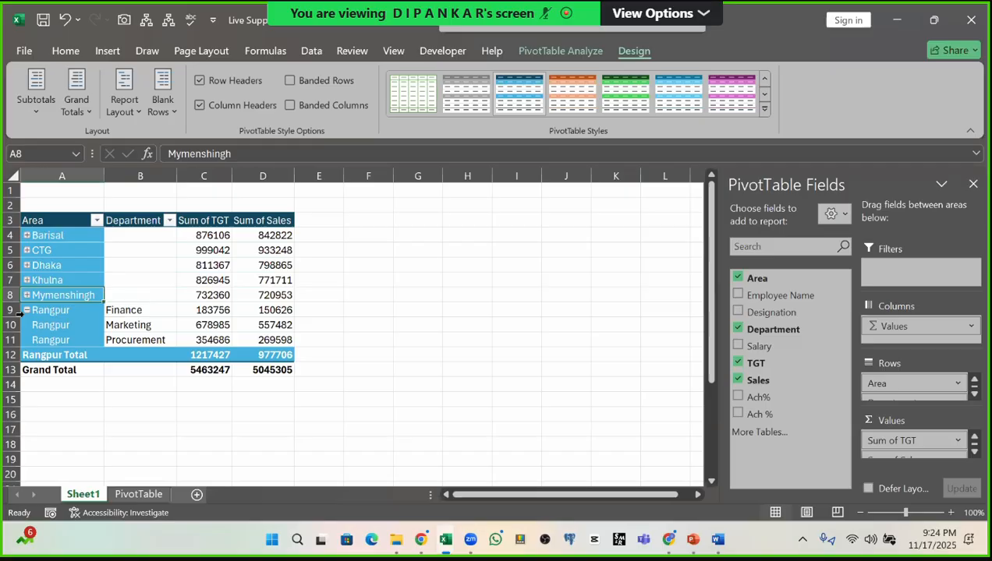
left_click(27, 310)
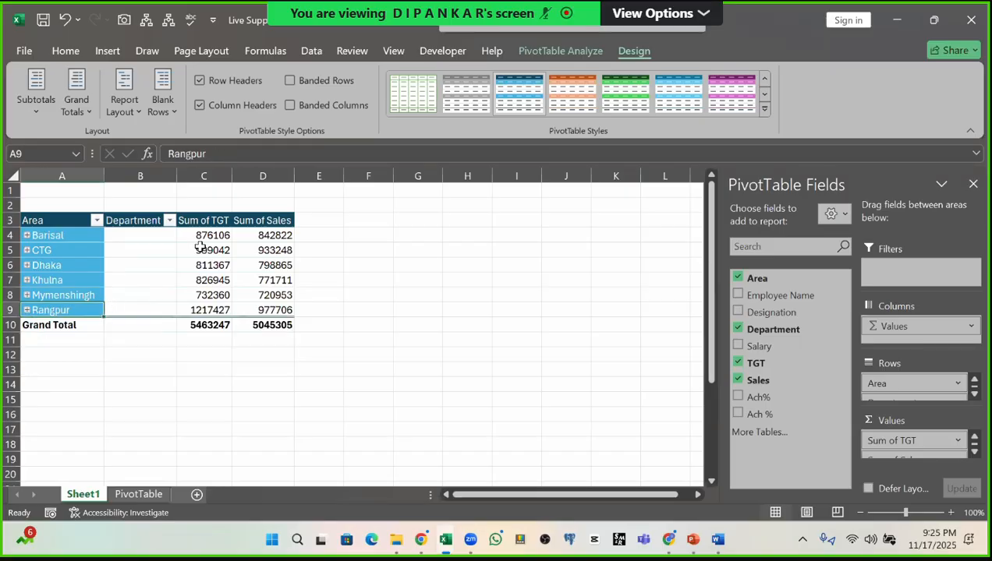
Step: Expand all six areas again, from Barisal to Rangpur, to show their department rows
left_click(27, 236)
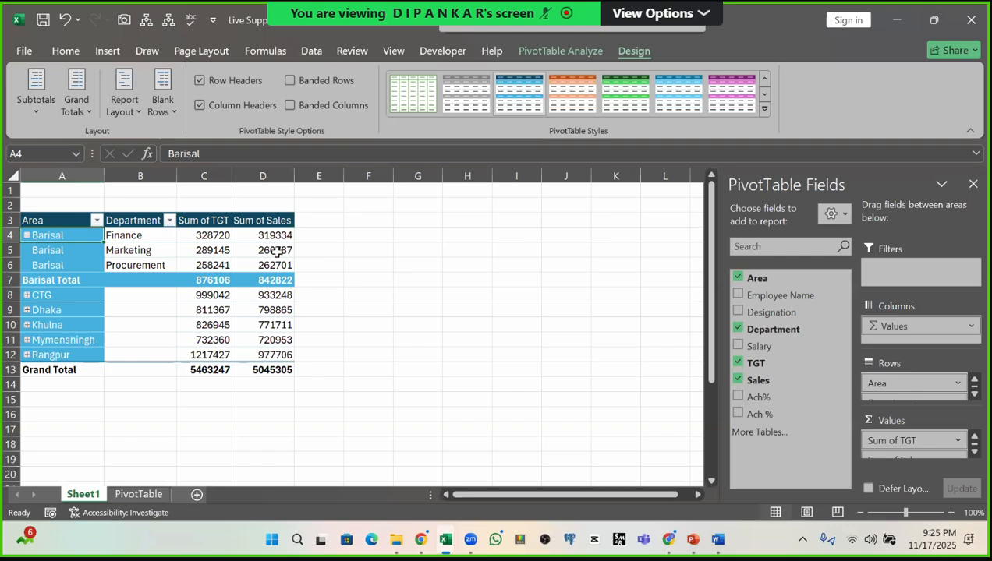
left_click_drag(275, 237, 49, 275)
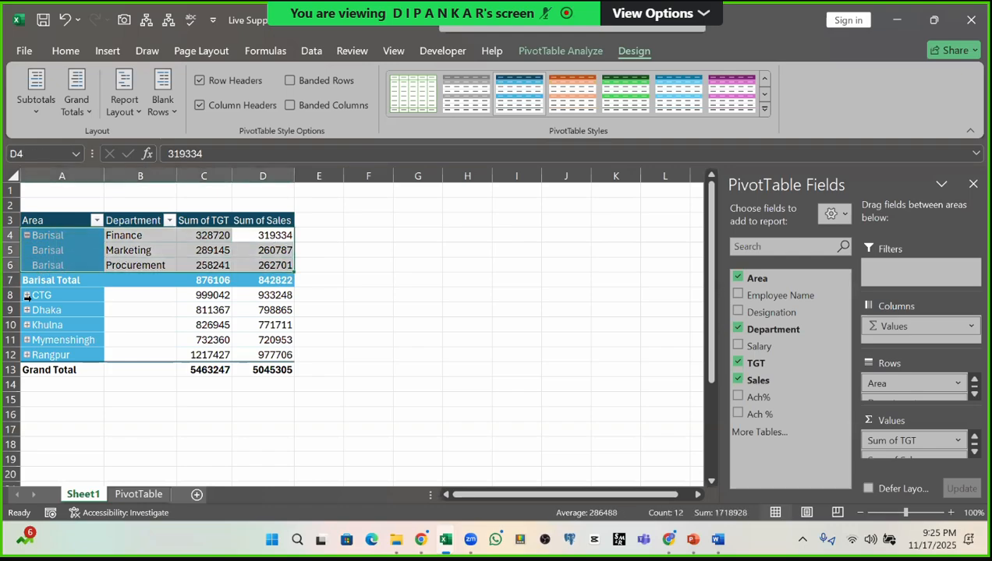
left_click(26, 296)
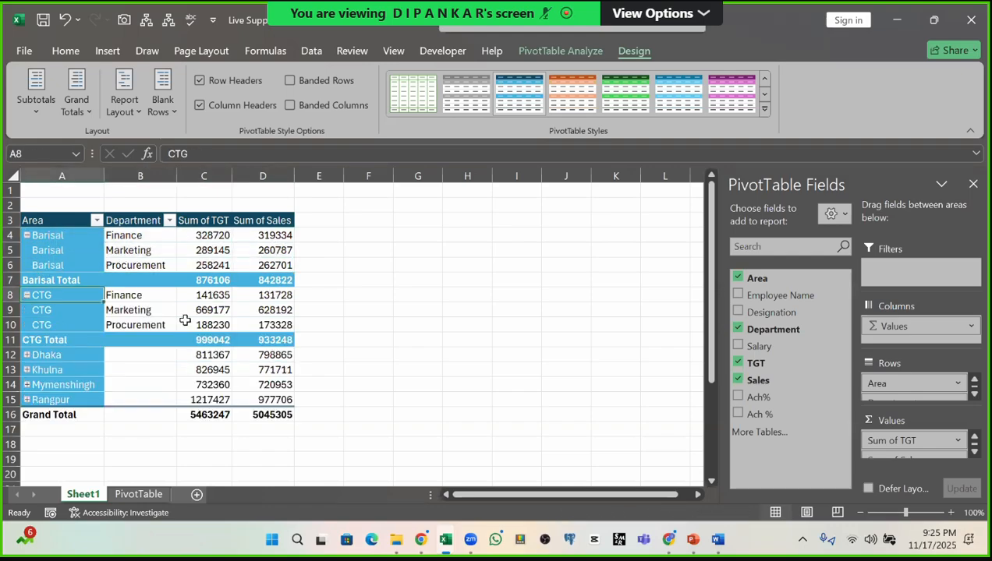
left_click(27, 355)
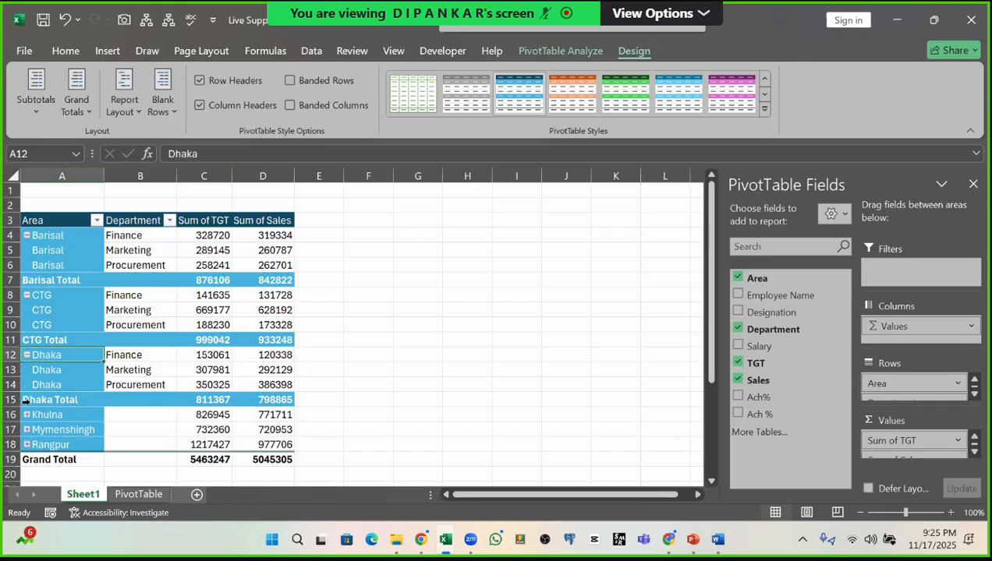
left_click(26, 419)
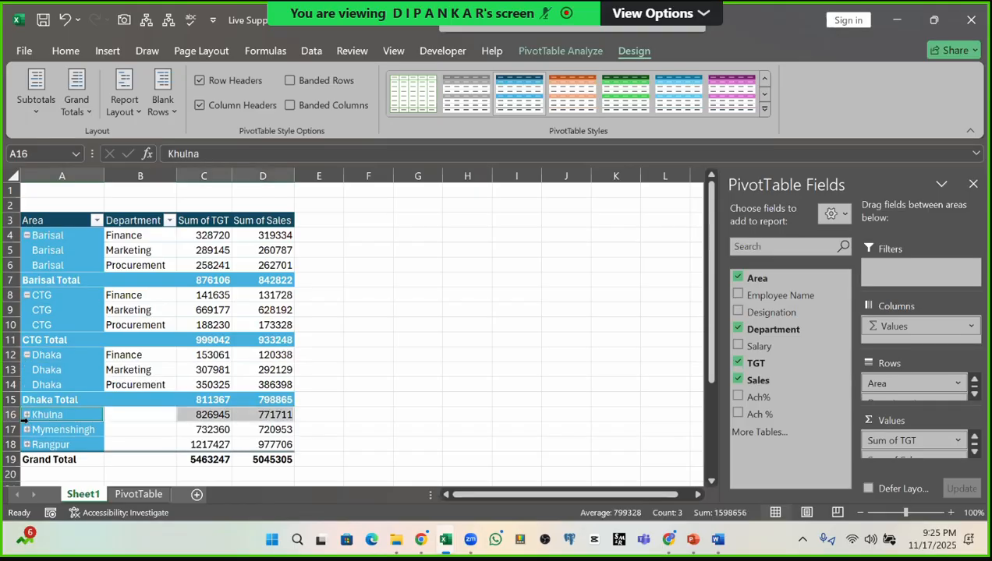
left_click(26, 415)
scroll(114, 363, "down", 4)
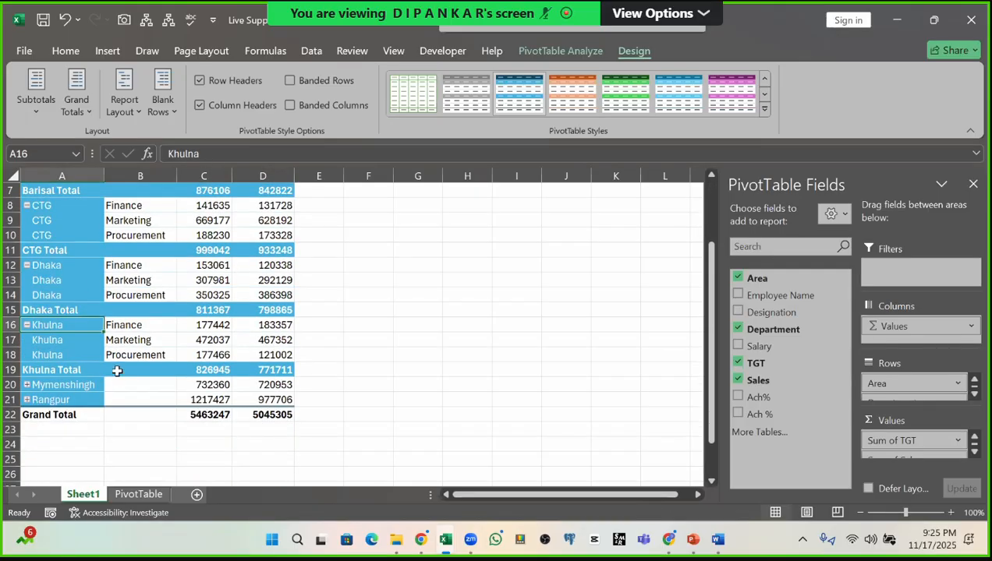
left_click(28, 295)
left_click(27, 294)
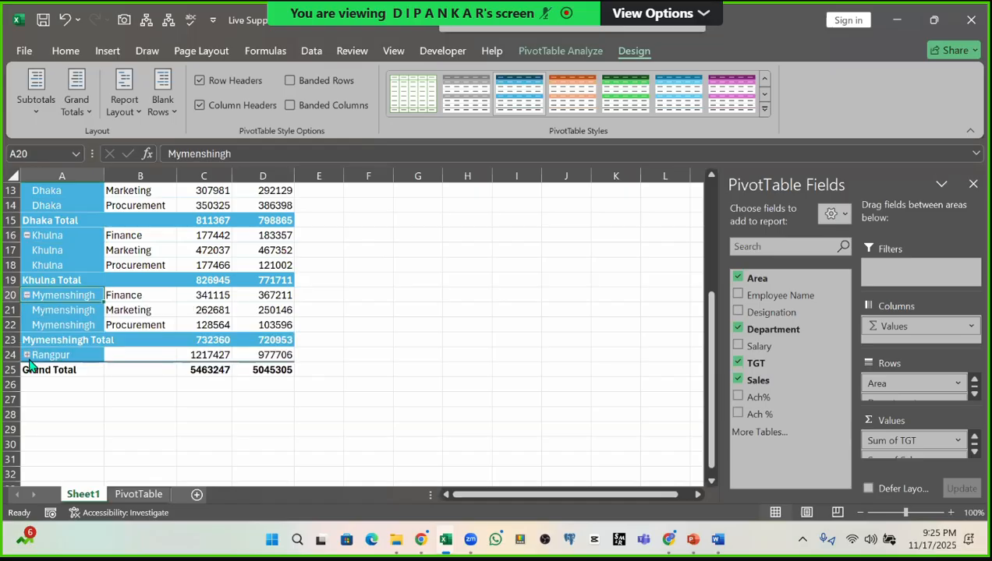
left_click(26, 355)
scroll(221, 319, "up", 4)
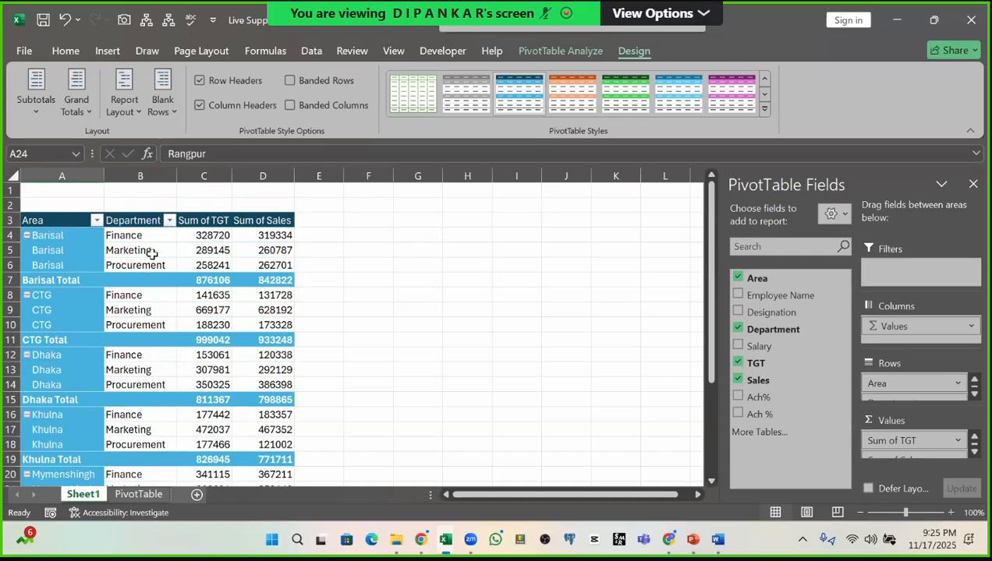
Step: Hide the PivotTable's expand/collapse buttons and check the Barisal labels in the Area column
left_click(80, 255)
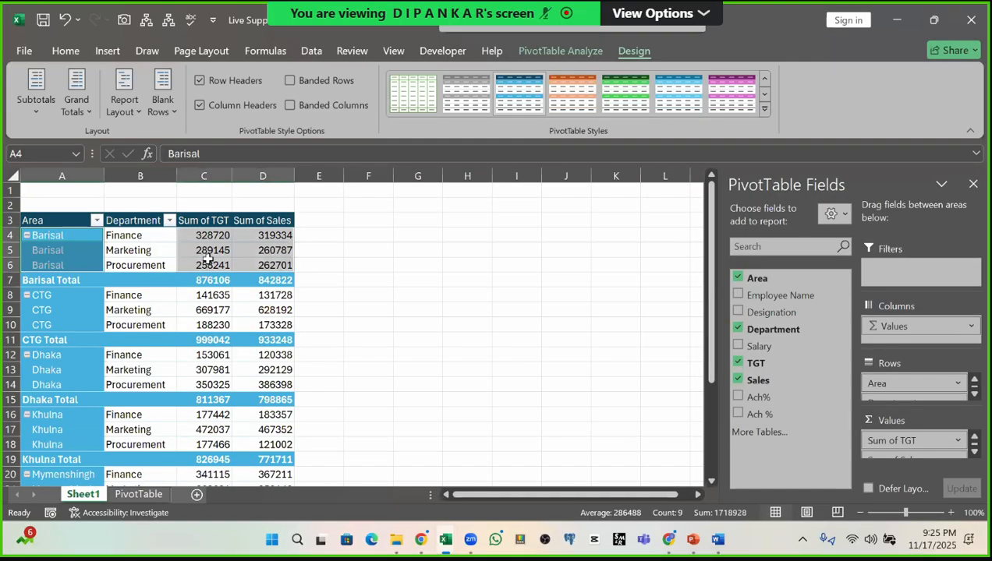
left_click(204, 255)
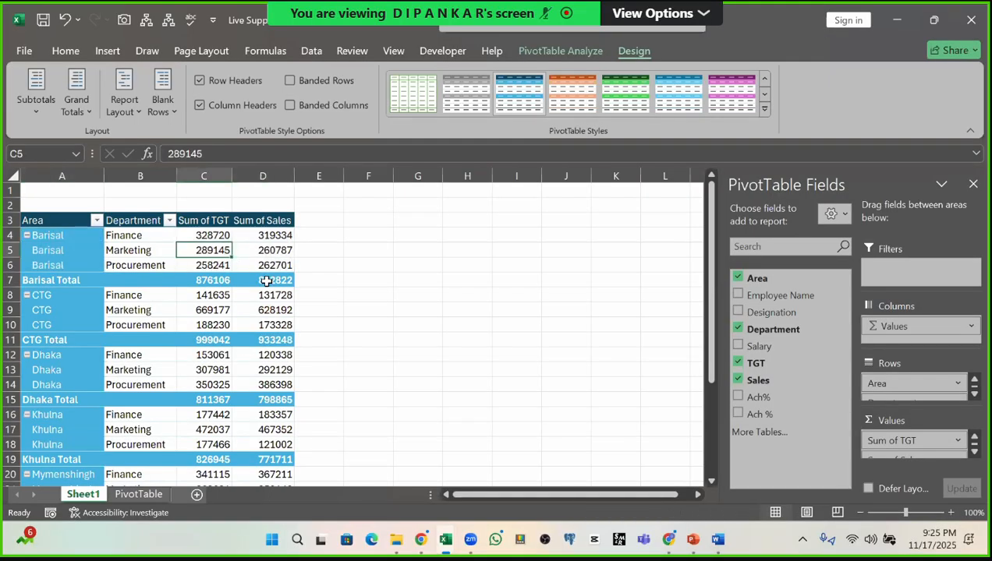
left_click(224, 236)
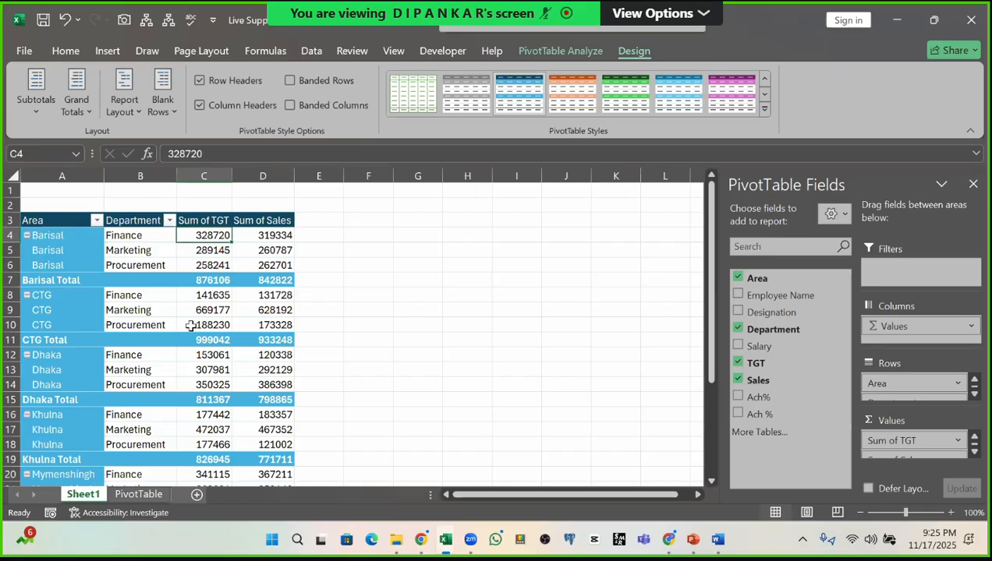
left_click(549, 54)
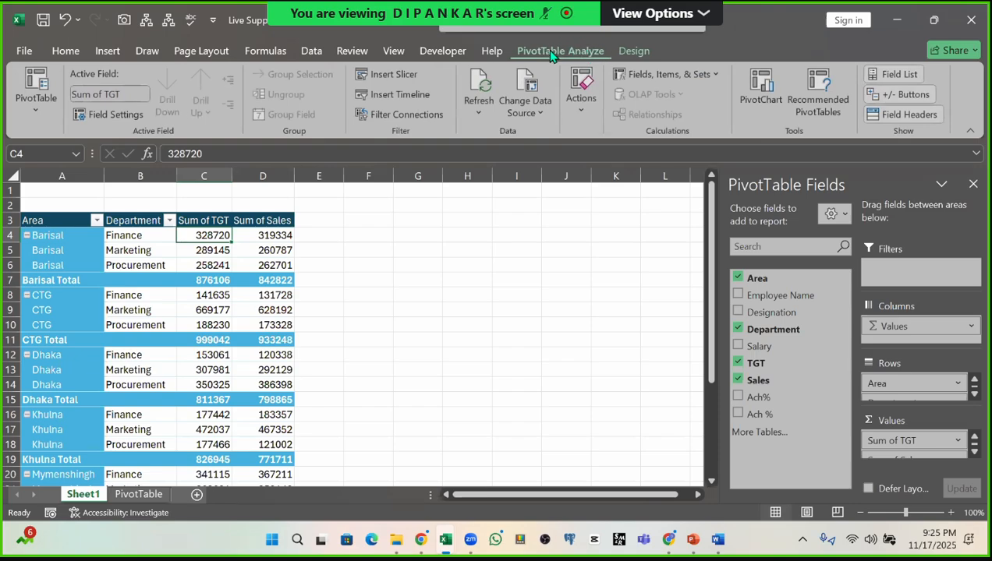
left_click(632, 53)
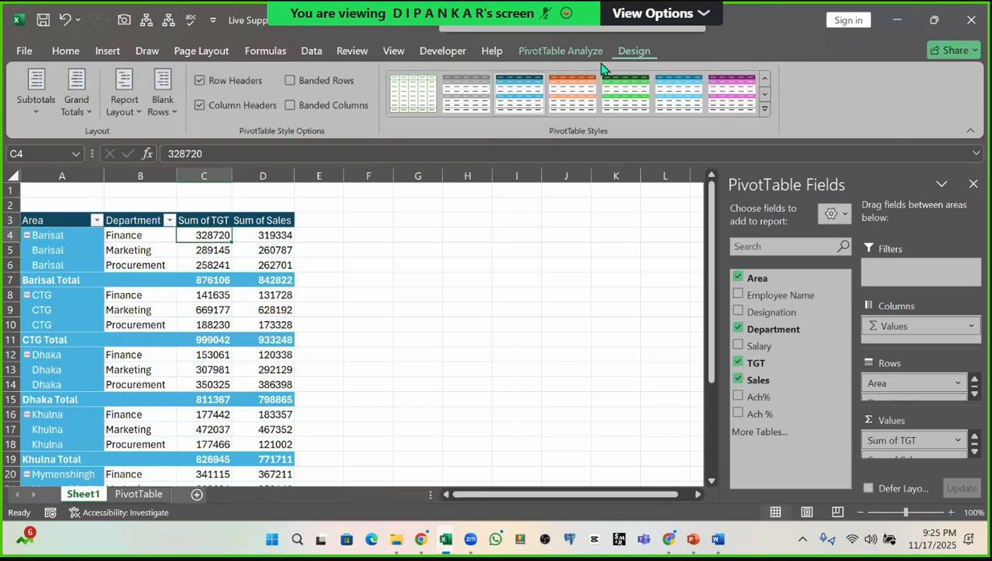
left_click(561, 51)
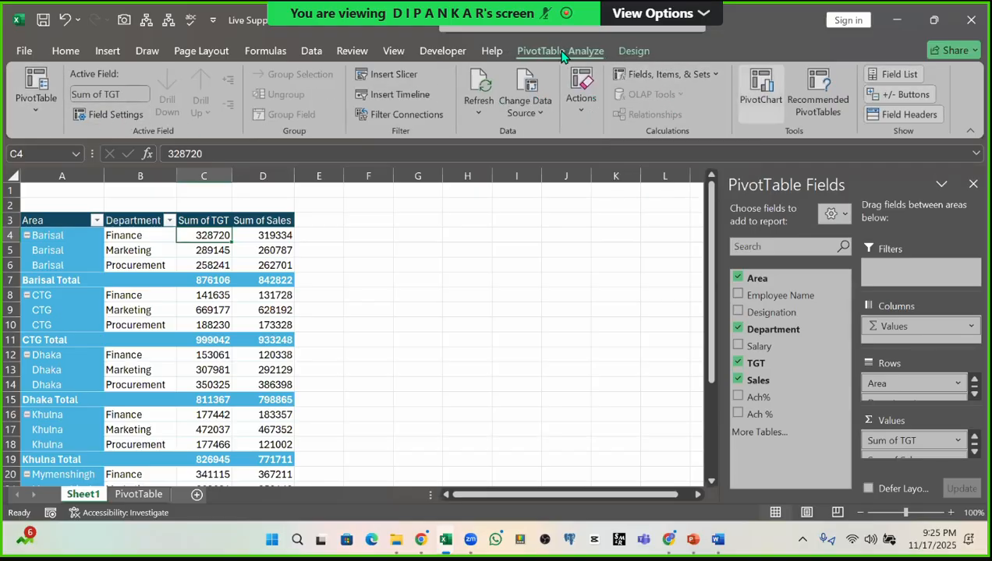
left_click(917, 104)
left_click(49, 236)
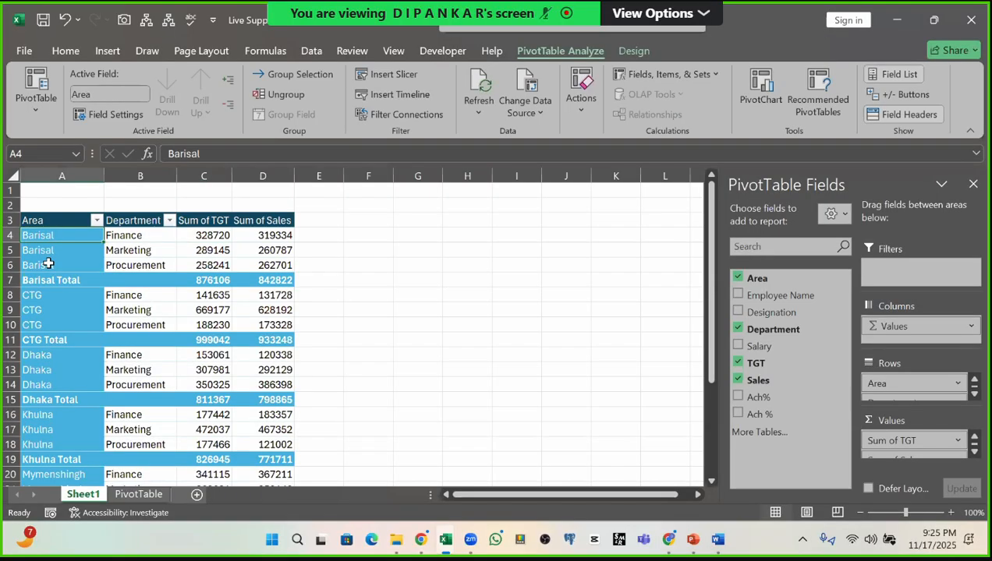
left_click_drag(56, 250, 60, 261)
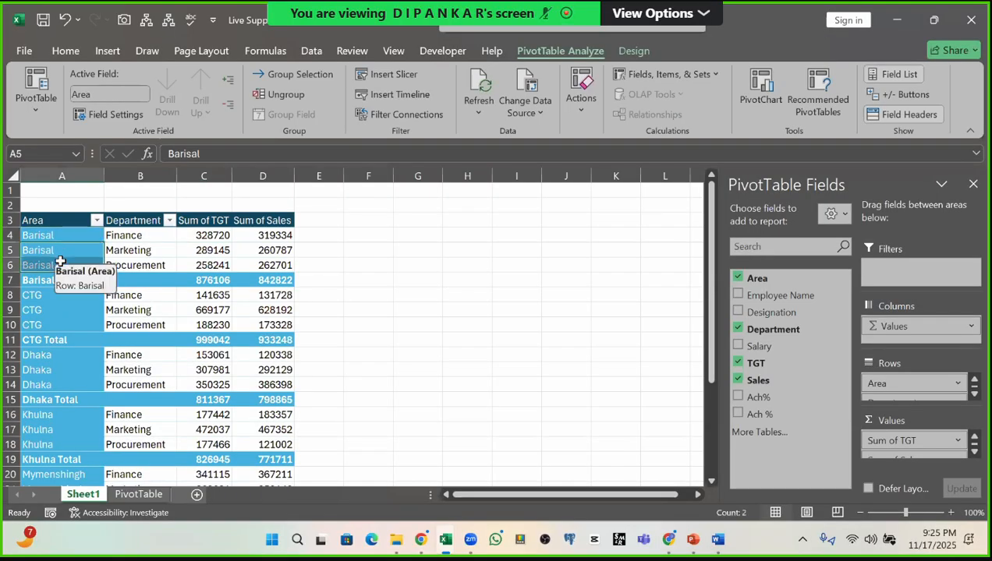
left_click(61, 239)
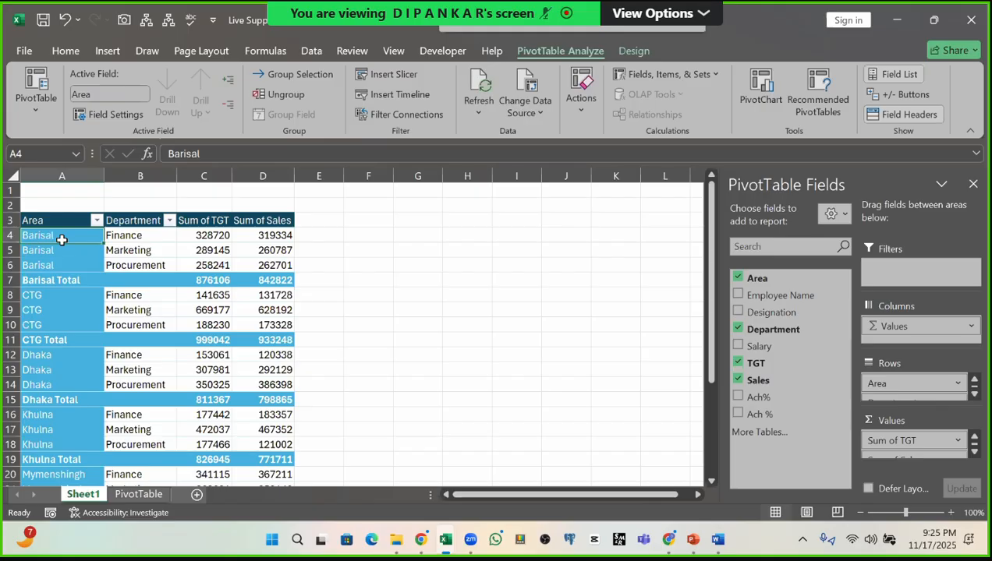
left_click(81, 281)
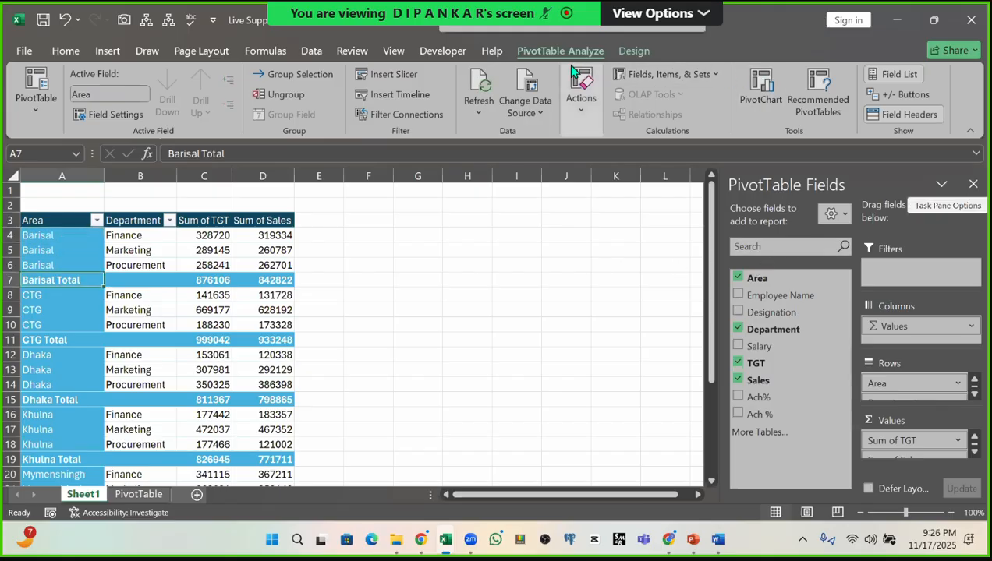
Step: Show the PivotTable's expand/collapse buttons again beside the area names
left_click(906, 95)
left_click(55, 265)
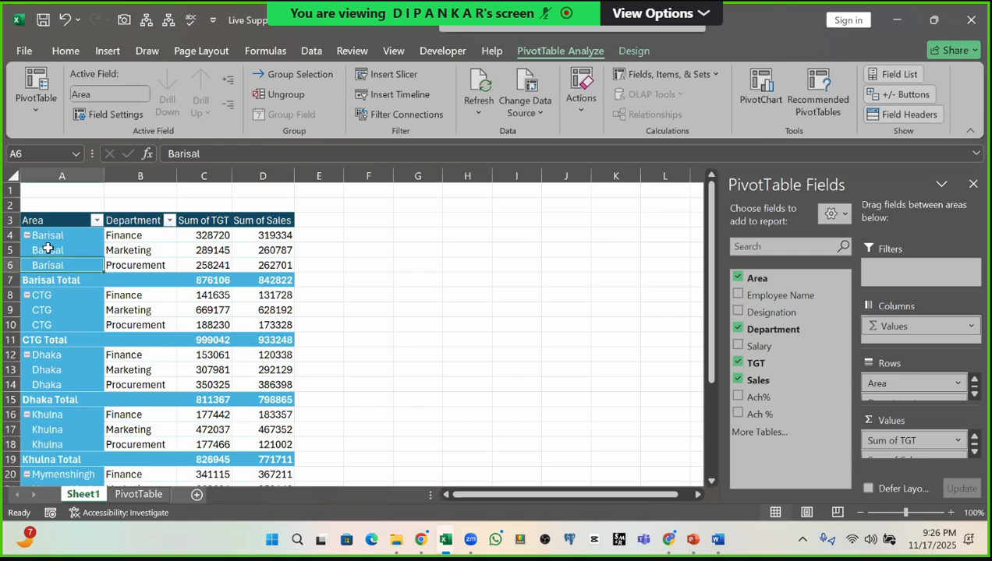
left_click(57, 254)
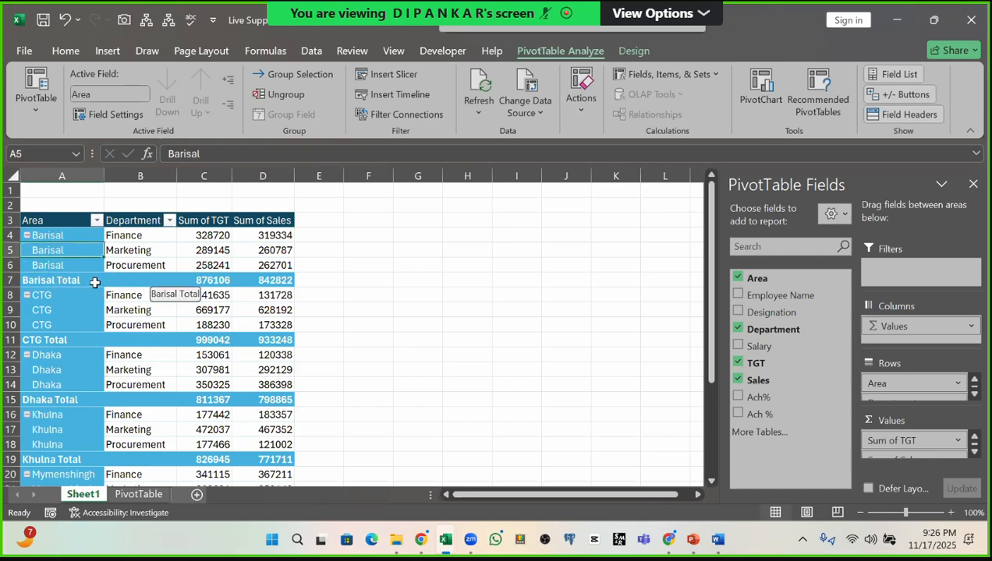
Step: Review the Sum of TGT field's options and the TGT and Sales values in the Barisal rows
scroll(94, 282, "down", 5)
scroll(94, 283, "up", 5)
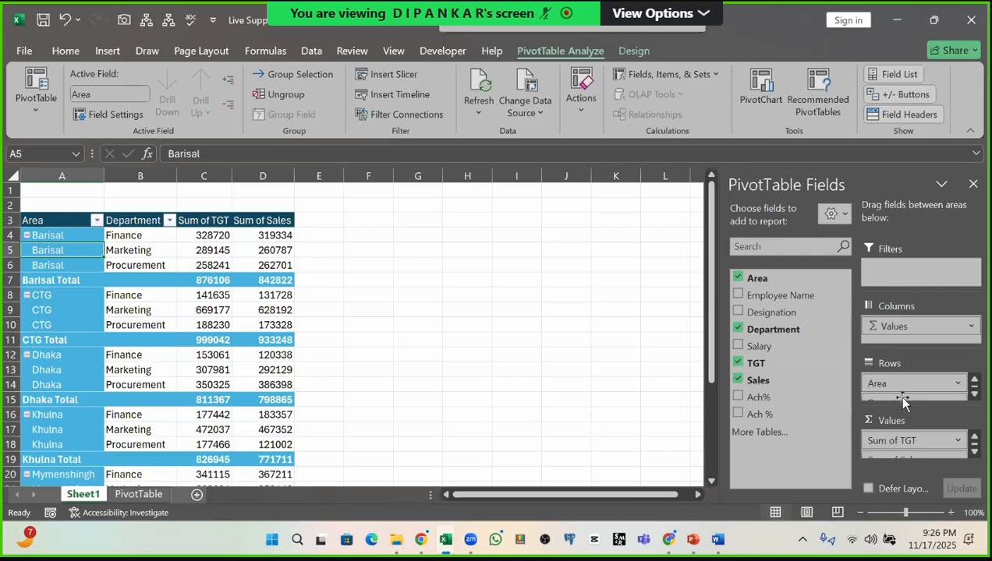
left_click(903, 440)
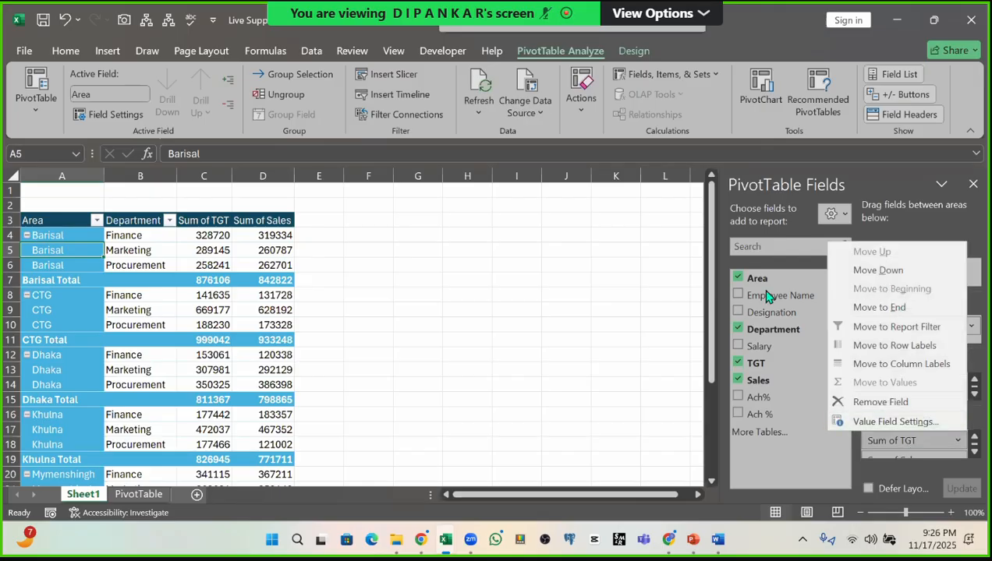
left_click(223, 248)
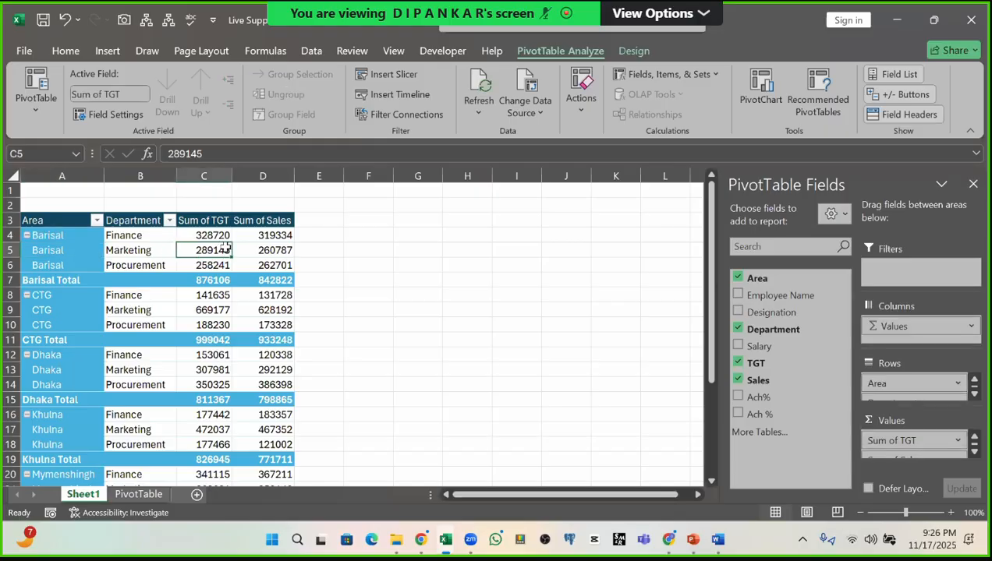
left_click(208, 236)
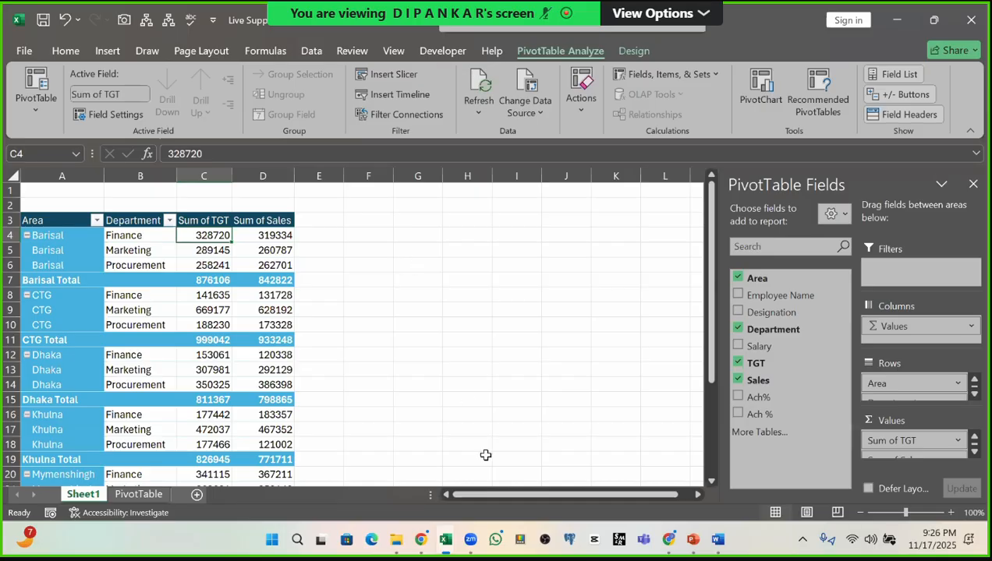
left_click_drag(211, 235, 212, 280)
left_click(282, 238)
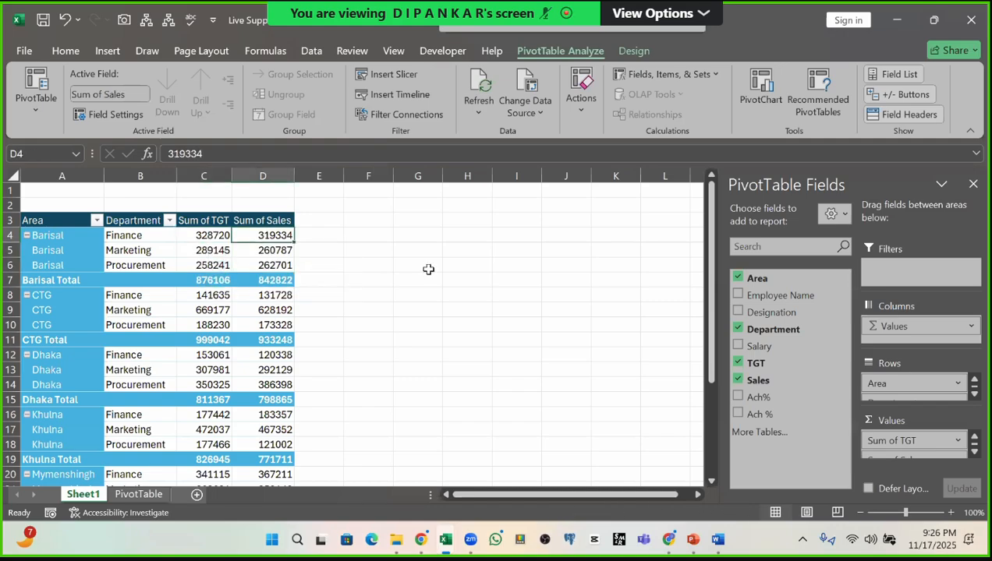
Step: Remove the TGT field from the PivotTable and review the Sum of Sales values in the Barisal rows
left_click(738, 364)
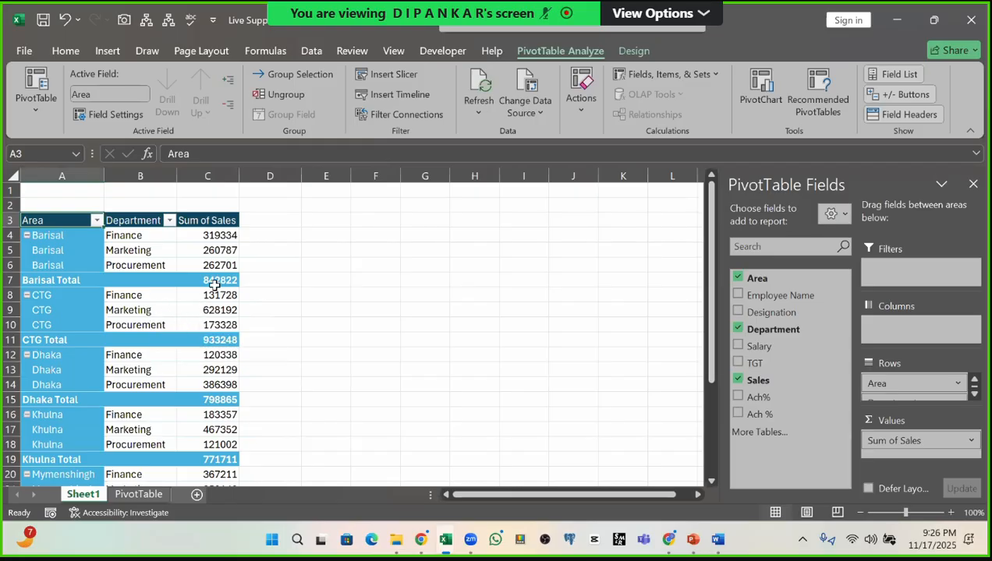
left_click(212, 236)
left_click_drag(212, 236, 209, 279)
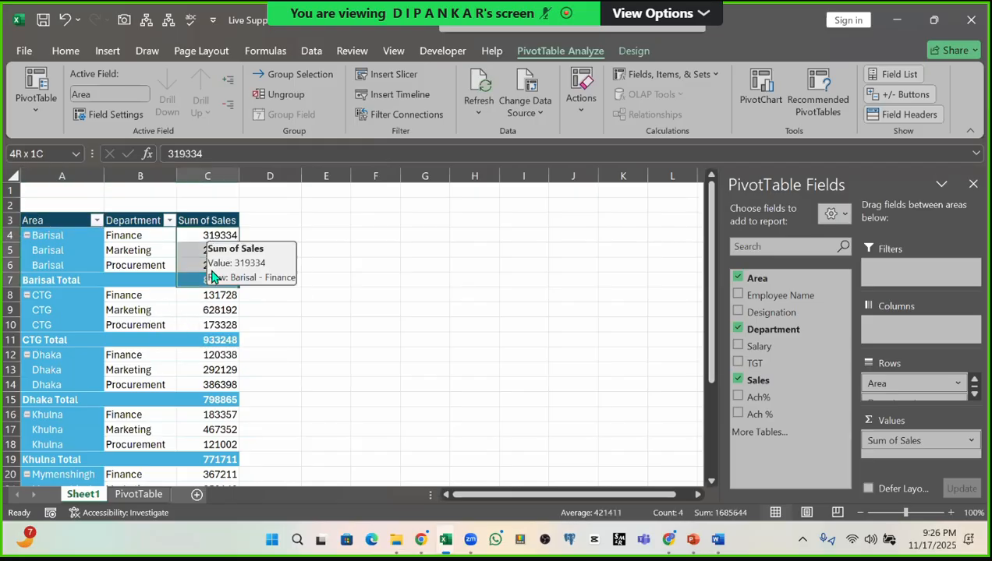
left_click_drag(212, 237, 214, 267)
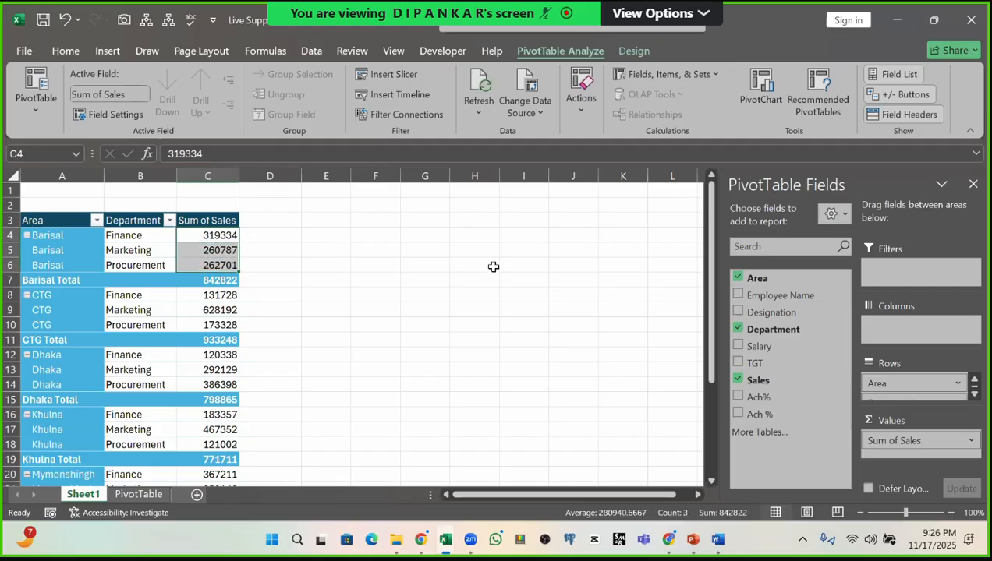
left_click(233, 239)
left_click(244, 237)
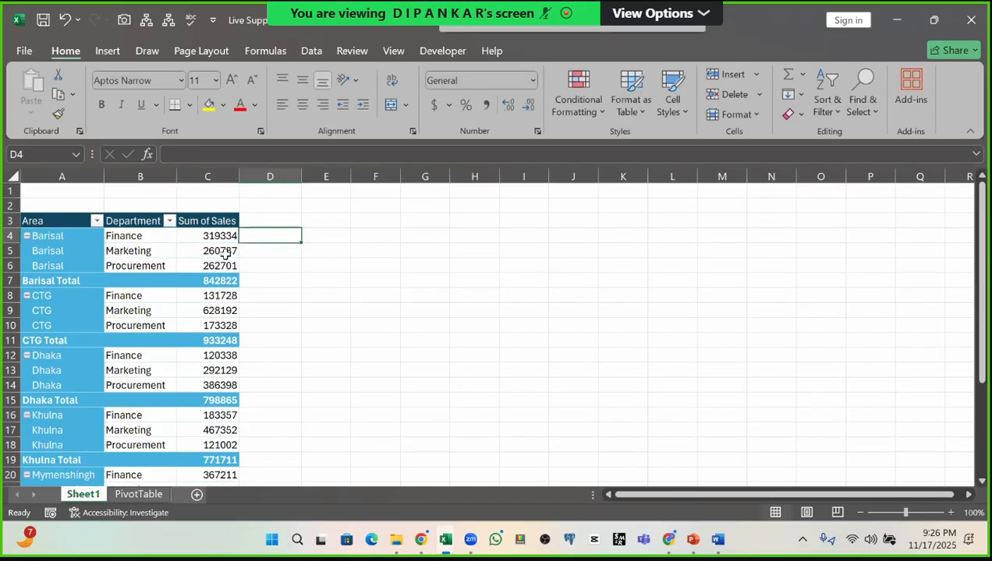
left_click(224, 255)
left_click(226, 265)
left_click_drag(220, 239, 217, 266)
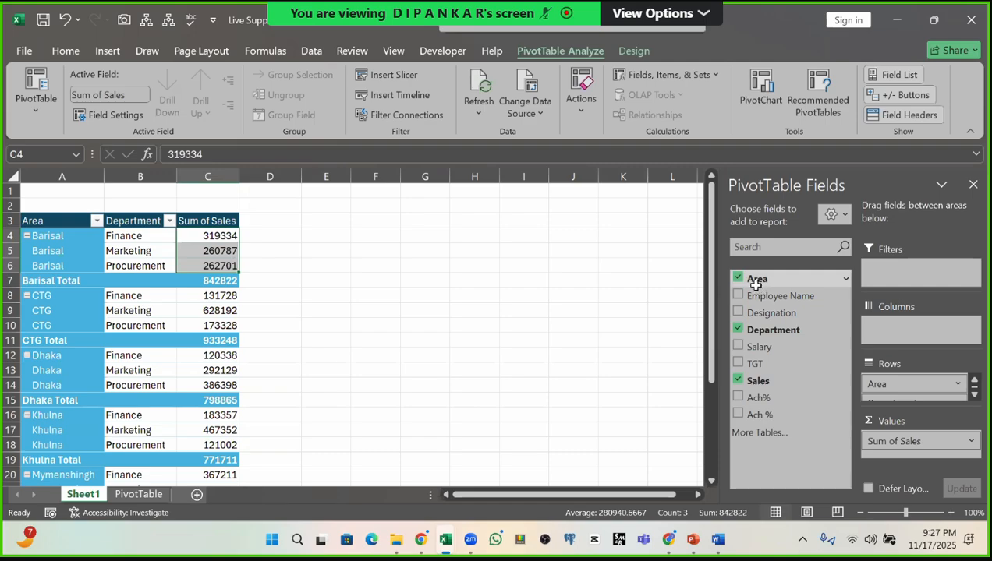
left_click(524, 295)
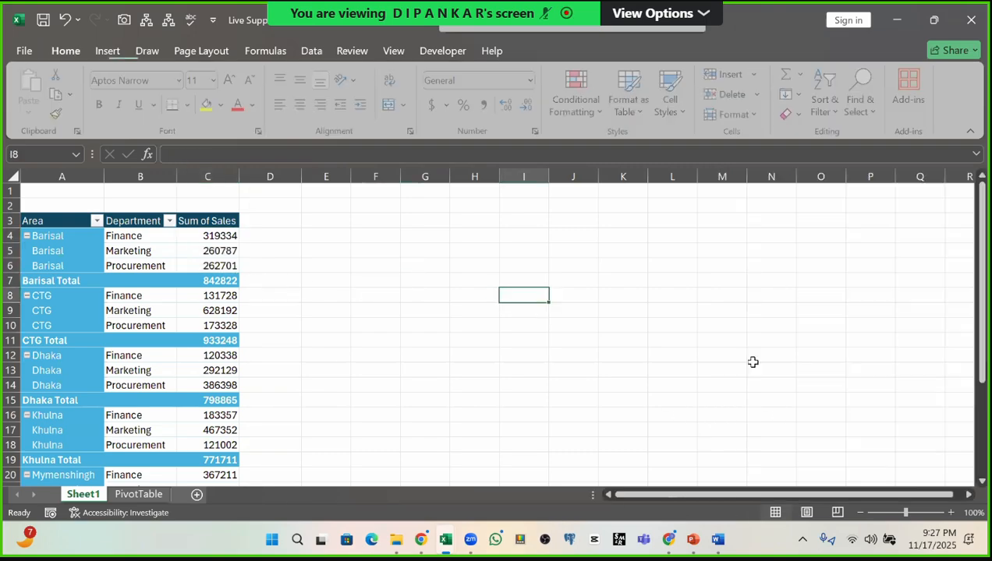
Step: Add the Sales field to the PivotTable's values a second time and check both Sales columns
left_click(230, 251)
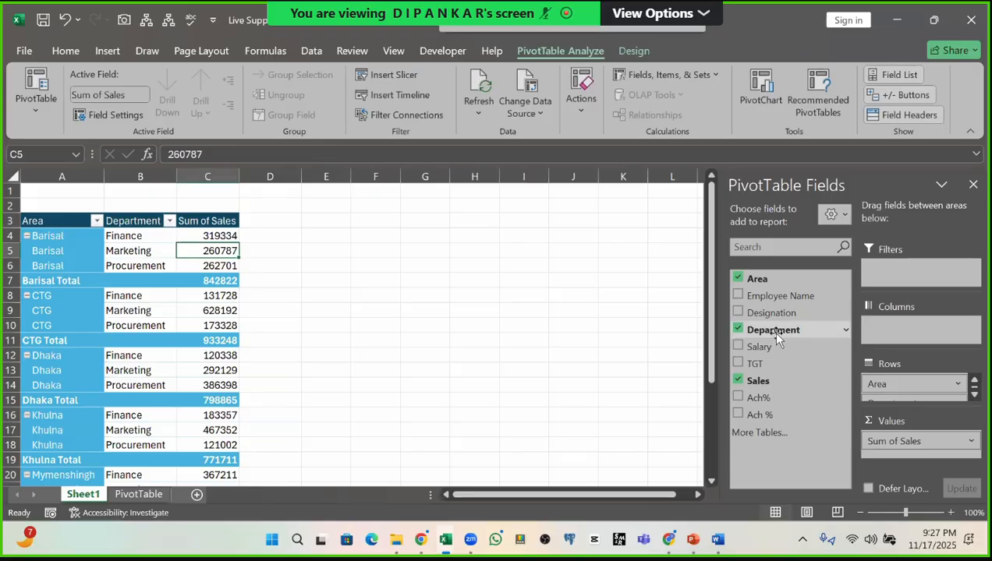
left_click_drag(756, 387, 898, 458)
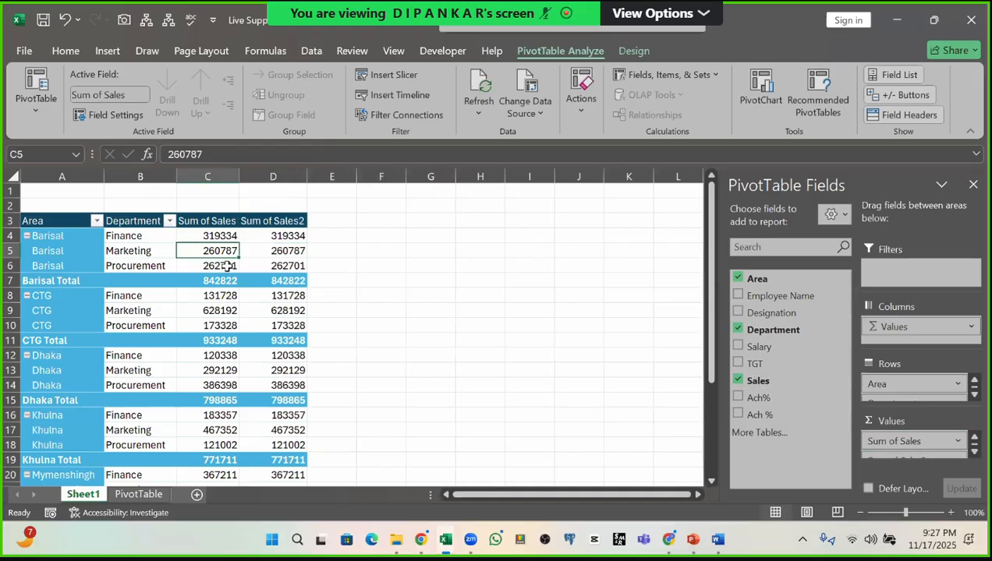
left_click_drag(222, 236, 287, 266)
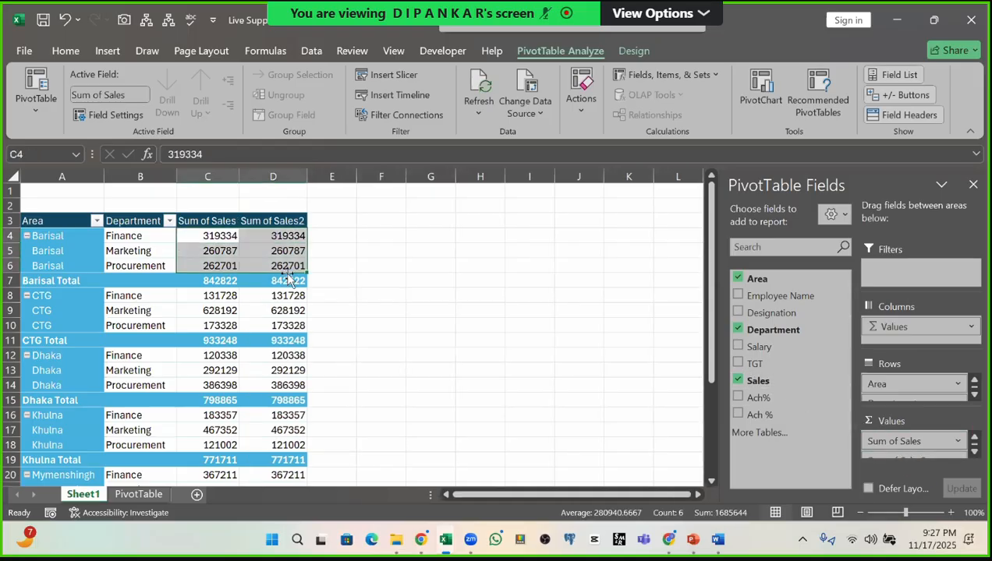
left_click(257, 221)
left_click(218, 222)
left_click(267, 222)
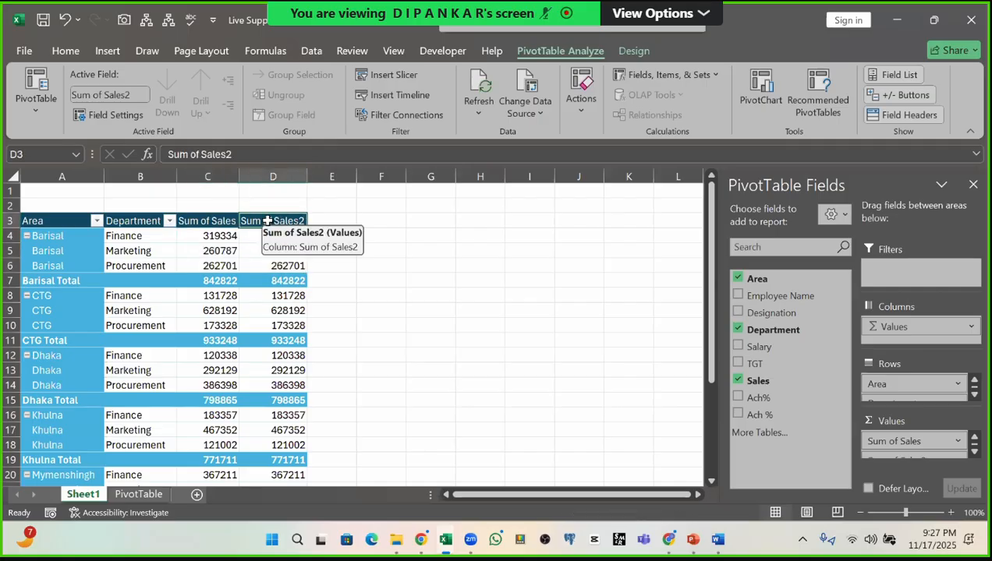
Step: Compare the headers and the Barisal and CTG values of the two Sales columns
scroll(265, 225, "up", 1)
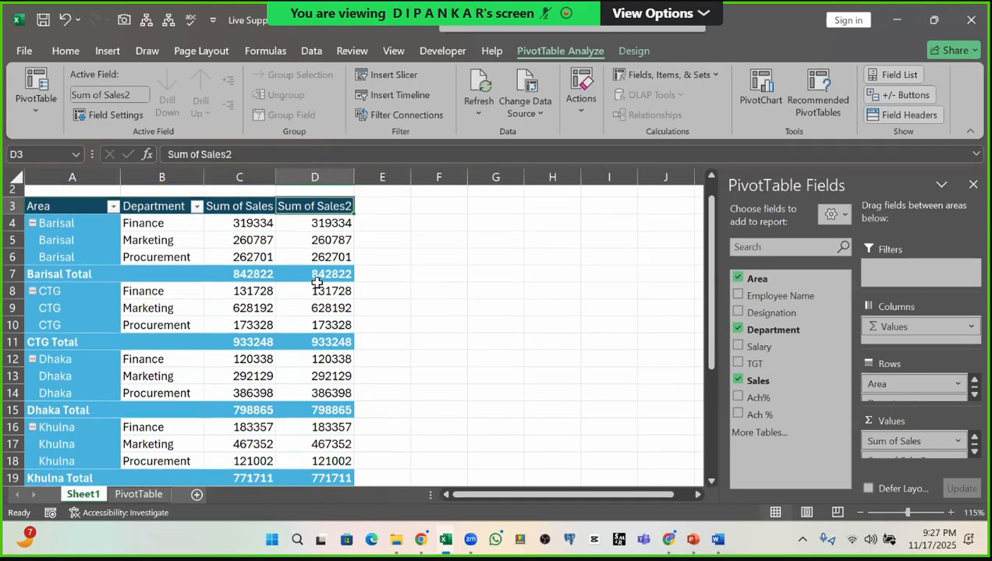
left_click(237, 227)
left_click(300, 228)
left_click(237, 228)
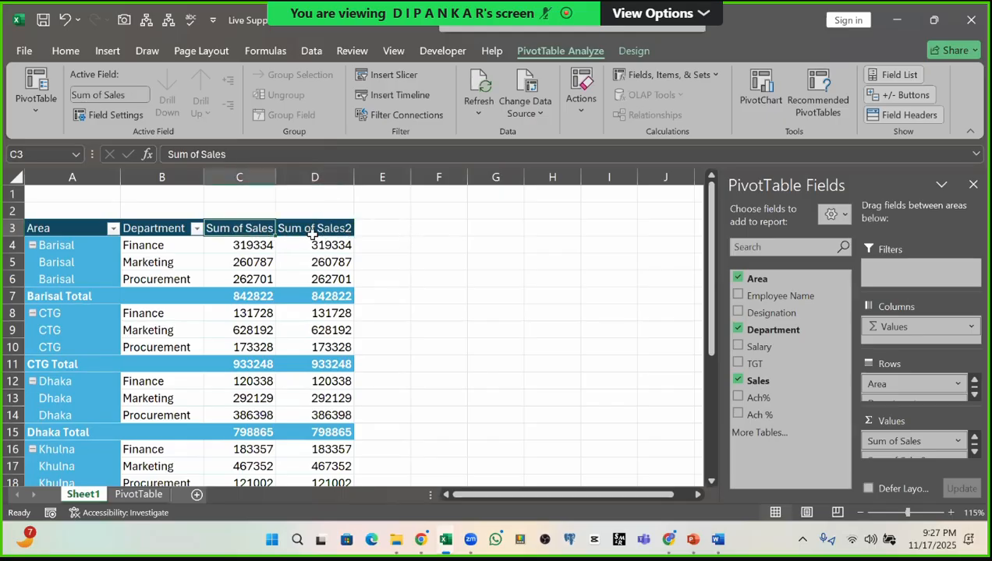
mouse_move(326, 246)
left_mouse_down()
mouse_move(327, 289)
mouse_move(327, 245)
left_mouse_up()
left_click_drag(328, 331, 323, 348)
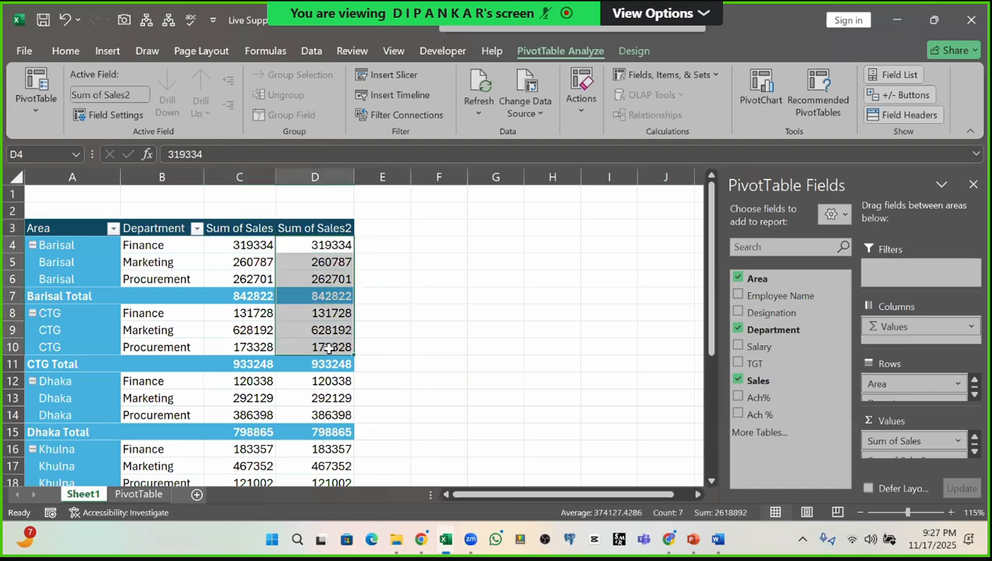
left_click(327, 262)
Step: Change the second Sales value field, Sum of Sales2, to summarize by Count
scroll(936, 450, "down", 1)
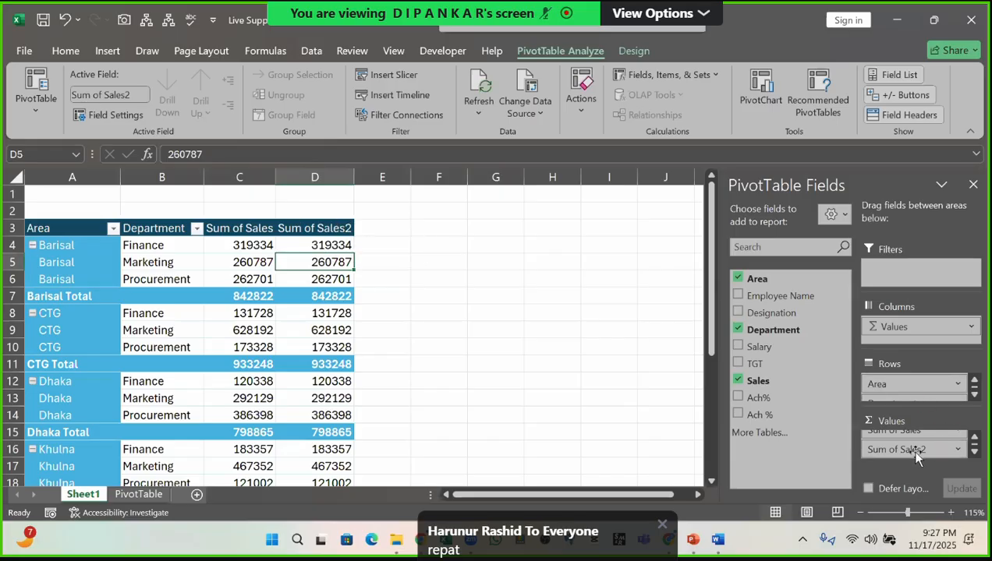
scroll(923, 452, "up", 1)
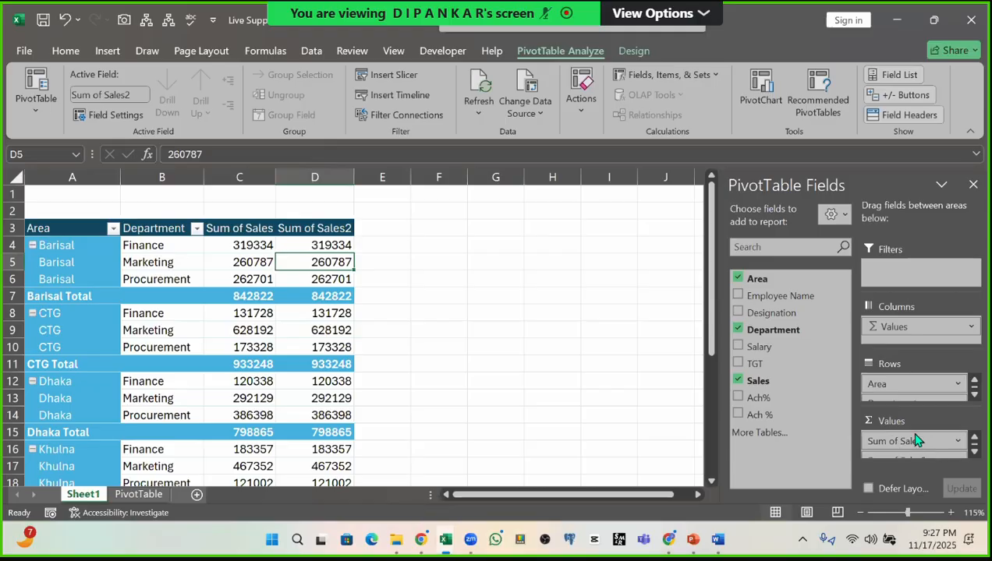
scroll(904, 443, "down", 1)
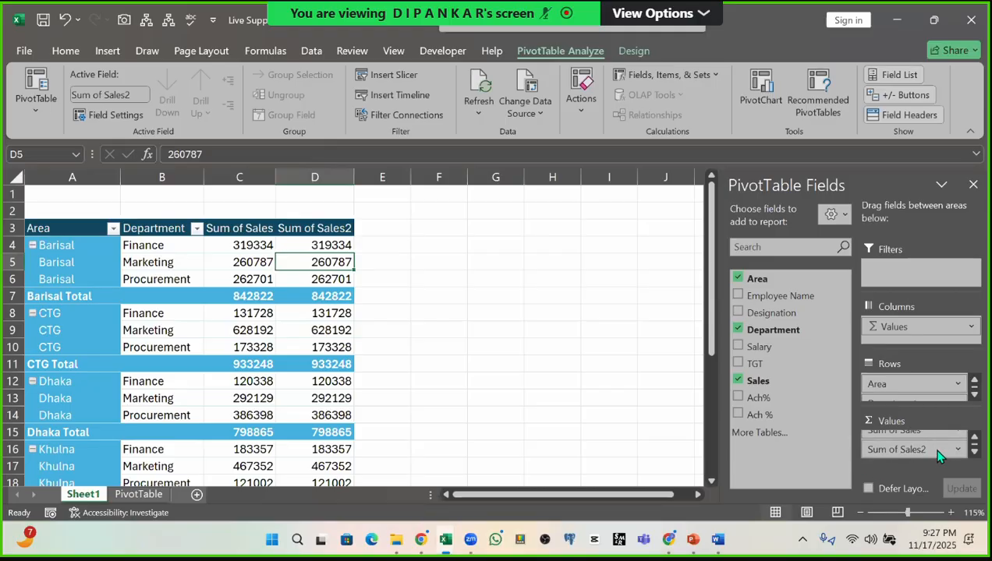
left_click(917, 455)
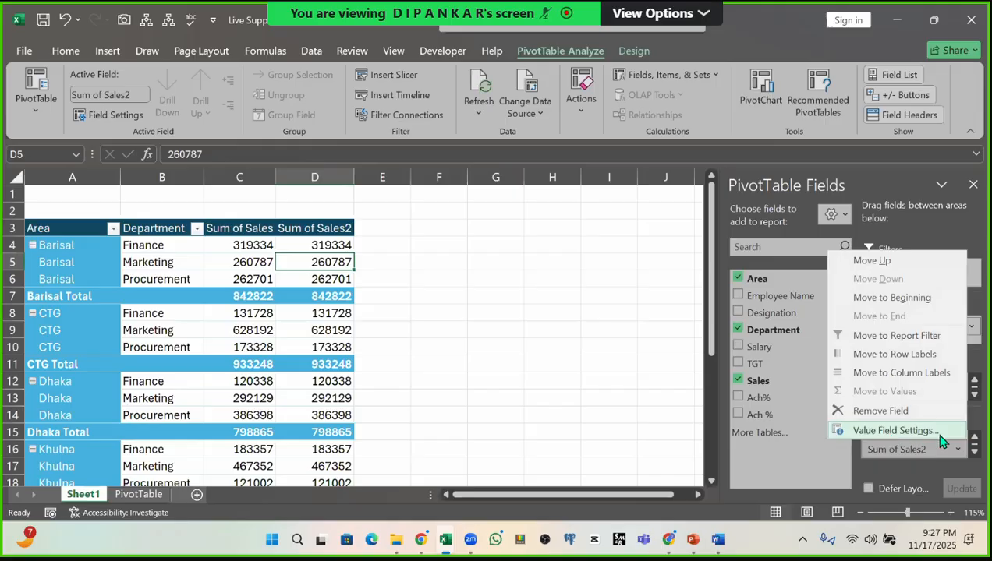
left_click(894, 434)
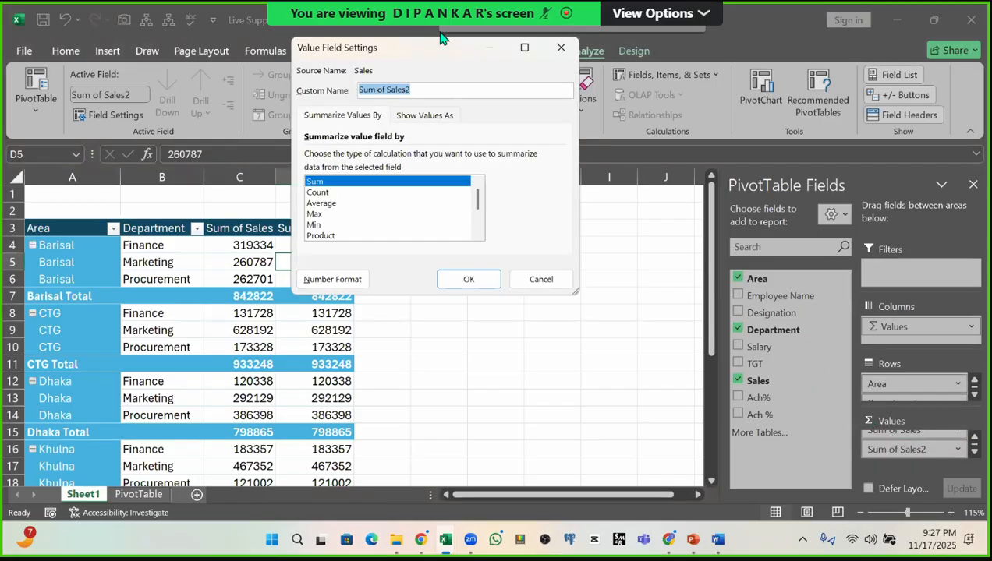
left_click_drag(442, 44, 598, 44)
left_click(474, 192)
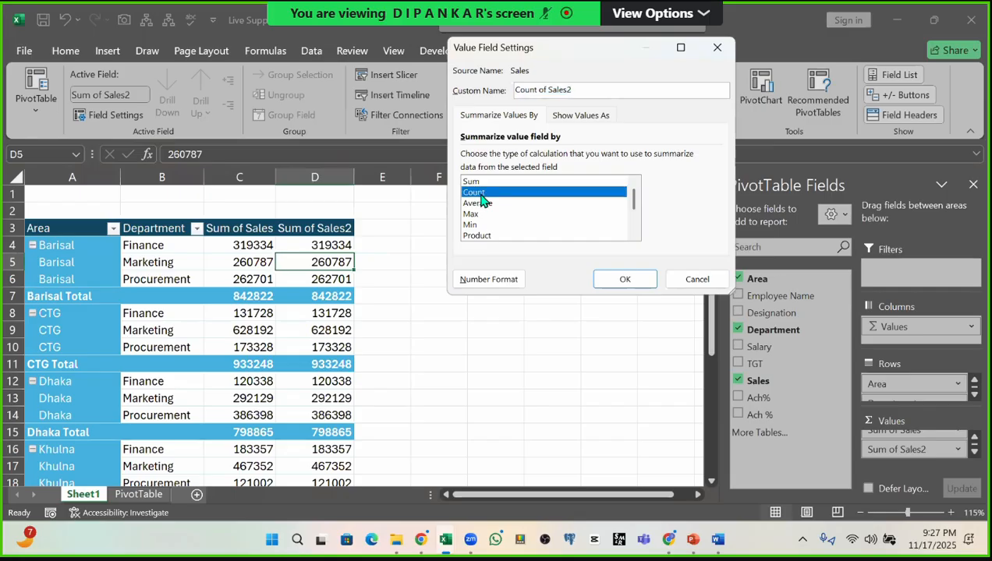
left_click(614, 283)
Step: Examine the Barisal Finance row's Sum of Sales and Count of Sales2 values
left_click(328, 227)
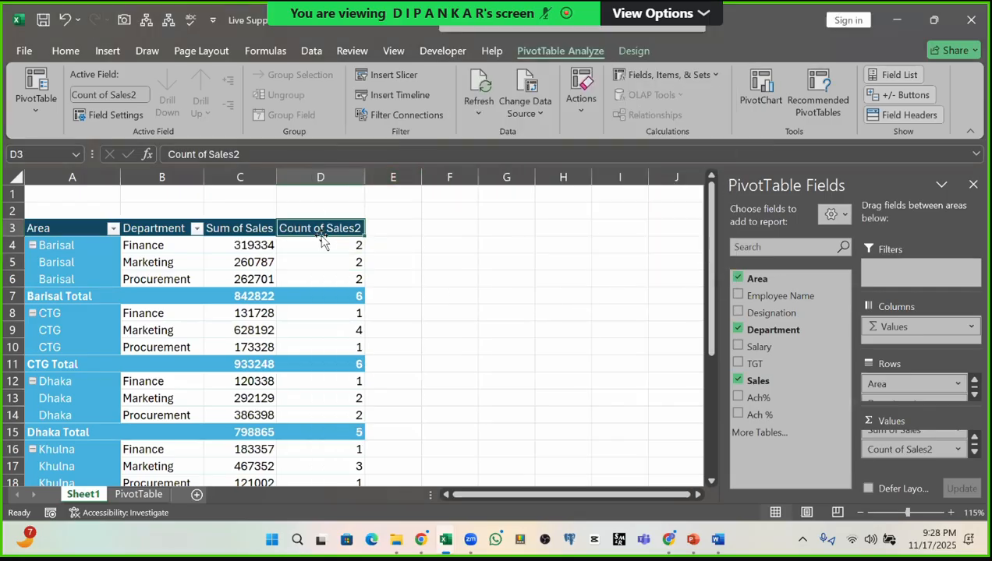
left_click(343, 246)
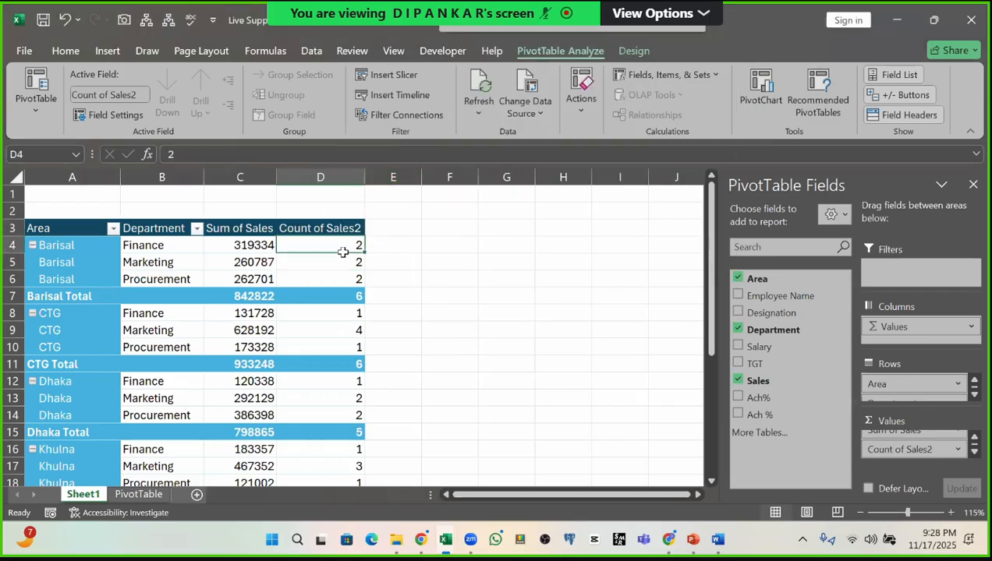
left_click(261, 245)
left_click_drag(160, 245, 322, 252)
left_click_drag(174, 246, 312, 248)
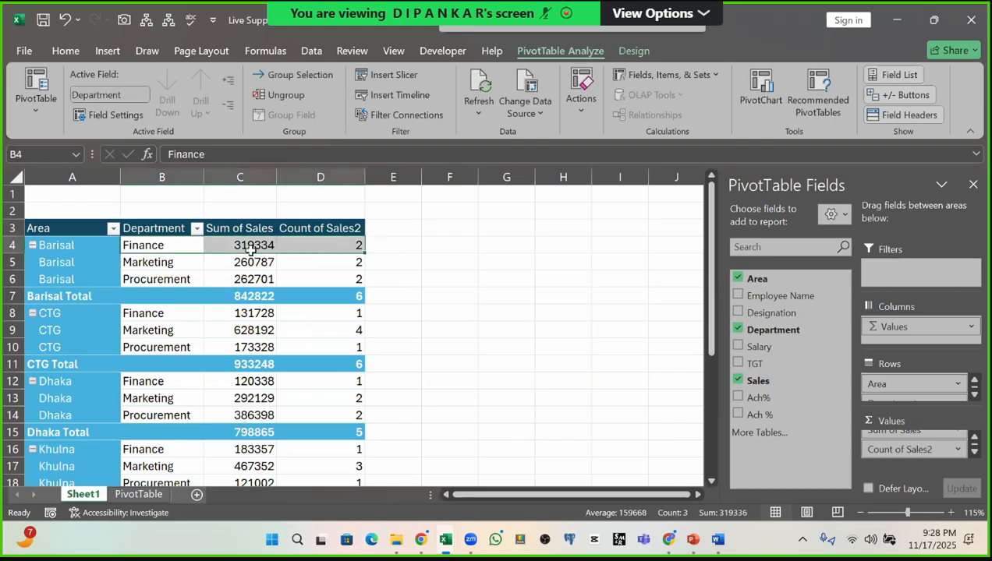
left_click(250, 248)
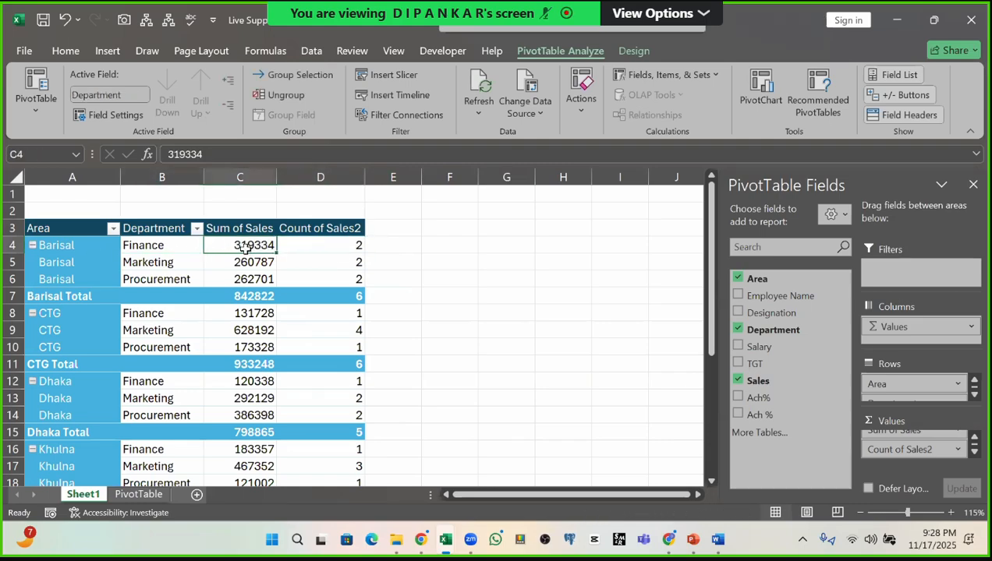
left_click(340, 247)
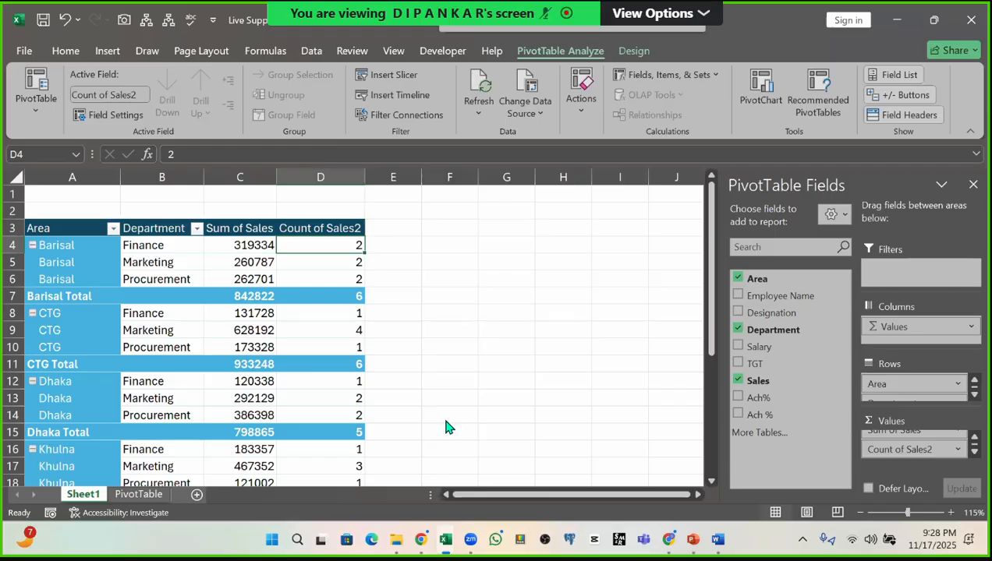
Step: Filter the source data on the PivotTable sheet to show only the Barisal area
left_click(139, 494)
left_click(179, 250)
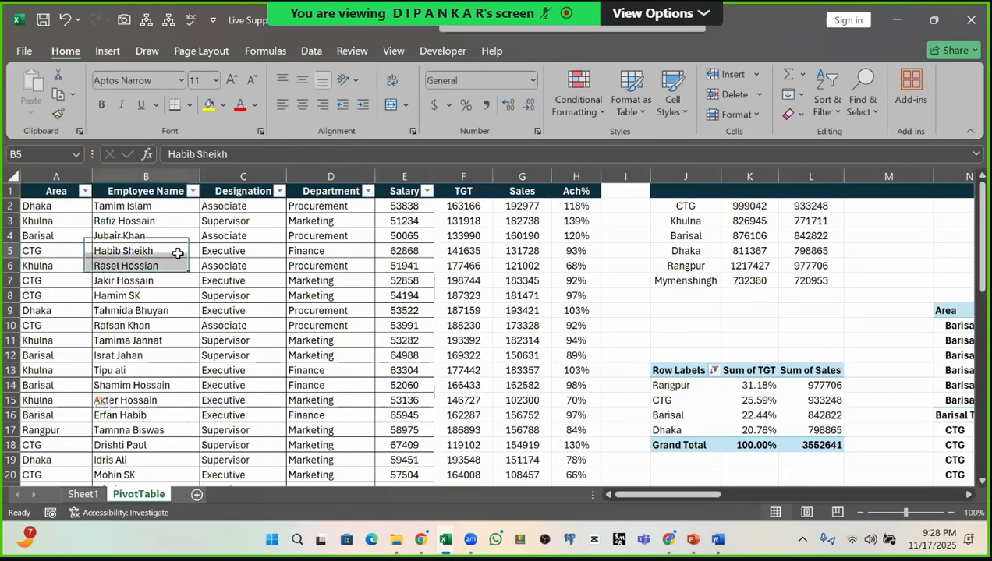
left_click(125, 208)
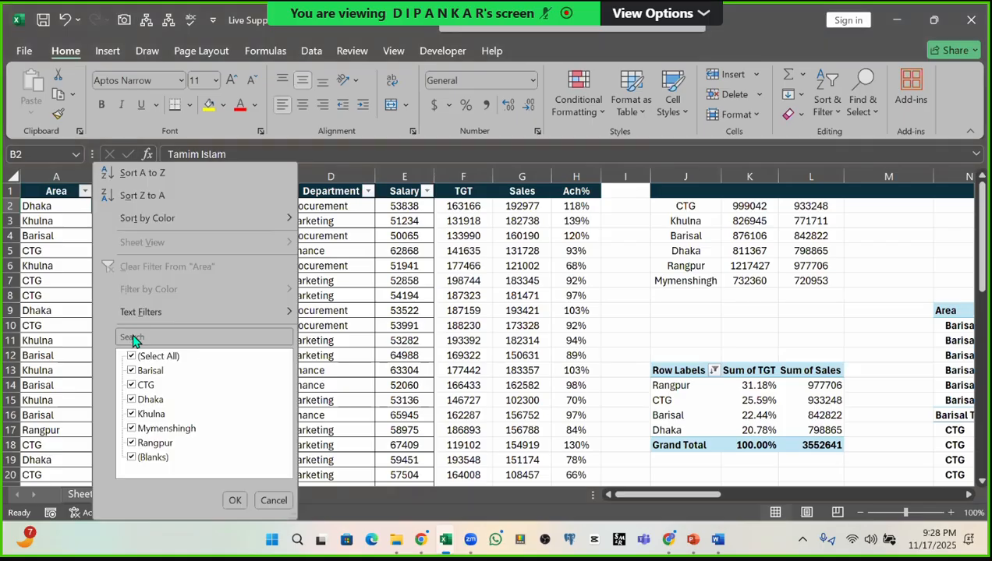
left_click(84, 191)
left_click(132, 357)
left_click(144, 372)
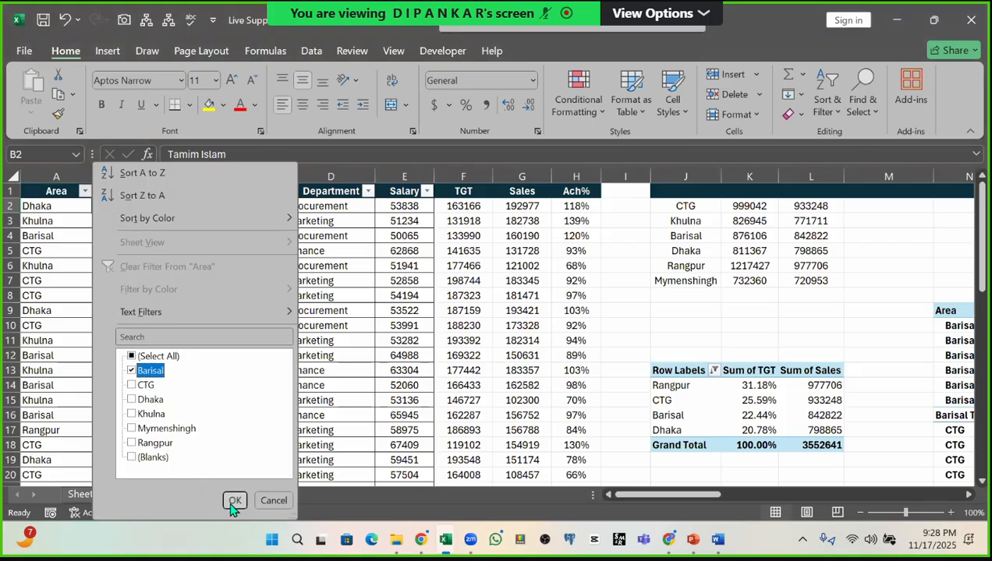
left_click(233, 501)
Step: Filter the source data's Department column to show only Finance
left_click(279, 192)
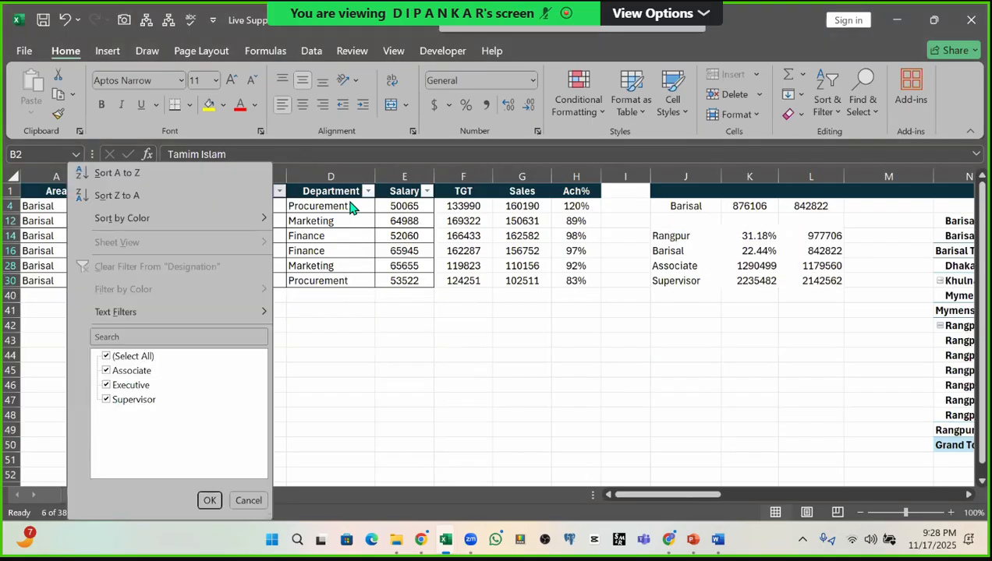
left_click(366, 192)
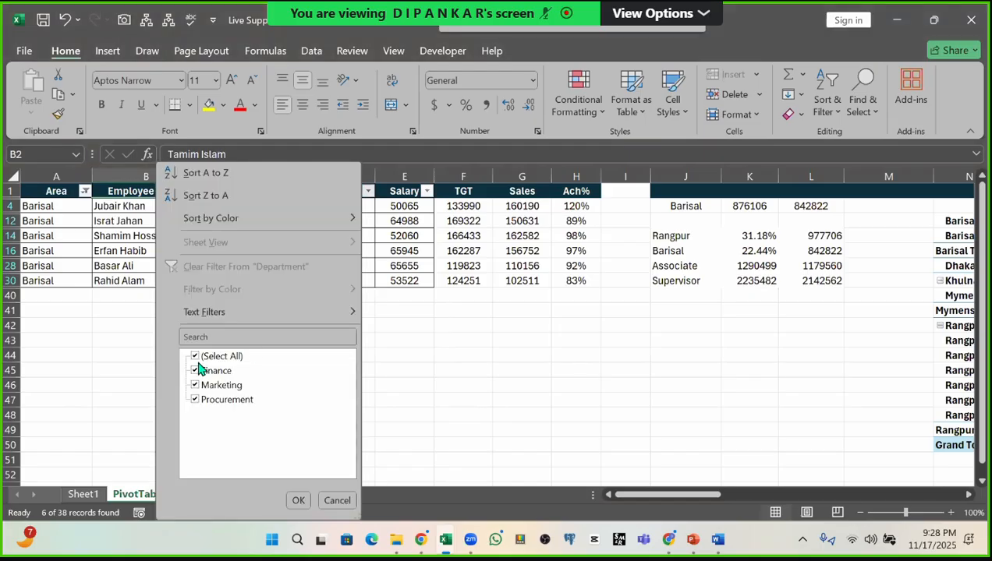
left_click(195, 357)
left_click(204, 371)
key("Return")
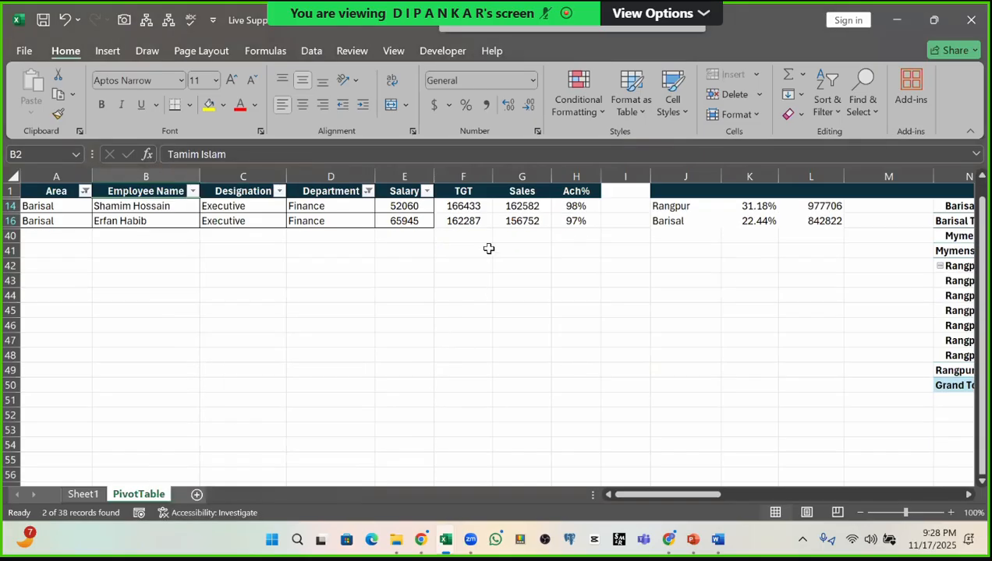
Step: Compare the filtered Barisal Finance employees with that row's Count of Sales2 on Sheet1
left_click_drag(127, 211, 132, 217)
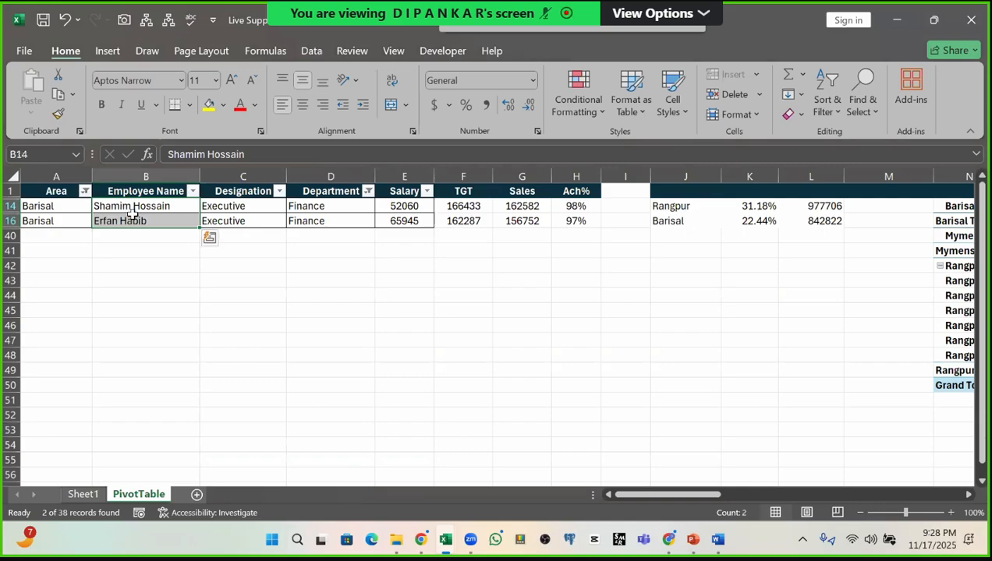
left_click(71, 494)
mouse_move(335, 243)
left_mouse_down()
mouse_move(211, 244)
mouse_move(317, 248)
left_mouse_up()
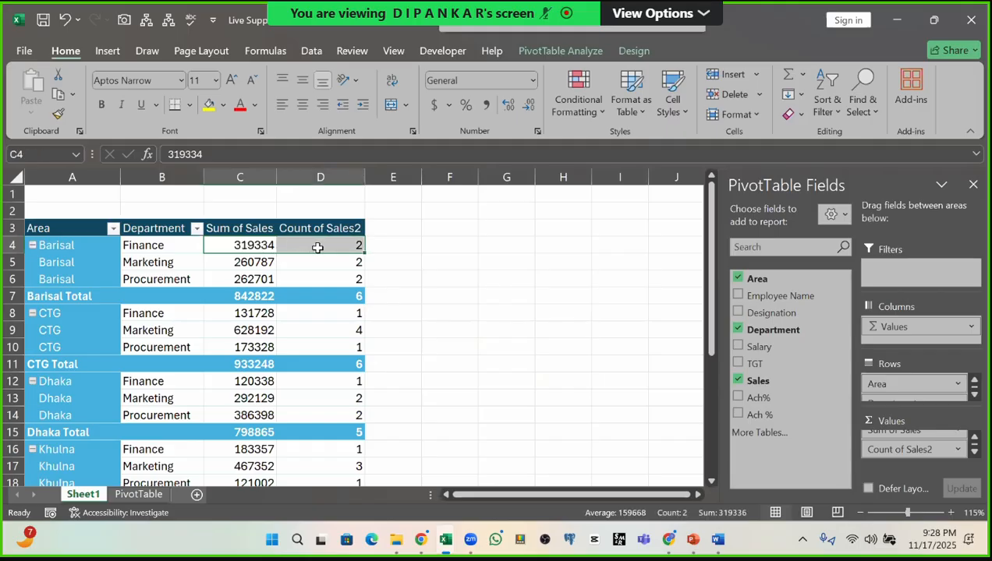
left_click(337, 247)
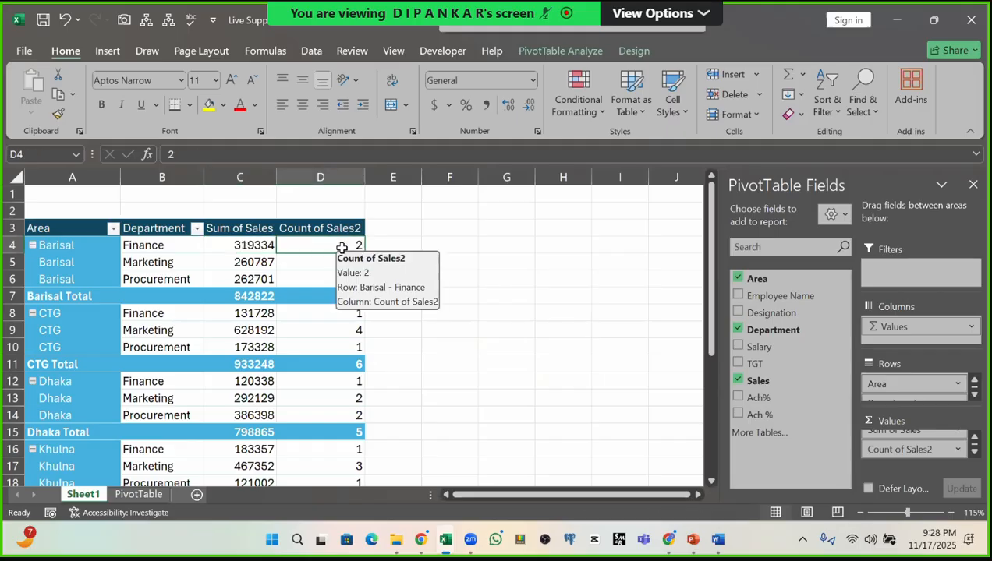
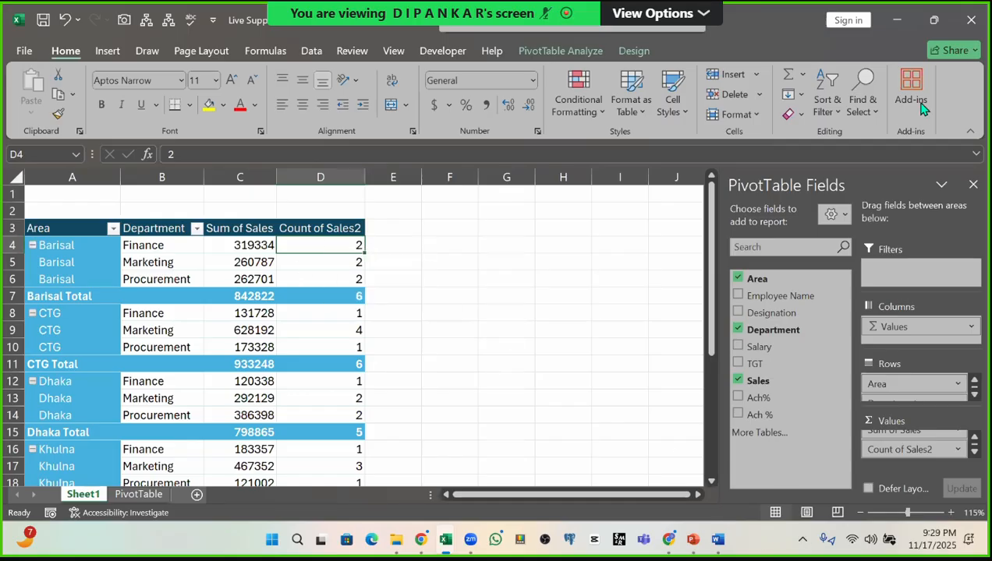
Step: Review the Count calculation in the value field settings of Count of Sales2, keeping Count selected
left_click(911, 453)
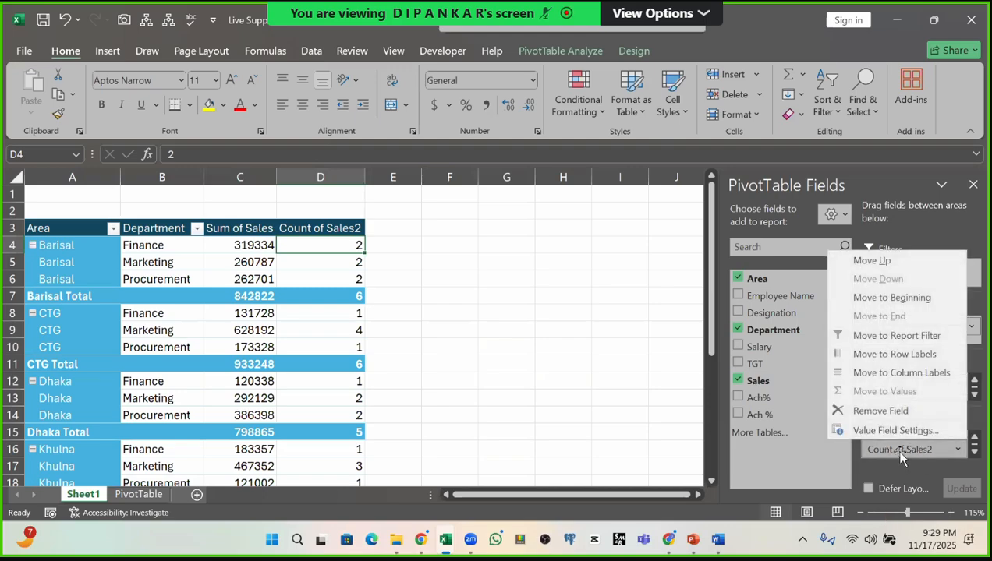
left_click(903, 450)
left_click(897, 446)
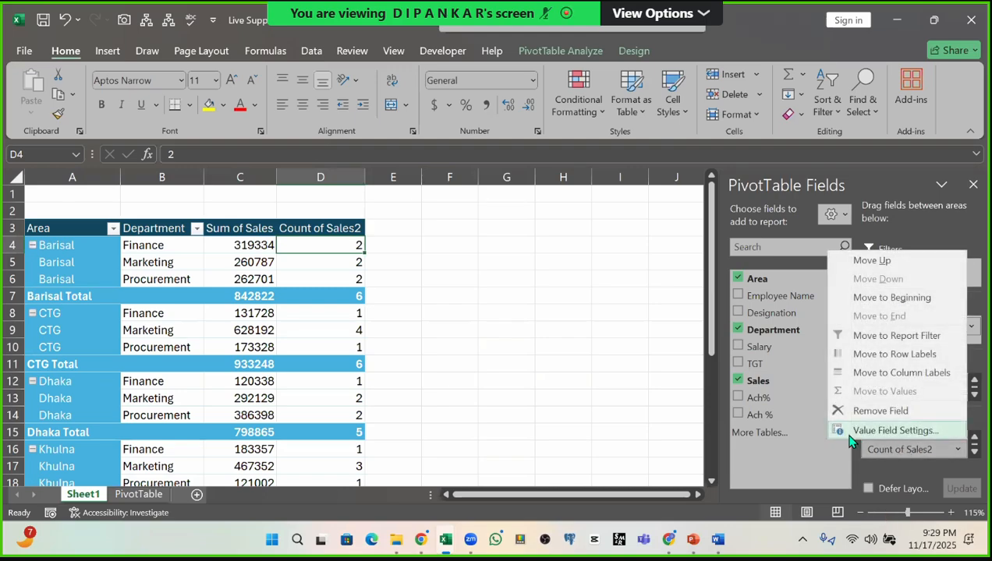
left_click(889, 431)
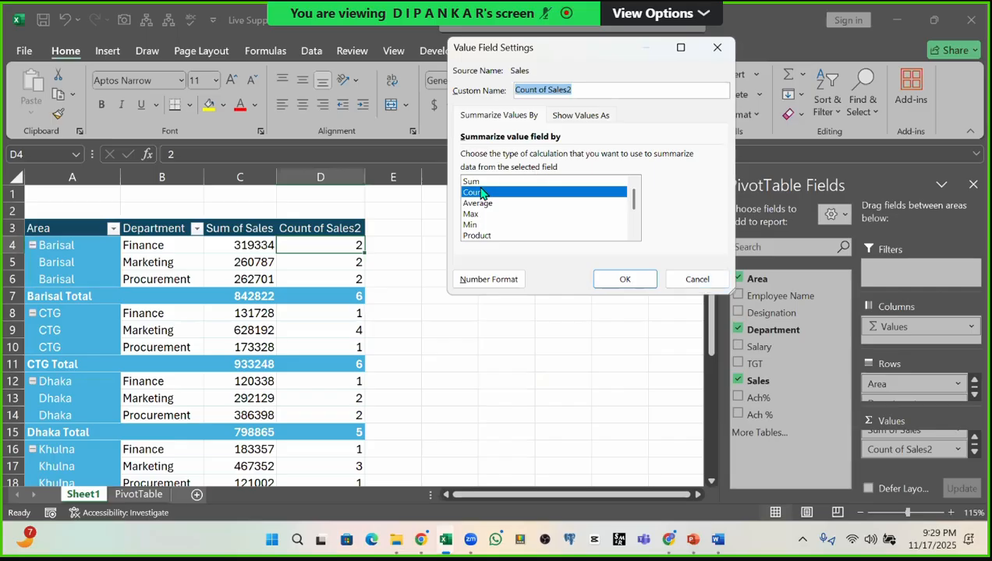
left_click(476, 193)
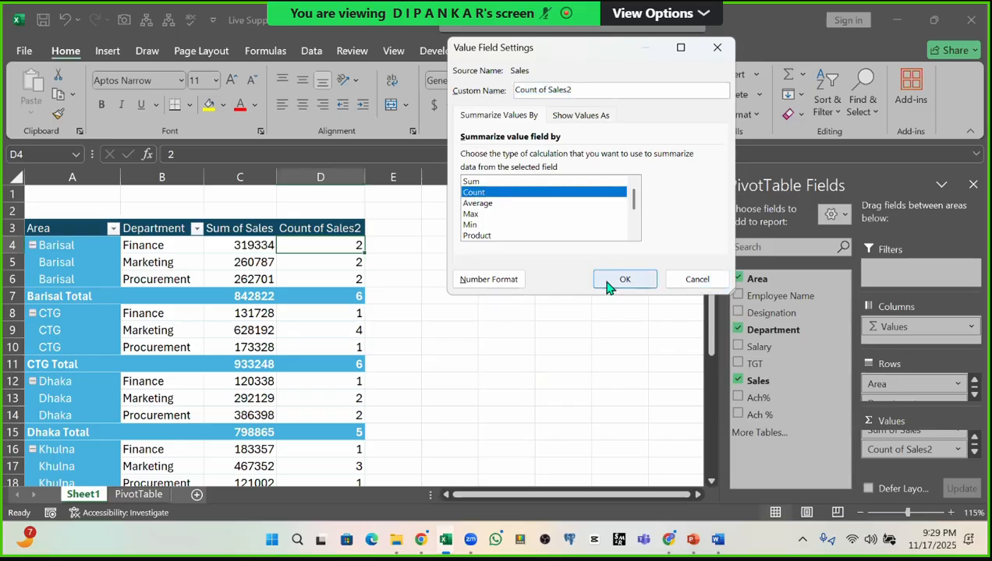
left_click(608, 285)
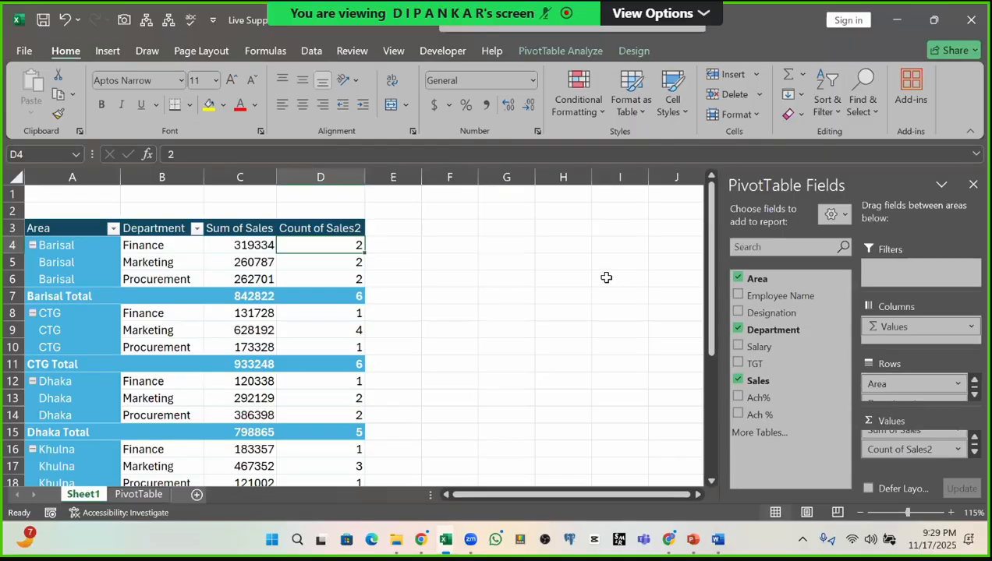
Step: Try removing the Area field from the PivotTable, and undo the removal
left_click(248, 263)
scroll(195, 308, "down", 3)
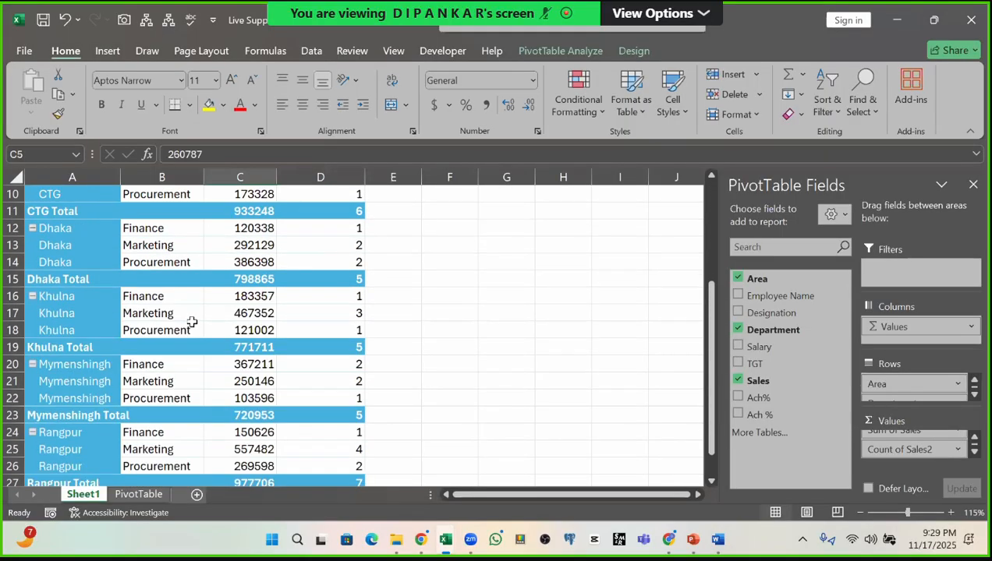
scroll(192, 322, "up", 3)
left_click(192, 318)
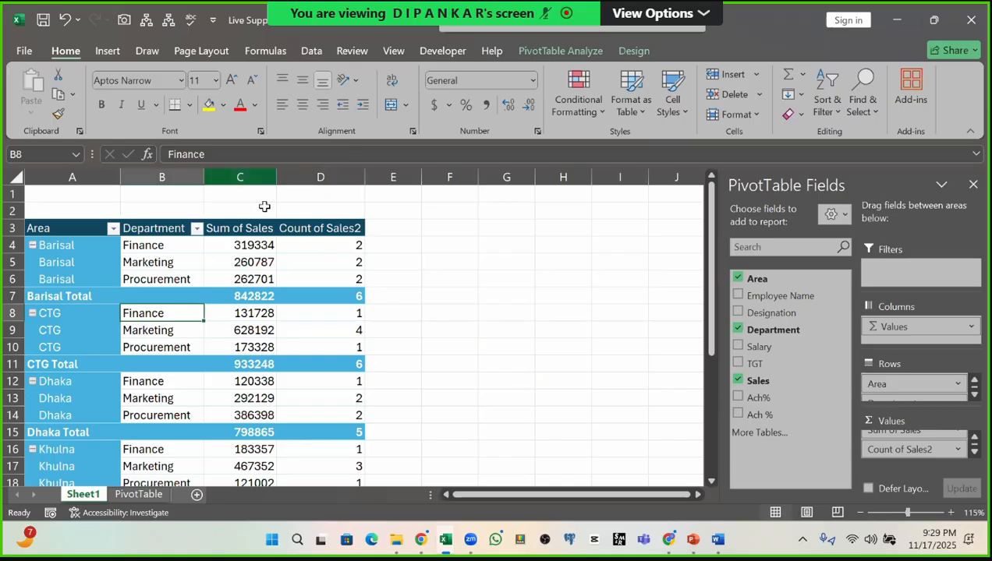
left_click(355, 244)
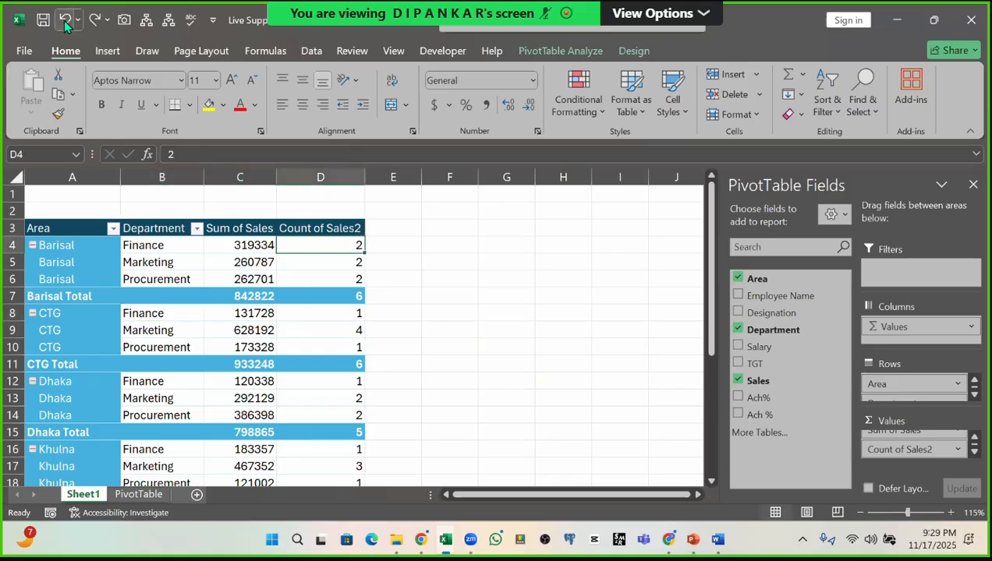
left_click(739, 280)
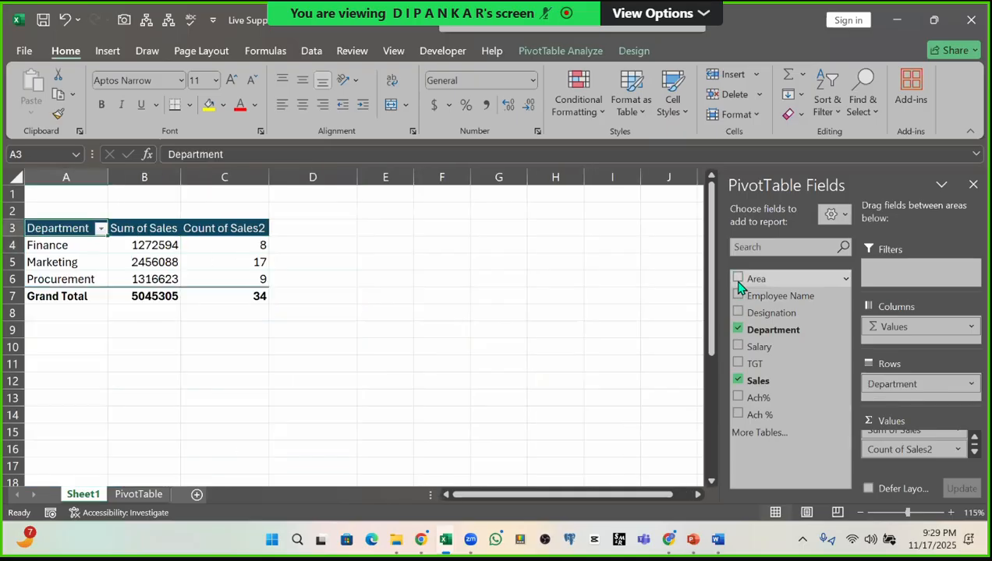
left_click(74, 21)
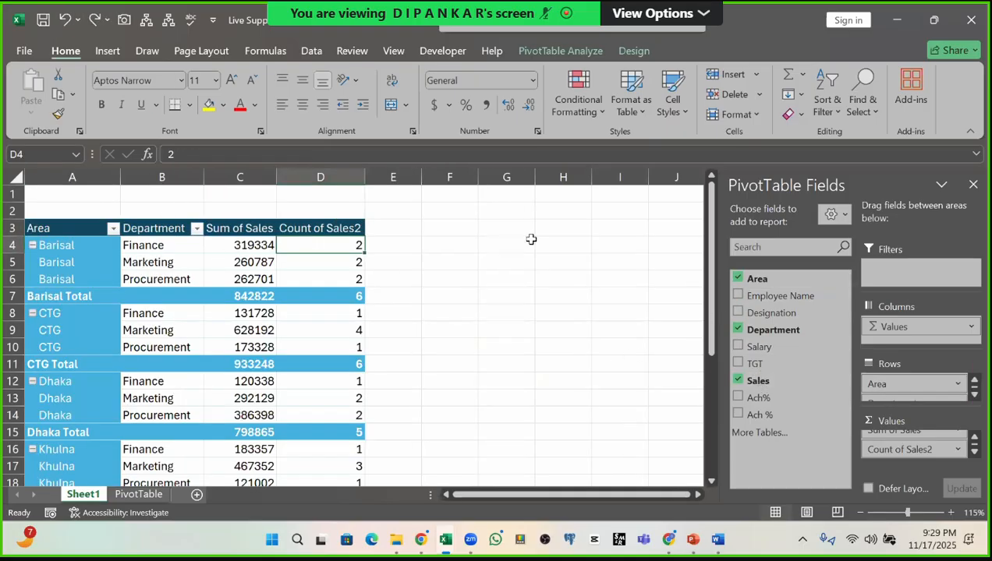
Step: Remove Count of Sales2 from the PivotTable values and add TGT as a sum ahead of Sum of Sales
left_click(913, 450)
left_click(880, 411)
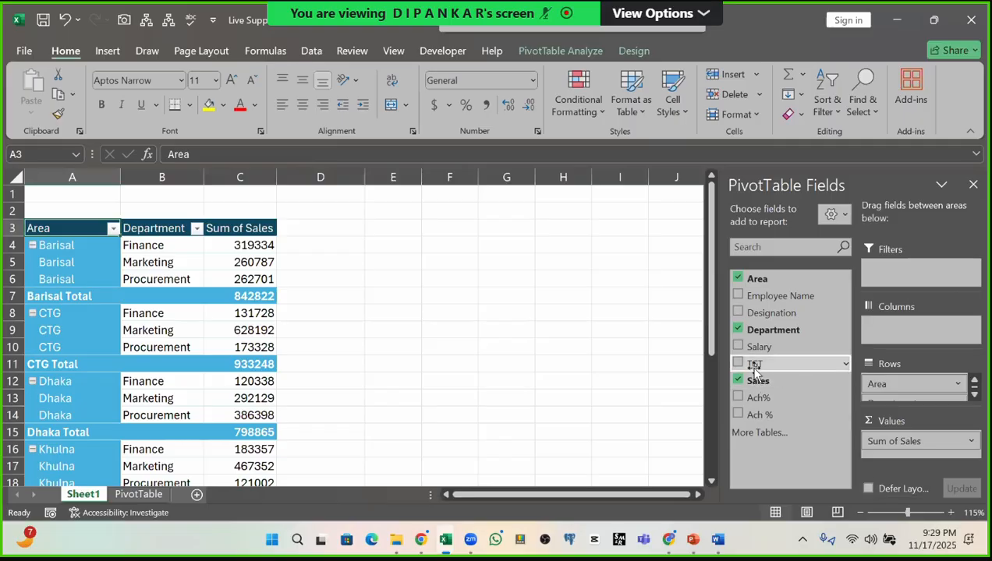
left_click_drag(753, 364, 908, 443)
left_click(232, 231)
left_click(306, 231)
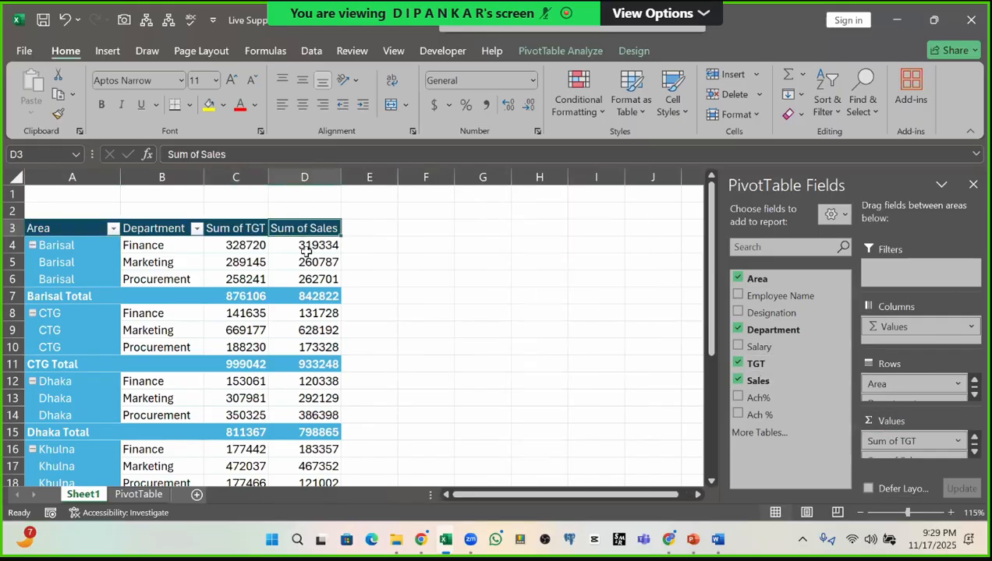
left_click(310, 262)
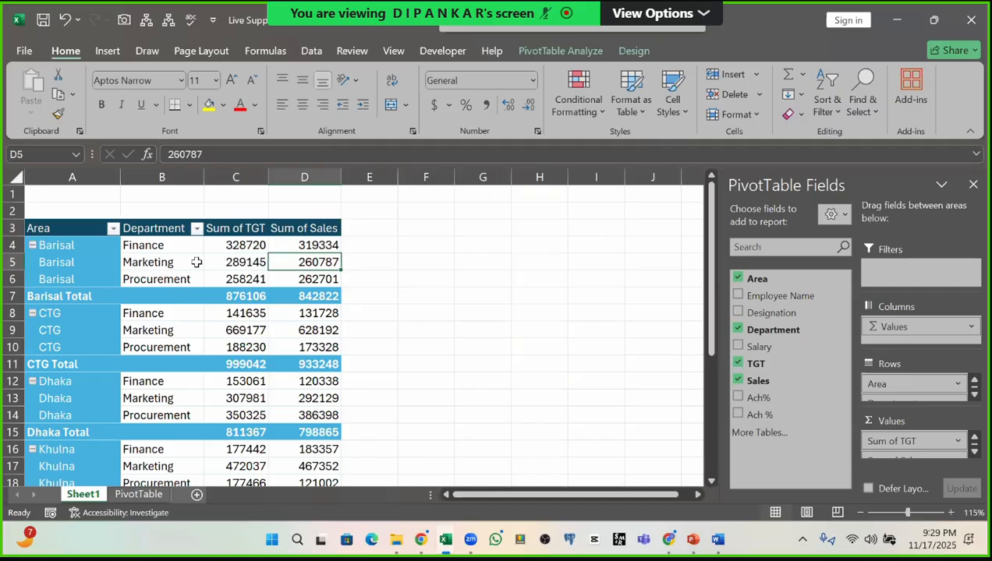
scroll(200, 262, "down", 5)
scroll(202, 264, "up", 5)
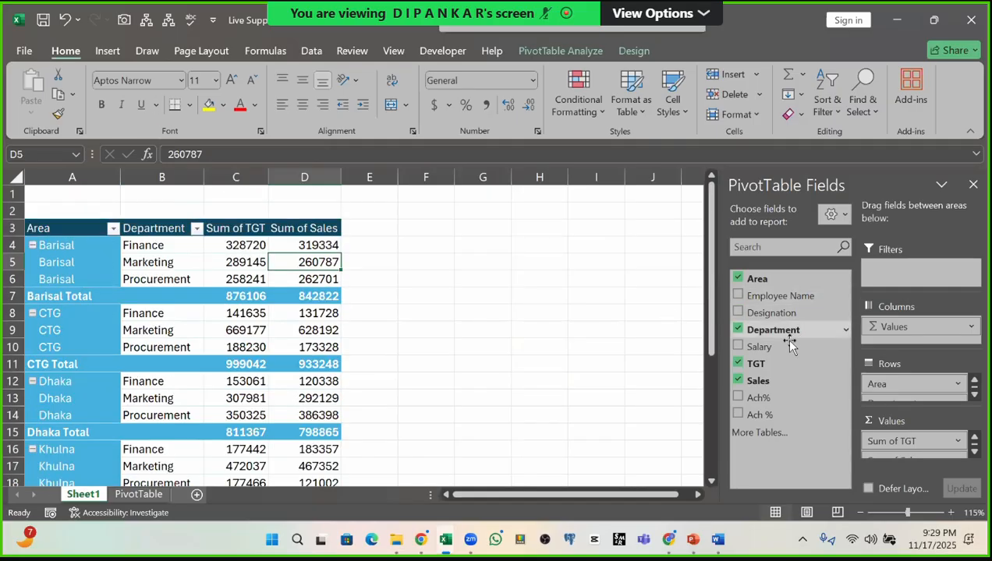
Step: Try the PivotTable without the Department field to view area-level figures, and add Department back
left_click(738, 330)
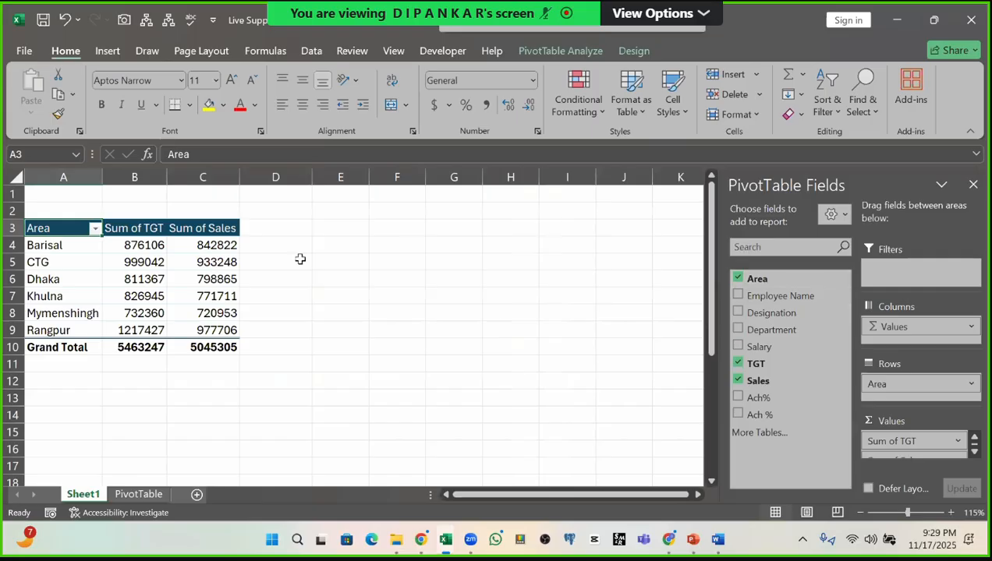
left_click_drag(140, 244, 235, 336)
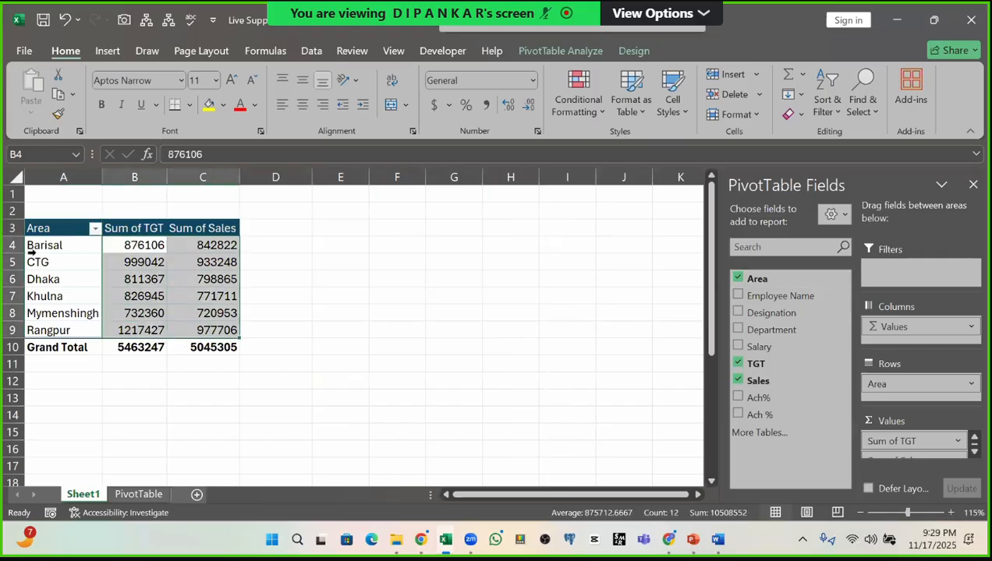
left_click_drag(39, 248, 54, 331)
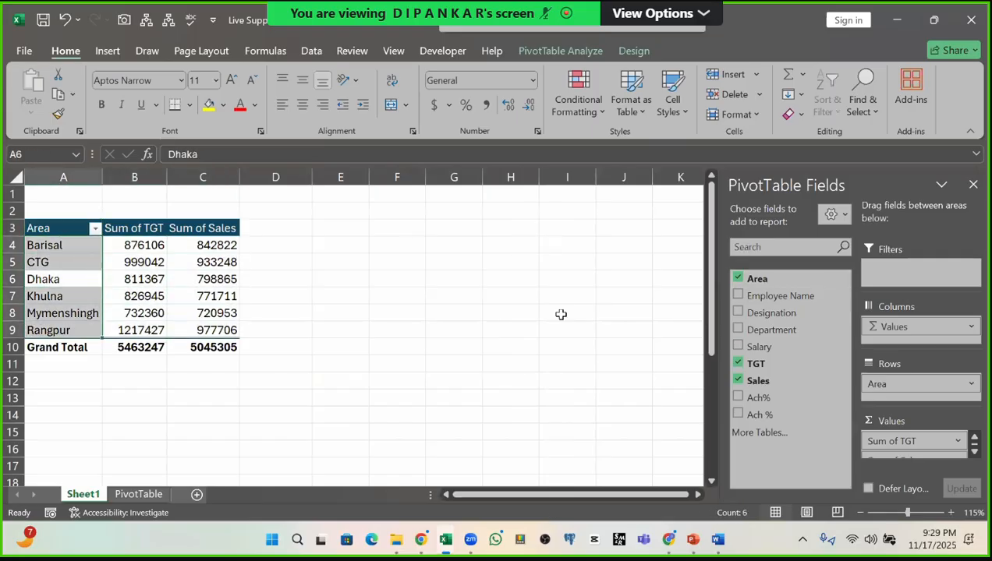
left_click(738, 331)
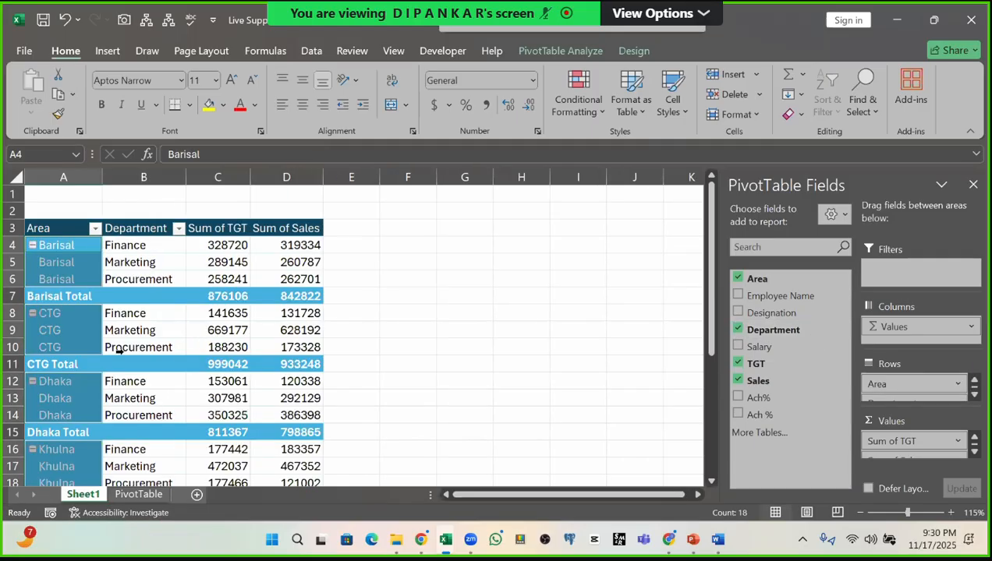
scroll(125, 352, "down", 5)
scroll(215, 339, "up", 5)
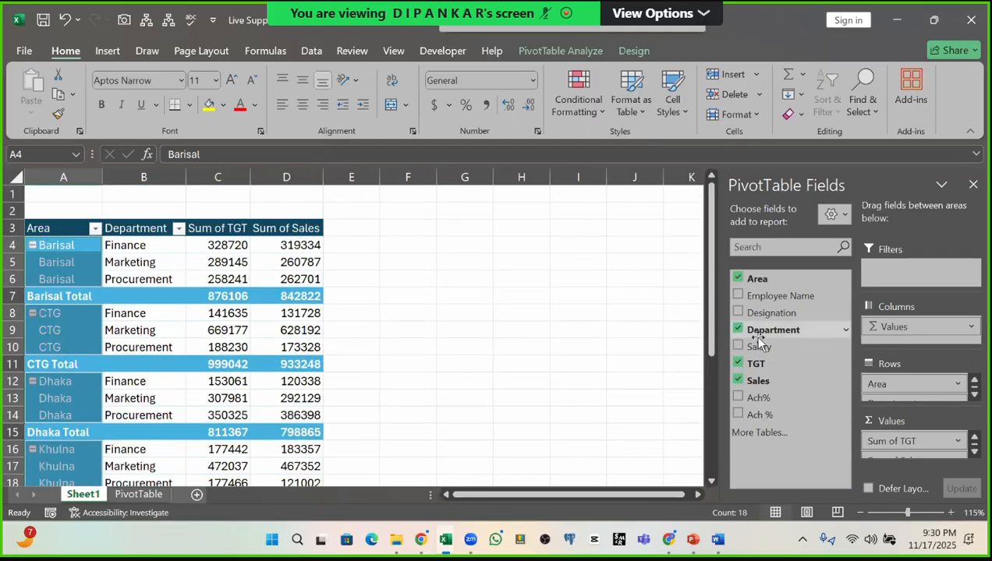
Step: Remove the Department field from the PivotTable so TGT and Sales are summarized by Area only
left_click(739, 329)
left_click(144, 262)
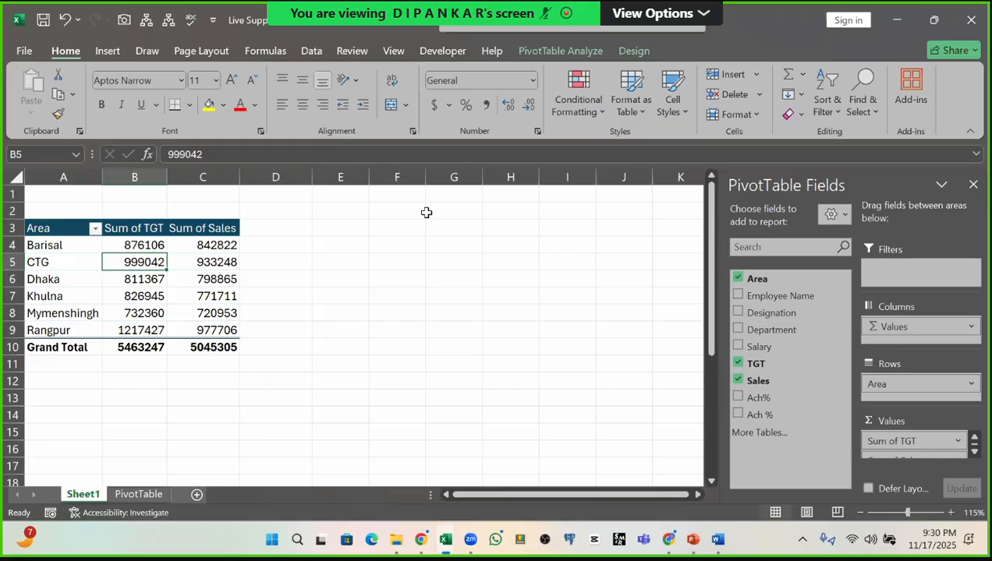
key("Up")
key("Right")
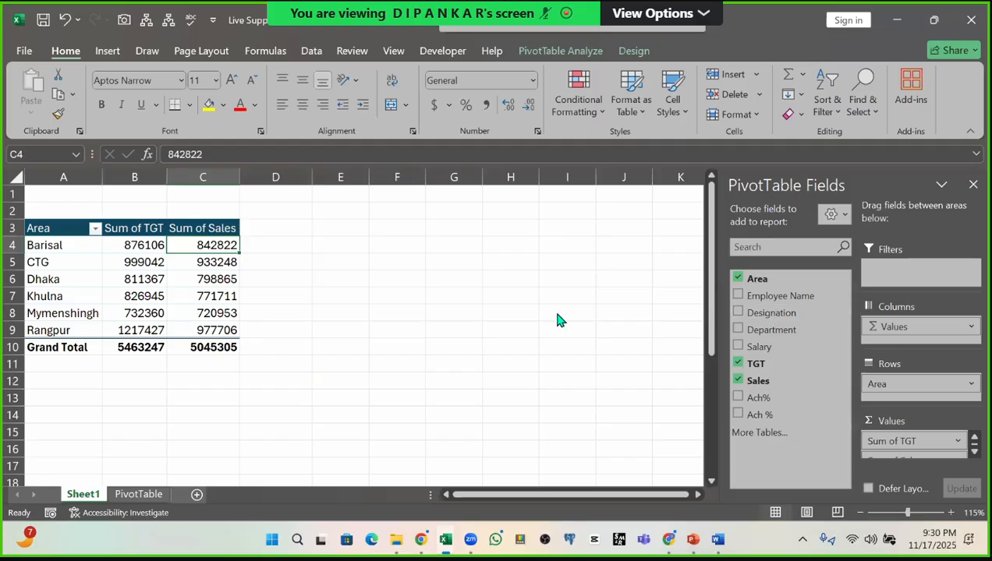
Step: Clear the Department and Area filters from the source data on the PivotTable sheet
left_click(139, 494)
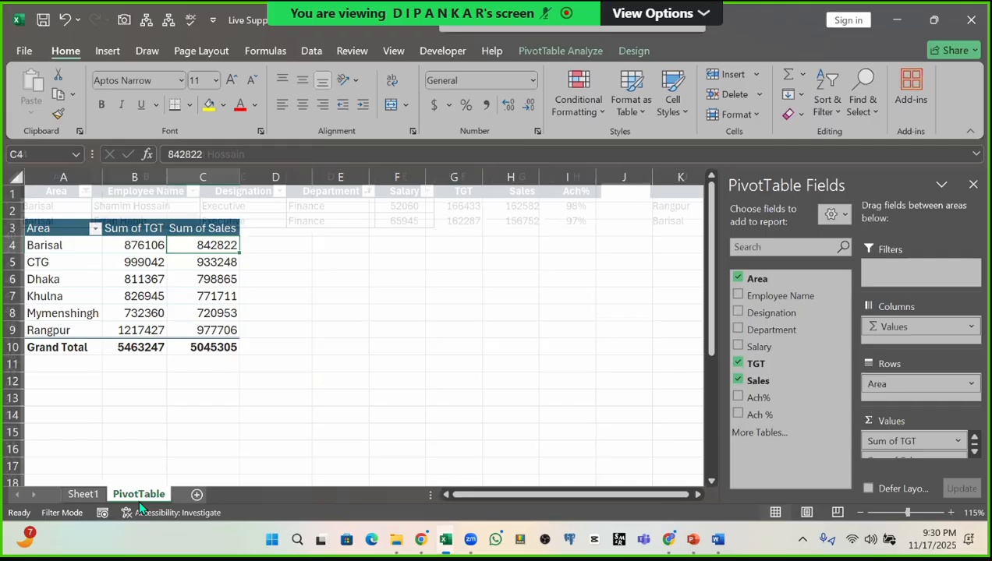
left_click(367, 191)
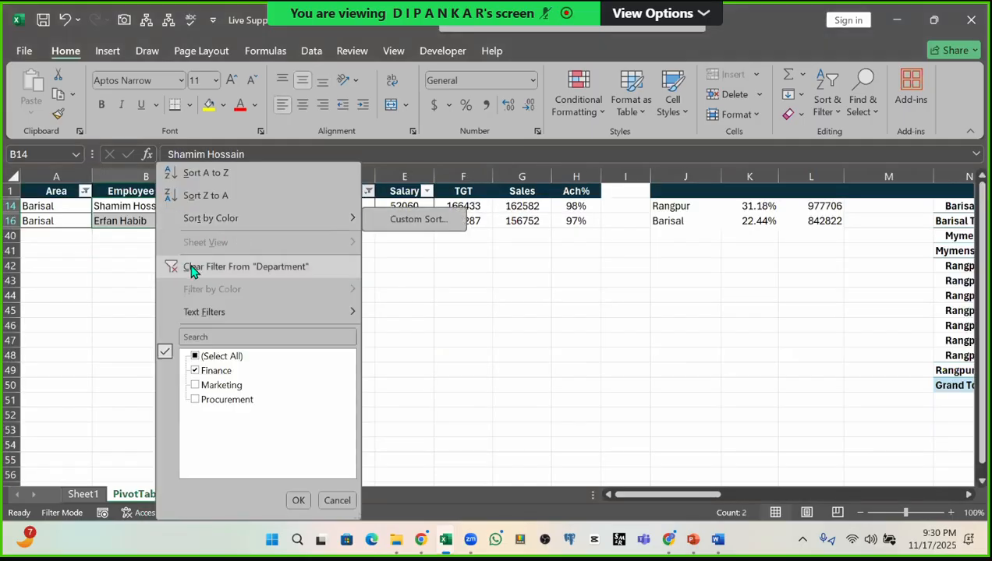
left_click(193, 267)
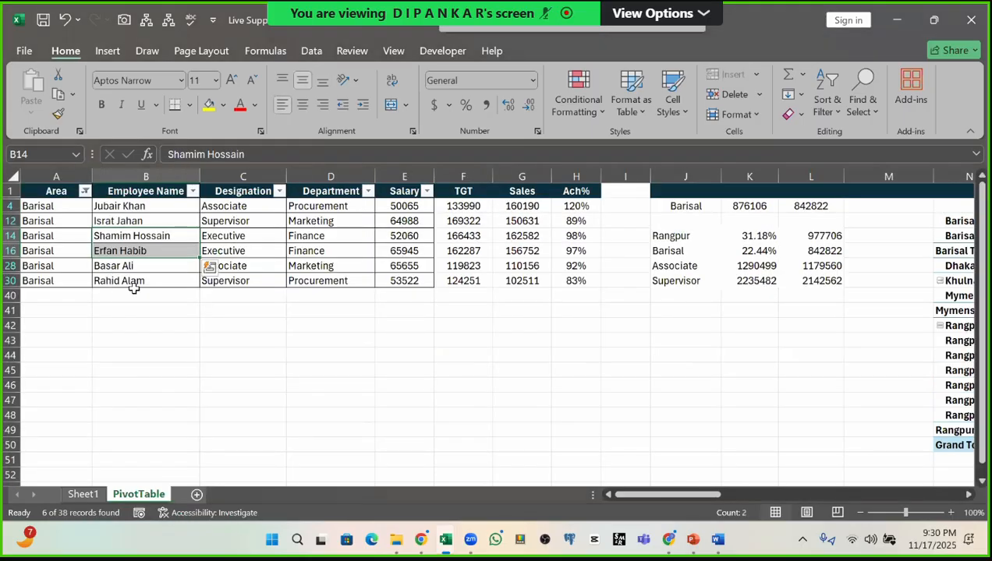
left_click(85, 191)
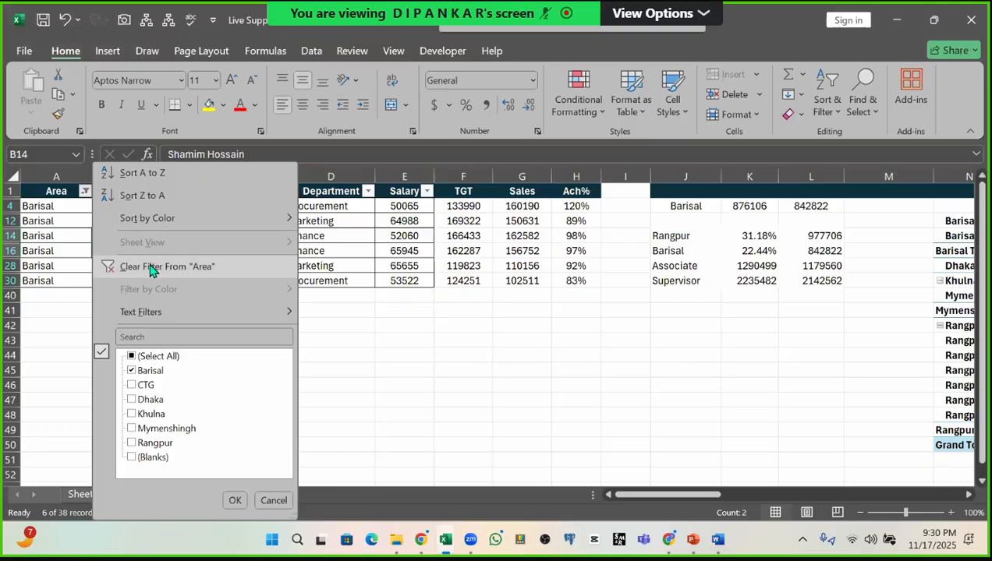
Step: Examine how the source data's Ach% column is calculated from Sales and TGT for each employee
left_click_drag(576, 205, 563, 447)
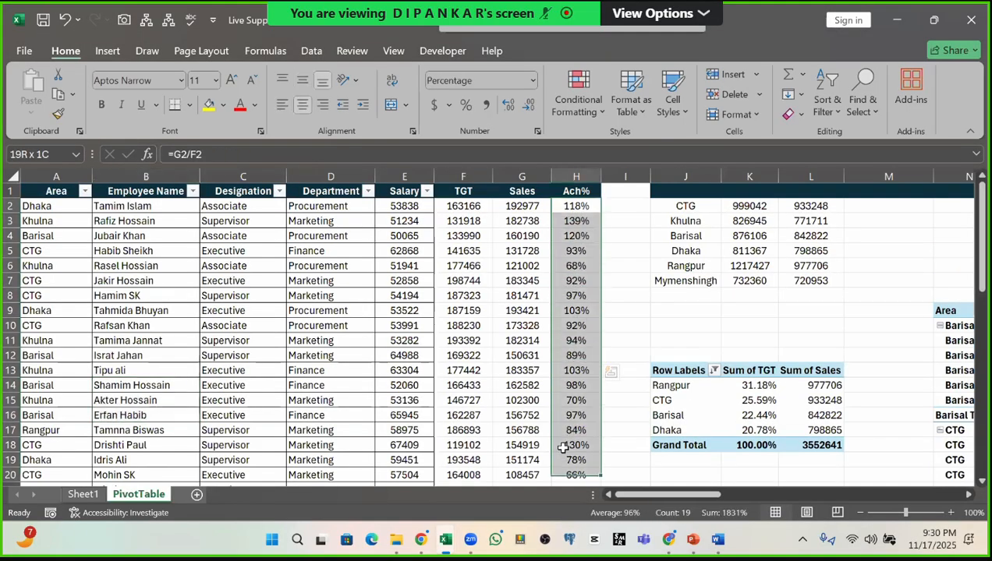
left_click(461, 207)
left_click(522, 205)
left_click(577, 207)
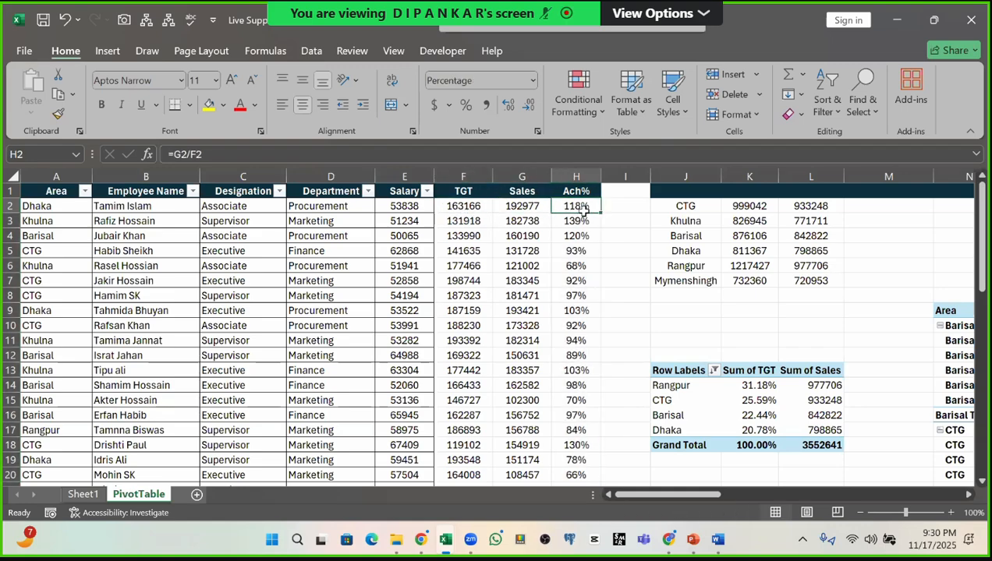
left_click_drag(582, 208, 577, 445)
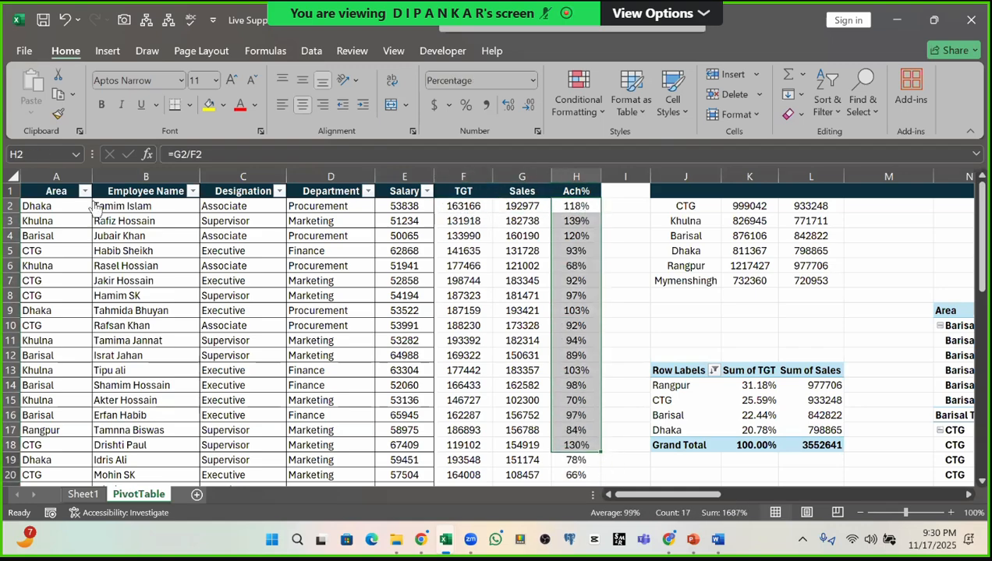
left_click_drag(112, 206, 577, 207)
left_click(577, 207)
left_click_drag(109, 222, 580, 221)
left_click(575, 223)
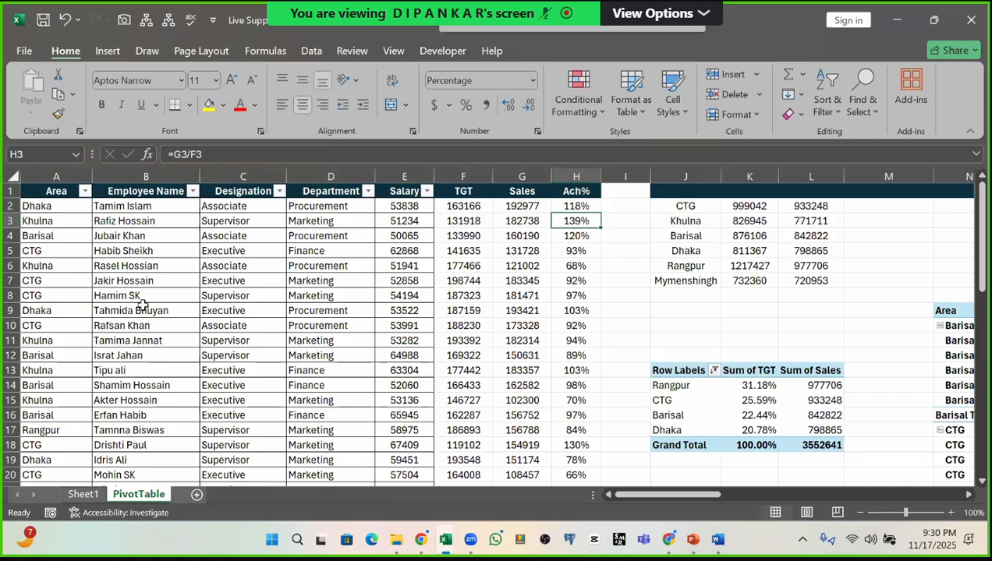
Step: Compare the Barisal area's Sum of TGT and Sum of Sales in the PivotTable on Sheet1
left_click(82, 494)
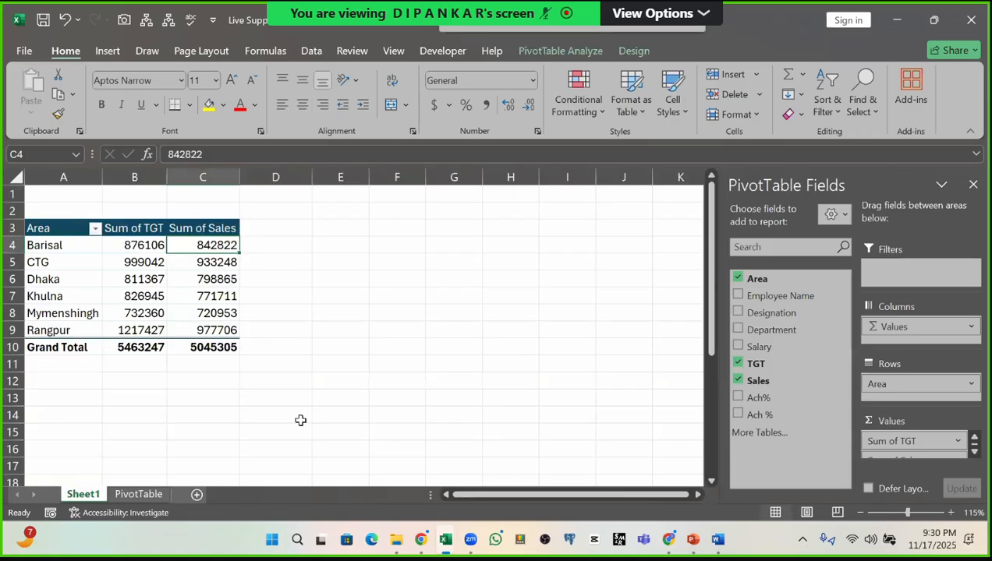
left_click(143, 248)
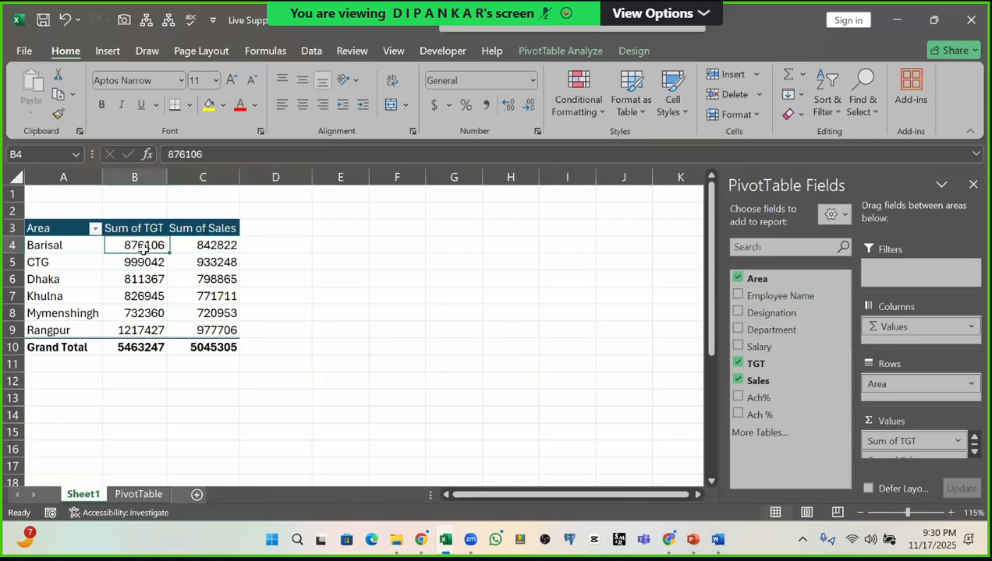
mouse_move(144, 249)
left_click_drag(147, 248, 204, 245)
left_click(260, 246)
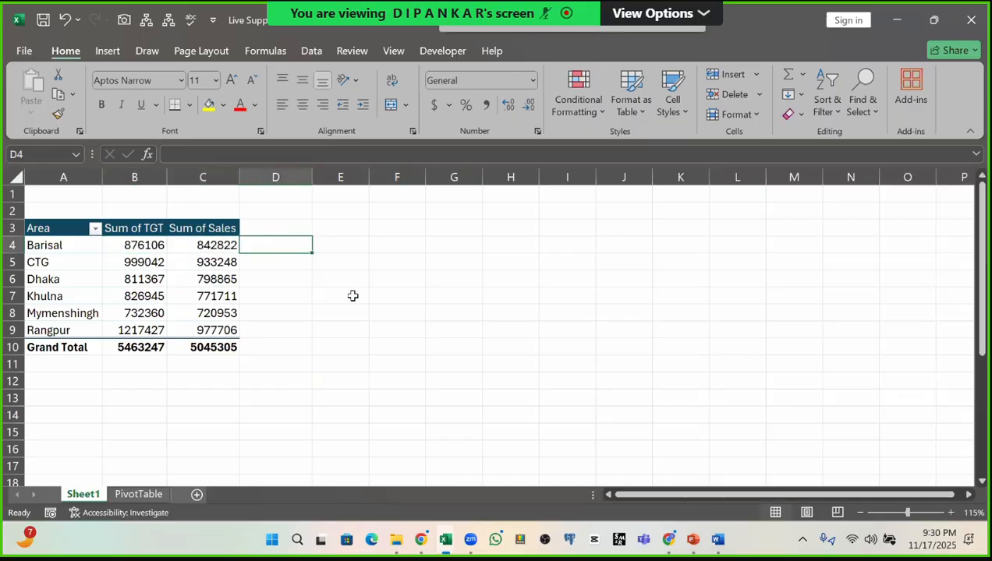
Step: Calculate Barisal's achievement in cell F4 as its Sum of Sales divided by its Sum of TGT, formatted as a percentage
left_click(398, 247)
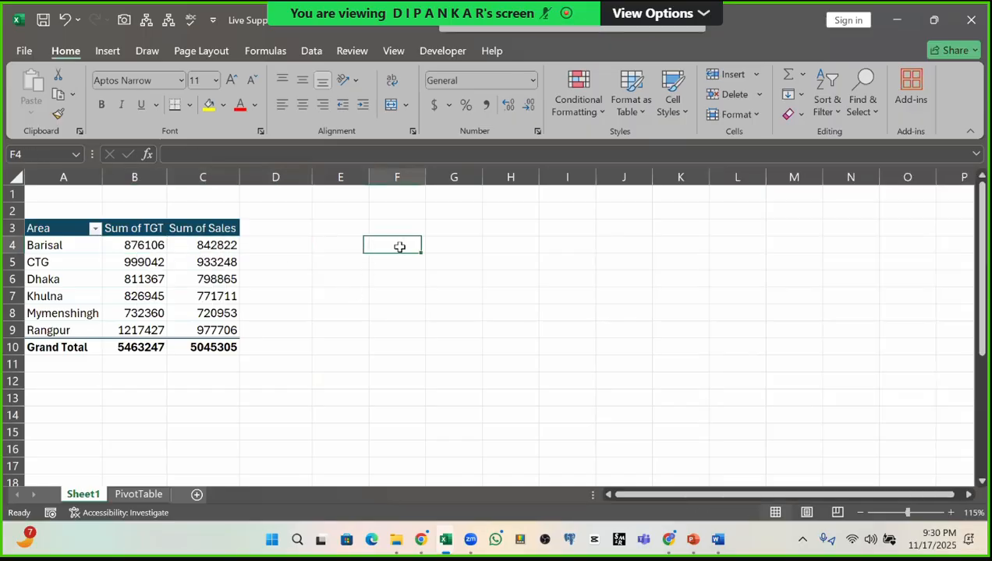
type("=")
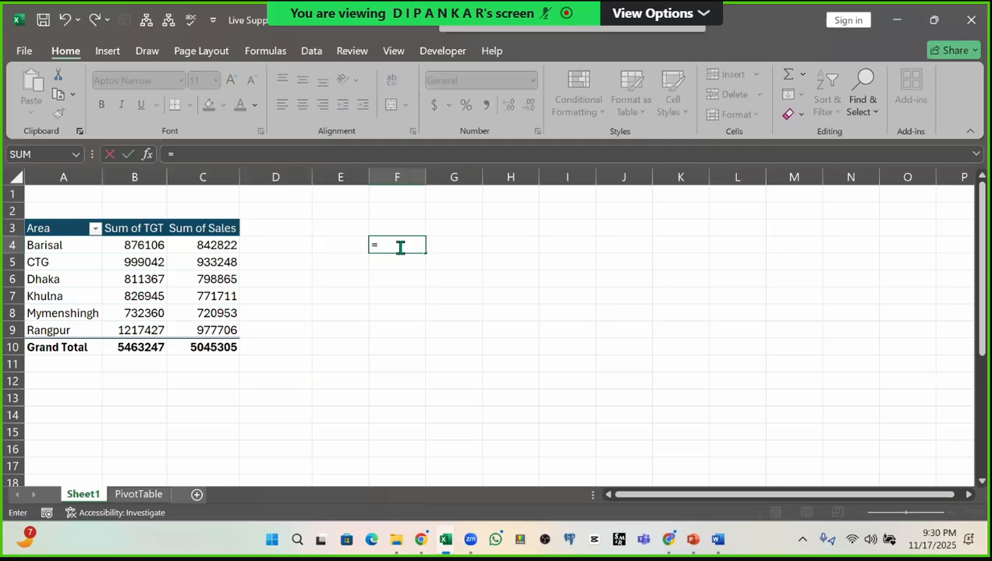
left_click(215, 245)
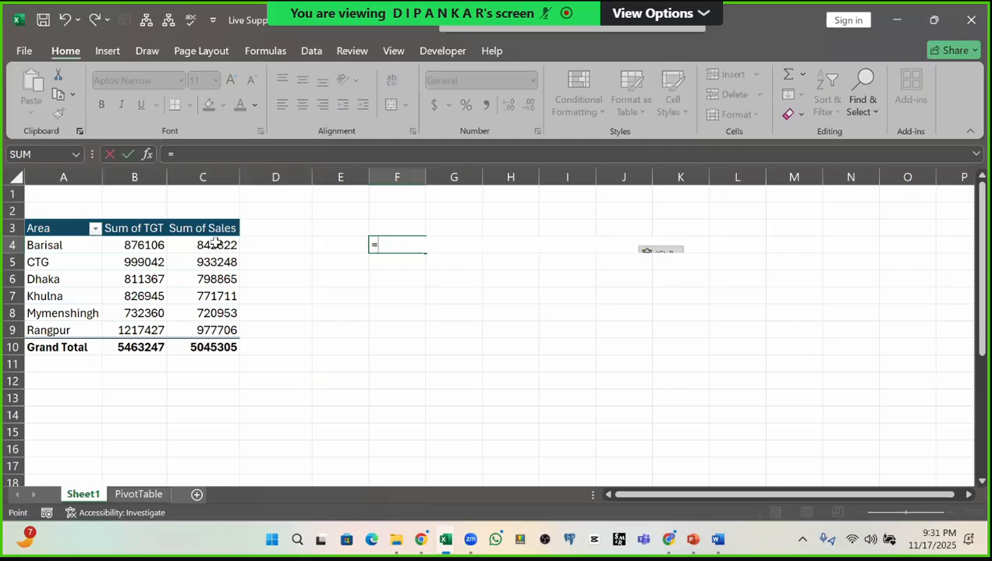
type("/")
left_click(144, 245)
key("Return")
left_click(397, 245)
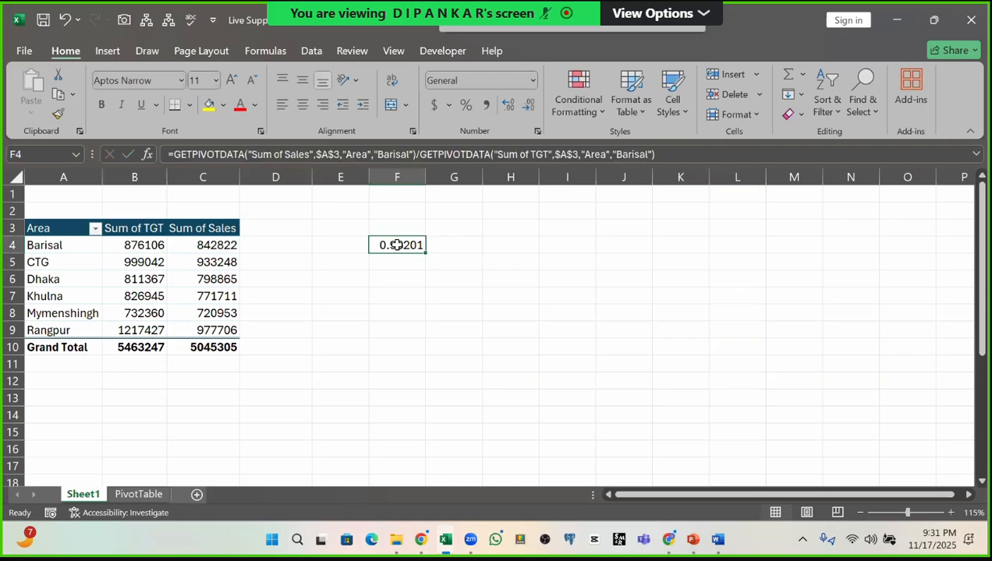
key("ctrl+shift+5")
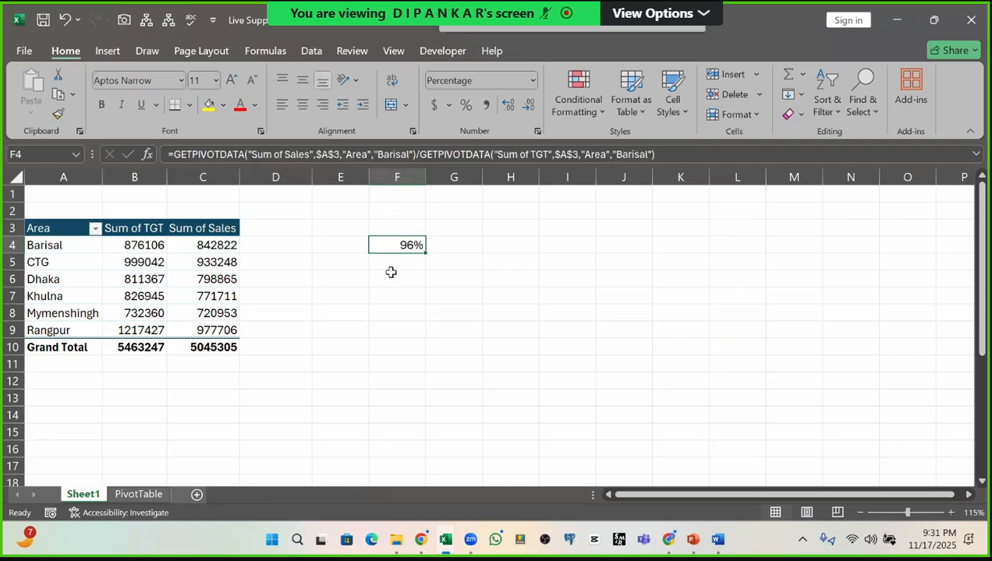
left_click(137, 495)
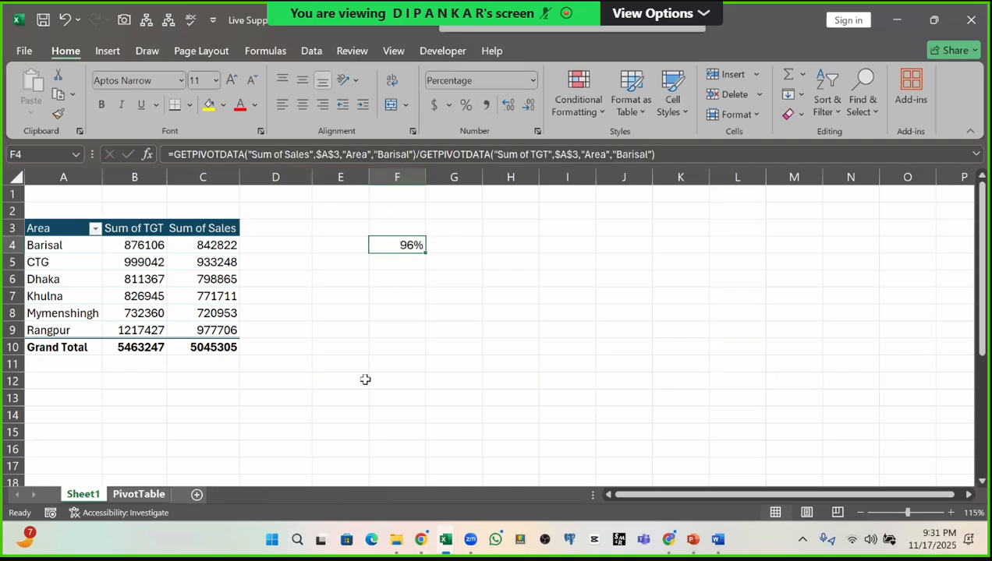
left_click(83, 495)
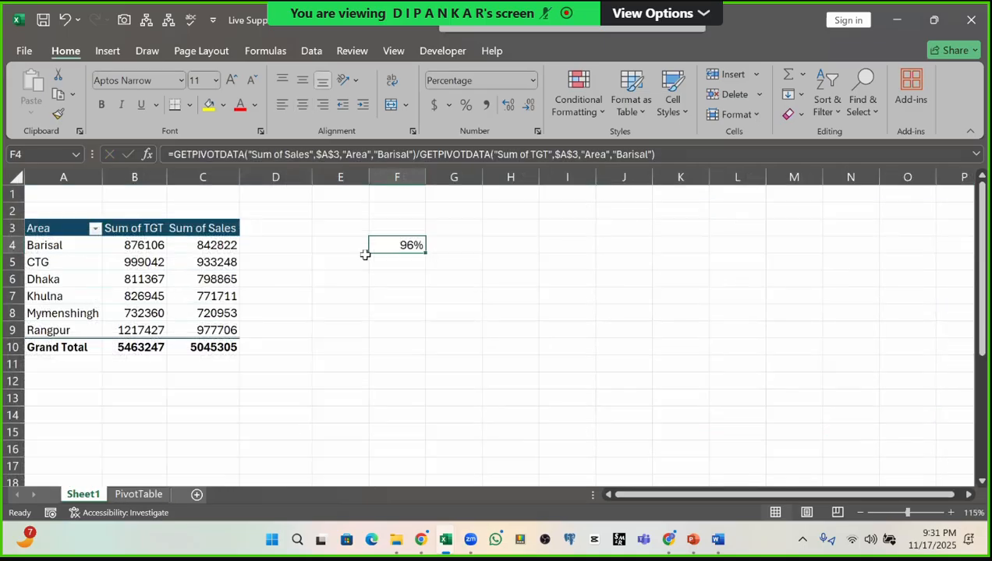
left_click(134, 245)
left_click_drag(136, 247, 207, 245)
left_click(257, 246)
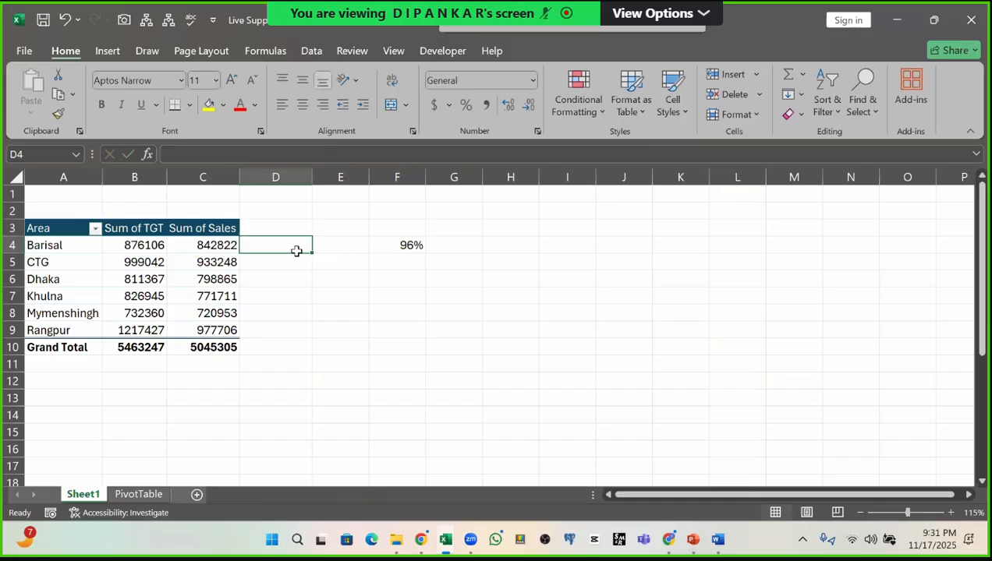
Step: Add the Ach% field to the PivotTable values and format the Sum of Ach% column, including the grand total, as percentages
left_click(214, 245)
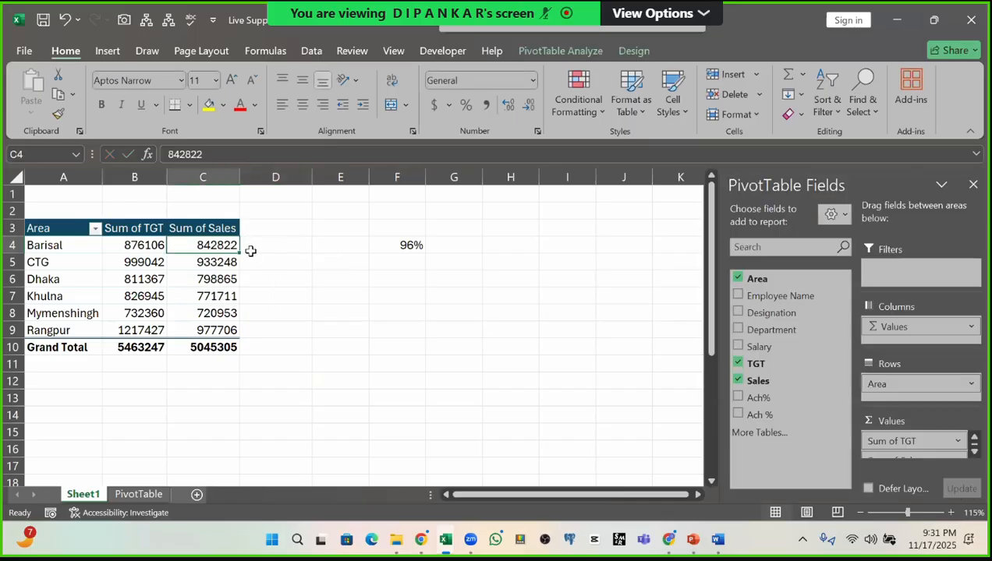
left_click(217, 261)
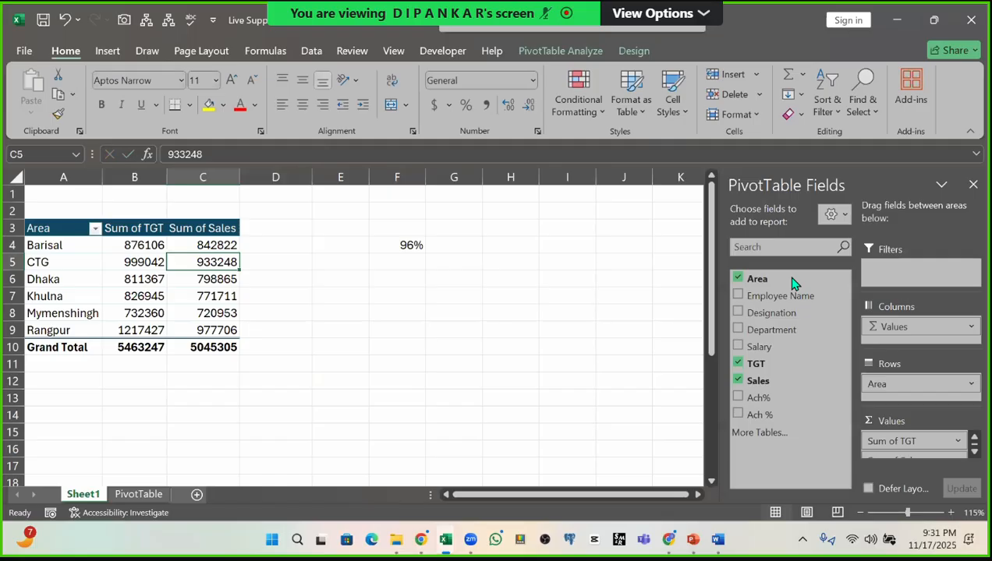
left_click(739, 399)
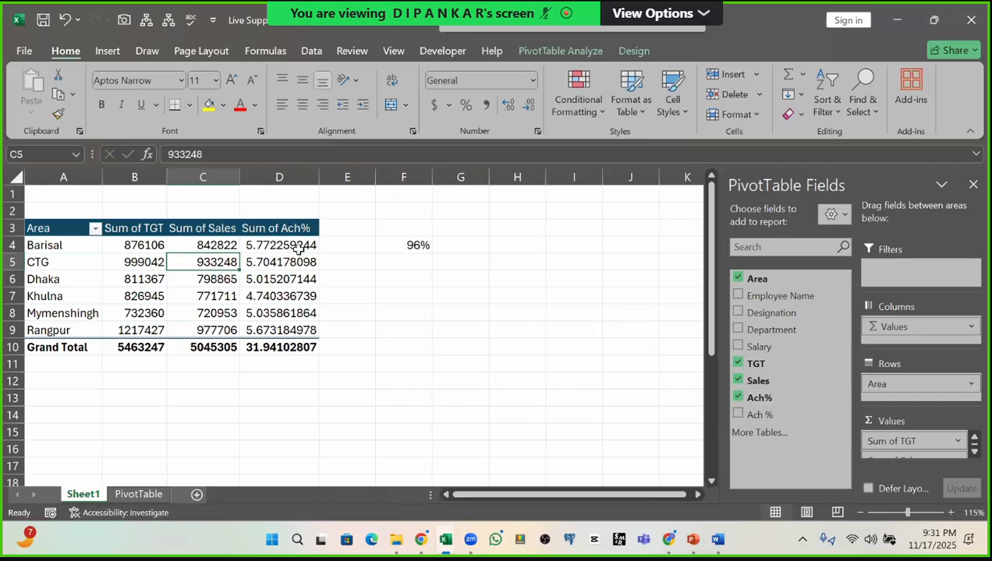
left_click_drag(293, 247, 290, 344)
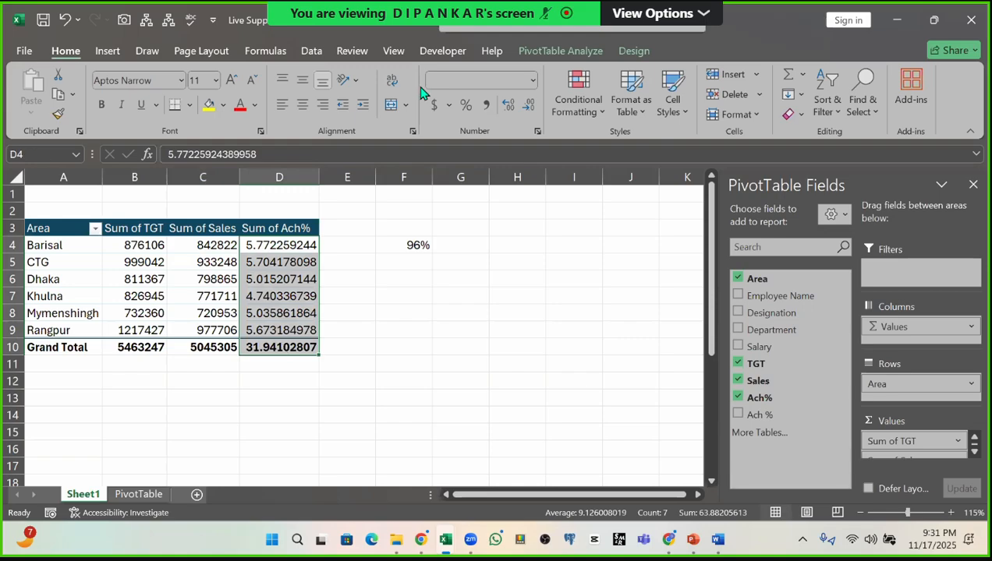
left_click(466, 104)
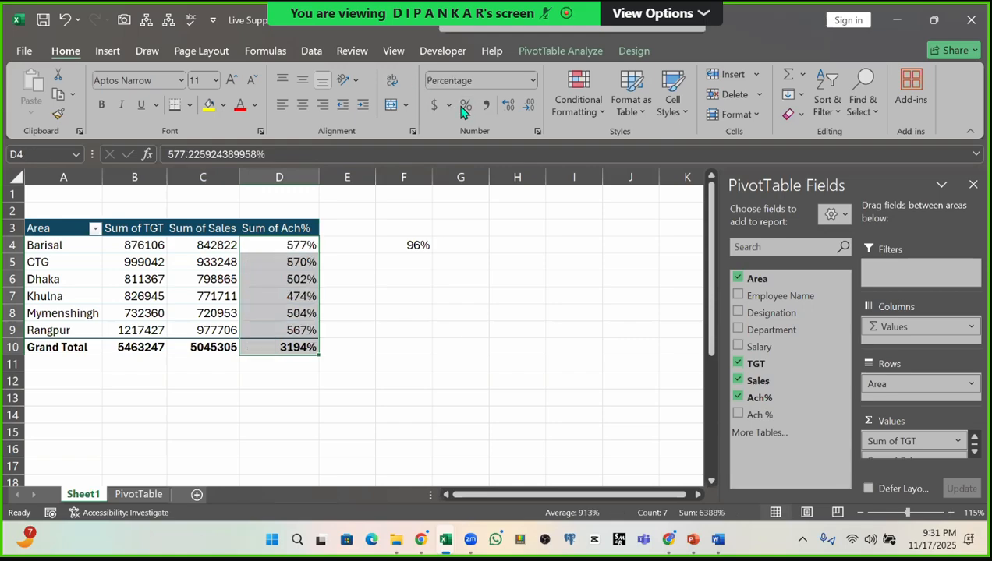
Step: Compare Barisal's Sum of TGT, Sum of Sales and Sum of Ach% in the PivotTable with the achievement formula in F4
left_click(287, 280)
left_click_drag(151, 247, 234, 245)
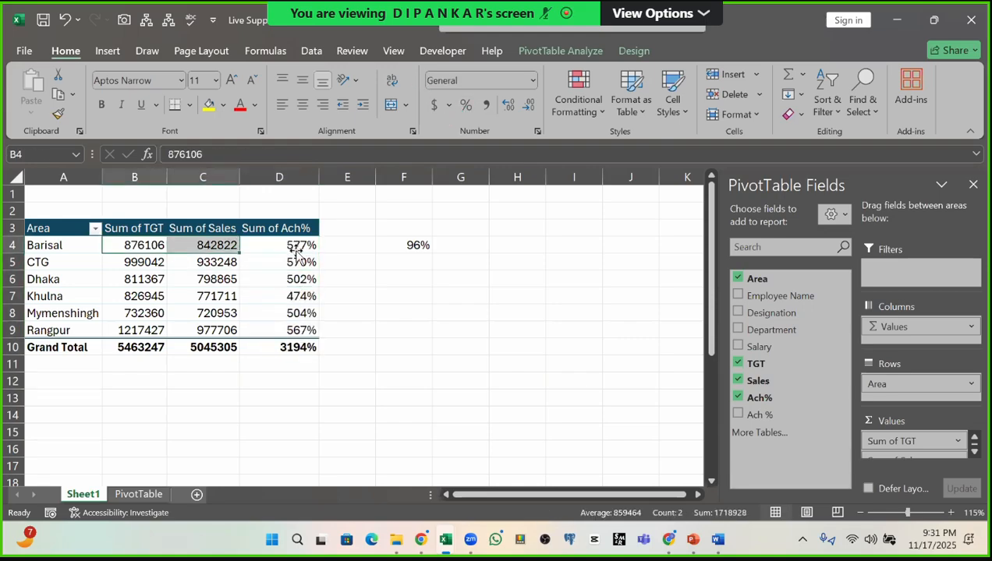
left_click(290, 246)
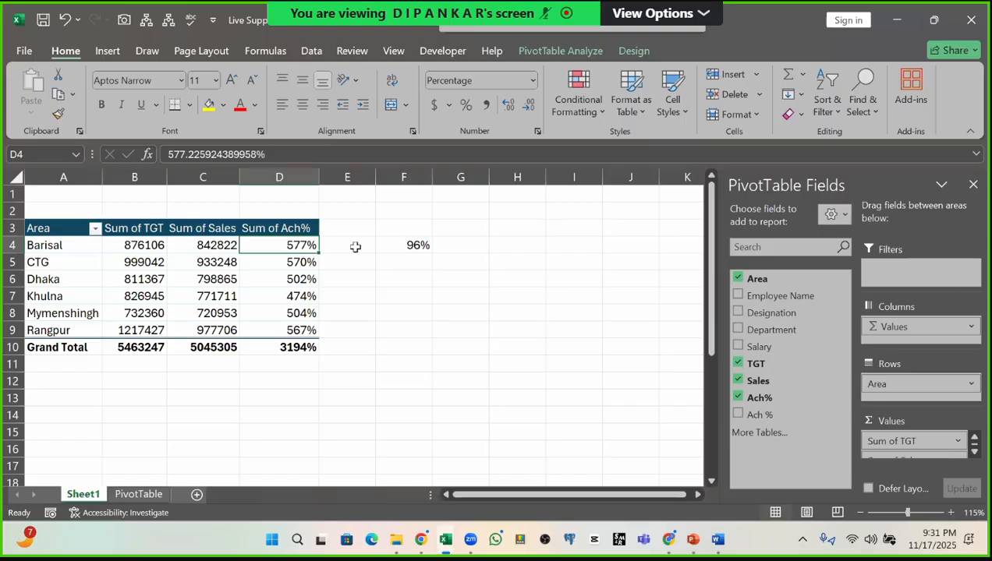
mouse_move(305, 245)
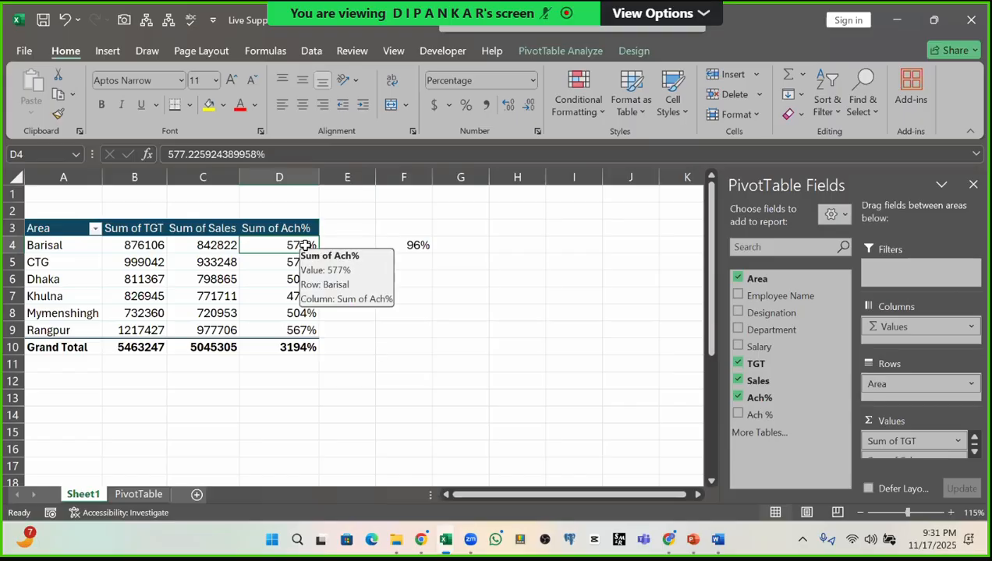
left_click_drag(106, 247, 250, 252)
left_click(411, 245)
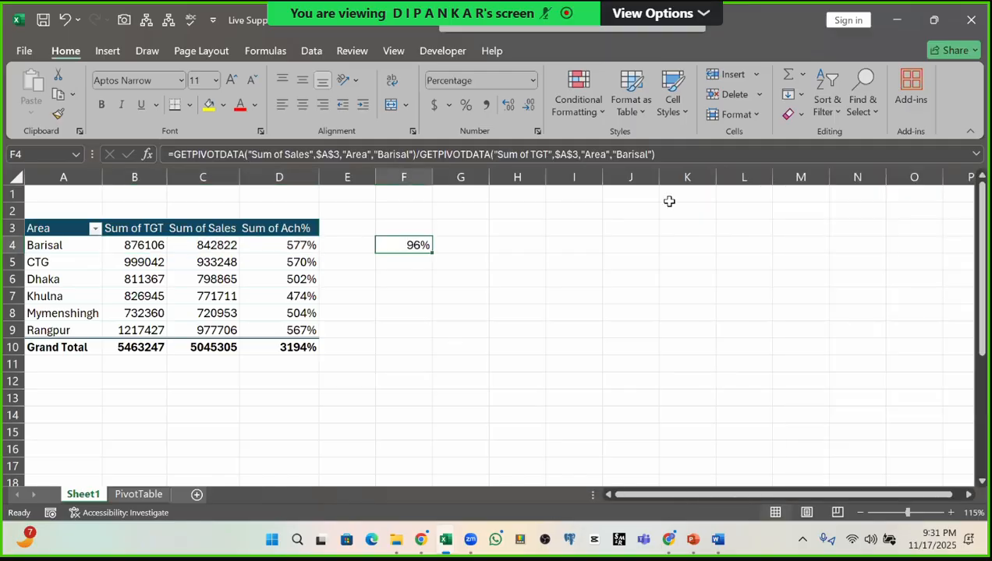
left_click(288, 246)
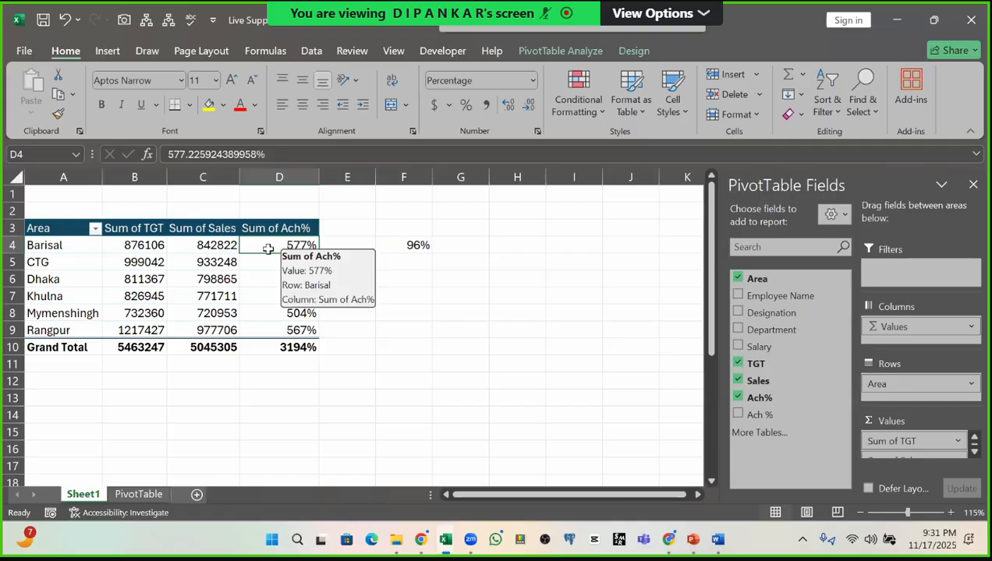
left_click(415, 245)
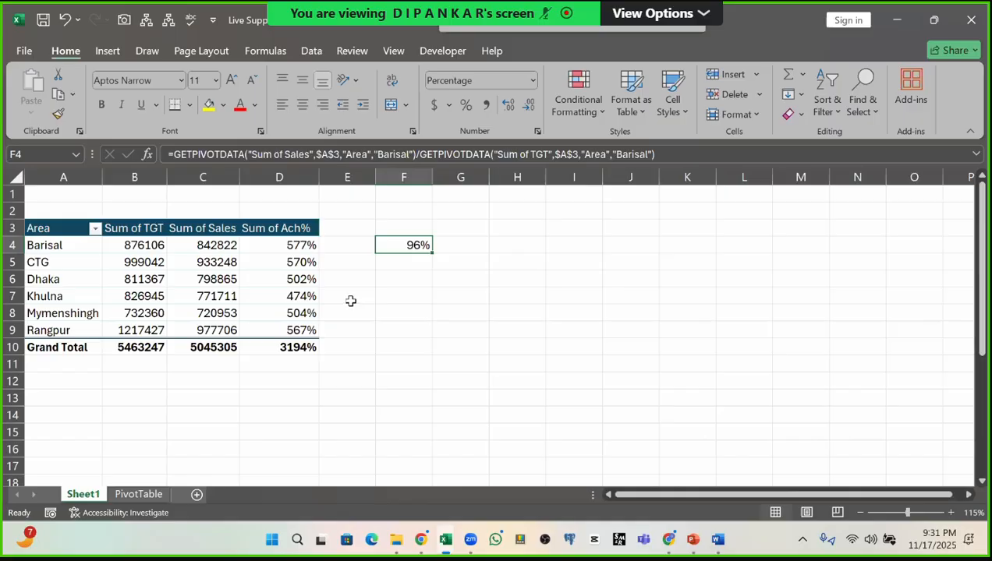
left_click(148, 250)
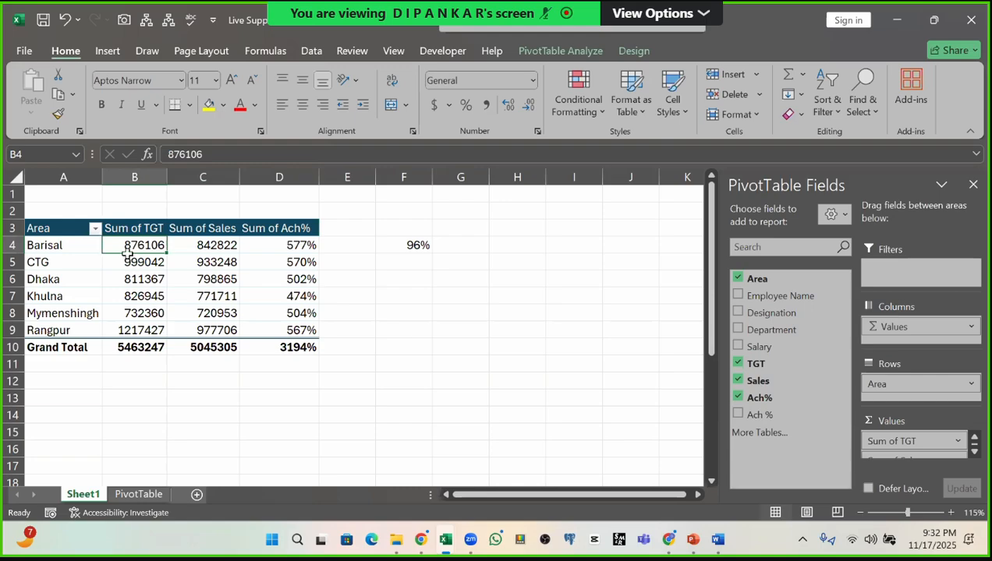
mouse_move(142, 251)
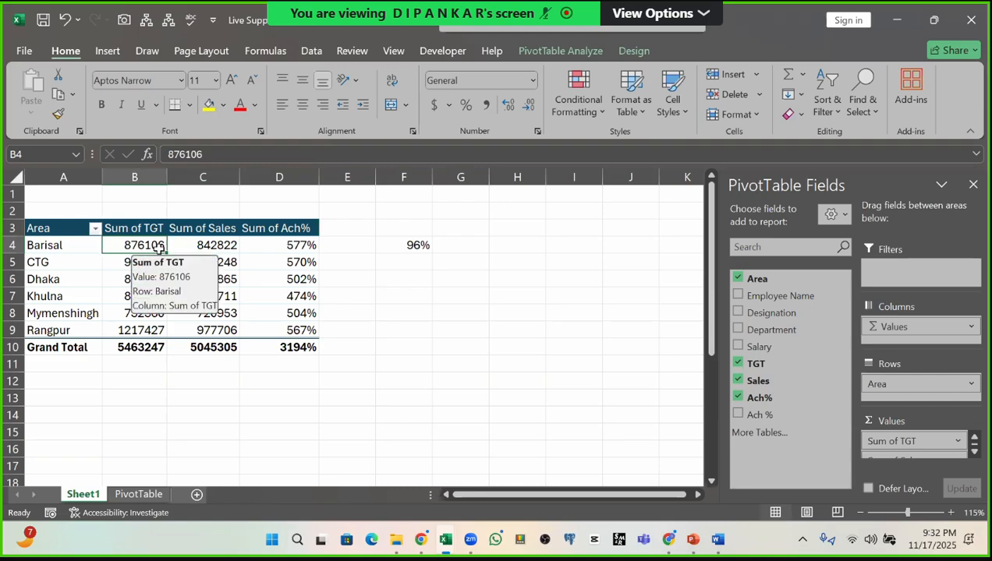
left_click(201, 247)
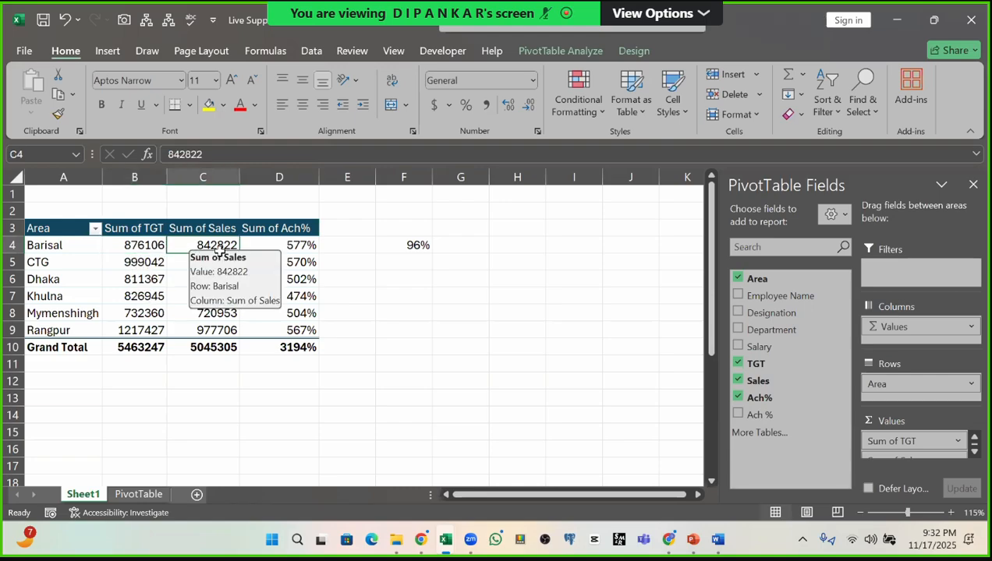
left_click(159, 245)
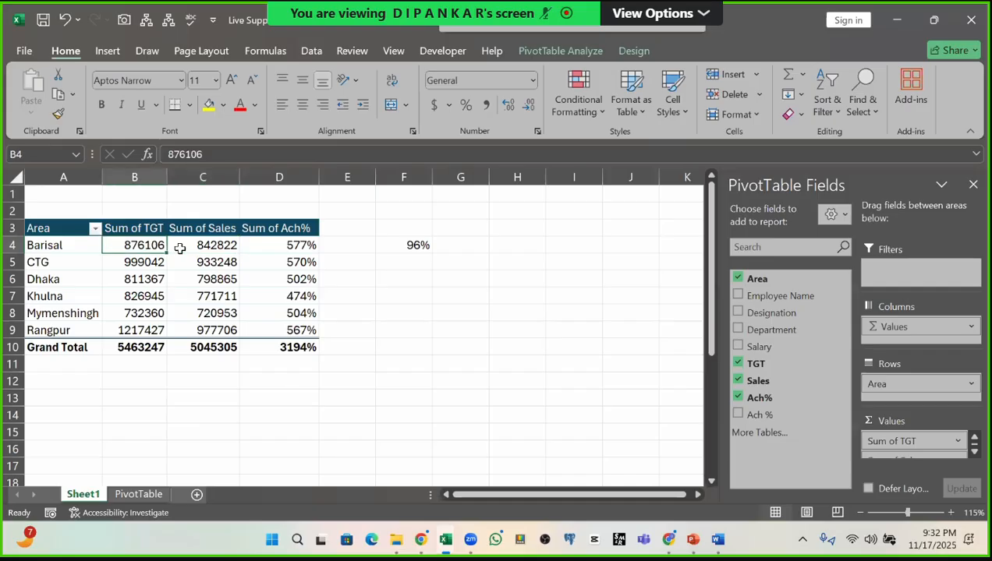
left_click(205, 246)
left_click(134, 248)
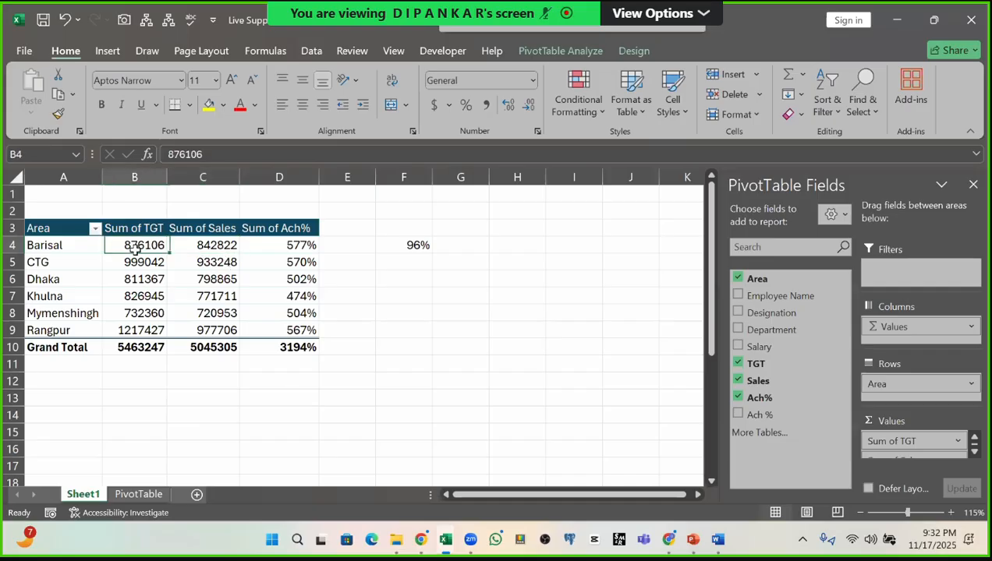
left_click(205, 247)
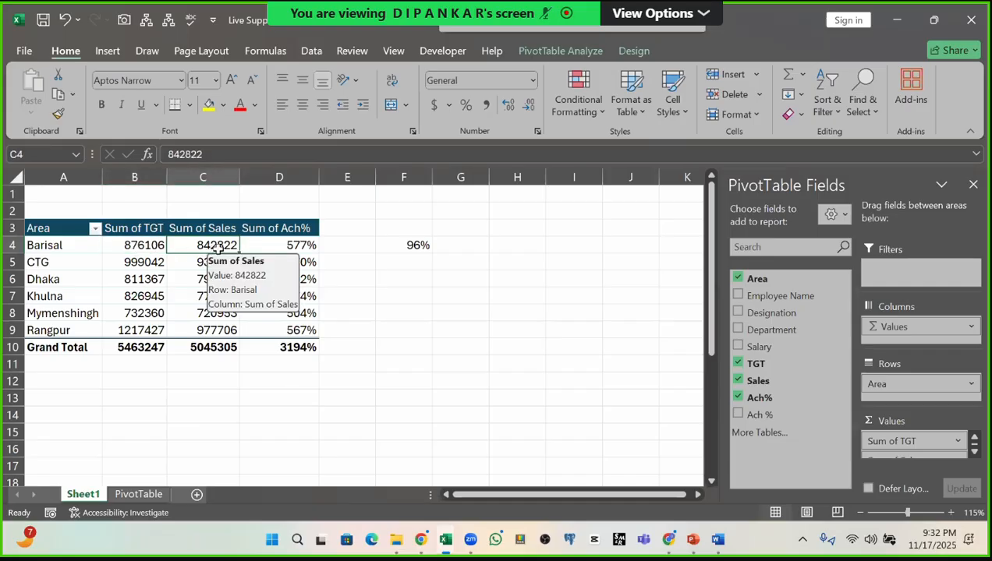
left_click(282, 245)
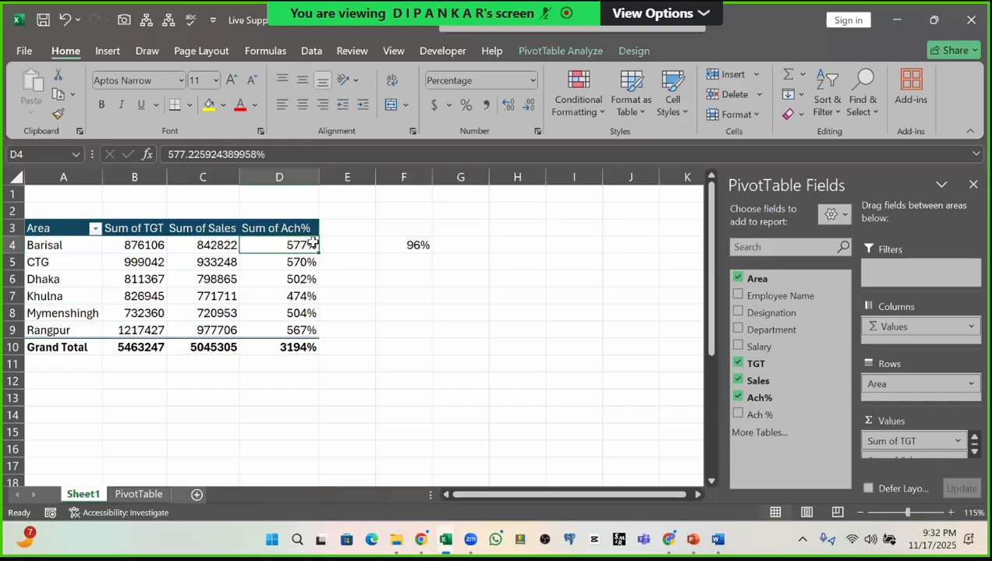
left_click(414, 246)
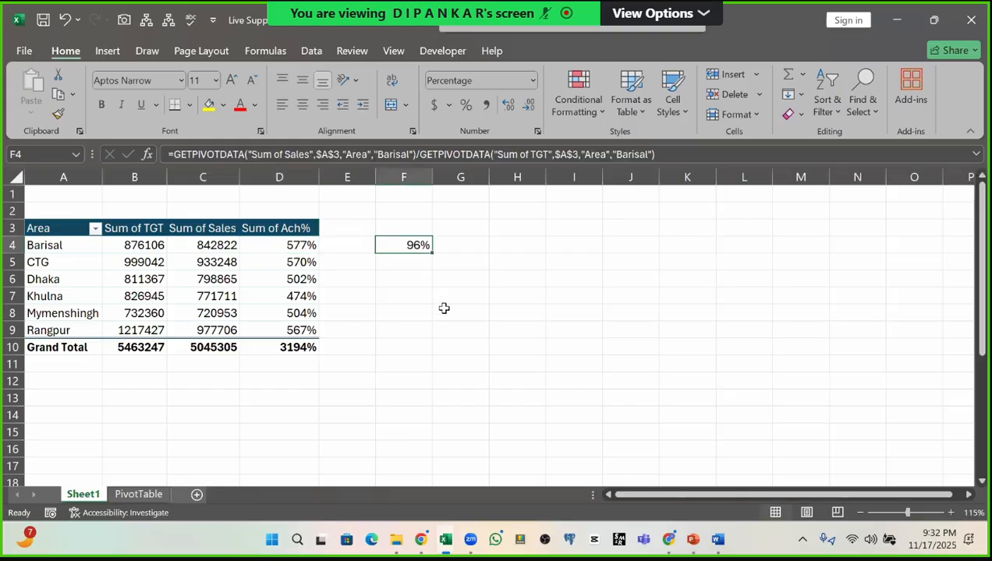
left_click(290, 243)
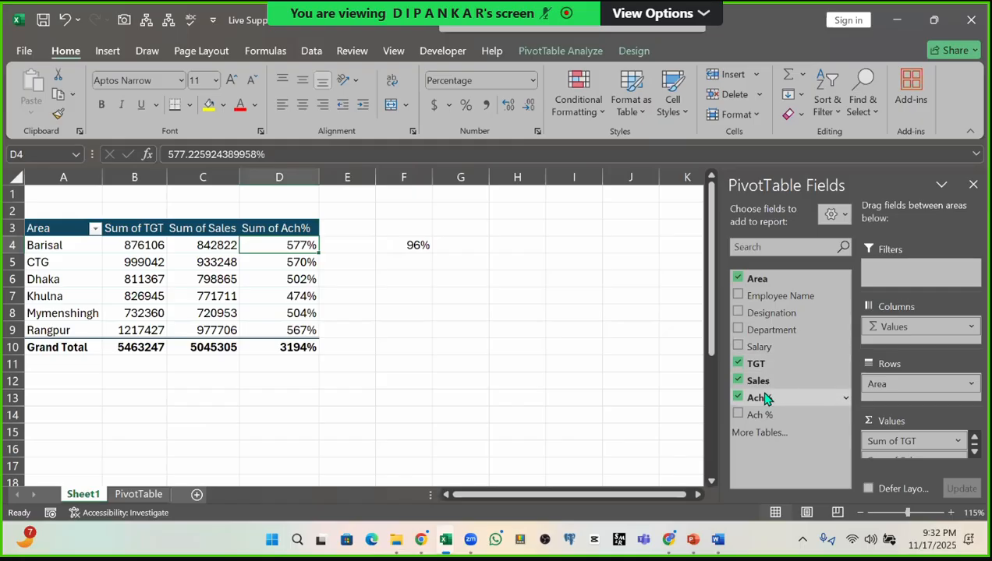
Step: Filter the source data on the PivotTable sheet to show only the Barisal area
left_click(137, 495)
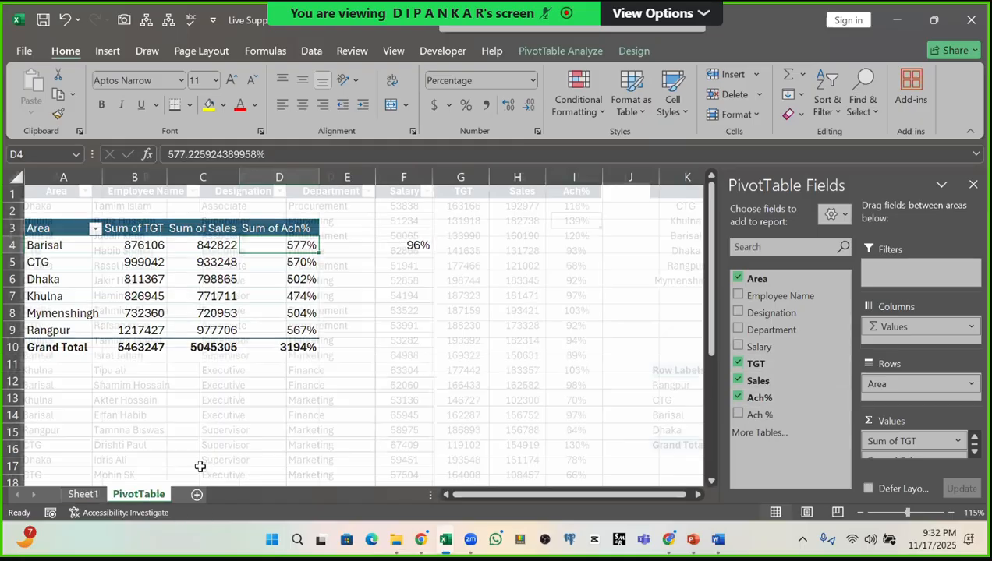
left_click_drag(576, 205, 575, 251)
left_click_drag(559, 347, 577, 373)
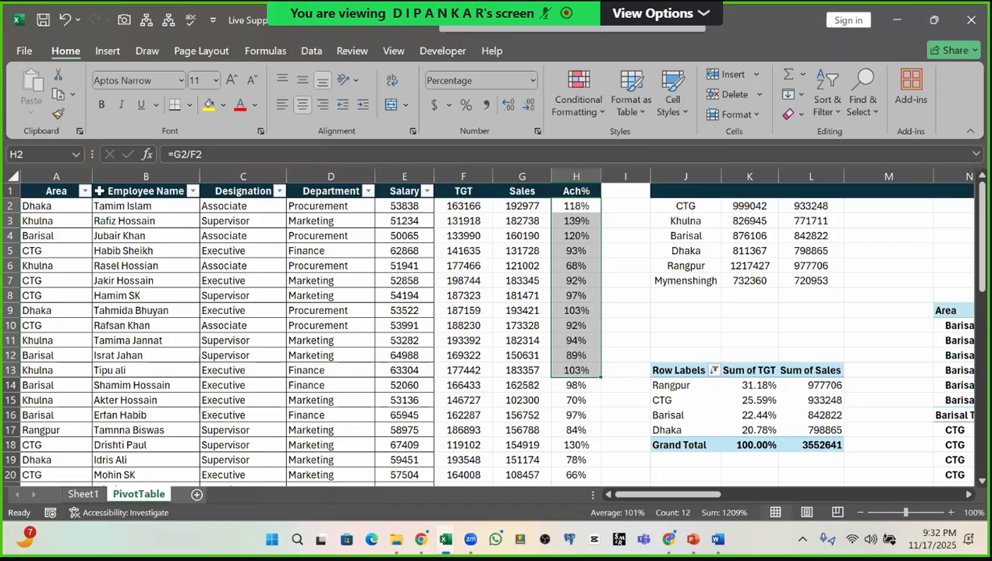
left_click(85, 191)
left_click(141, 356)
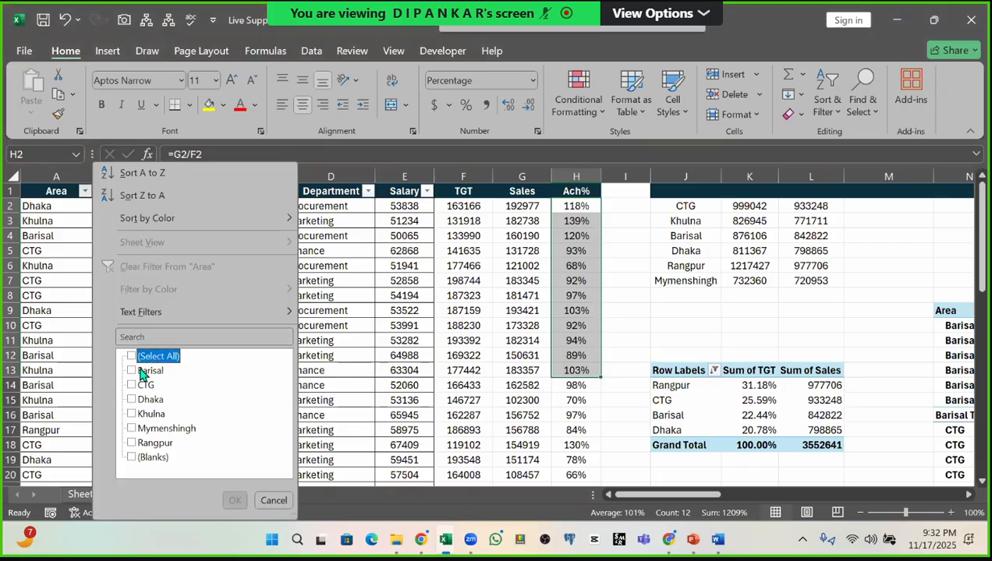
left_click(144, 371)
left_click(235, 500)
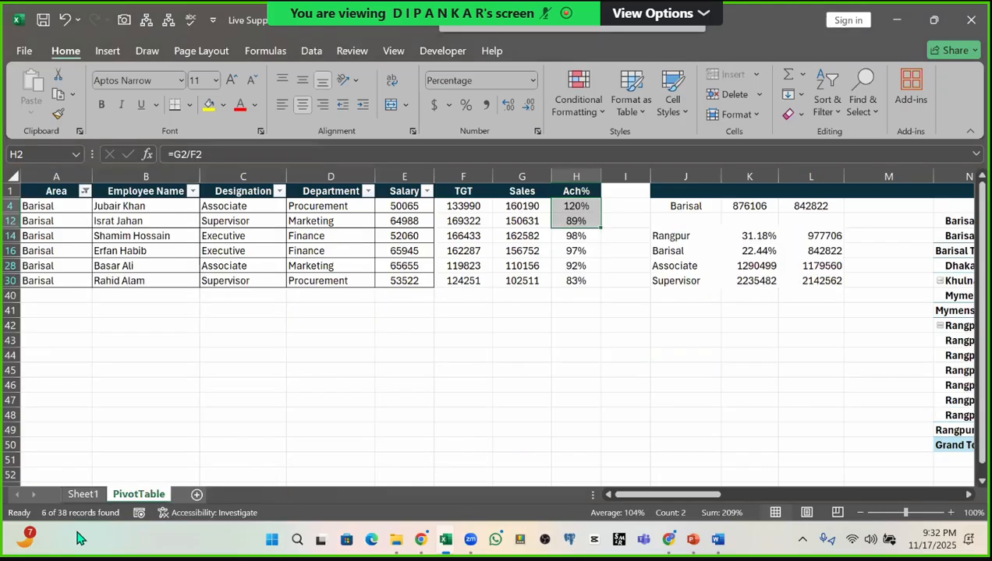
Step: Check the sum of the Barisal employees' Ach% values in the filtered source data against the PivotTable on Sheet1
left_click(82, 494)
left_click(125, 496)
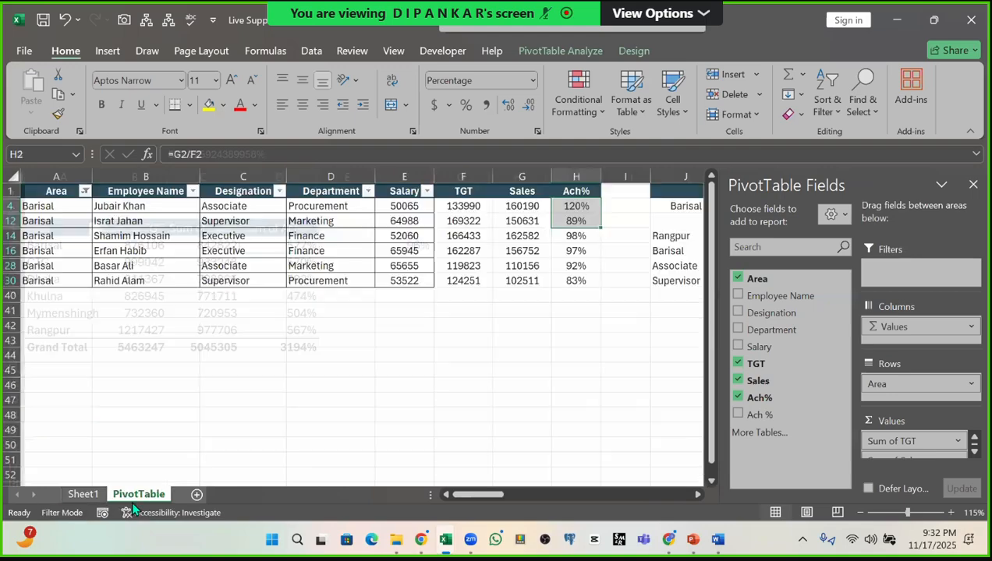
left_click_drag(574, 207, 578, 282)
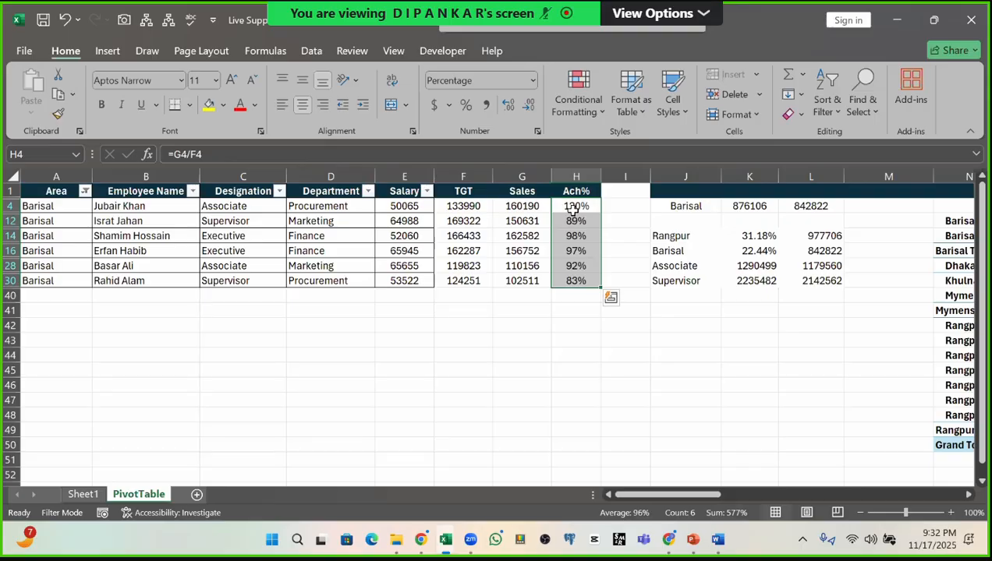
left_click_drag(574, 209, 581, 284)
left_click_drag(575, 207, 573, 279)
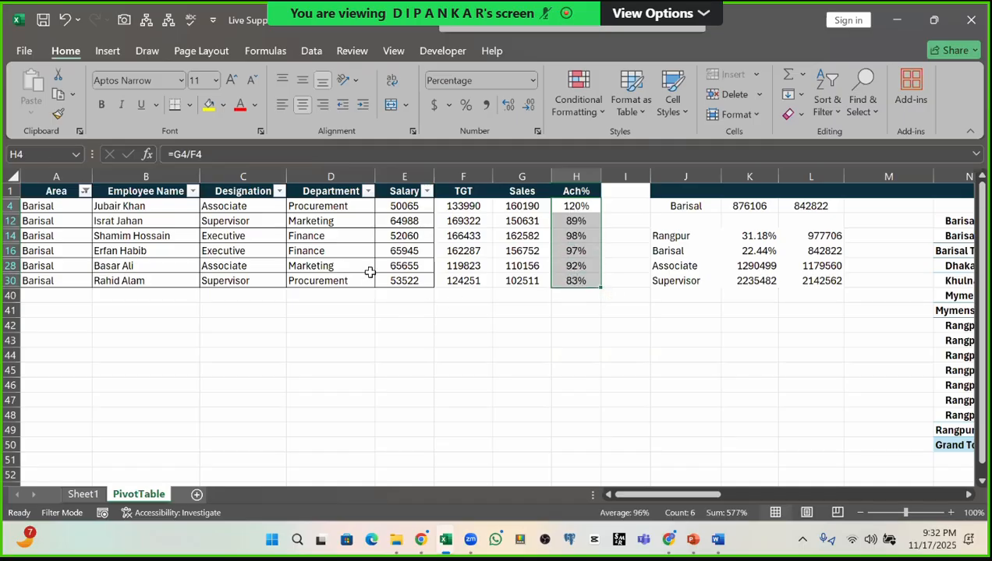
Step: Check the totals of the Barisal employees' TGT, Sales and Ach% columns in the filtered source data
left_click_drag(461, 208, 459, 287)
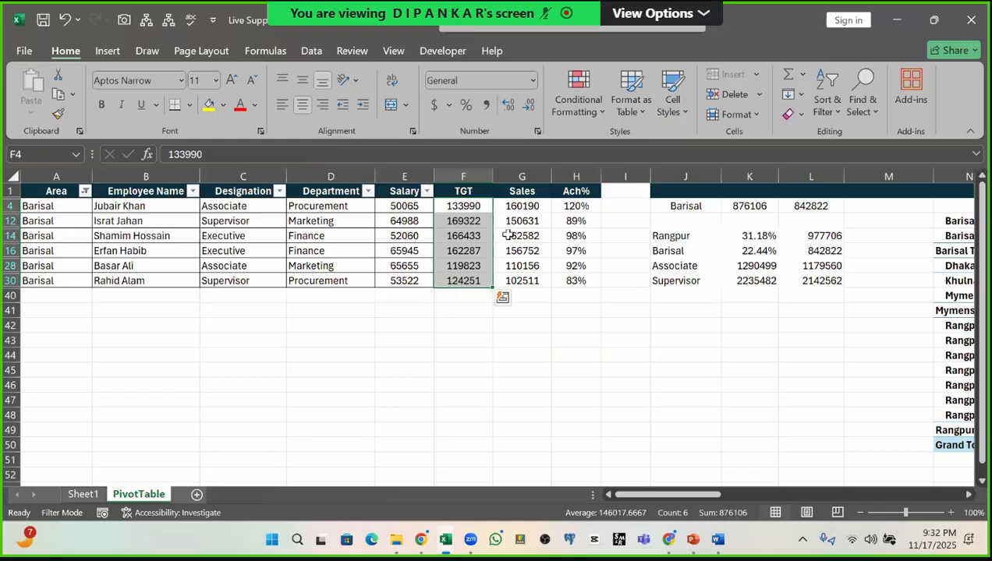
left_click_drag(522, 206, 549, 290)
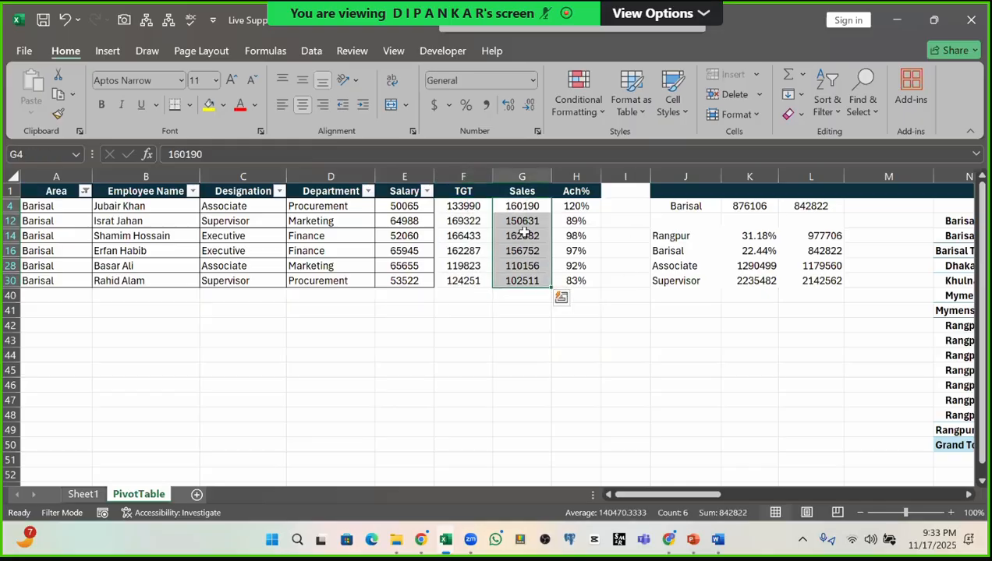
left_click(573, 206)
left_click_drag(575, 206, 579, 282)
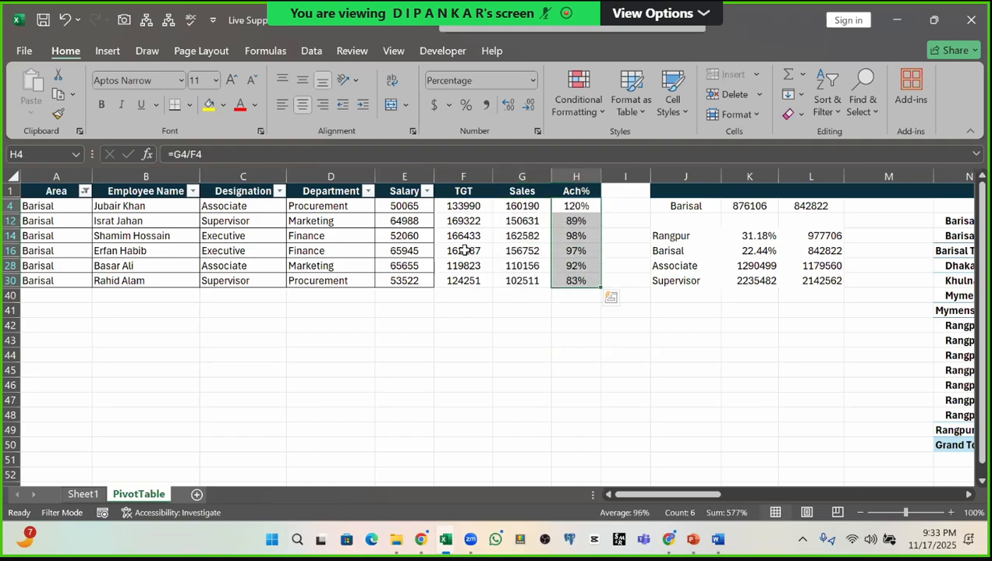
left_click_drag(463, 206, 462, 288)
left_click_drag(521, 206, 535, 287)
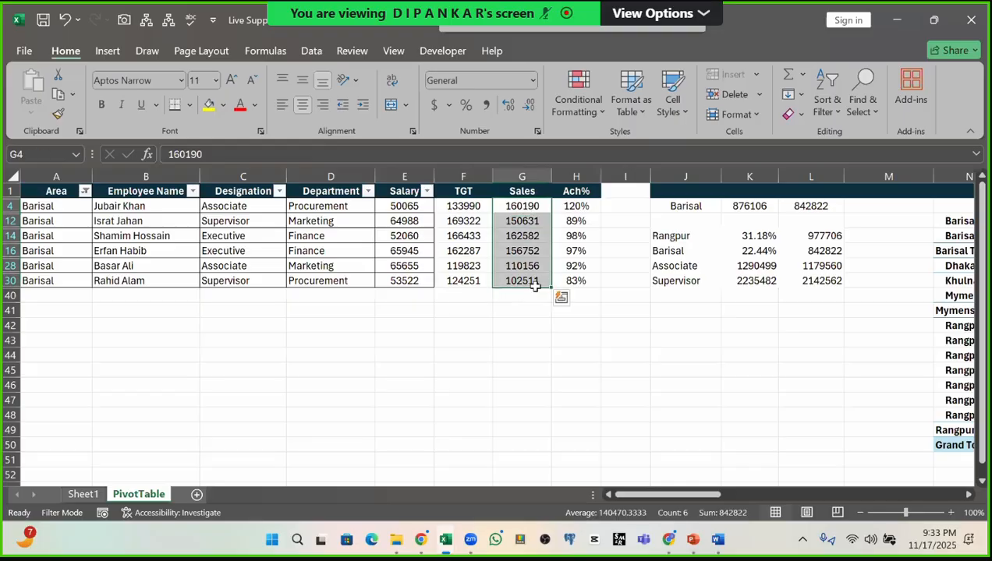
left_click(556, 282)
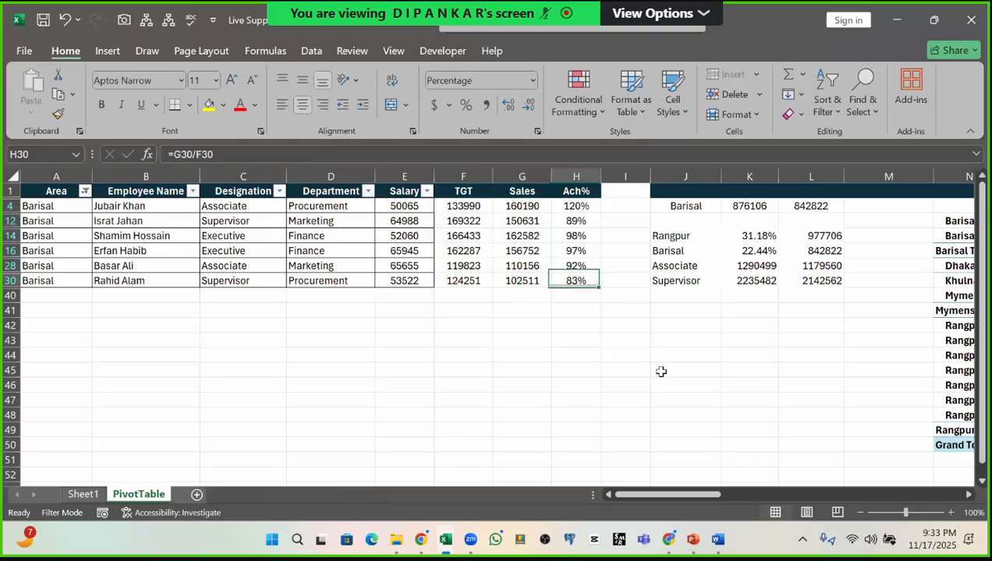
left_click(459, 206)
left_click(521, 206)
left_click_drag(575, 205, 579, 279)
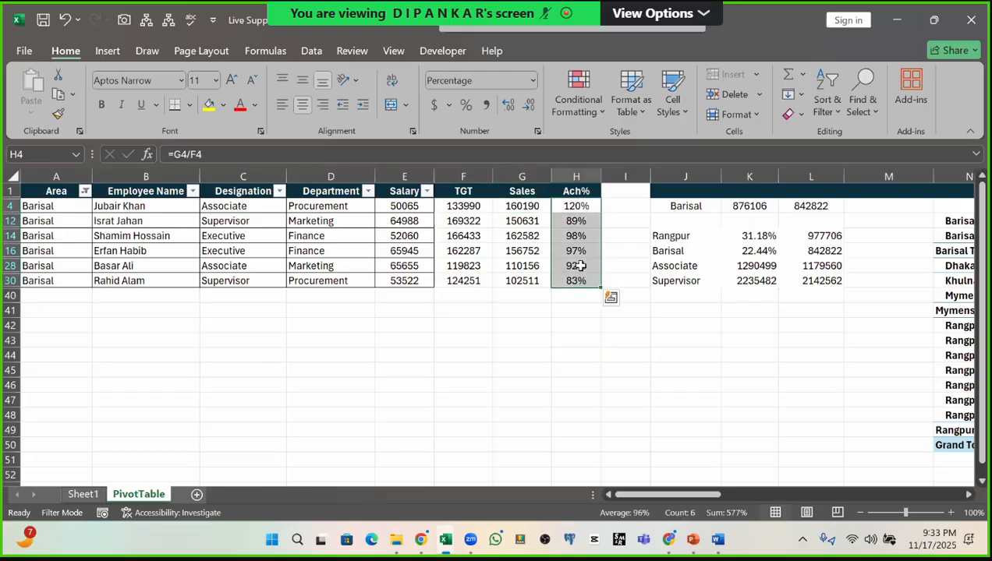
Step: Add the Ach % calculated field to the Sheet1 PivotTable values and format its column, including the grand total, as percentages
left_click(83, 494)
left_click(299, 280)
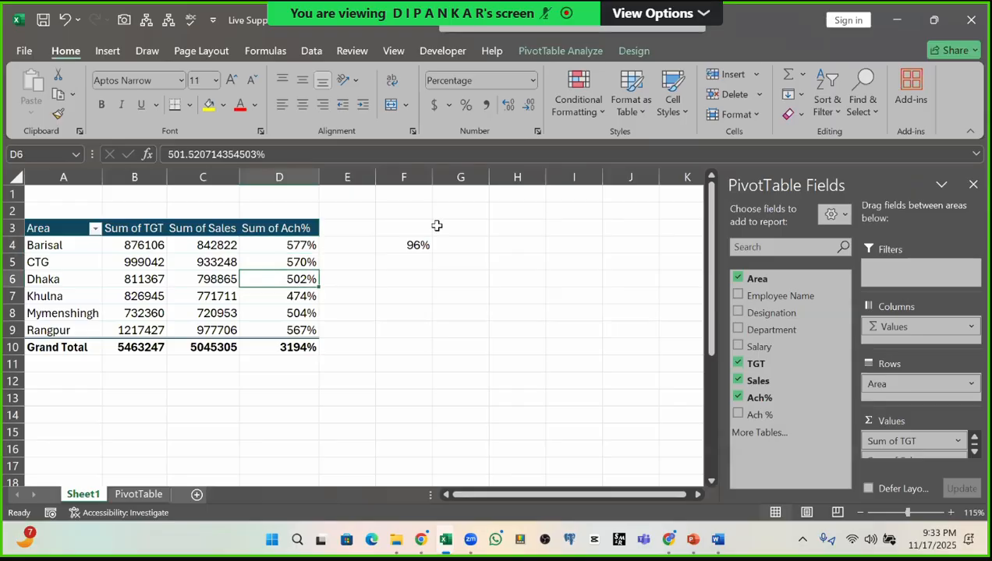
left_click(737, 415)
left_click_drag(347, 245, 353, 330)
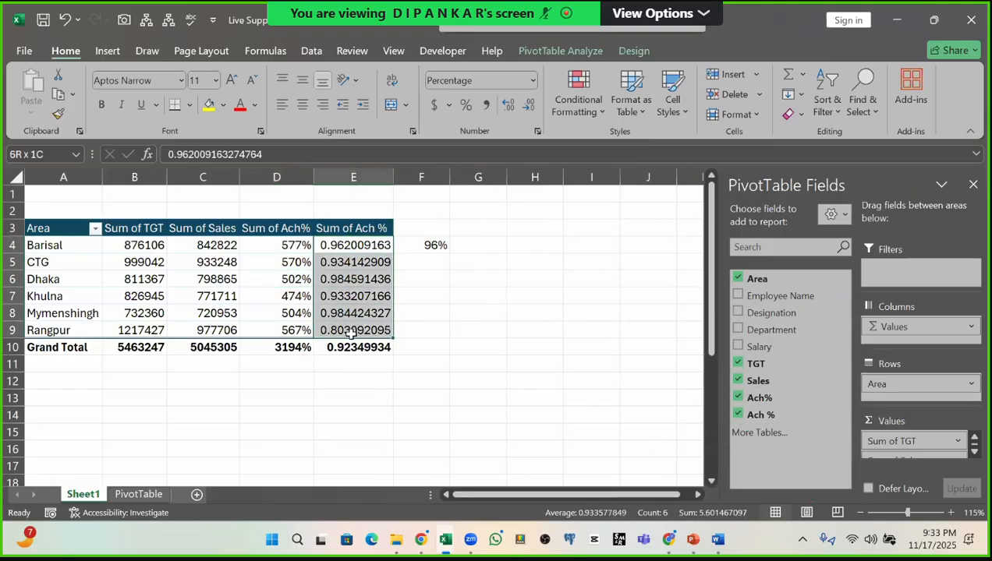
left_click(466, 106)
left_click(348, 346)
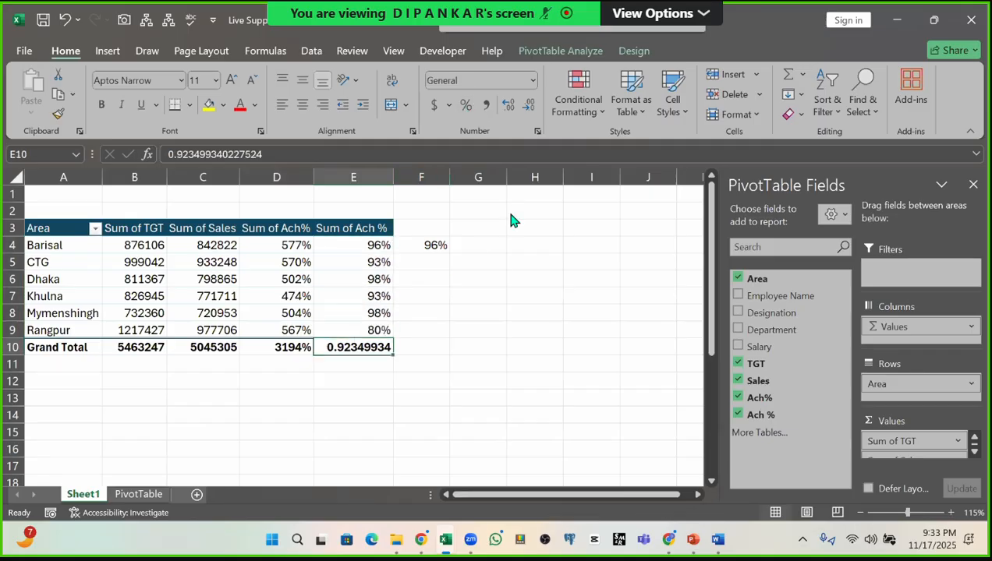
key("ctrl+shift+5")
Step: Compare Barisal's Sum of Ach % with the formula result in F4 and remove the Ach % field from the PivotTable
left_click(376, 248)
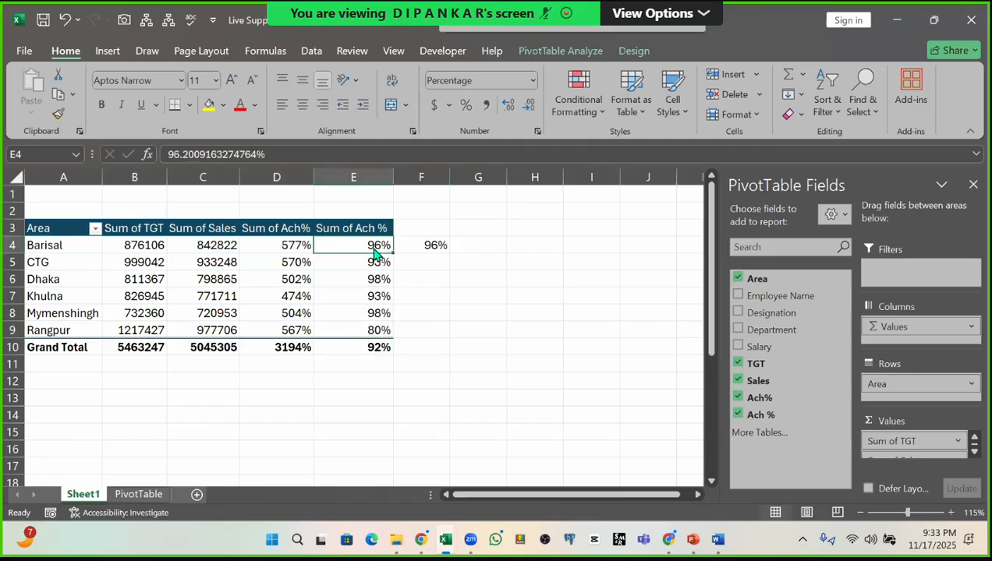
left_click(413, 248)
left_click(365, 249)
left_click(738, 416)
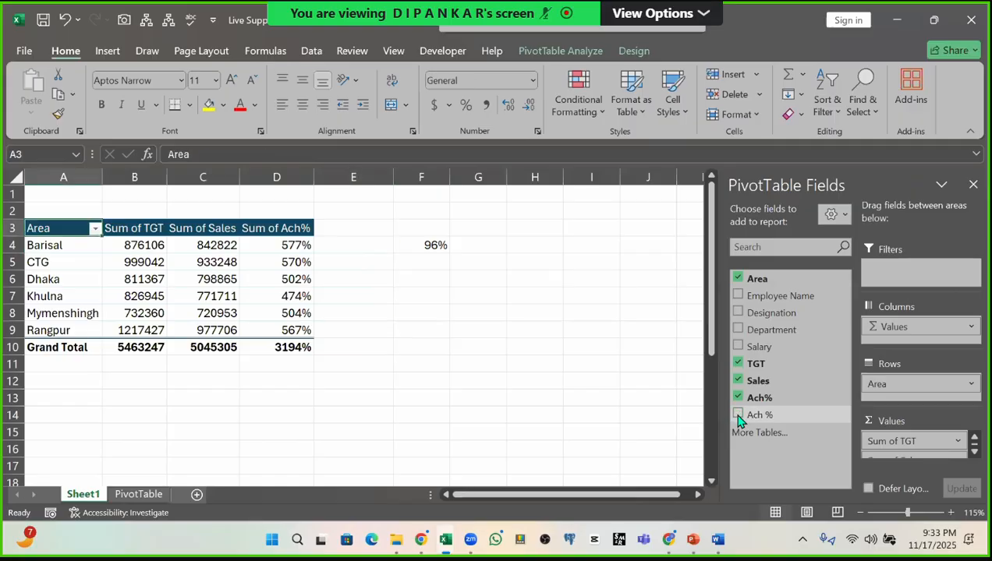
Step: Compare the PivotTable's Sum of Ach% and Sum of Sales values with the Barisal employees' Ach% total in the filtered source data
left_click(419, 312)
left_click_drag(290, 246, 283, 334)
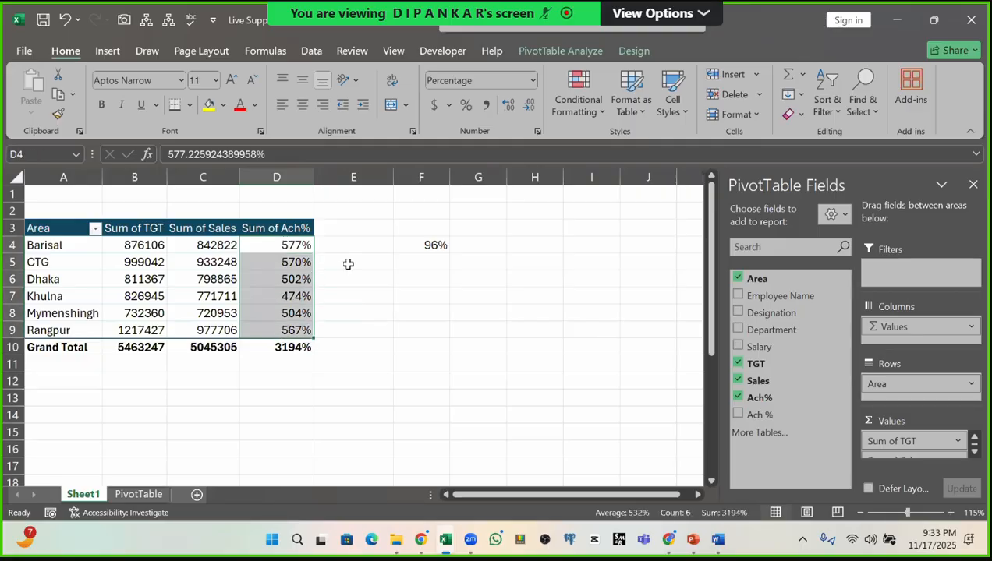
left_click_drag(327, 248, 338, 333)
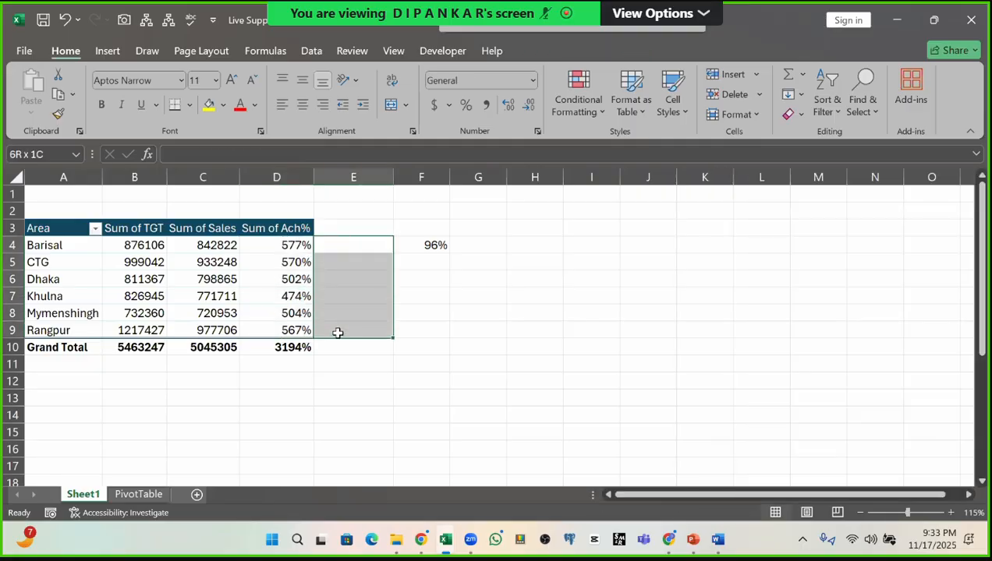
left_click(290, 267)
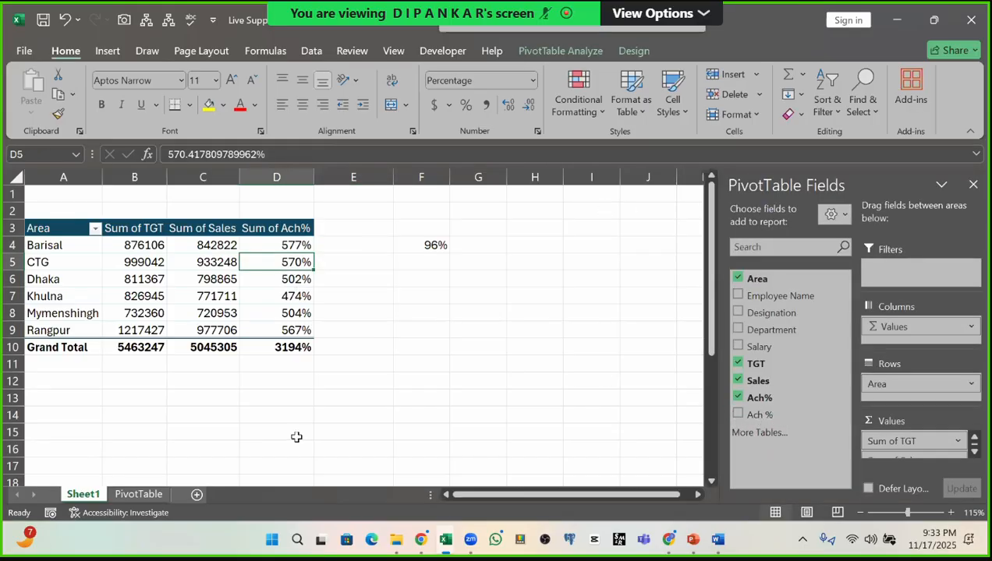
left_click(213, 262)
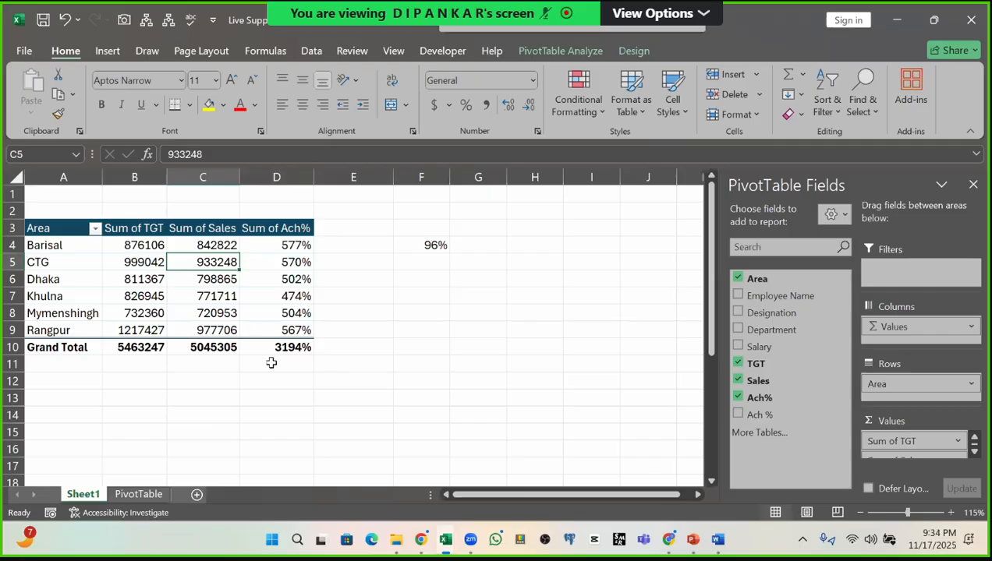
left_click(140, 390)
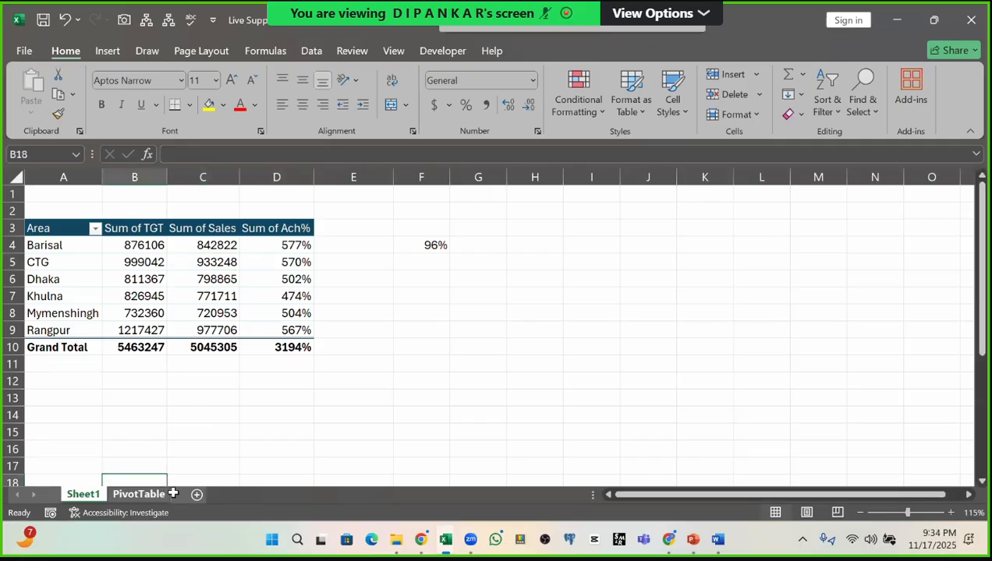
left_click(138, 495)
left_click(577, 209)
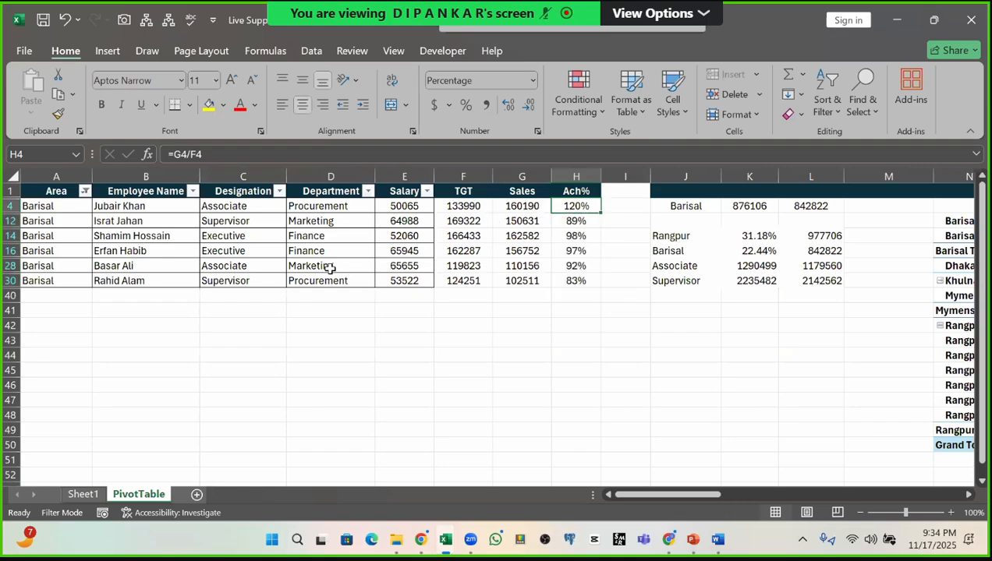
left_click_drag(576, 207, 575, 281)
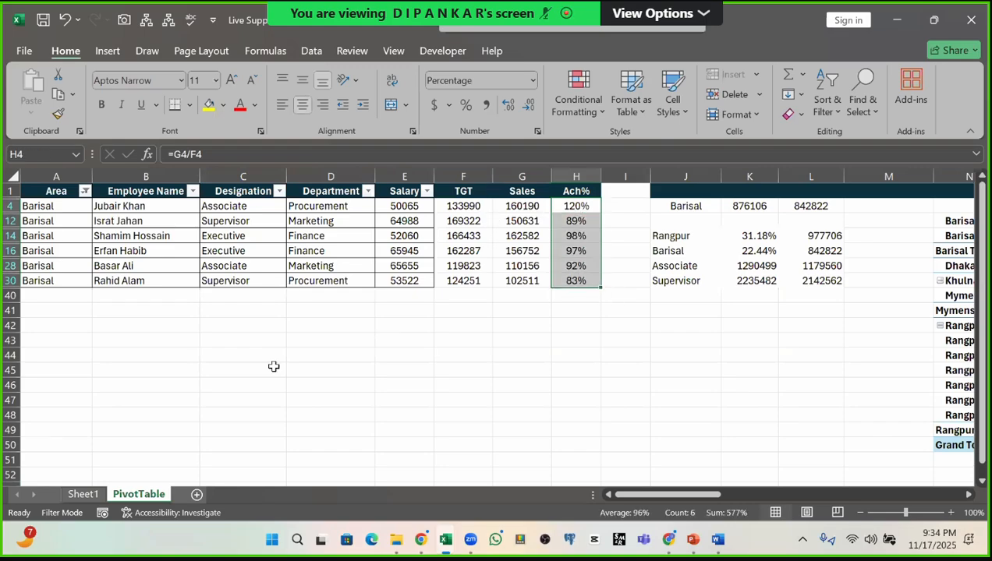
left_click(81, 494)
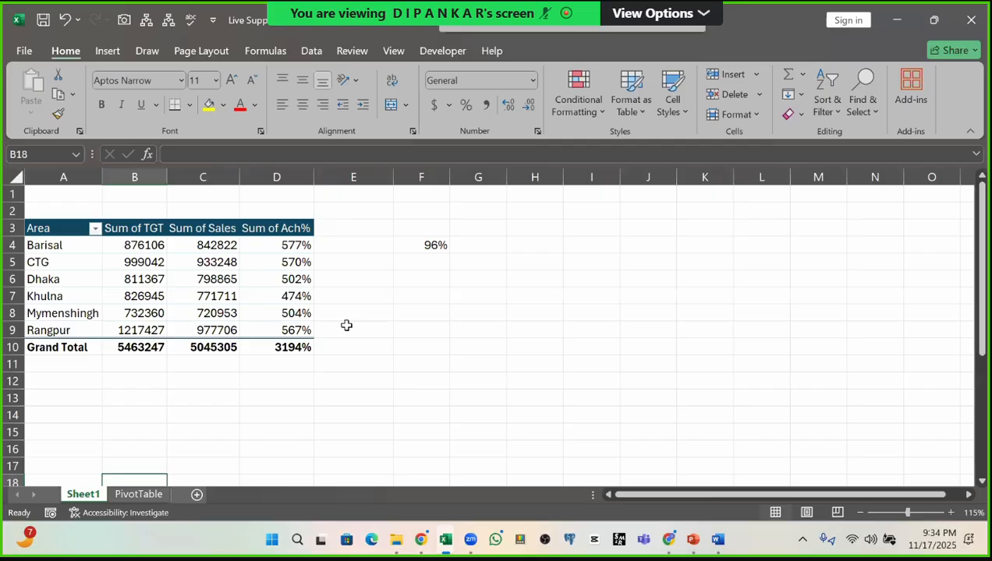
left_click(297, 246)
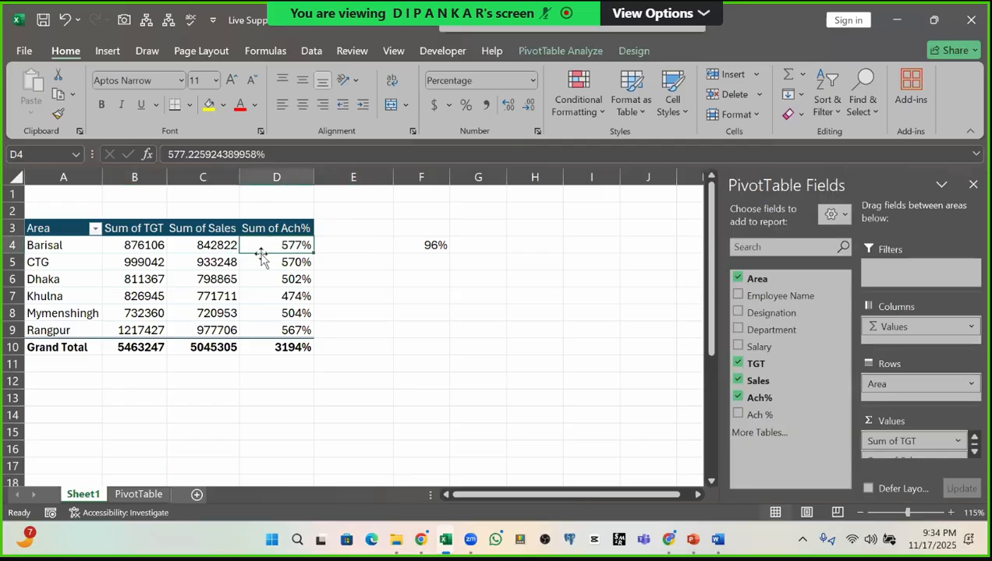
left_click(206, 248)
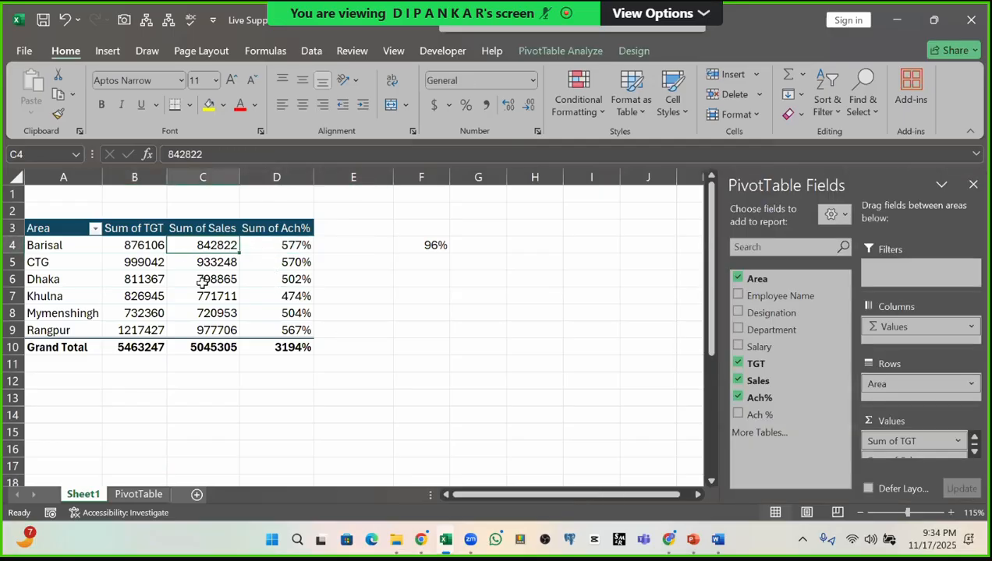
Step: Start a new calculated field in the Sheet1 PivotTable and name it Final Ach%
left_click(205, 286)
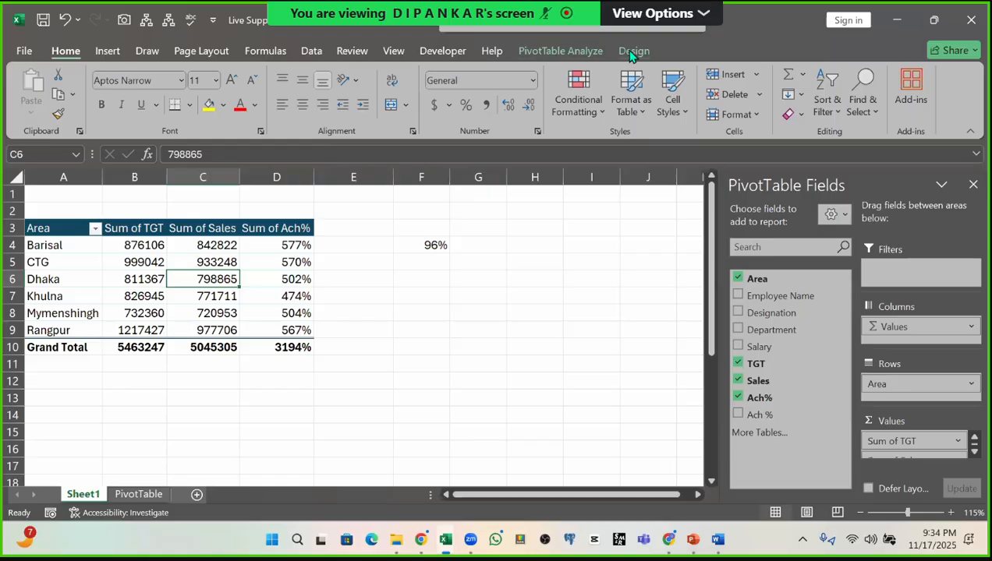
left_click(561, 53)
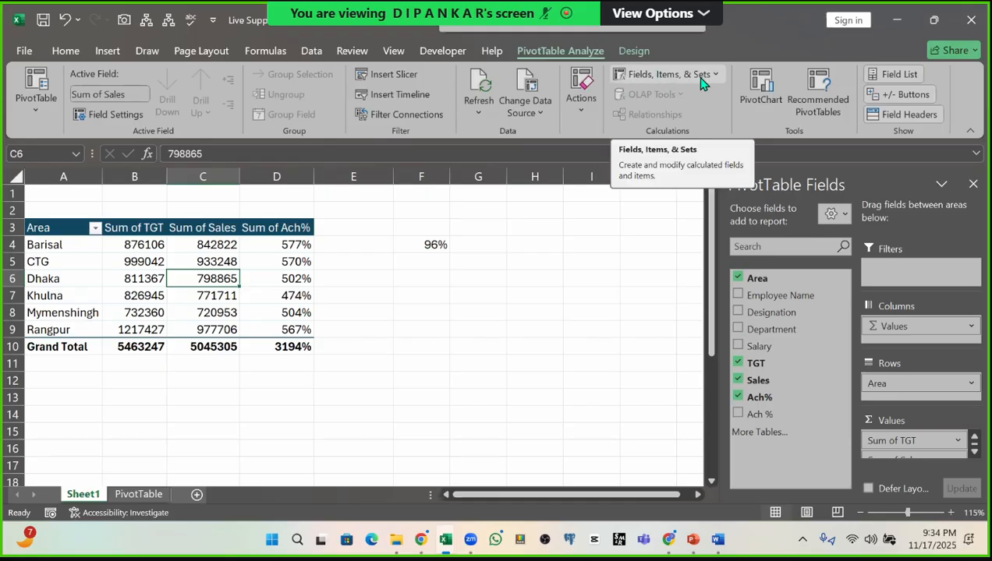
left_click(654, 81)
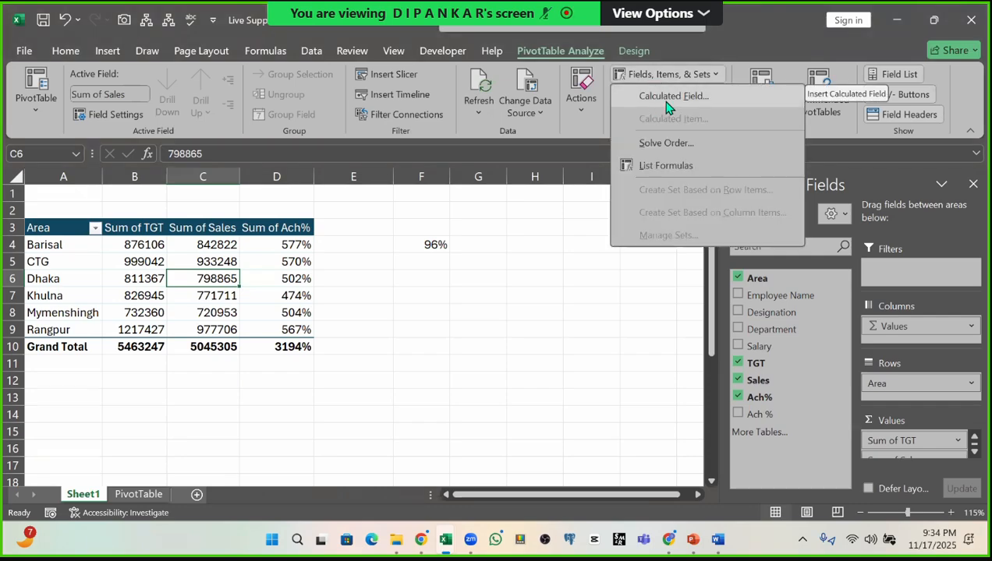
left_click(673, 97)
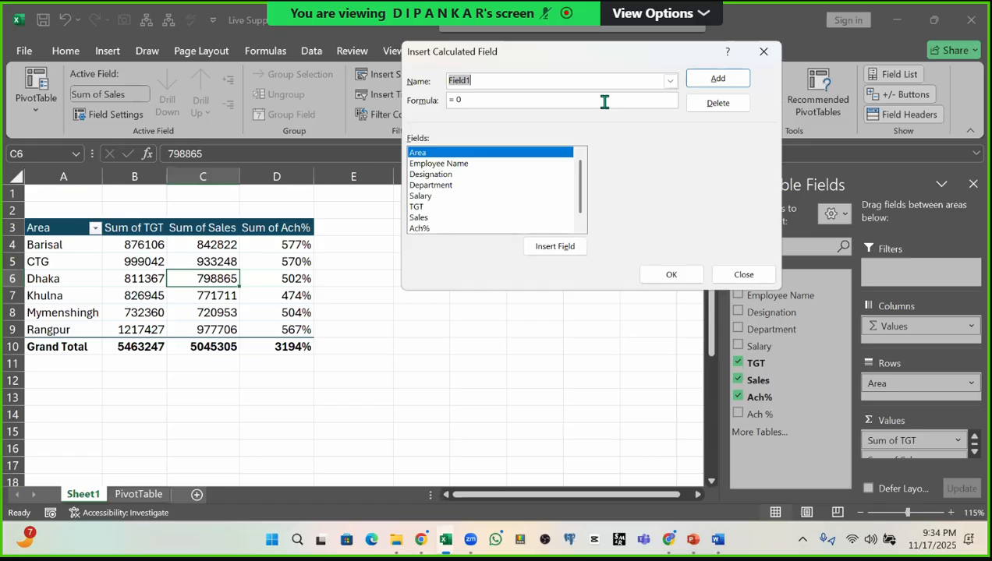
left_click(471, 82)
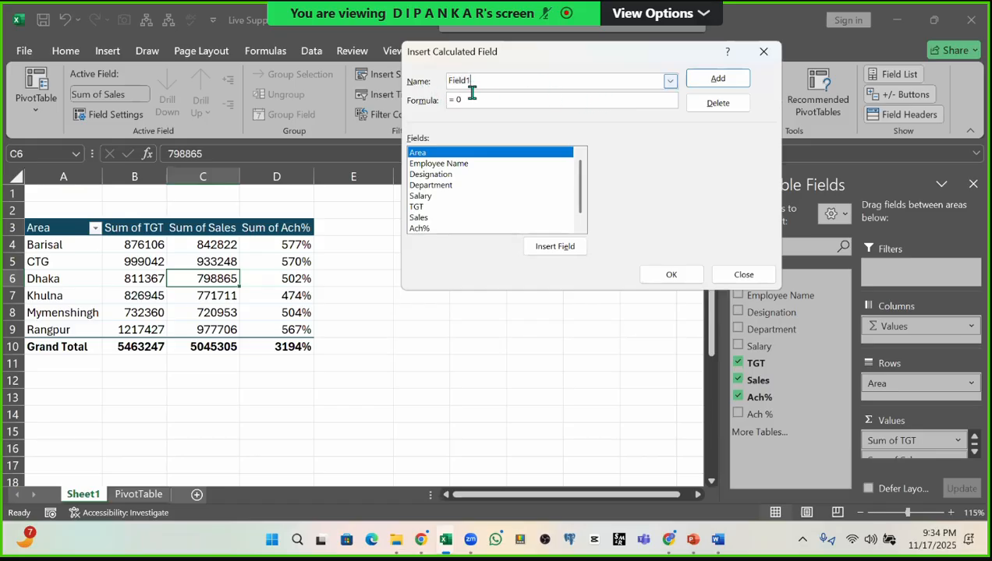
double_click(530, 84)
type("S")
key("BackSpace")
type("A")
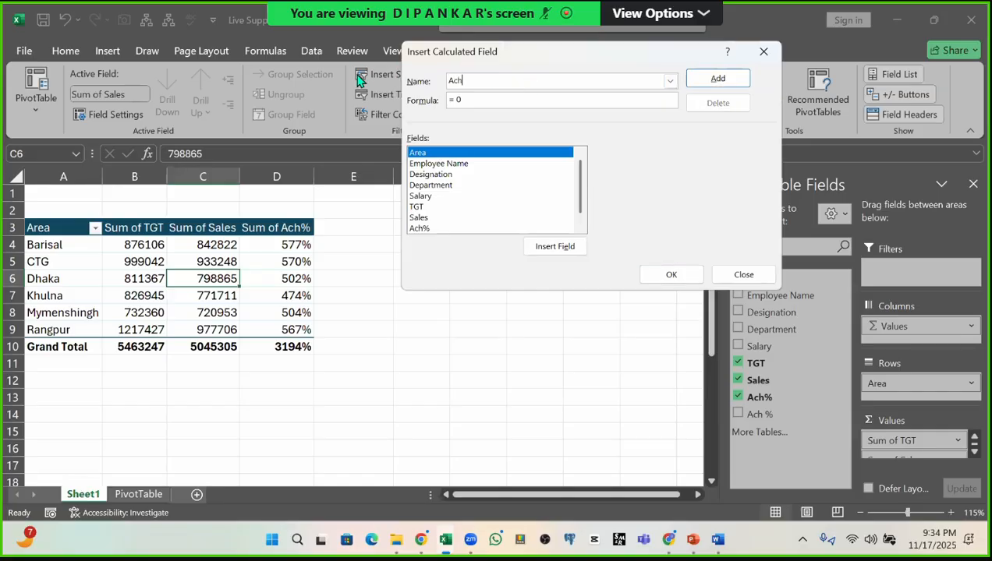
type("ch%")
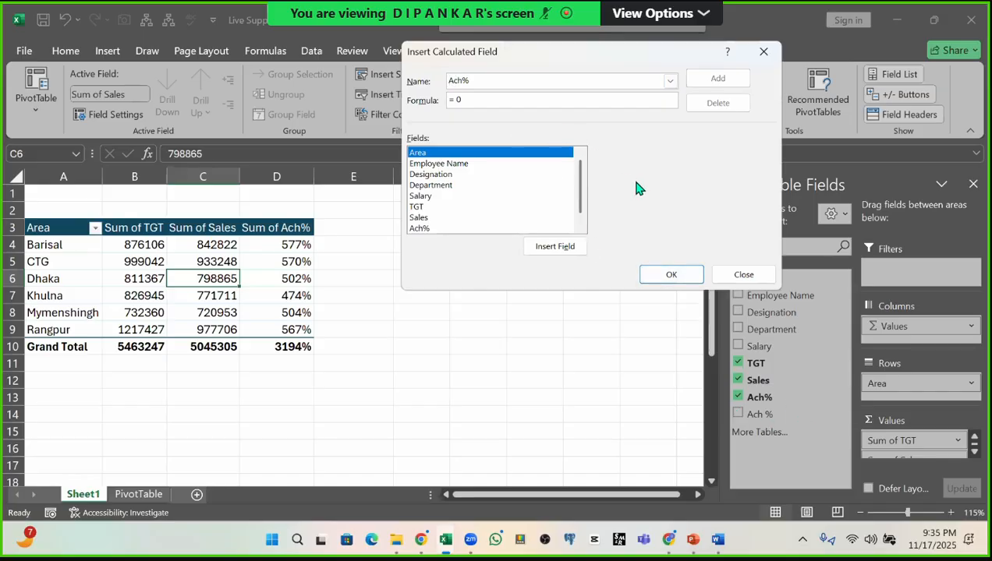
key("Home")
type("Final")
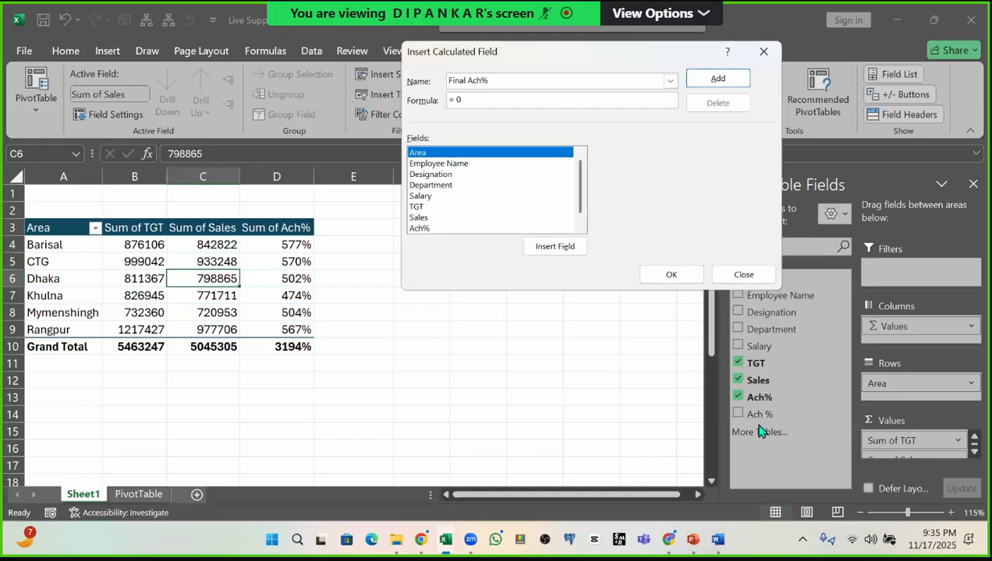
Step: Clear the default formula of the Final Ach% calculated field
key("End")
key("BackSpace")
key("BackSpace")
scroll(436, 202, "down", 1)
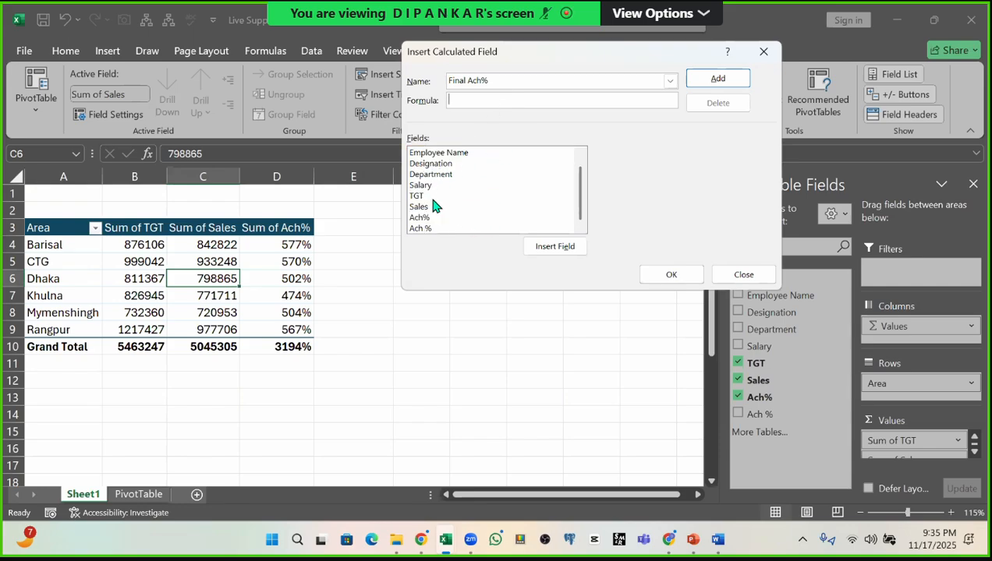
Step: Define the Final Ach% calculated field with the formula =Sales/TGT and add it to the pivot table
left_click(432, 207)
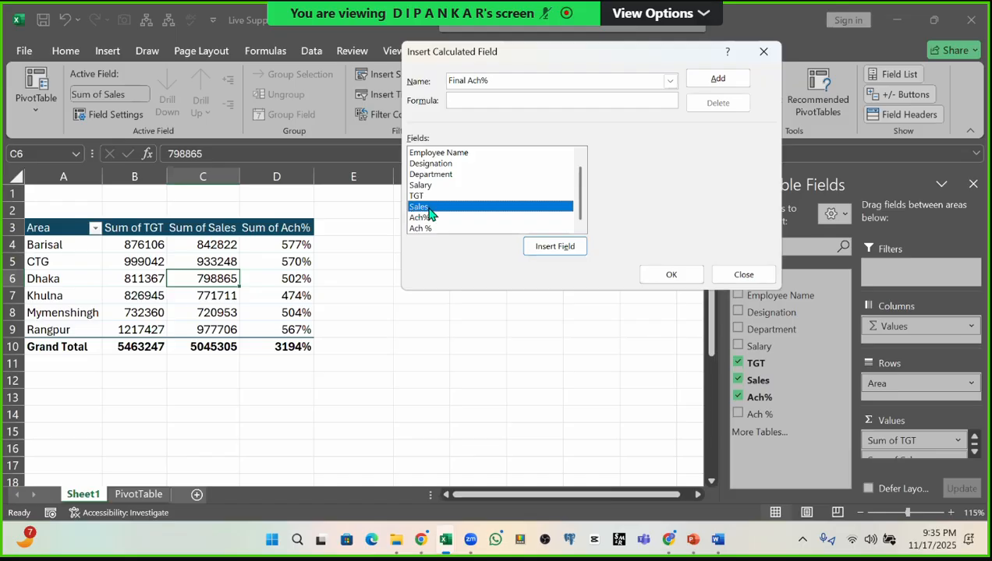
left_click(553, 248)
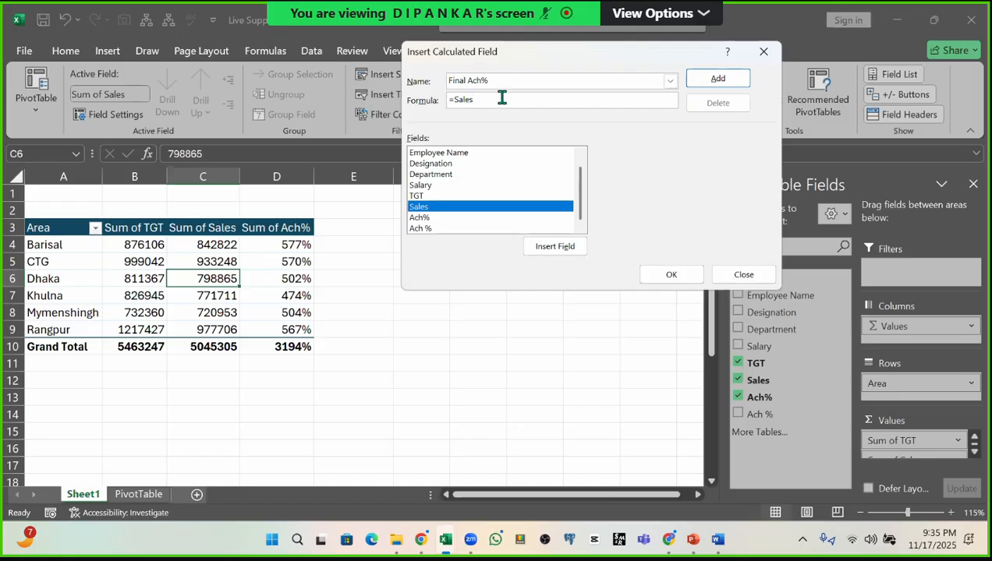
type("/")
left_click(417, 196)
left_click(556, 247)
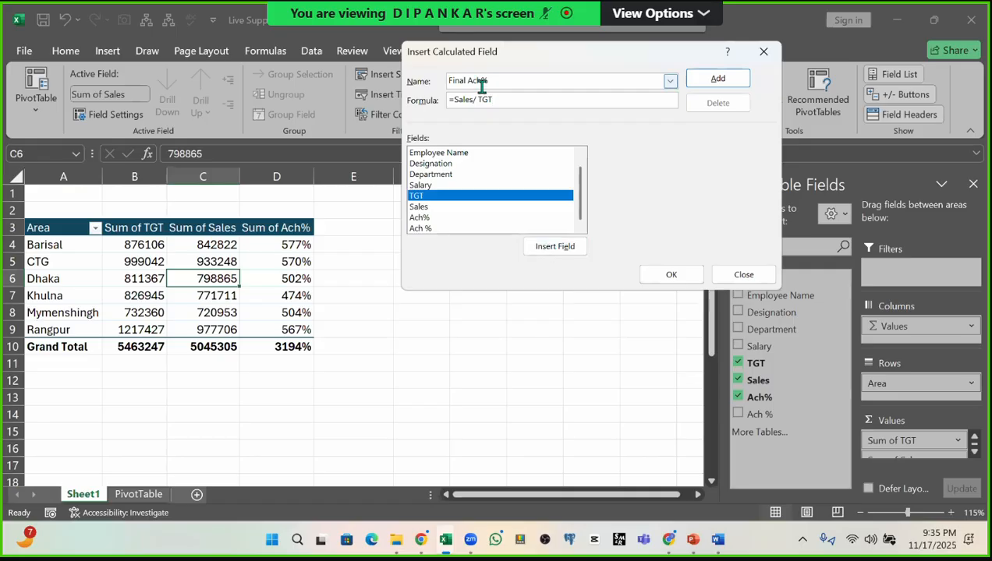
left_click(670, 277)
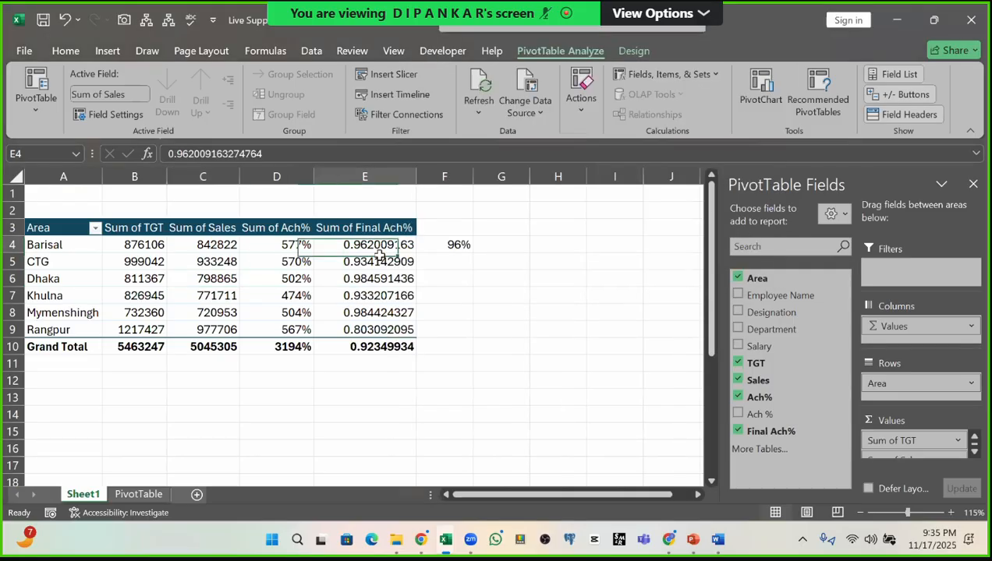
Step: Format the Sum of Final Ach% values, including the grand total, as percentages
left_click_drag(380, 248, 378, 312)
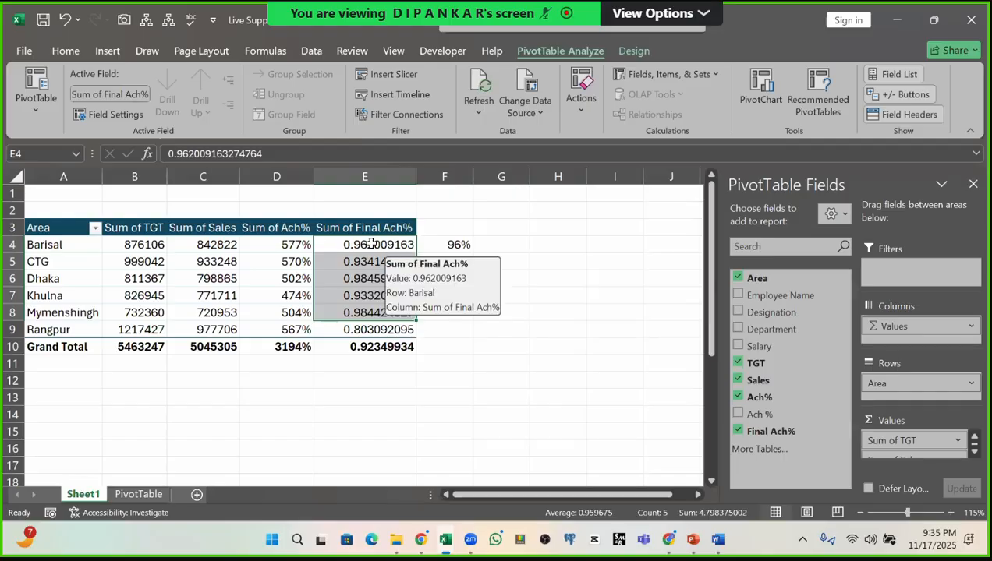
left_click_drag(370, 243, 373, 346)
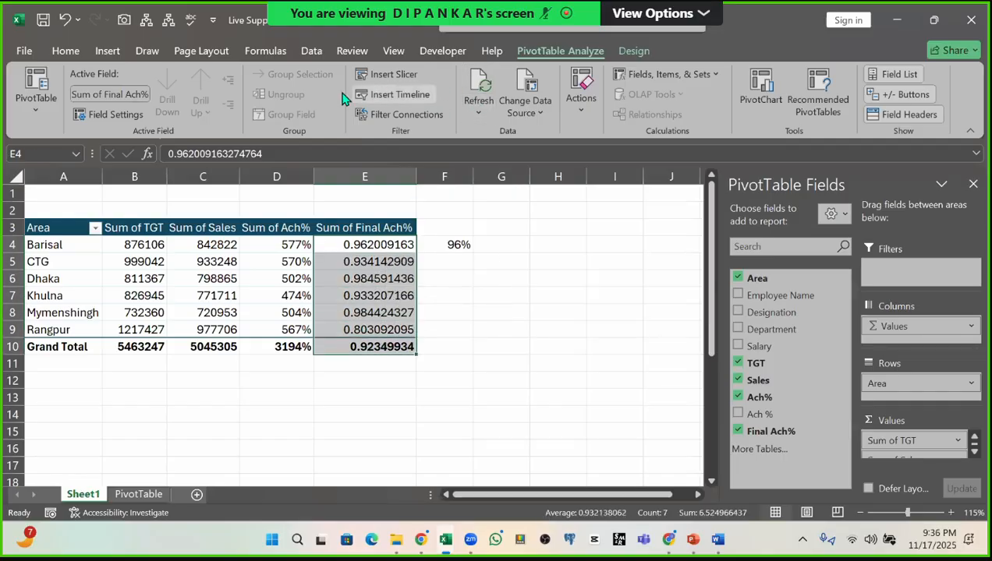
left_click(528, 117)
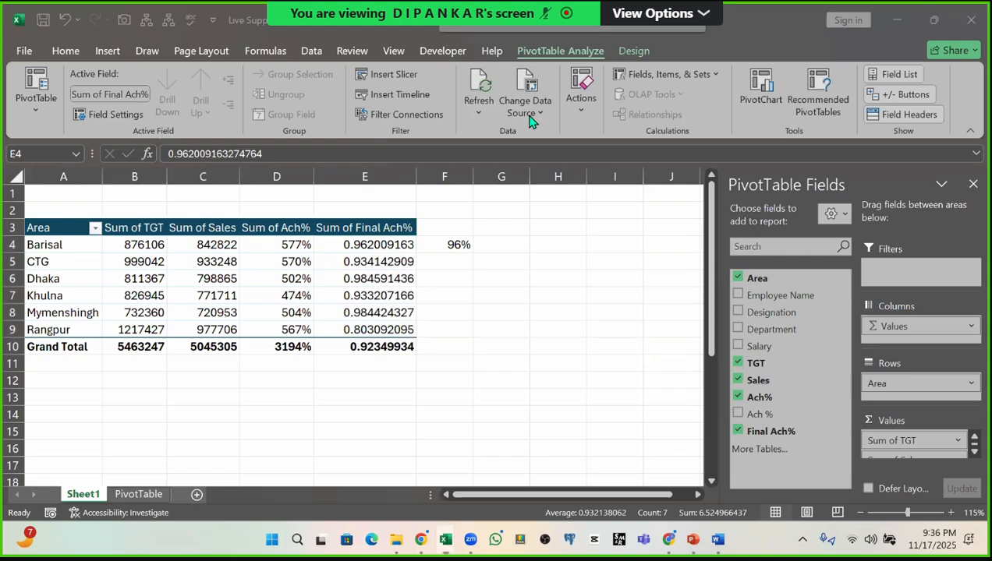
left_click(73, 51)
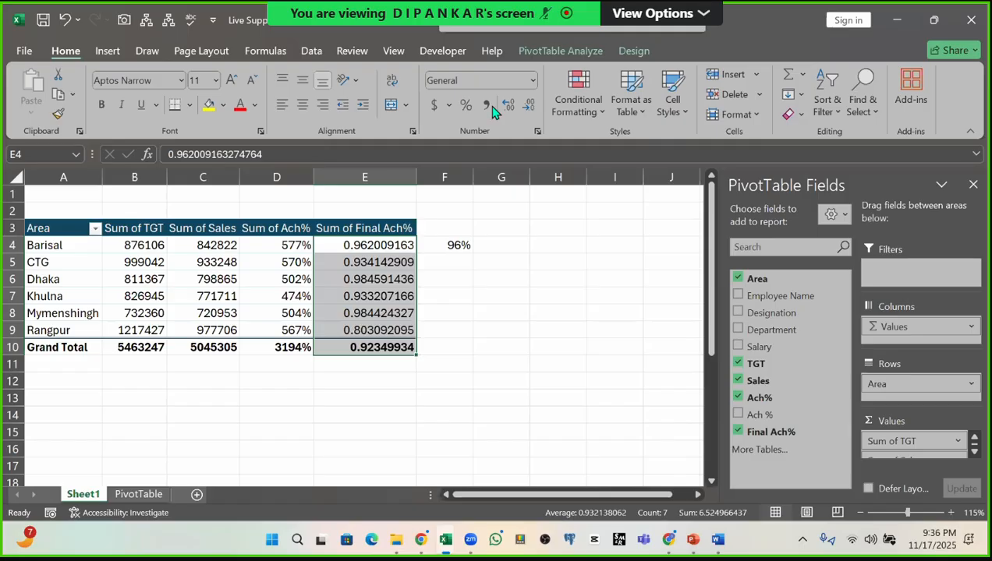
left_click(466, 104)
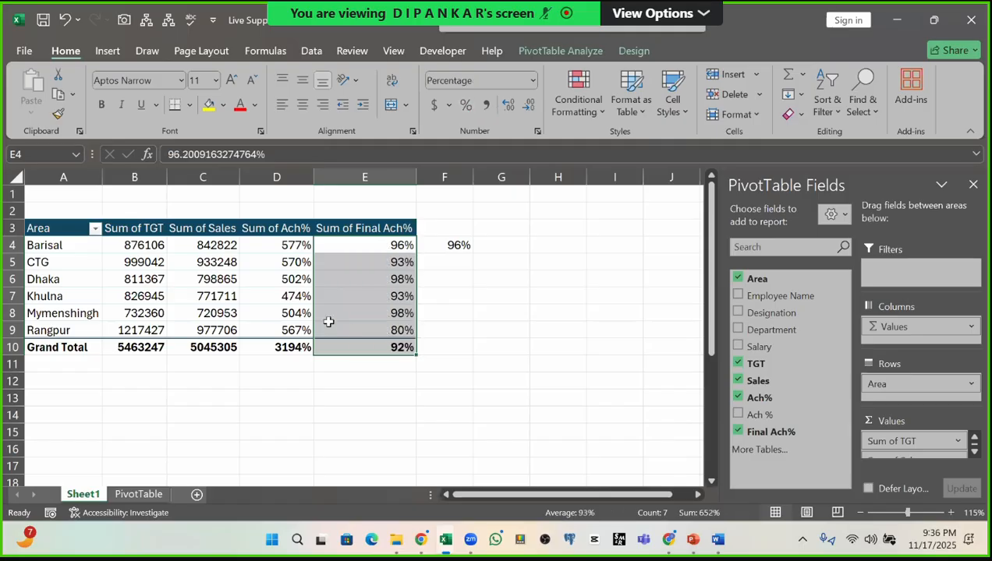
Step: Compare the Sum of Final Ach% values with the Sum of Ach% values for each area in the pivot table
left_click(345, 297)
left_click(370, 248)
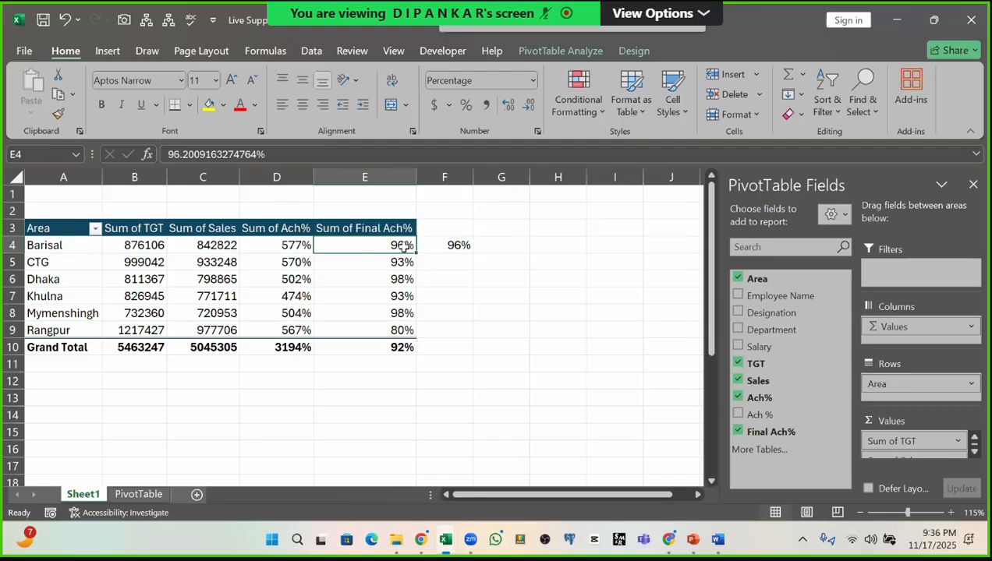
left_click(360, 268)
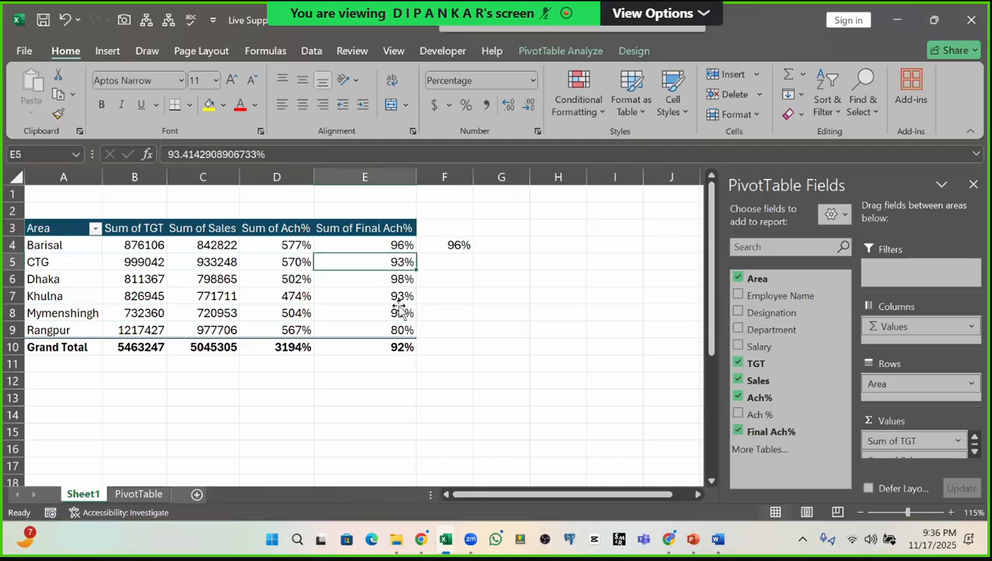
left_click(362, 247)
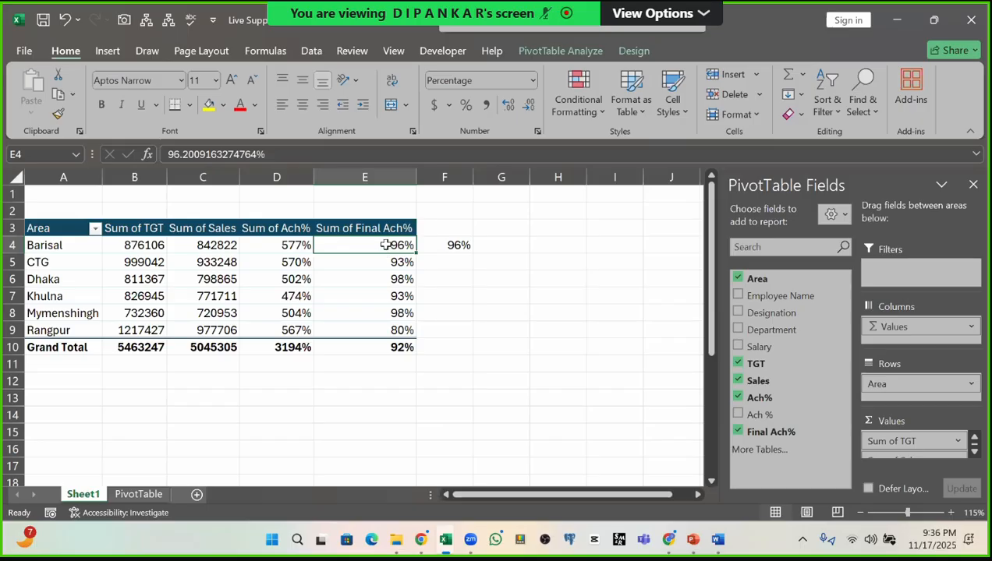
left_click_drag(371, 250, 374, 312)
left_click_drag(370, 247, 372, 346)
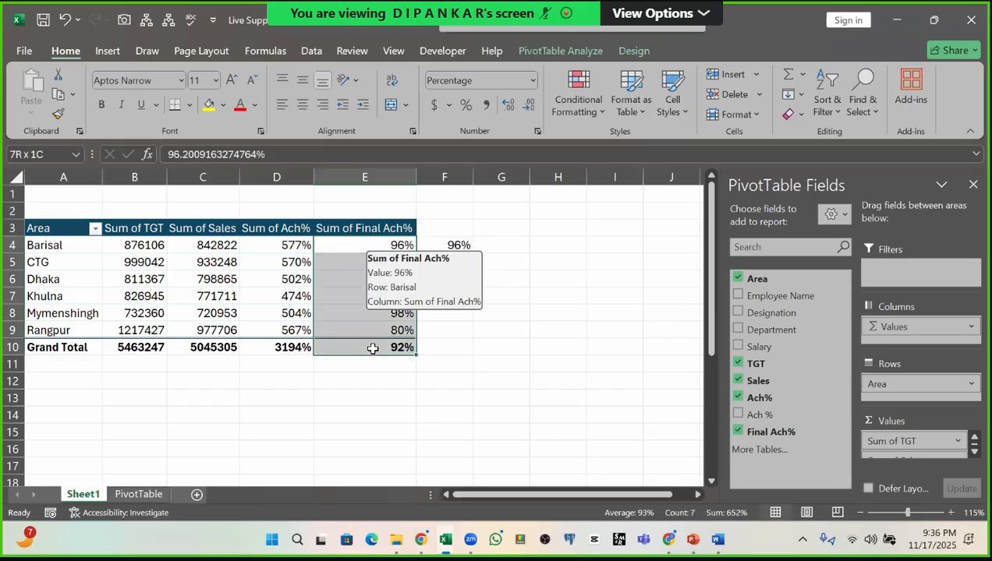
left_click(388, 245)
left_click(301, 246)
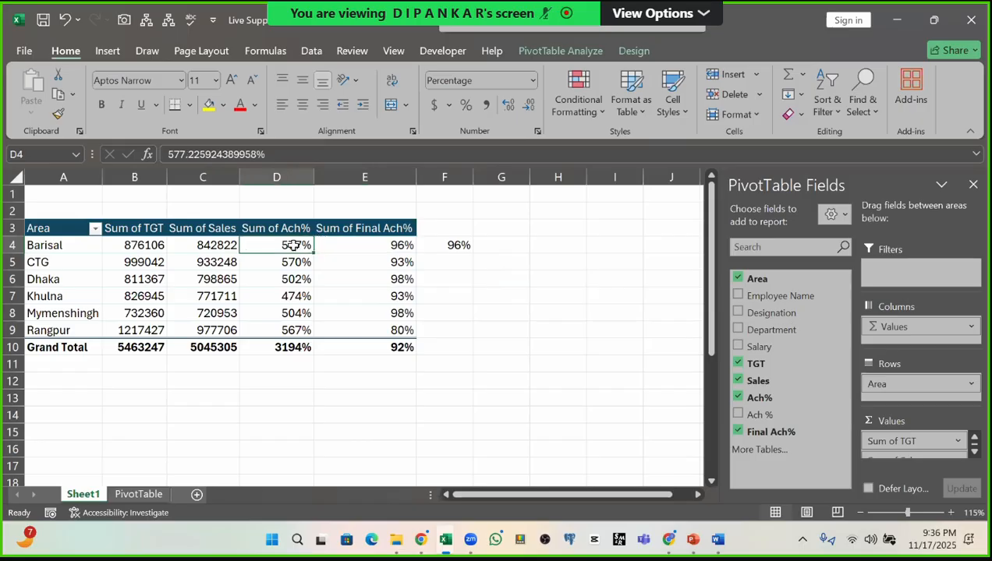
left_click(290, 259)
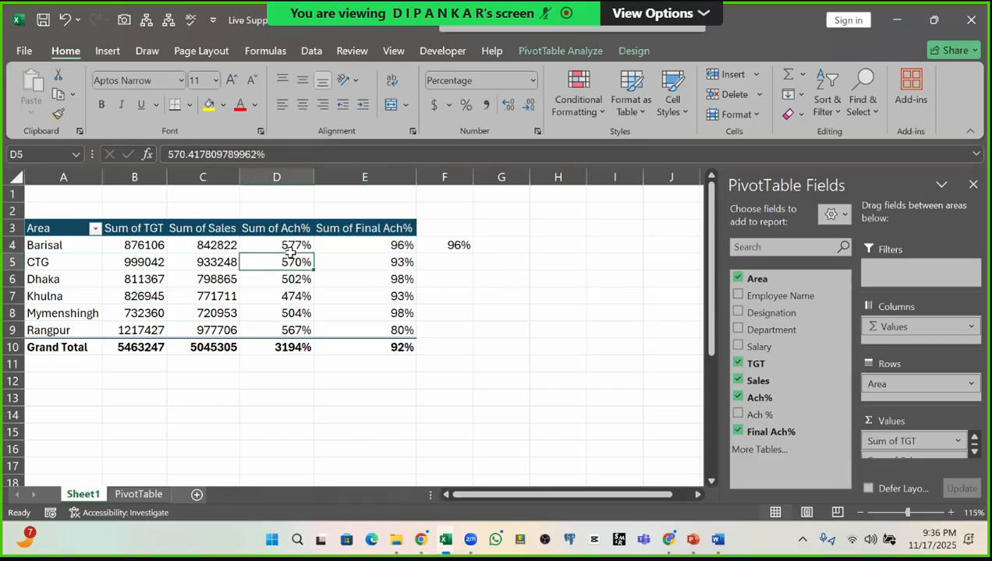
left_click_drag(289, 248, 291, 331)
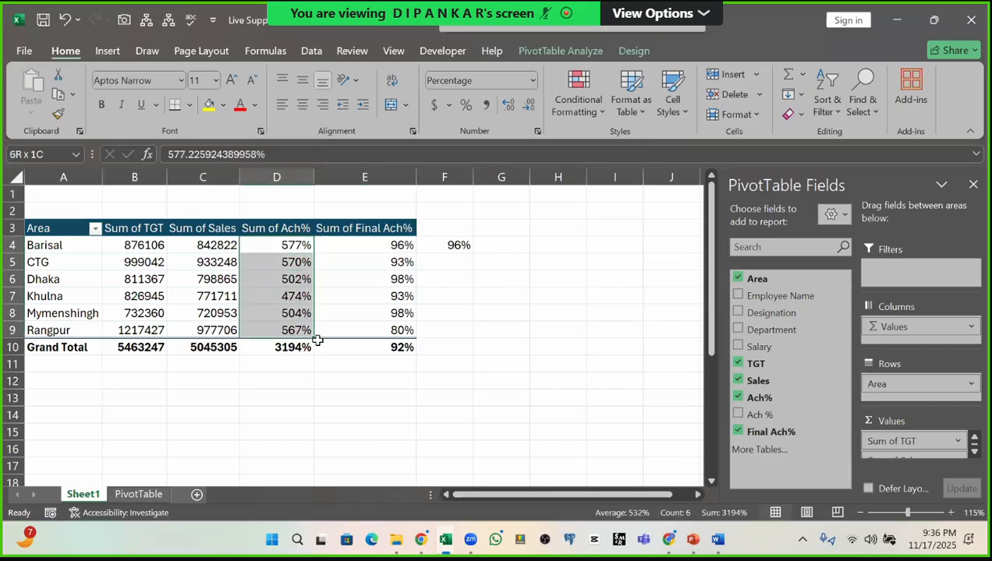
Step: Examine the sum of Barisal's individual Ach% values on the PivotTable sheet, and return to Barisal's Final Ach% on Sheet1
left_click(138, 494)
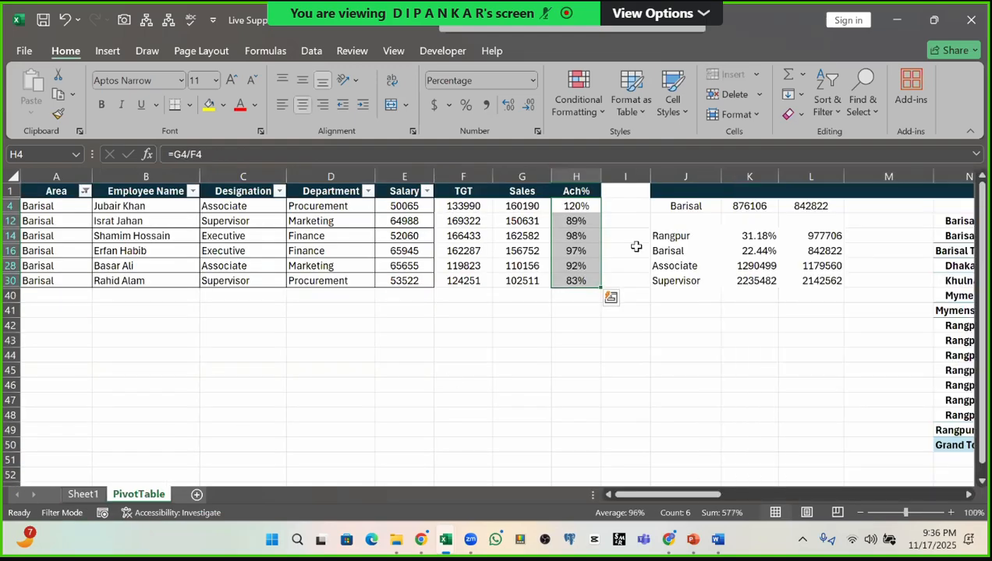
left_click(581, 234)
left_click_drag(576, 206, 575, 283)
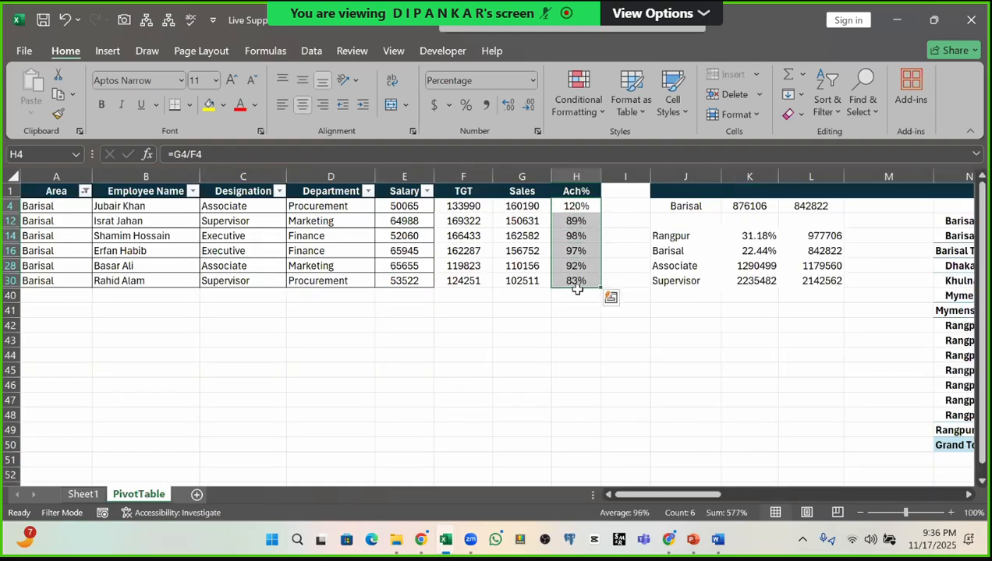
left_click(83, 494)
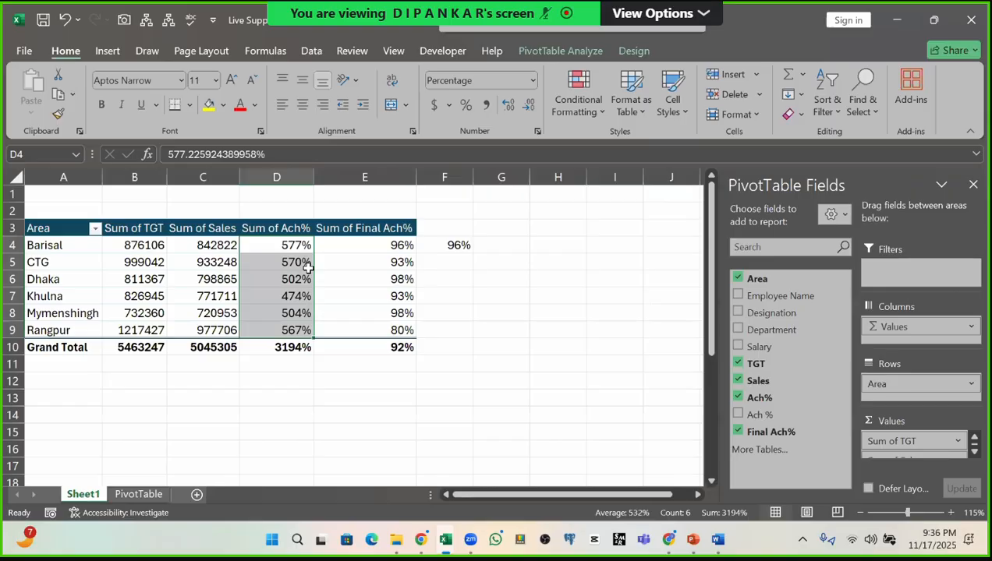
mouse_move(309, 267)
left_click(362, 241)
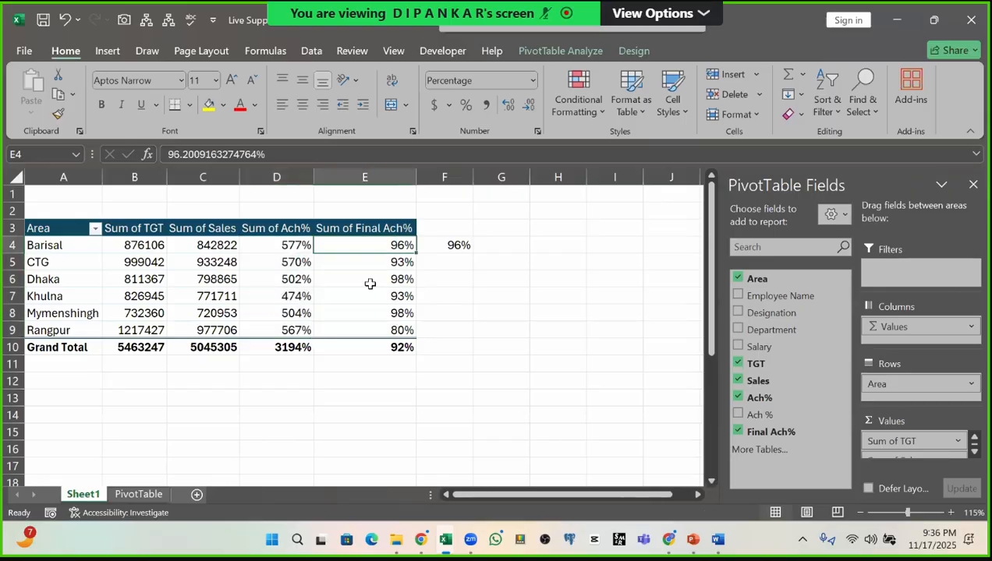
mouse_move(370, 284)
left_click(617, 67)
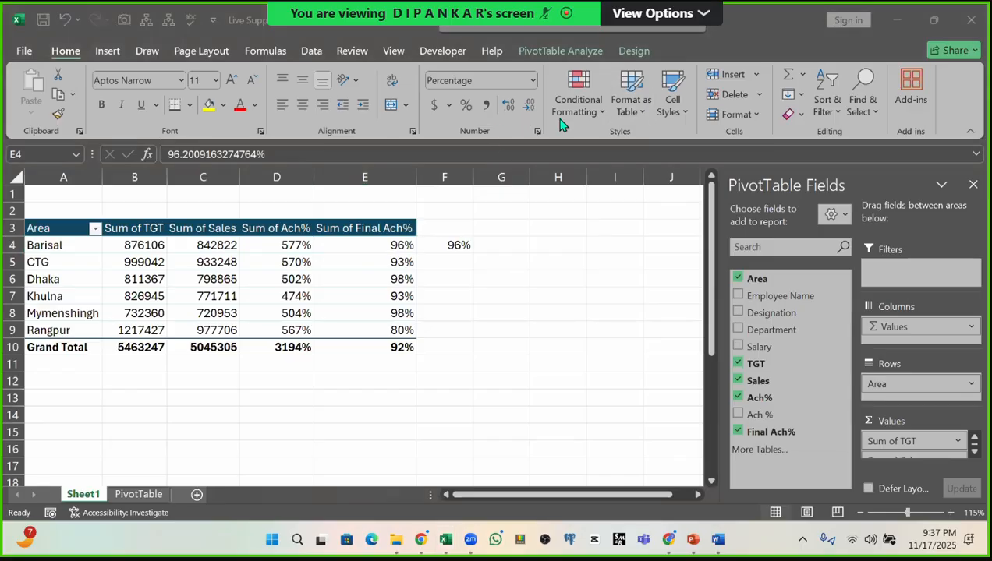
Step: In F10, divide the grand total of Sales by the grand total of TGT and format the result as a percentage
mouse_move(561, 120)
left_click(457, 351)
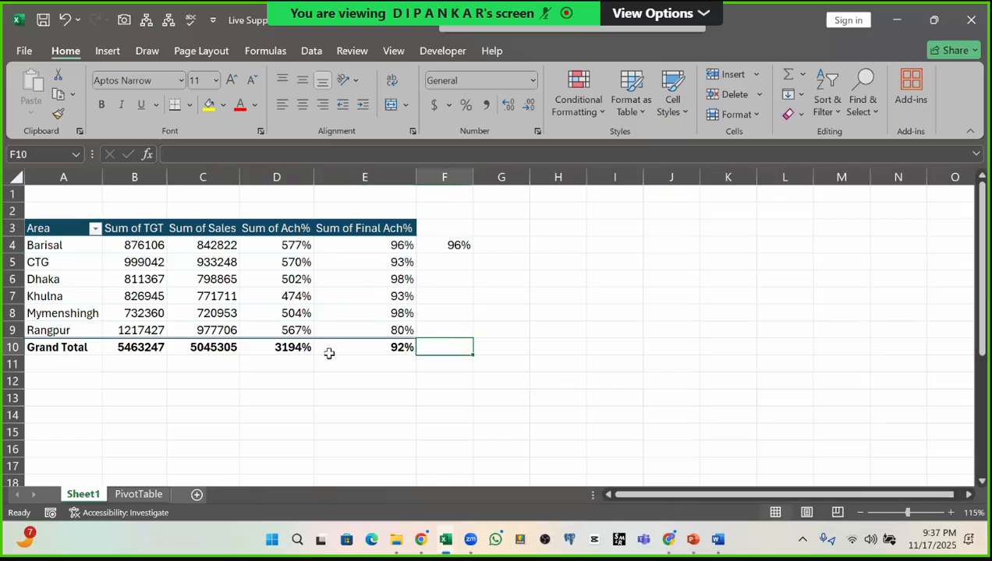
type("=")
left_click(217, 352)
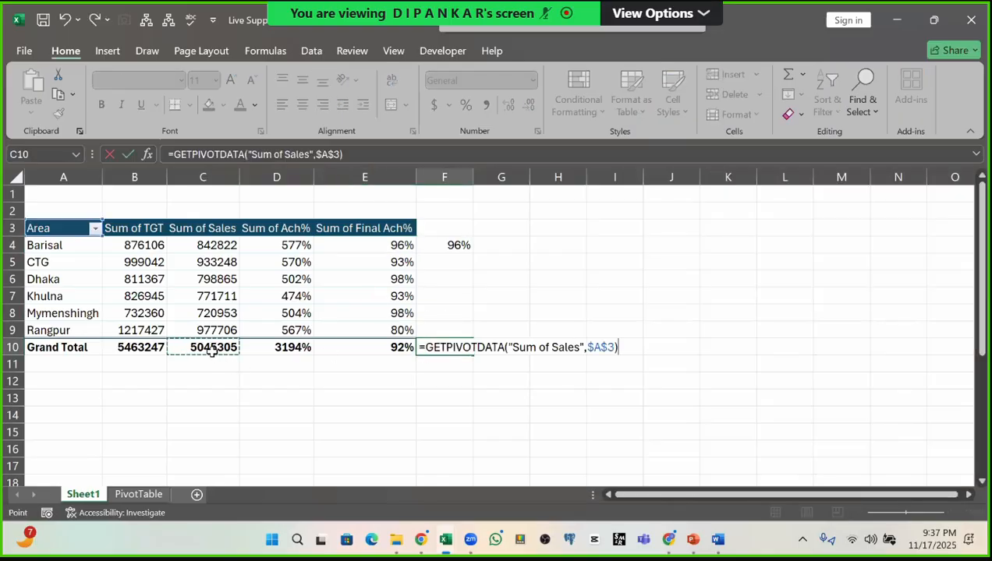
type("/")
left_click(117, 352)
key("ctrl+Return")
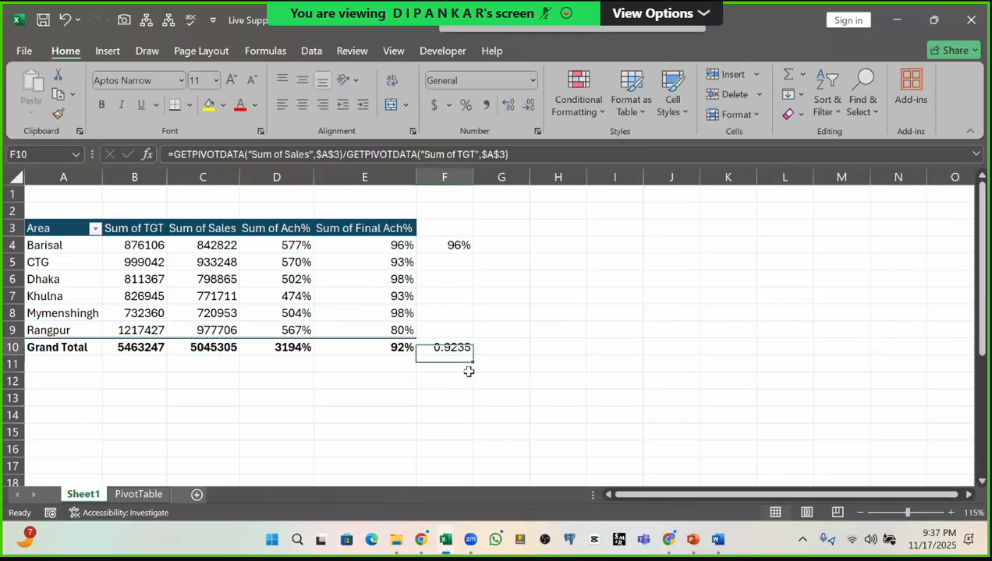
left_click(466, 104)
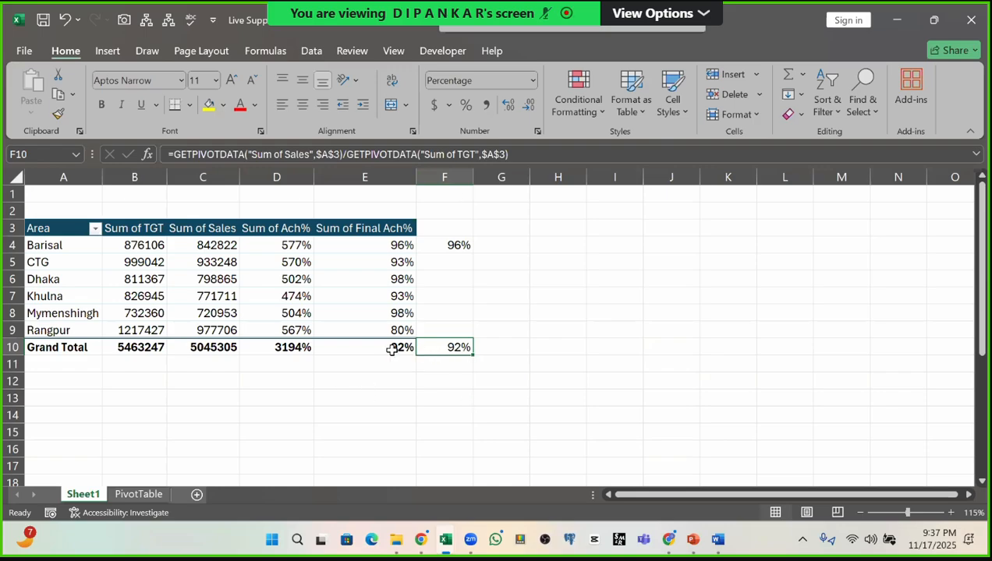
Step: Compare the manual percentage in F10 with the pivot table's Final Ach% grand total
left_click_drag(151, 353, 219, 353)
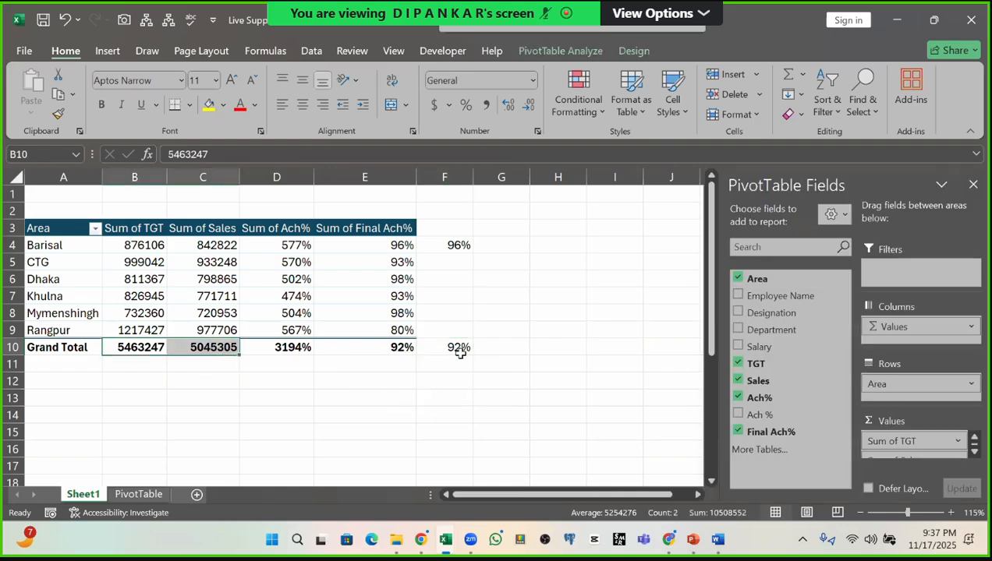
left_click(460, 353)
left_click(558, 329)
left_click(383, 351)
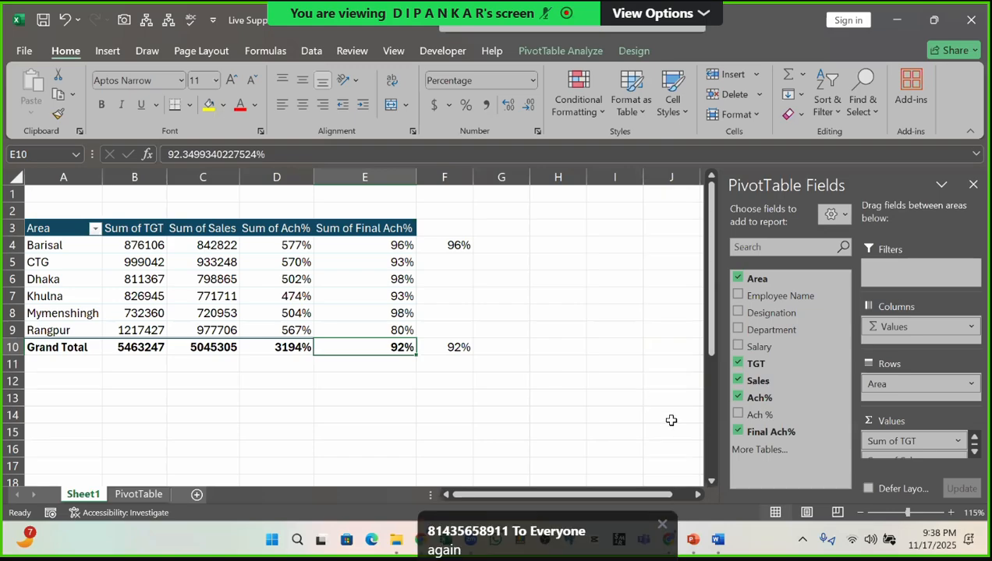
Step: Remove the Final Ach% and Ach% fields from the pivot table, keeping TGT and Sales
left_click(738, 433)
left_click(738, 398)
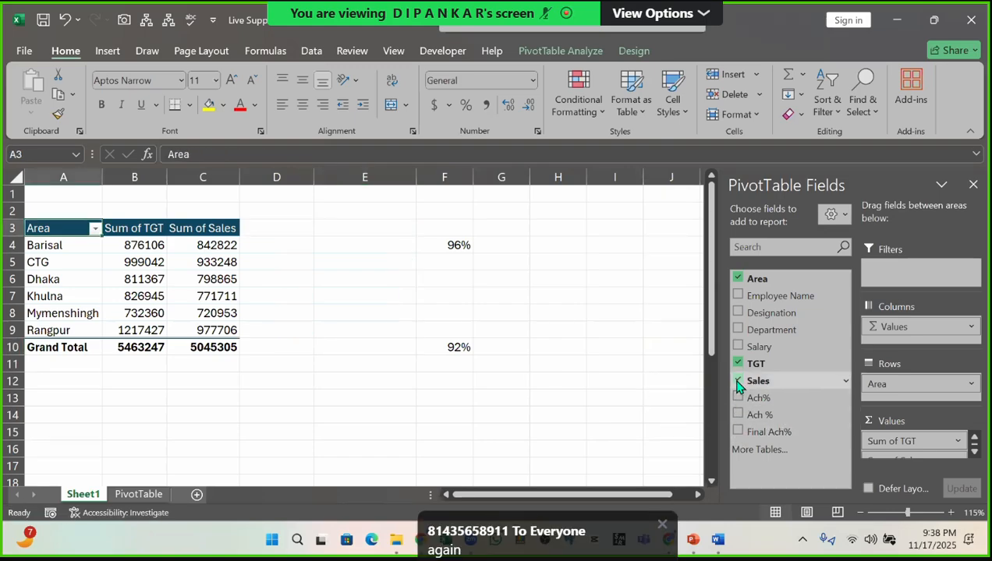
left_click(737, 381)
left_click(738, 382)
left_click(378, 327)
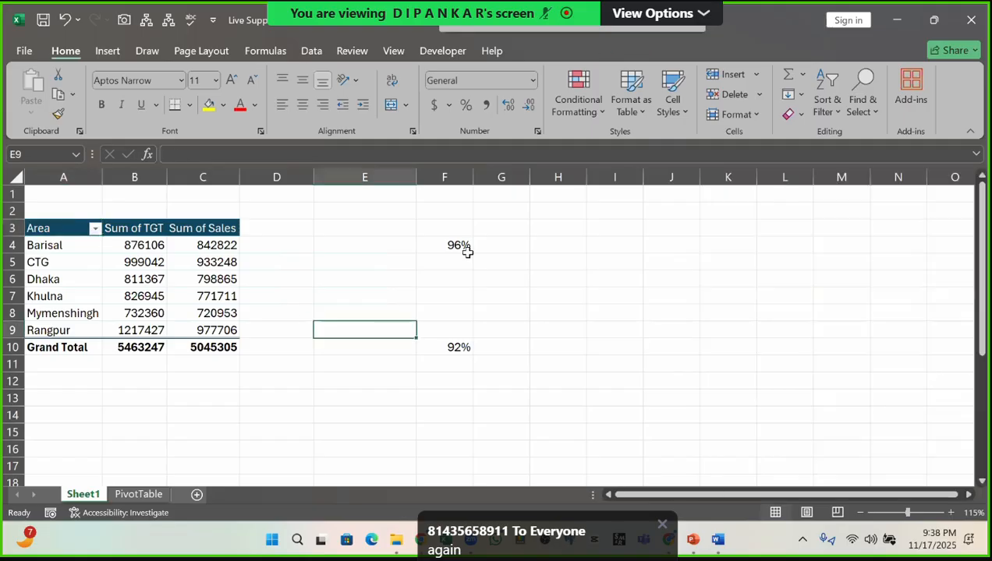
Step: Clear the manual percentage formulas in F4 and F10 beside the pivot table
left_click_drag(462, 246, 453, 351)
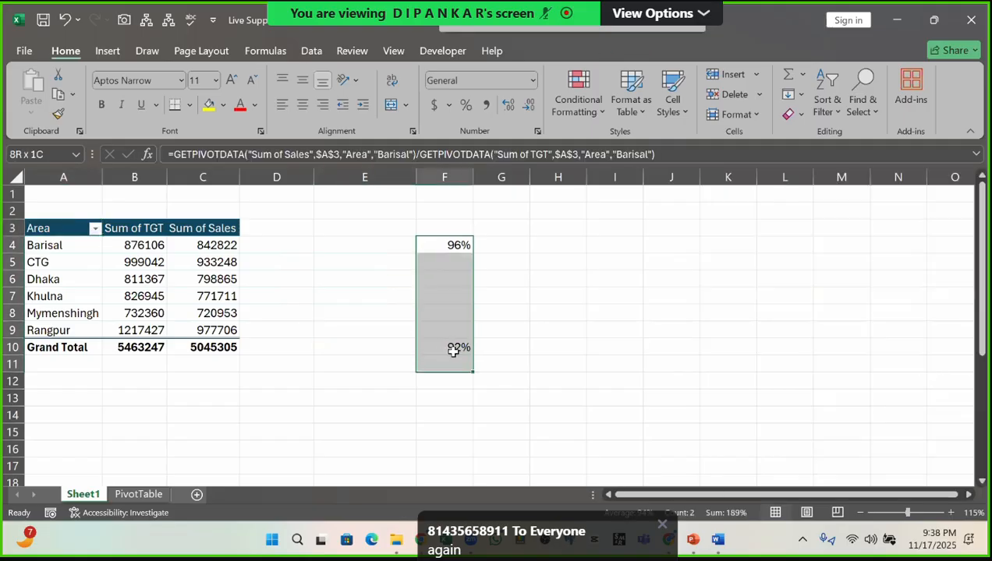
key("Delete")
left_click(387, 302)
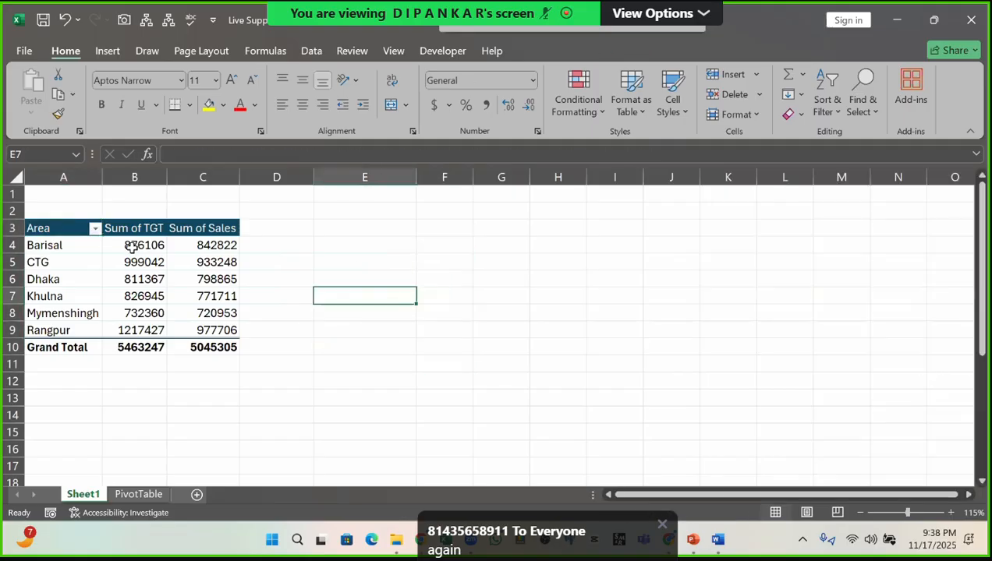
Step: Review the Sum of TGT and Sum of Sales values for each area in the pivot table
left_click_drag(133, 247, 129, 333)
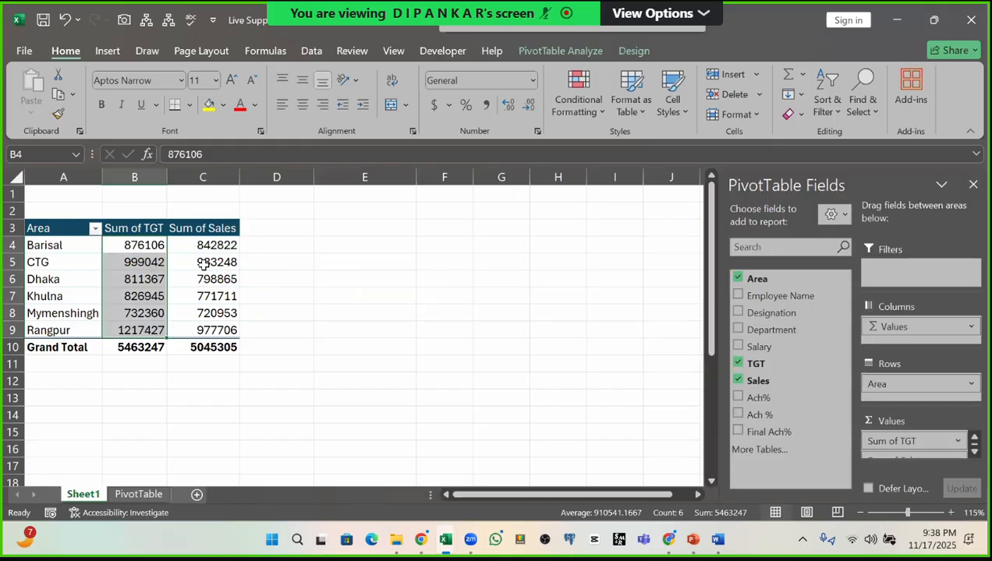
left_click_drag(204, 245, 209, 333)
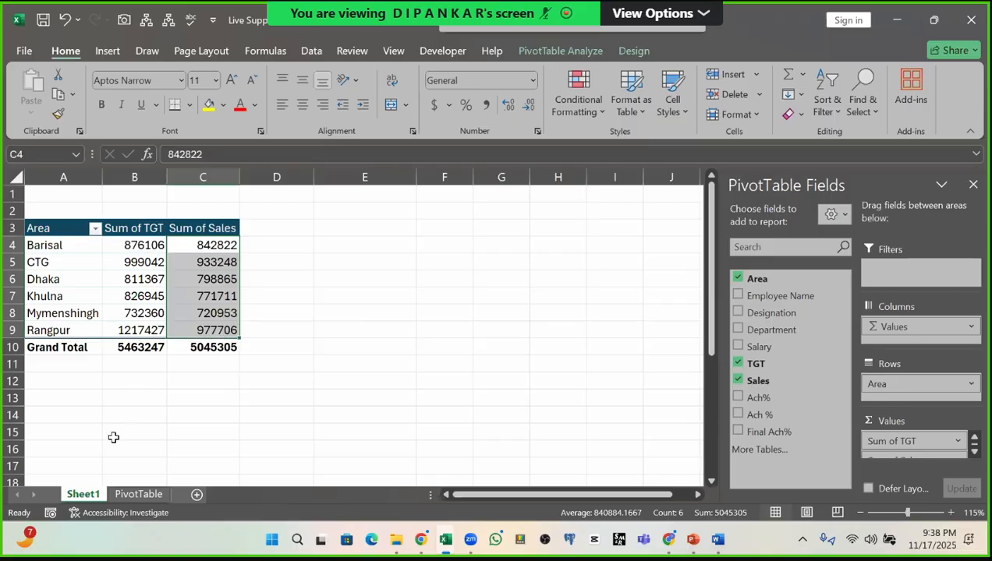
left_click(345, 257)
left_click(148, 251)
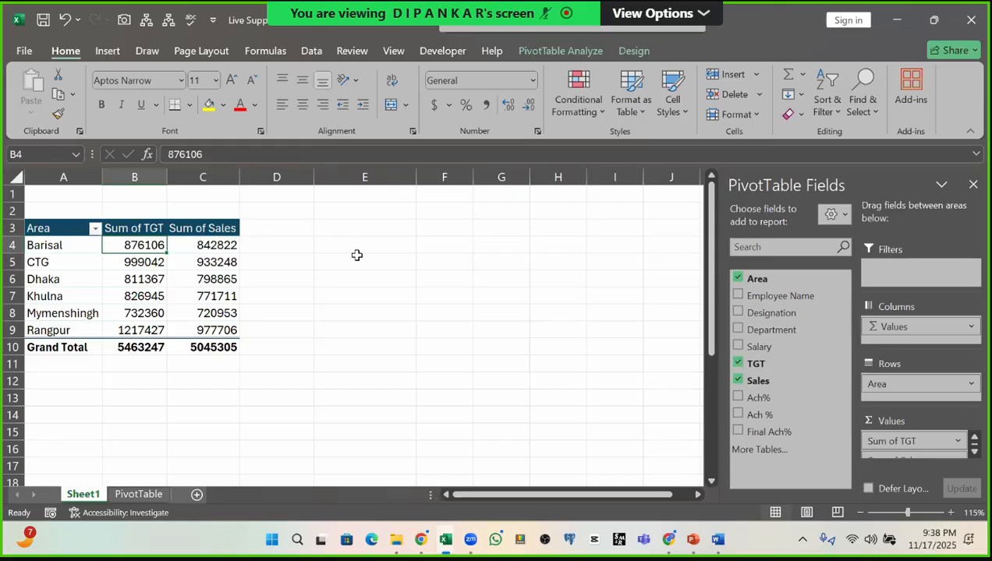
left_click(31, 245)
left_click_drag(37, 262, 45, 316)
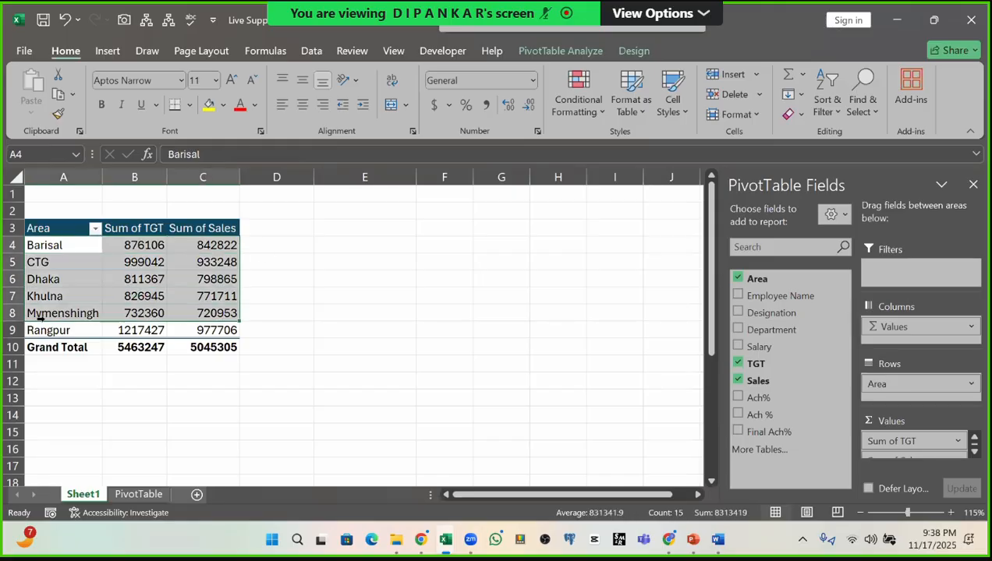
Step: Try moving the Area field from the pivot table's rows to its columns, undoing the layout change each time
left_click_drag(758, 286, 917, 351)
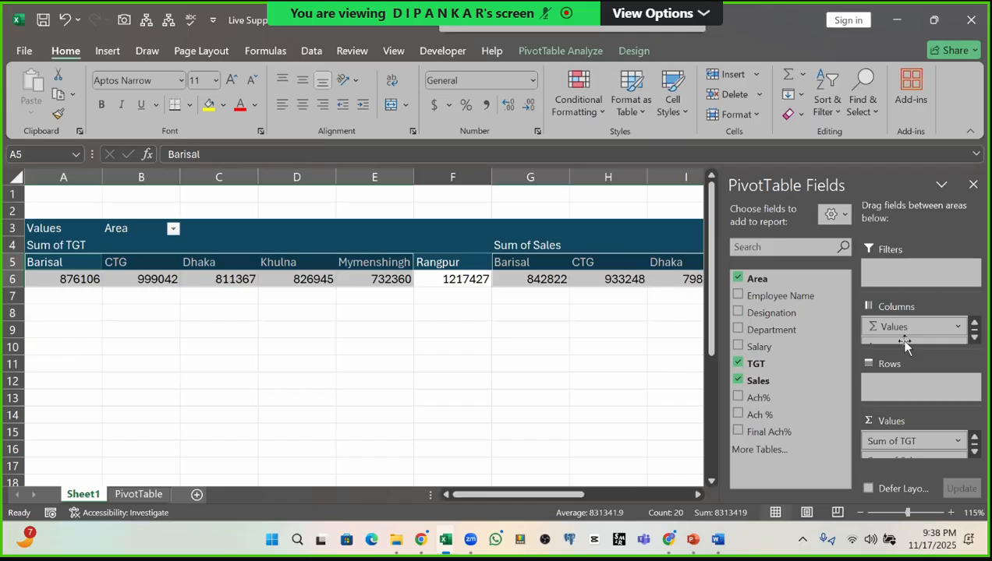
left_click_drag(456, 331, 31, 363)
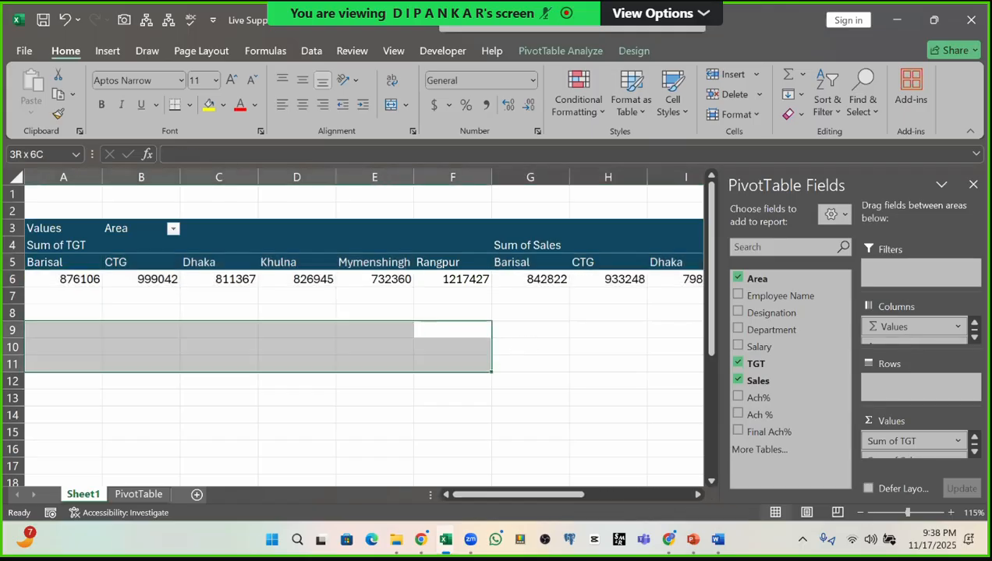
left_click(340, 300)
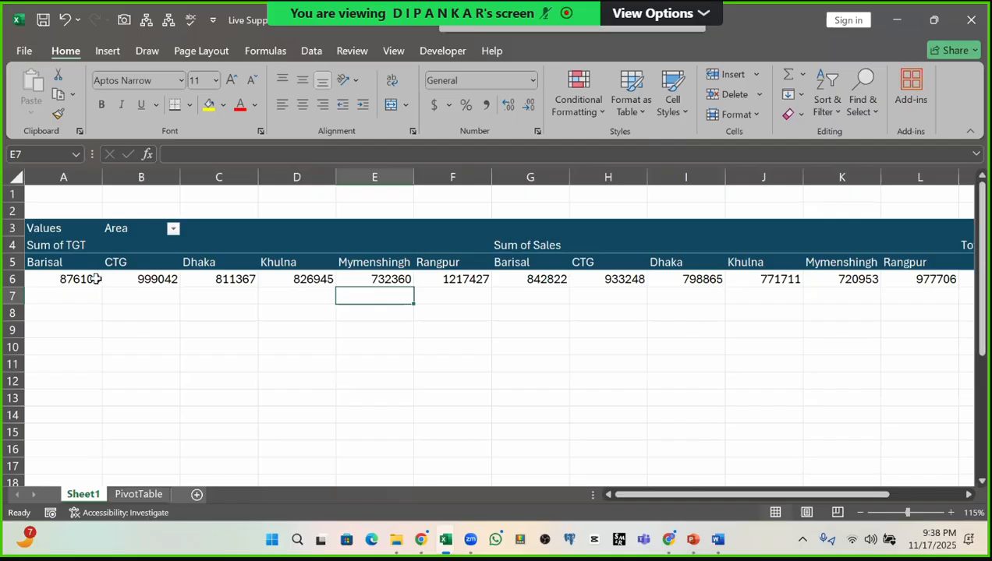
left_click(94, 279)
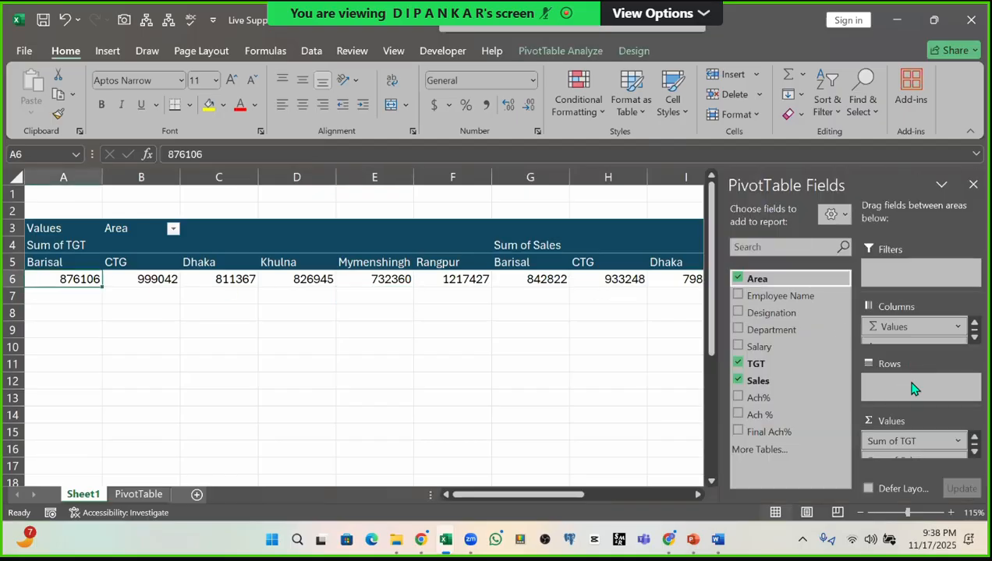
left_click(64, 19)
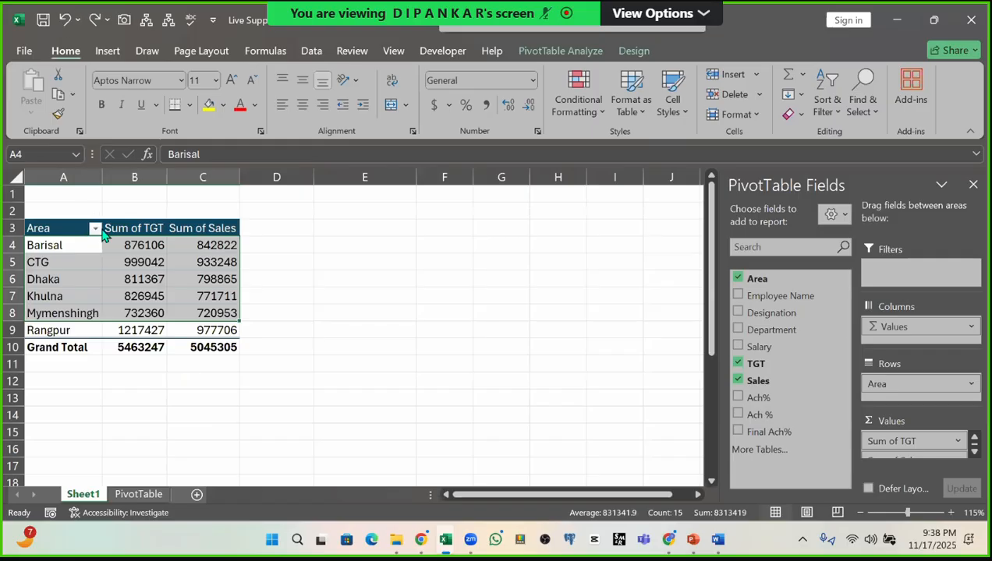
left_click(152, 260)
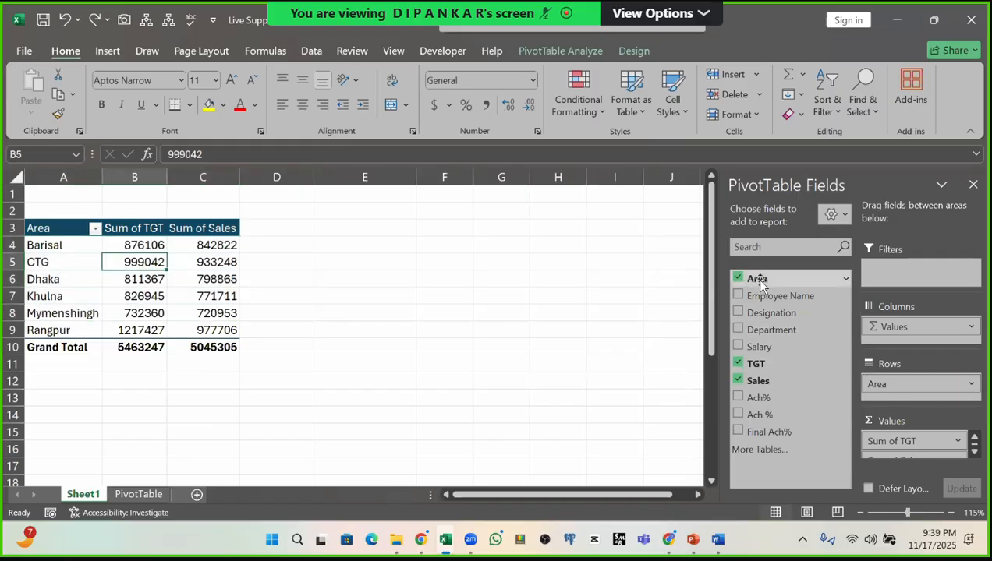
mouse_move(763, 279)
left_mouse_down()
mouse_move(915, 325)
mouse_move(917, 340)
left_mouse_up()
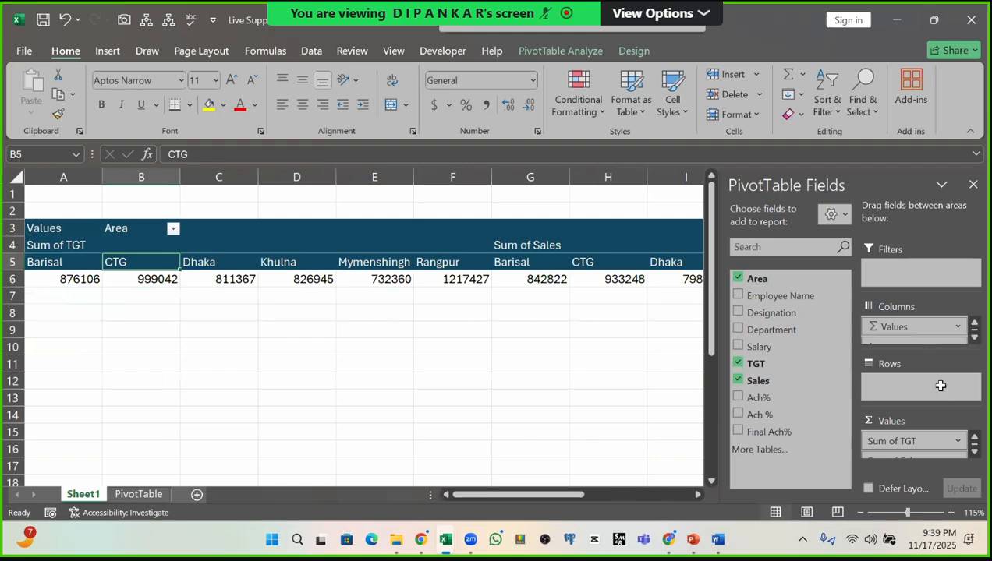
left_click(65, 19)
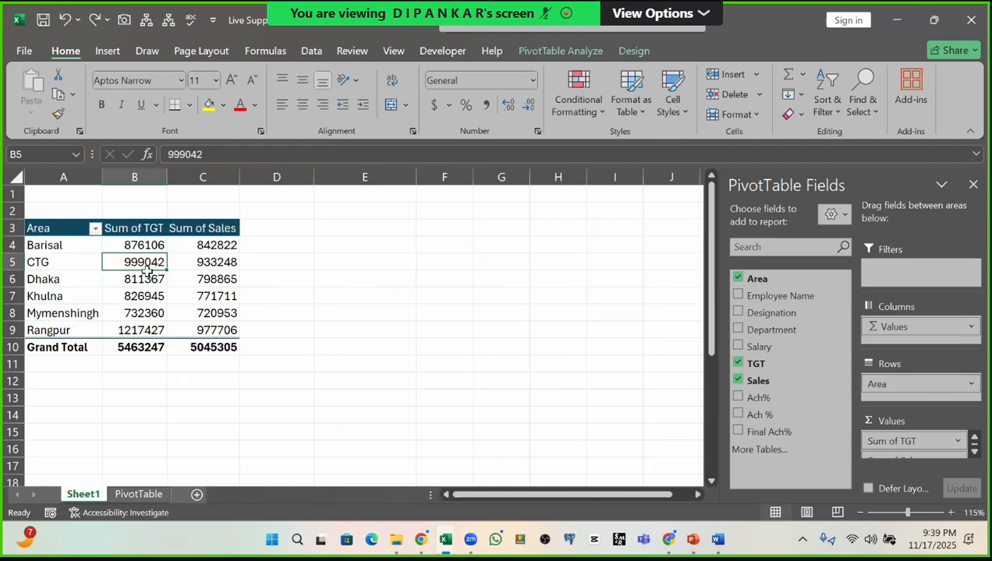
Step: Examine the Sum of TGT and Sum of Sales columns and the empty range D4:D9 beside the pivot table
left_click(314, 315)
left_click(232, 282)
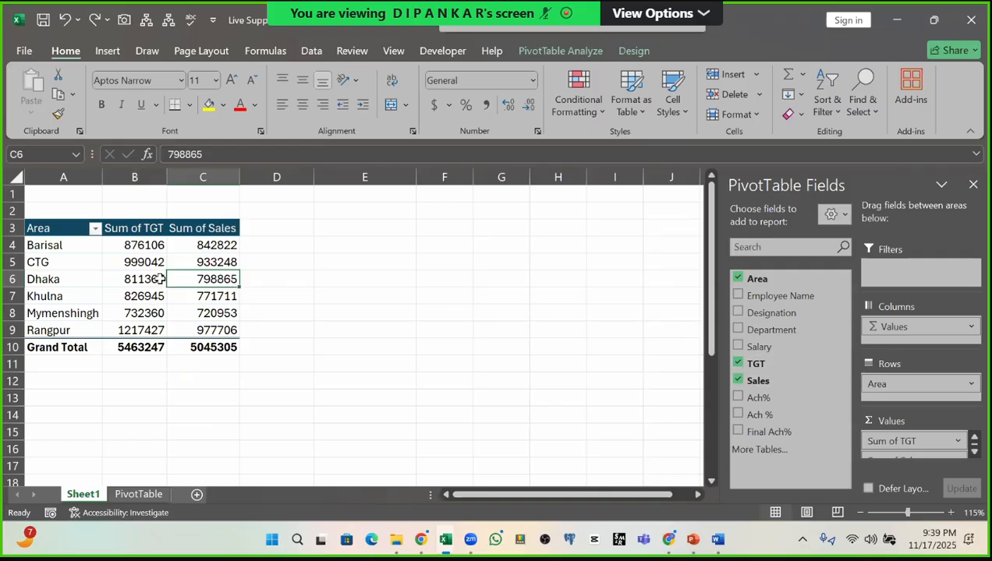
left_click_drag(130, 245, 140, 327)
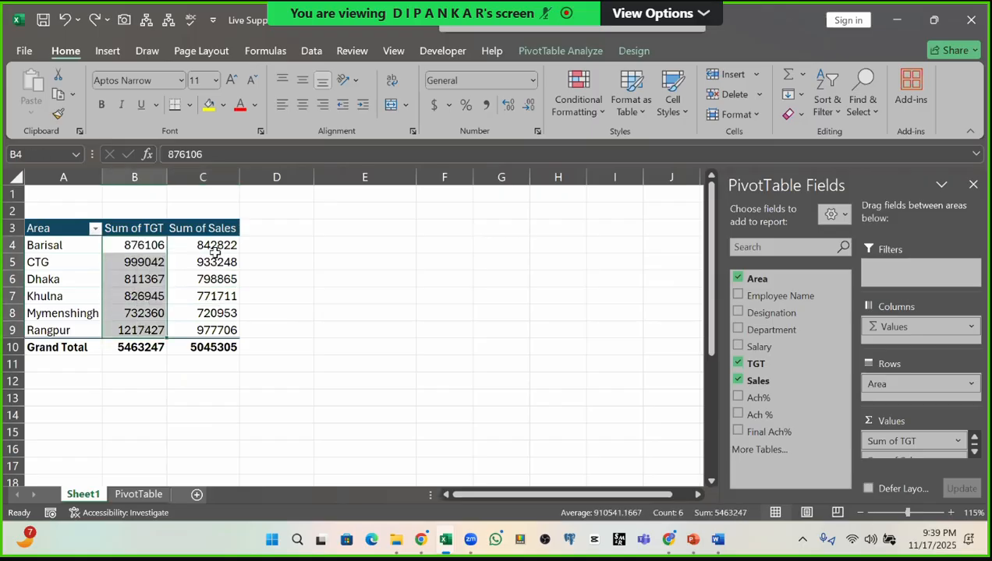
left_click_drag(215, 252, 215, 279)
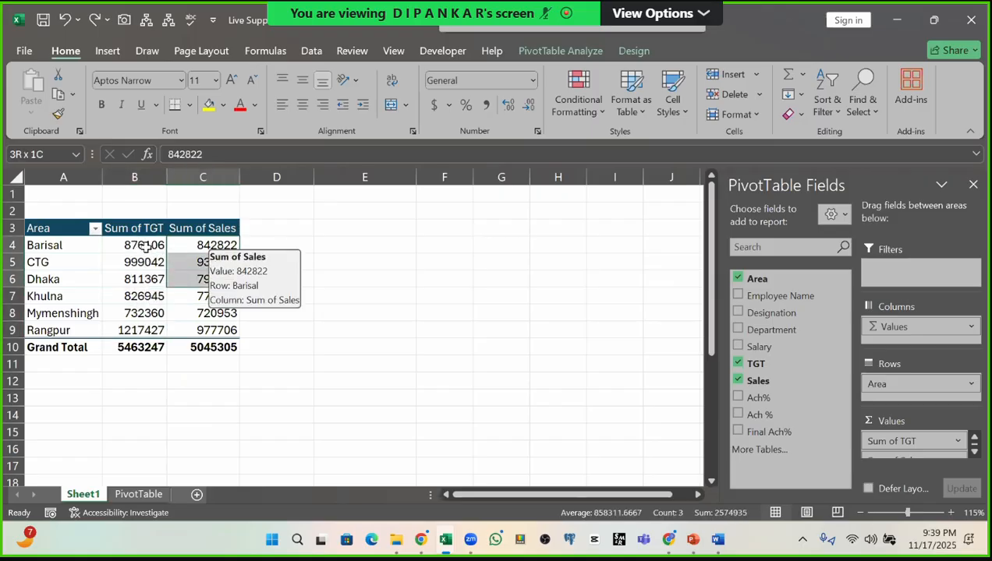
left_click_drag(146, 247, 141, 329)
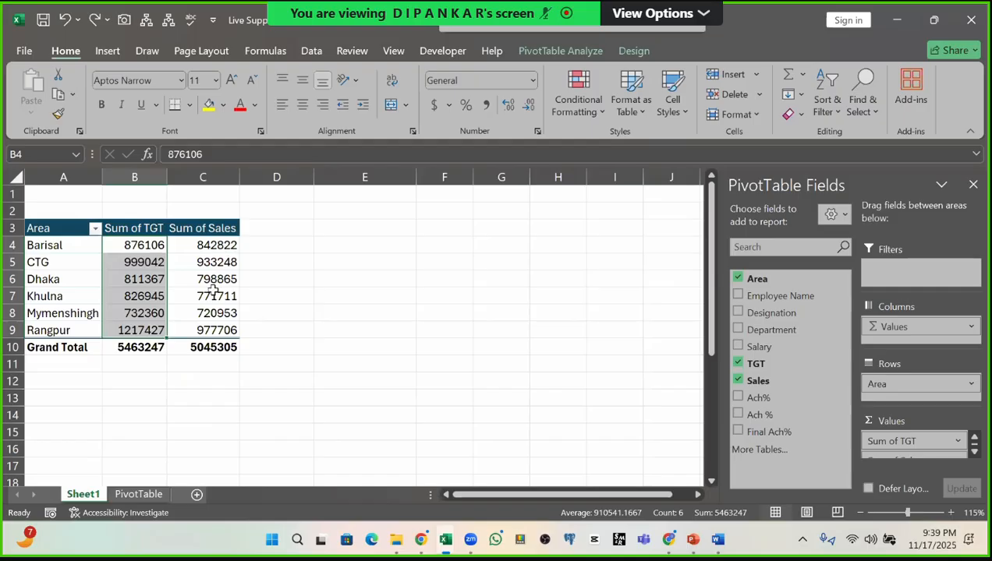
left_click_drag(214, 246, 210, 327)
left_click(258, 247)
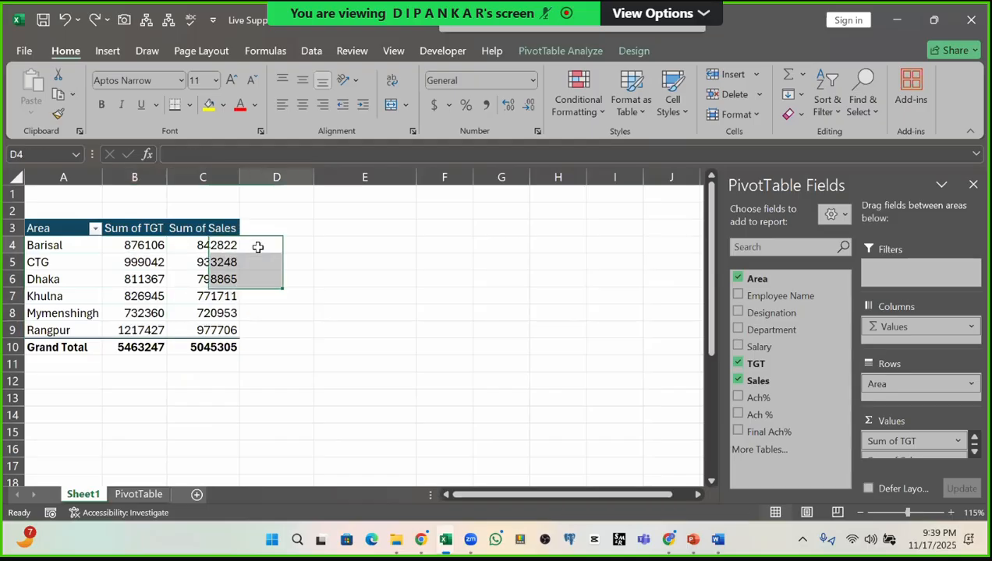
left_click_drag(258, 246, 264, 337)
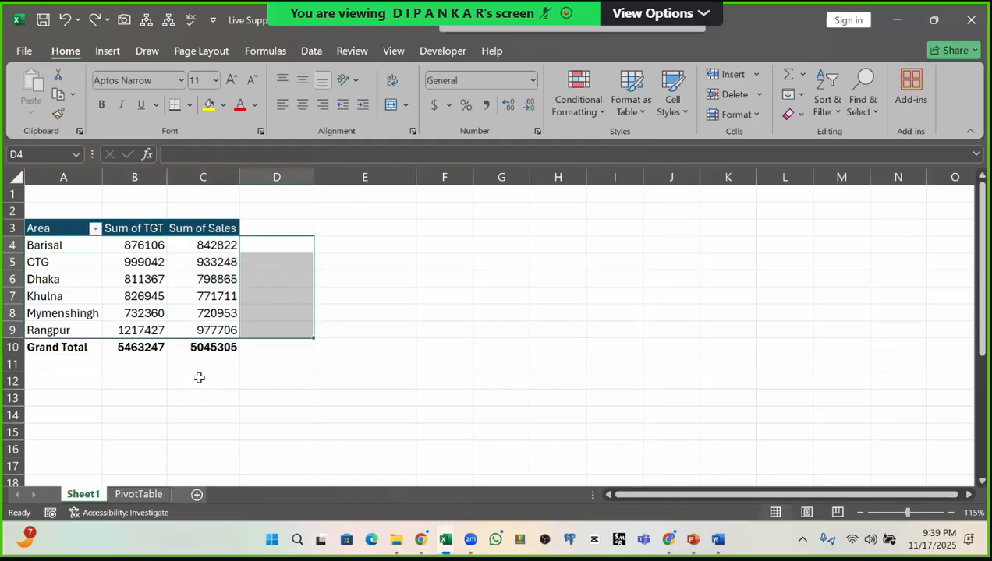
Step: Try adding the source data's Ach% field to the pivot table's values, and undo the addition
left_click(133, 494)
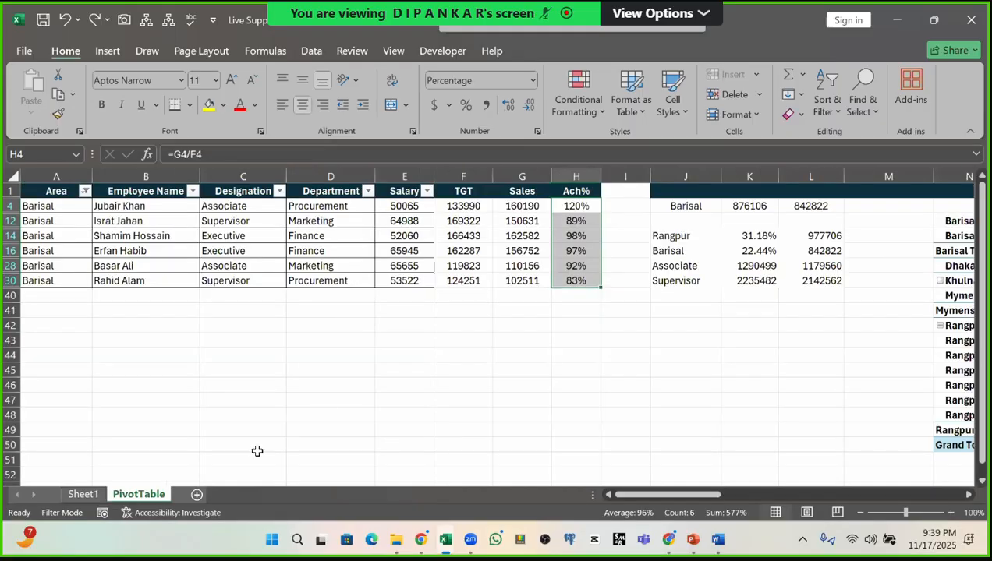
left_click(83, 496)
left_click(203, 313)
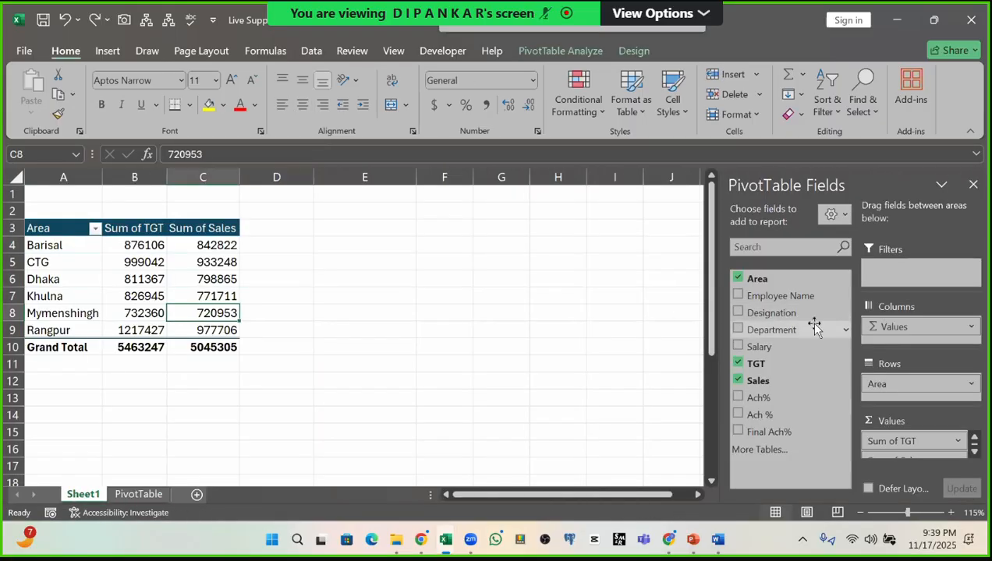
left_click(740, 400)
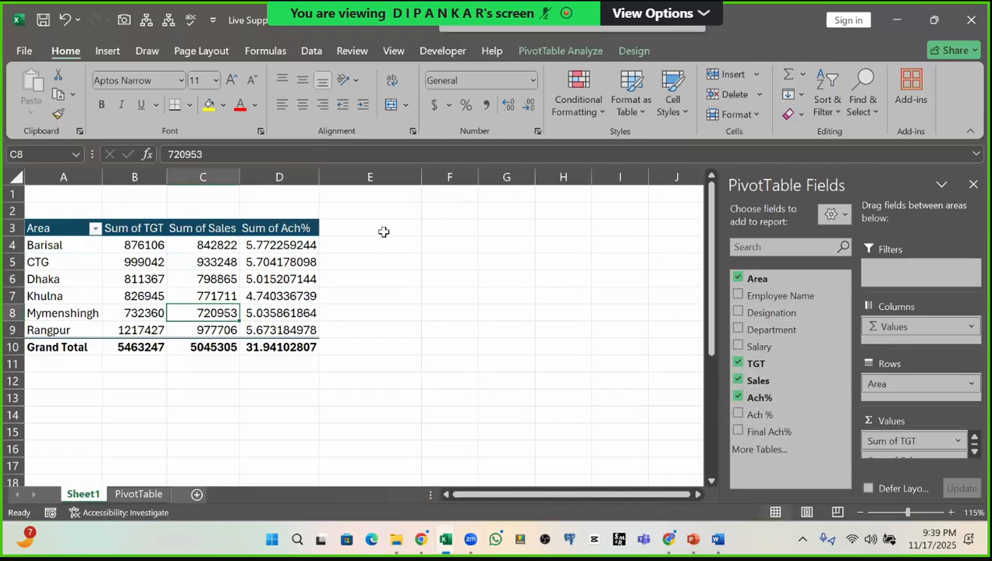
key("ctrl+z")
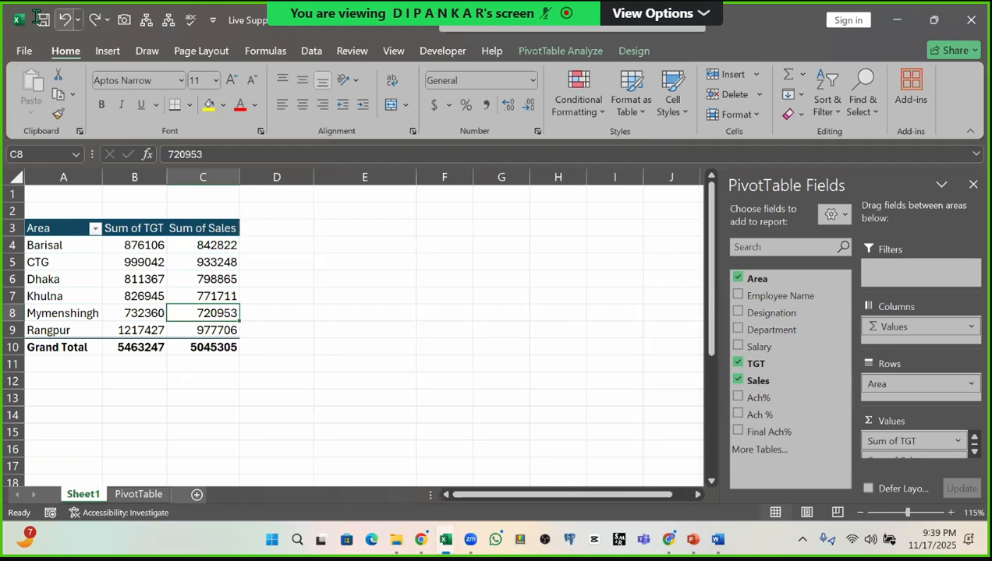
Step: Examine the Ach% values of the Barisal employees in column H of the PivotTable sheet
left_click(125, 496)
left_click_drag(591, 207, 572, 277)
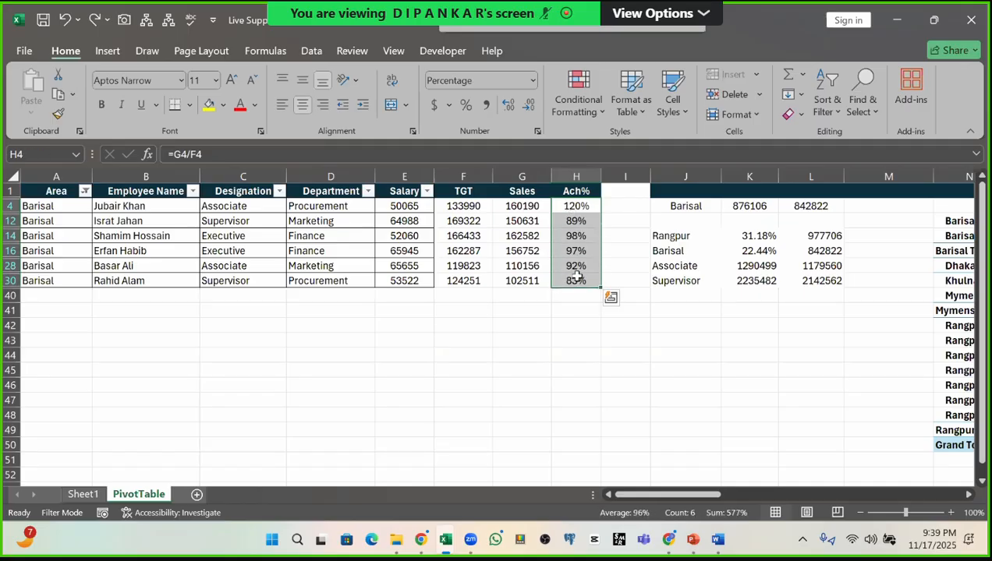
left_click(84, 495)
Step: Review the TGT and Sales totals in the Barisal row of the pivot table on Sheet1
left_click(71, 246)
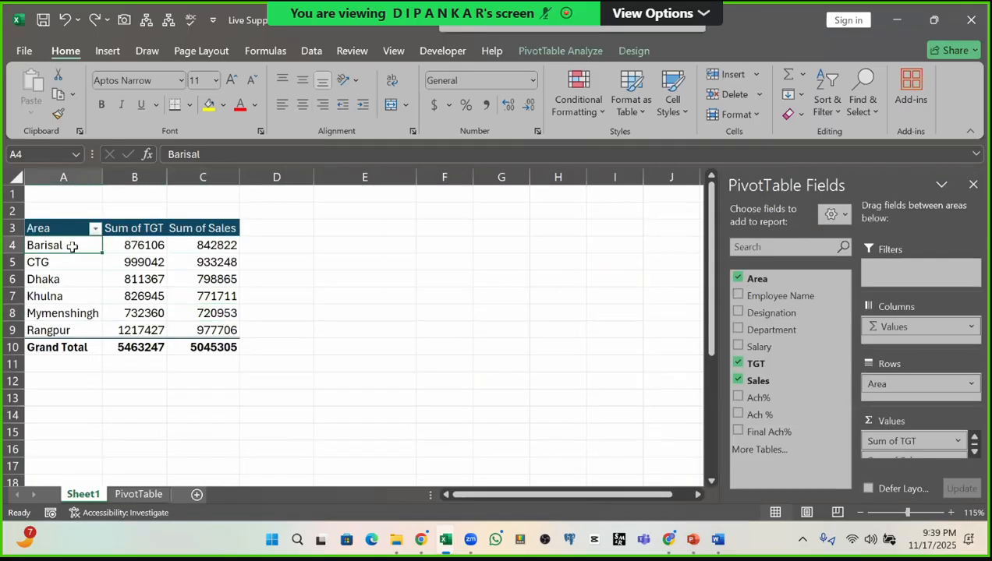
left_click_drag(72, 246, 206, 246)
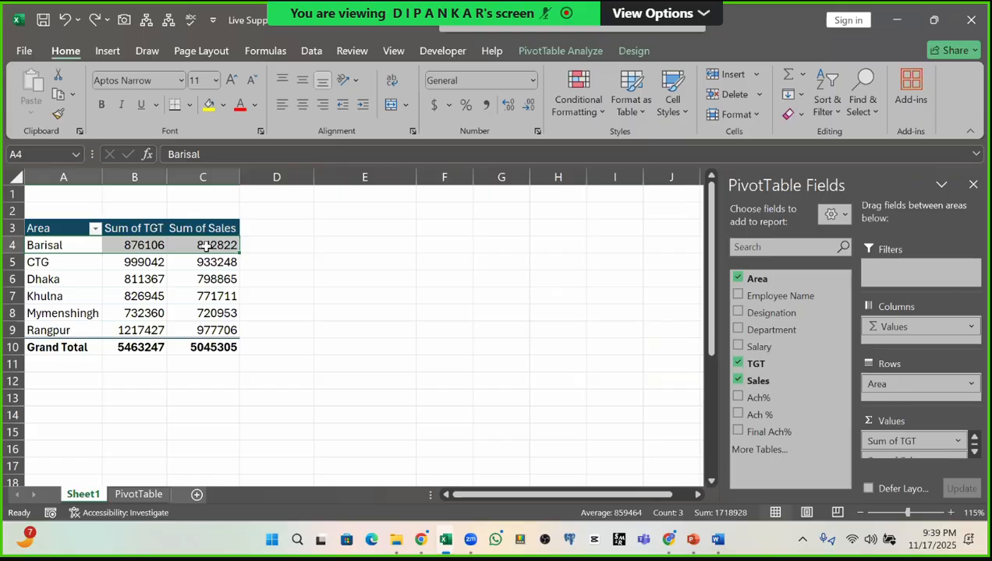
left_click(251, 247)
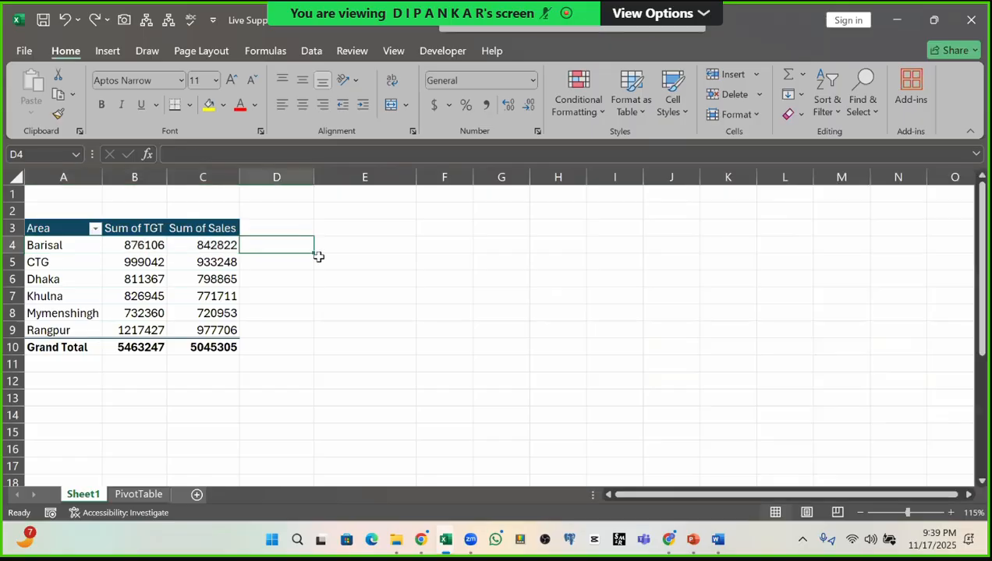
left_click(152, 248)
left_click(207, 248)
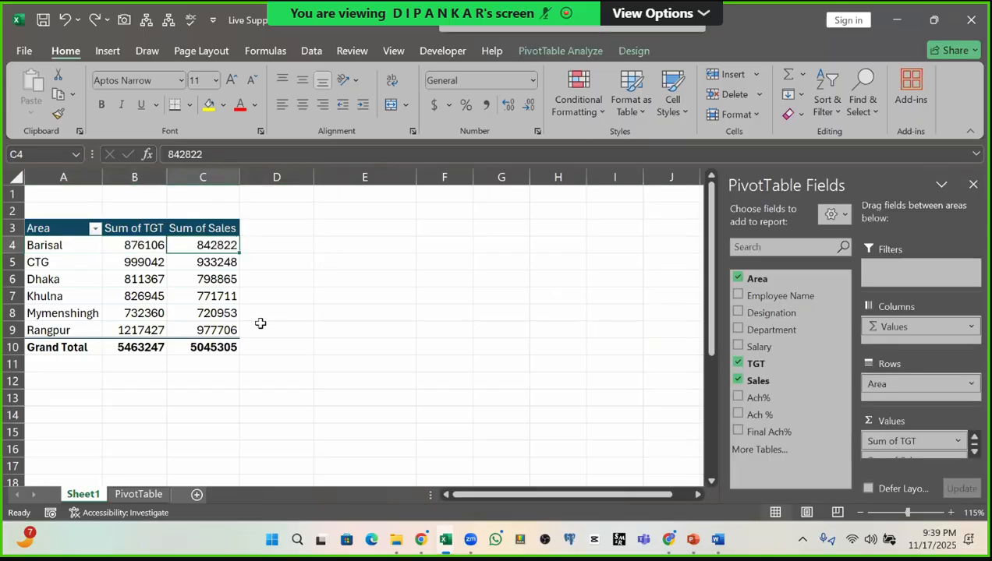
left_click(276, 260)
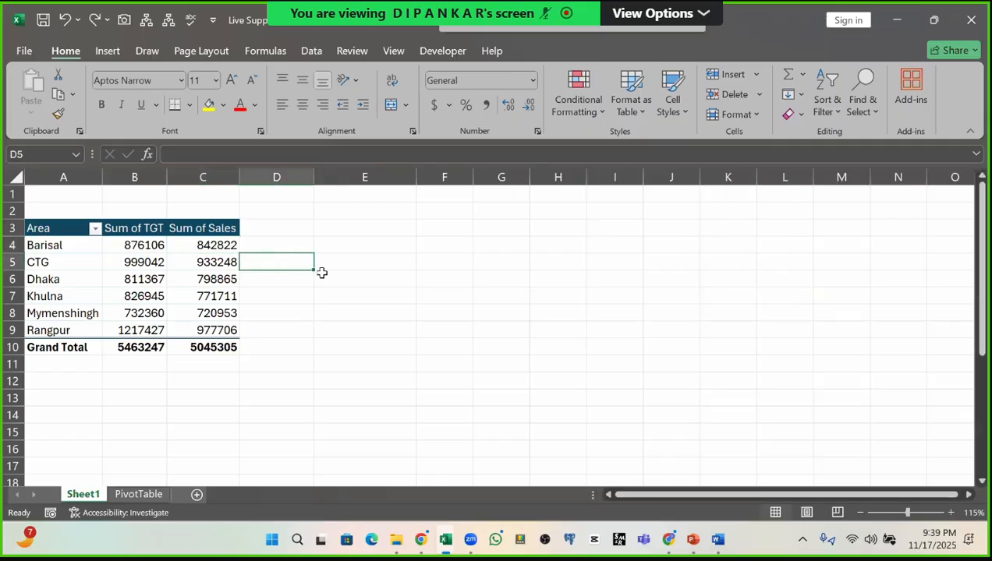
left_click(212, 245)
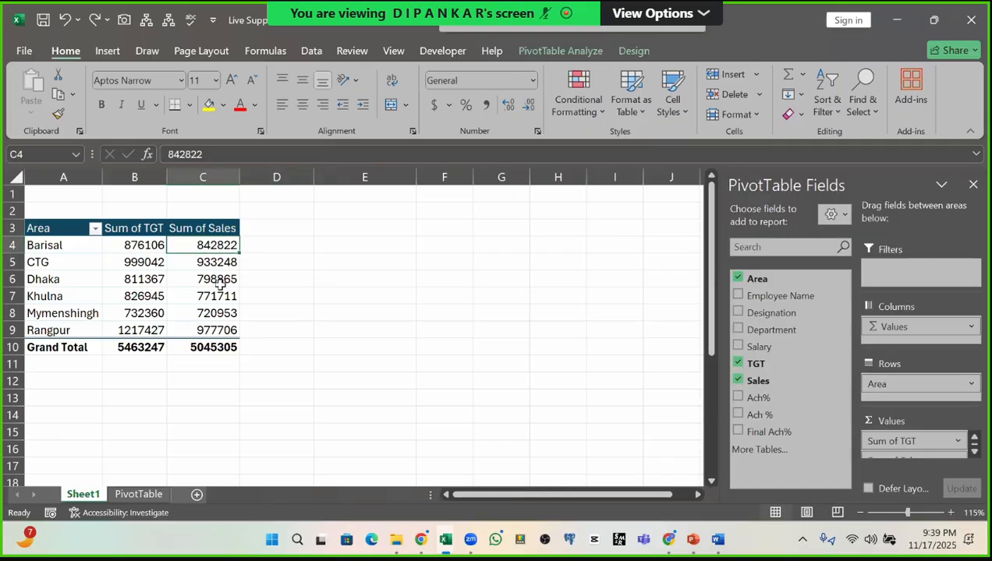
Step: Start a new calculated field for the pivot table and name it TGT-Sales Ach%
left_click(216, 269)
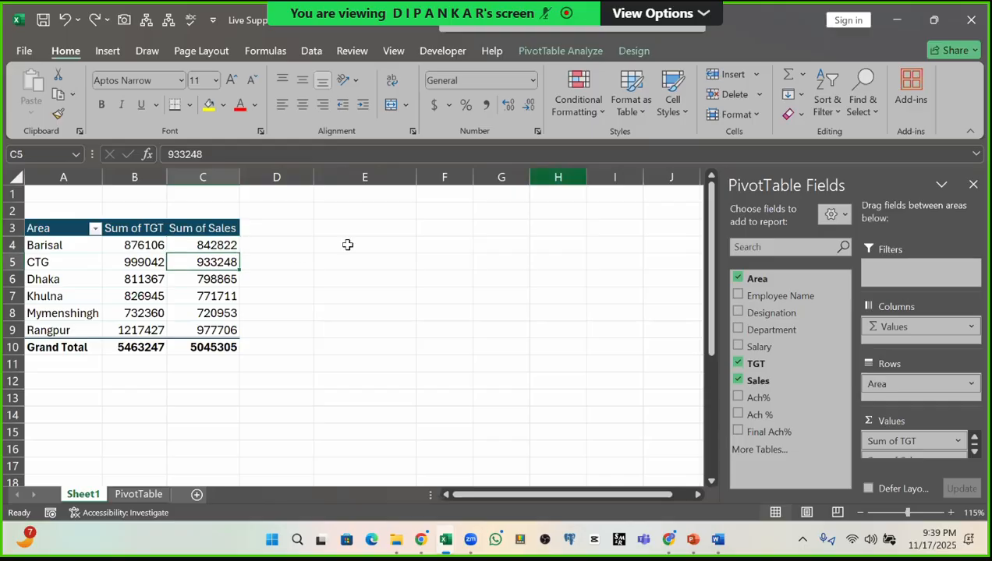
left_click(560, 51)
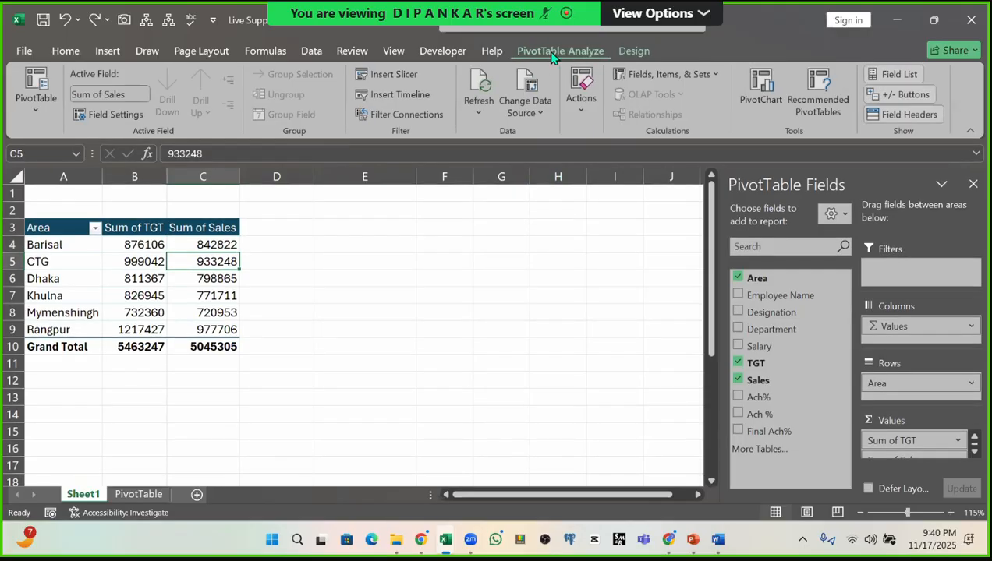
left_click(696, 81)
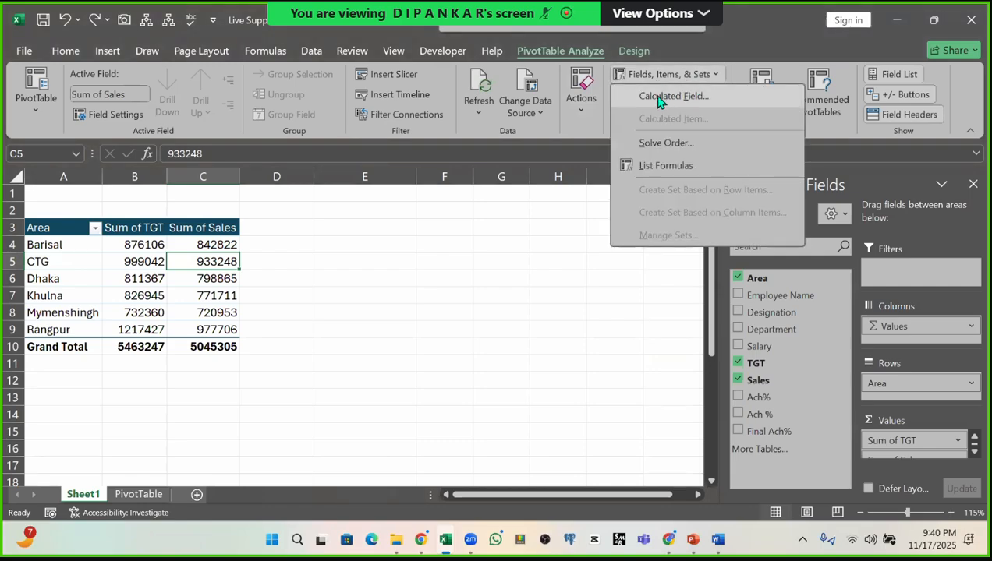
left_click(700, 104)
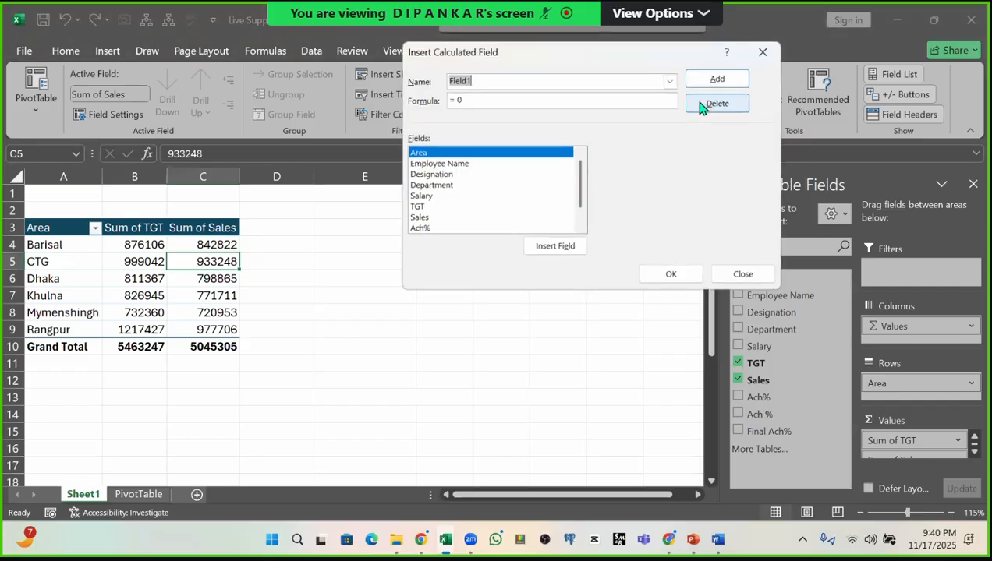
left_click(522, 81)
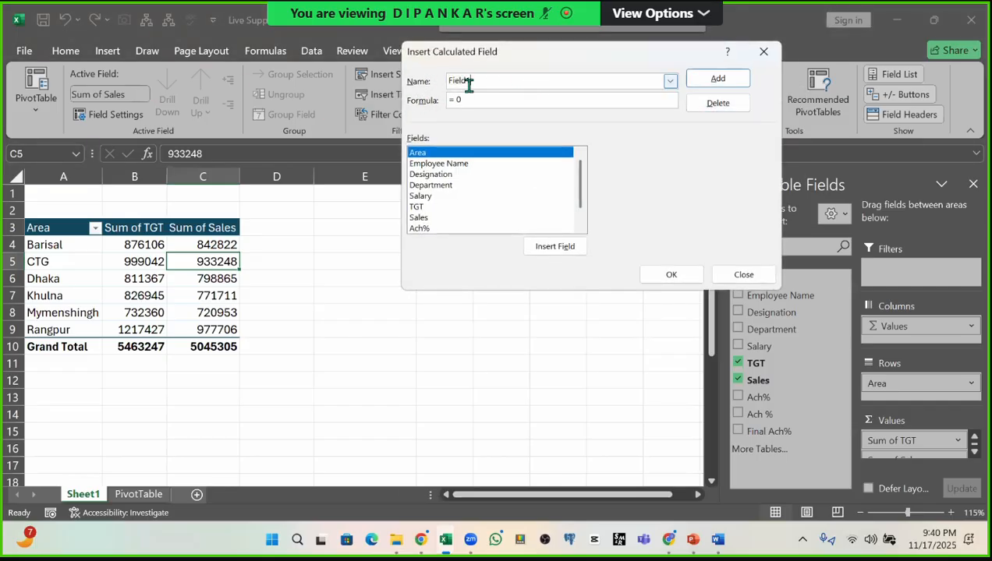
left_click_drag(468, 80, 438, 81)
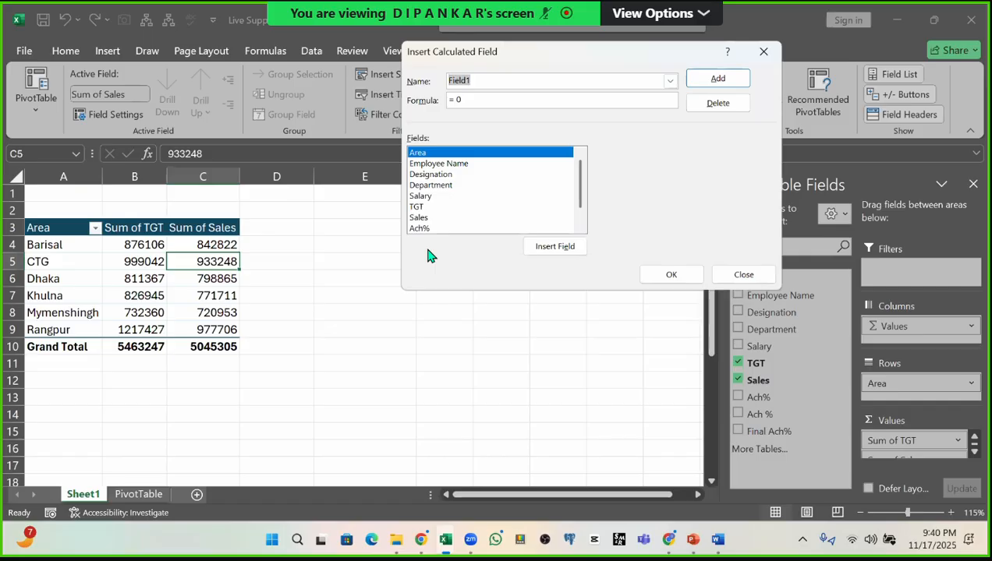
type("123")
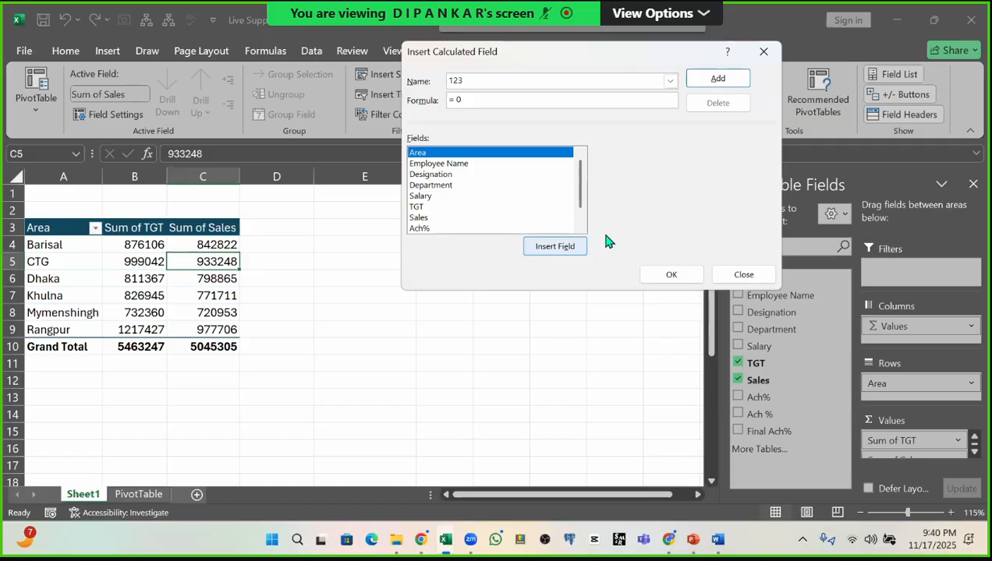
double_click(454, 80)
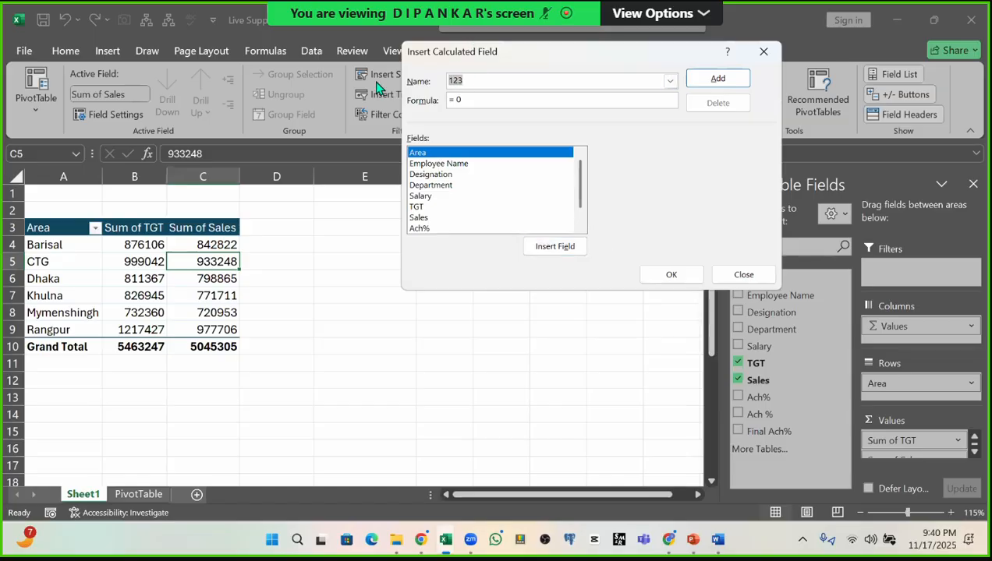
type("TGT")
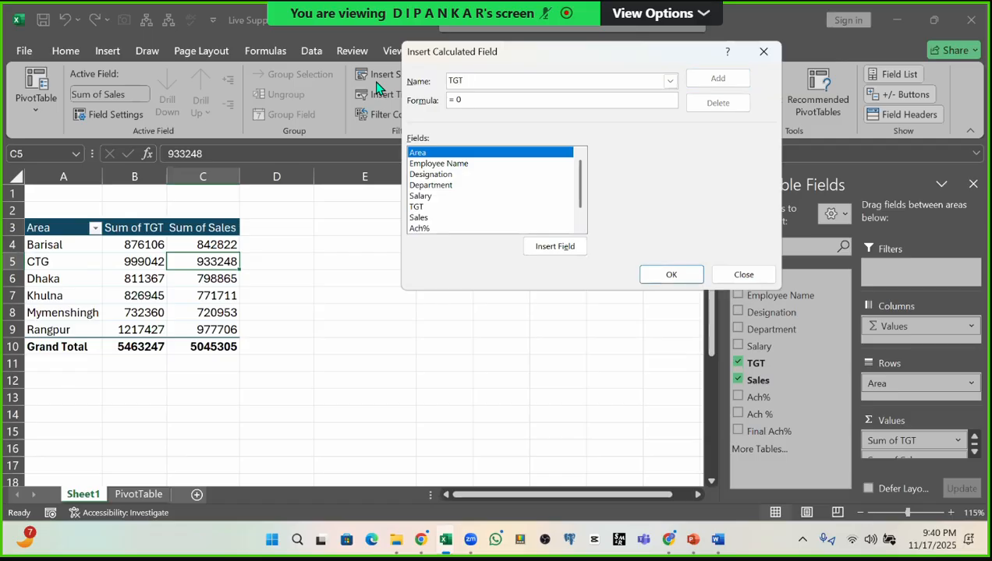
type("-Sales Ach%")
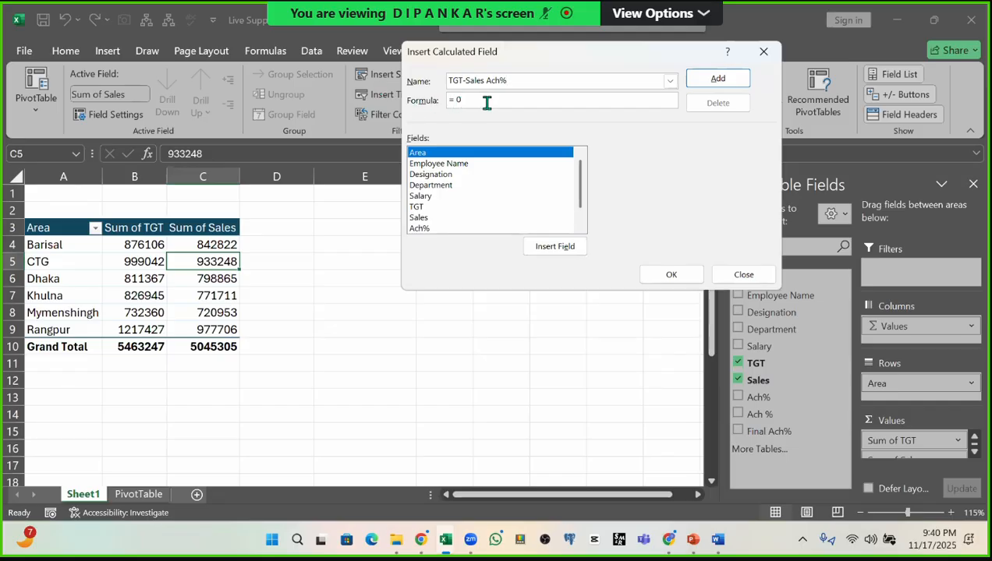
Step: Define the TGT-Sales Ach% formula as Sales divided by TGT and add the calculated field to the pivot table
left_click_drag(485, 100, 407, 106)
left_click(431, 217)
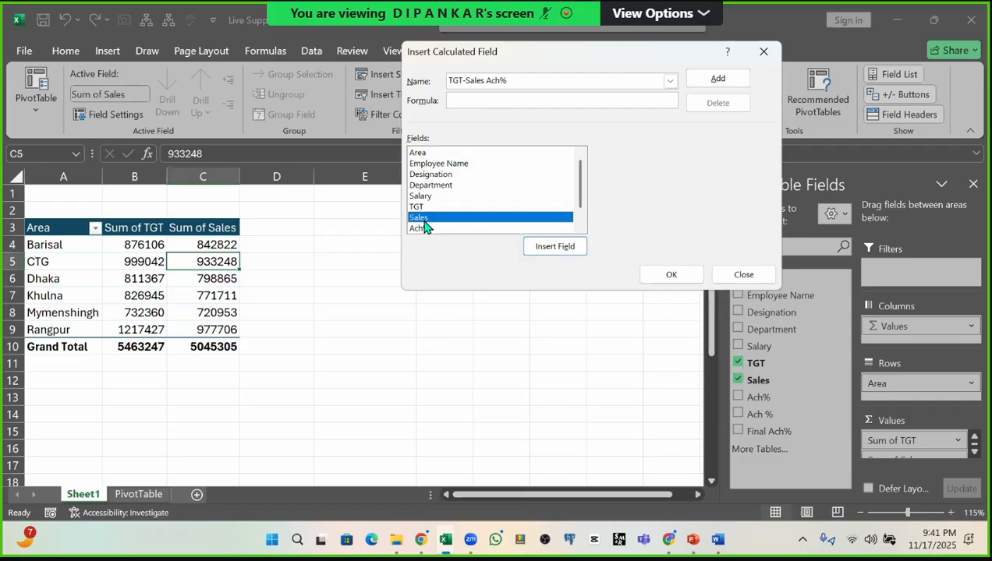
left_click(559, 249)
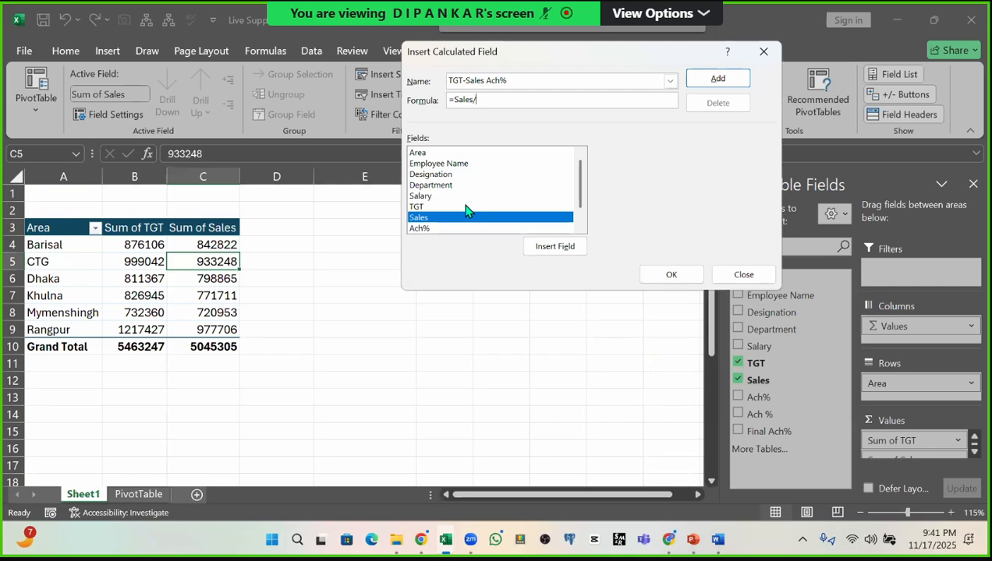
left_click(421, 207)
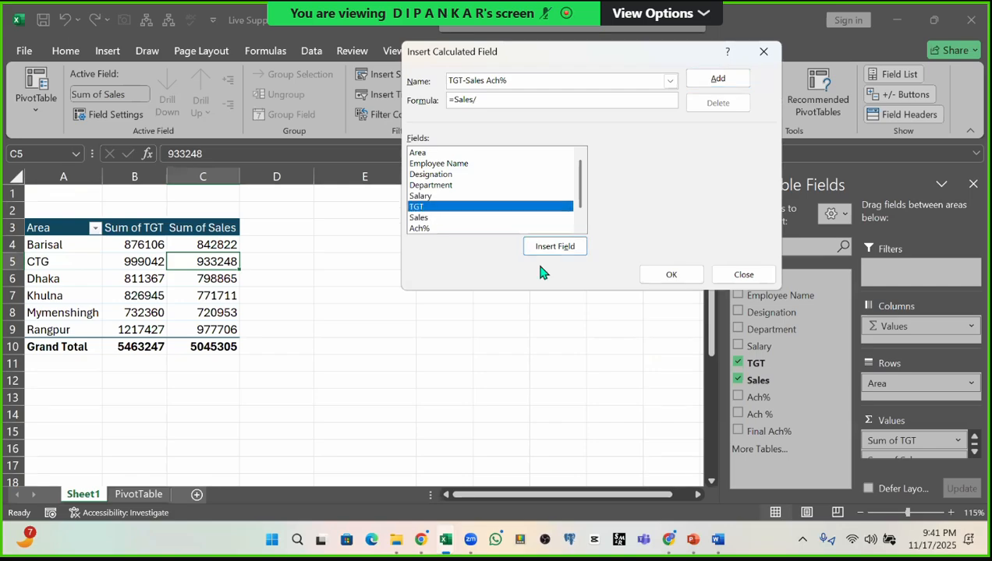
left_click(579, 248)
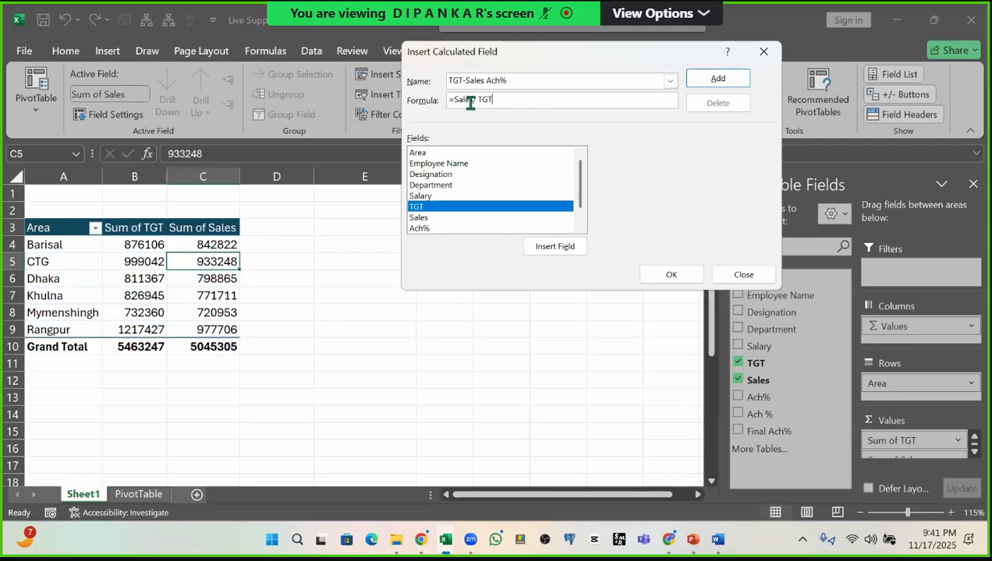
left_click_drag(453, 100, 492, 107)
left_click(518, 104)
left_click(669, 276)
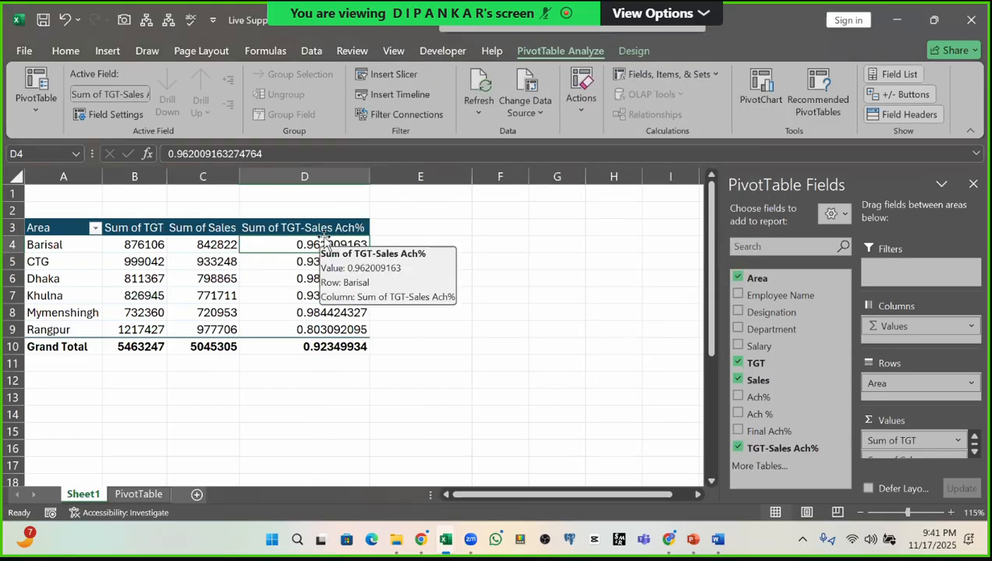
Step: Format the Sum of TGT-Sales Ach% values in D4:D10 as percentages
left_click_drag(322, 251, 322, 344)
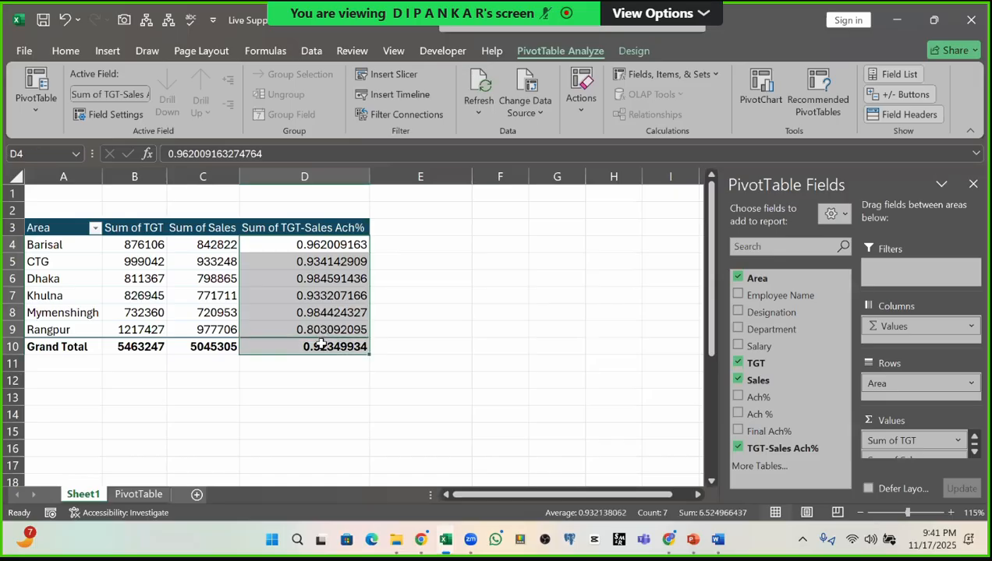
left_click(74, 52)
left_click(465, 105)
Step: Review the achievement percentage of each area against its TGT and Sales totals in the pivot table
left_click(281, 285)
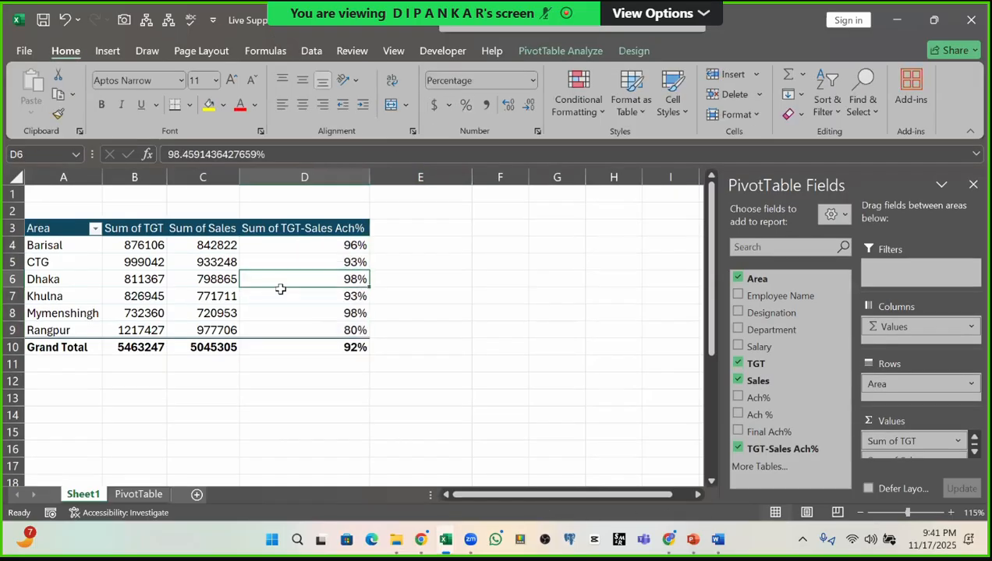
left_click(476, 281)
left_click(283, 310)
left_click(463, 281)
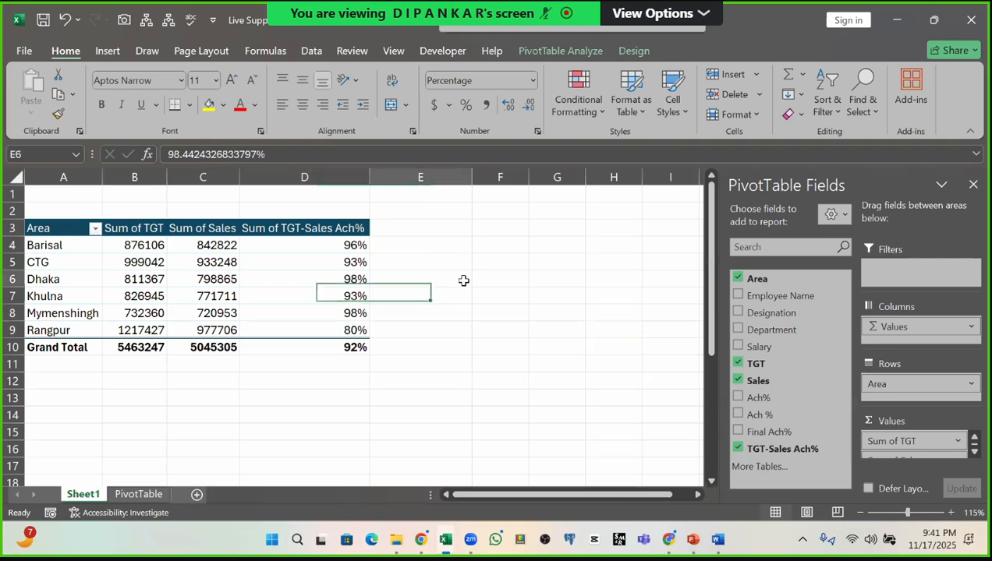
left_click(320, 282)
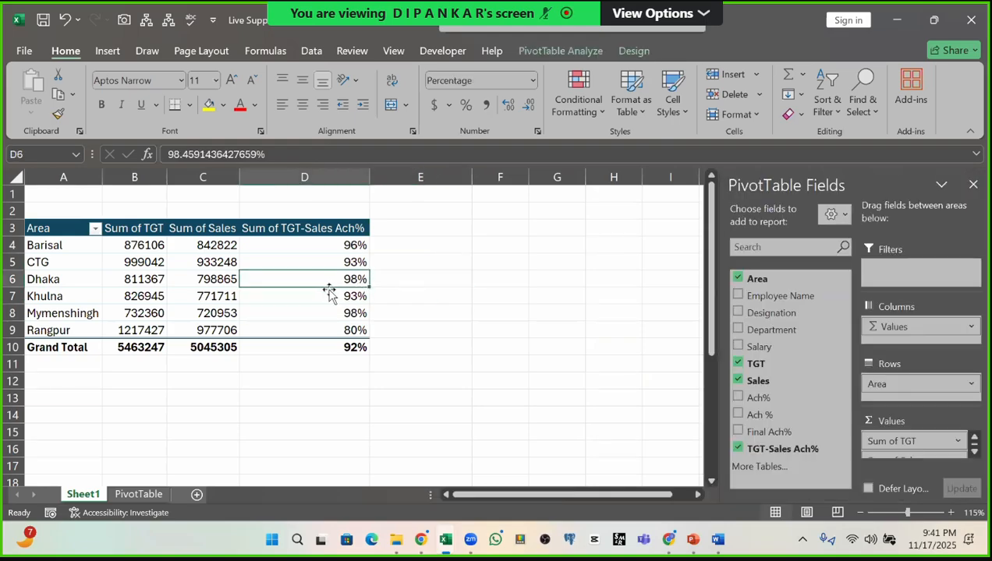
left_click(207, 297)
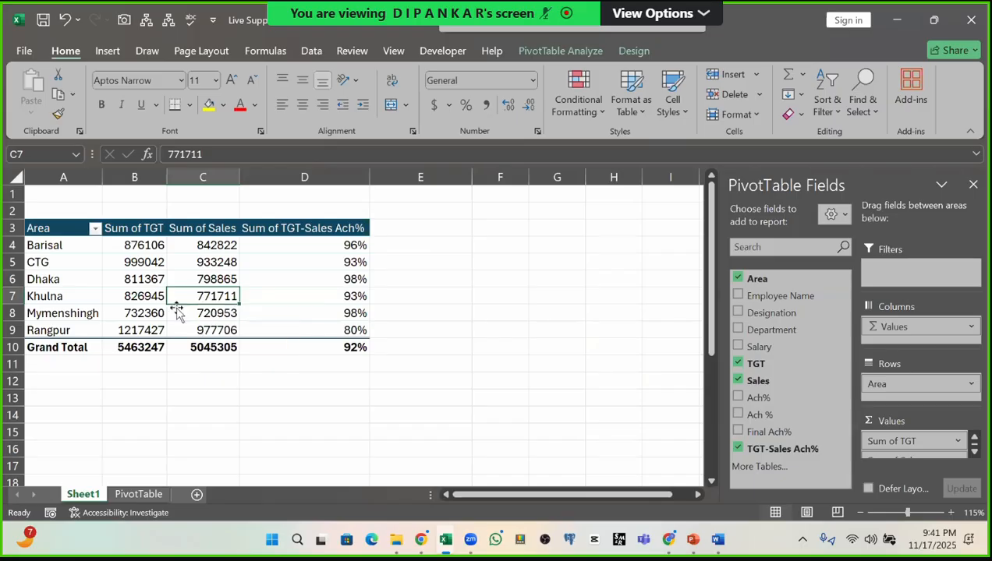
left_click(58, 263)
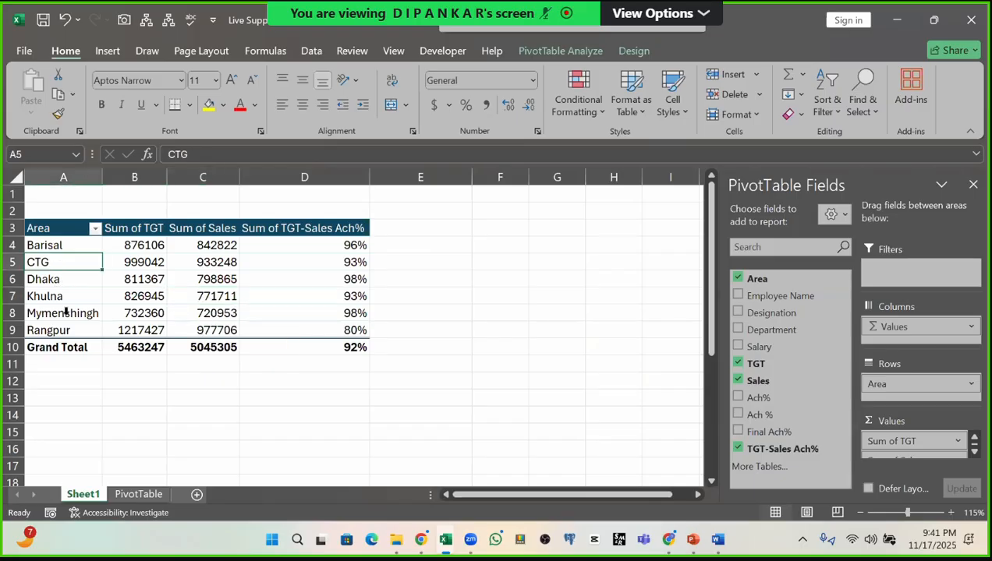
scroll(74, 401, "down", 1)
scroll(84, 352, "up", 1)
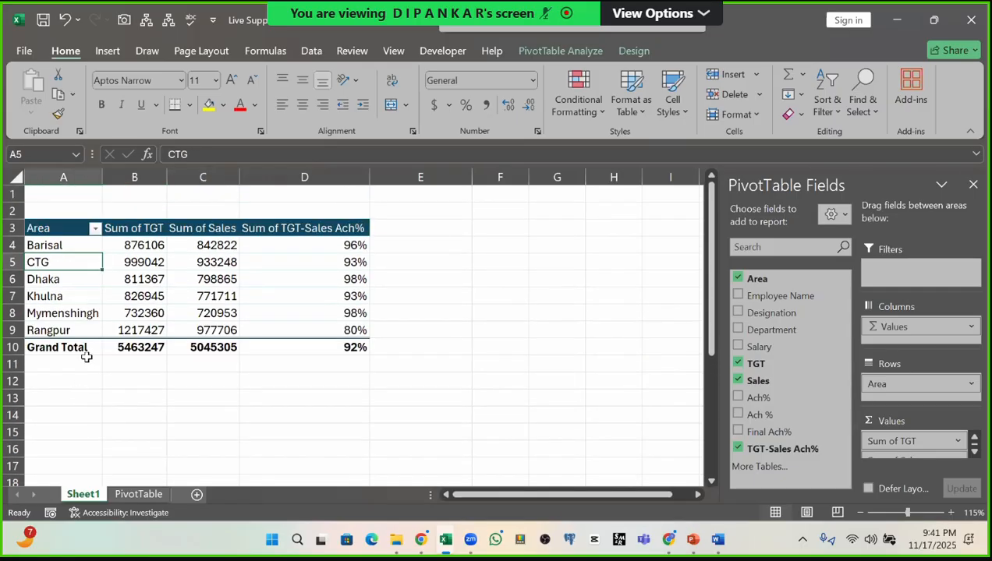
left_click(150, 286)
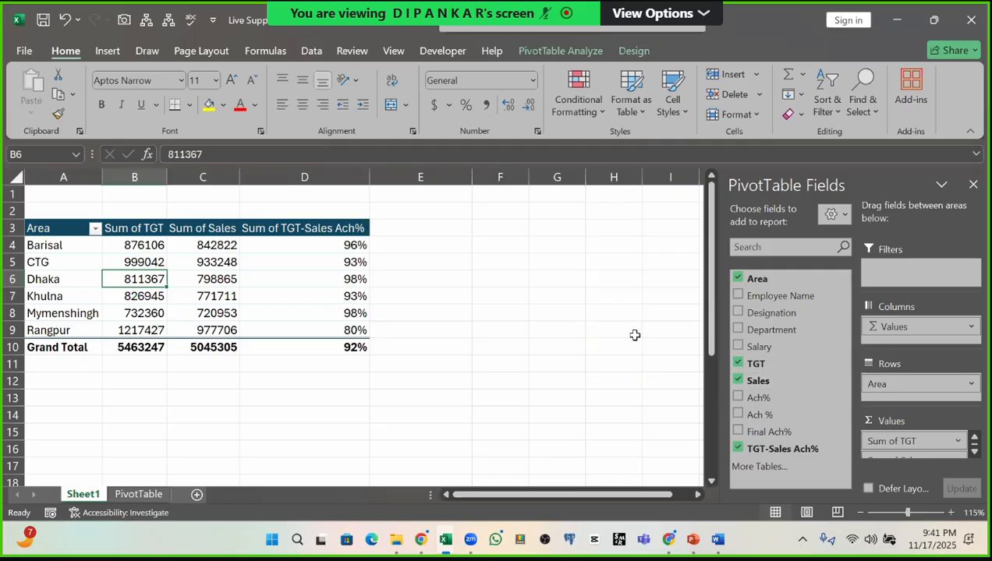
Step: Add the Department field to the pivot table's rows under Area
left_click(738, 331)
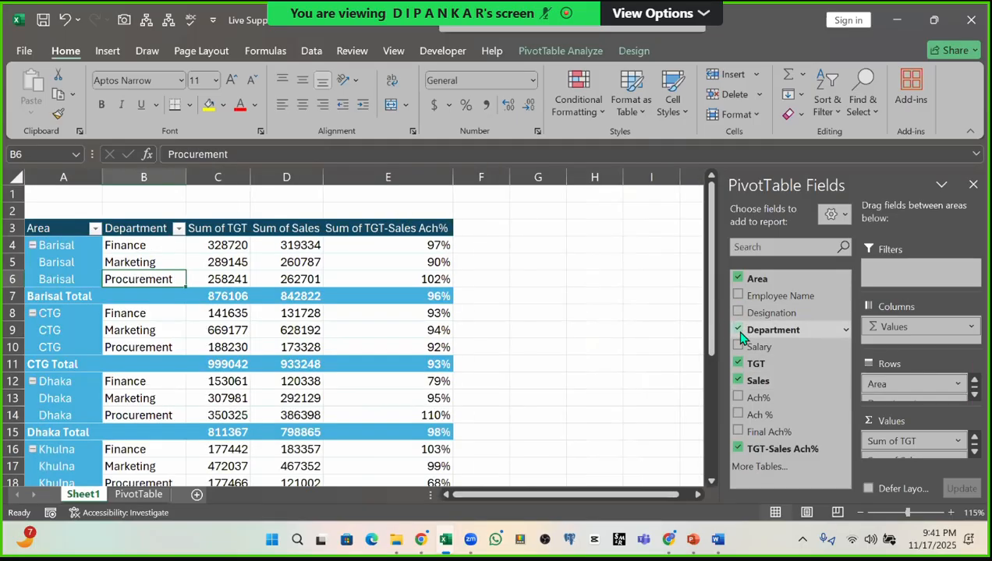
mouse_move(219, 307)
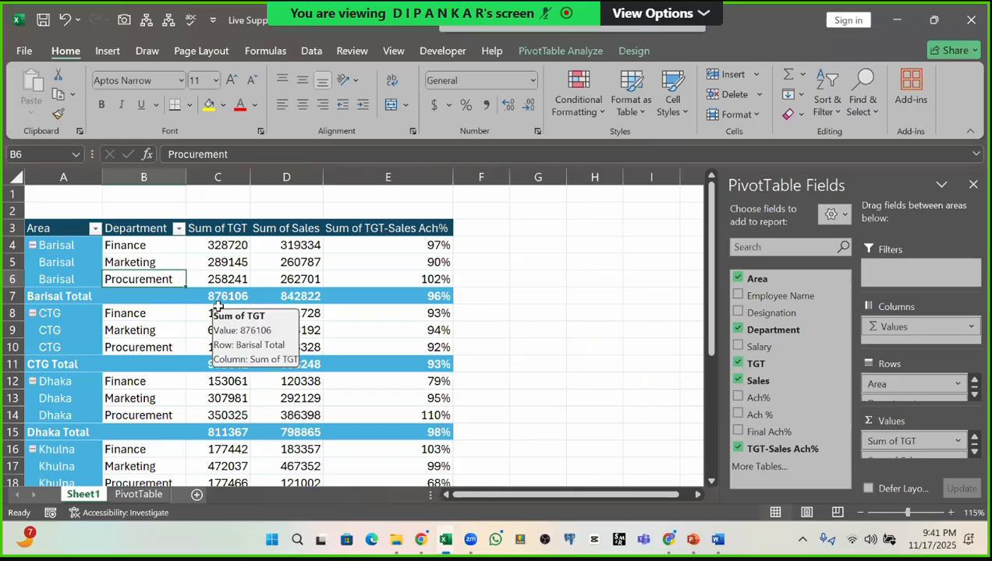
scroll(215, 309, "down", 7)
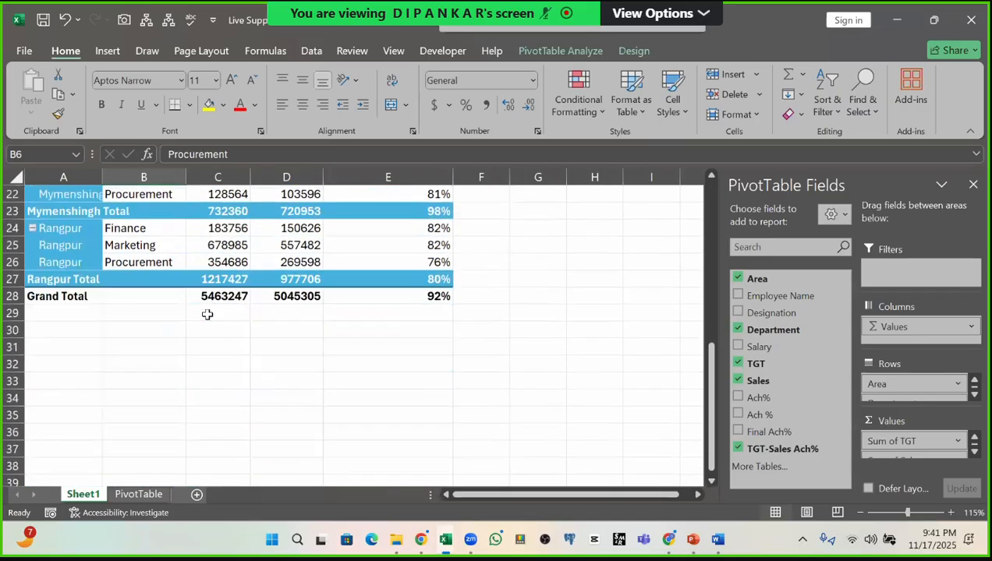
scroll(208, 314, "up", 7)
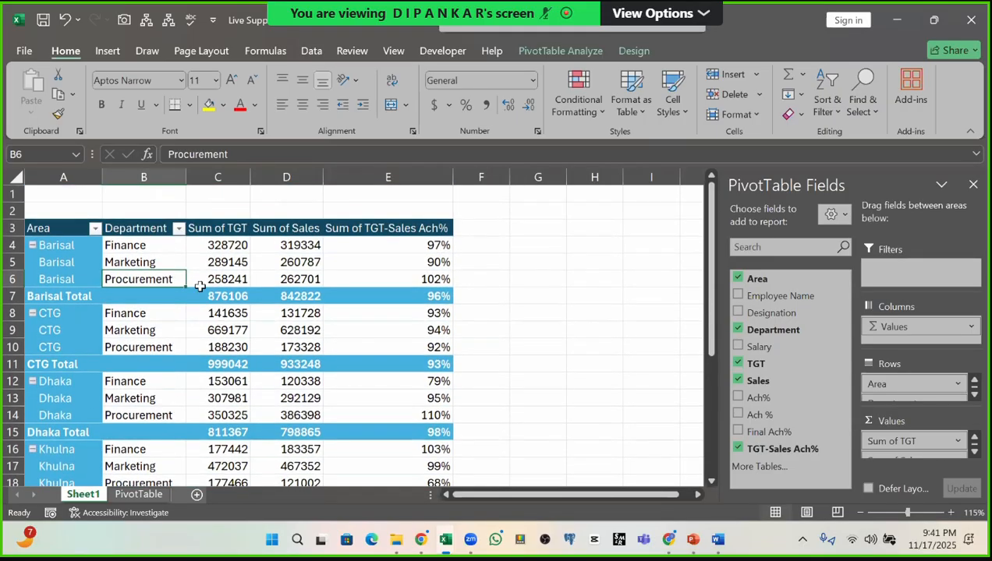
Step: Examine the TGT, Sales and achievement values of each department within the areas, down to the Grand Total
left_click(216, 246)
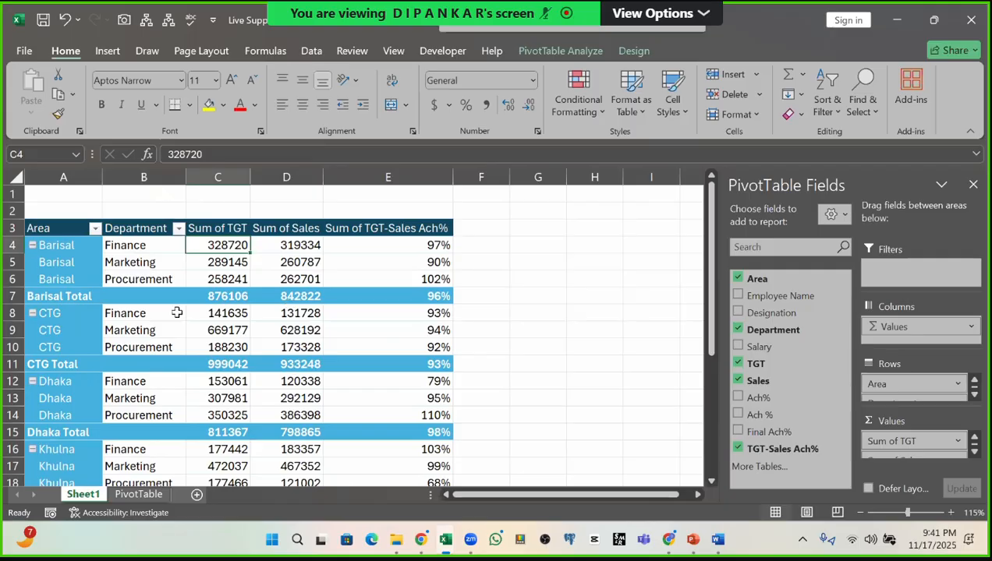
scroll(254, 337, "down", 7)
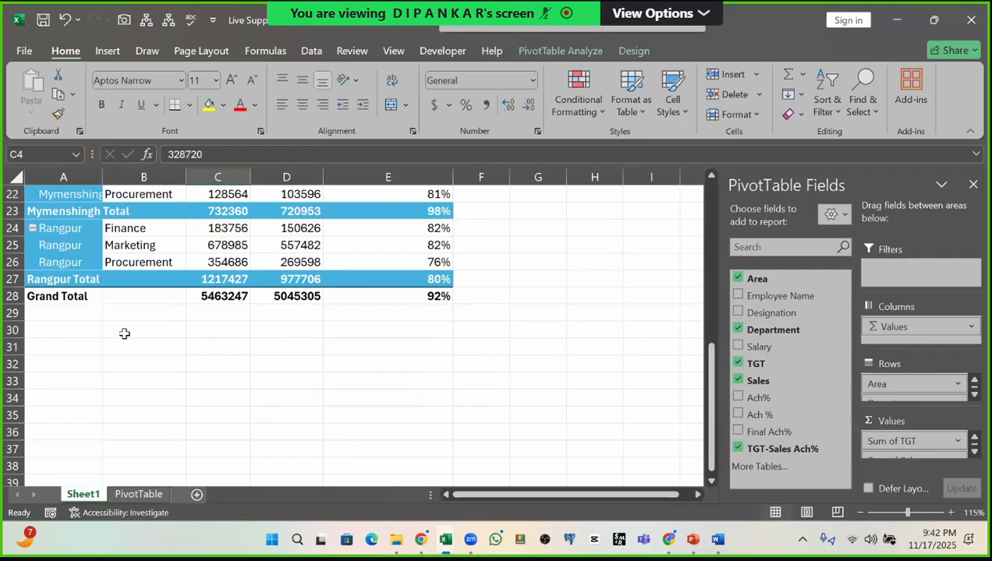
scroll(223, 321, "up", 7)
left_click(293, 263)
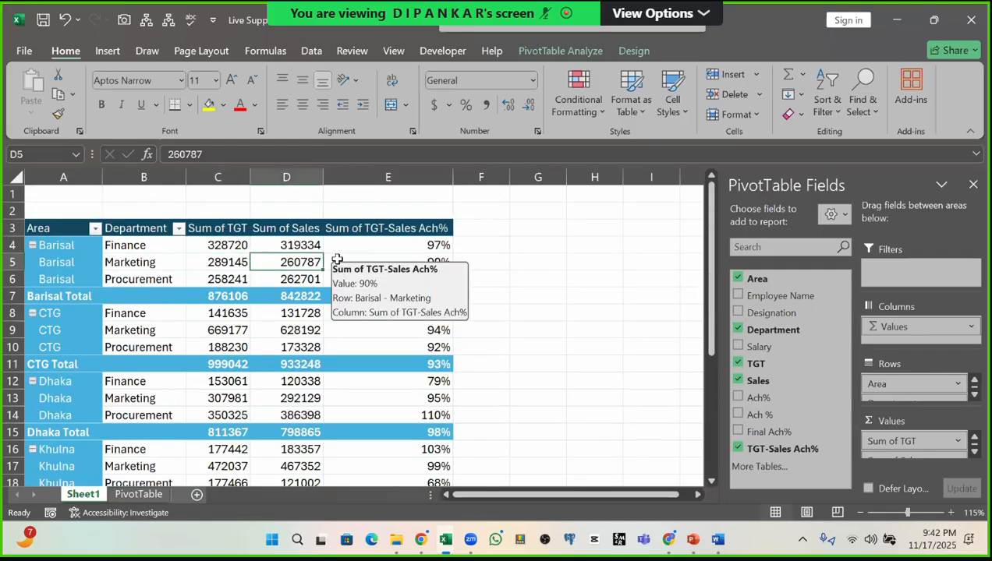
scroll(47, 312, "down", 7)
scroll(162, 294, "up", 7)
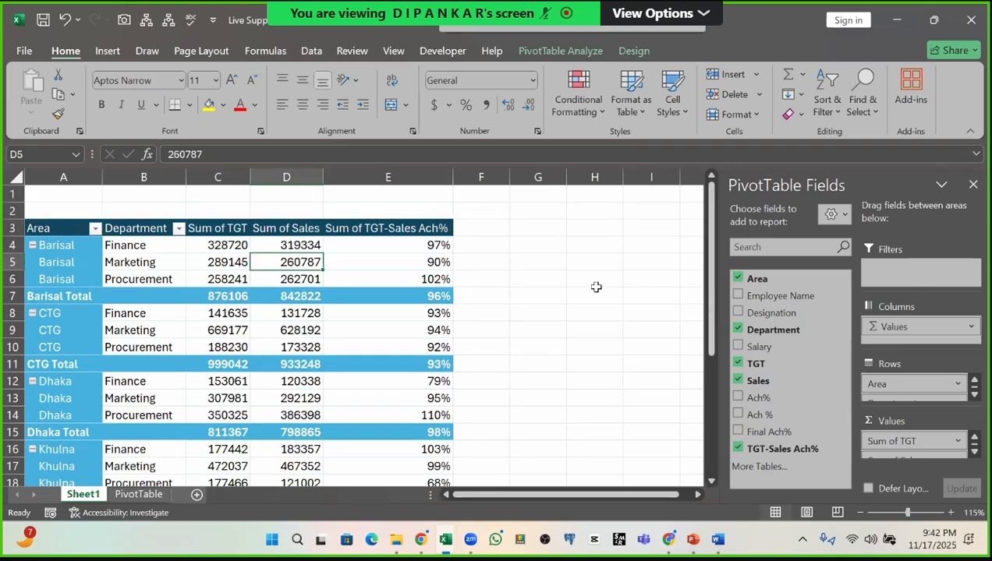
left_click(538, 245)
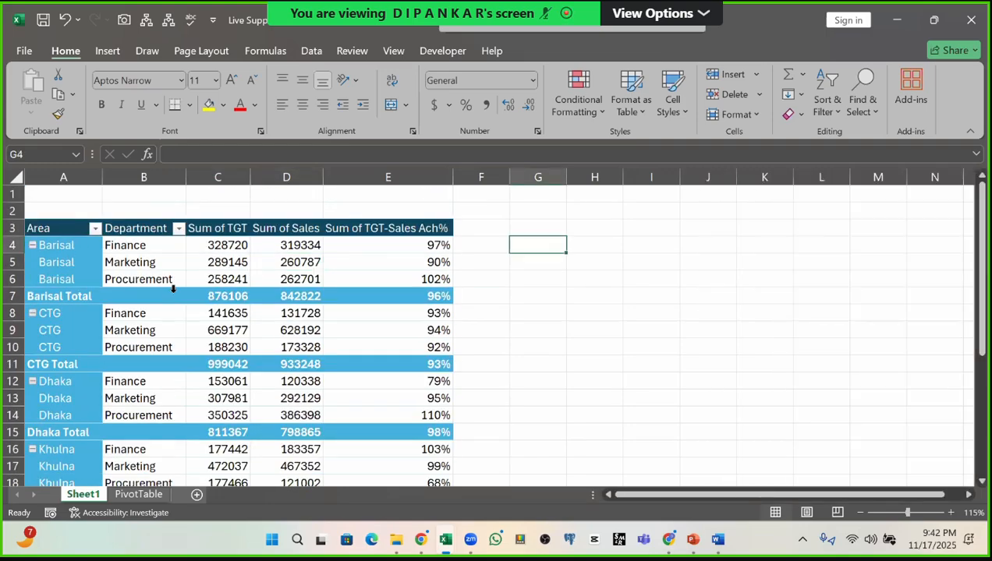
Step: Insert a slicer for the Area field and place it beside the pivot table over columns G to I
left_click(220, 265)
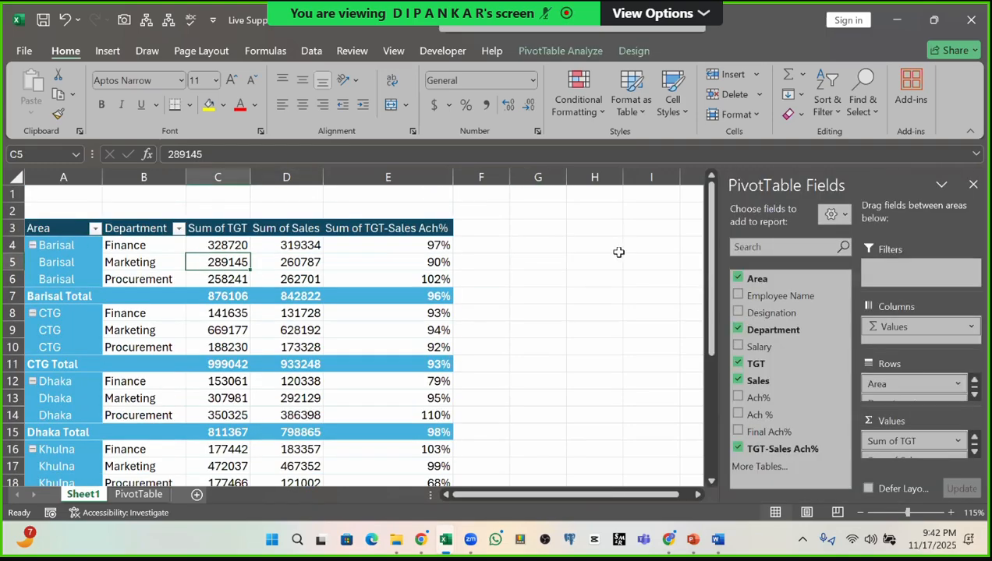
left_click(585, 51)
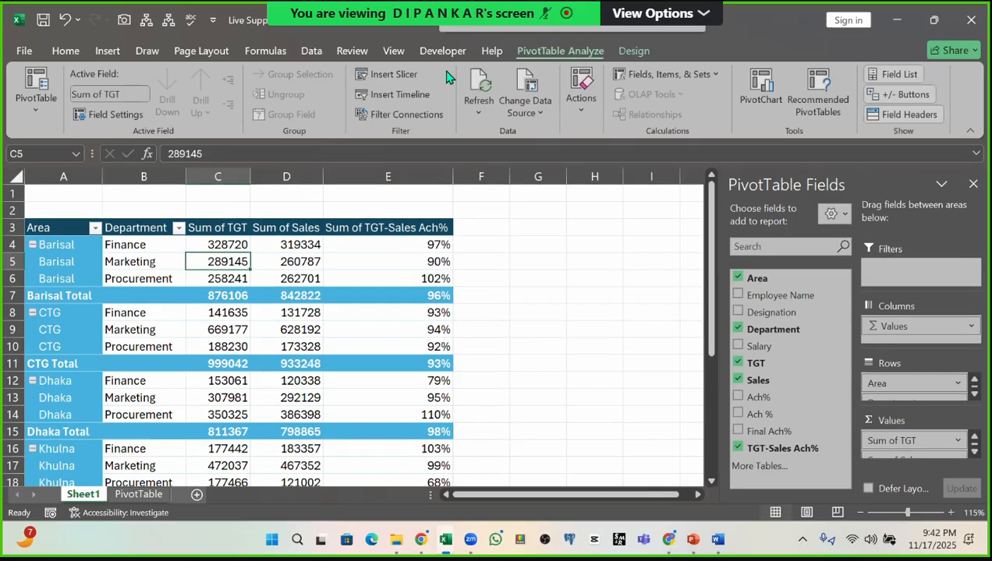
left_click(402, 78)
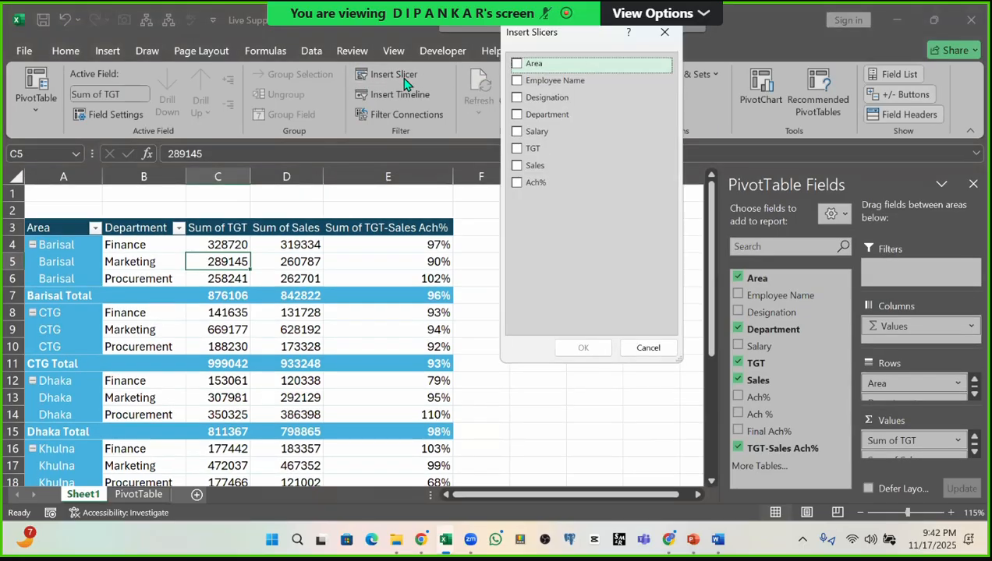
left_click(516, 64)
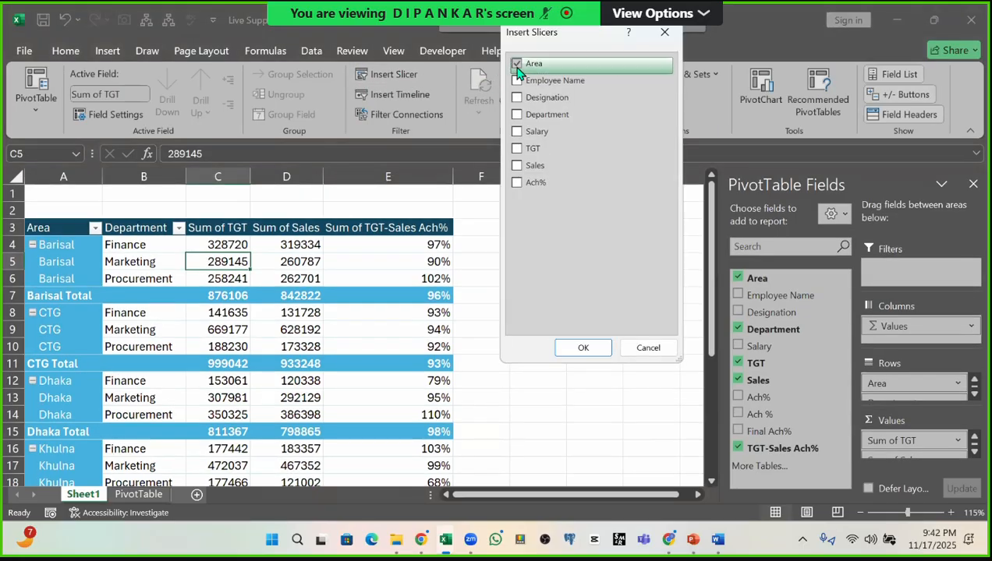
left_click(587, 350)
left_click_drag(306, 242, 533, 213)
Step: Filter the pivot table with the slicer by Barisal, CTG, Dhaka, Khulna, Mymenshingh and Rangpur in turn
left_click(560, 248)
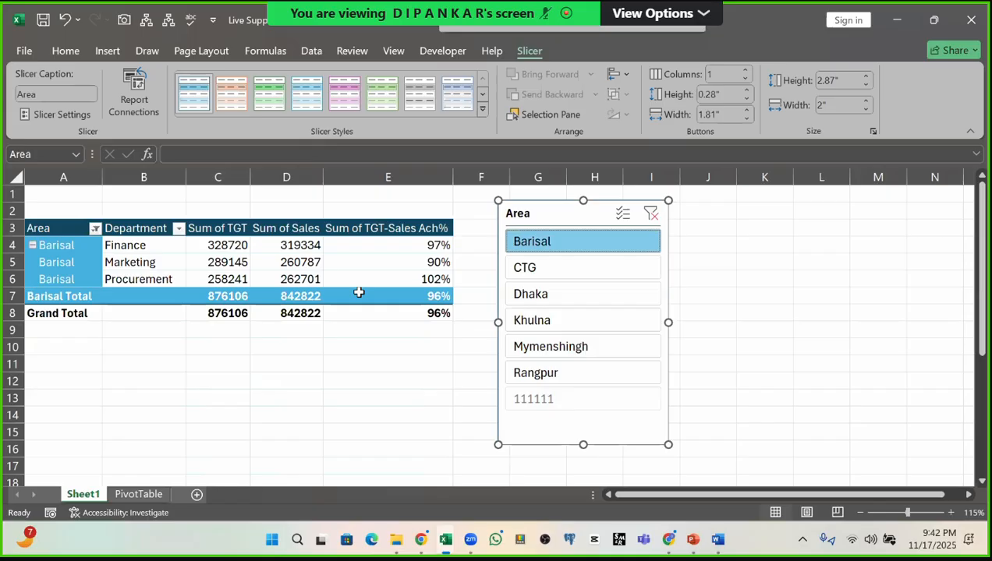
left_click(543, 274)
left_click(544, 298)
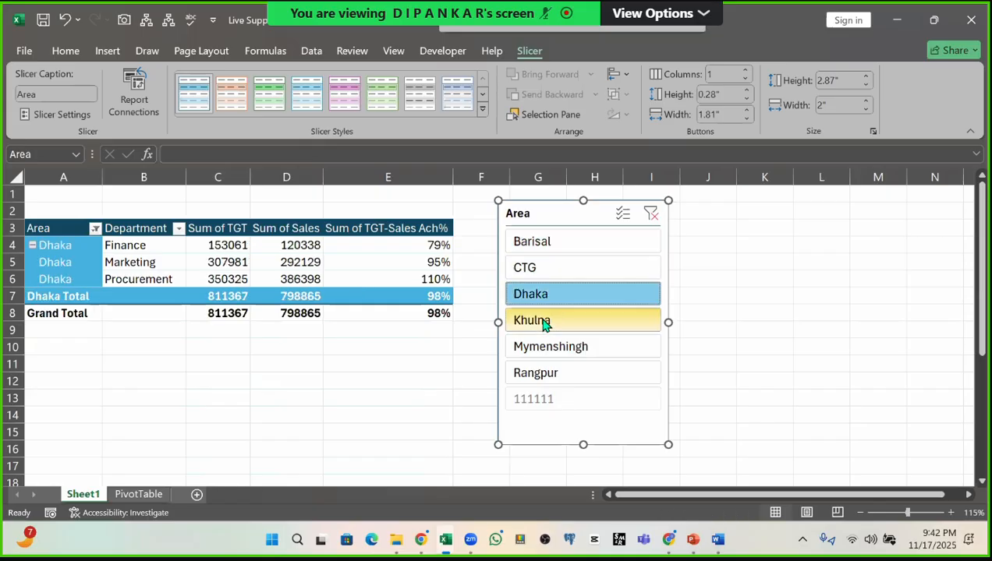
left_click(543, 323)
left_click(543, 348)
left_click(544, 372)
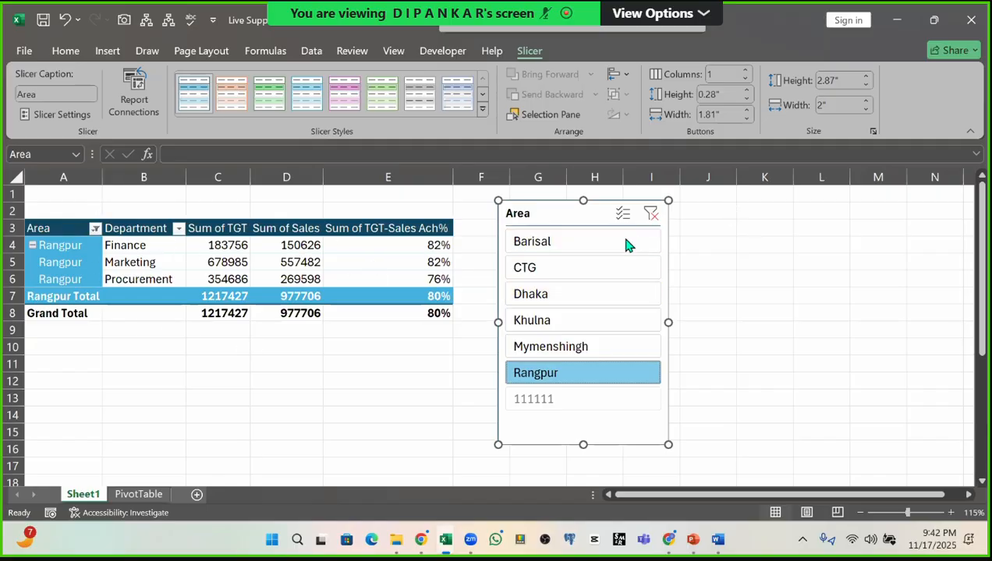
Step: Clear the area filter and delete the Area slicer
key("alt+c")
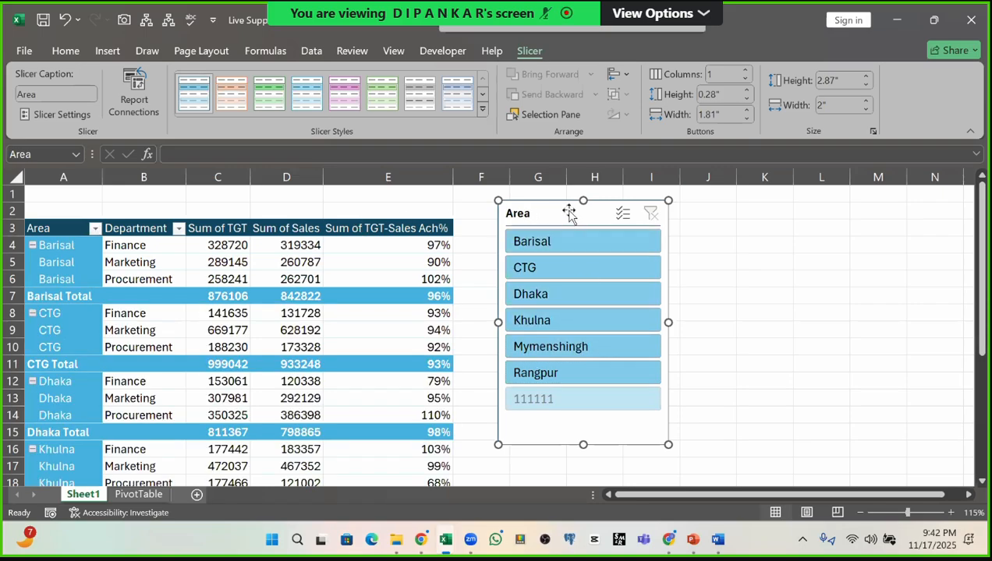
key("Escape")
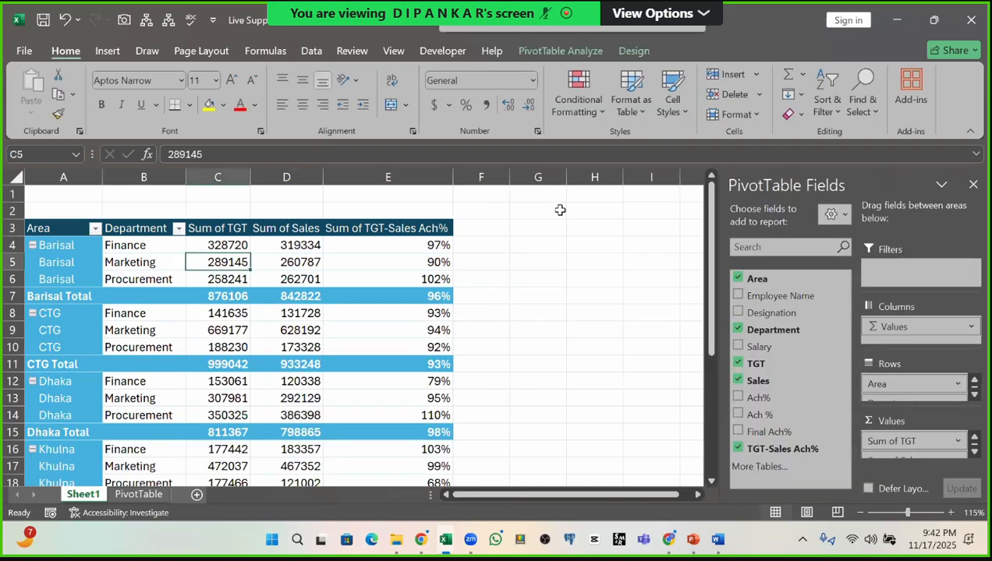
Step: Insert a slicer for the Area field and place it beside the pivot table over columns F to I
left_click(536, 262)
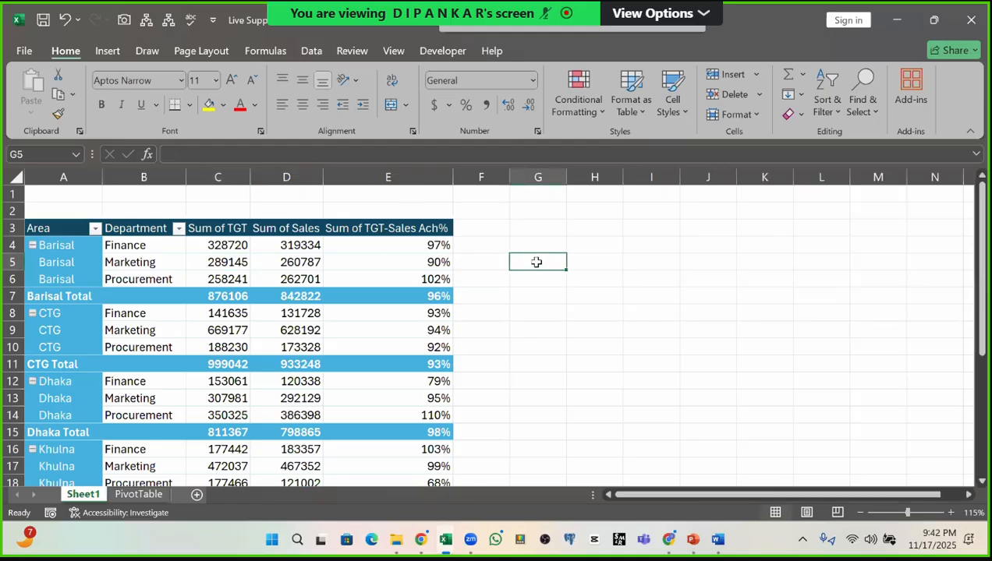
left_click(254, 263)
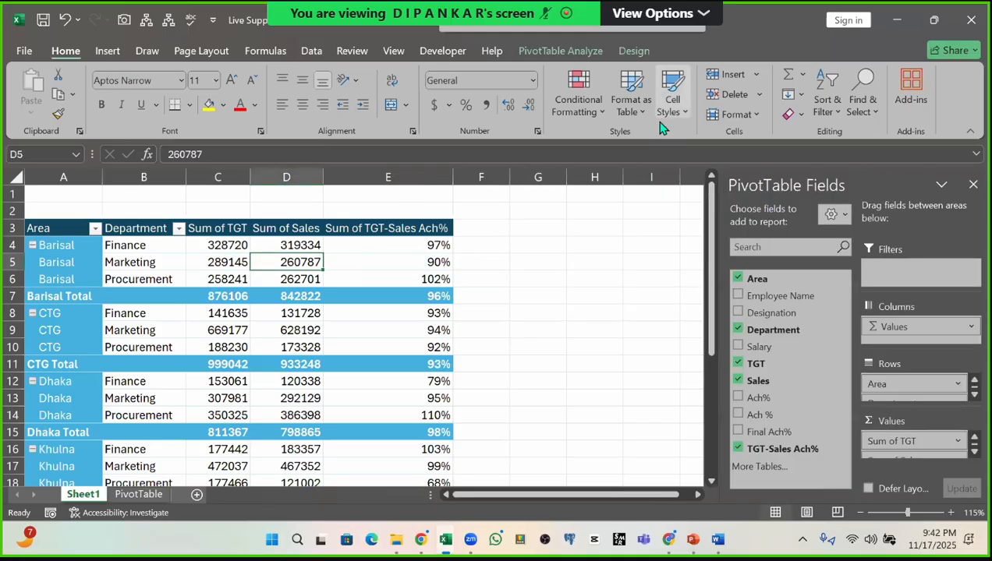
left_click(537, 51)
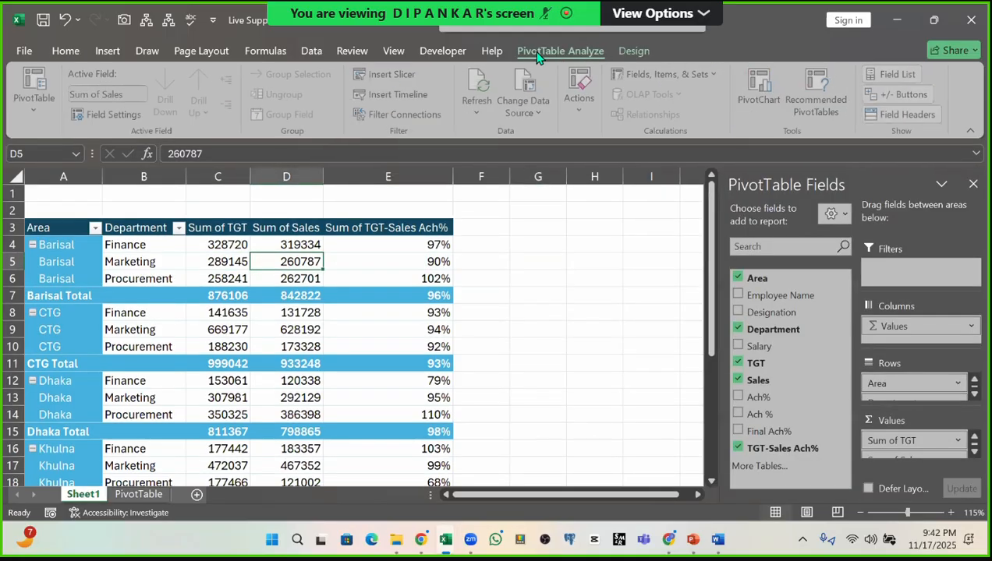
left_click(394, 77)
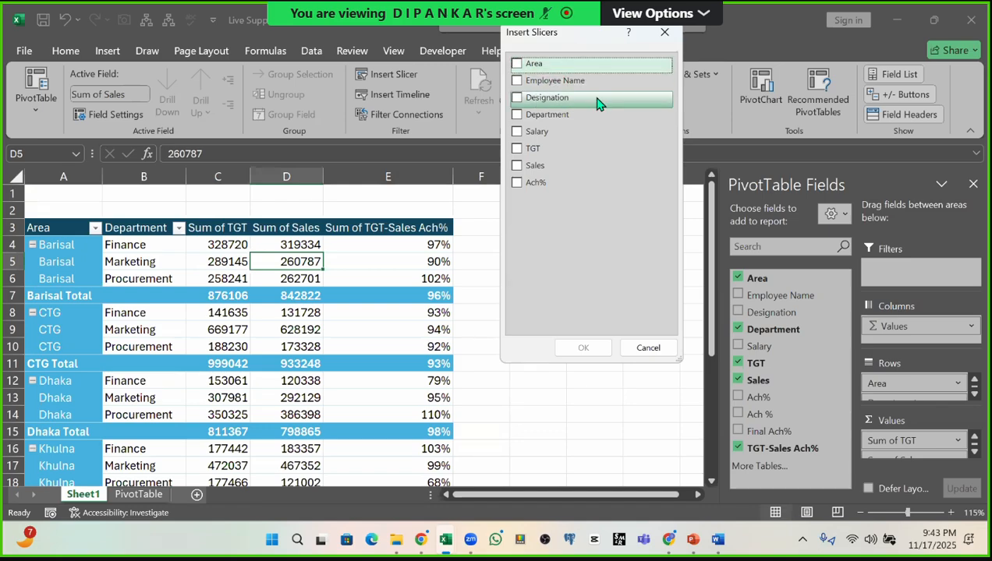
left_click(516, 69)
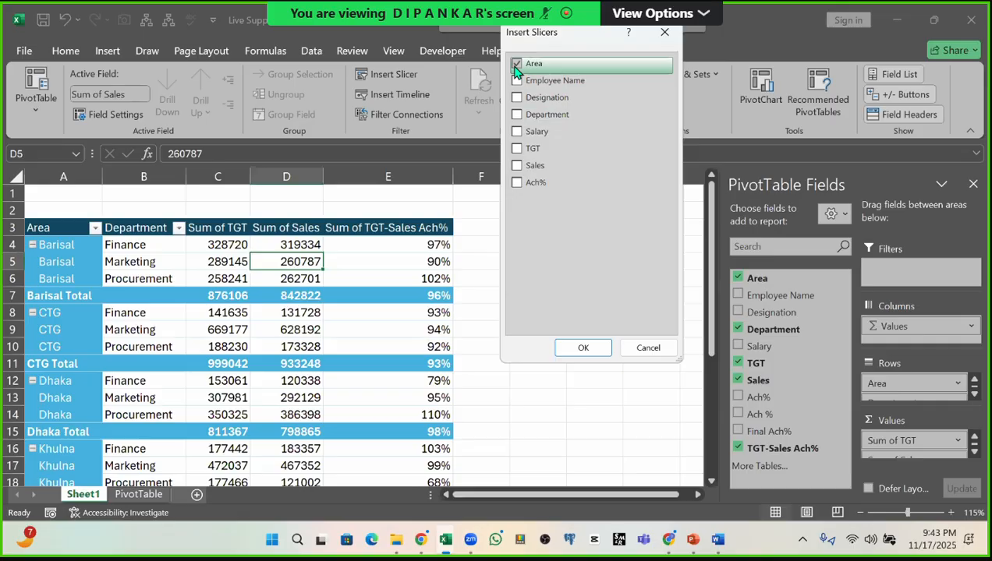
left_click(582, 350)
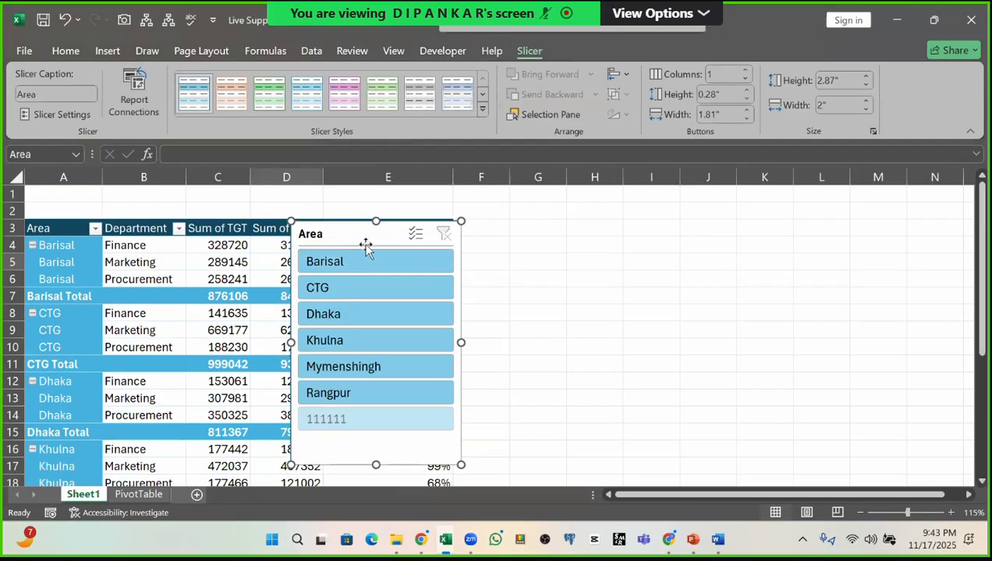
left_click_drag(355, 238, 536, 215)
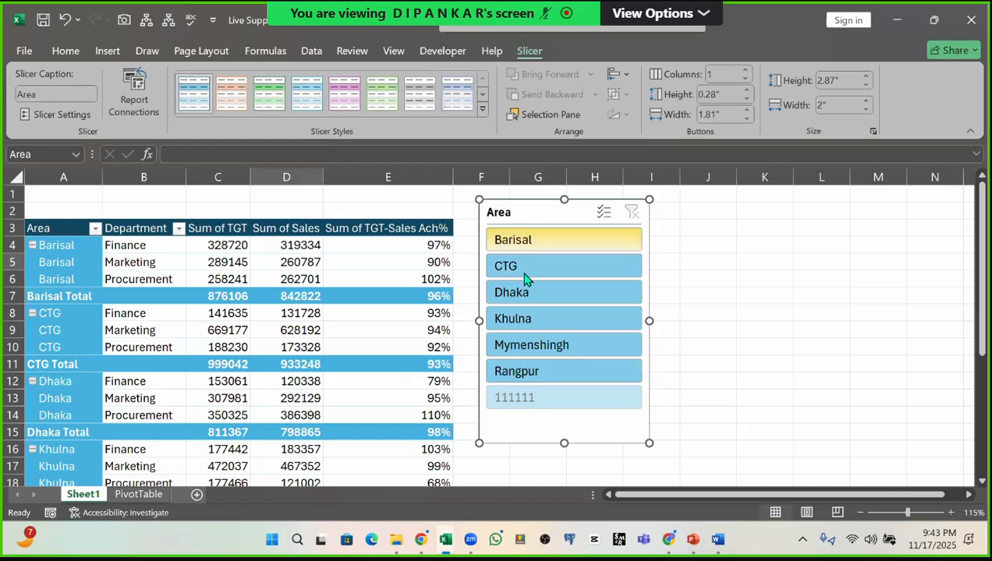
Step: Filter the pivot table by CTG and Dhaka in turn, then clear the filter and move the Area slicer over columns I to K
left_click(488, 266)
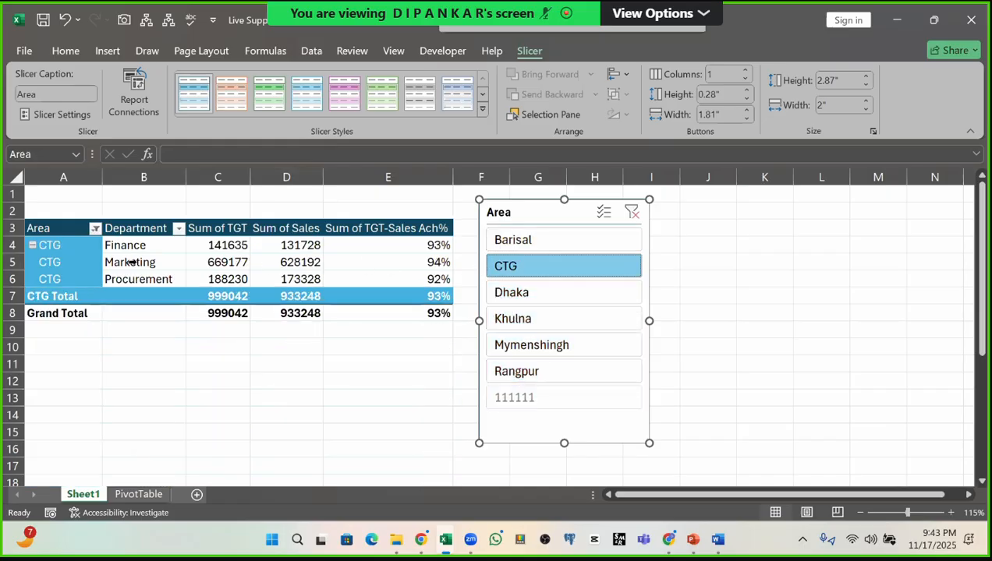
left_click(510, 295)
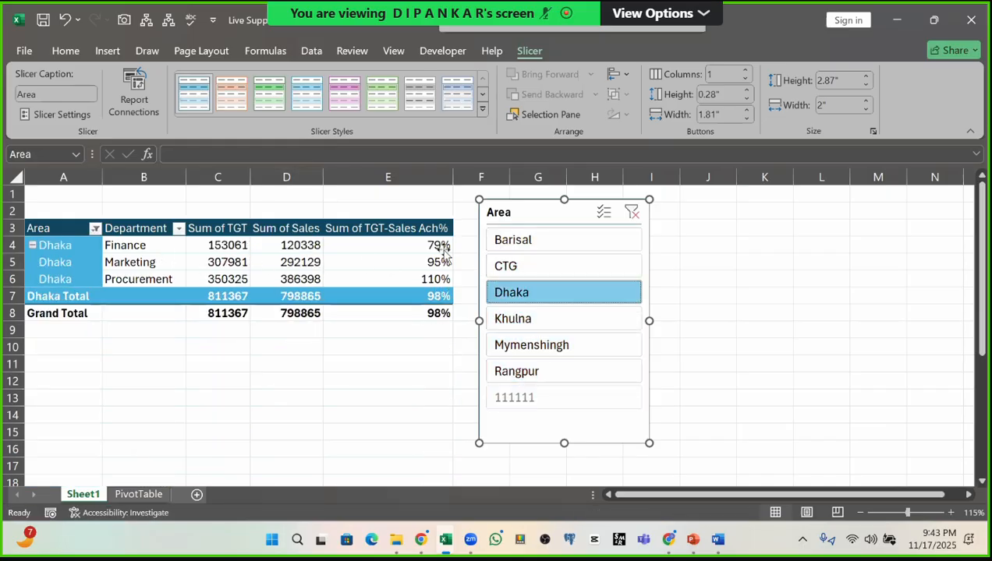
left_click(632, 213)
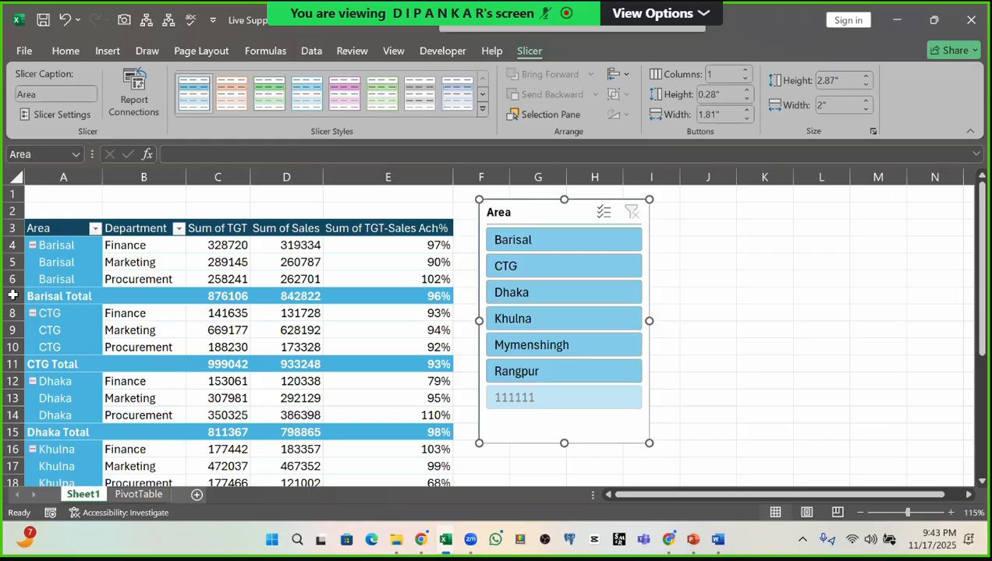
left_click_drag(534, 211, 691, 207)
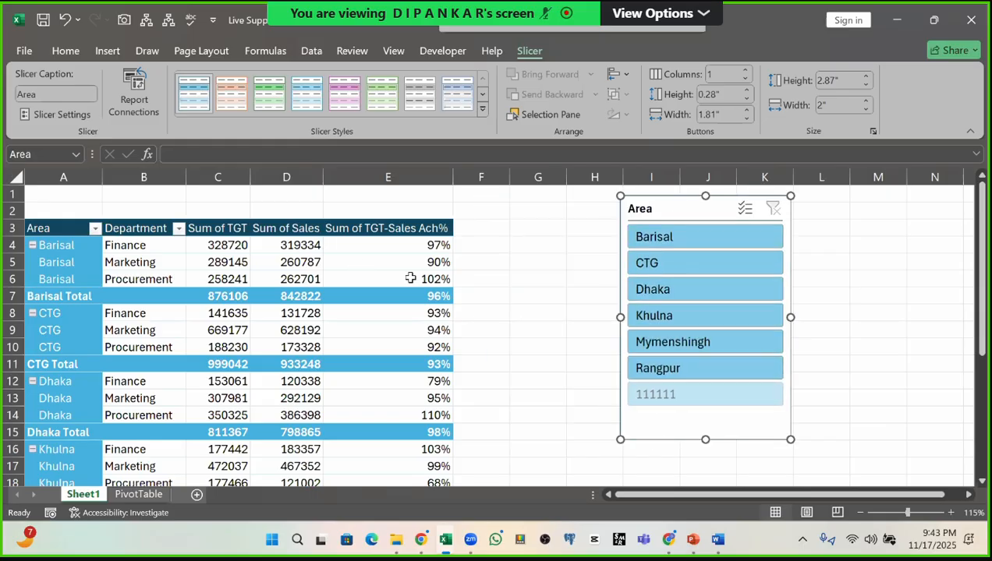
left_click(239, 262)
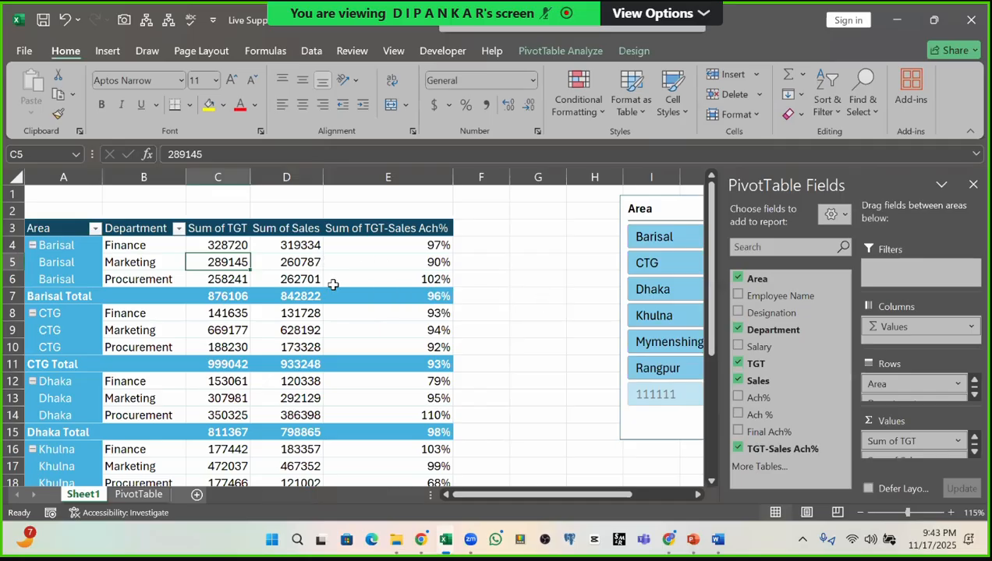
left_click(300, 263)
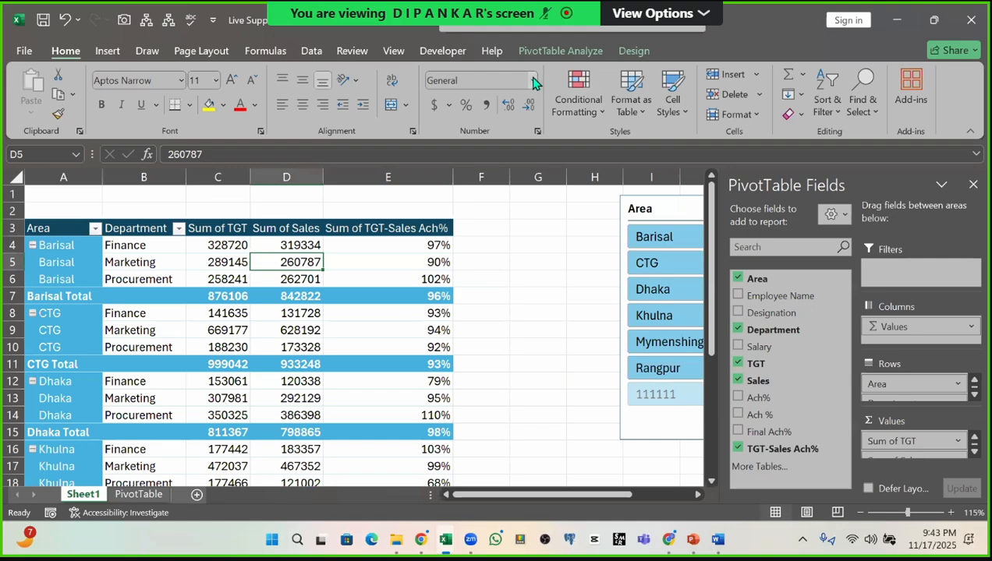
left_click(556, 50)
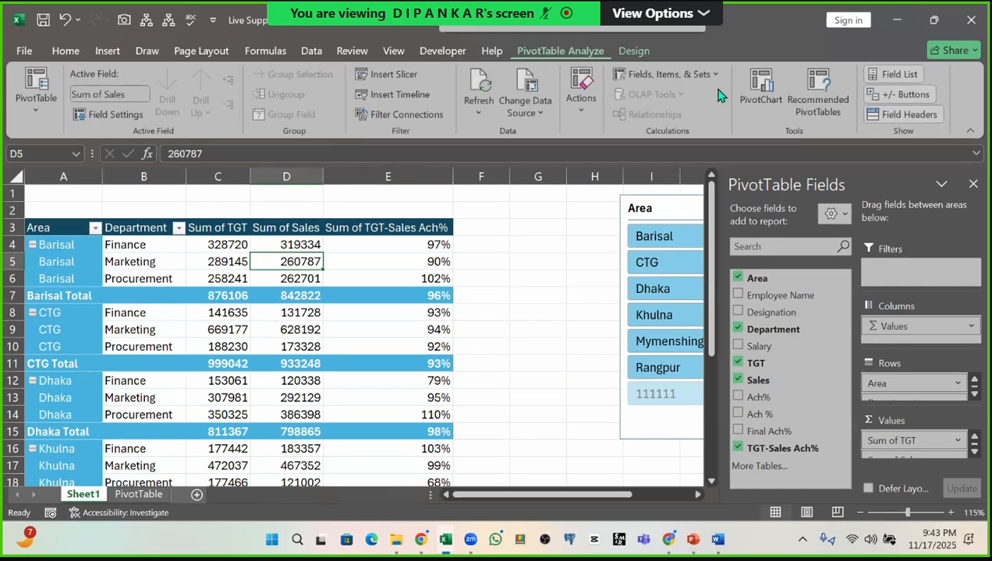
left_click(769, 88)
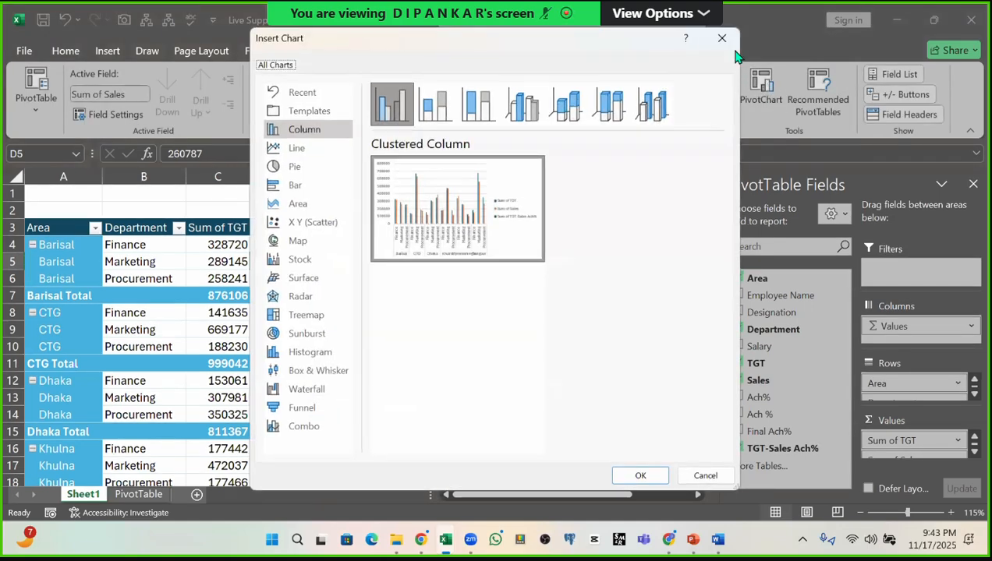
left_click(713, 38)
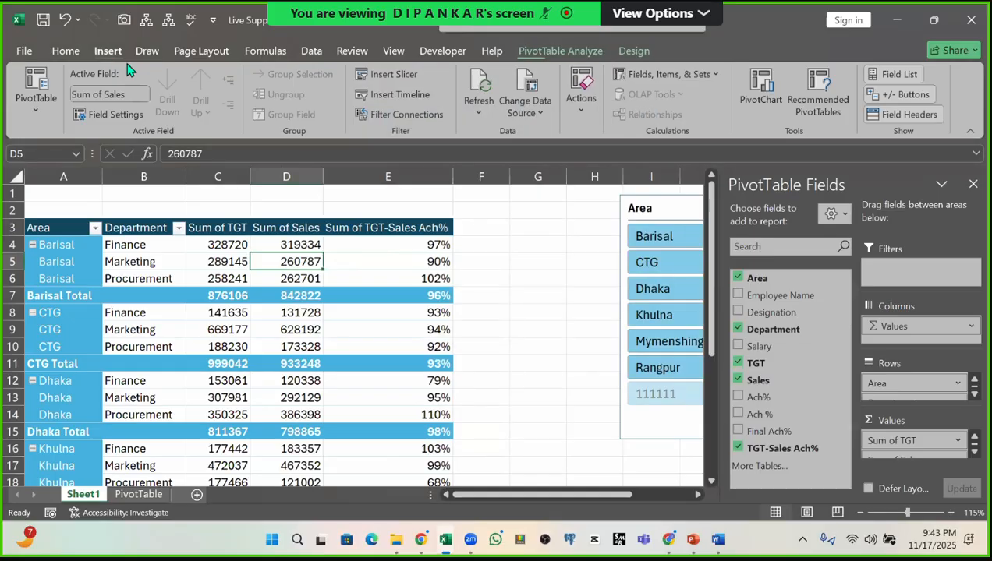
left_click(106, 52)
left_click(371, 107)
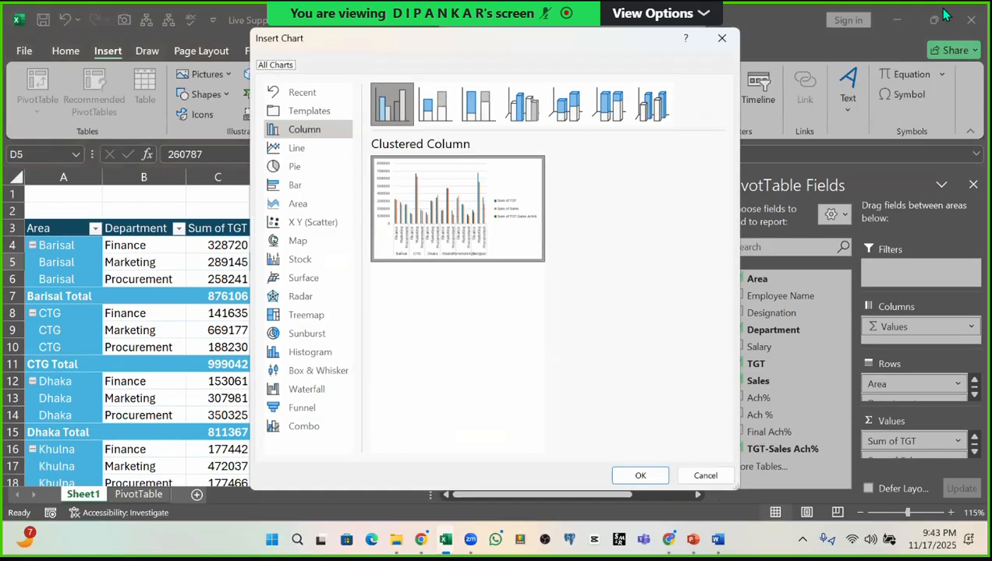
left_click(721, 37)
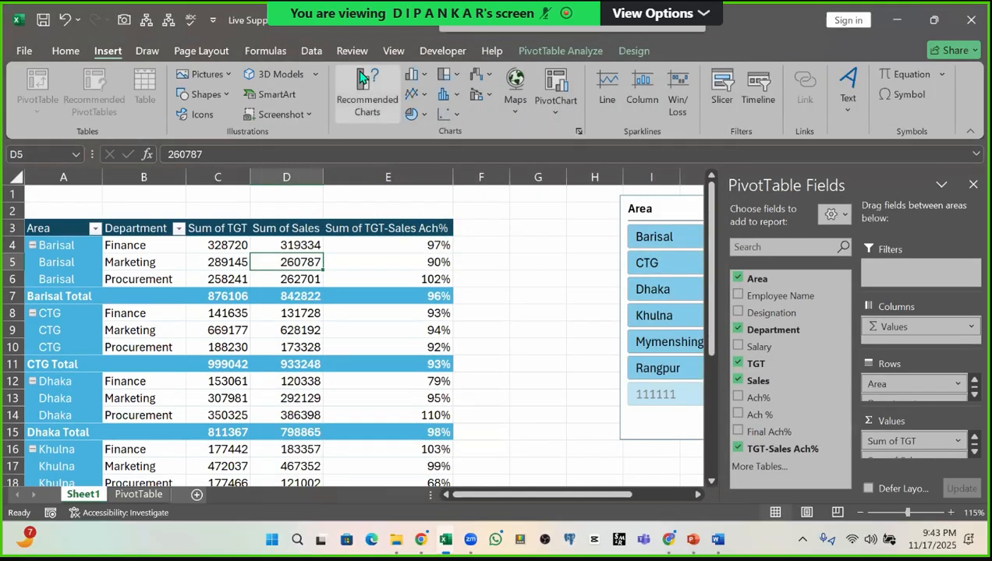
left_click(424, 78)
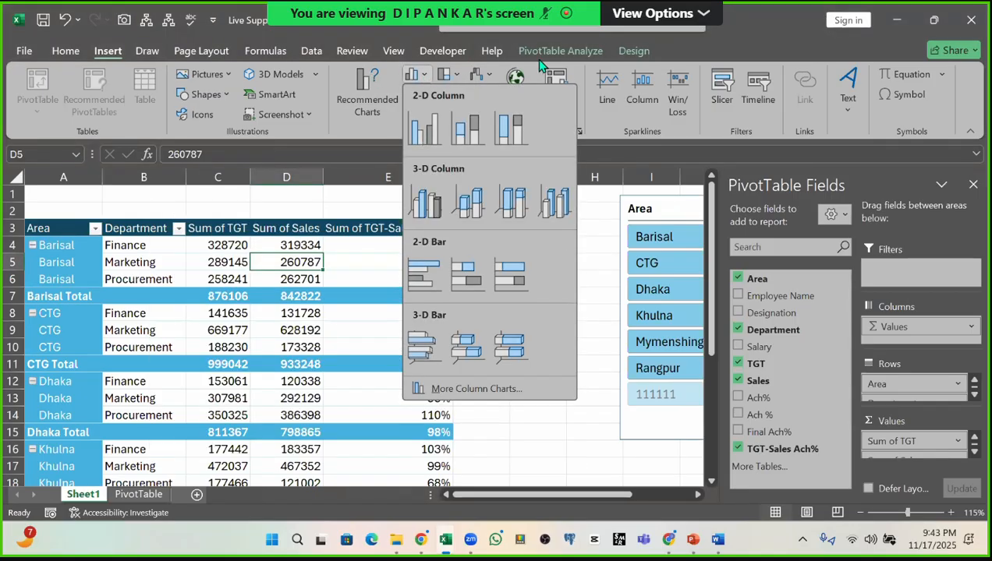
left_click(583, 54)
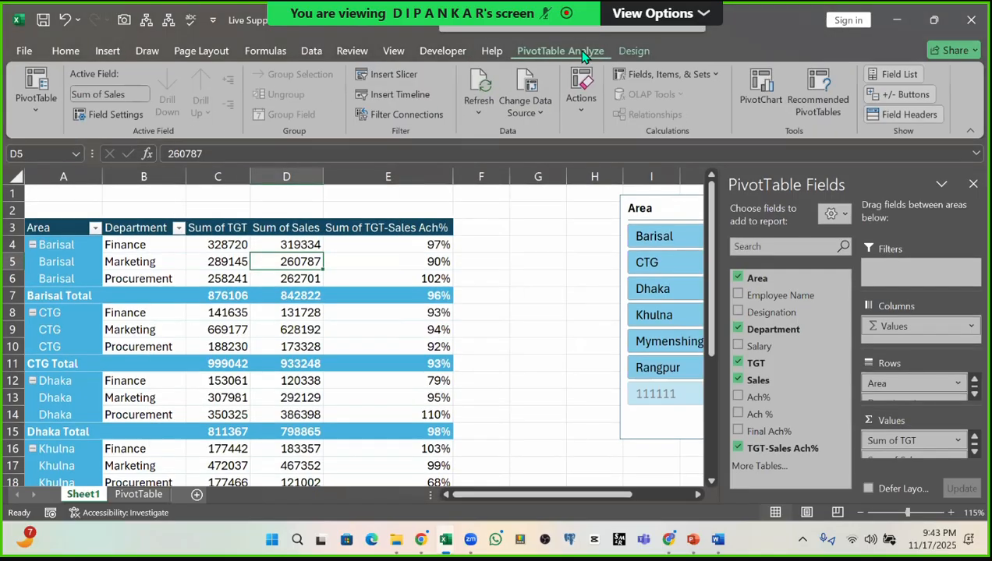
Step: Insert a clustered column PivotChart from the pivot table and place it over columns B to G
left_click(764, 89)
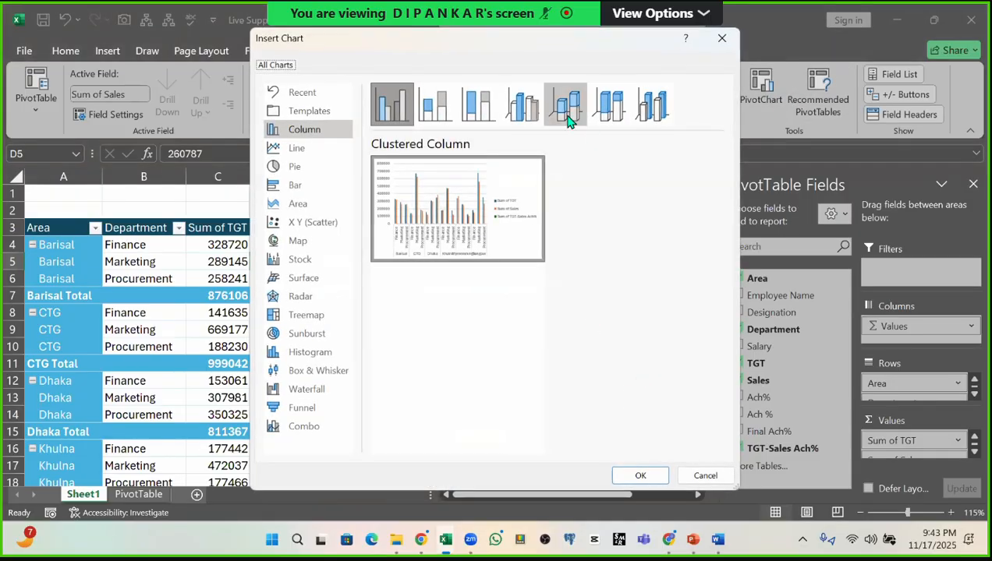
left_click_drag(519, 47, 616, 24)
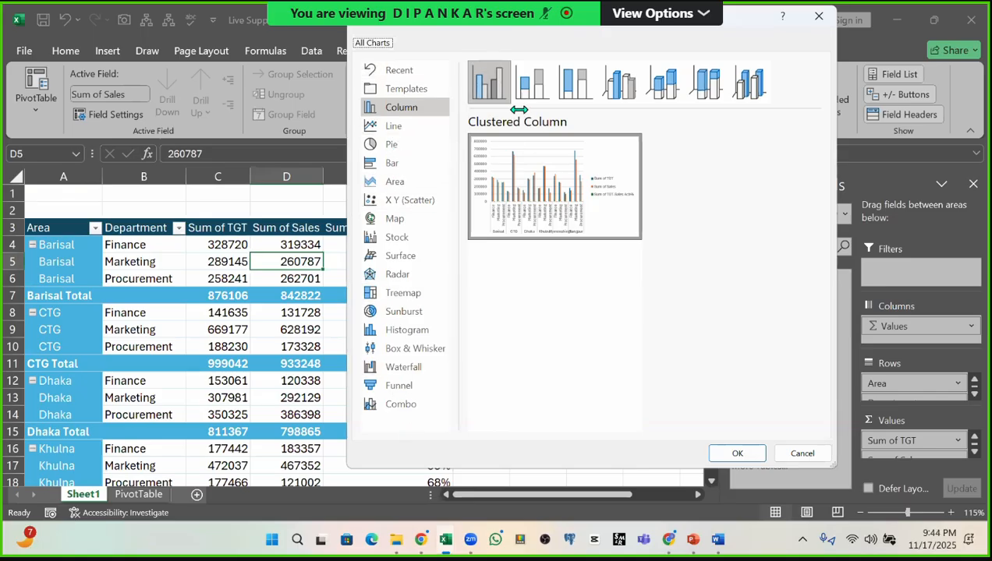
left_click_drag(609, 37, 546, 38)
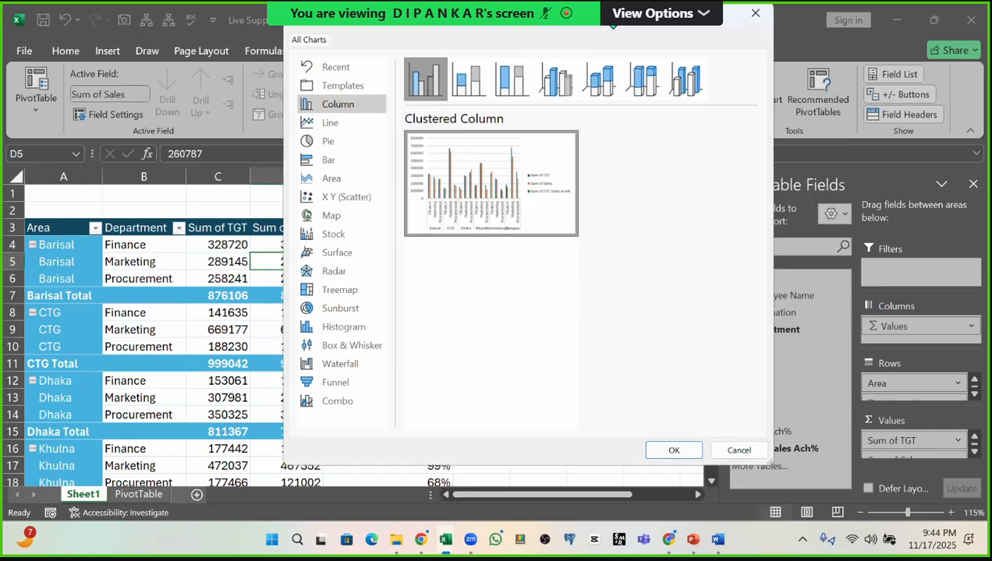
left_click(692, 450)
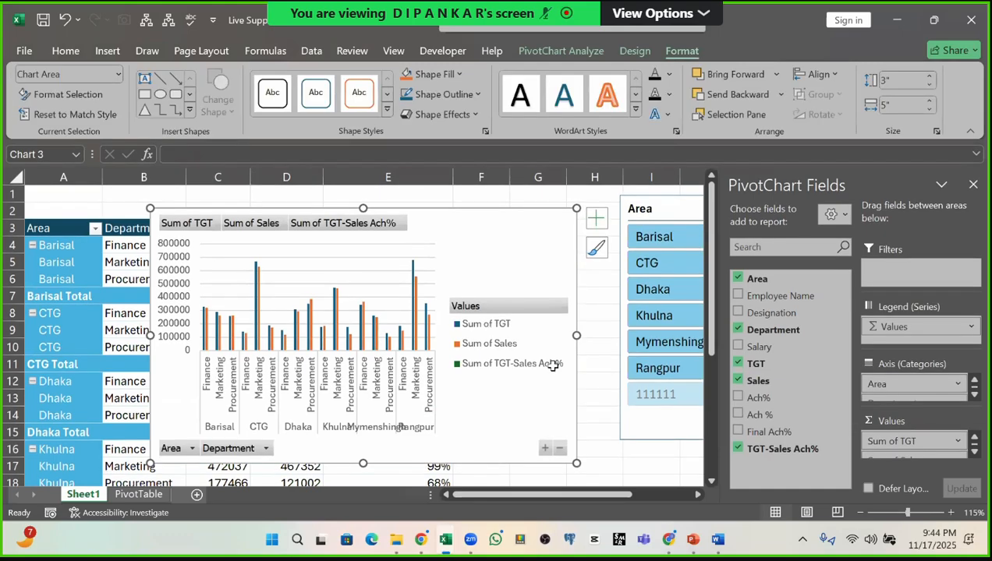
left_click_drag(448, 217, 410, 195)
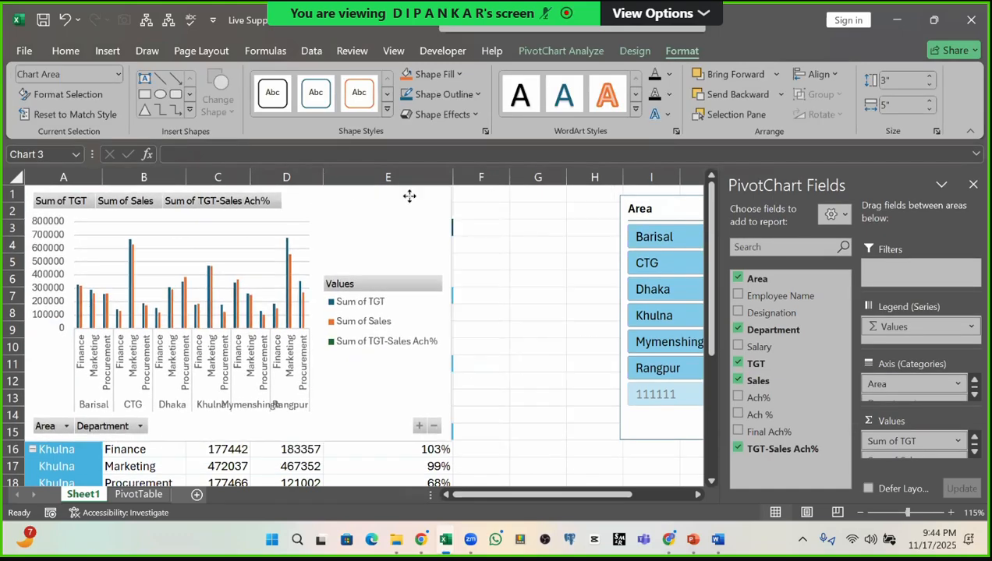
Step: Filter the PivotChart by Barisal and CTG in turn, and move the Area slicer beside the chart over columns G to J
left_click(660, 243)
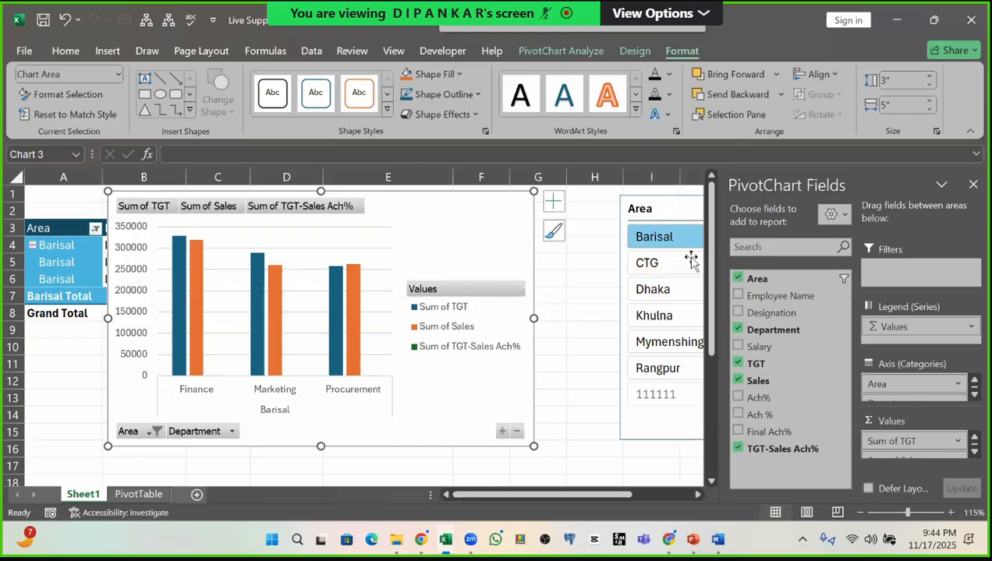
left_click(666, 266)
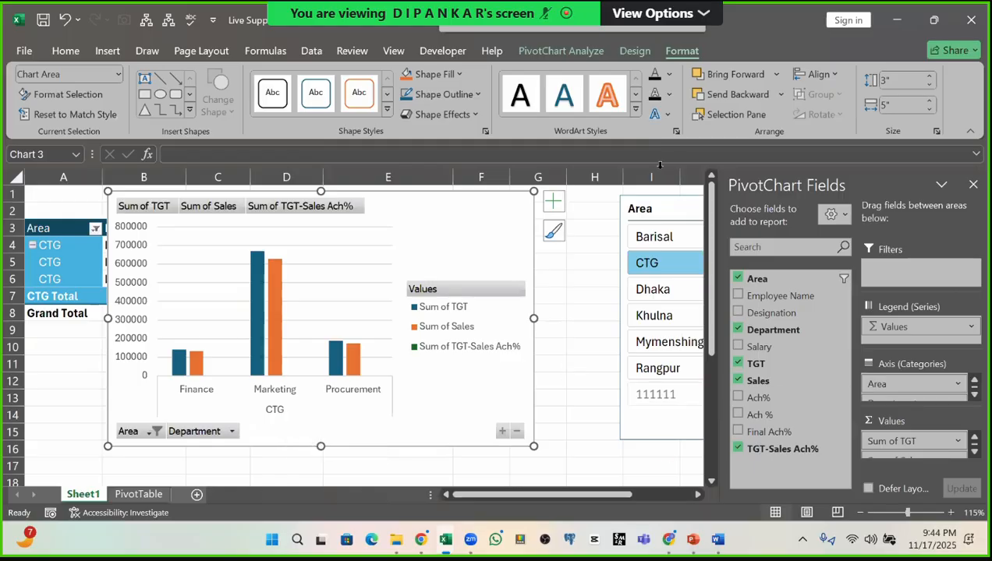
left_click_drag(663, 206, 580, 197)
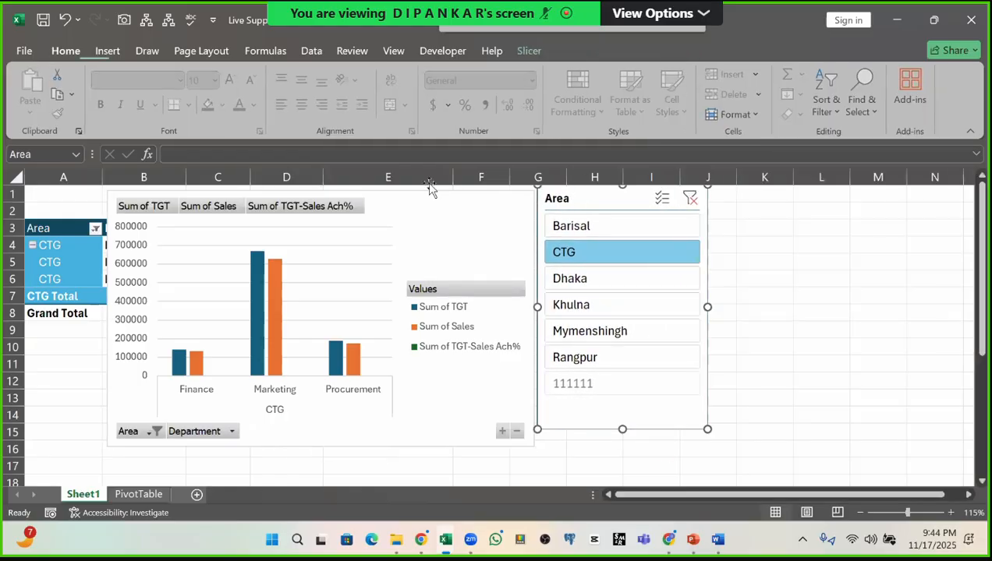
Step: Filter by the 111111 item, remove the Area slicer, and undo the removal
left_click(639, 386)
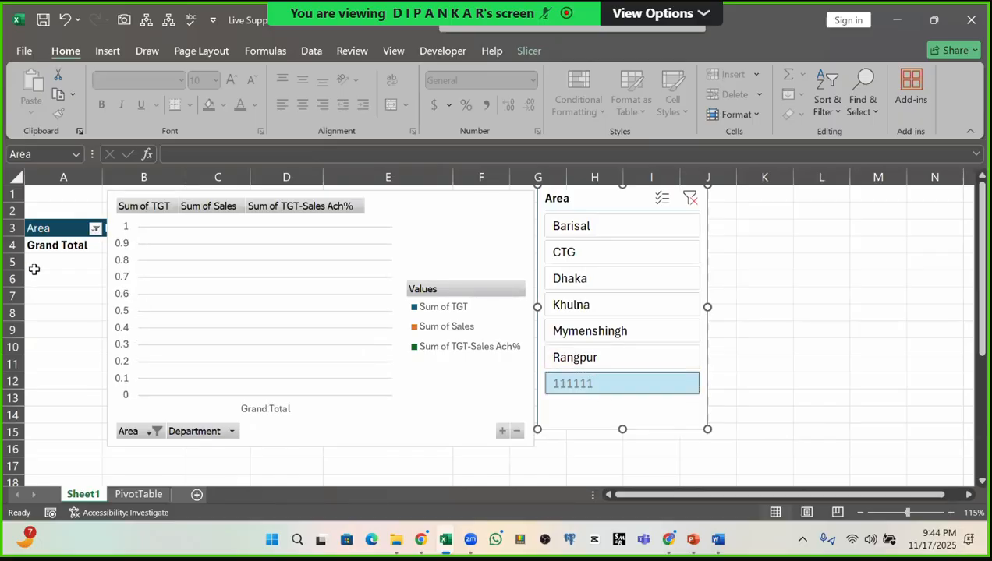
right_click(599, 386)
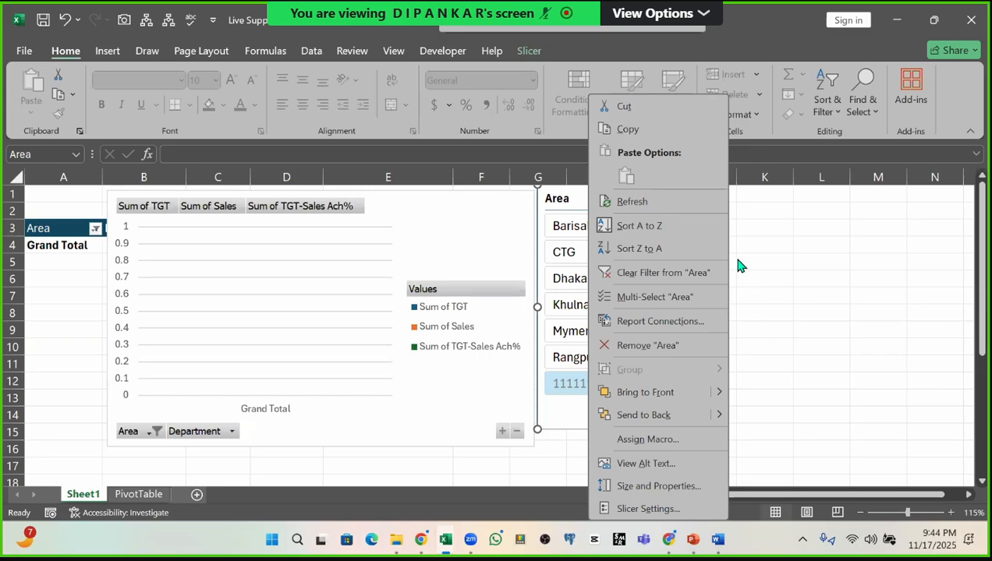
left_click(658, 347)
left_click(65, 20)
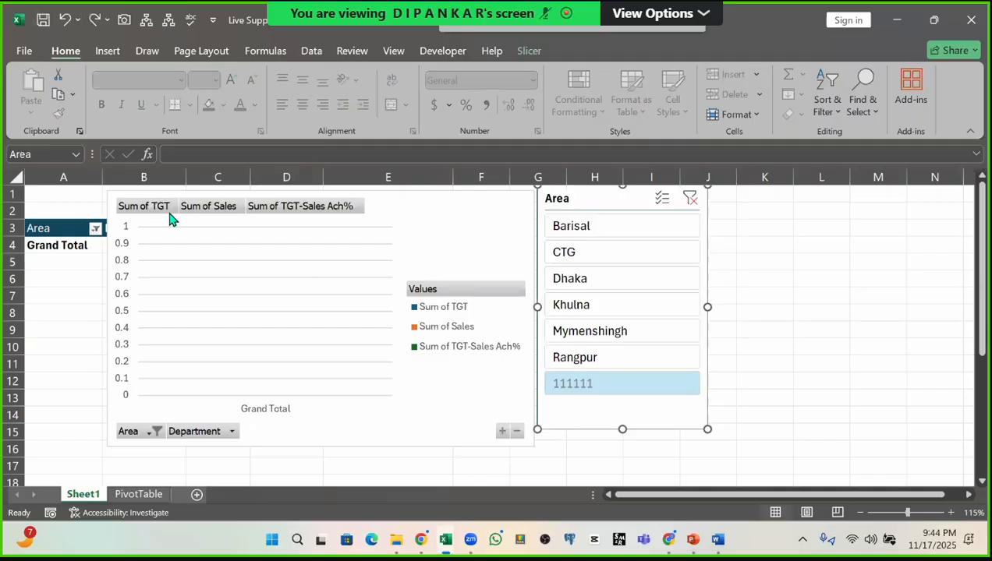
Step: Filter the pivot table and its chart by Barisal with the Area slicer
left_click(591, 228)
left_click(50, 379)
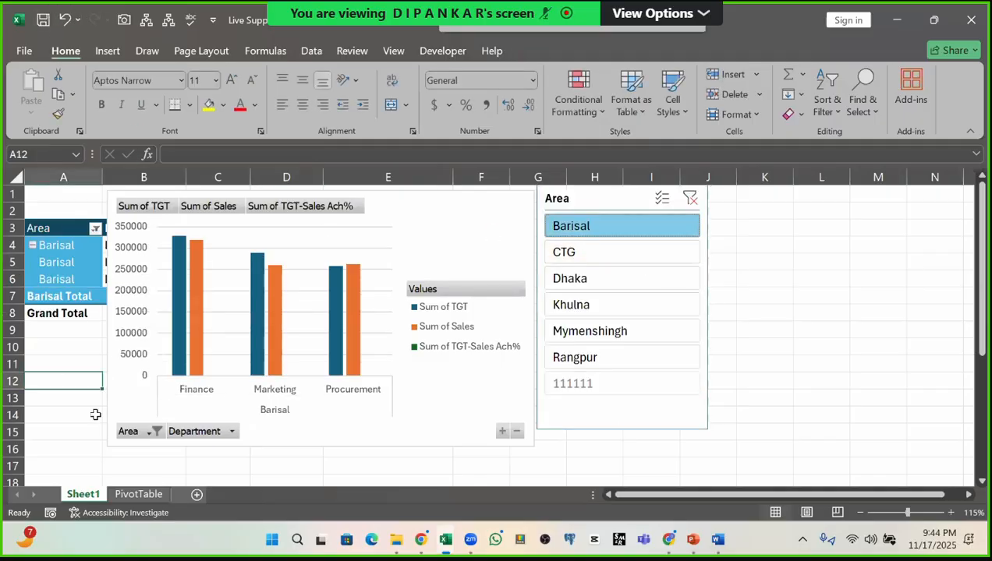
Step: Clear the Barisal filter from the Area column of the source data on the PivotTable sheet
left_click(127, 496)
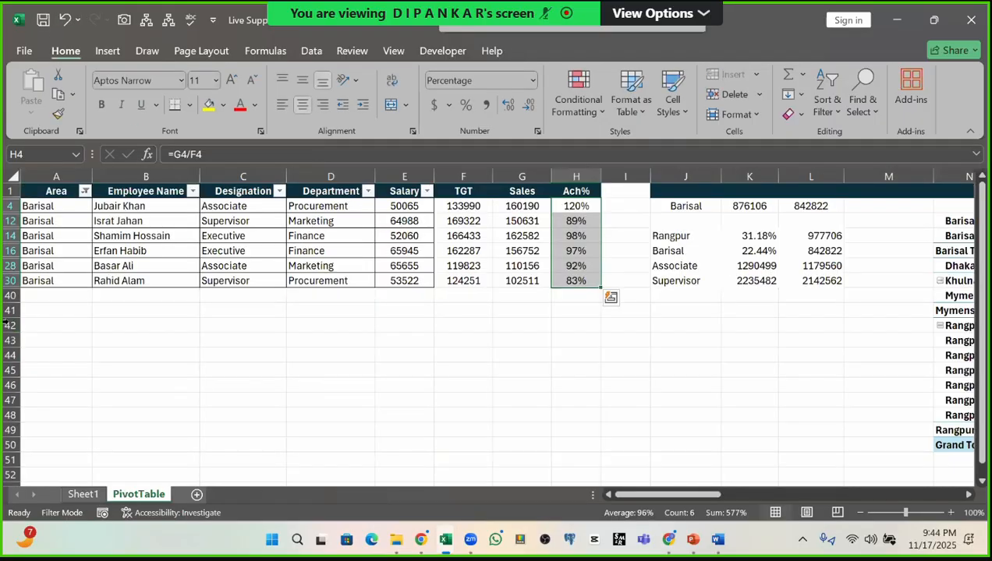
left_click(59, 269)
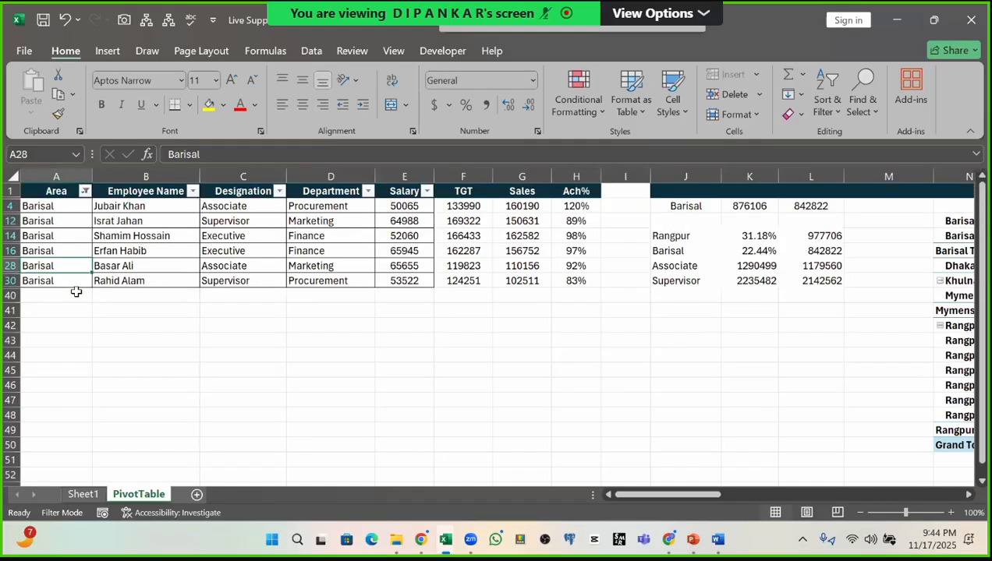
left_click(85, 191)
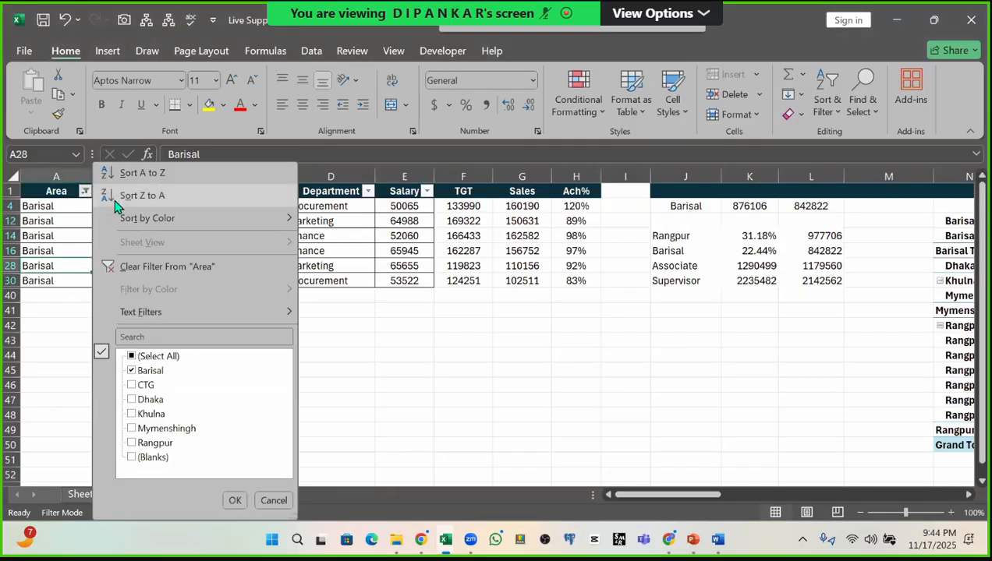
left_click(109, 267)
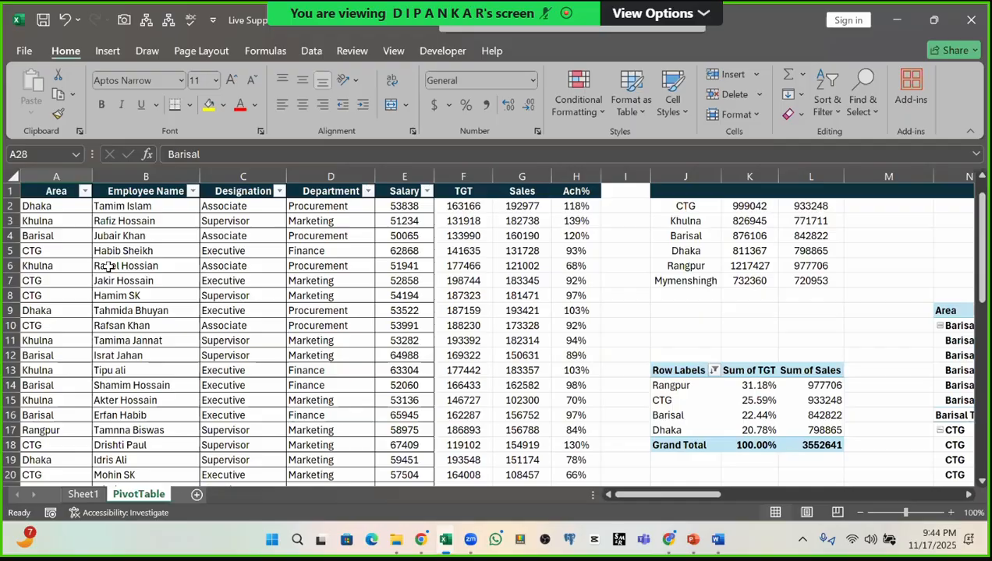
Step: Review the unfiltered source data, checking the Area entries down the table and the Ach% formula in the first Barisal row
left_click(54, 201)
scroll(39, 328, "down", 9)
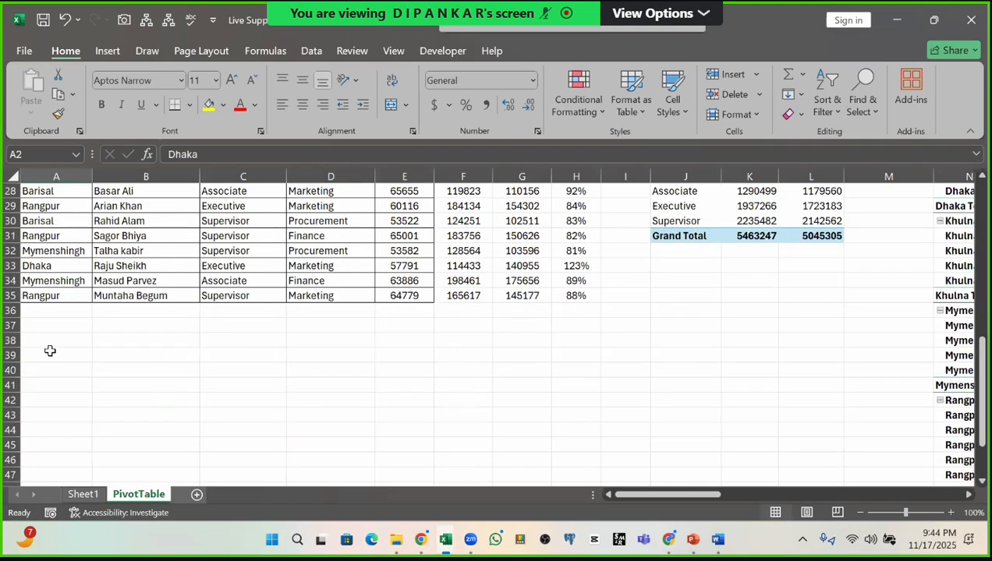
scroll(48, 351, "up", 9)
left_click(75, 237)
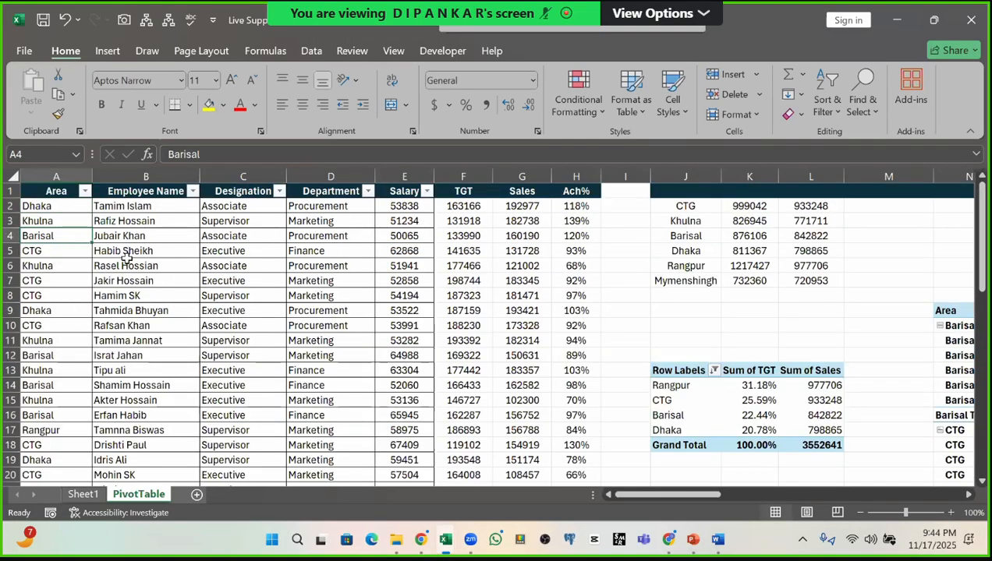
left_click(559, 237)
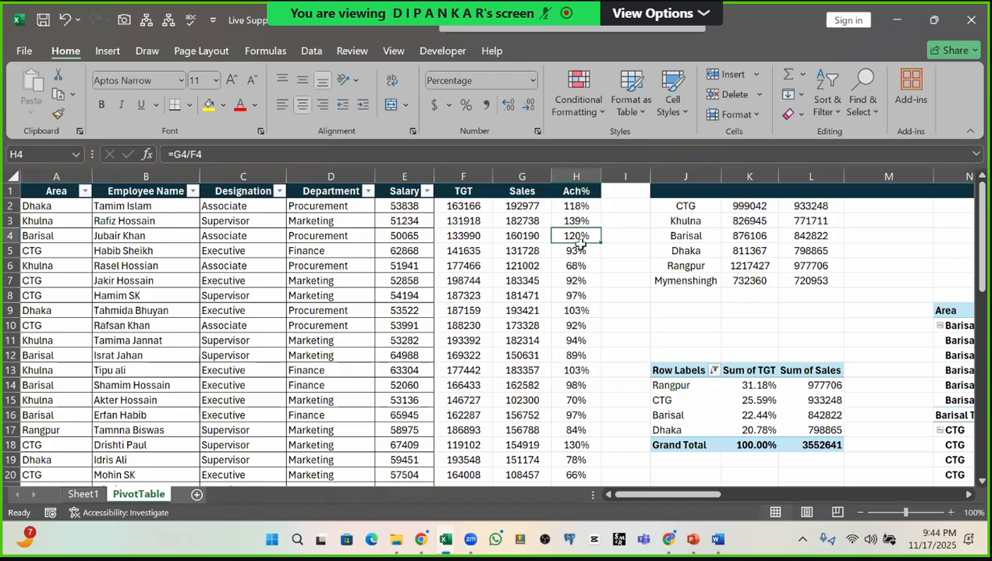
left_click(449, 265)
left_click(263, 265)
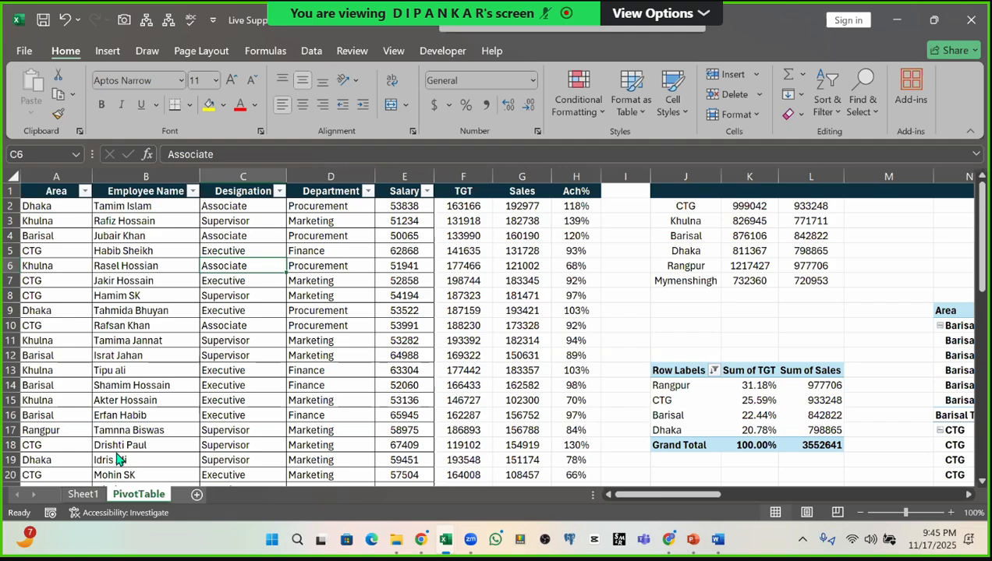
Step: Back on Sheet1, filter the pivot data by CTG and then Khulna with the slicer, and move the PivotChart over columns A to F
key("ctrl+Page_Up")
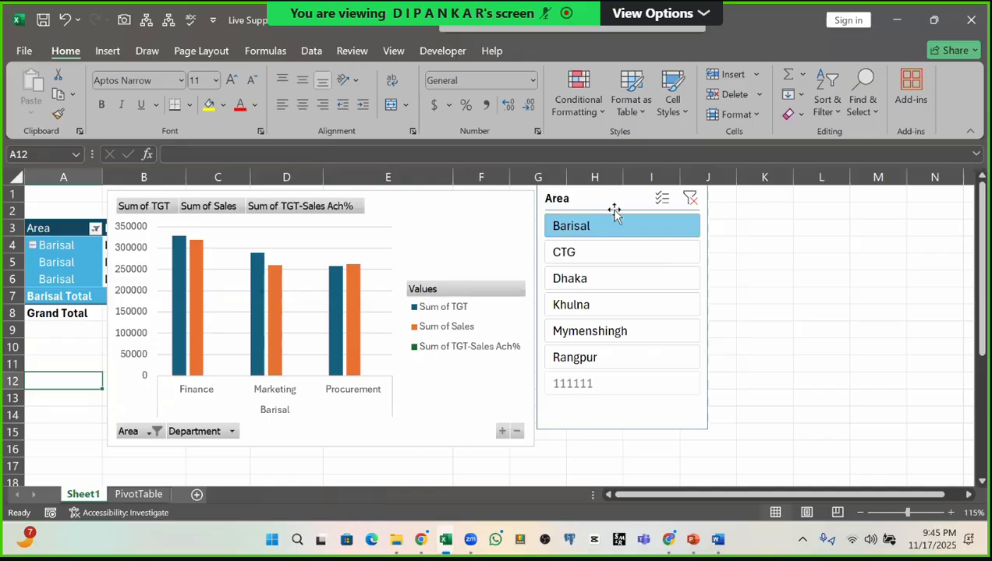
left_click(582, 256)
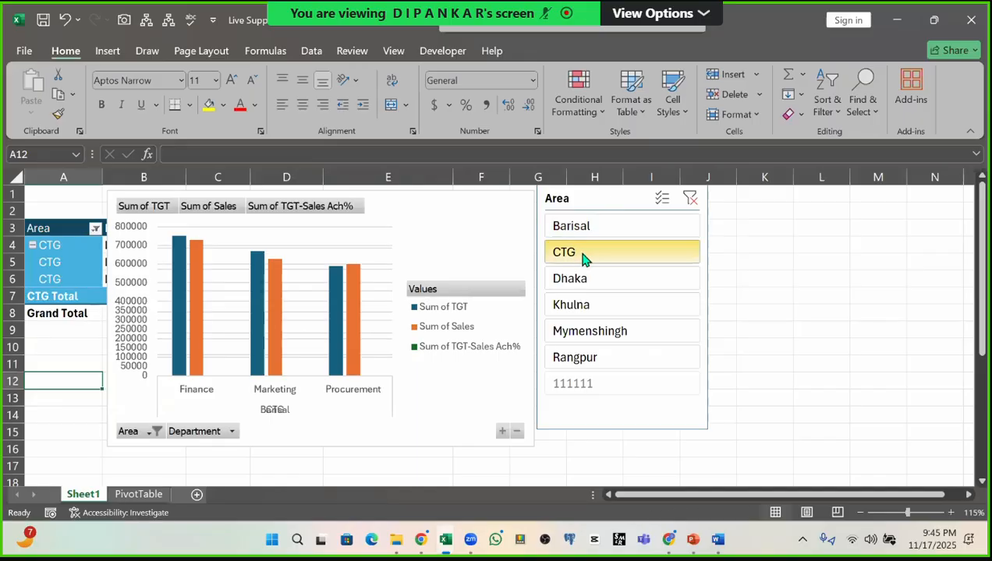
left_click(600, 312)
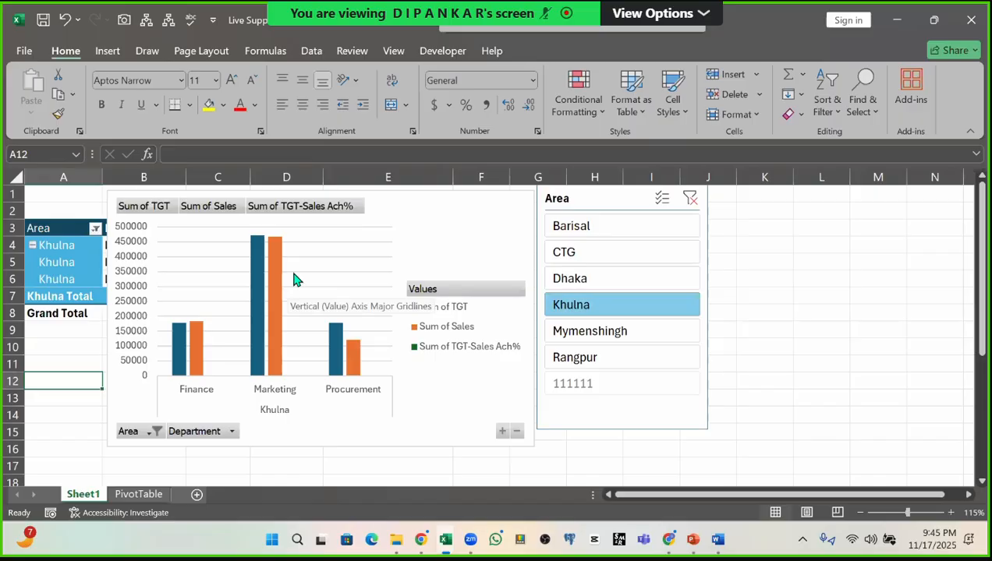
left_click_drag(476, 215, 431, 213)
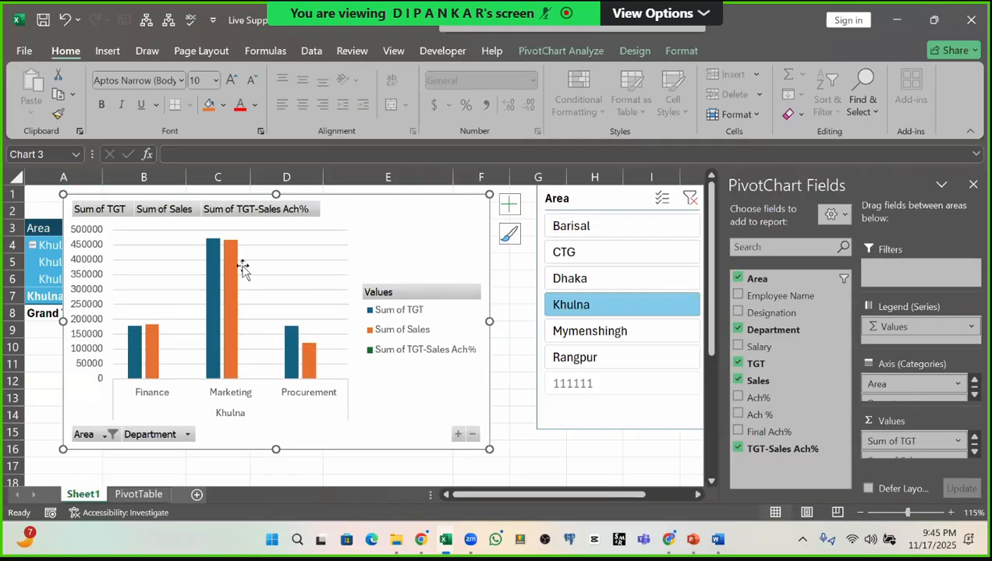
Step: Add data labels to the PivotChart and reduce the Sum of TGT and Sum of Sales labels to font size 6
left_click(507, 210)
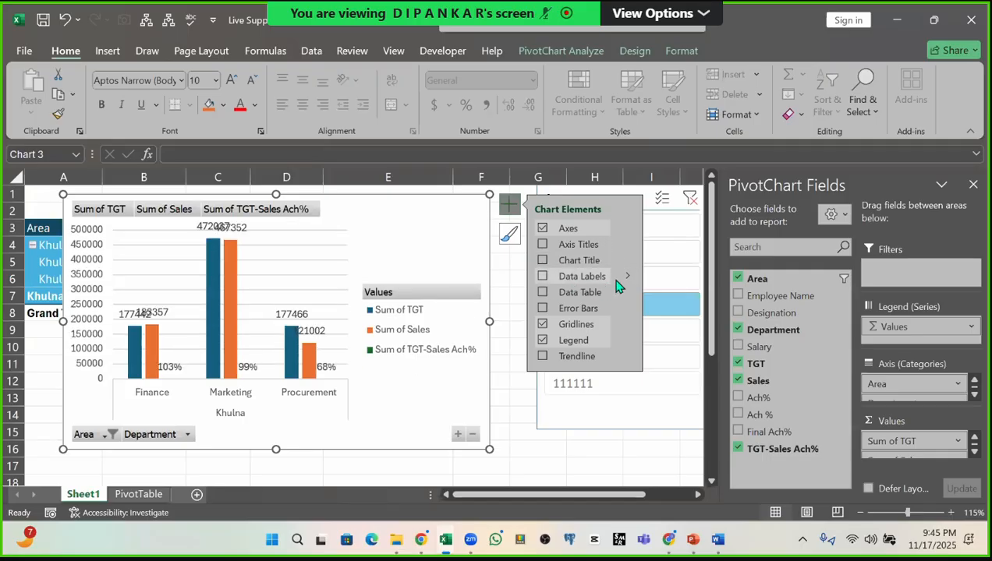
left_click(543, 278)
left_click(133, 314)
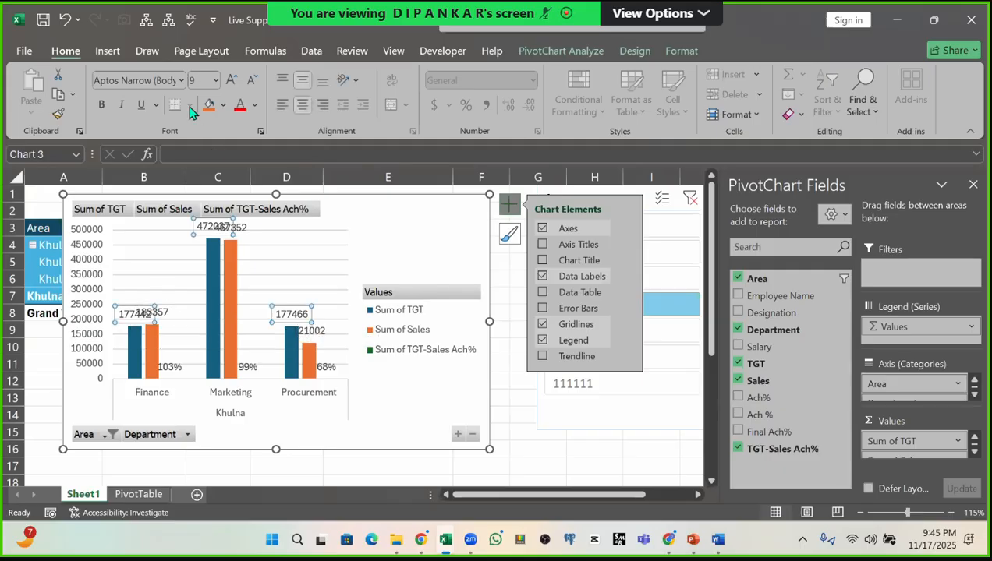
left_click(252, 81)
left_click(253, 82)
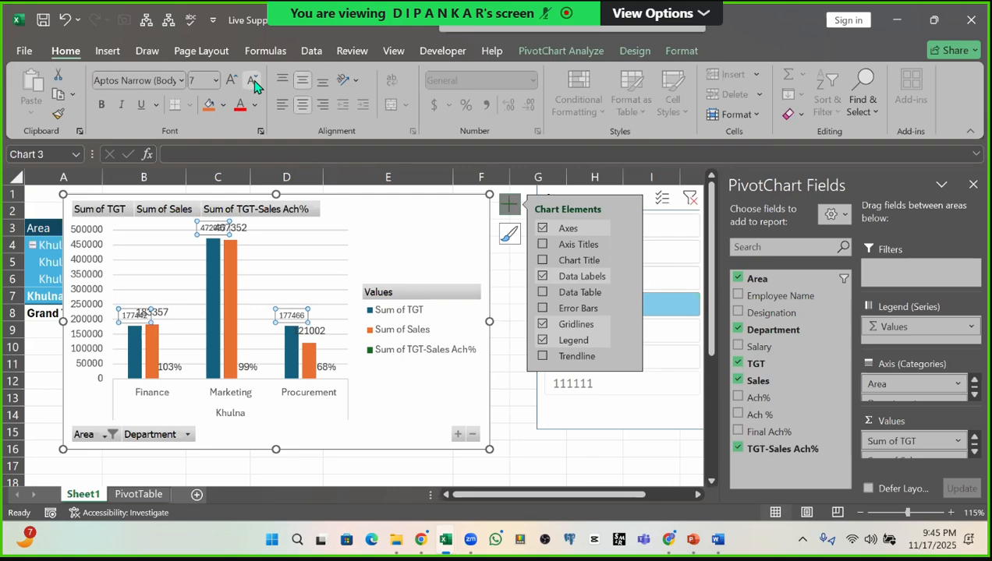
left_click(323, 331)
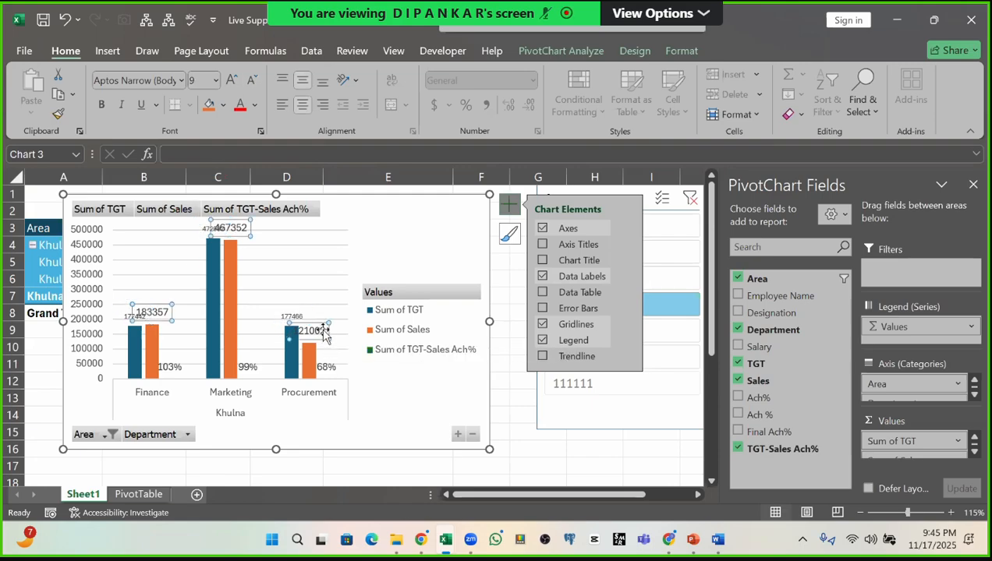
left_click(252, 81)
left_click(252, 81)
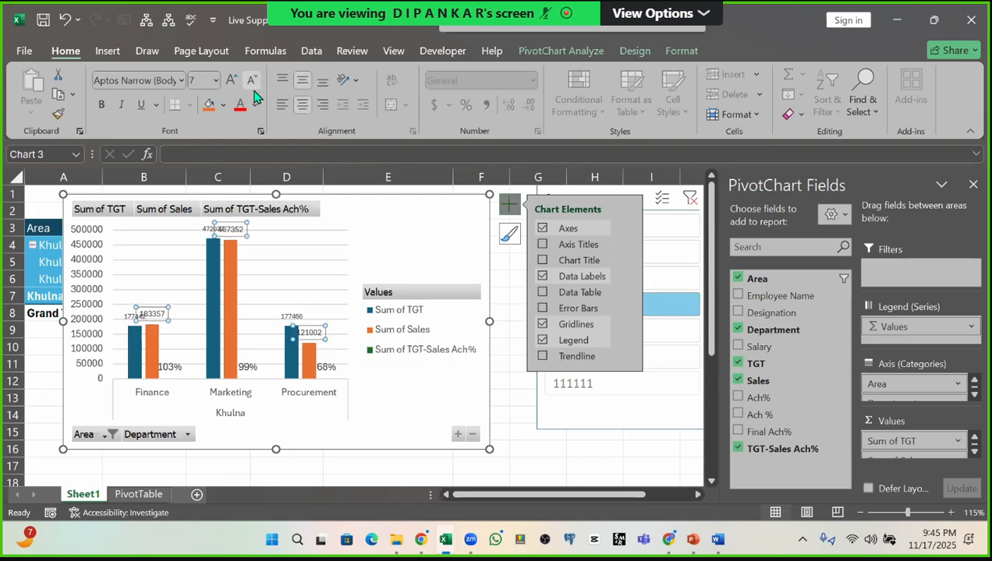
Step: Hide all field buttons on the PivotChart
left_click(332, 280)
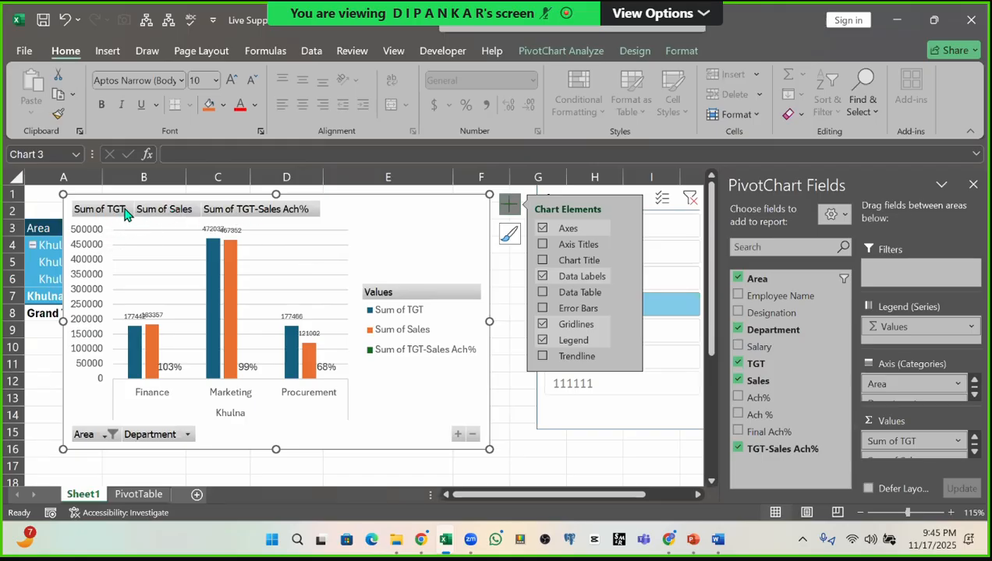
right_click(166, 211)
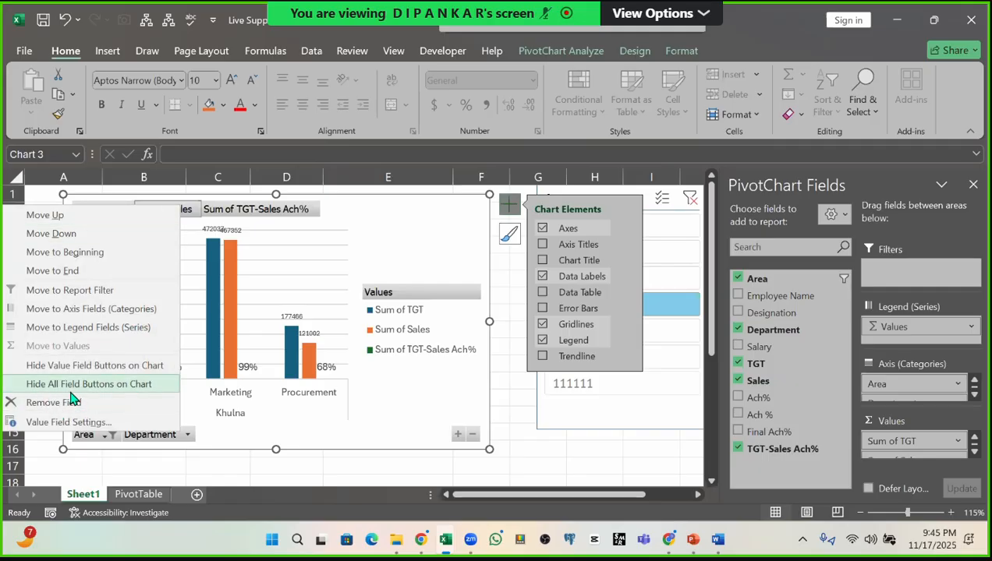
left_click(121, 385)
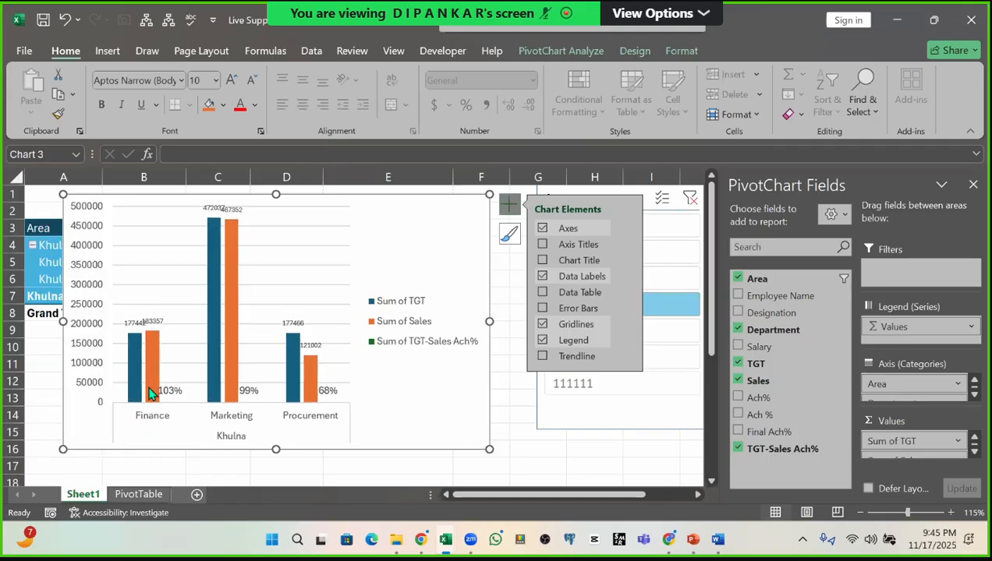
Step: Delete the PivotChart's major gridlines and move the chart slightly up and to the left
left_click(339, 254)
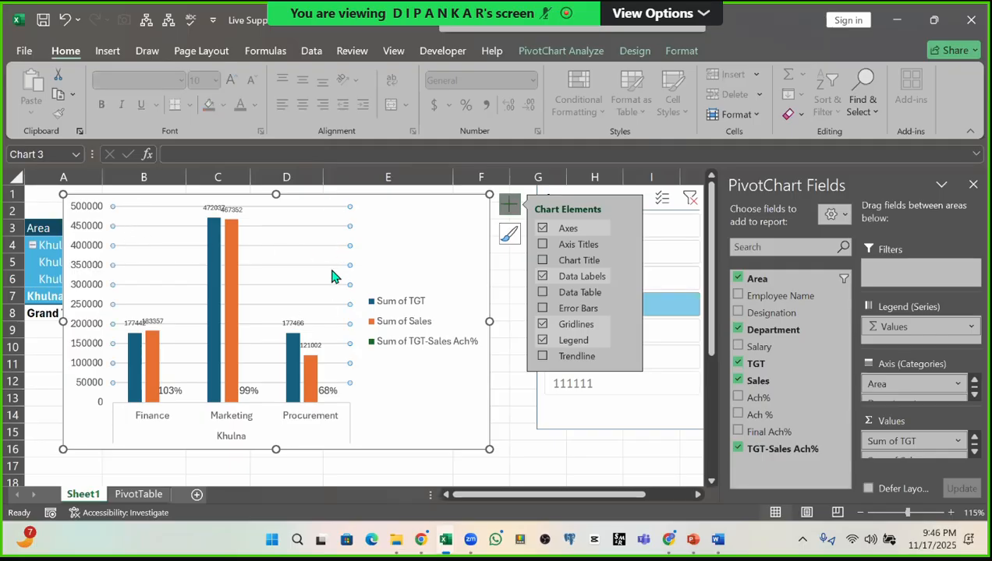
key("Delete")
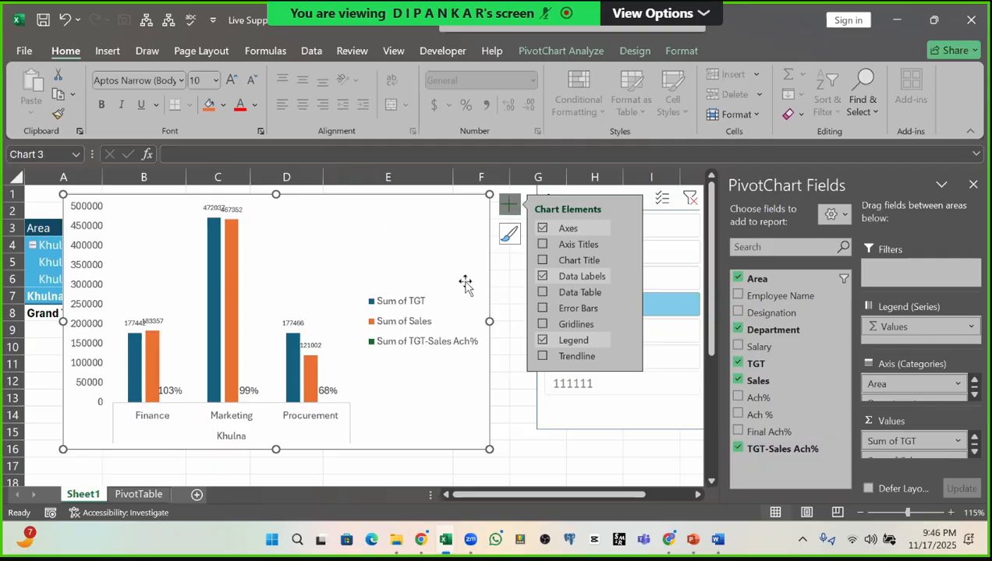
mouse_move(376, 224)
left_mouse_down()
mouse_move(412, 222)
mouse_move(345, 217)
mouse_move(369, 212)
left_mouse_up()
left_click(370, 217)
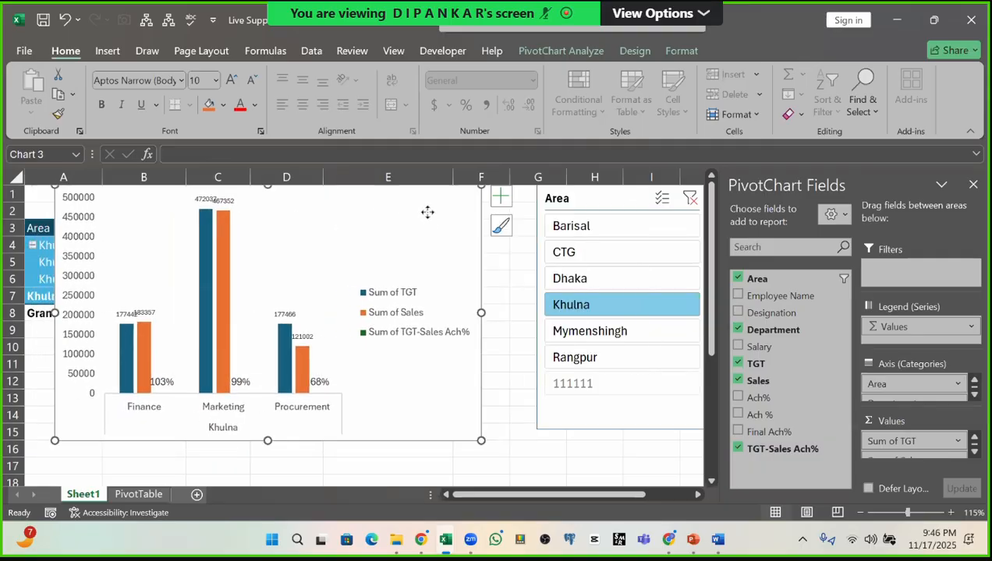
Step: Change the PivotChart type to Clustered Bar
right_click(428, 219)
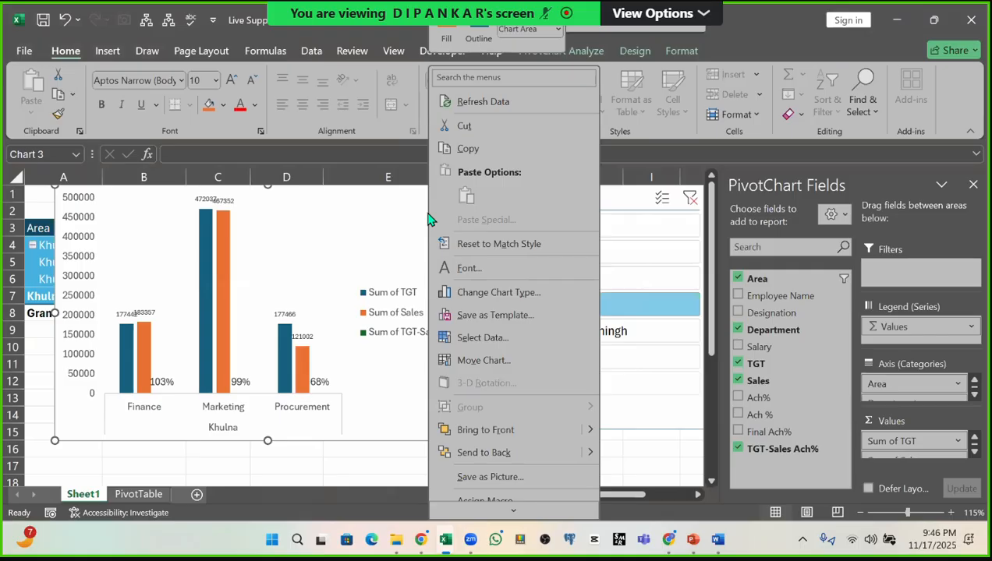
left_click(465, 294)
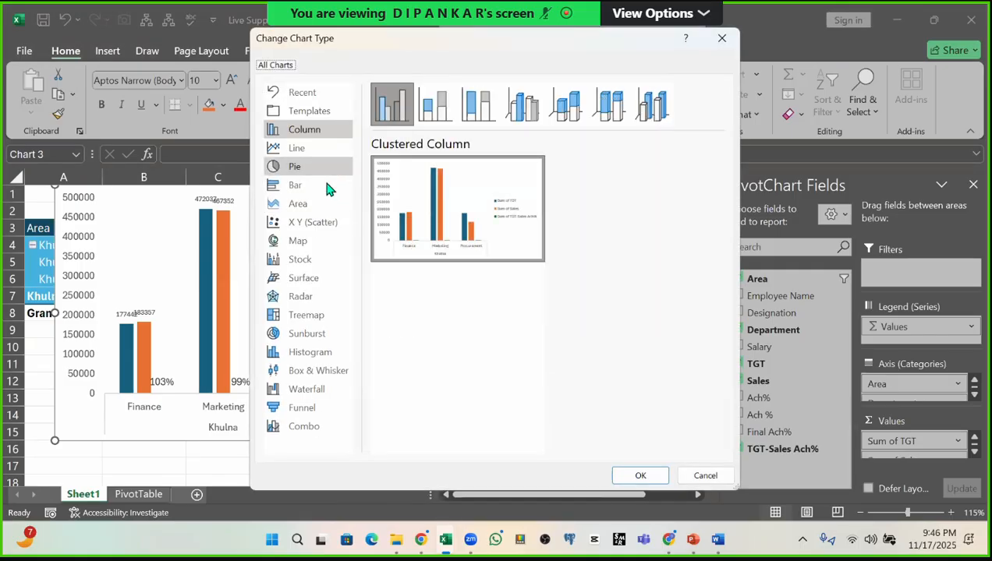
left_click(302, 189)
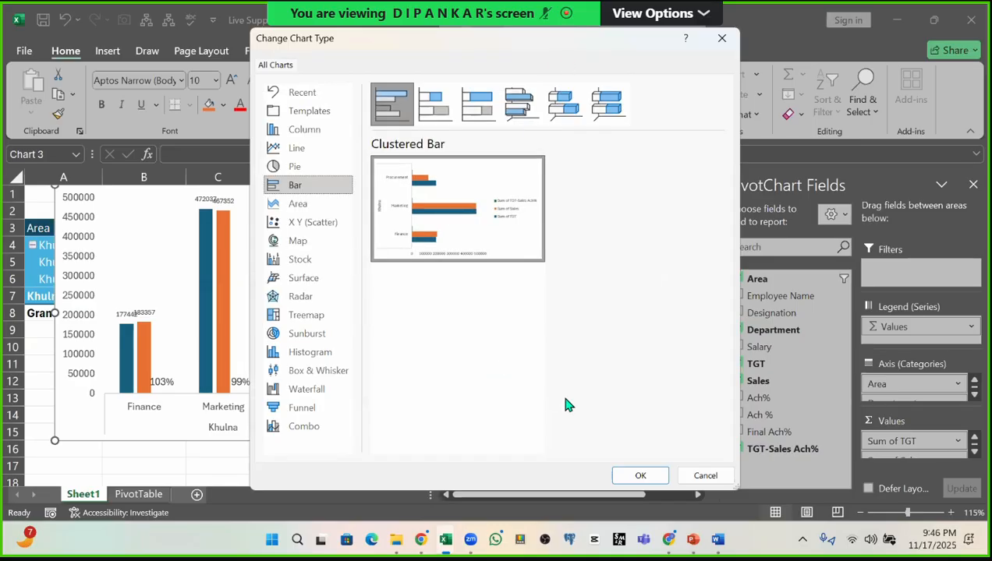
left_click_drag(531, 37, 467, 11)
left_click(581, 452)
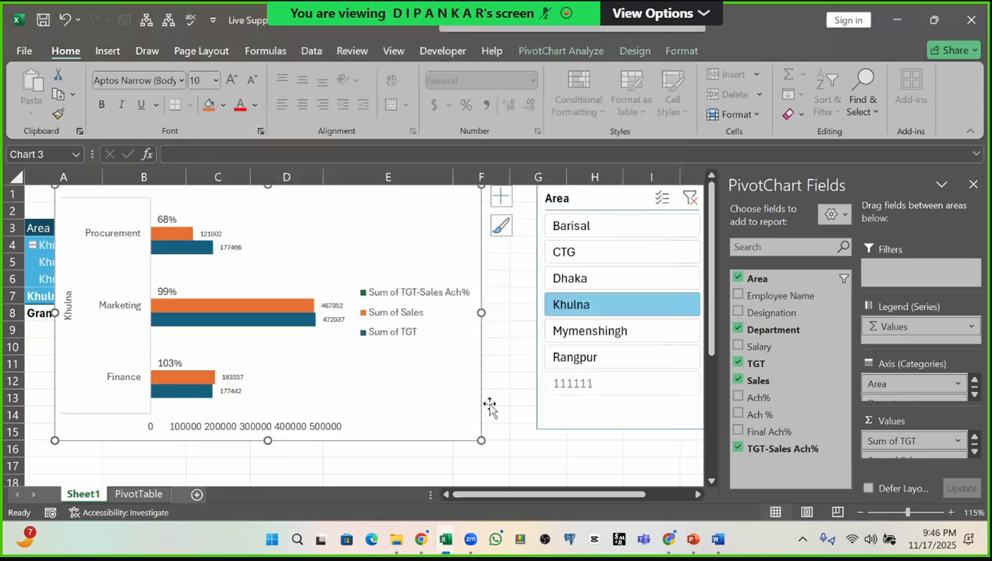
Step: Try shifting the bar chart's plot area, and undo the changes back to the clustered column chart
left_click(266, 355)
left_click(397, 390)
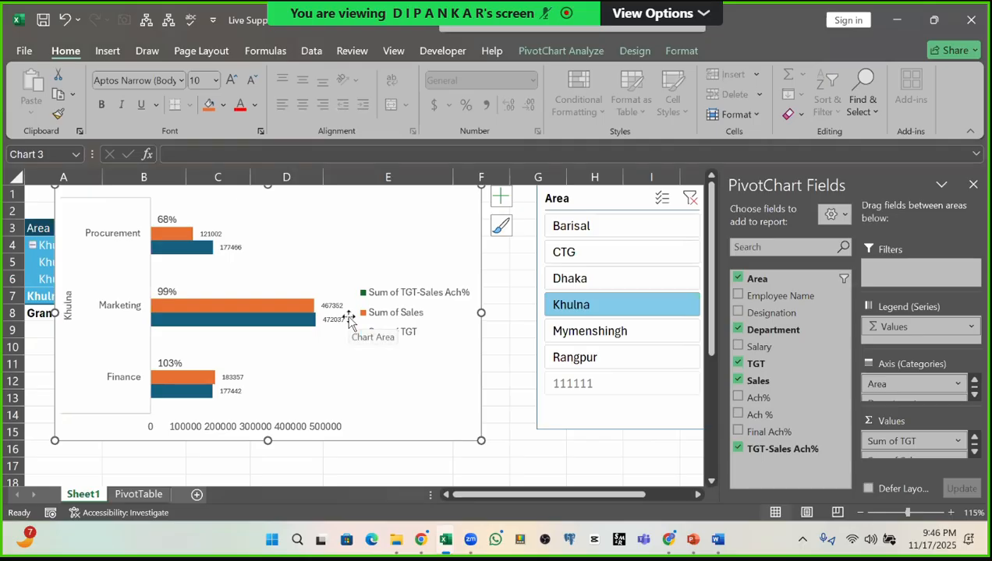
left_click(314, 211)
left_click(409, 212)
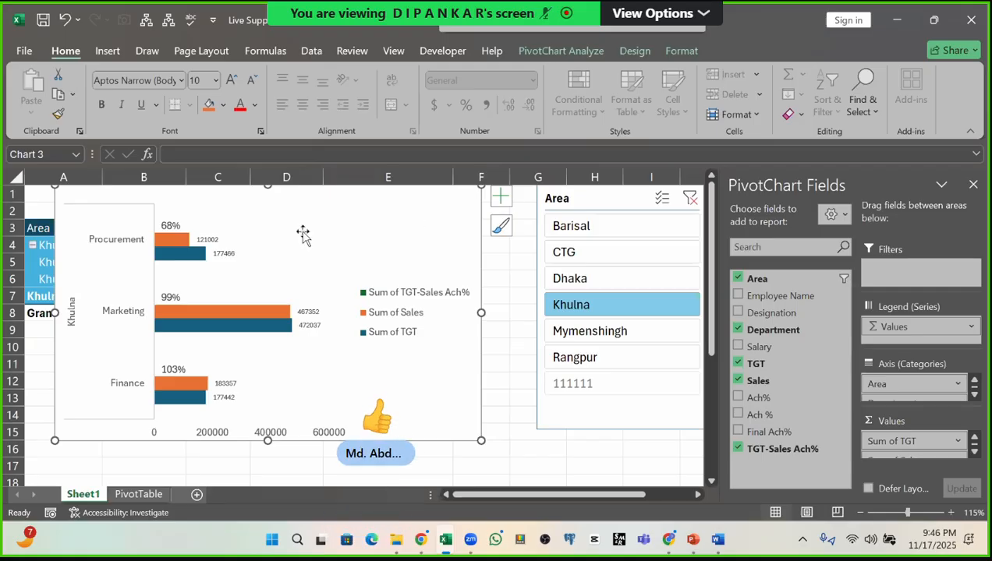
left_click(350, 295)
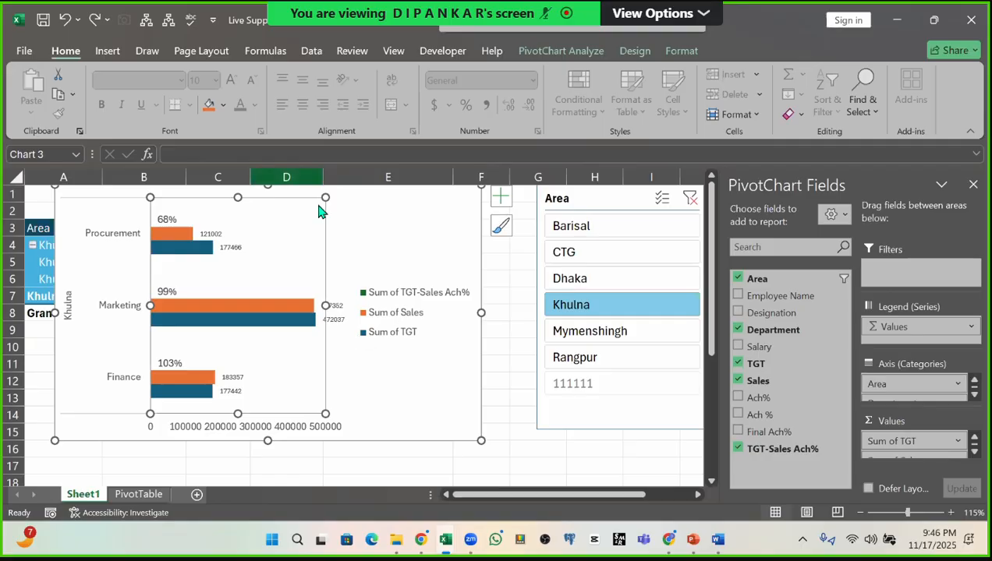
left_click(63, 26)
Step: Open the data label formatting for the Sum of TGT series and review its label contents and position options
left_click(283, 315)
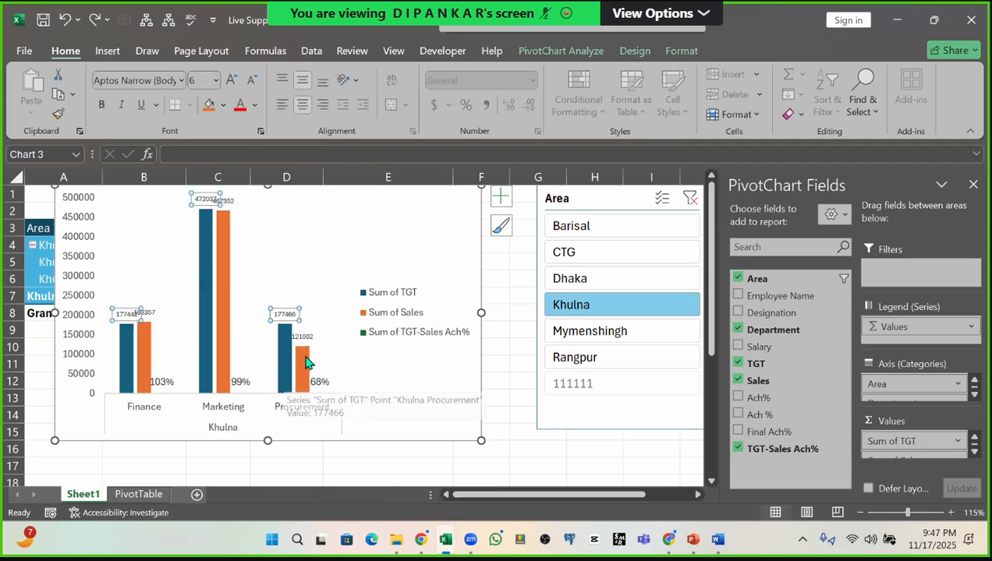
left_click(330, 212)
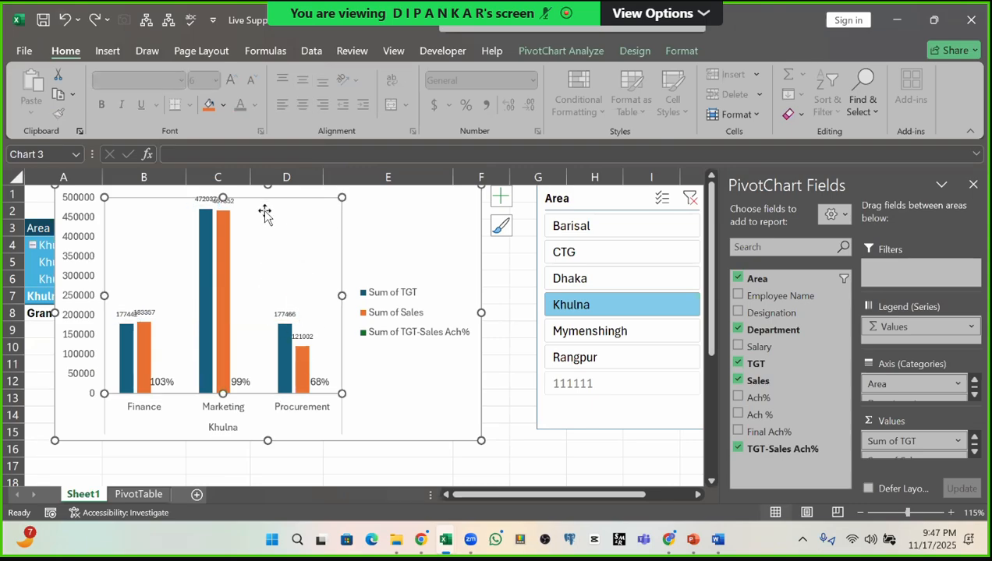
double_click(287, 315)
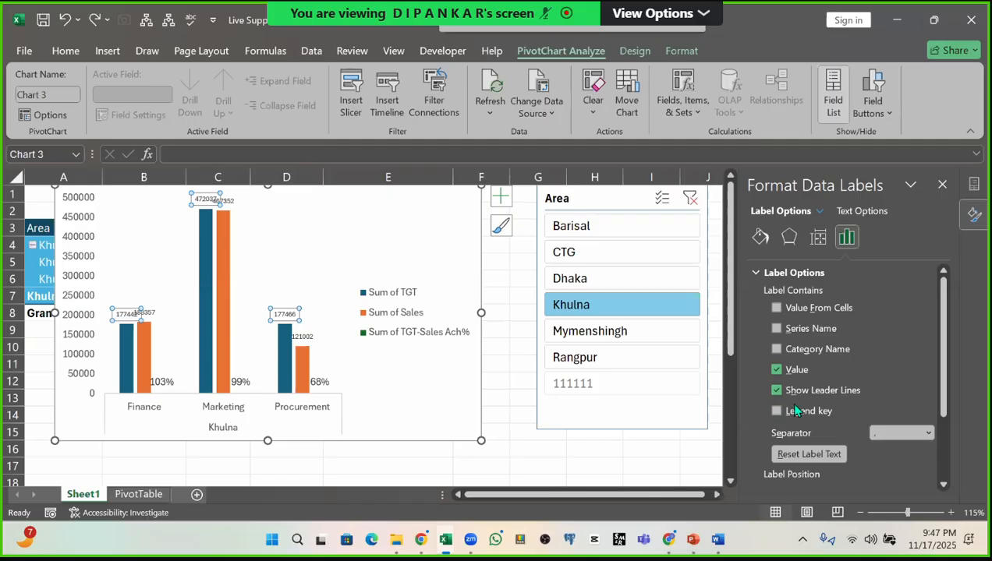
scroll(811, 387, "down", 2)
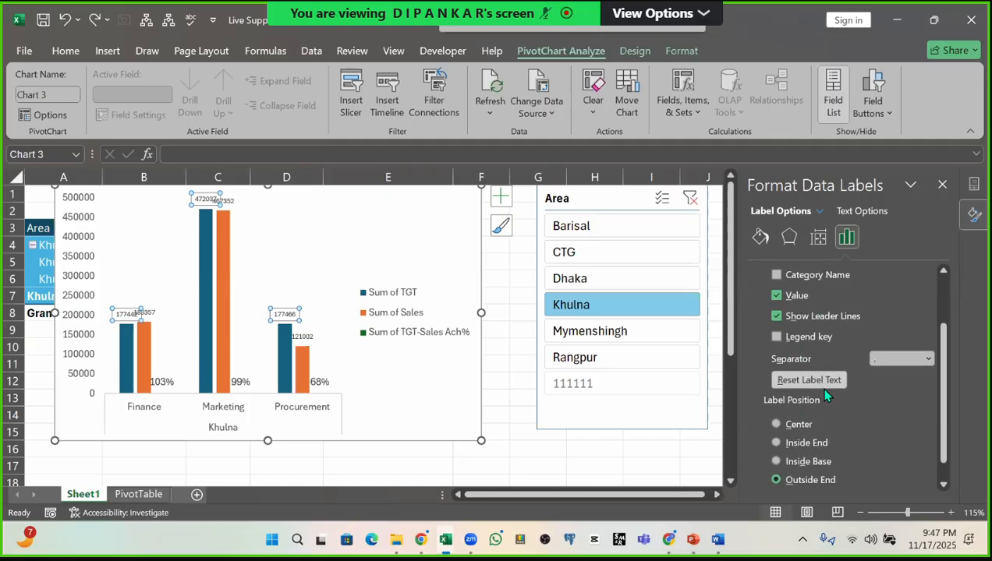
scroll(827, 396, "down", 1)
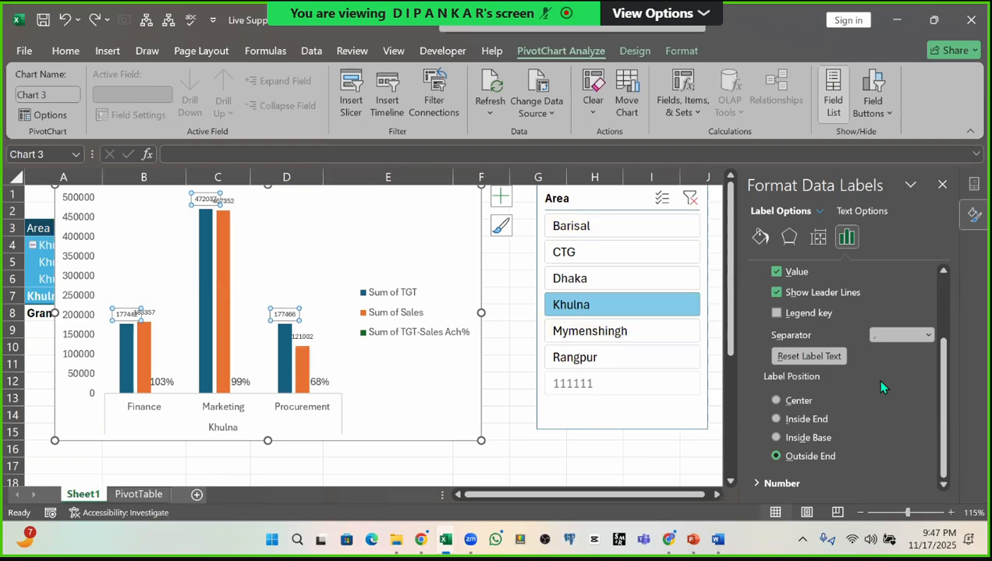
Step: Try the category name, series name and legend key on the Marketing column's Sum of Sales label, switching each off again
left_click(224, 201)
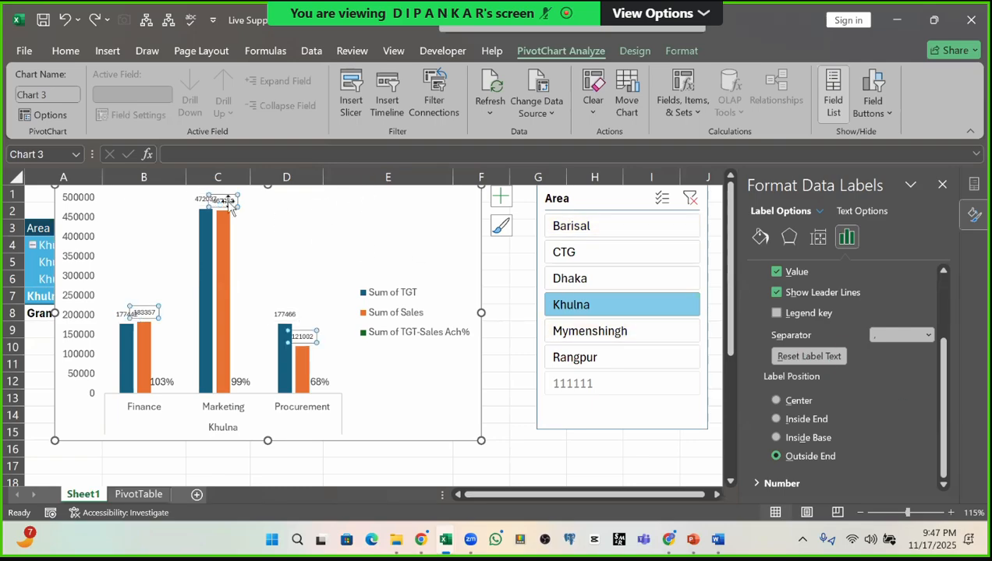
left_click(225, 201)
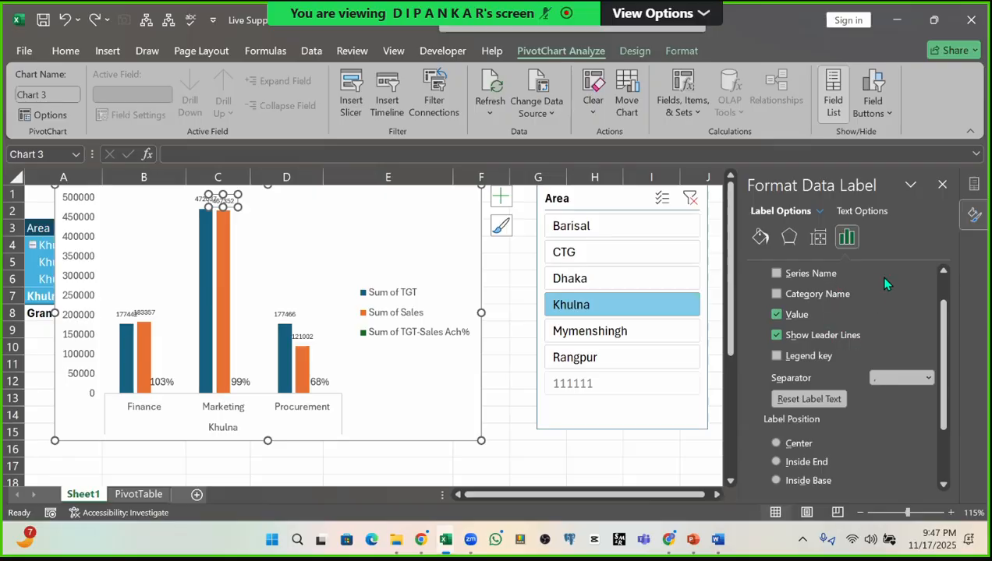
left_click(775, 294)
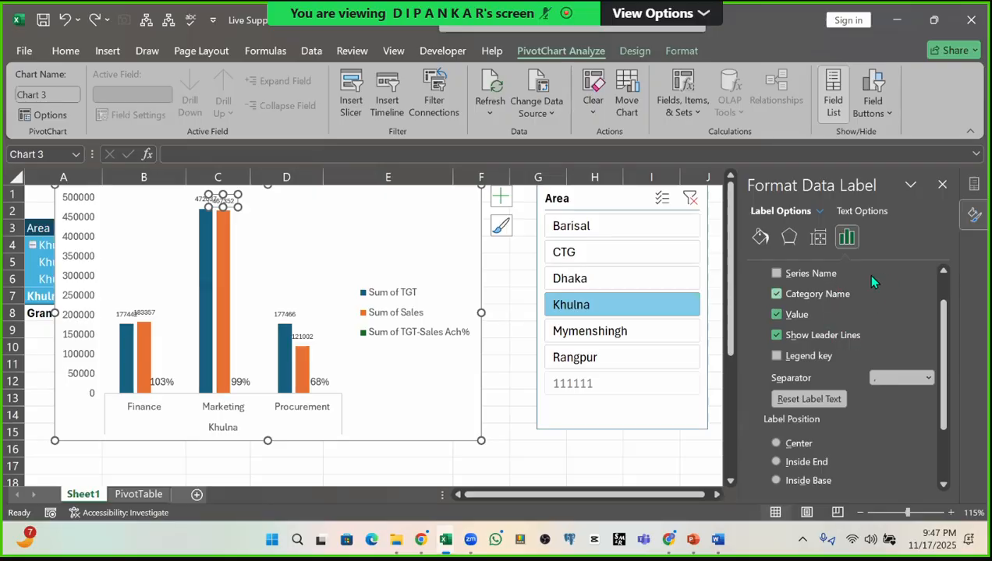
left_click(777, 295)
left_click(776, 274)
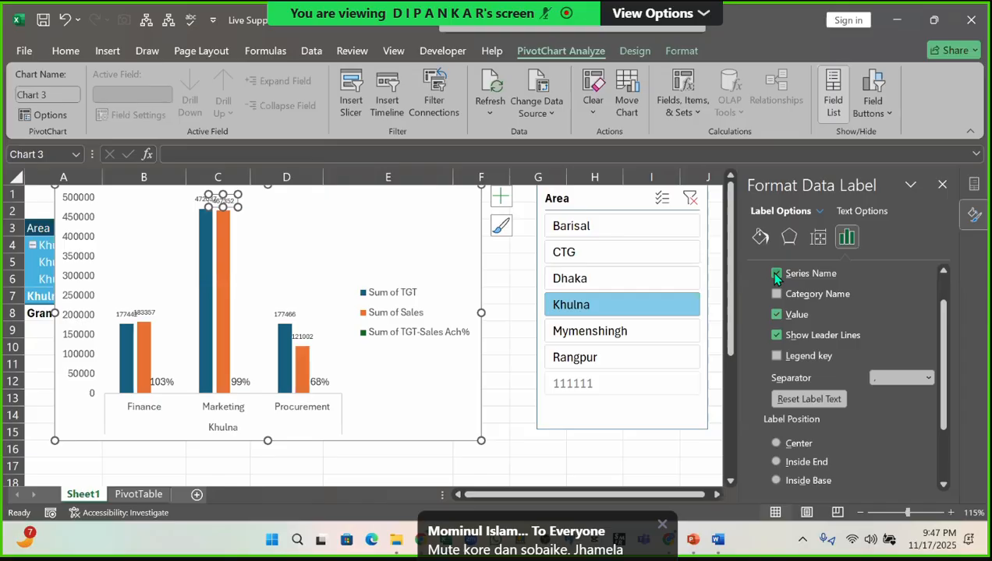
left_click(776, 274)
left_click(777, 357)
left_click(777, 356)
Step: Try the Center, Inside End and Inside Base positions for the Marketing Sales label, and return it to Outside End
scroll(807, 351, "down", 1)
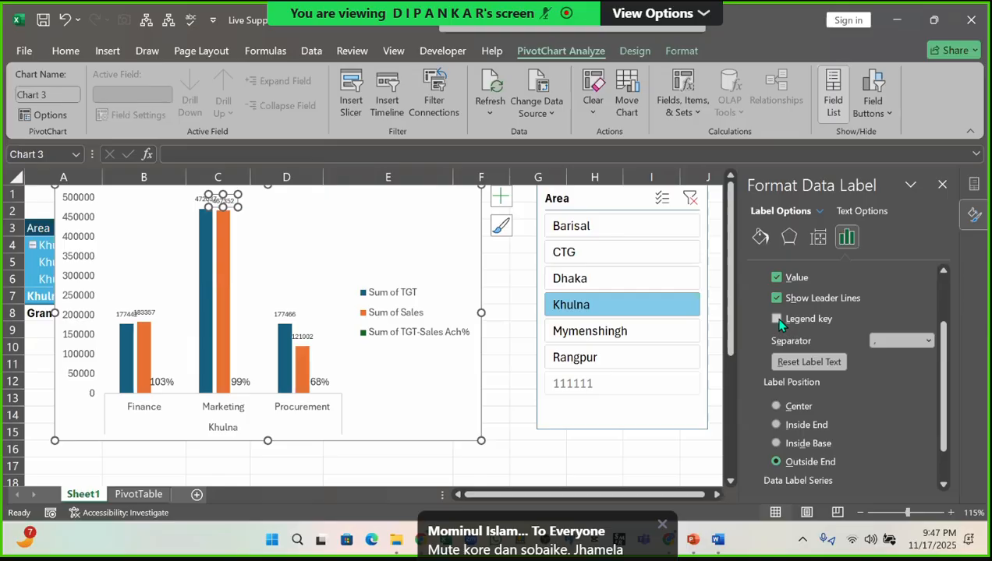
scroll(773, 394, "down", 1)
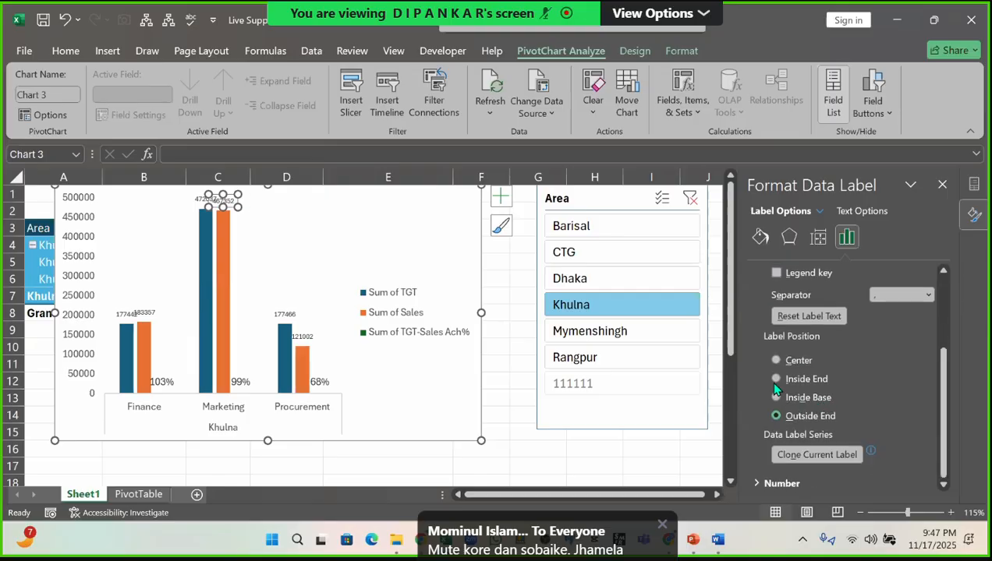
left_click(778, 364)
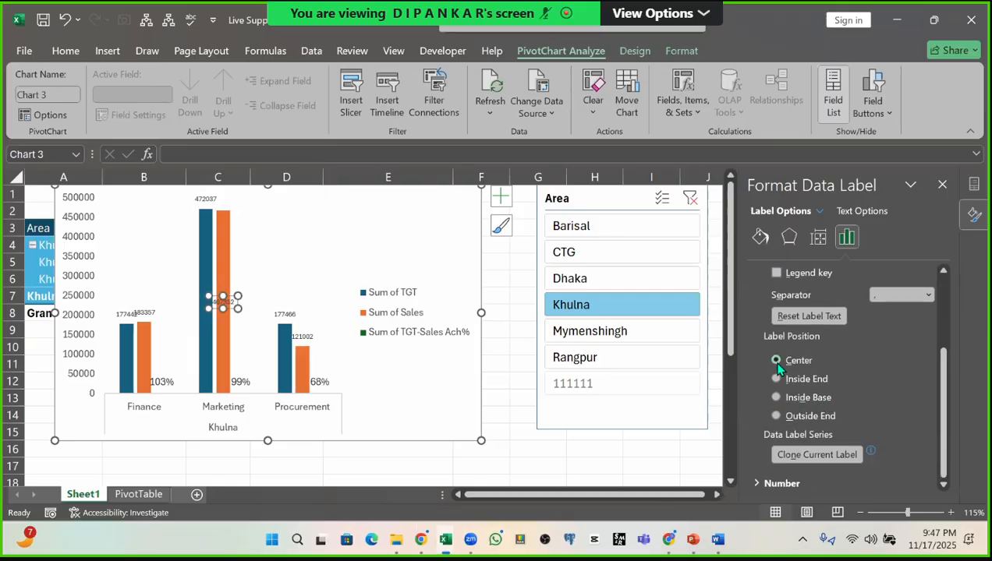
left_click(776, 379)
left_click(777, 397)
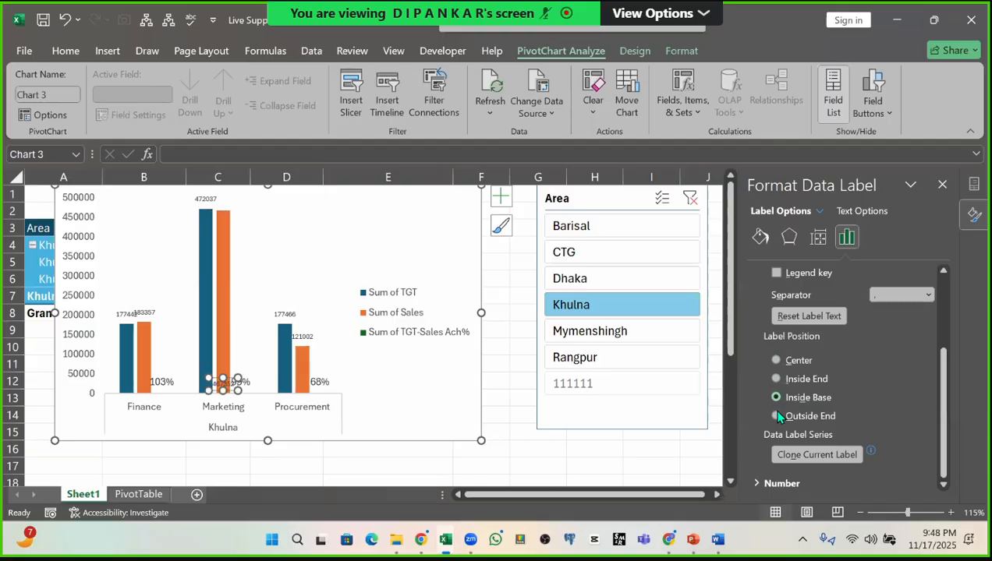
left_click(777, 417)
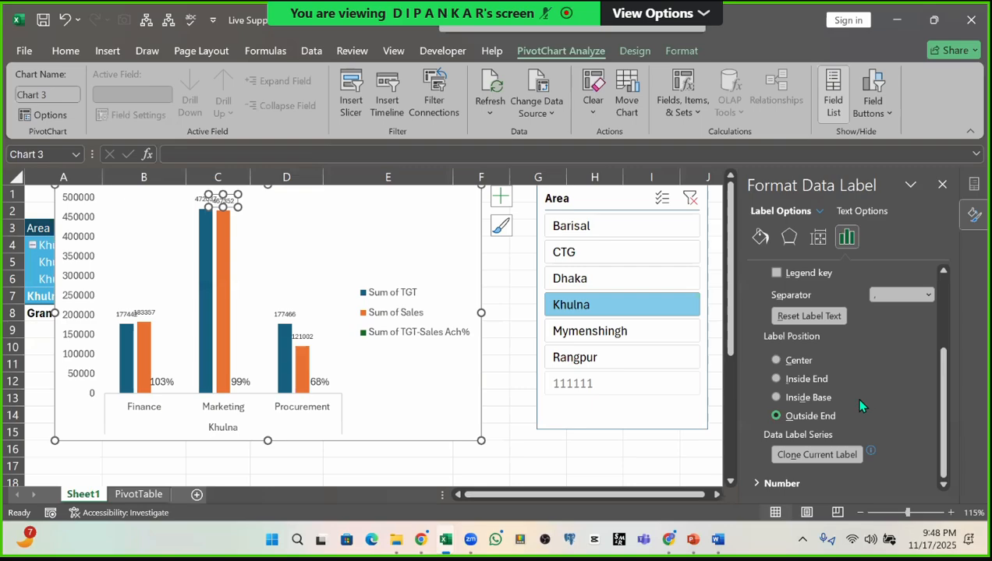
Step: Examine the selected data label's alignment, effects, fill and border formatting options
scroll(854, 398, "up", 1)
scroll(900, 377, "down", 1)
left_click(808, 243)
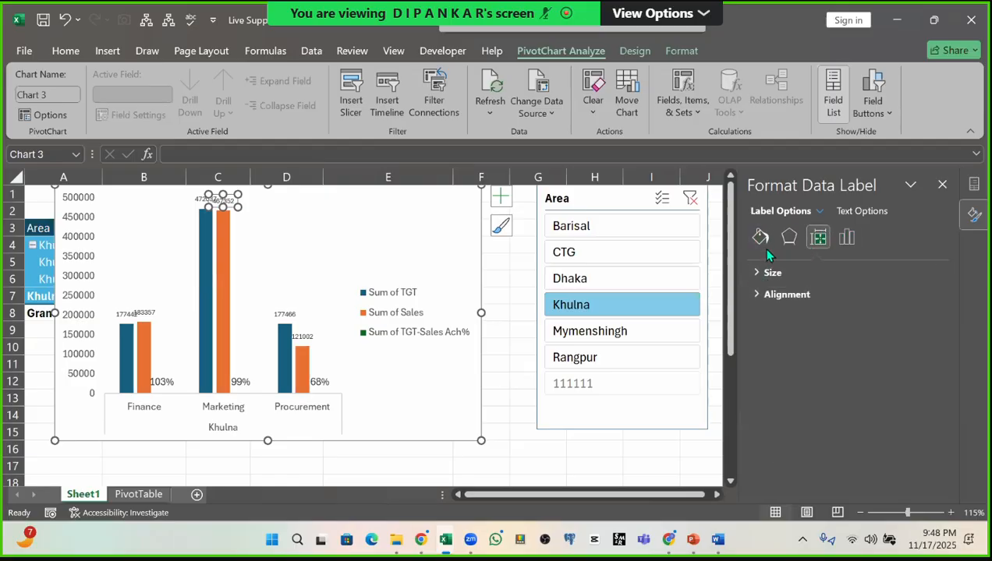
left_click(759, 297)
scroll(831, 367, "down", 1)
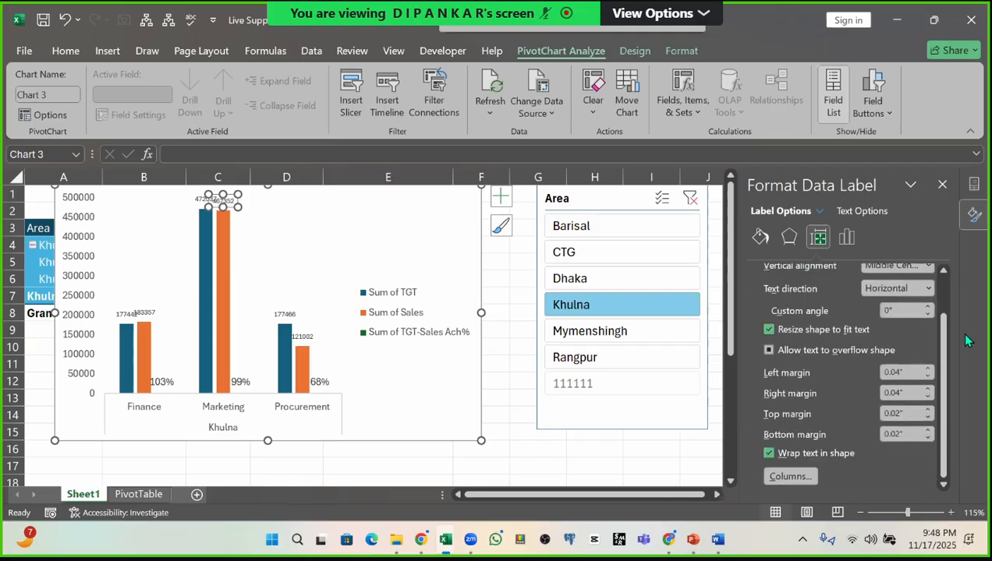
scroll(780, 295, "up", 1)
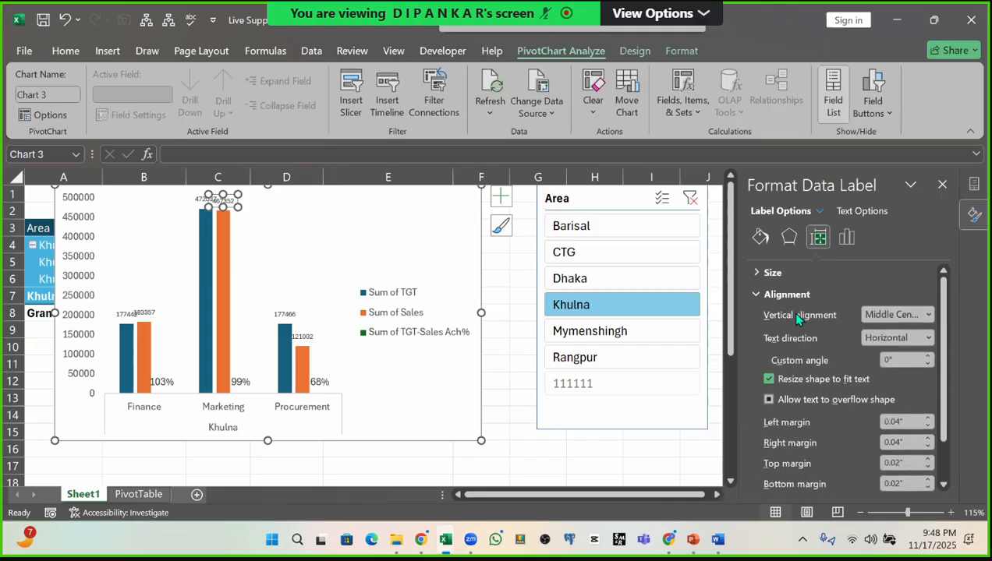
left_click(789, 238)
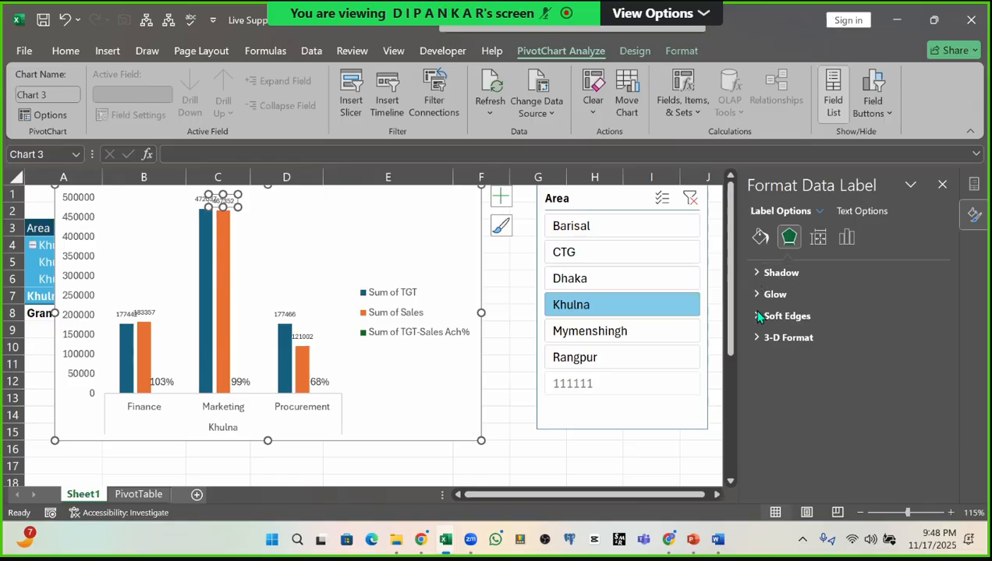
left_click(760, 238)
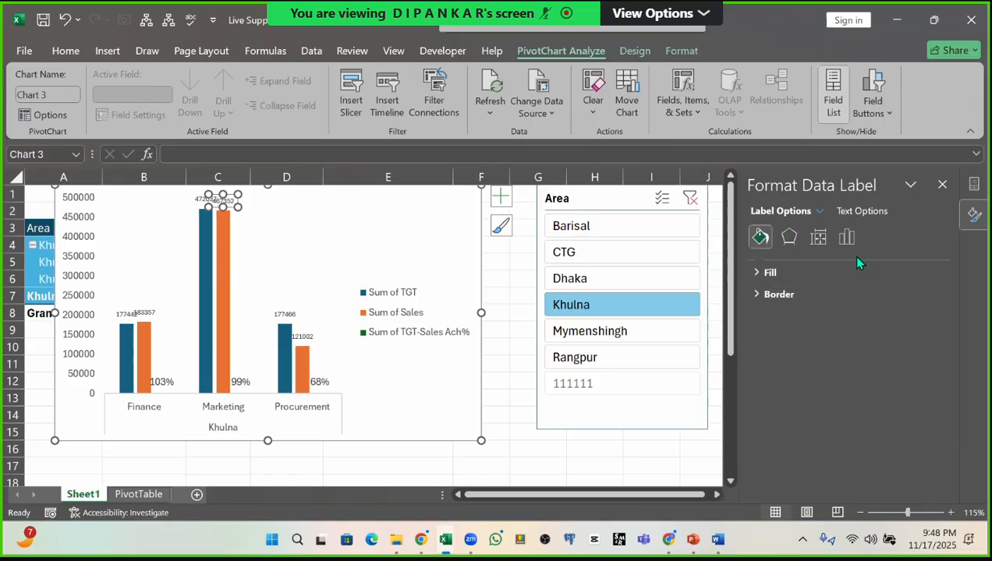
Step: Move the PivotChart down and slightly to the right so that its upper edge sits at about row 5
left_click(526, 281)
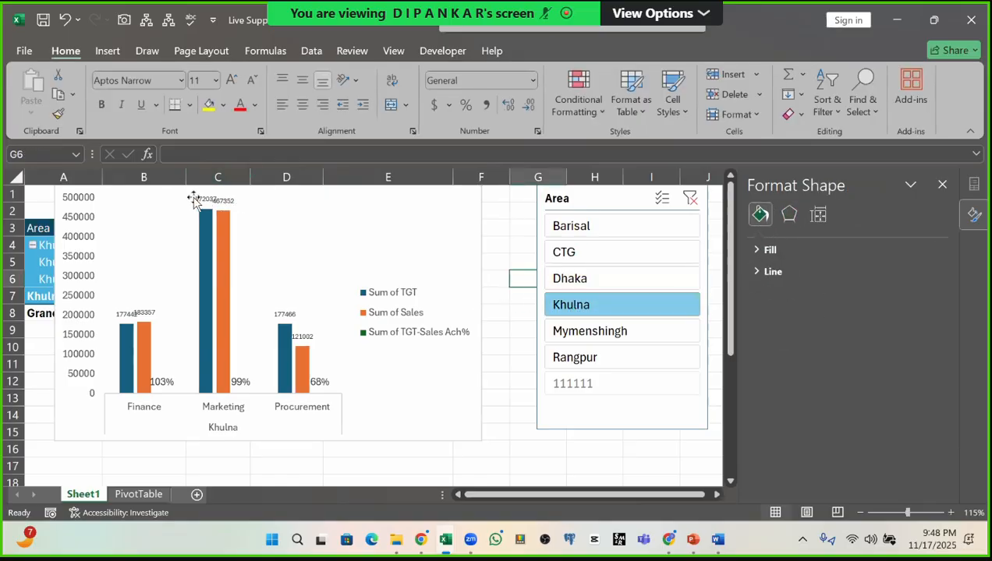
left_click(444, 200)
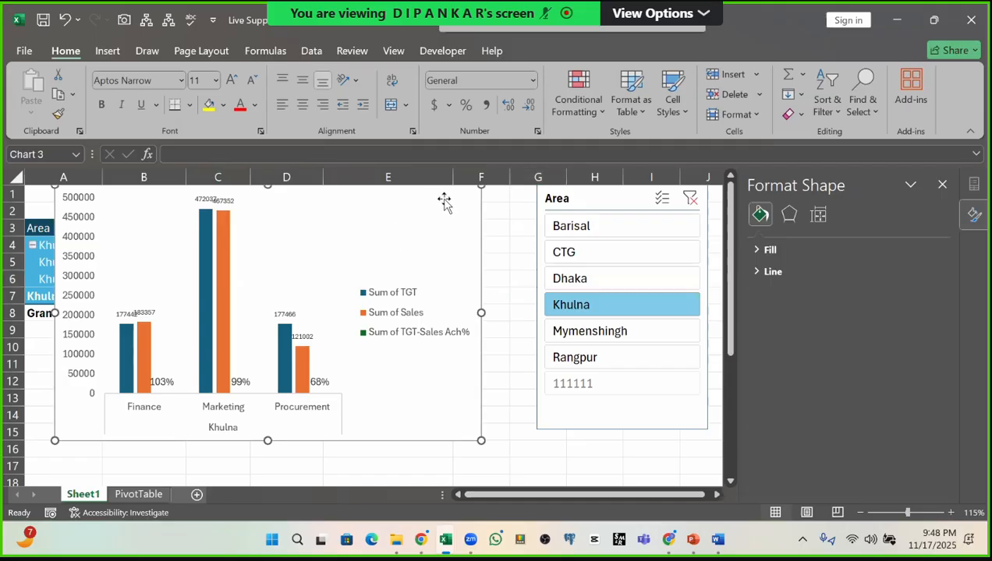
left_click_drag(444, 200, 458, 231)
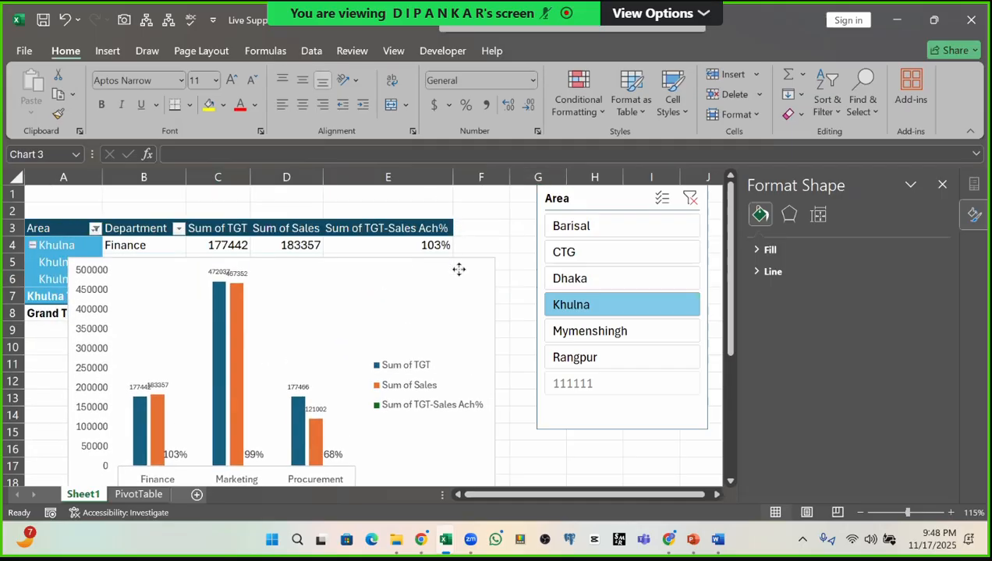
left_click_drag(459, 271, 460, 265)
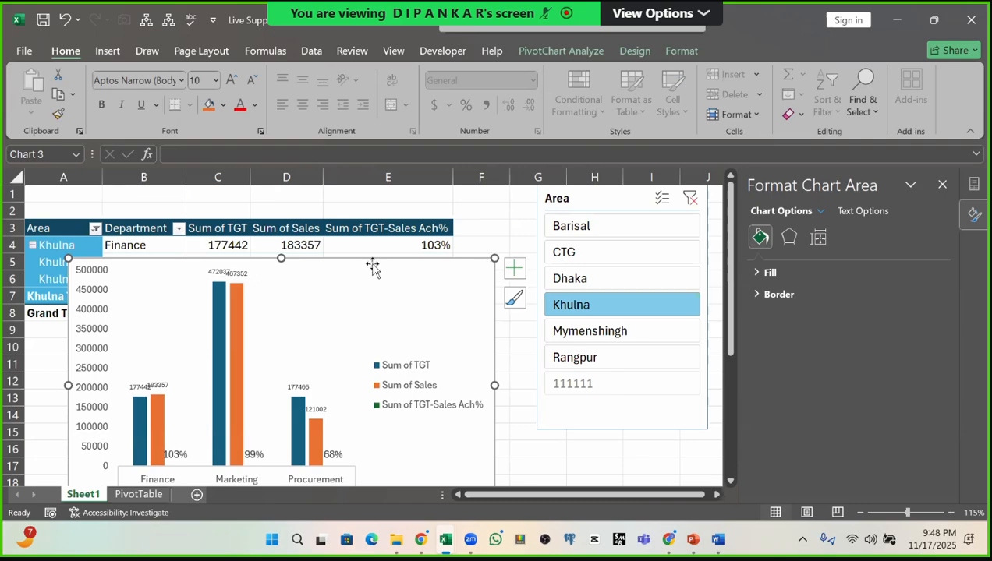
left_click_drag(372, 268, 372, 195)
Step: Set the gap width of the chart's column series to 74%
right_click(232, 328)
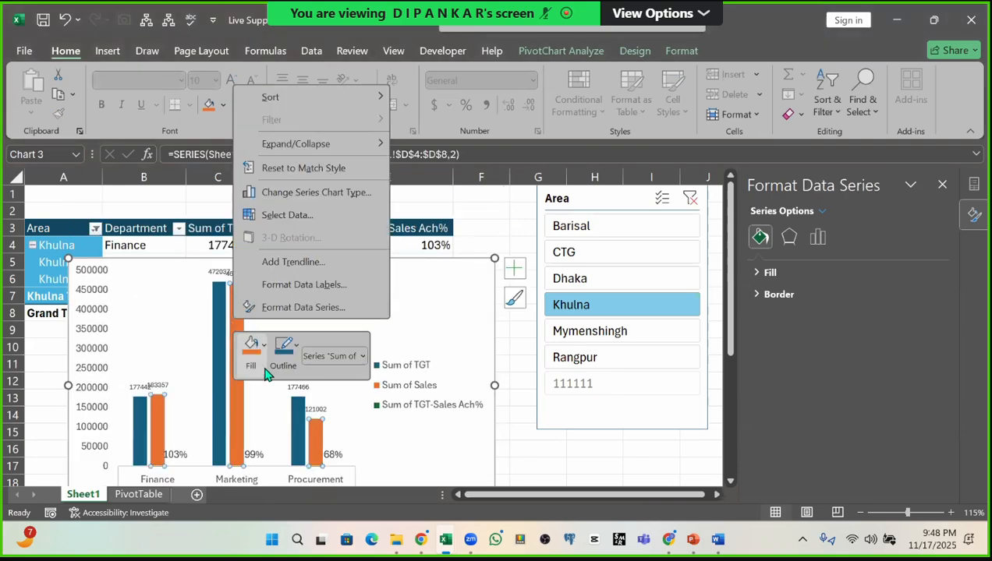
left_click(315, 311)
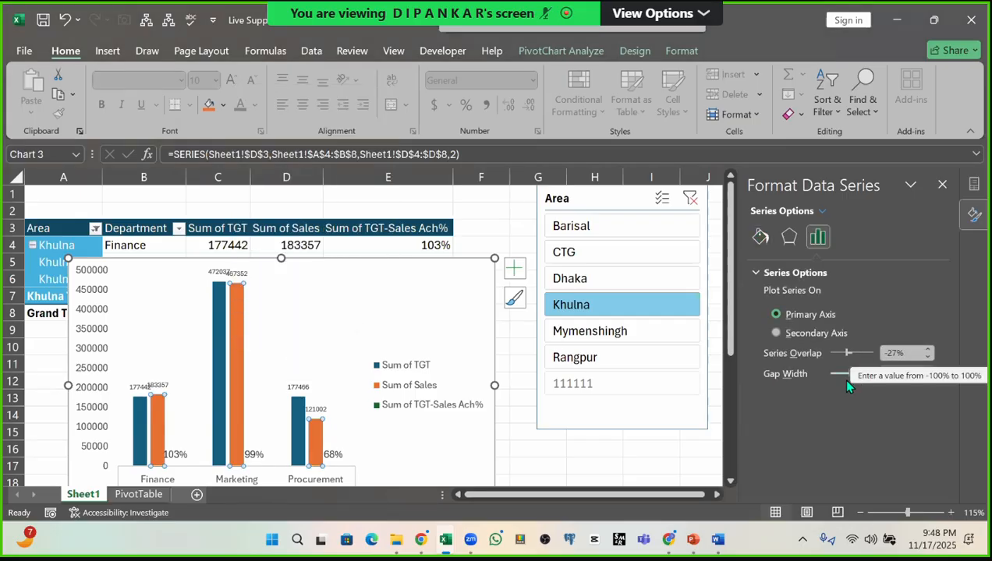
left_click_drag(849, 378, 841, 378)
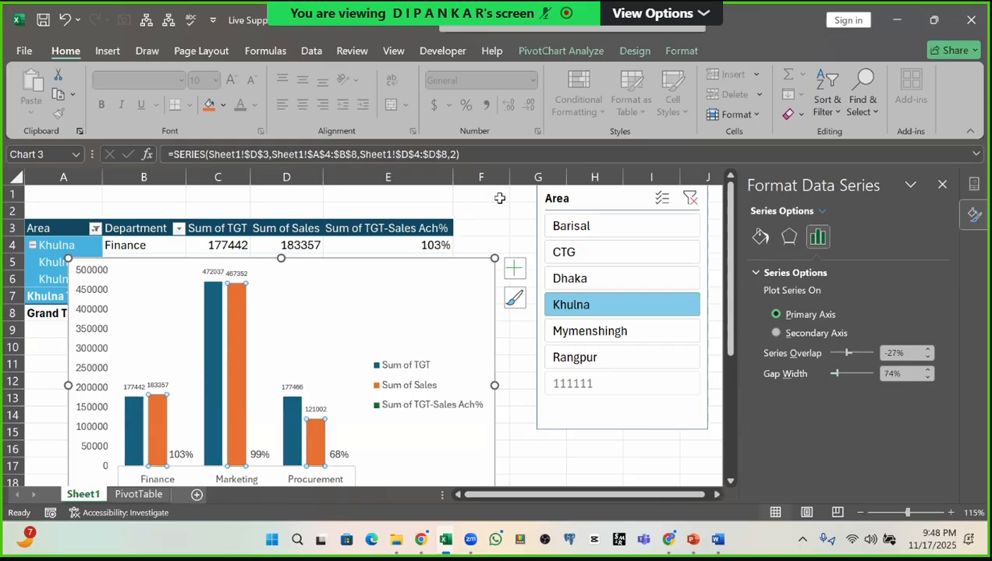
left_click(501, 201)
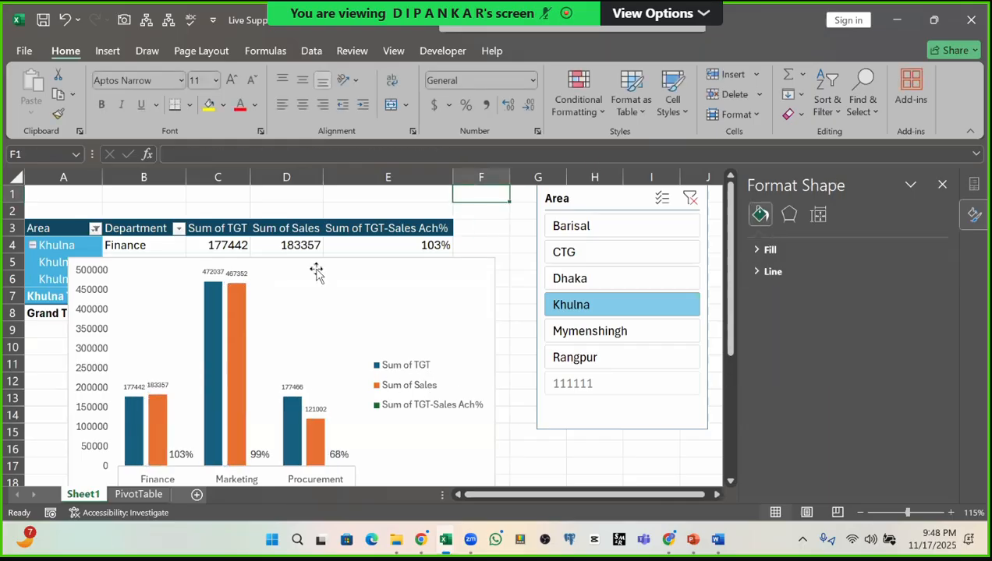
Step: Move the PivotChart up and to the right so that it sits against the Area slicer, and deselect it
left_click_drag(323, 268, 364, 229)
left_click(364, 229)
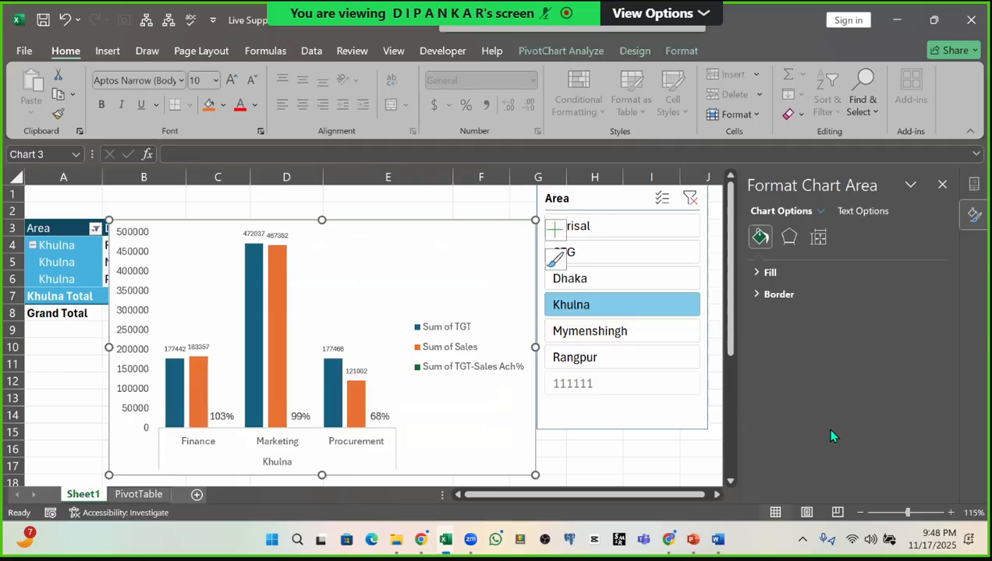
left_click(147, 197)
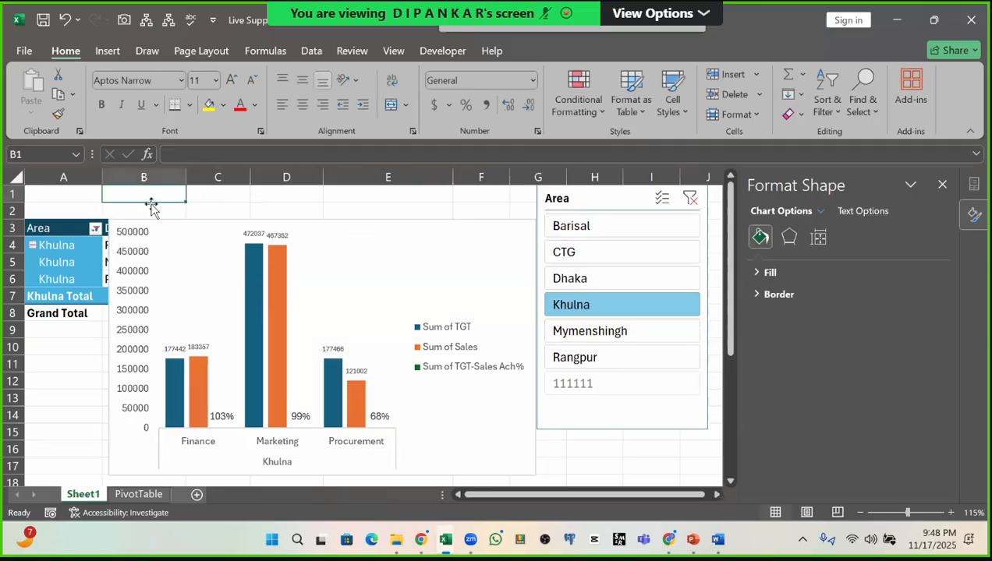
Step: Switch to the Class-8 PivotTable workbook, view the Pivot Table1 sheet and go to the Group sheet
left_click(443, 52)
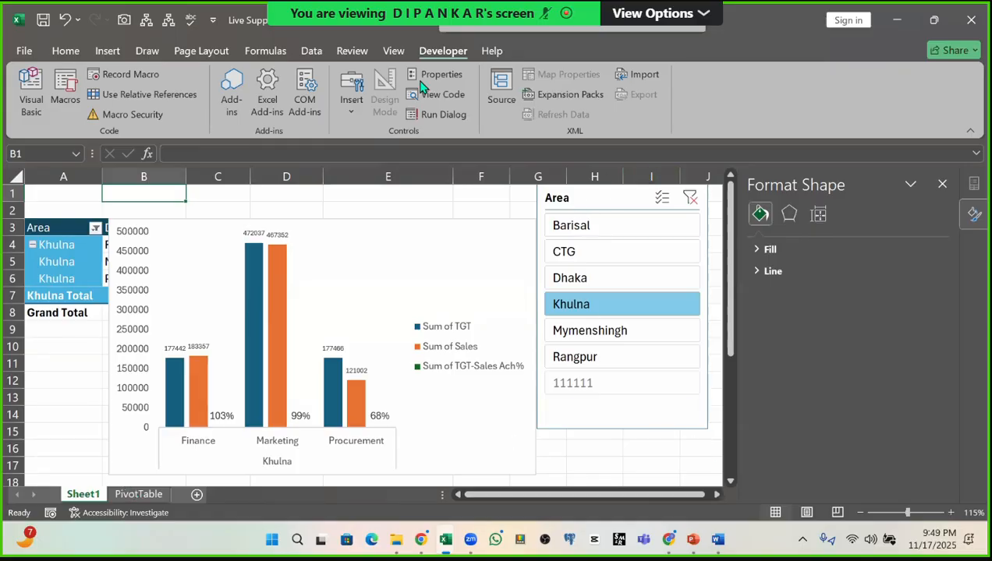
mouse_move(445, 540)
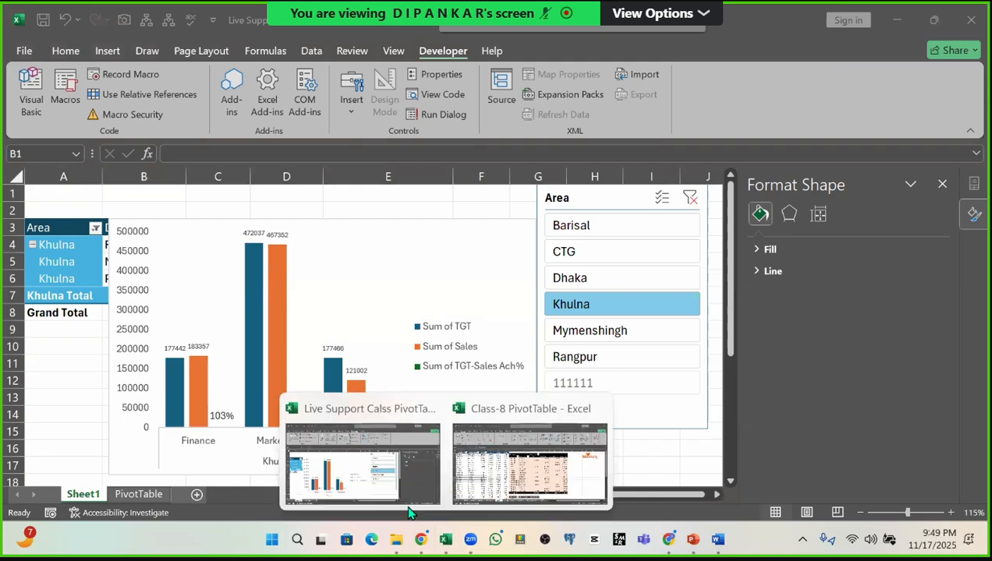
left_click(481, 480)
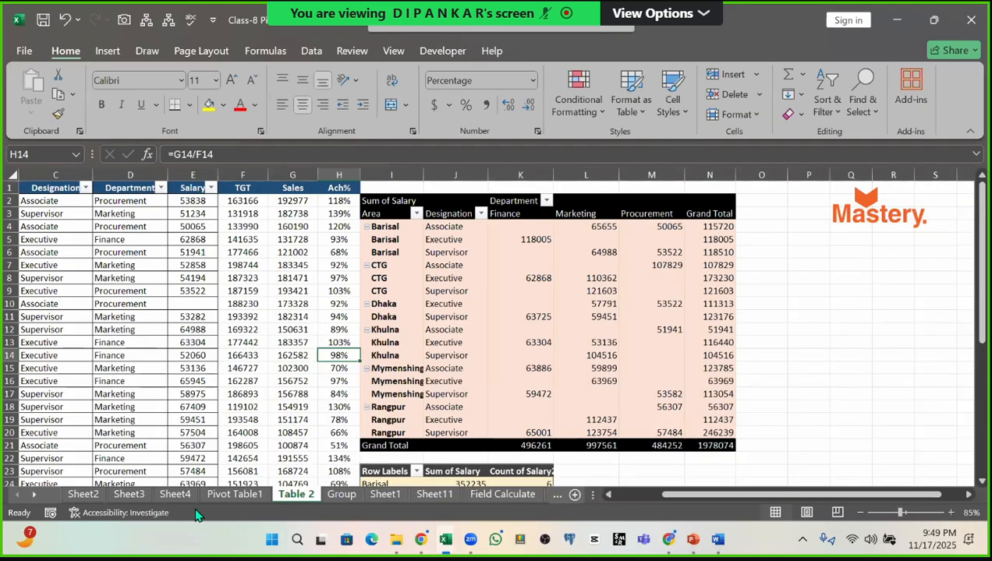
left_click(239, 496)
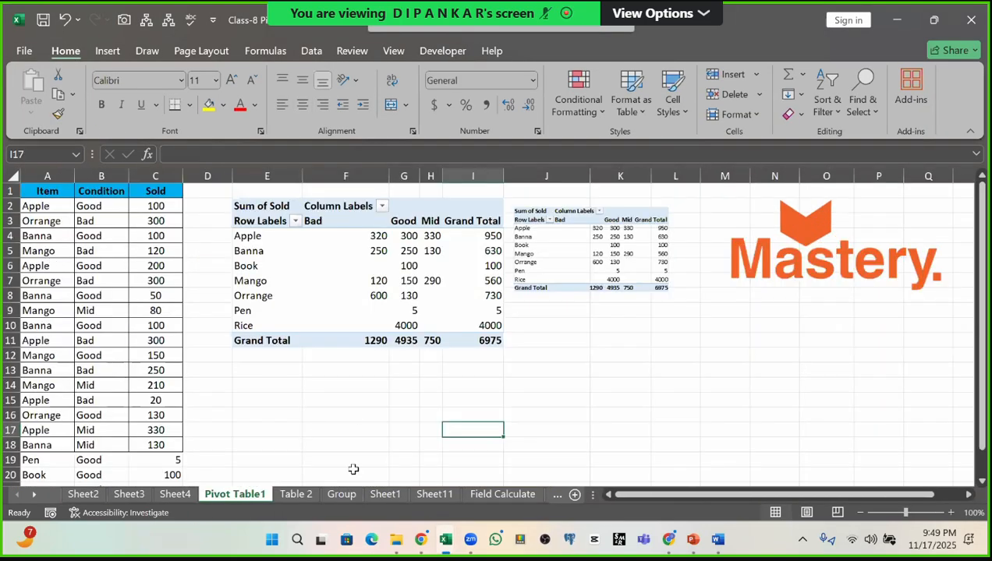
left_click(343, 496)
Step: Move the Date timeline to the left, closer to the quarterly pivot table
left_click(440, 368)
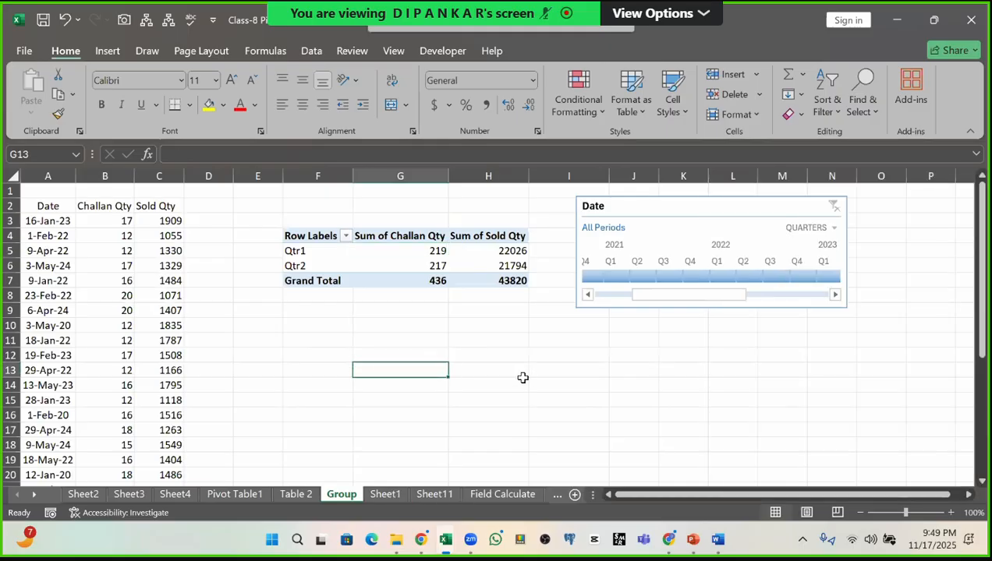
left_click(735, 221)
left_click_drag(735, 220, 702, 220)
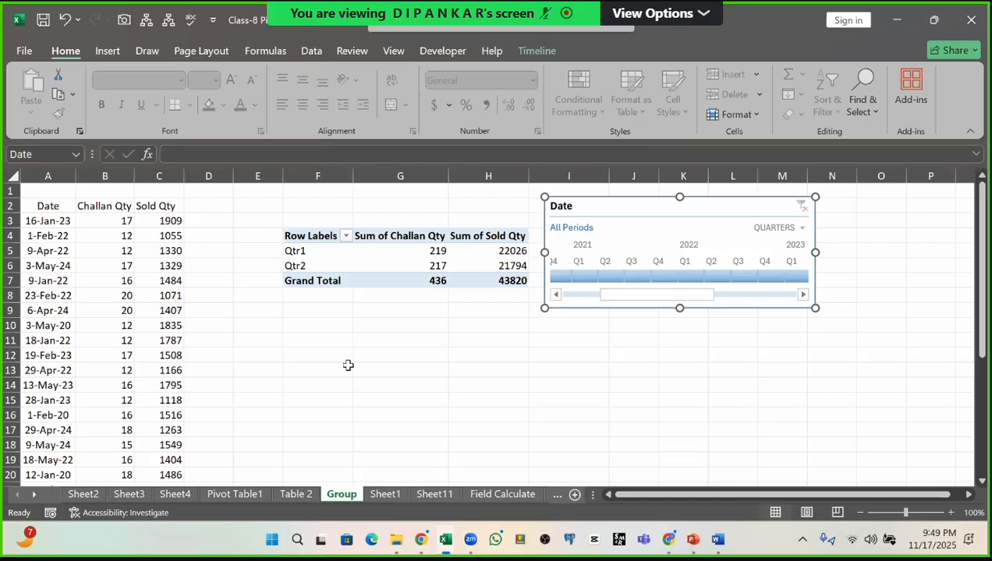
Step: Switch to WhatsApp to open the Book3 workbook and enable editing so it leaves Protected View
left_click(385, 356)
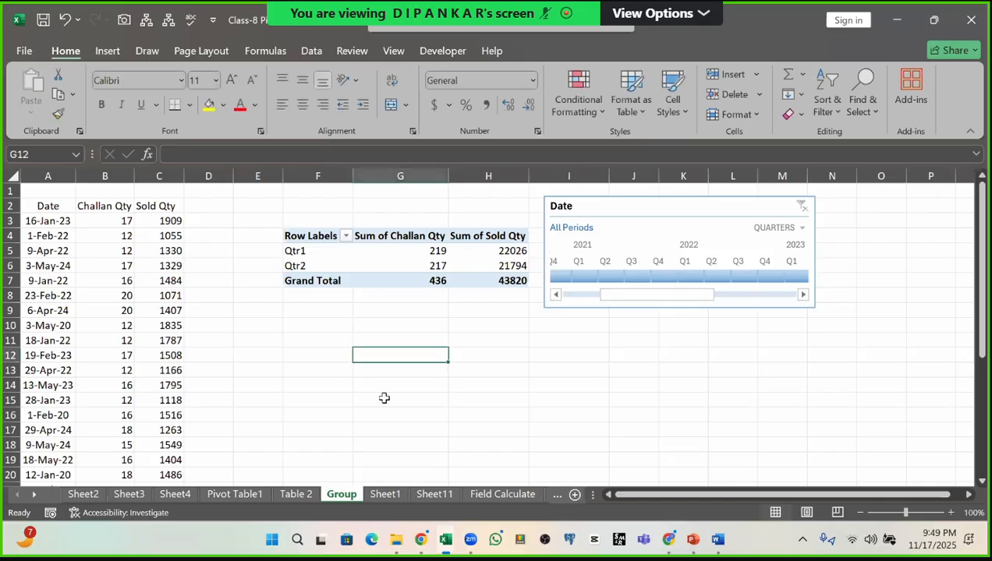
left_click(495, 541)
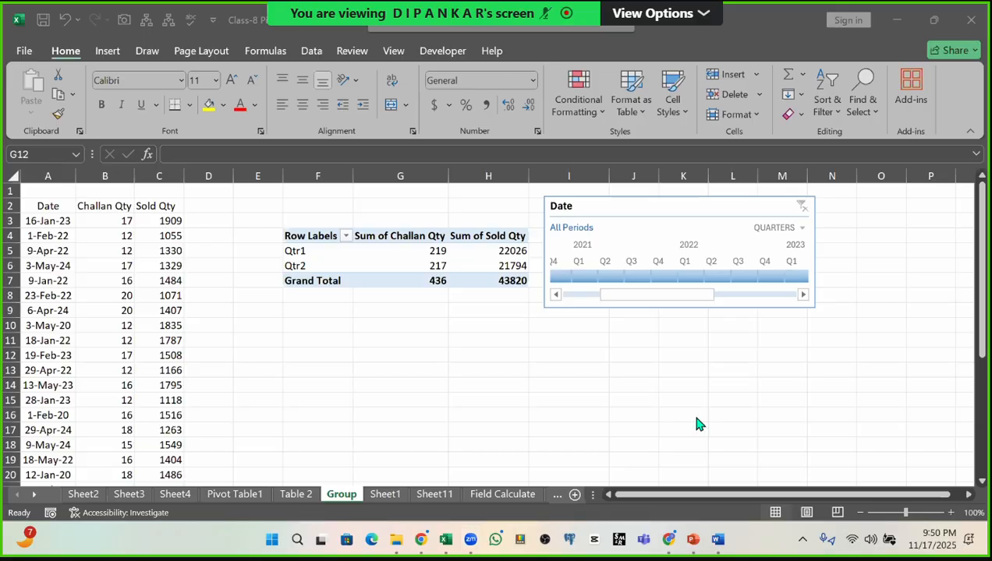
scroll(438, 321, "up", 4)
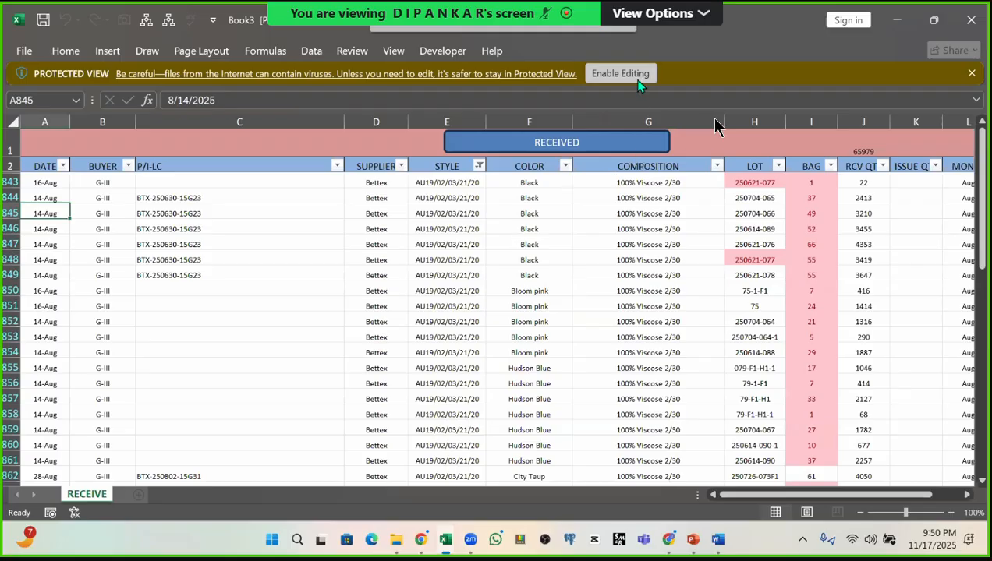
left_click(630, 74)
left_click(366, 314)
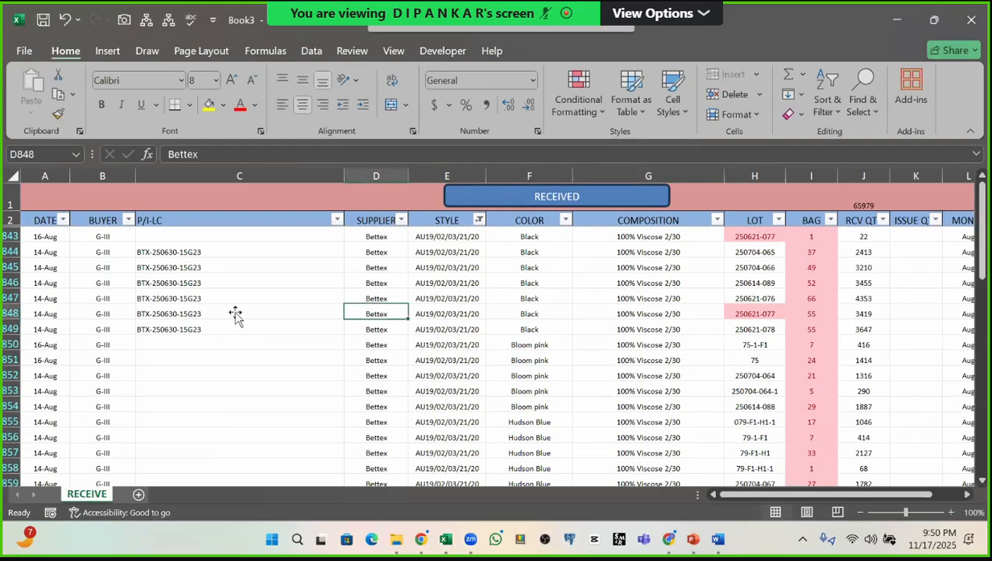
Step: Look over the RECEIVE sheet's records, checking the date, P/I-LC, supplier and style columns
scroll(227, 330, "up", 3)
scroll(228, 330, "down", 4)
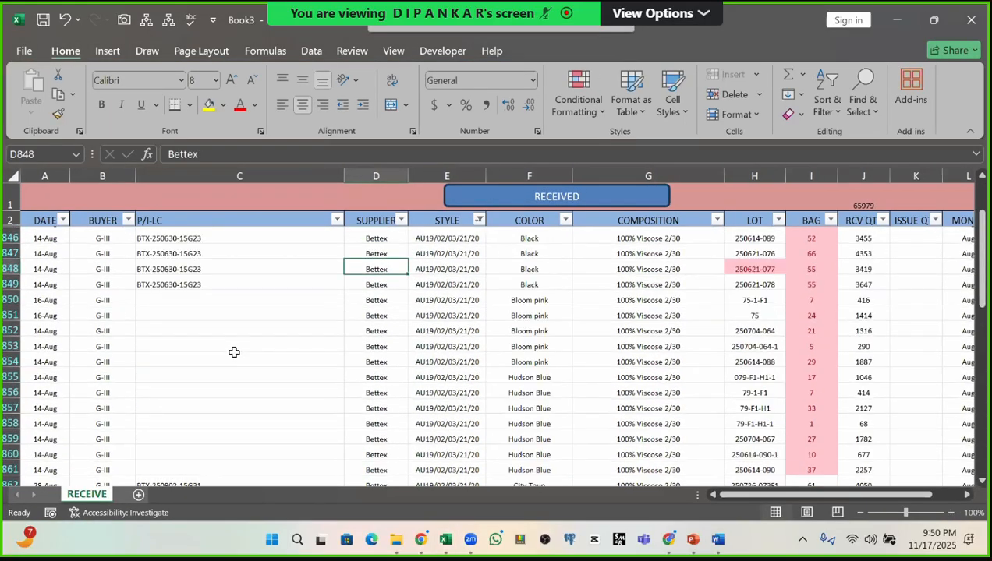
scroll(234, 353, "up", 1)
left_click(225, 287)
left_click(43, 254)
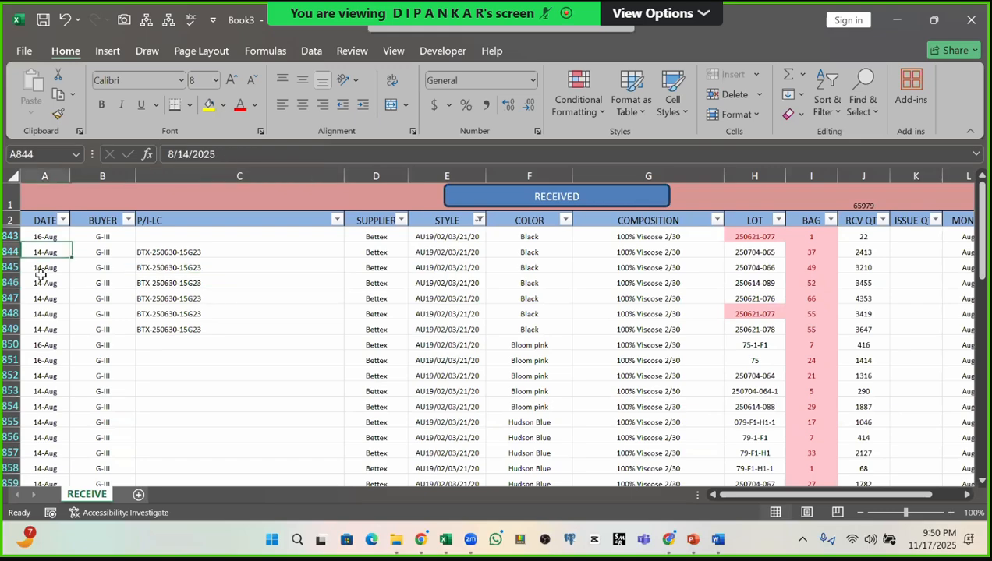
left_click_drag(41, 274, 45, 376)
left_click(431, 330)
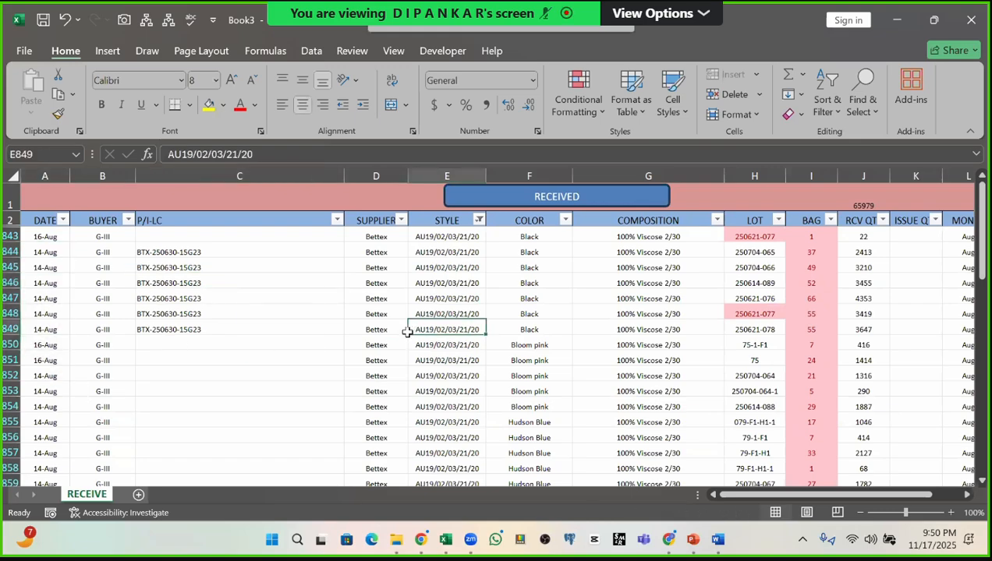
left_click(233, 269)
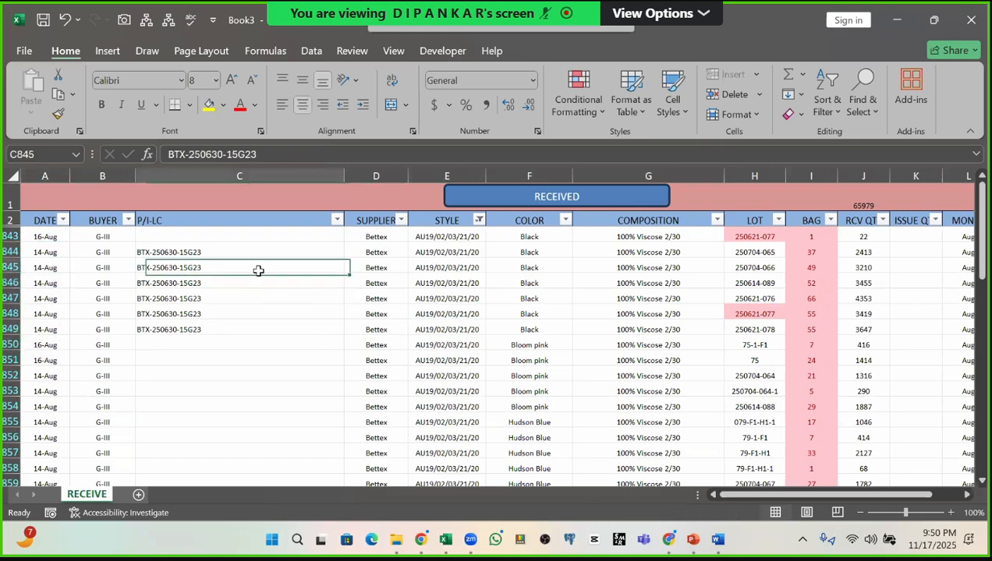
Step: Insert a PivotTable on a new worksheet from the range RECEIVE!$A$2:$L$1114
left_click(108, 53)
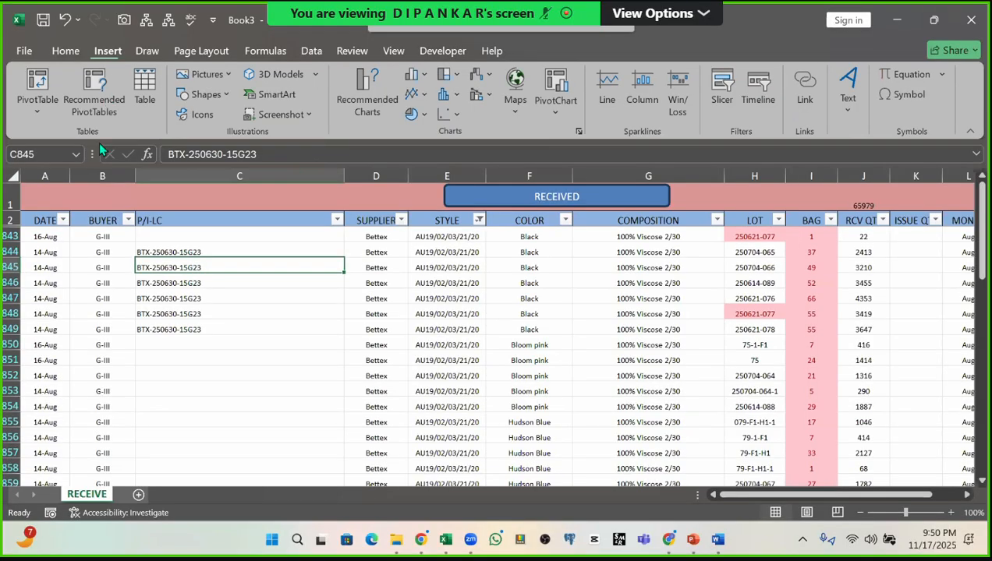
left_click(39, 80)
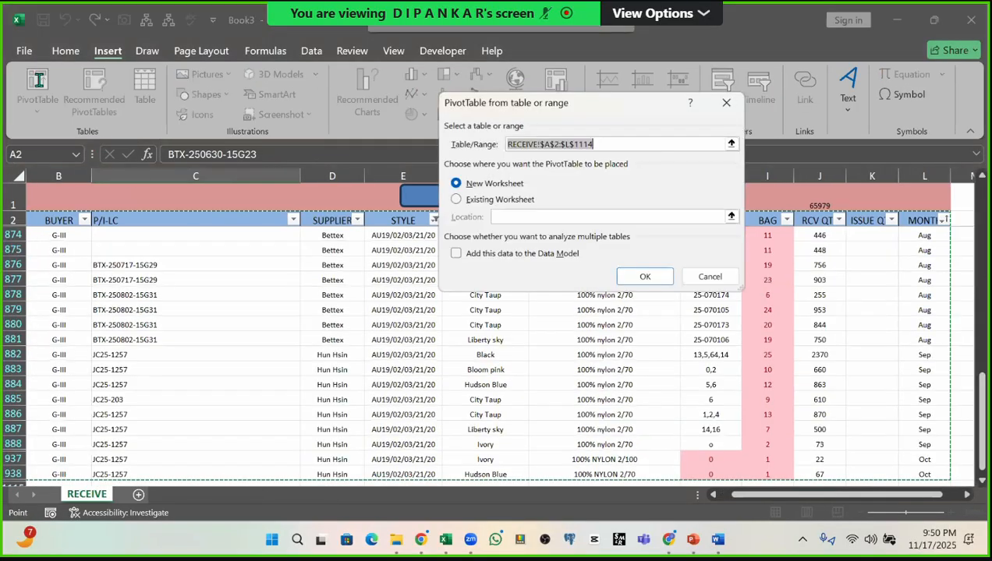
scroll(371, 331, "down", 6)
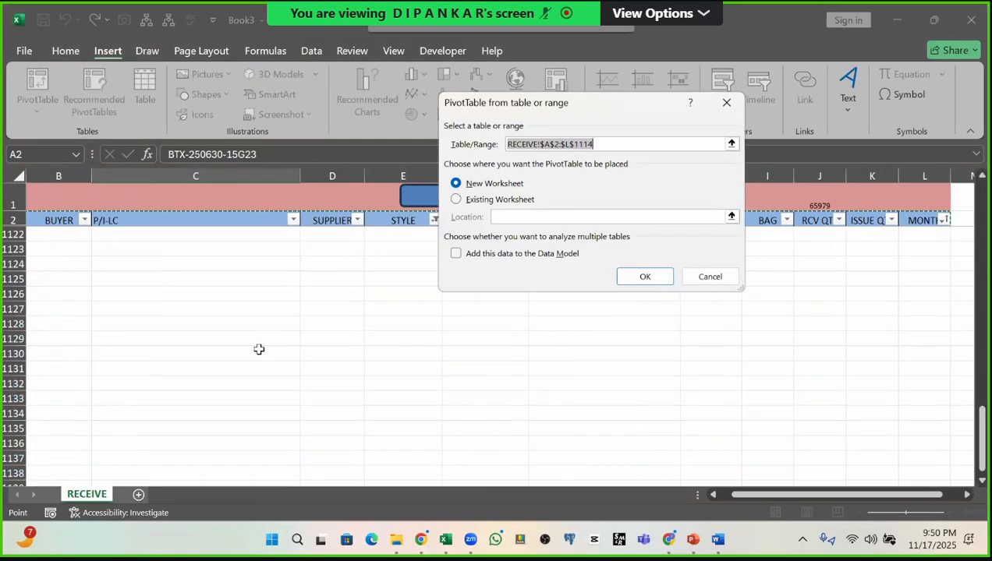
scroll(264, 359, "up", 2)
scroll(279, 300, "up", 10)
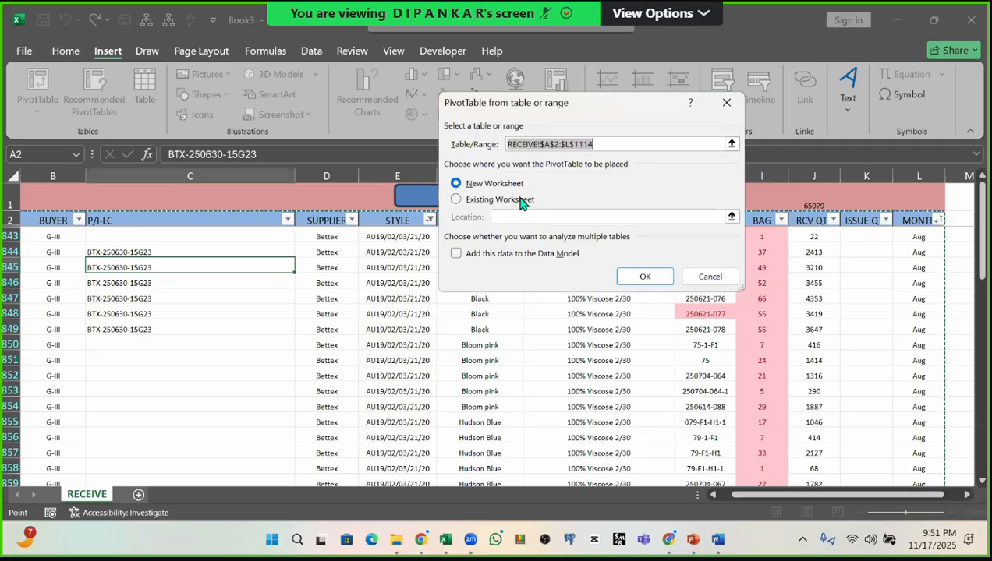
left_click(650, 282)
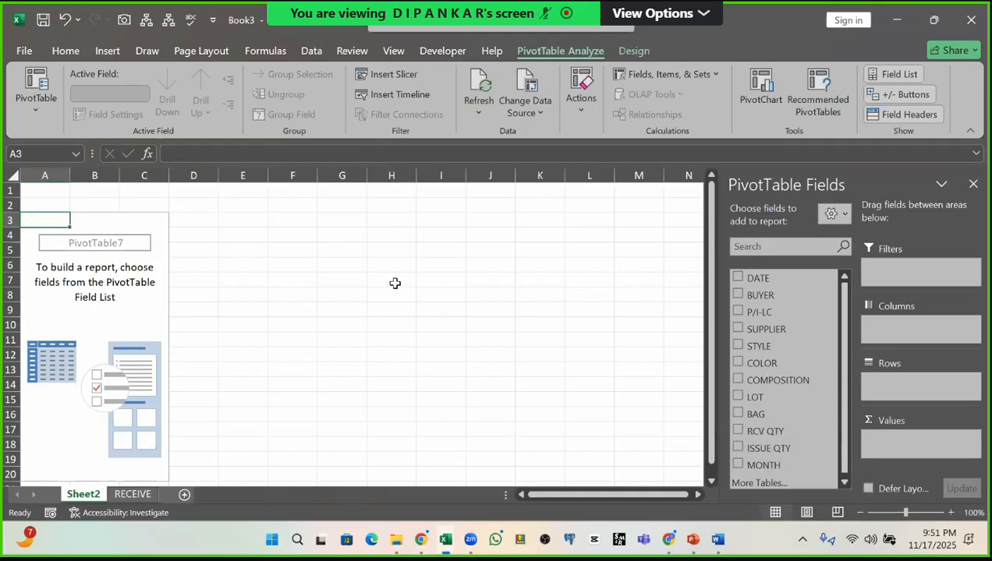
Step: Add BUYER, STYLE, COMPOSITION and COLOR as the row fields of the new pivot table, in that order
left_click(95, 309)
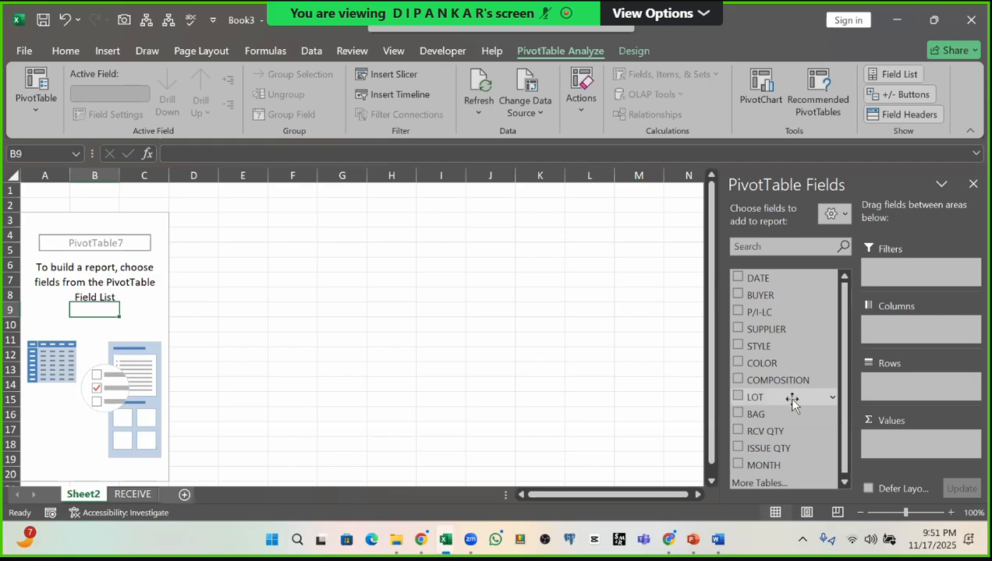
scroll(792, 403, "down", 1)
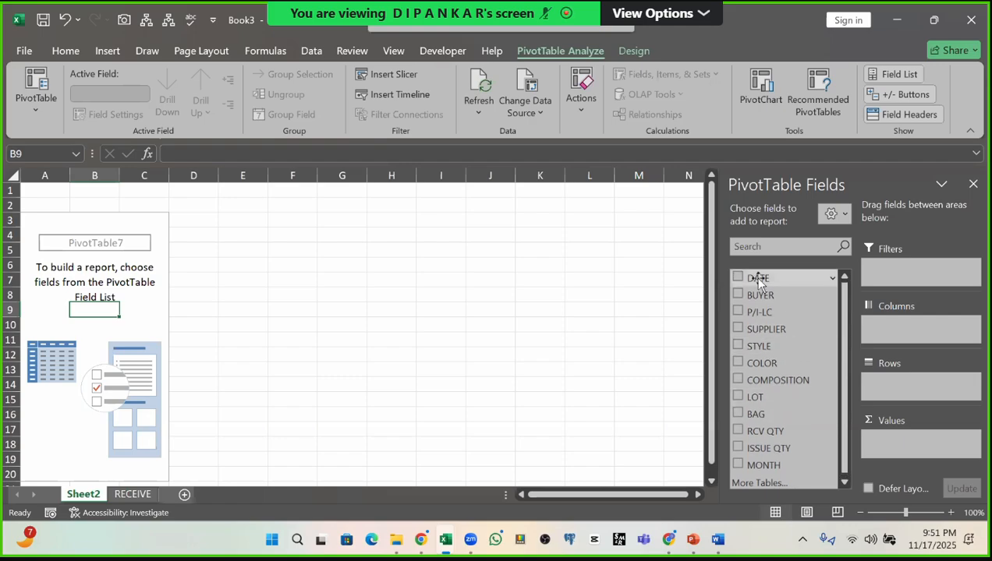
scroll(760, 279, "up", 1)
left_click(738, 297)
scroll(61, 331, "down", 5)
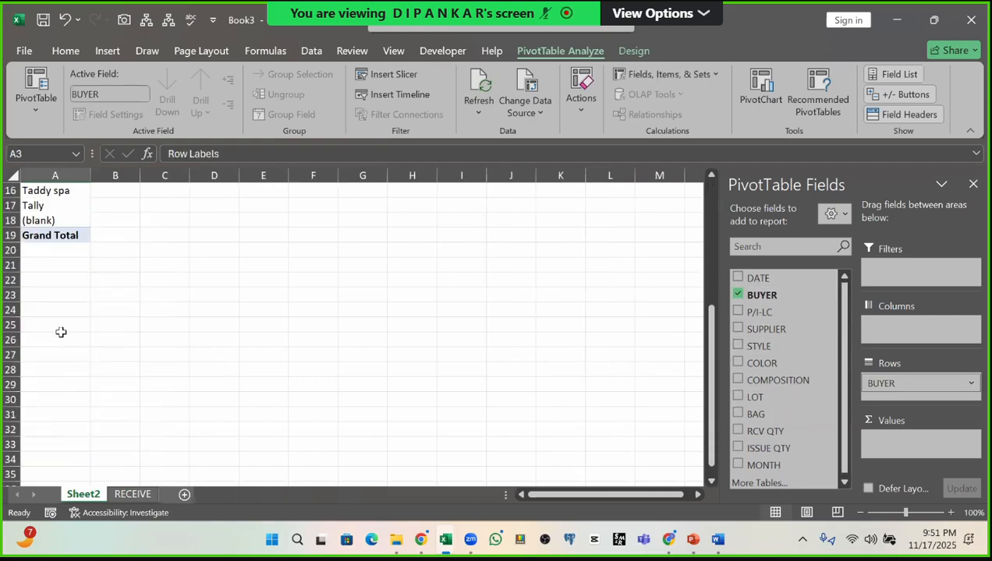
scroll(60, 323, "up", 5)
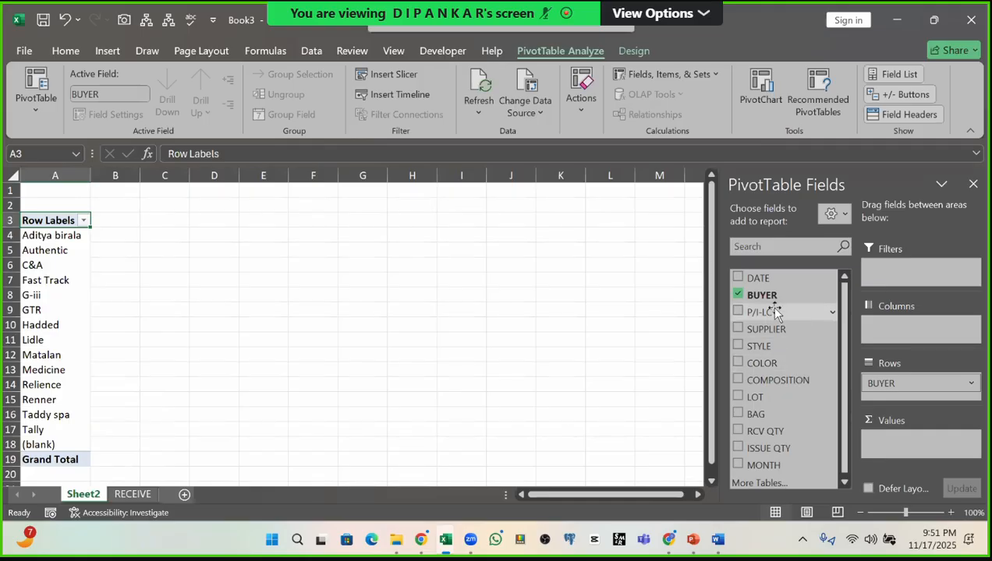
left_click(738, 347)
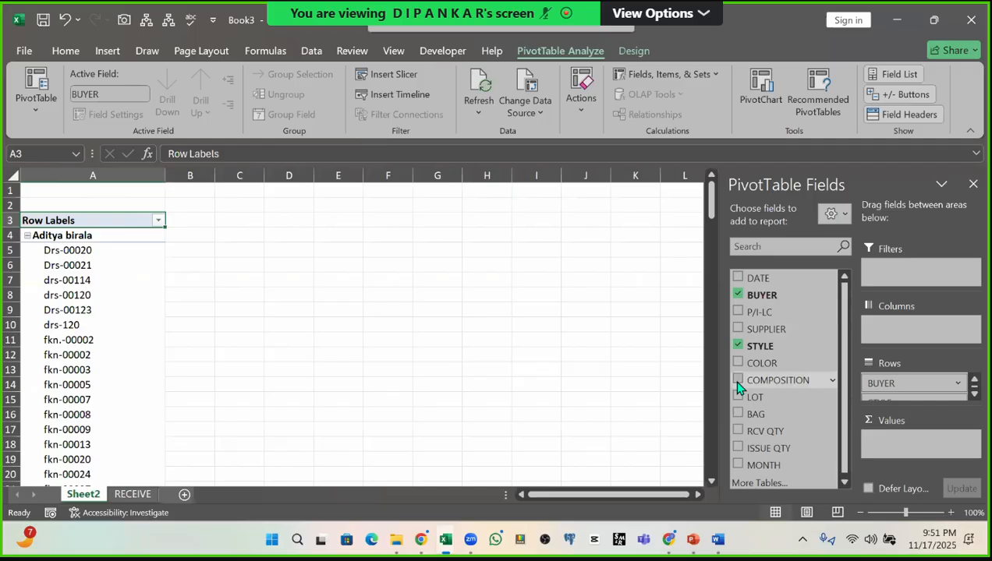
left_click(738, 381)
left_click(738, 365)
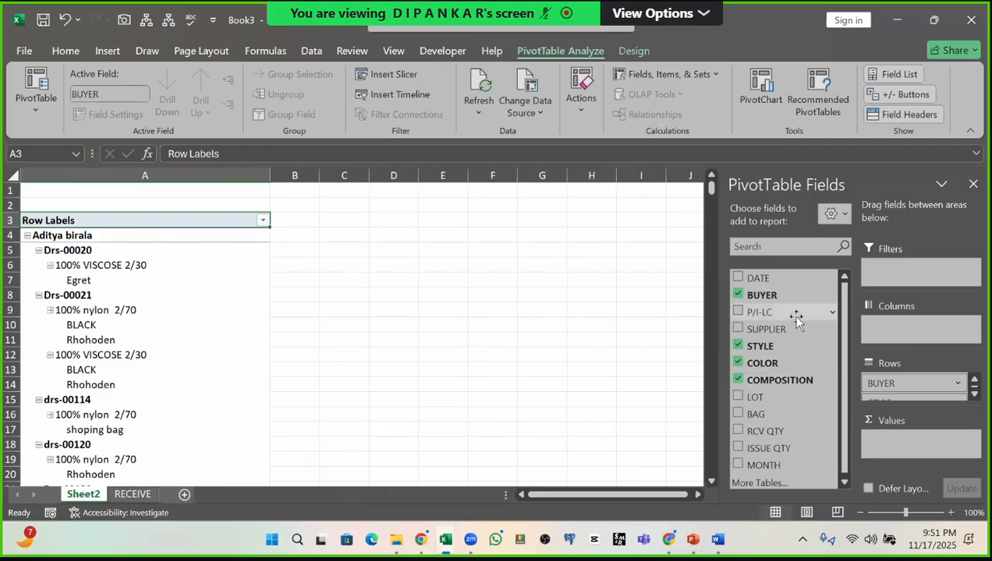
Step: Add RCV QTY to the pivot table's values as a sum and look through the report
scroll(797, 324, "down", 1)
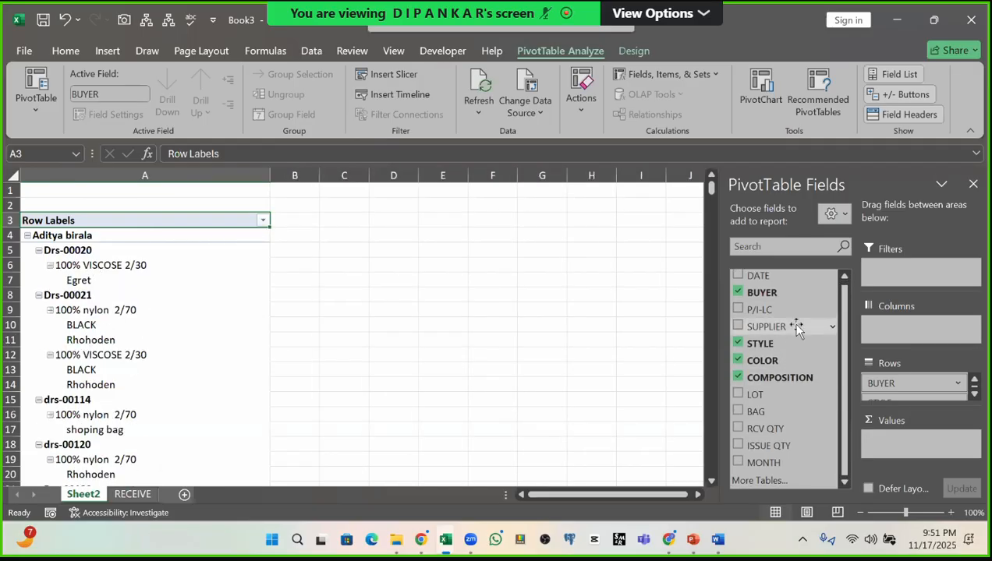
left_click(755, 431)
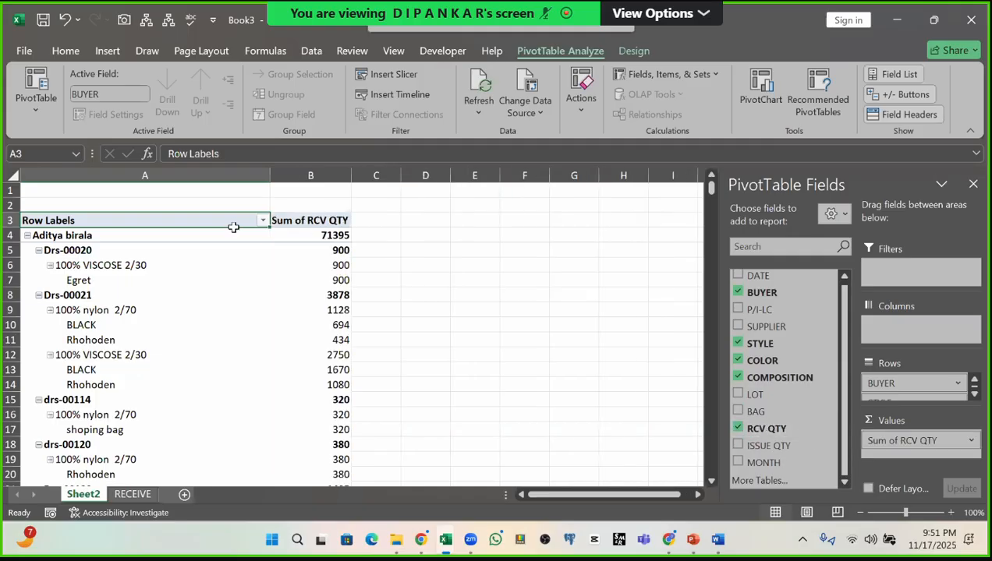
scroll(109, 333, "down", 5)
scroll(110, 334, "up", 5)
Step: Show the pivot table's report layout in Tabular Form
left_click(92, 265)
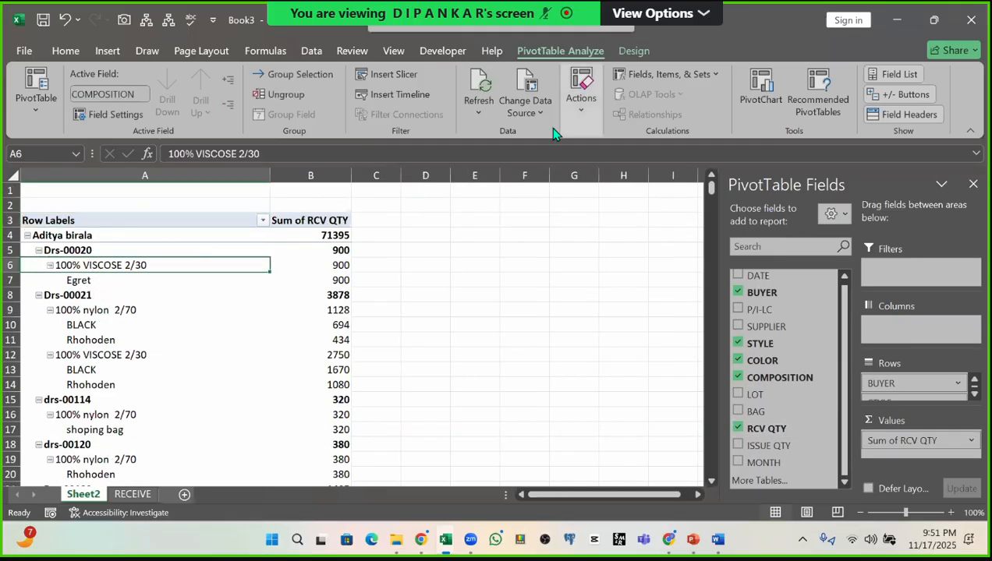
left_click(633, 50)
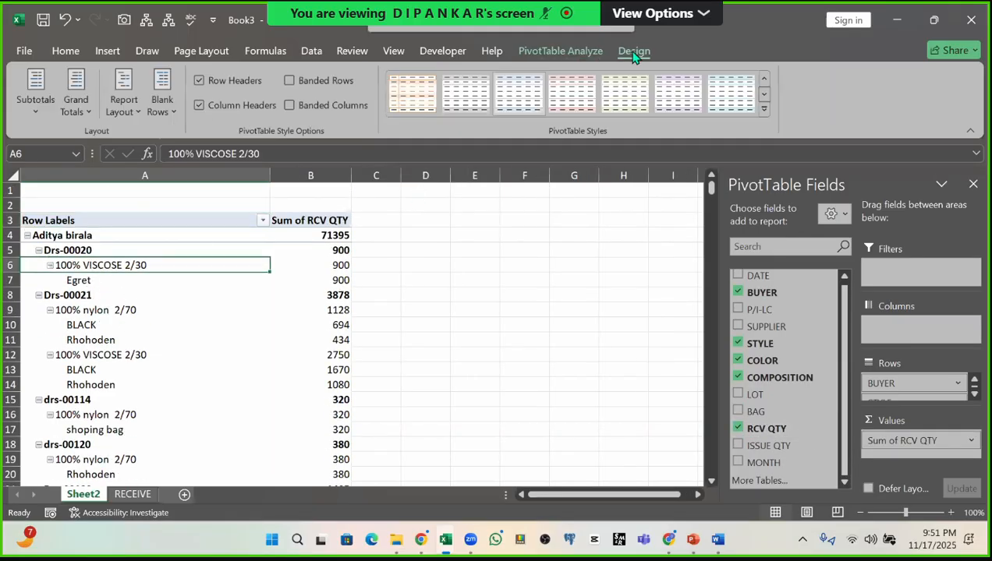
left_click(124, 100)
left_click(160, 202)
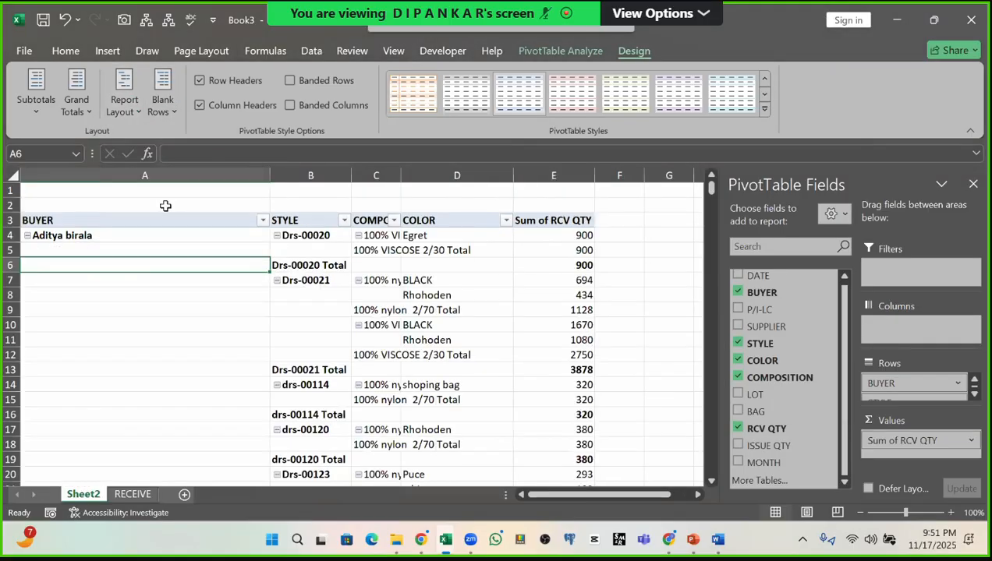
Step: Repeat all item labels in the pivot table and check the filled rows
left_click(125, 105)
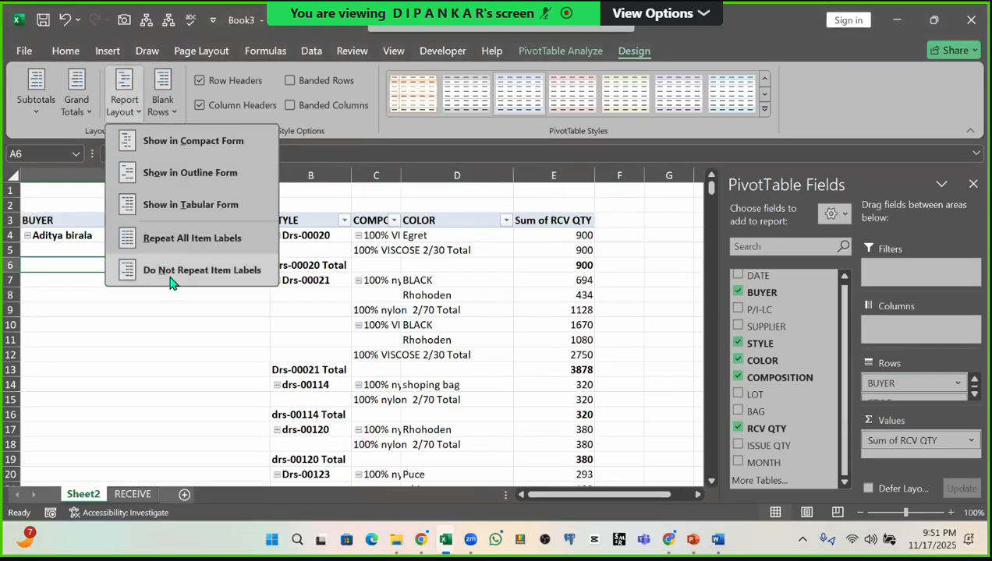
left_click(188, 247)
left_click(360, 336)
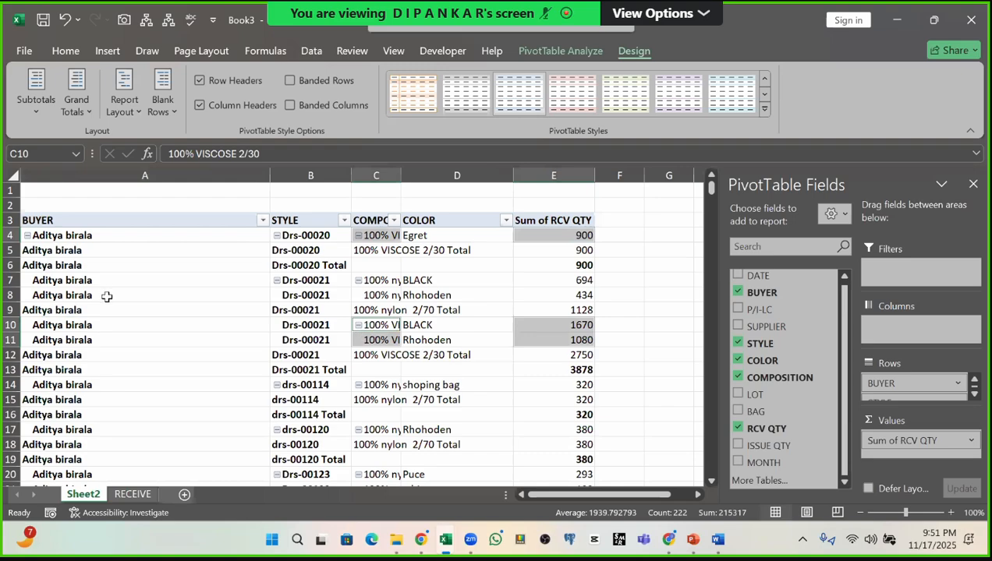
scroll(106, 296, "down", 4)
scroll(110, 311, "up", 4)
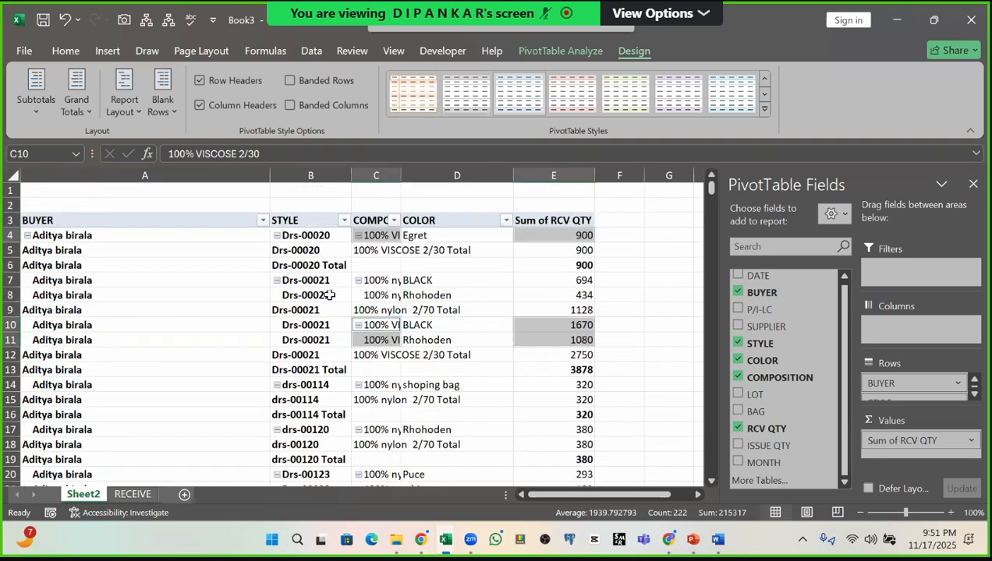
Step: Turn off all subtotals in the pivot table and check the resulting rows
left_click(304, 249)
left_click(302, 295)
left_click(302, 269)
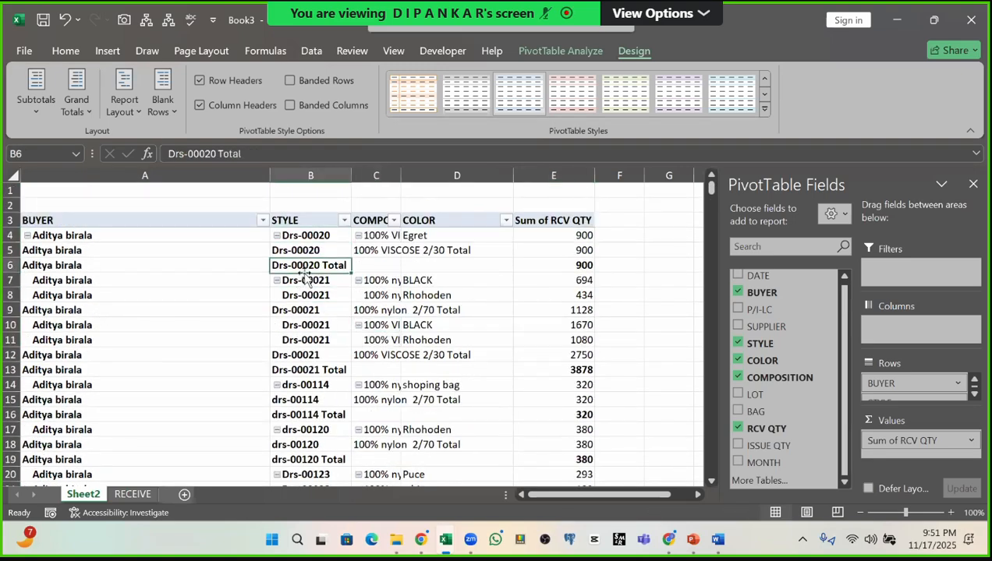
left_click(52, 101)
left_click(116, 142)
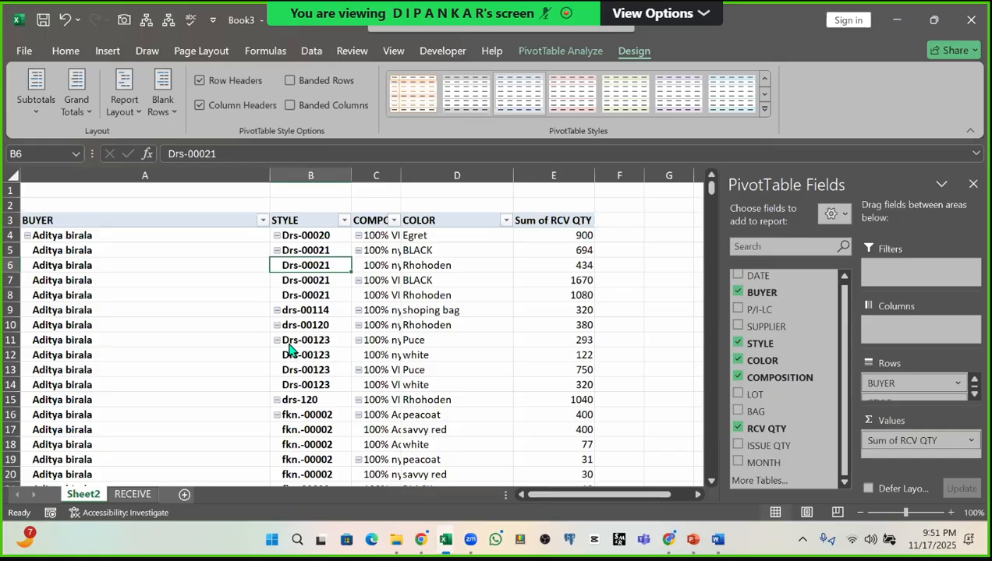
left_click(312, 311)
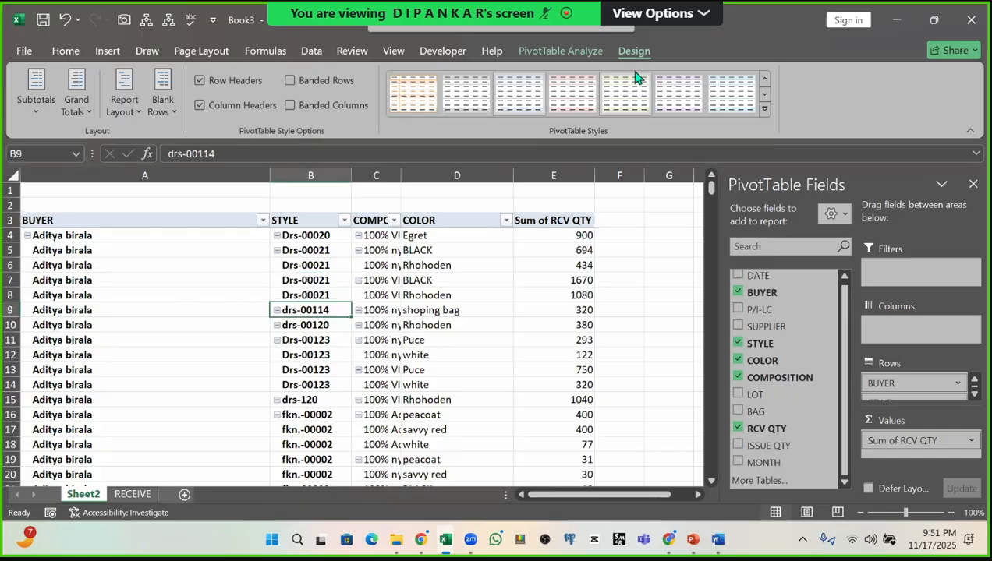
left_click(36, 93)
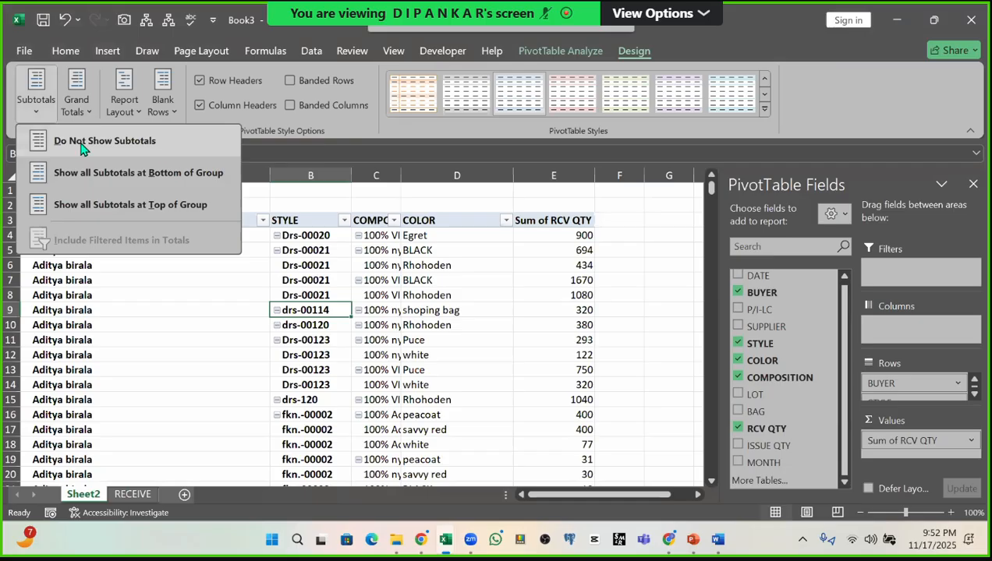
left_click(126, 143)
left_click(149, 280)
scroll(255, 311, "down", 6)
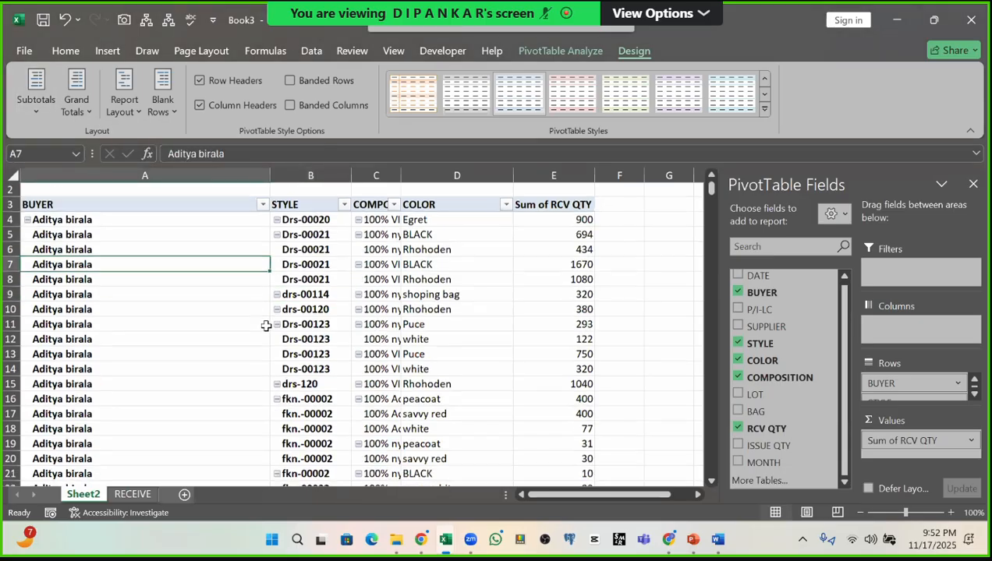
scroll(289, 320, "up", 6)
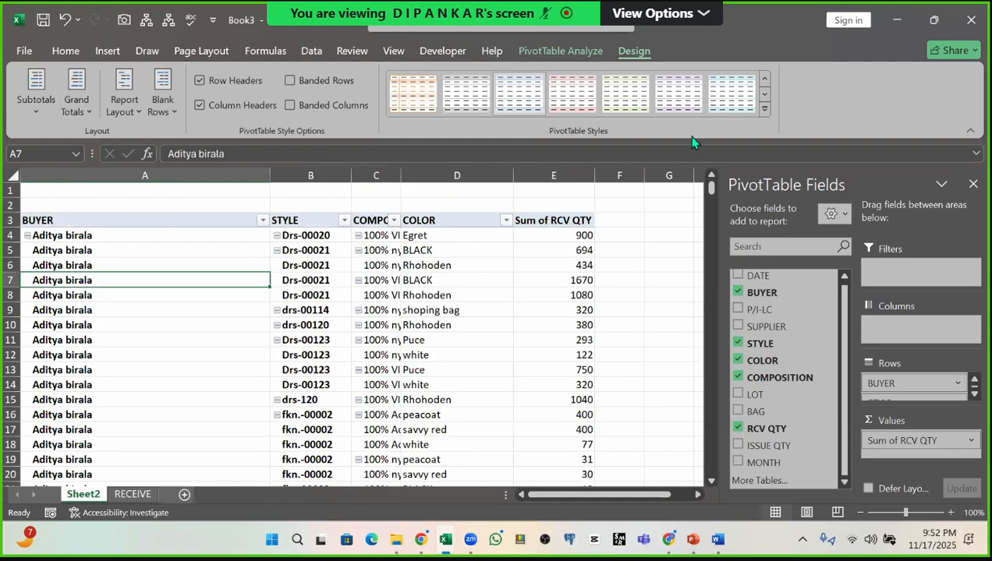
Step: Hide the expand/collapse (+/-) buttons of the pivot table's row items
left_click(550, 52)
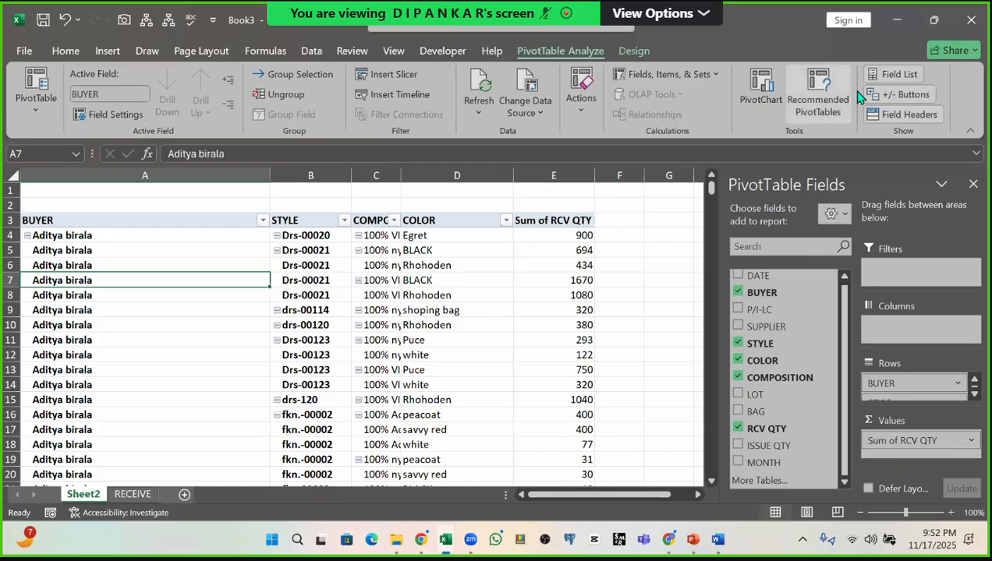
left_click(902, 94)
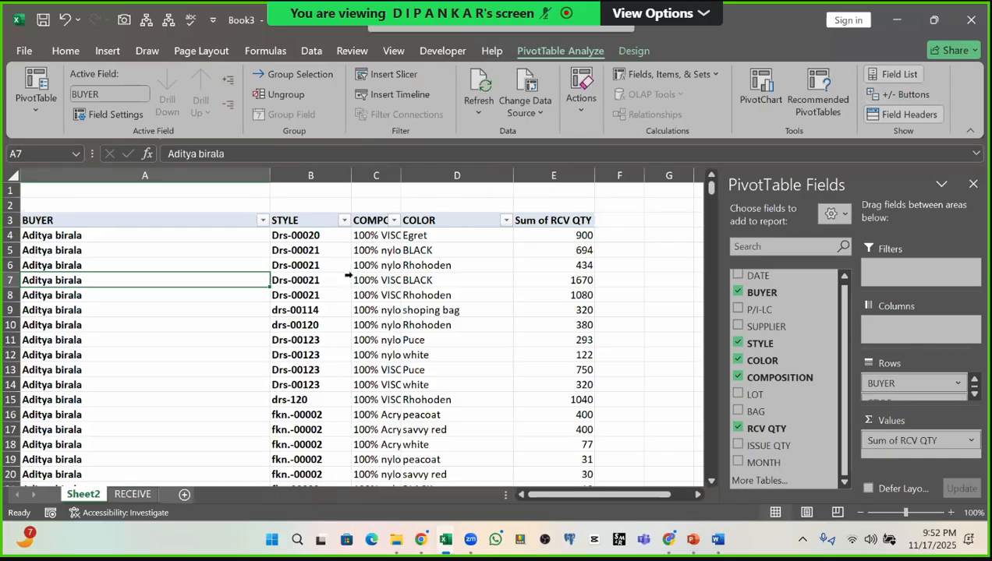
Step: Look through the tabular pivot rows by buyer, style, composition, color and received quantity
key("Right")
key("Right")
key("Right")
scroll(262, 337, "down", 6)
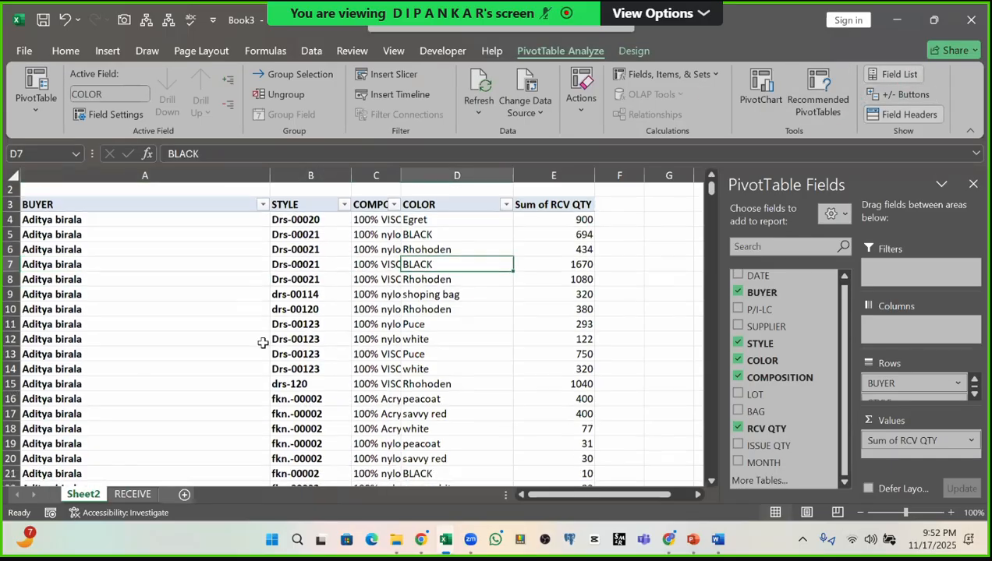
scroll(265, 347, "down", 10)
scroll(265, 348, "up", 16)
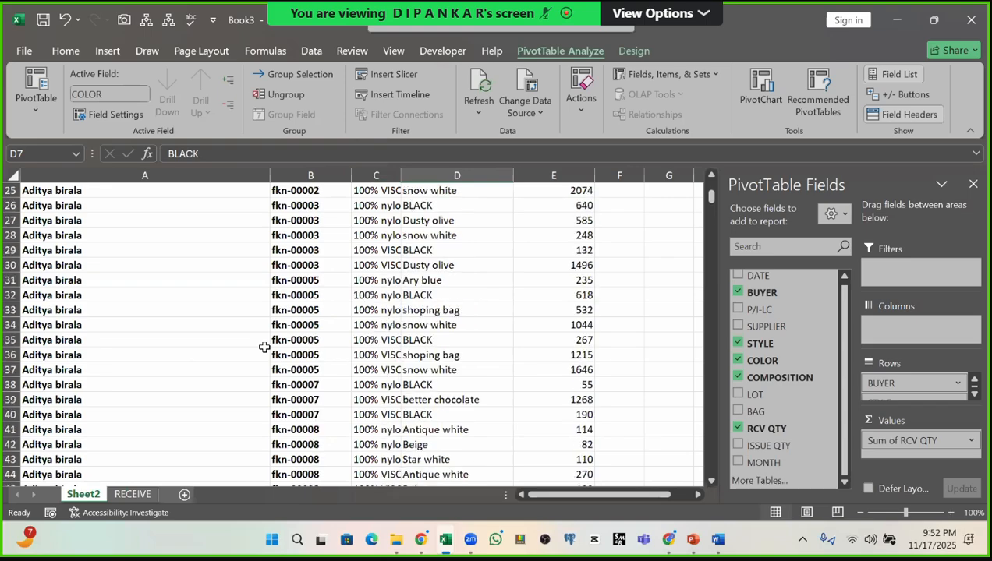
scroll(264, 348, "up", 1)
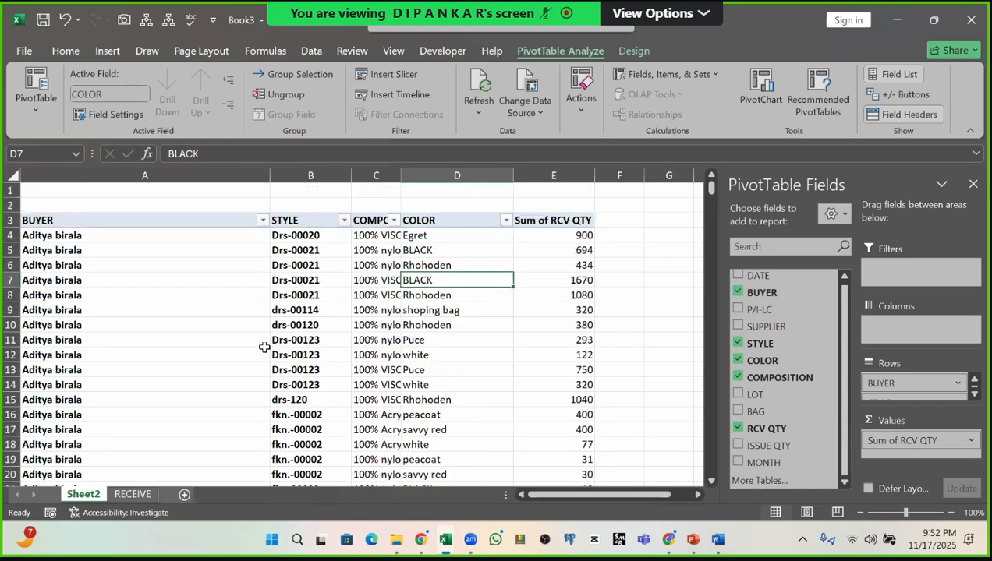
left_click(435, 327)
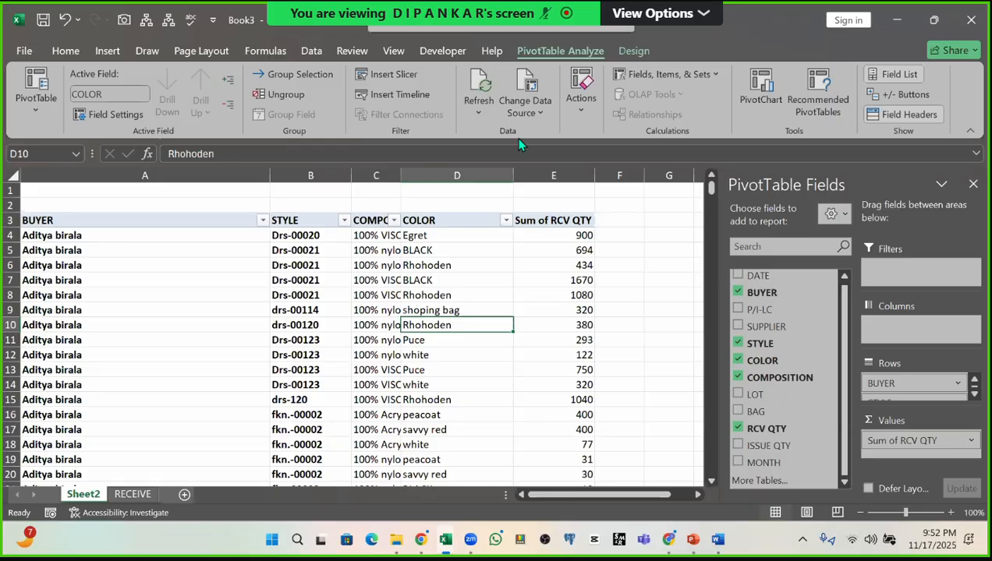
scroll(351, 311, "down", 13)
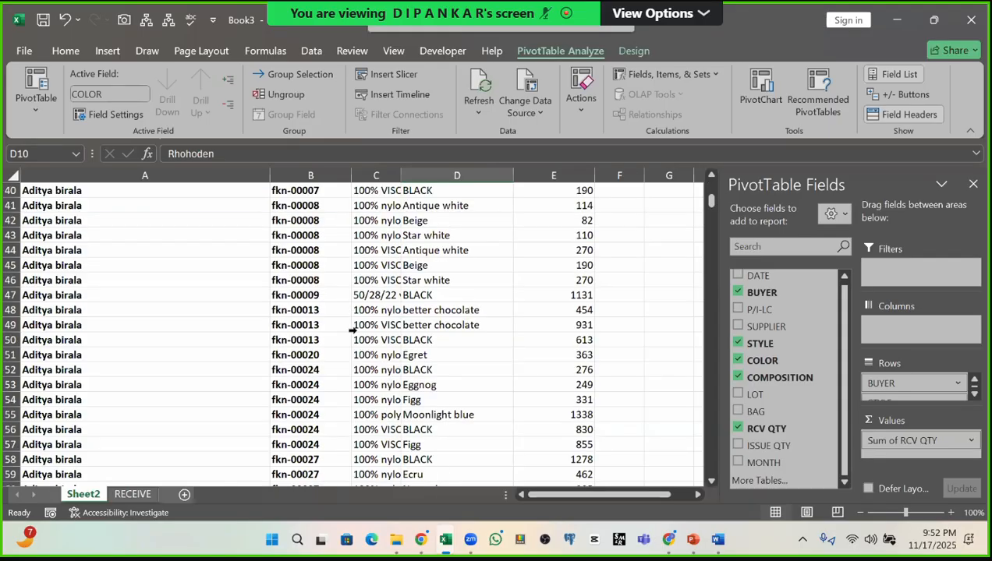
scroll(352, 330, "down", 6)
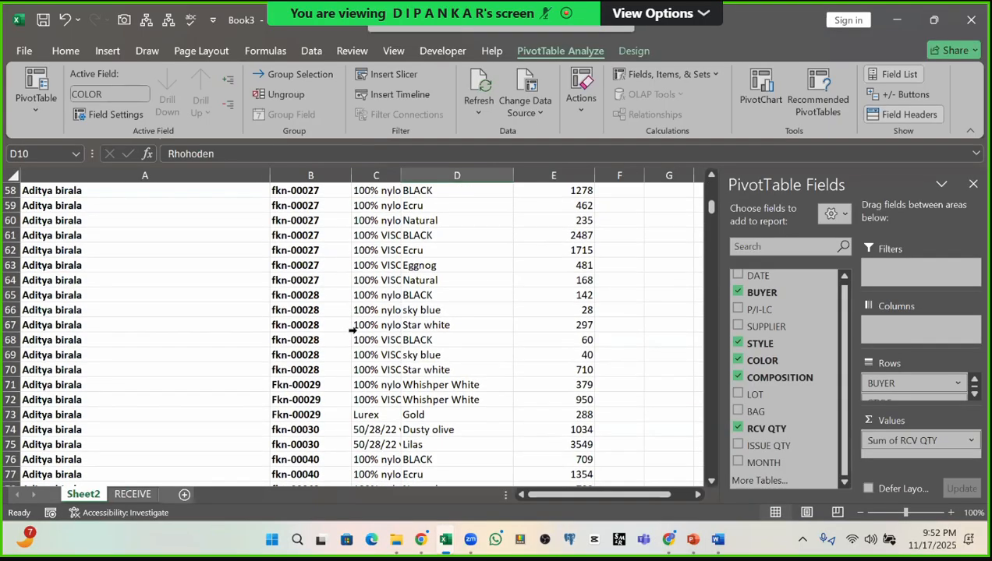
scroll(365, 329, "up", 7)
scroll(366, 329, "up", 12)
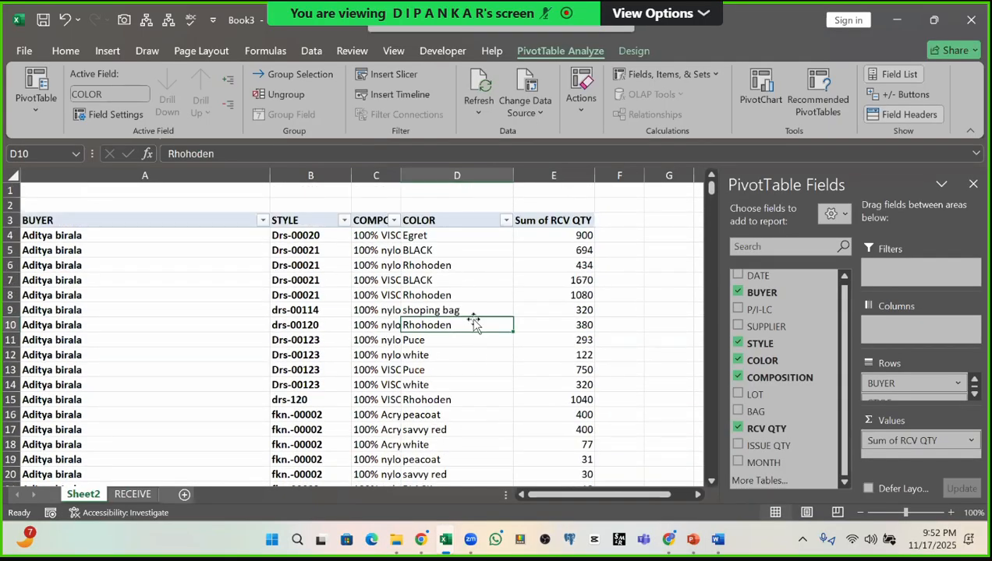
left_click(425, 267)
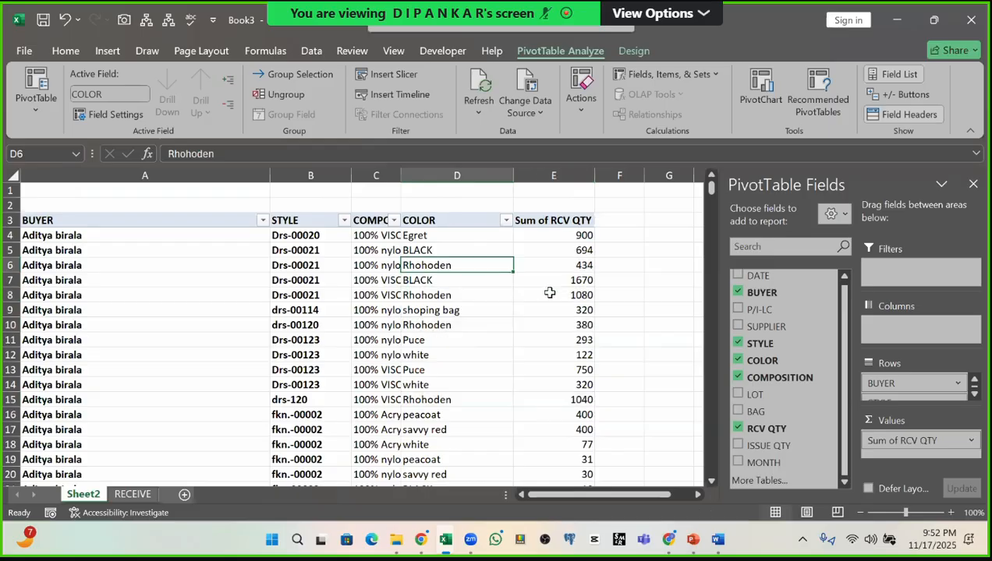
scroll(577, 328, "down", 7)
scroll(460, 320, "up", 7)
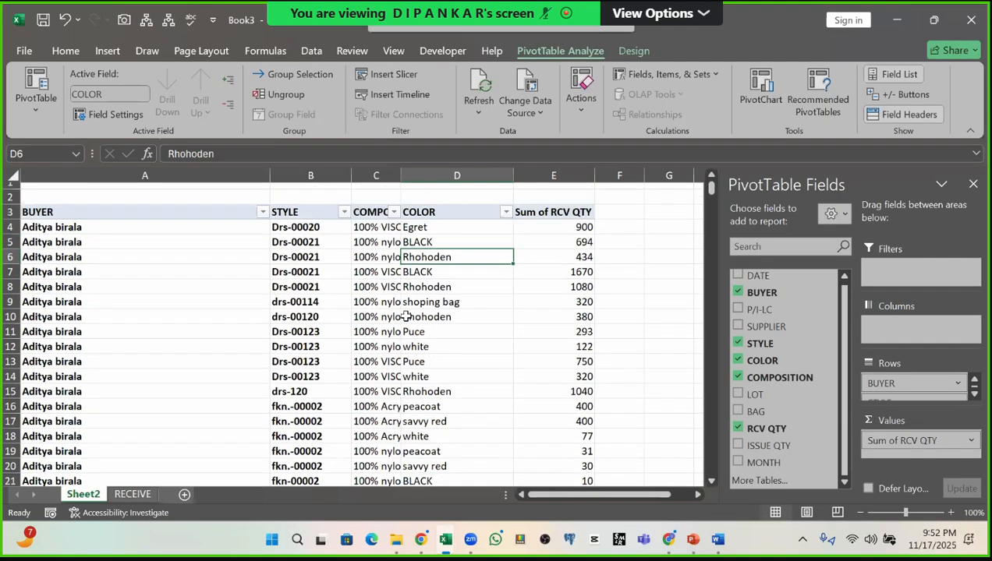
left_click(62, 262)
left_click(433, 262)
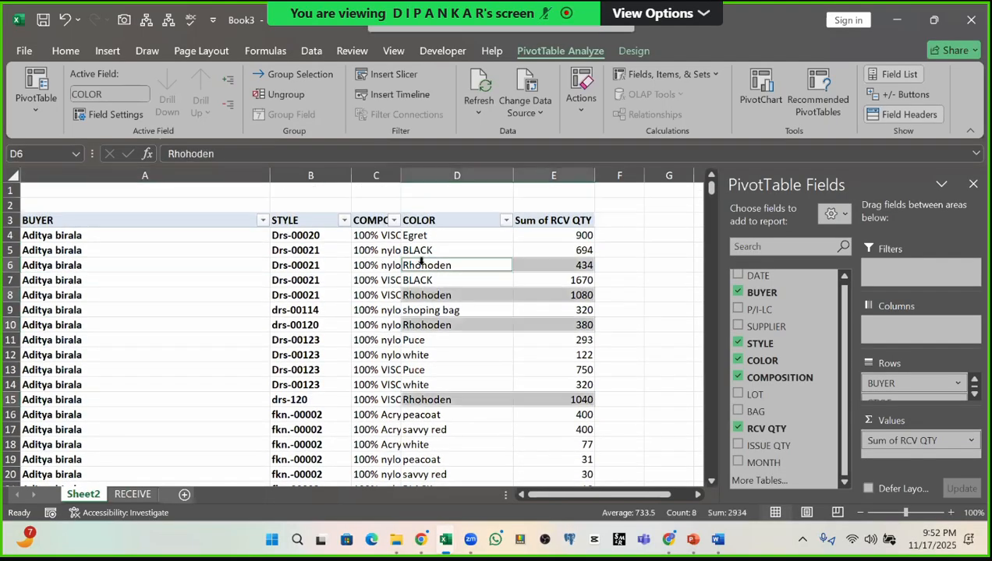
left_click(446, 255)
left_click(480, 296)
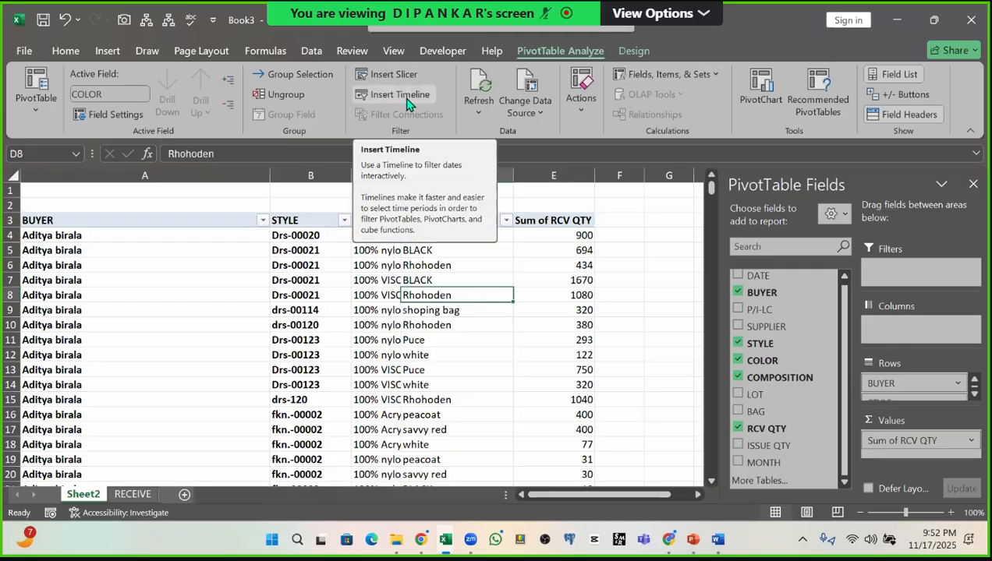
Step: Insert a timeline for the DATE field and place it beside the pivot table, starting at column F
left_click(367, 100)
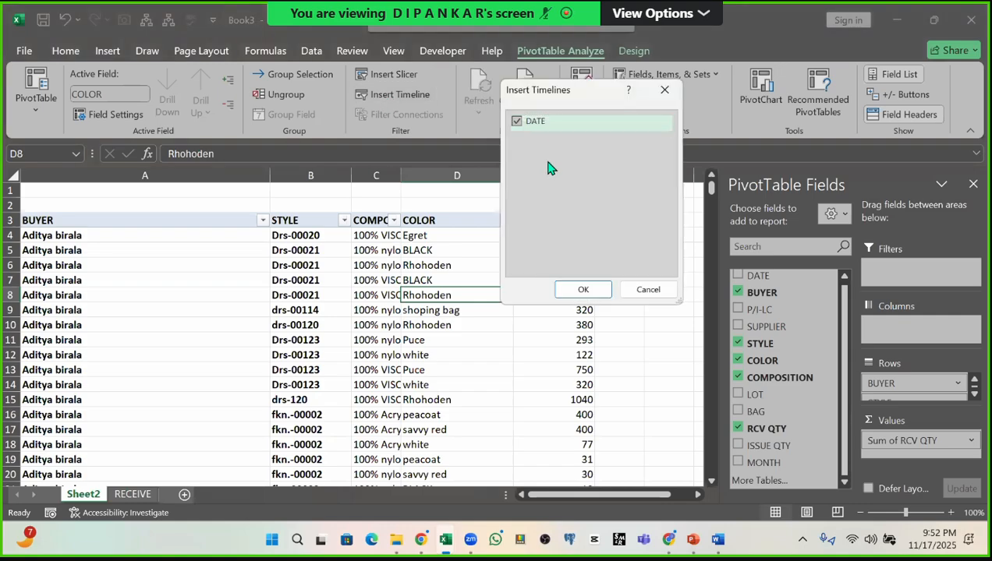
left_click(582, 290)
left_click_drag(445, 304, 755, 217)
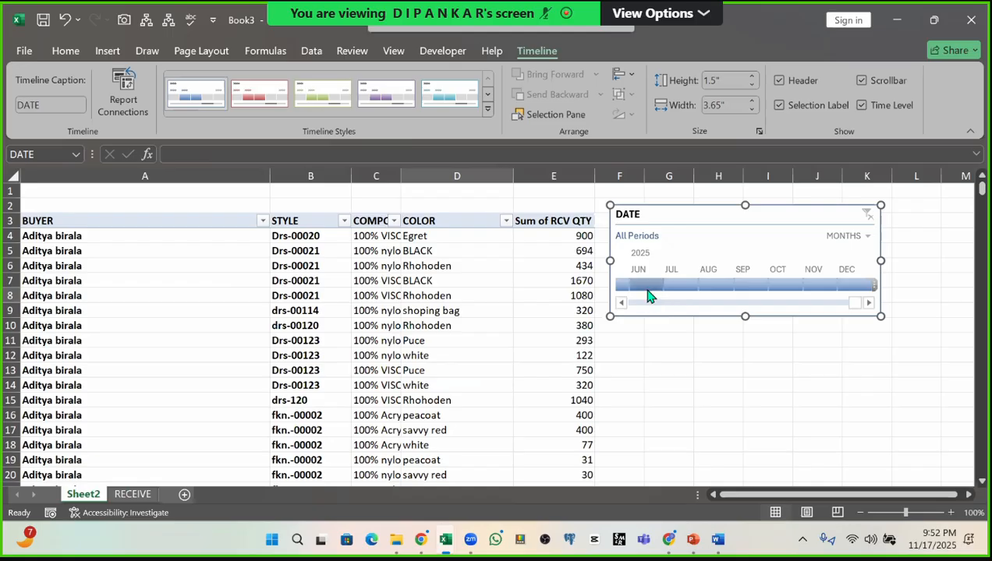
Step: Try the DATE timeline on Jun 2025 and on the years 2020, 2025 and 2021 - 2025, and clear its filter
left_click(646, 285)
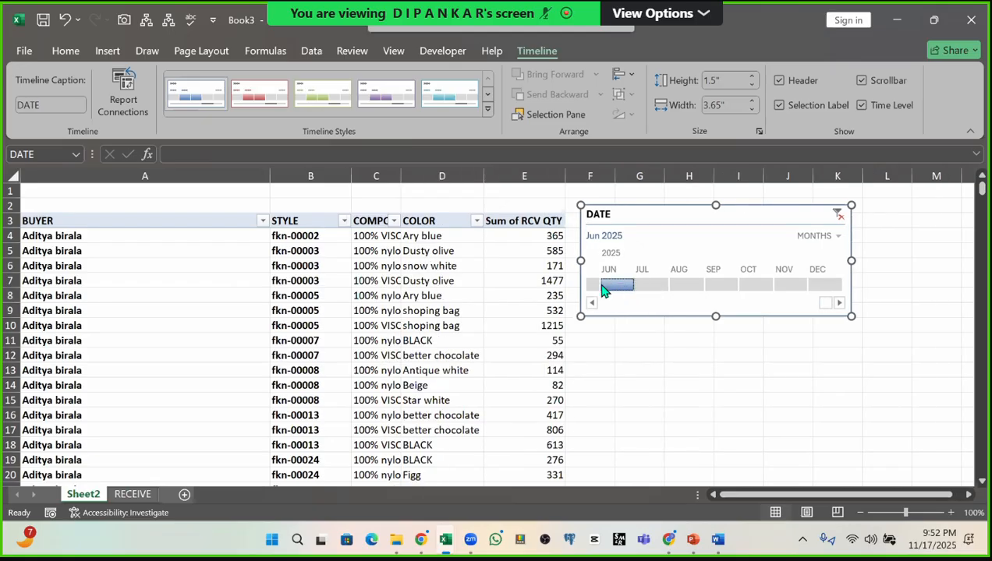
left_click(839, 237)
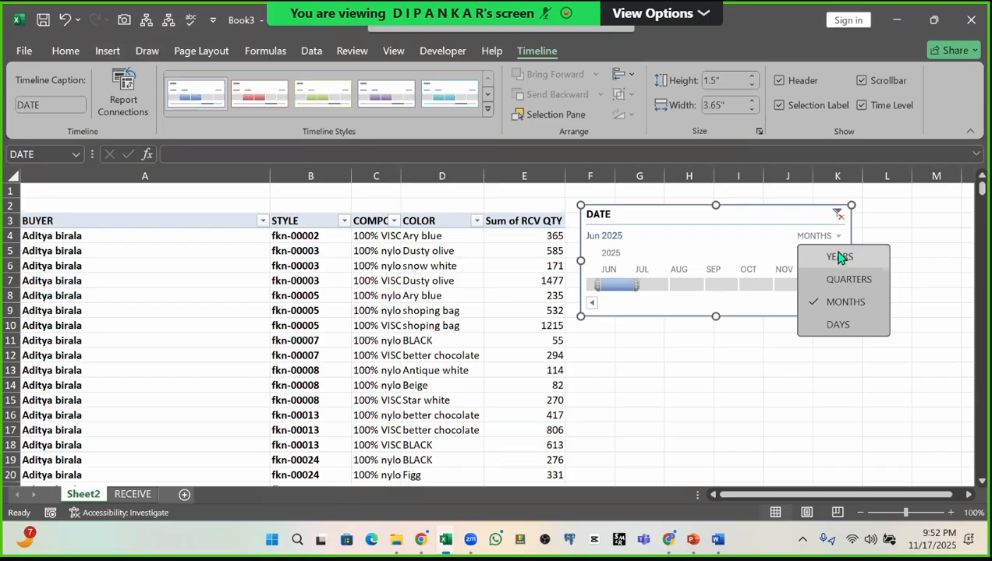
left_click(839, 257)
left_click(616, 286)
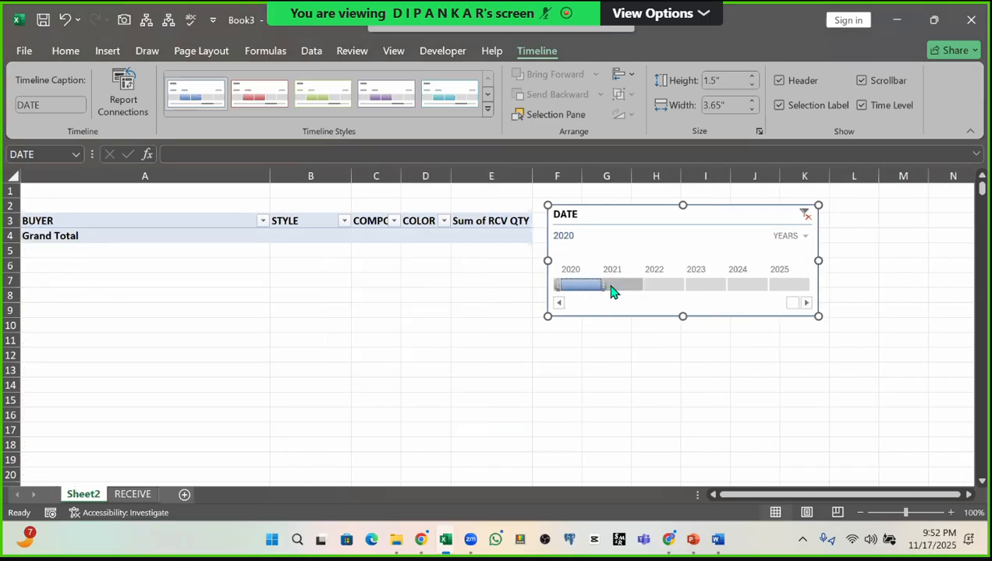
left_click_drag(616, 290, 790, 286)
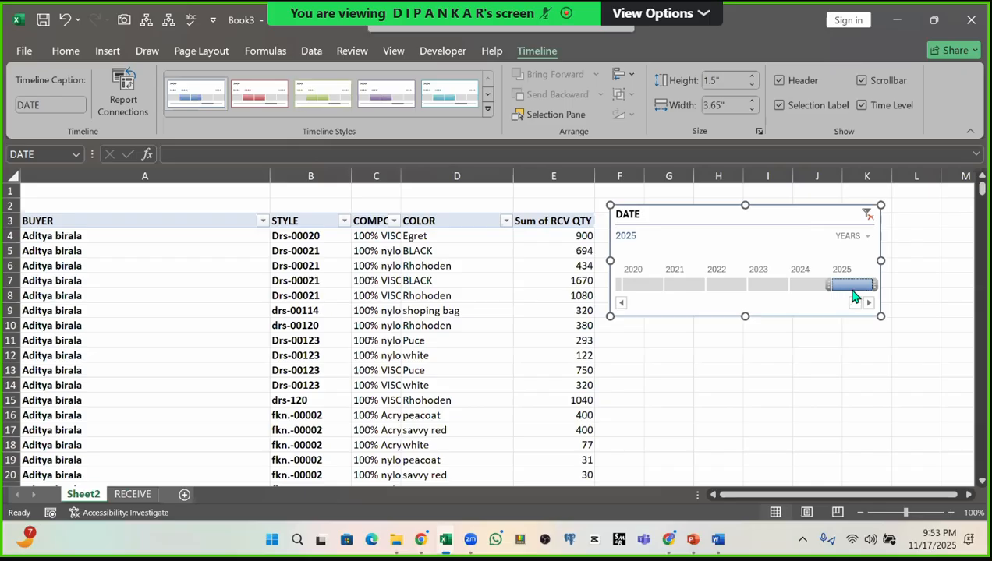
left_click_drag(861, 295, 687, 294)
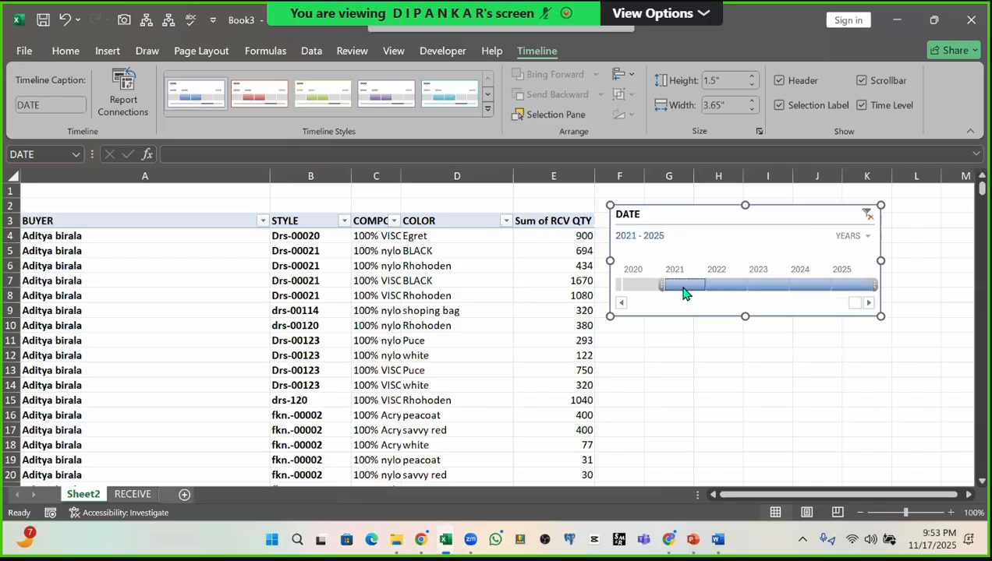
left_click(868, 215)
Step: Set the DATE timeline's time level to months and filter the pivot table to Sep 2022
left_click(867, 237)
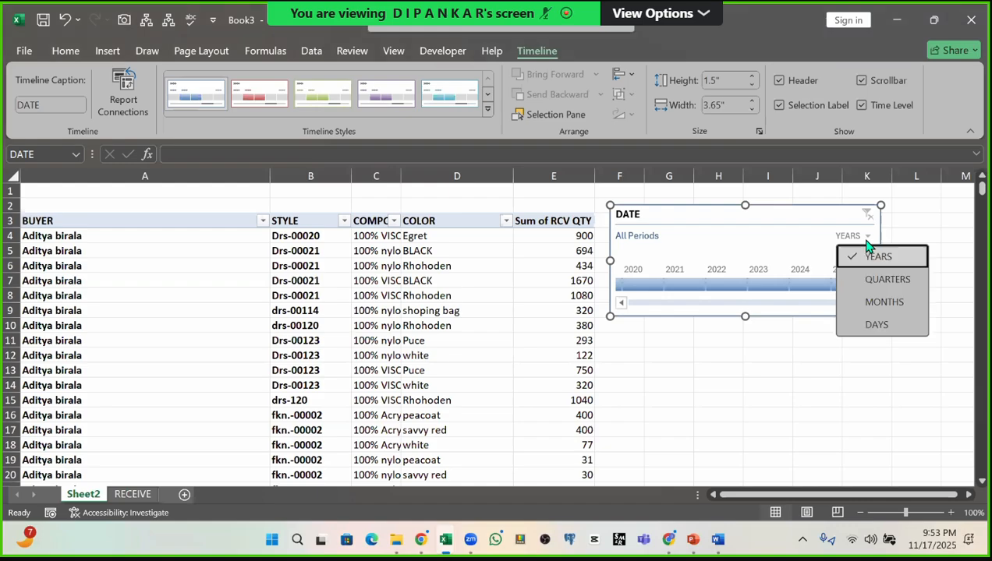
left_click(883, 305)
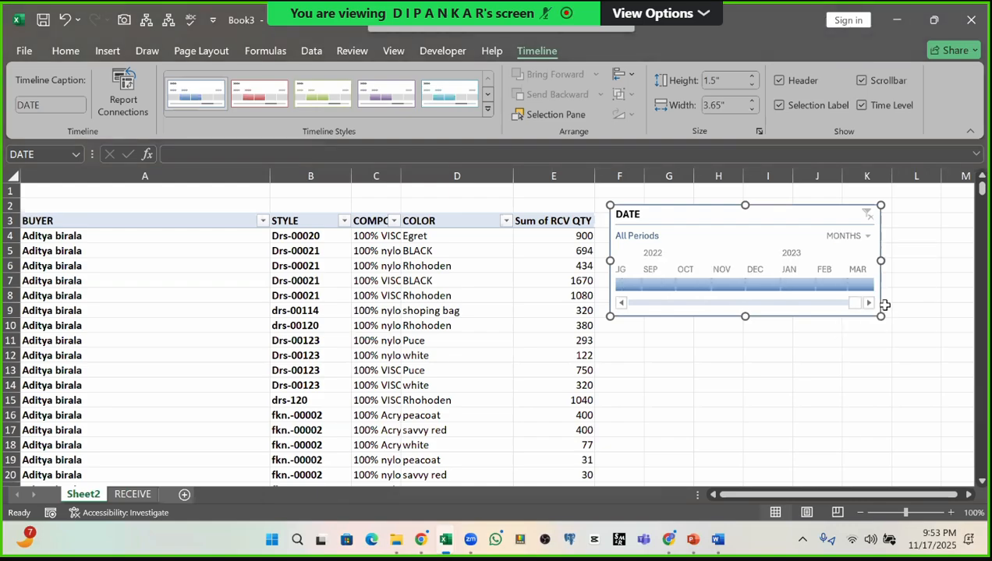
left_click(651, 285)
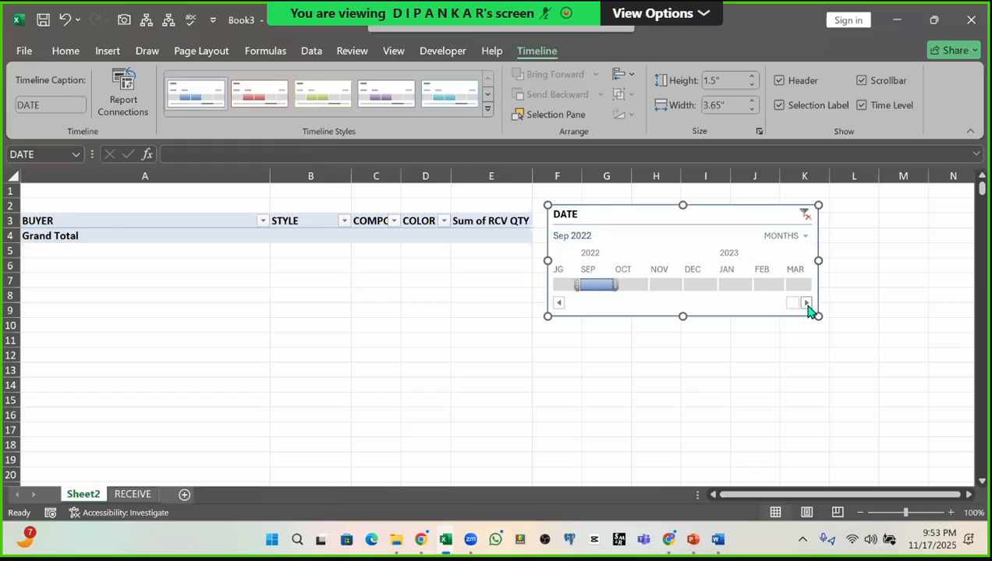
Step: Filter the pivot table to Q1 2025 on the DATE timeline and extend the range to Jan - May 2025
left_click_drag(808, 305, 808, 304)
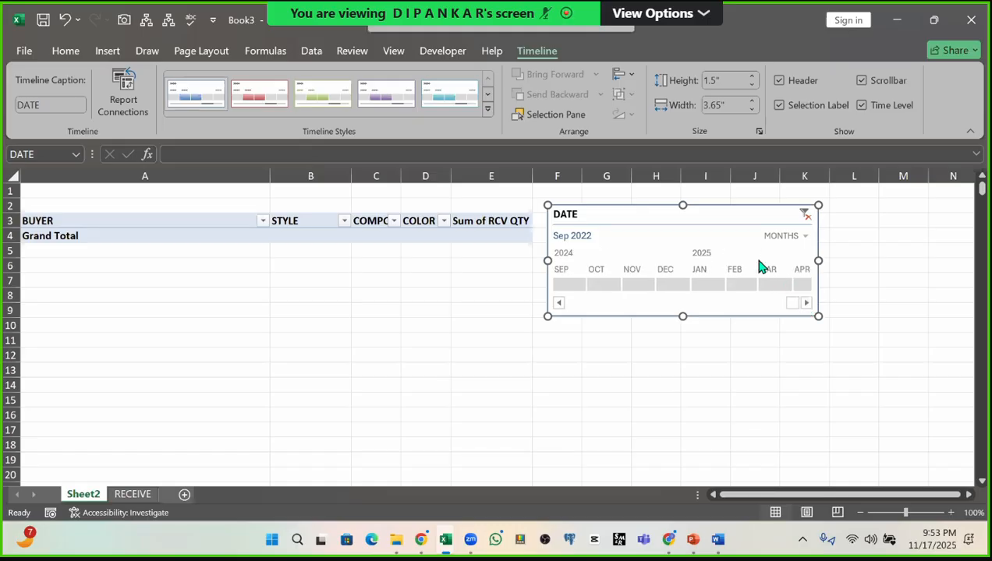
left_click(806, 304)
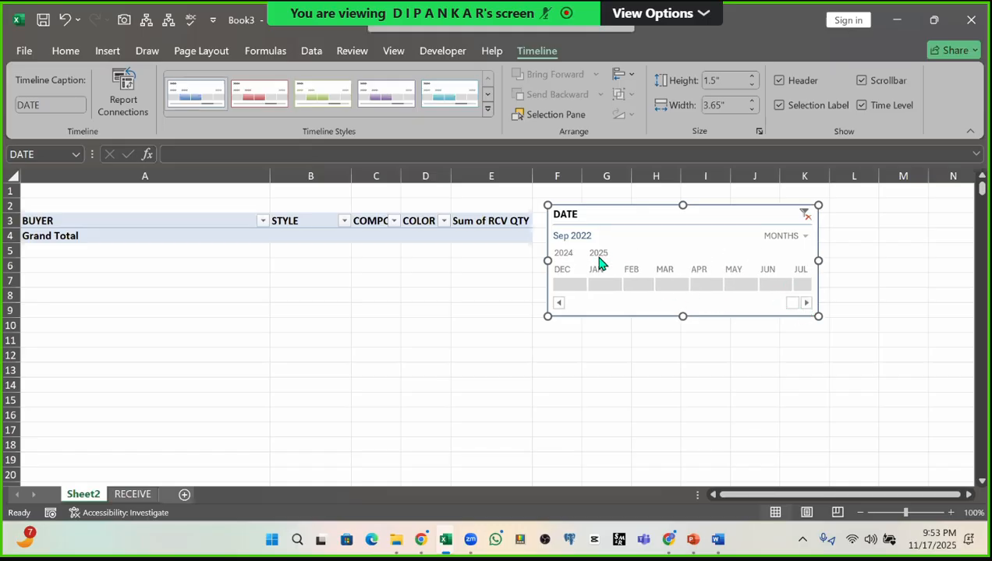
left_click(600, 286)
left_click_drag(626, 286, 685, 295)
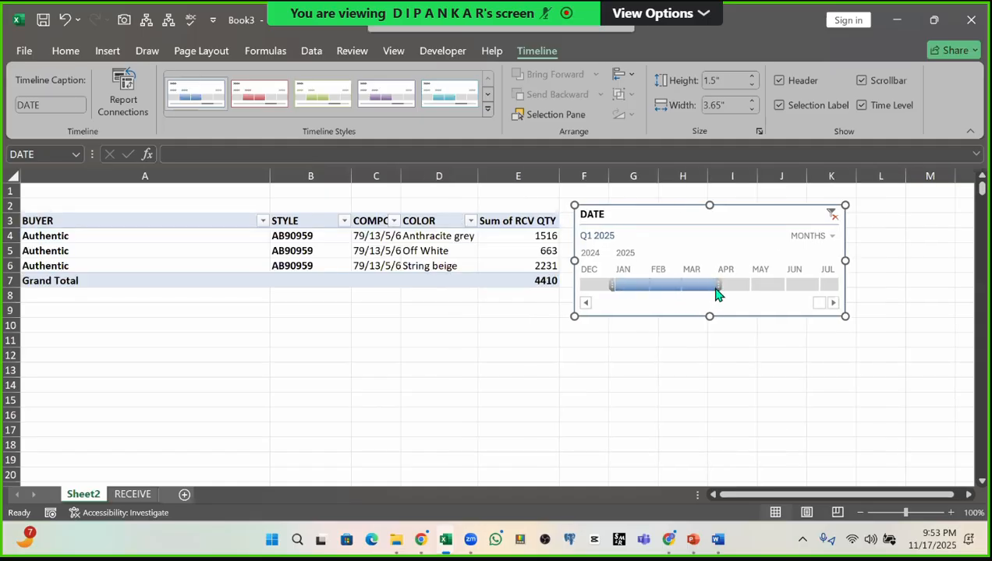
left_click_drag(718, 286, 763, 301)
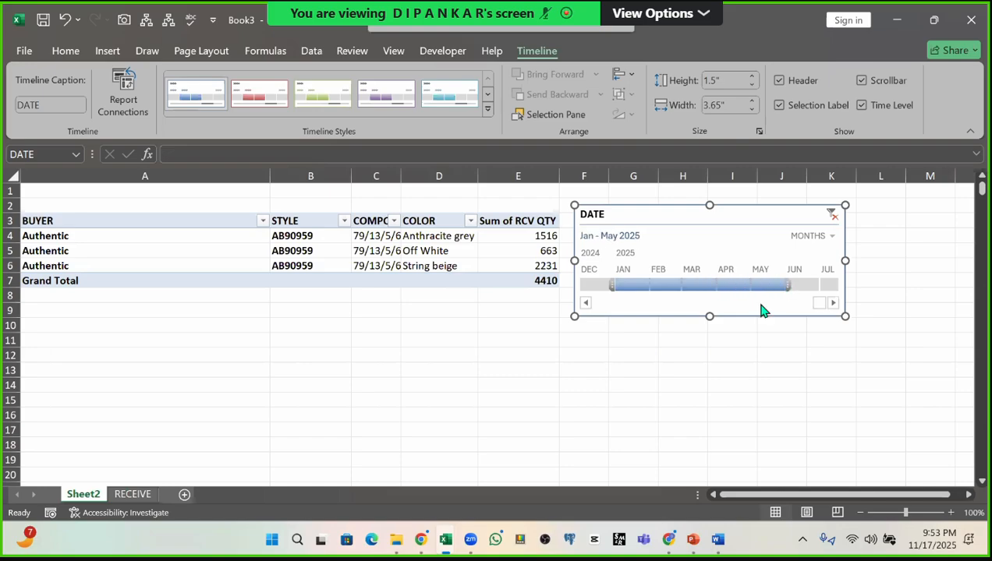
Step: Narrow the DATE timeline to Mar - Apr 2025 and check the filtered pivot rows
left_click(657, 288)
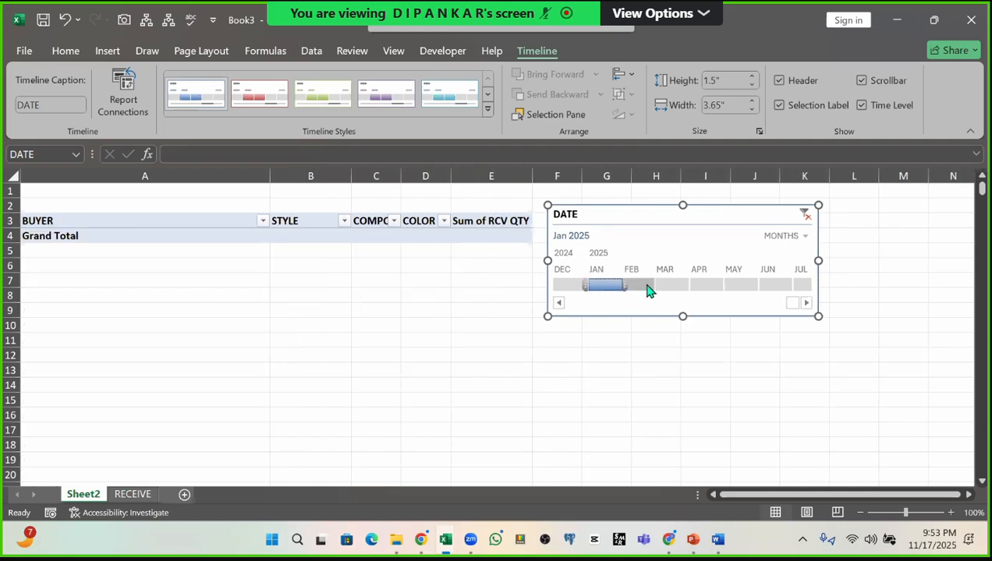
left_click(672, 289)
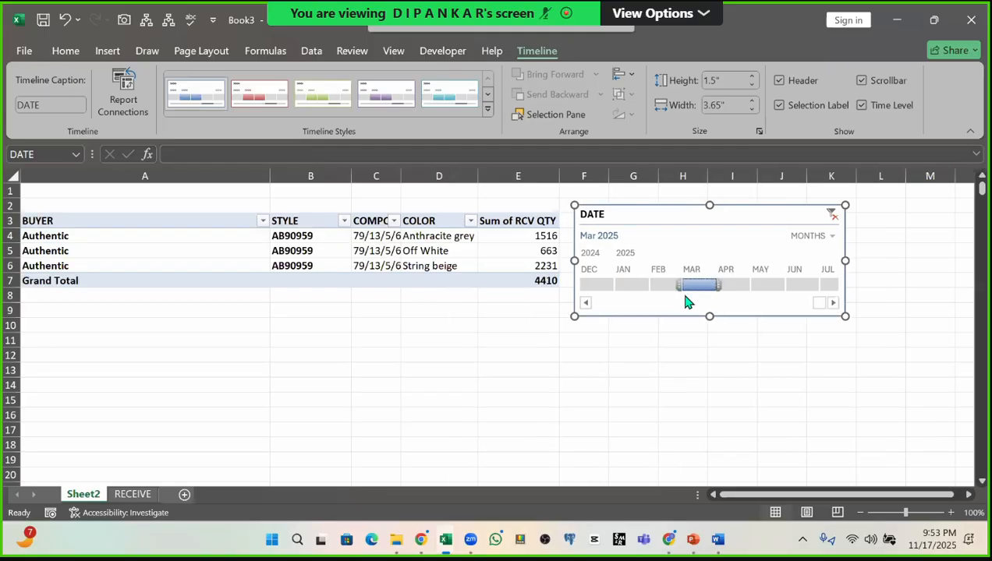
left_click_drag(716, 289, 744, 296)
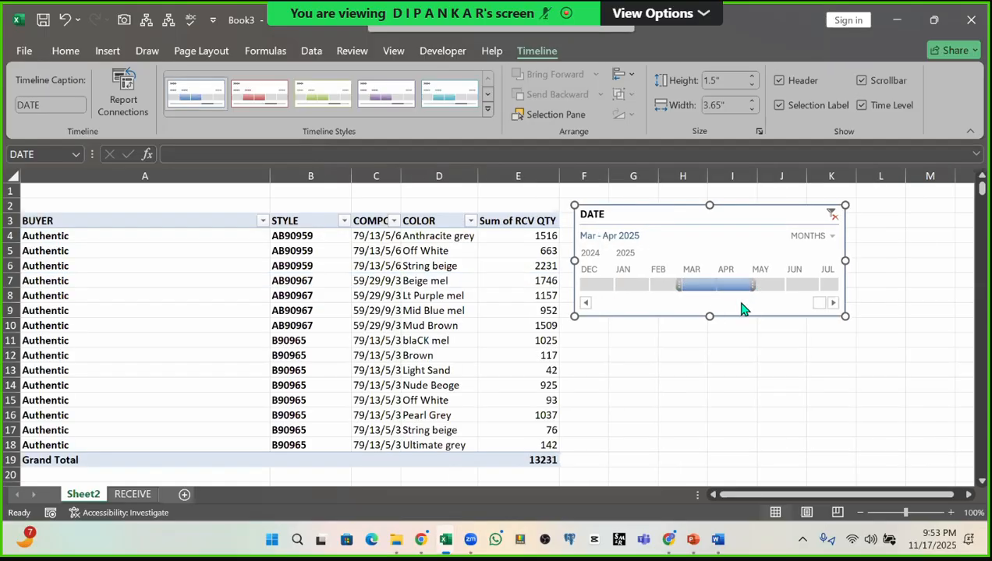
scroll(398, 292, "down", 1)
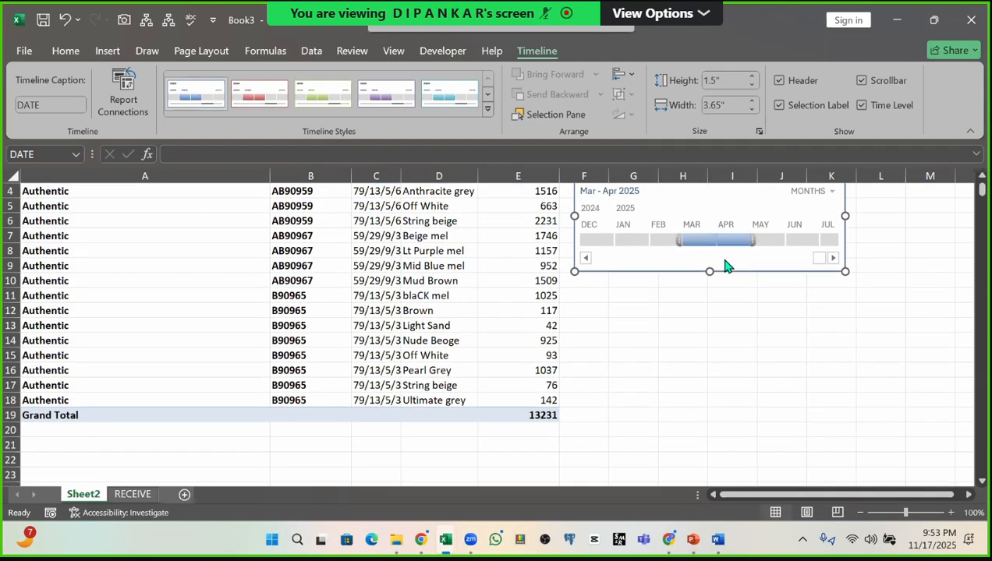
scroll(733, 261, "up", 1)
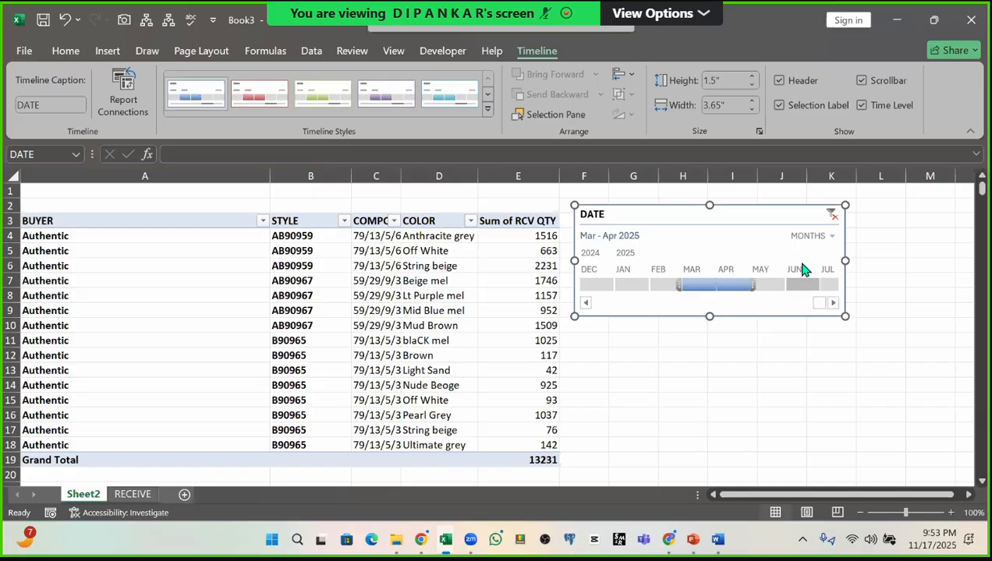
Step: Set the DATE timeline's time level to days and filter to Mar 1, 2025, followed by Mar 2, 2025
left_click(831, 237)
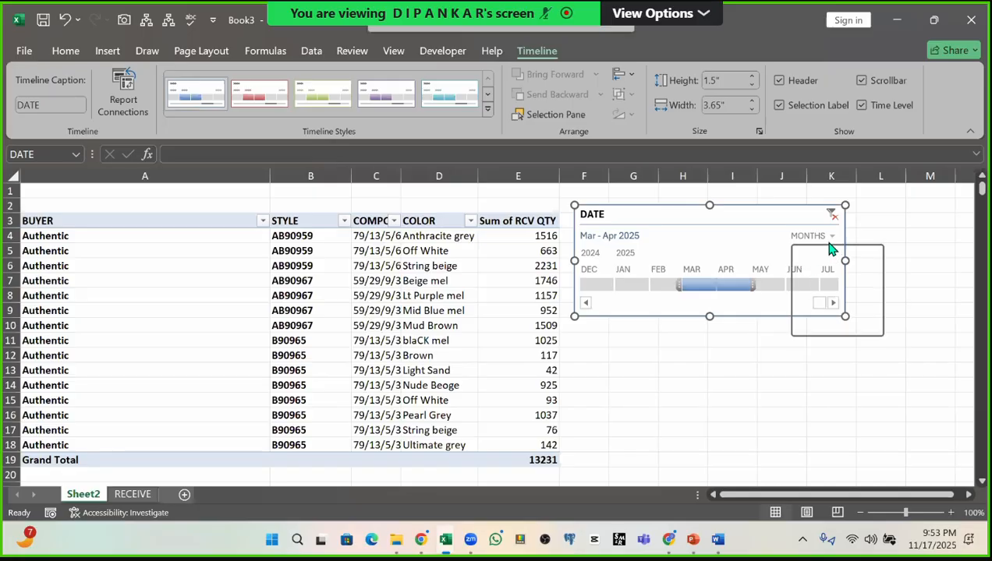
left_click(842, 325)
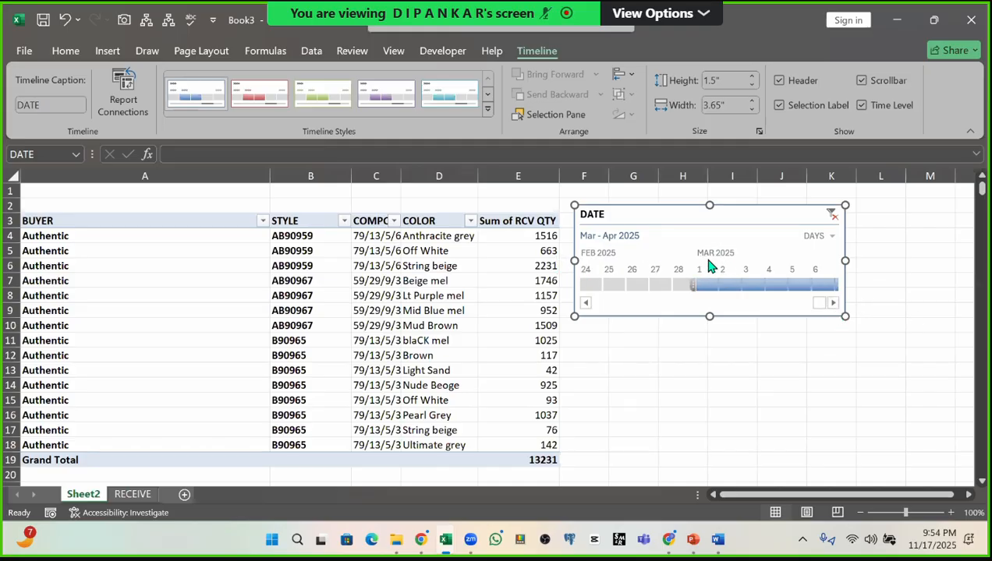
left_click(833, 304)
left_click(833, 304)
left_click(833, 304)
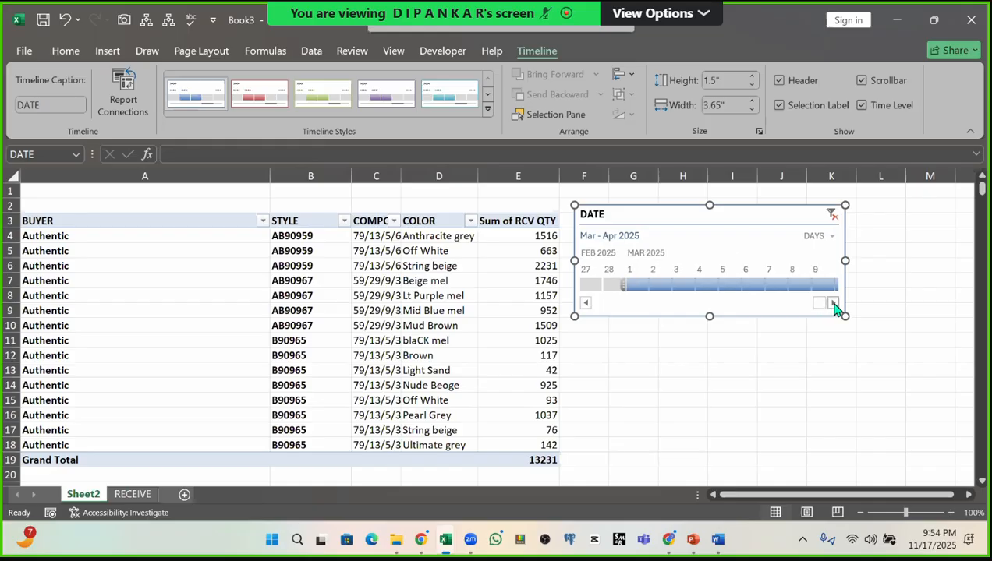
left_click(646, 287)
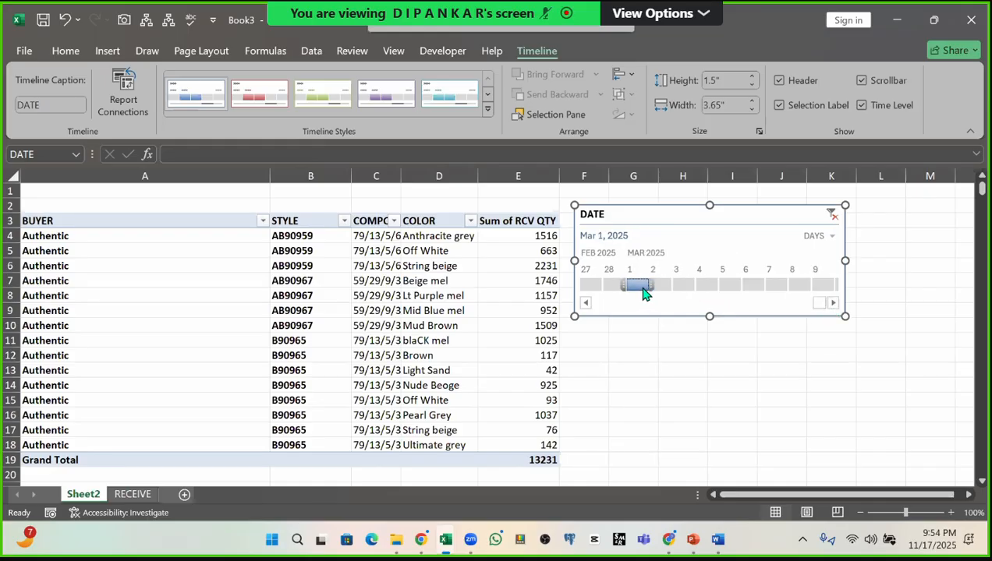
left_click(636, 287)
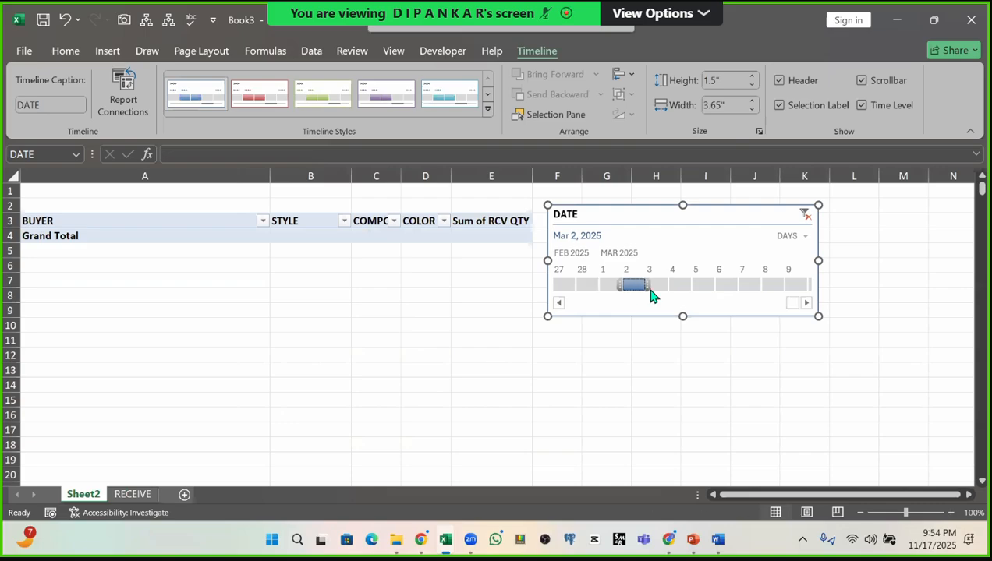
Step: Filter the pivot table to Mar 4 - 9 2025 on the DATE timeline
left_click(659, 287)
left_click(686, 289)
left_click_drag(696, 288, 804, 290)
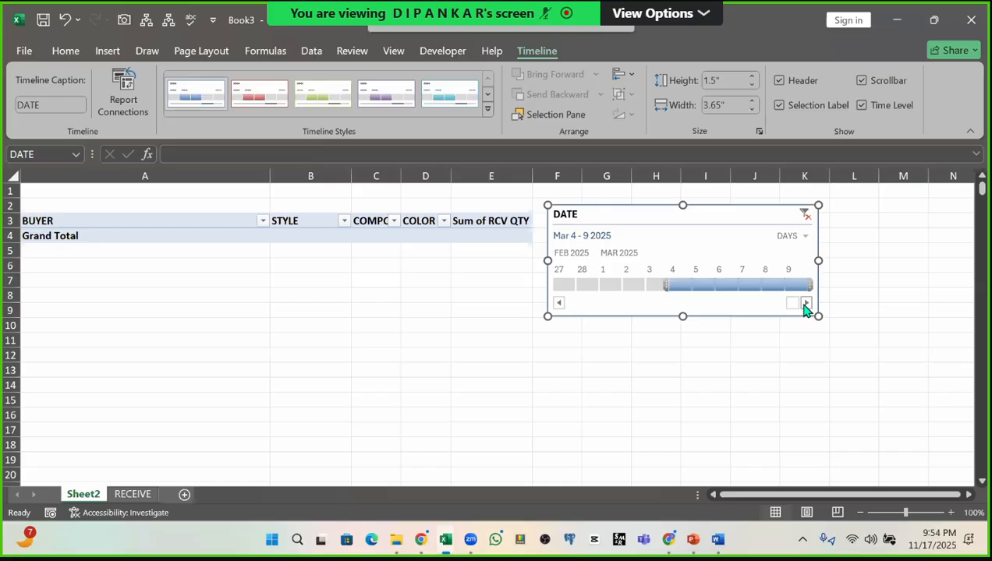
Step: Filter the DATE timeline to Mar 1 - 10 2025, followed by single days starting with Mar 1, 2025
left_click(609, 284)
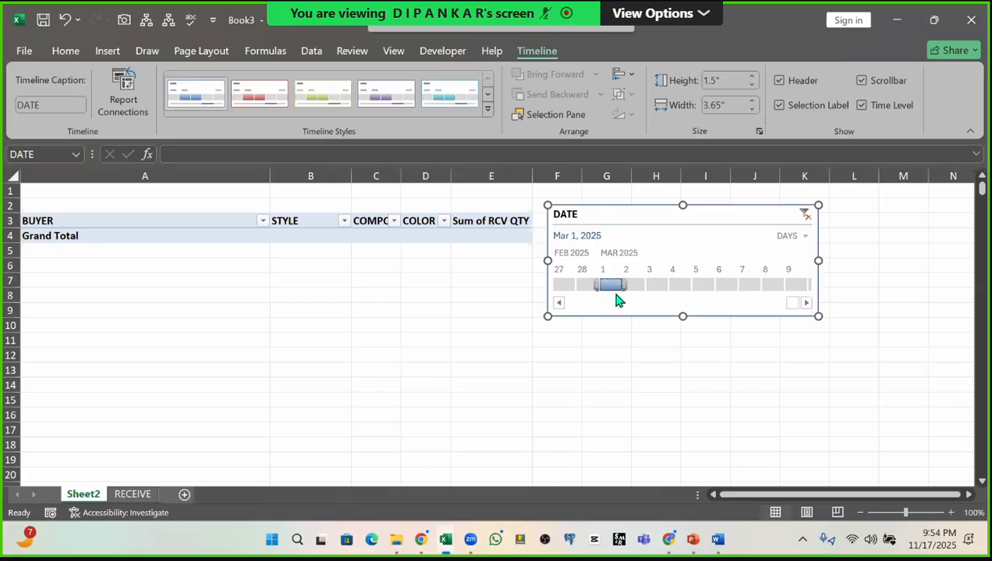
left_click_drag(625, 290, 775, 294)
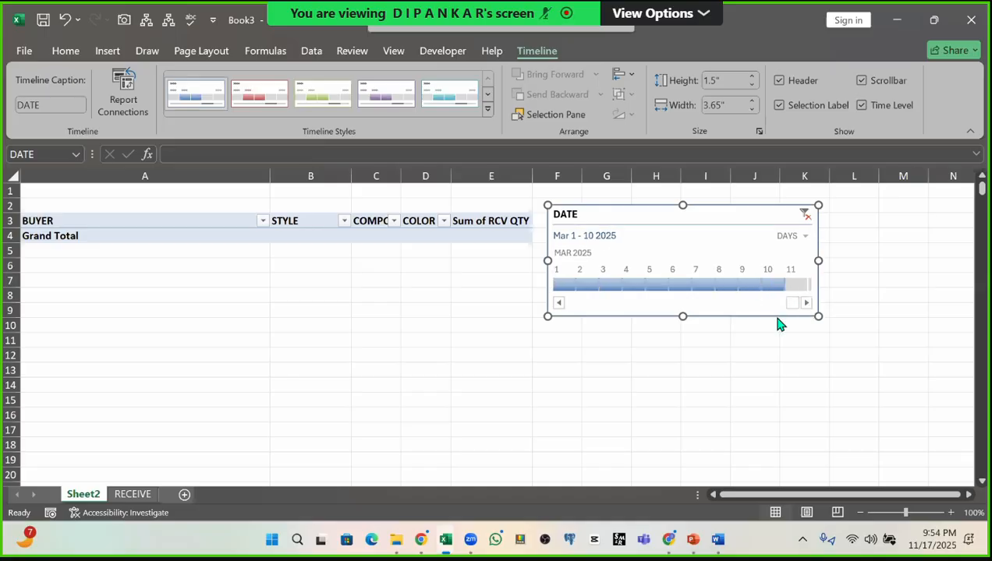
left_click(806, 303)
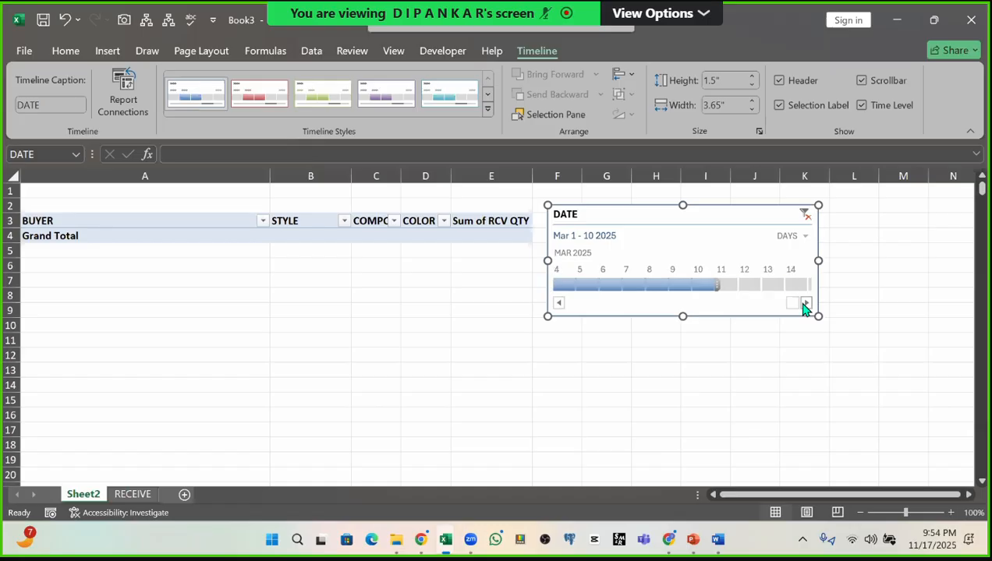
left_click(558, 304)
left_click(558, 303)
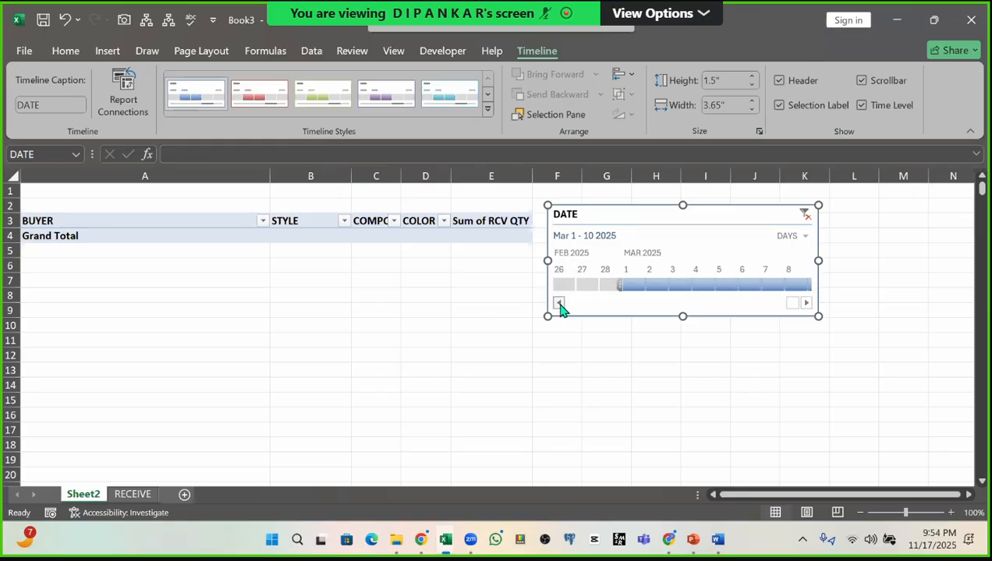
left_click(638, 287)
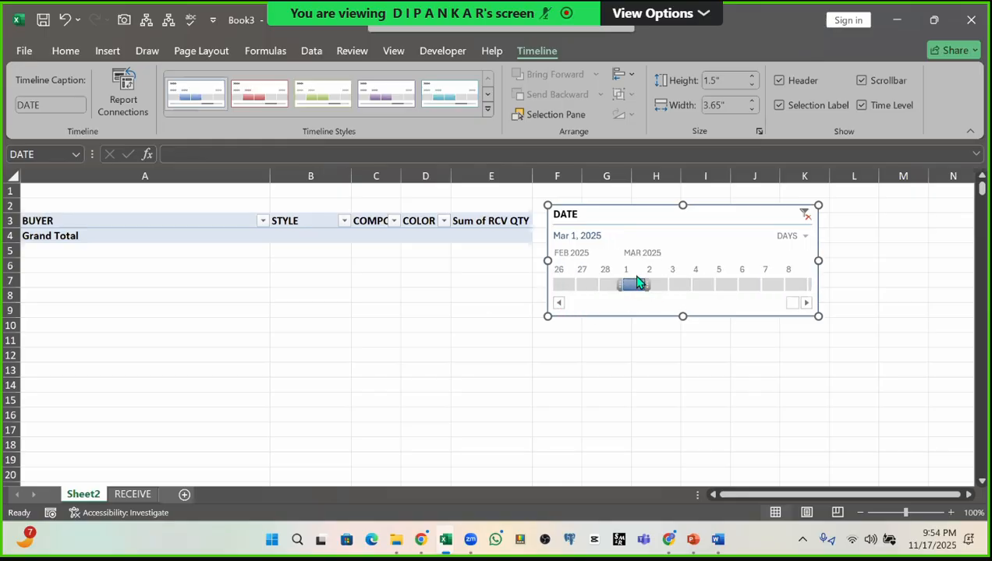
left_click(679, 287)
Step: Move the DATE timeline farther from the pivot table and clear its filter to show all periods
left_click_drag(656, 216, 724, 225)
left_click(873, 223)
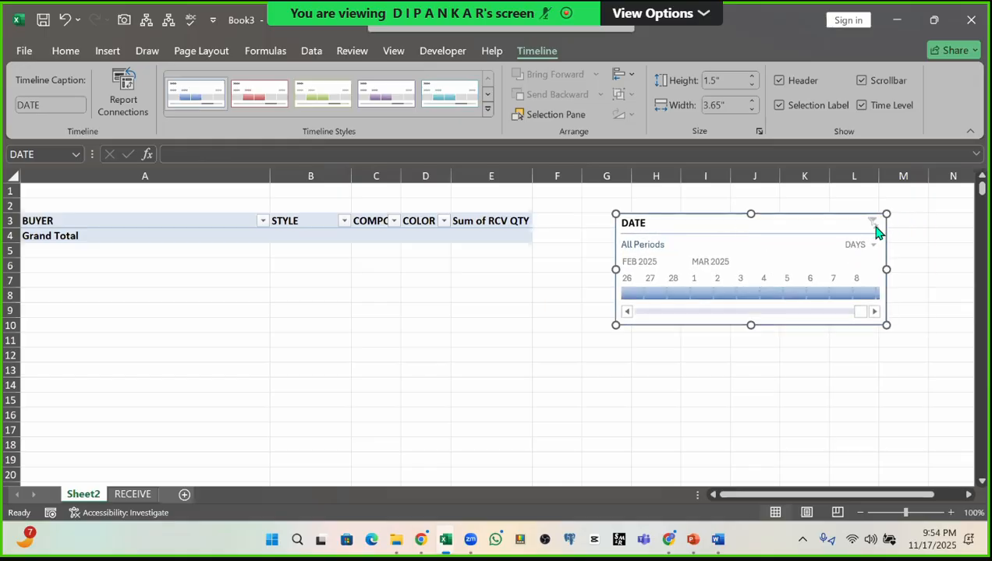
left_click(755, 231)
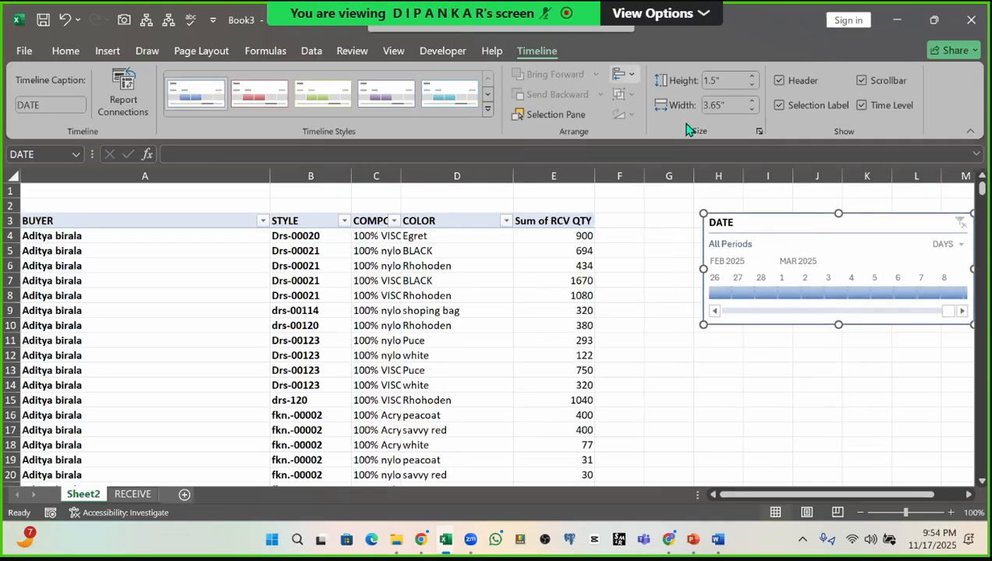
Step: Insert slicers for the DATE and MONTH fields of the pivot table
left_click(407, 294)
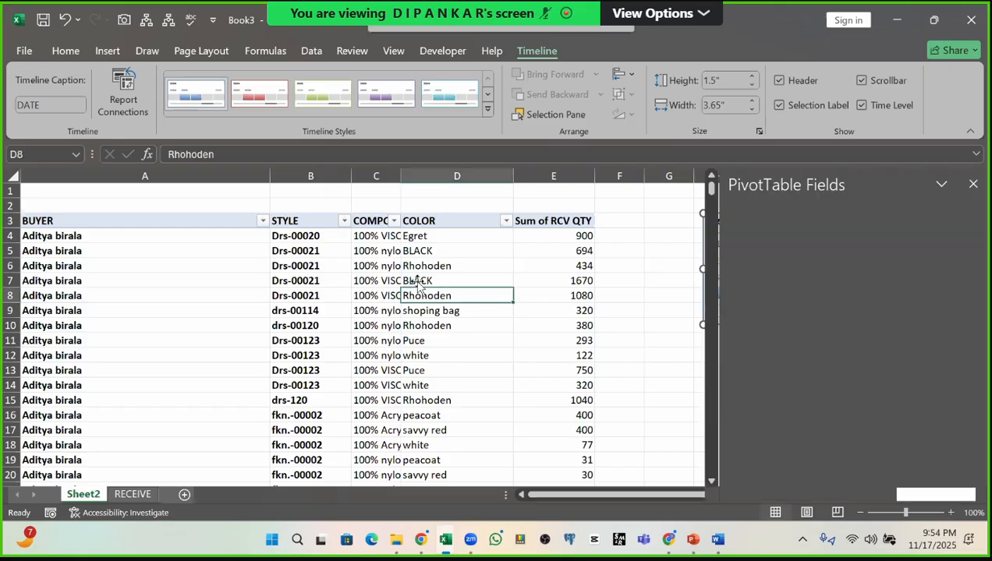
left_click(632, 52)
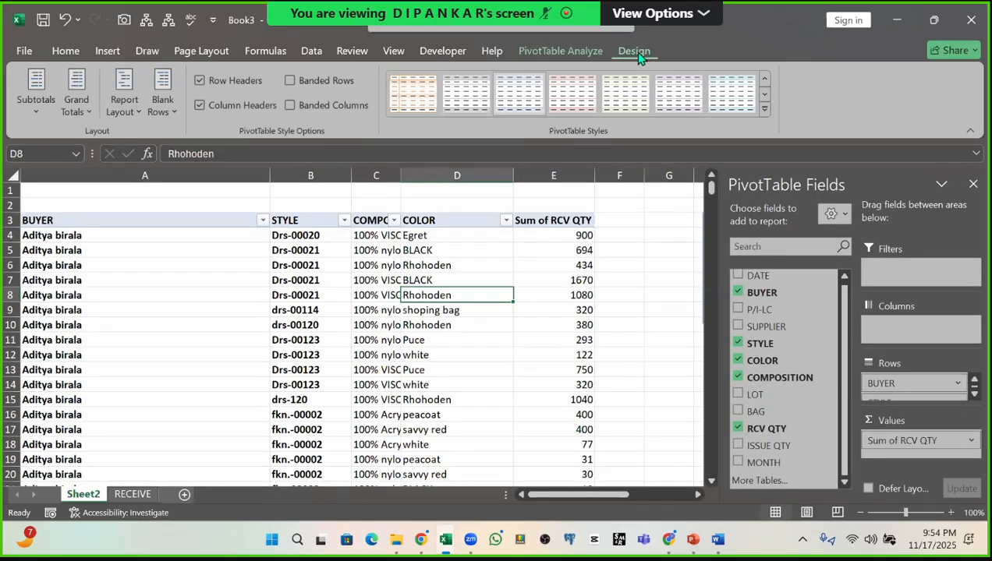
left_click(579, 51)
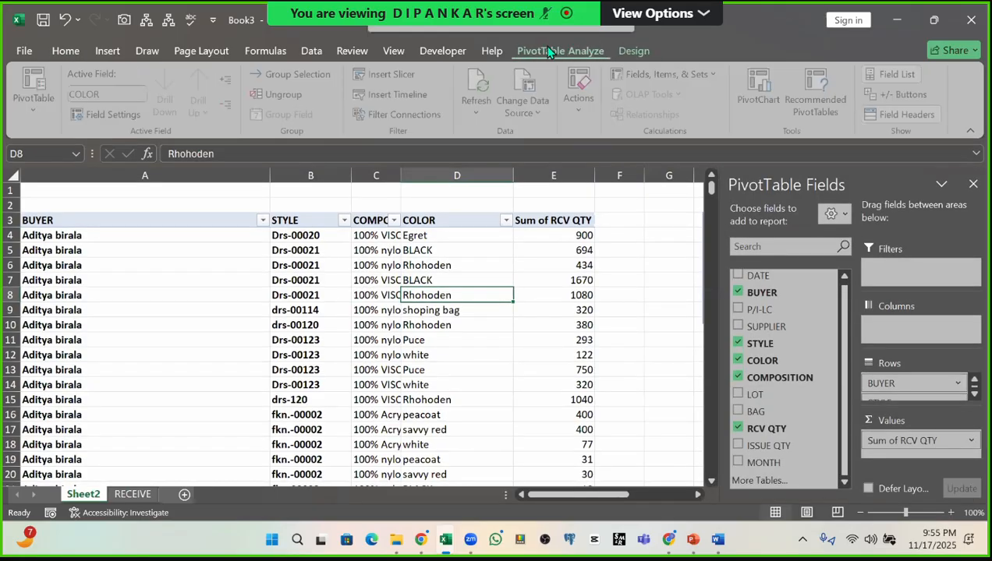
left_click(396, 76)
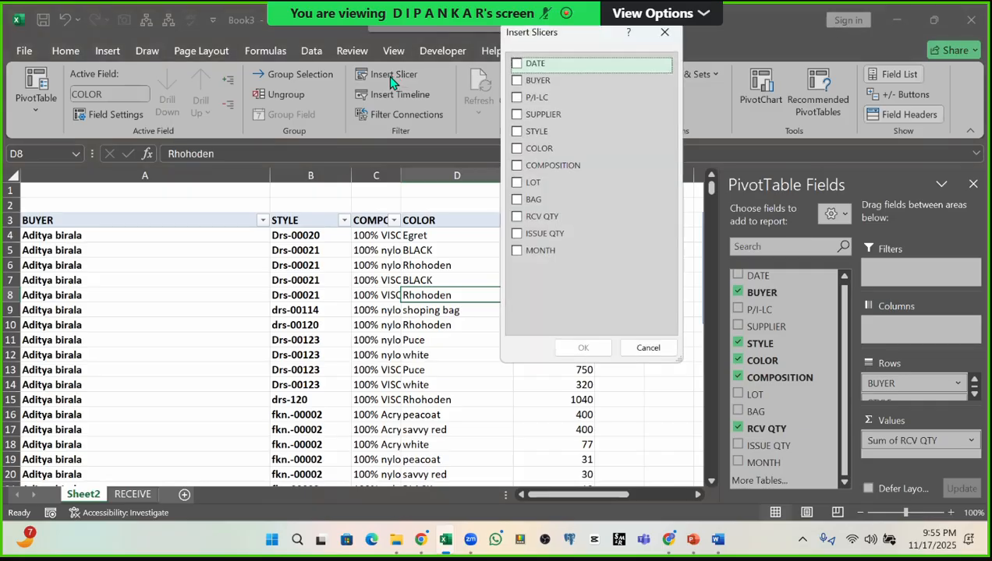
left_click(523, 72)
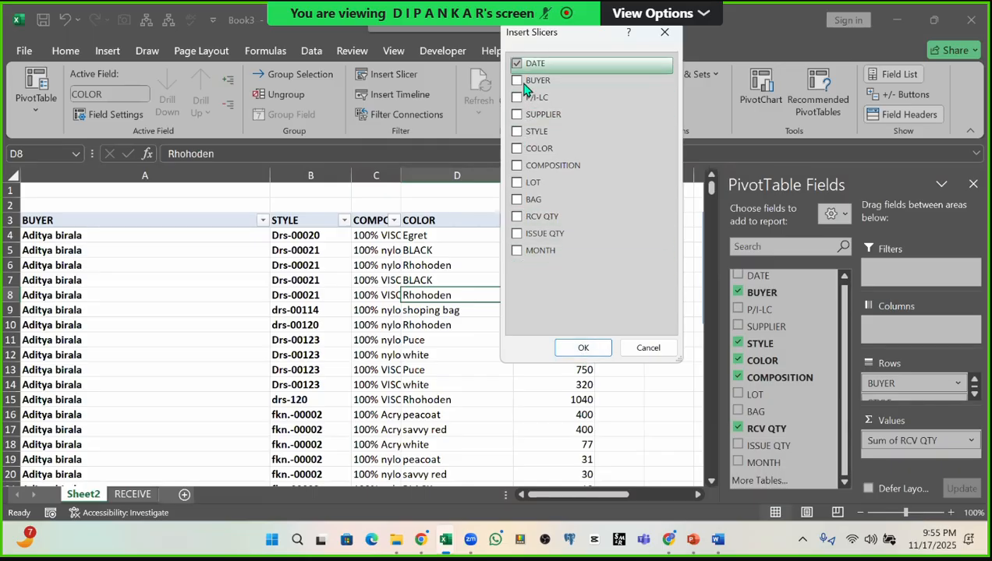
left_click(517, 252)
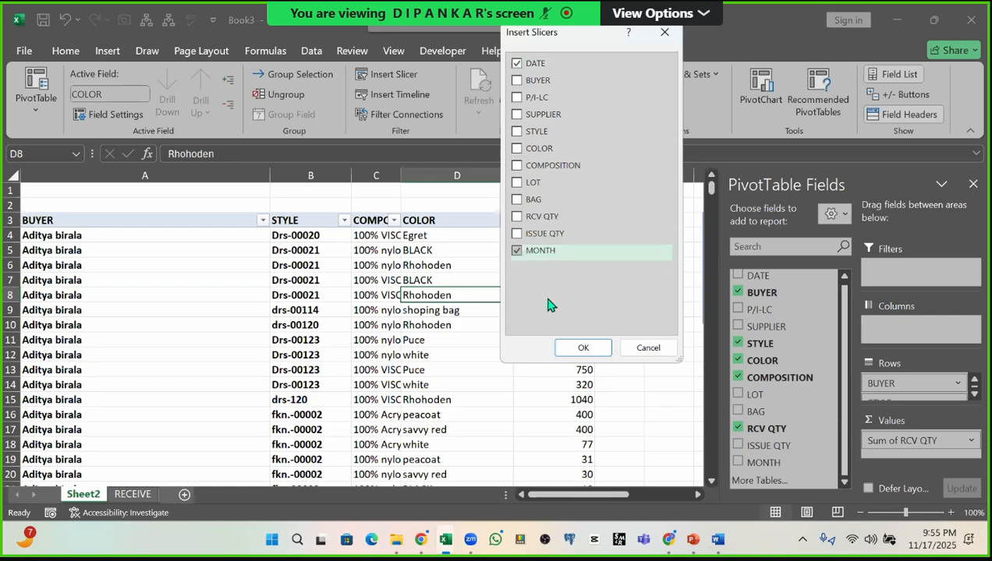
left_click(584, 348)
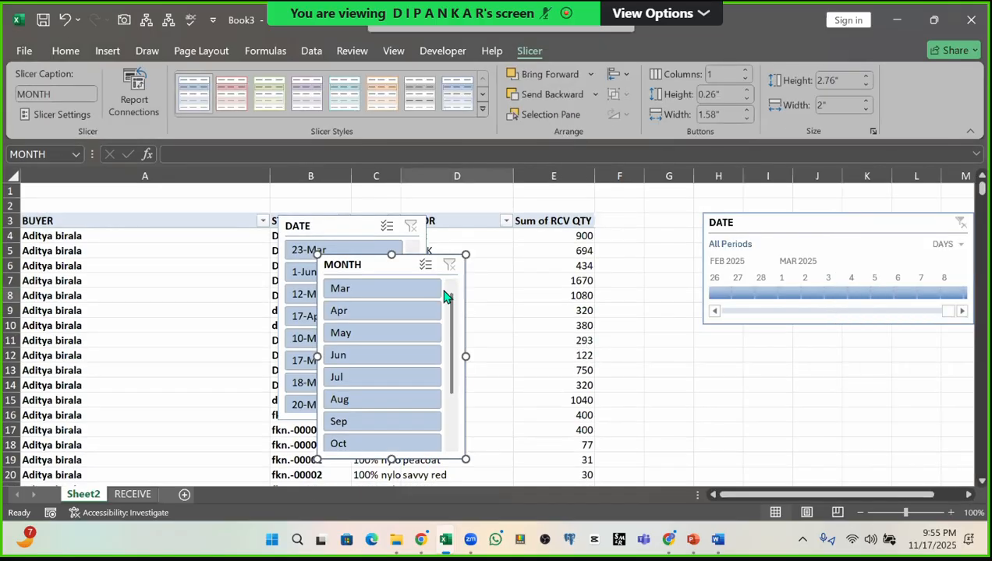
Step: Move the MONTH slicer off the DATE slicer and filter the pivot table to month Mar and date 12-Mar
left_click_drag(371, 269, 560, 217)
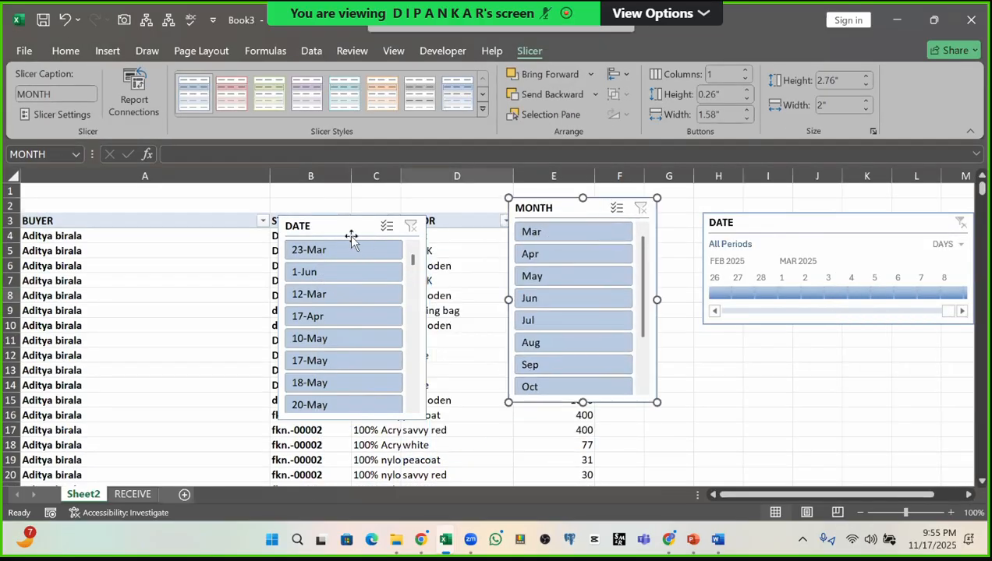
left_click(546, 237)
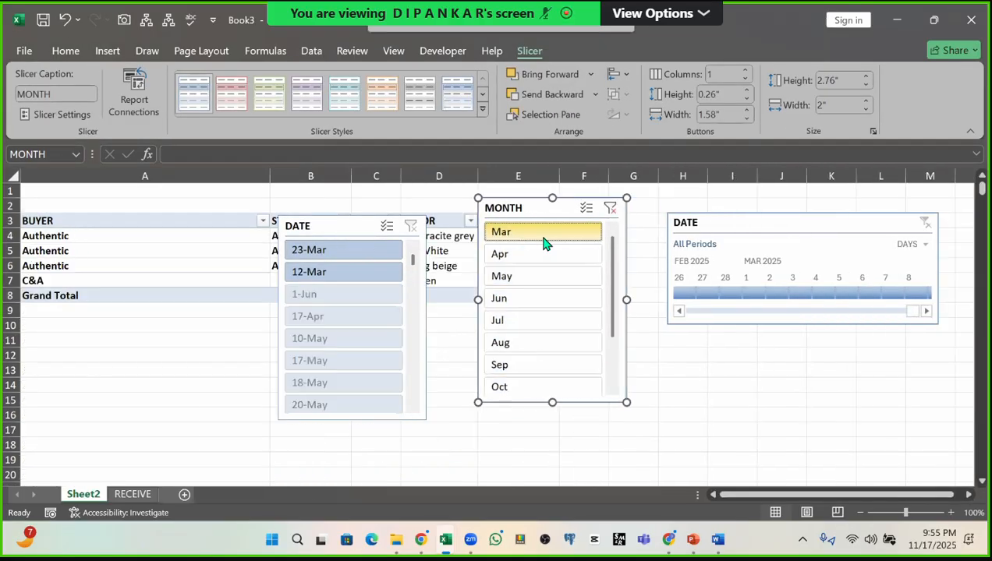
left_click(335, 258)
left_click(327, 275)
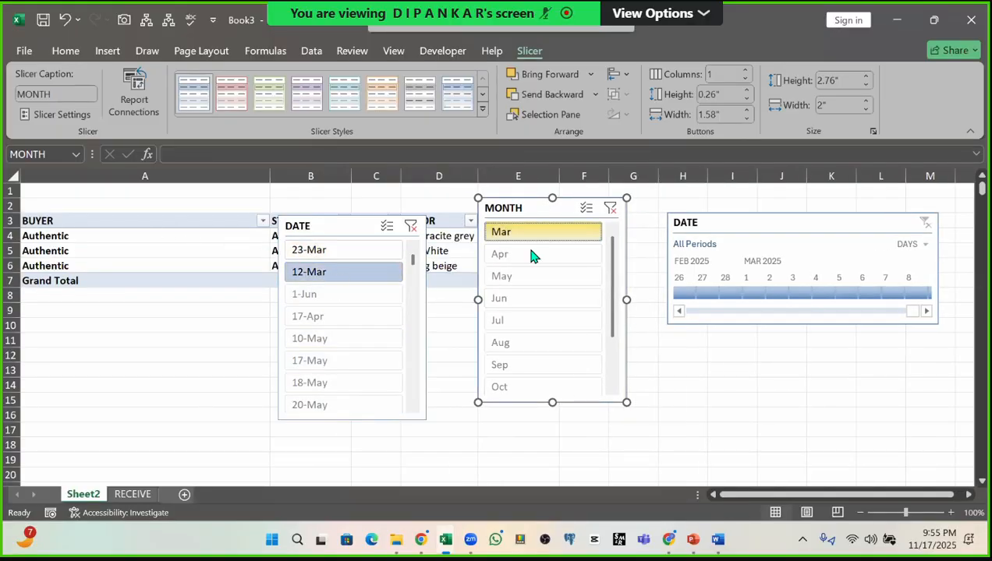
Step: Clear the MONTH slicer's filter and add 1-Jun, 10-May and 18-May to the DATE slicer selection using multi-select
left_click(609, 208)
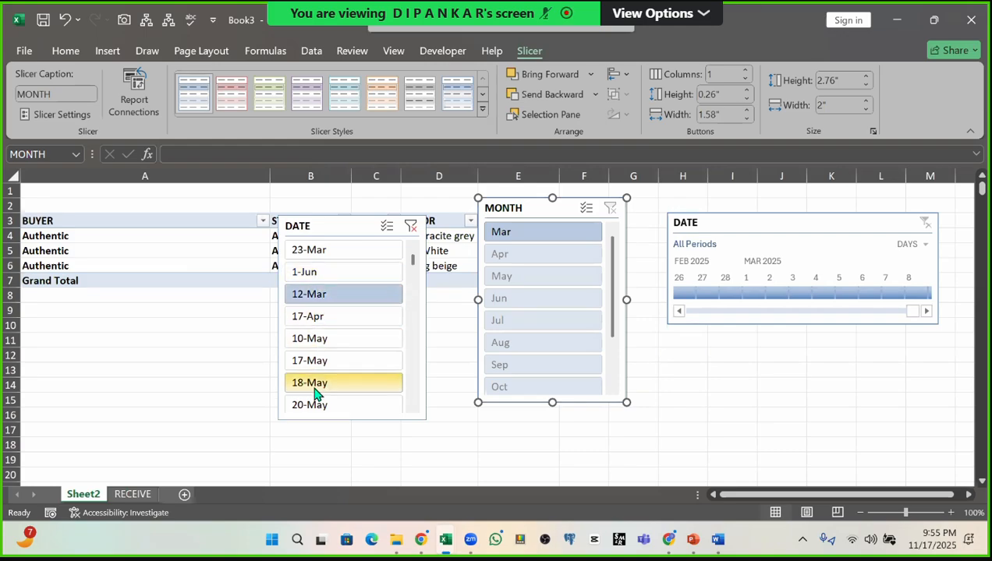
left_click(387, 228)
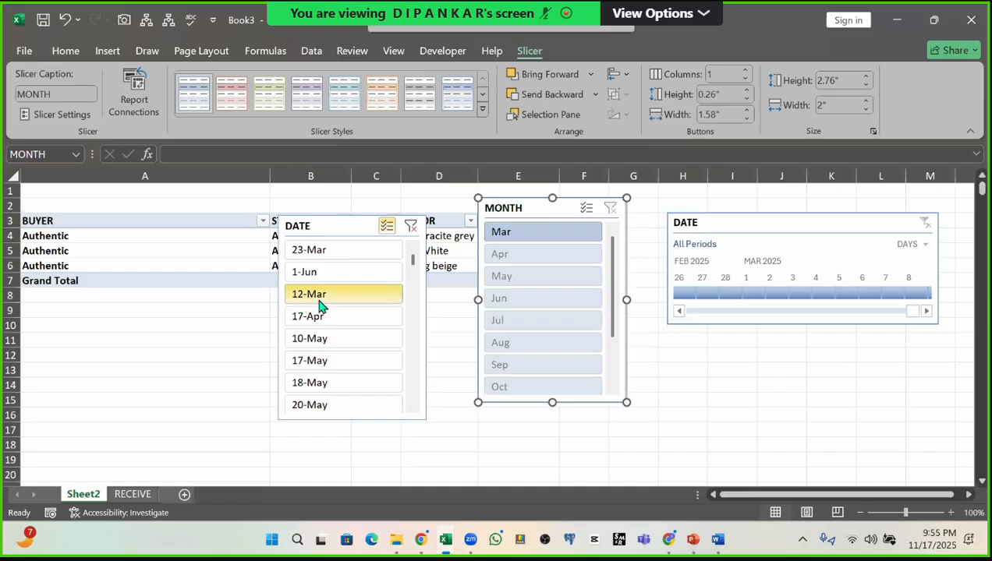
left_click(320, 277)
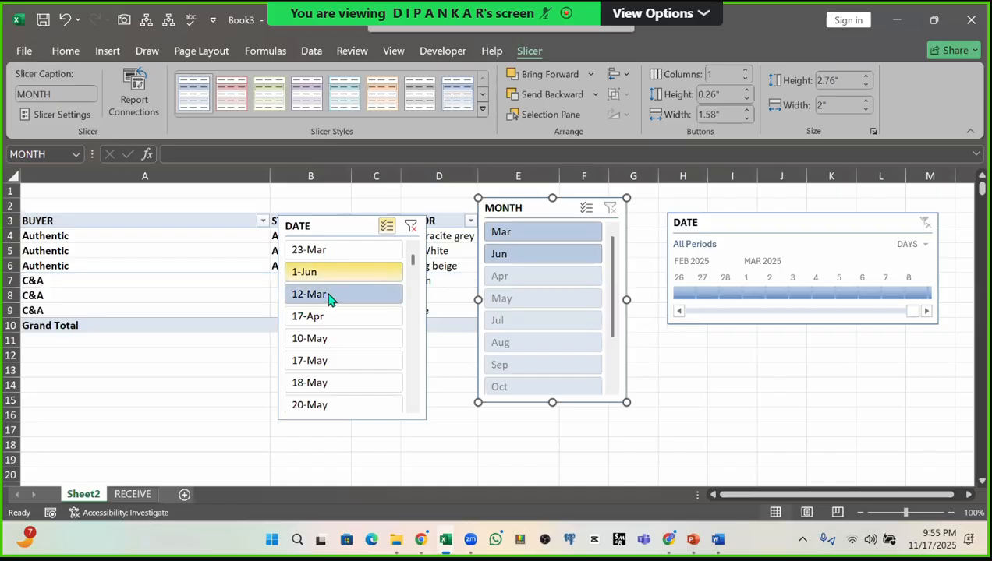
left_click(320, 340)
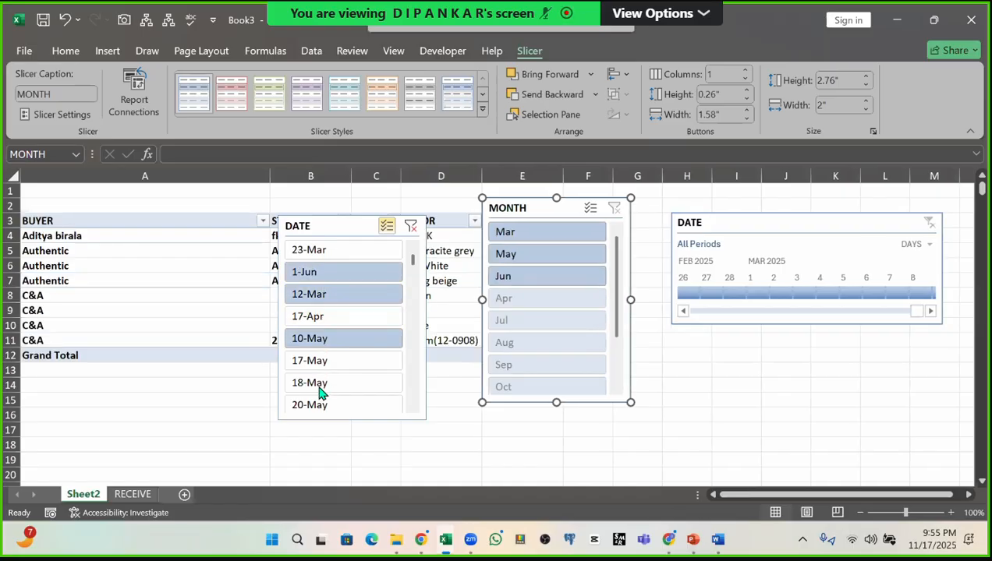
left_click(319, 387)
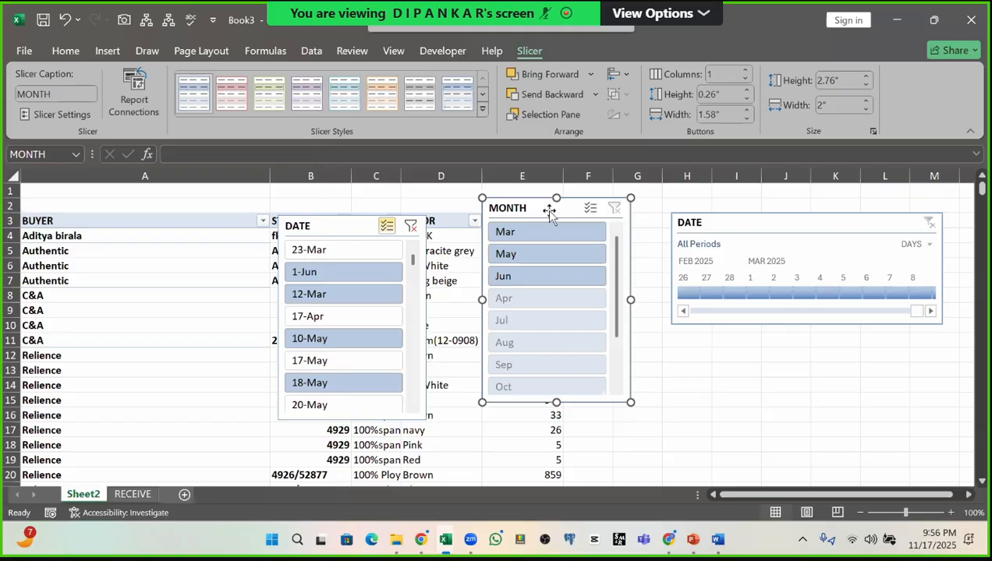
Step: Delete the DATE and MONTH slicers from the sheet
left_click(346, 230)
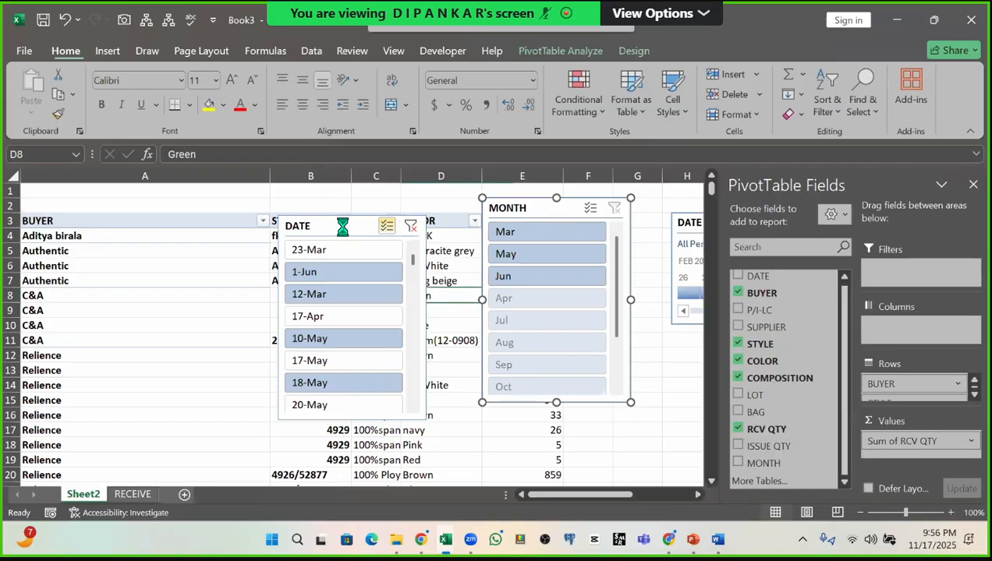
key("Delete")
left_click(669, 290)
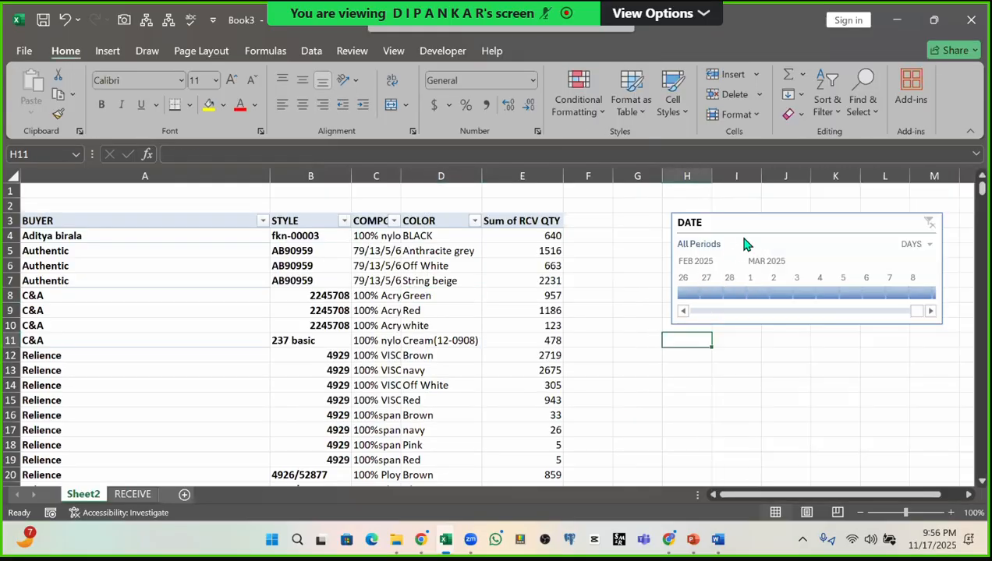
Step: Reposition the DATE timeline close beside the pivot table, near columns F to K
left_click_drag(753, 230, 639, 205)
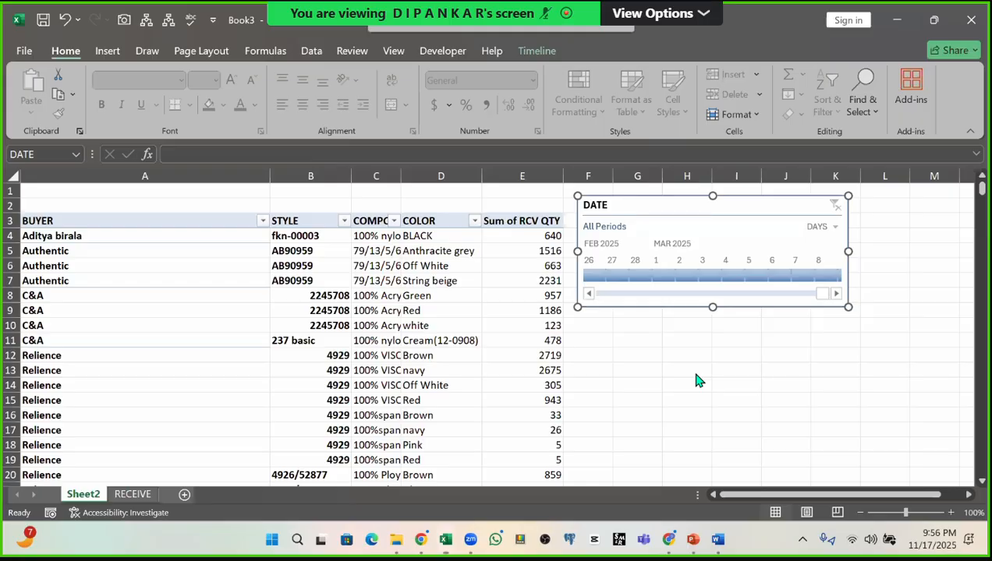
left_click(897, 248)
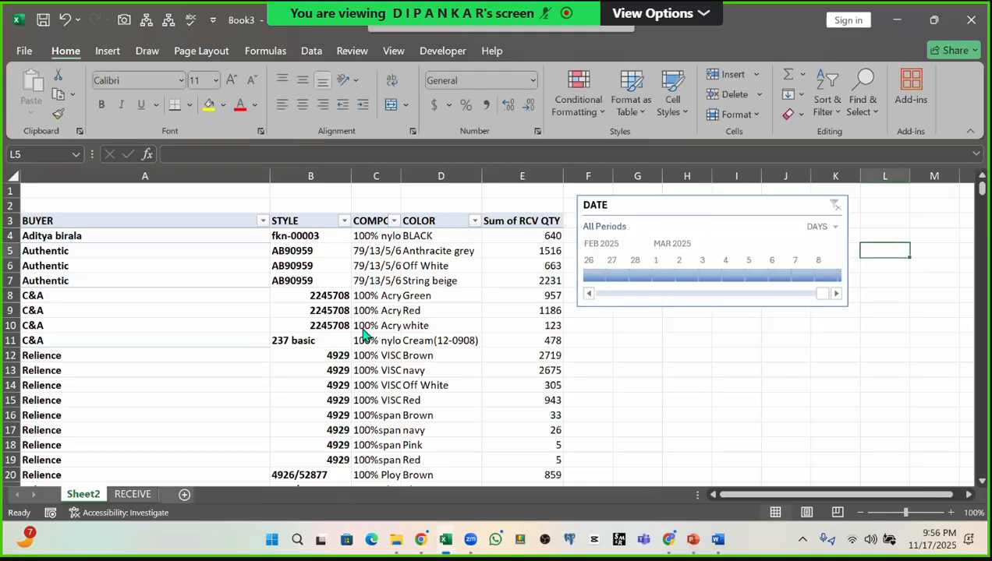
scroll(123, 274, "down", 3)
scroll(123, 273, "up", 3)
left_click_drag(684, 210, 712, 216)
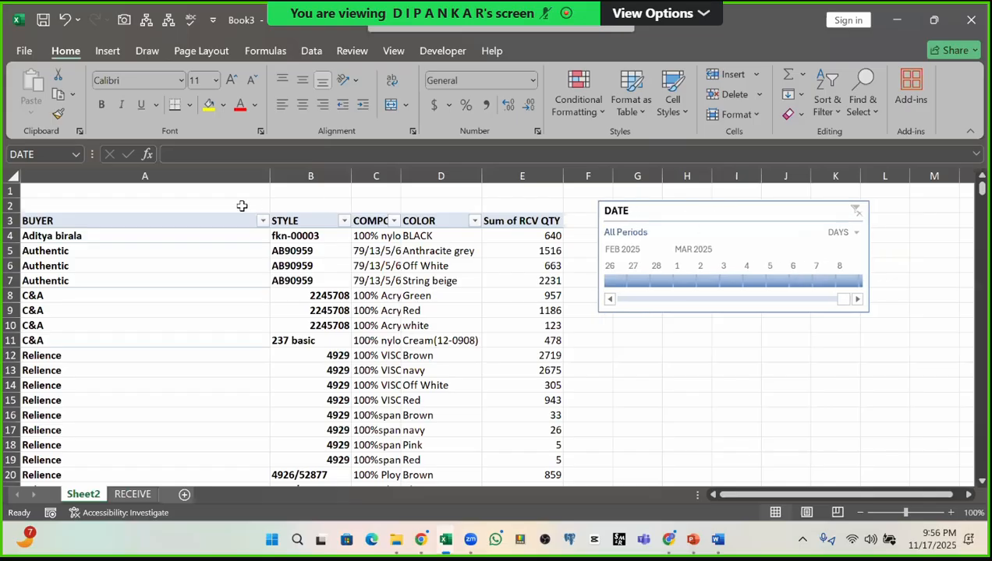
Step: Examine the filtered pivot rows by buyer, style and color from the header down to the Grand Total
scroll(142, 270, "down", 13)
scroll(129, 317, "up", 13)
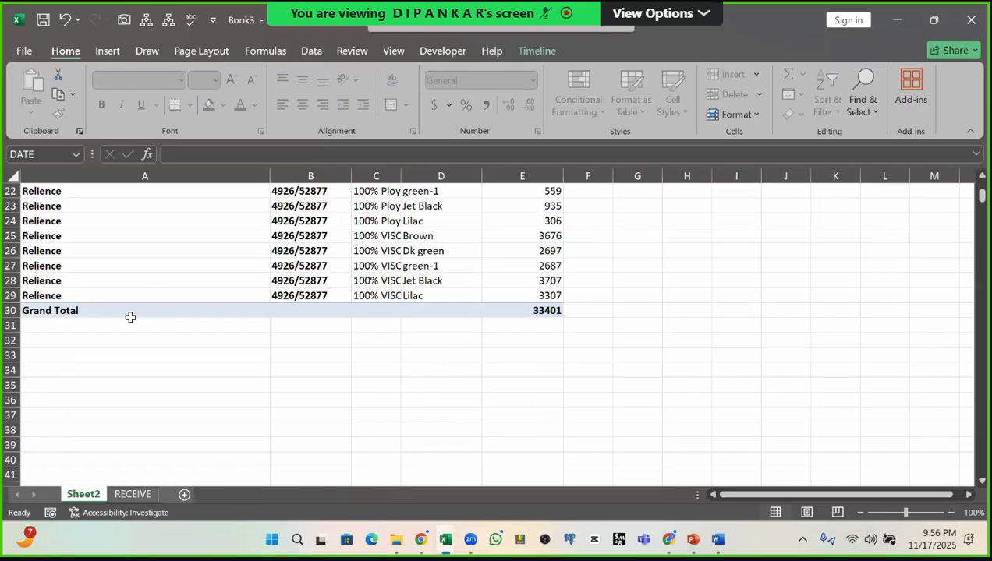
left_click(114, 269)
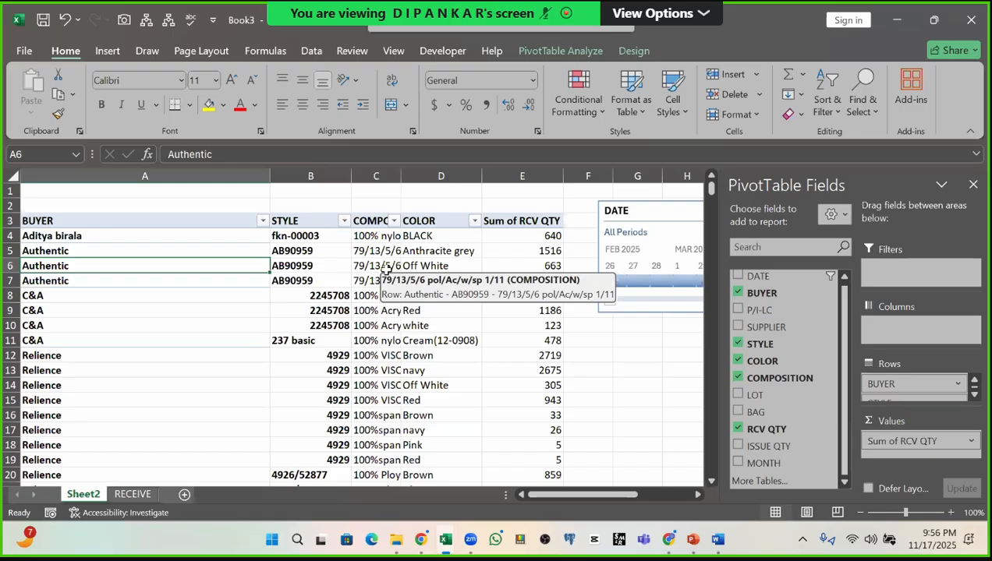
left_click(309, 267)
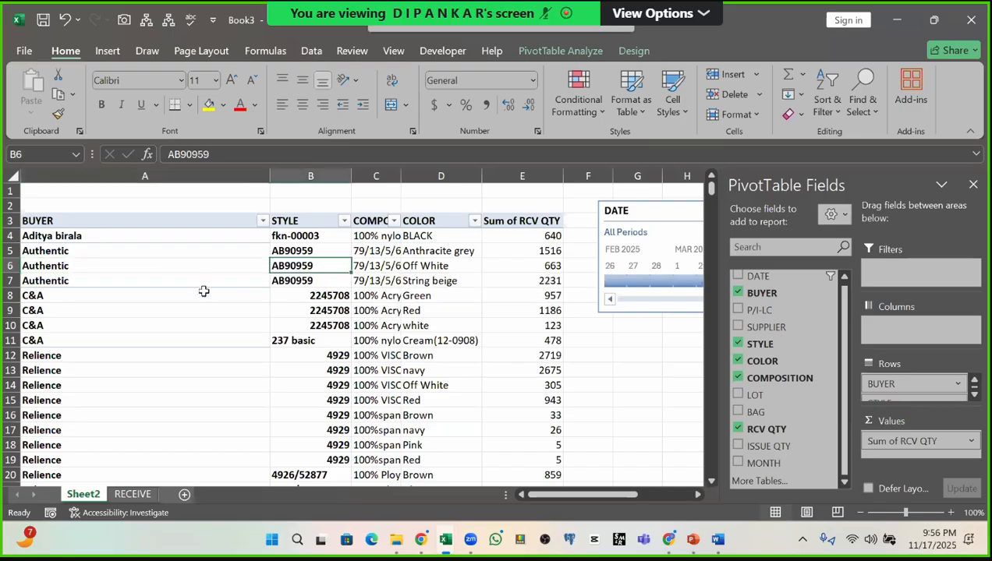
scroll(192, 312, "down", 5)
scroll(195, 327, "up", 5)
left_click(340, 303)
scroll(431, 334, "down", 5)
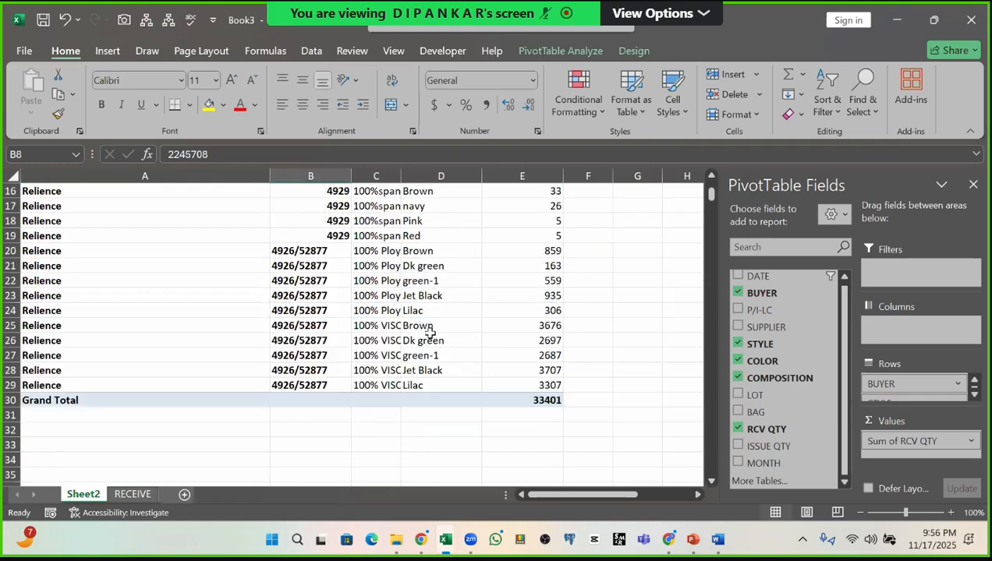
scroll(431, 334, "up", 5)
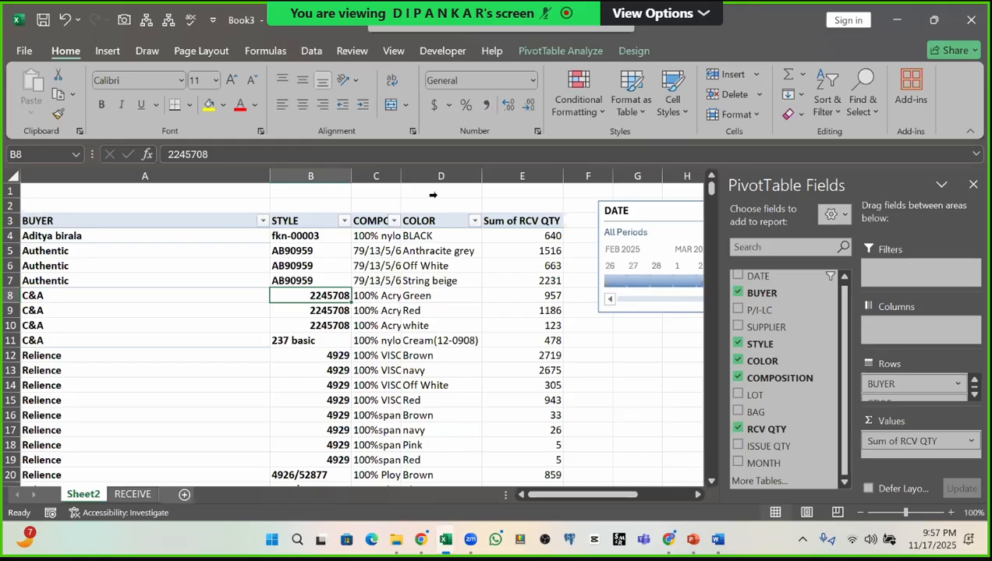
left_click(430, 267)
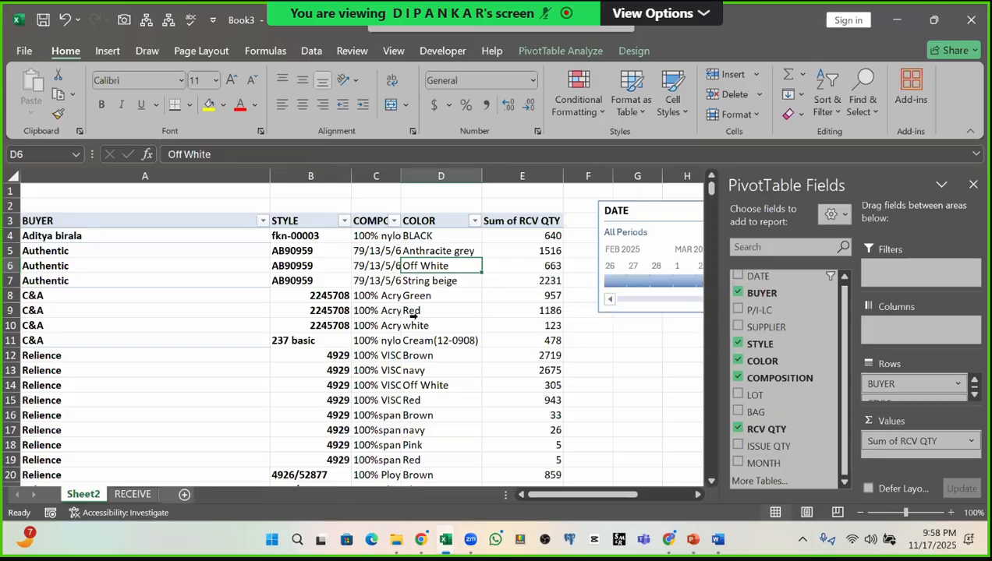
left_click(439, 287)
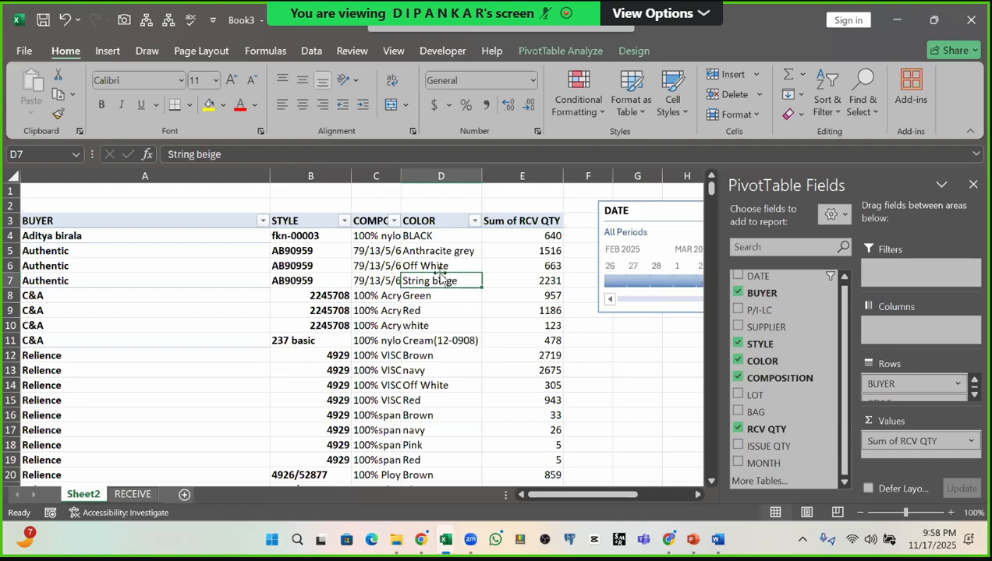
Step: Examine the COLOR and STYLE entries listed for each buyer in the pivot table
left_click(437, 260)
left_click(441, 251)
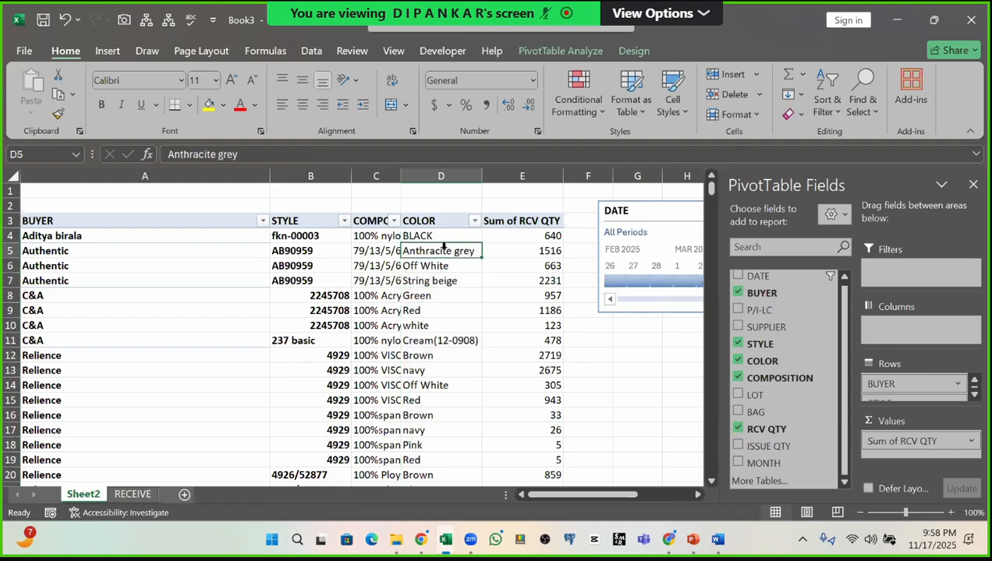
left_click_drag(439, 238, 437, 385)
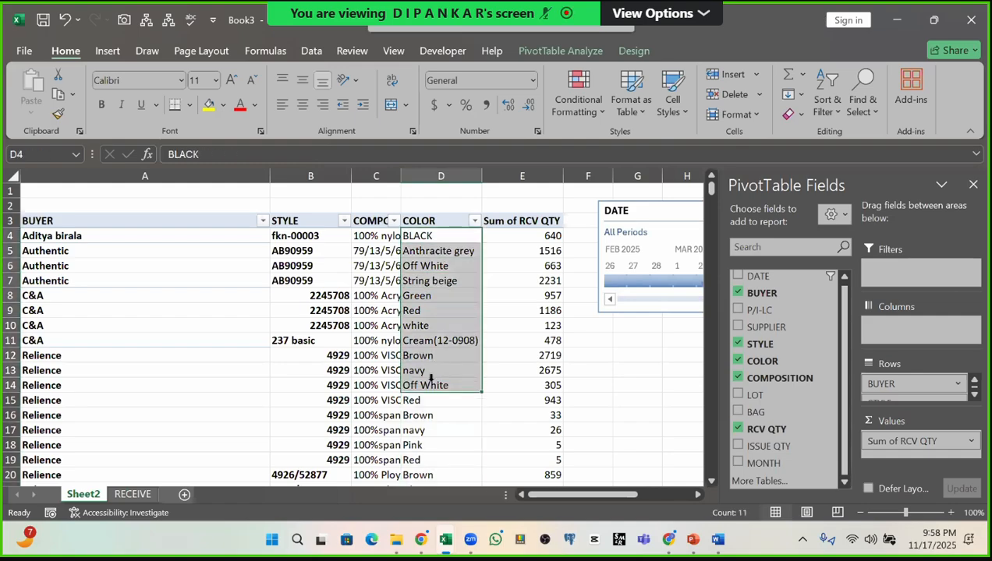
left_click_drag(454, 240, 425, 413)
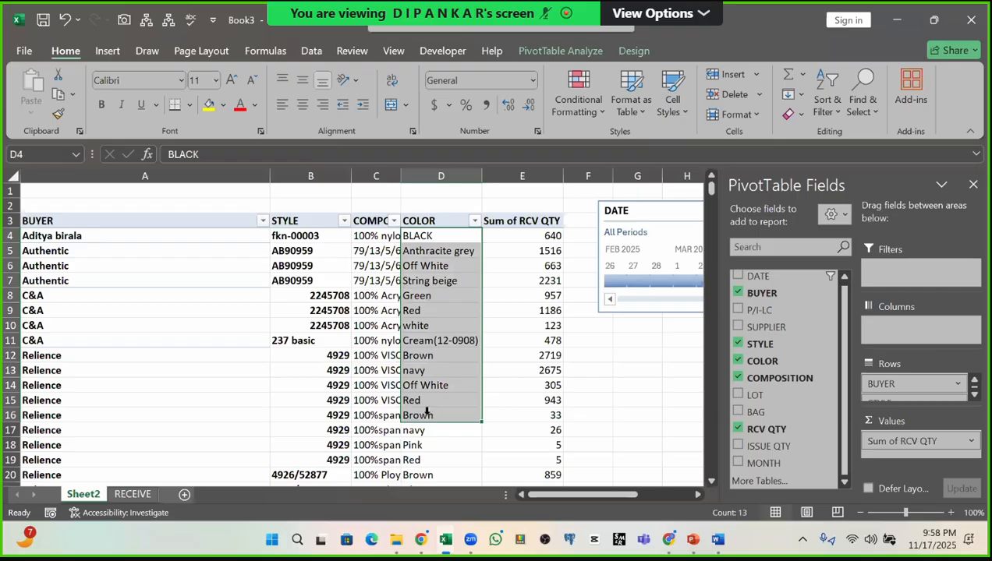
left_click(449, 234)
left_click(445, 252)
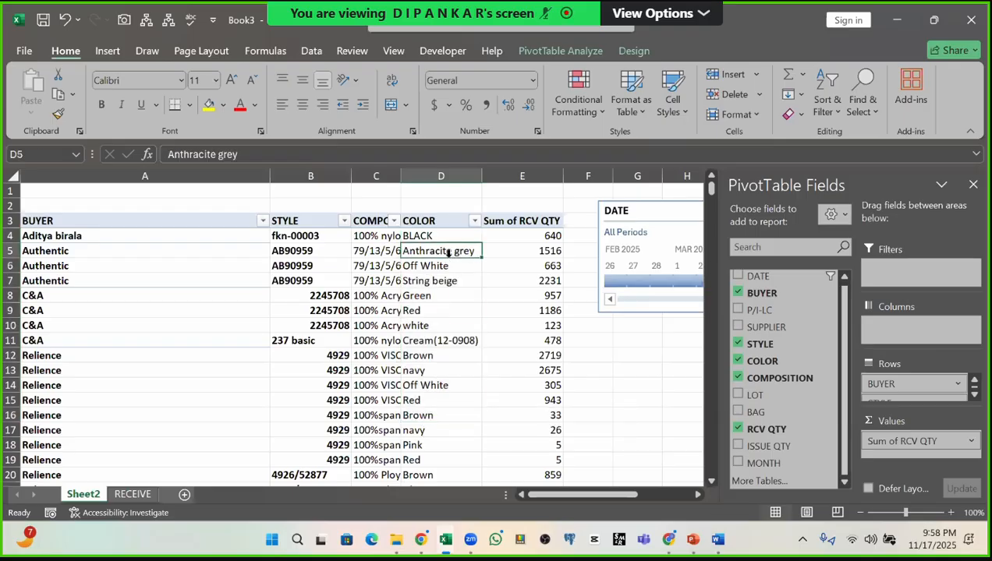
left_click(436, 266)
left_click(441, 286)
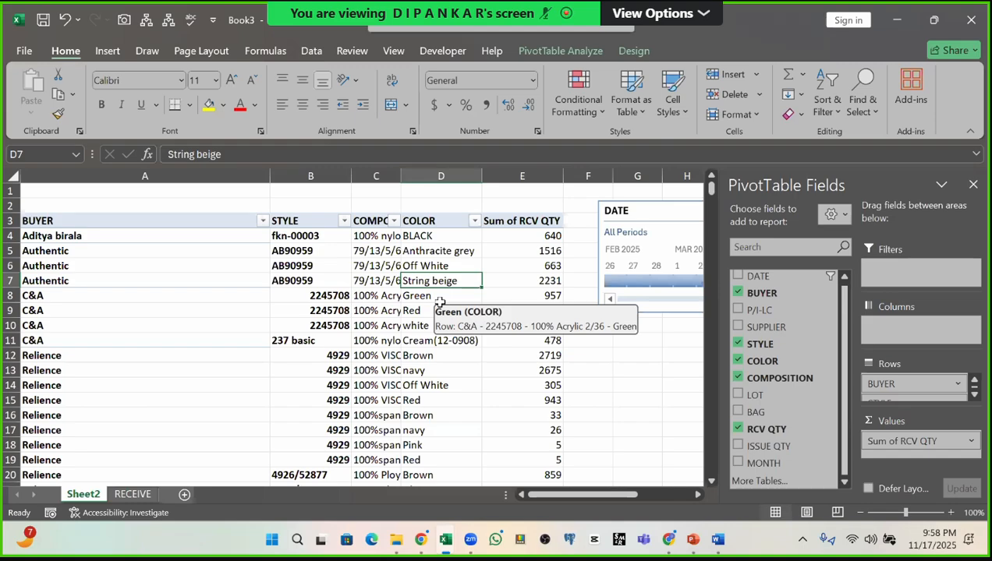
left_click(314, 308)
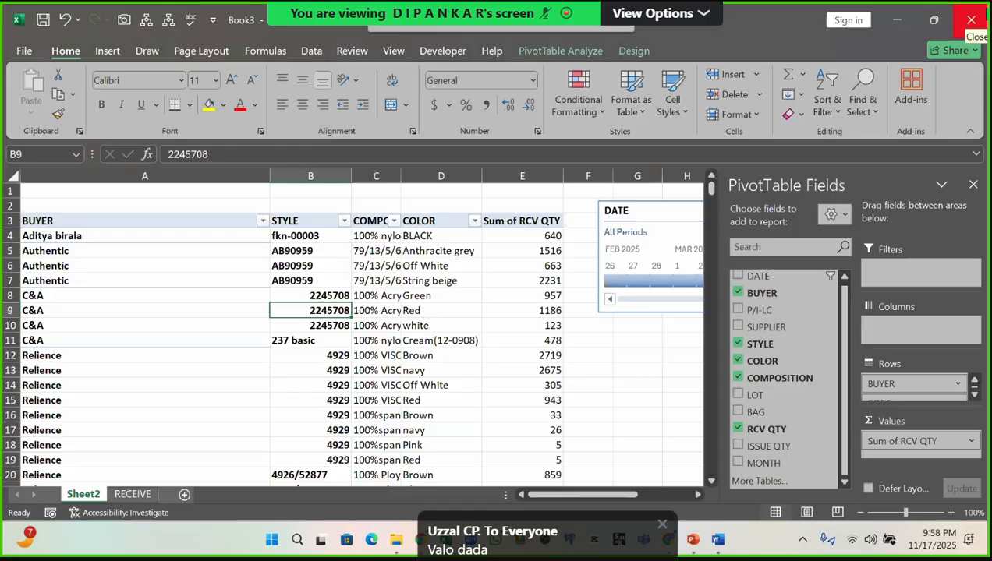
Step: Switch to the Class-8 workbook and open the Table 2 sheet at its employee data
left_click(934, 20)
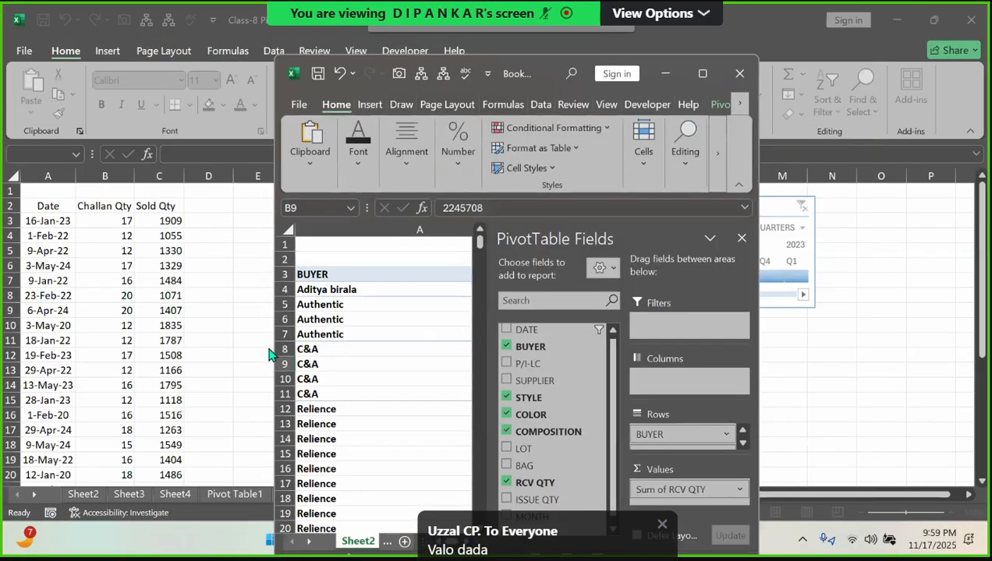
left_click(237, 299)
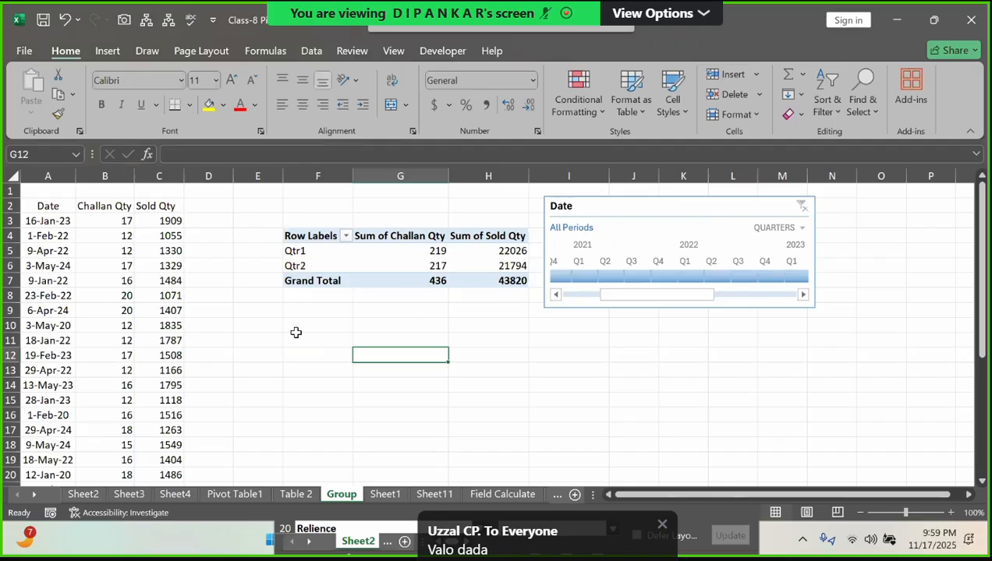
left_click(295, 494)
left_click(208, 366)
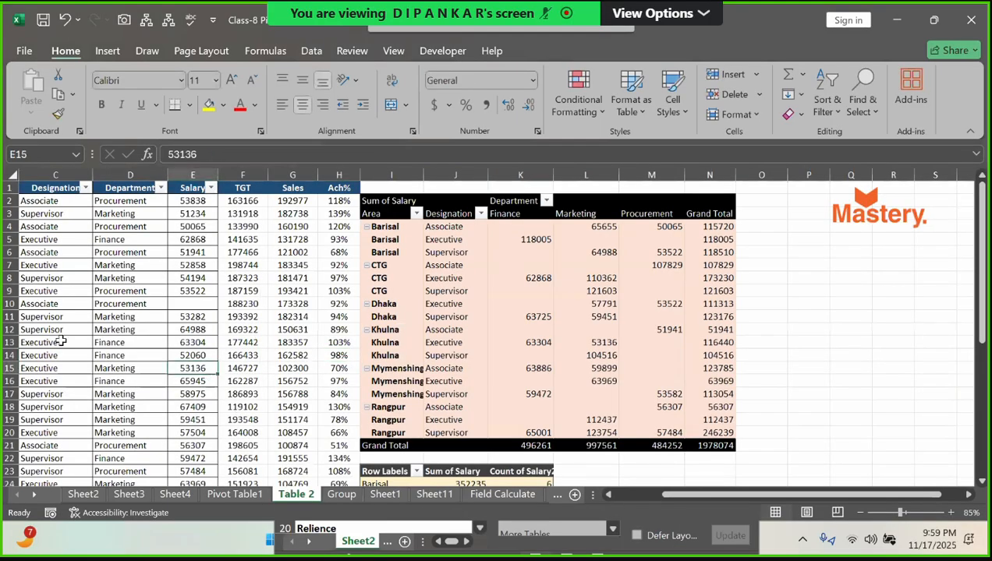
left_click_drag(242, 329, 12, 340)
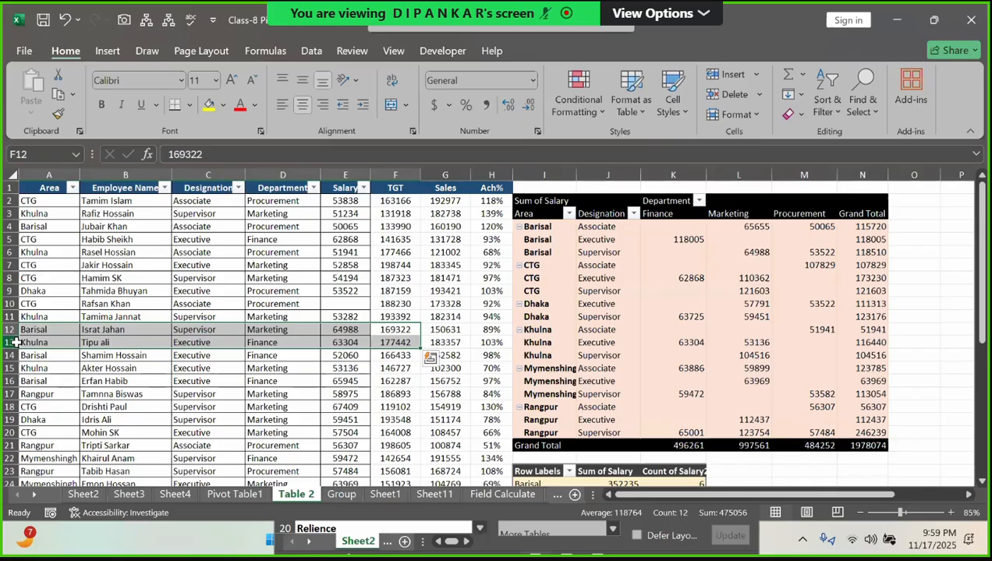
left_click(76, 331)
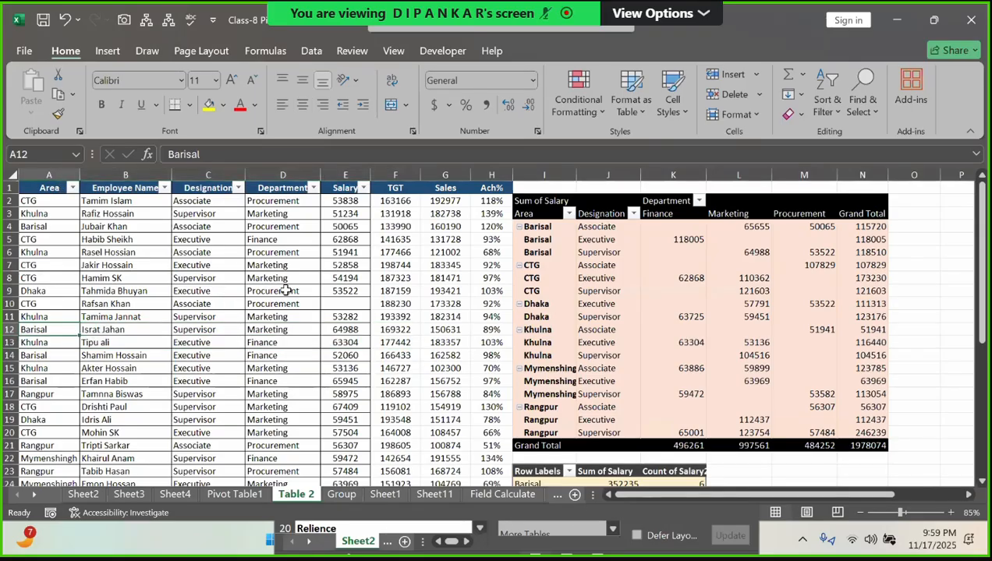
Step: Start a PivotTable from one cell of the employee data to check its source range against the last data row, and cancel it
left_click(285, 265)
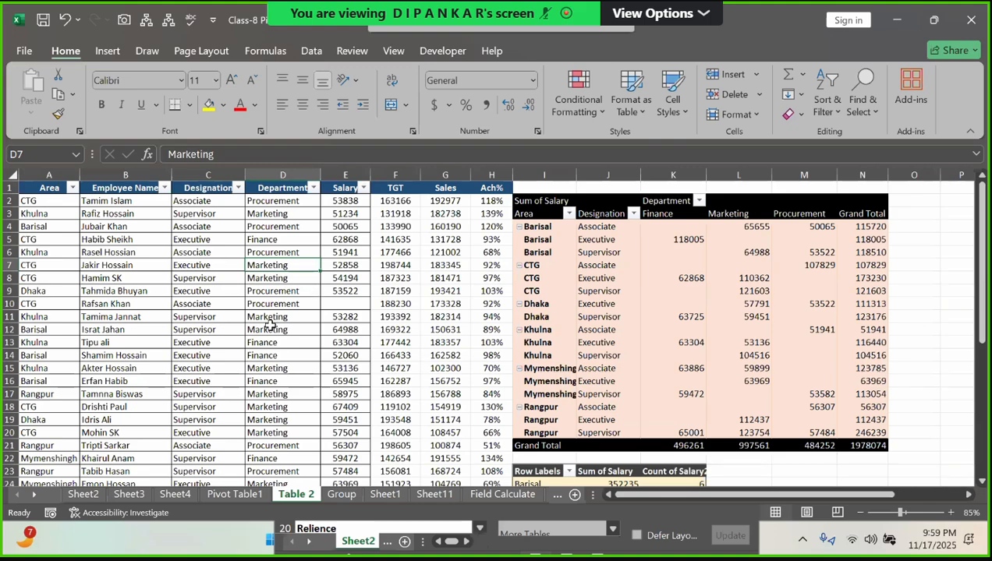
key("Down")
key("Down")
key("Down")
key("Down")
key("Down")
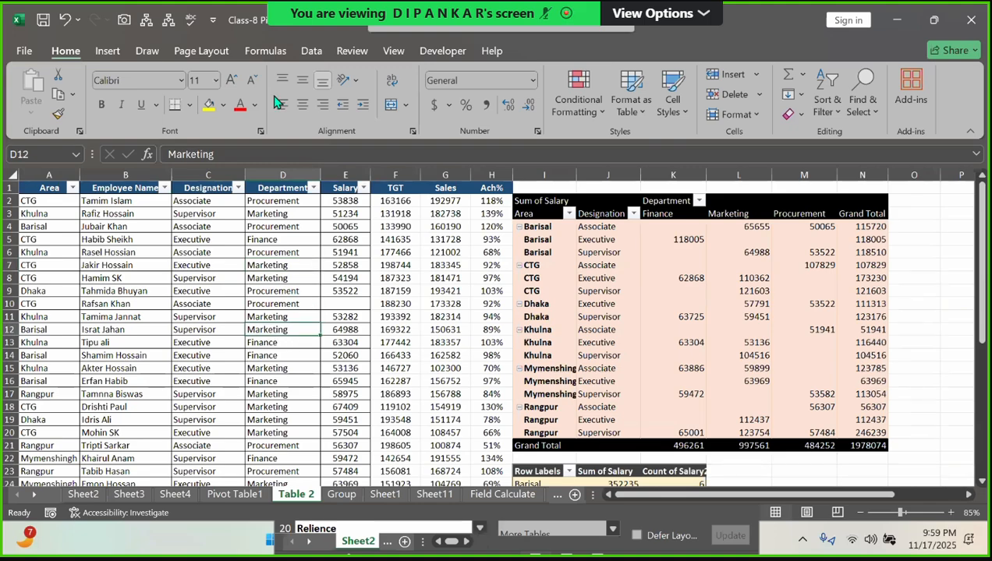
left_click(104, 51)
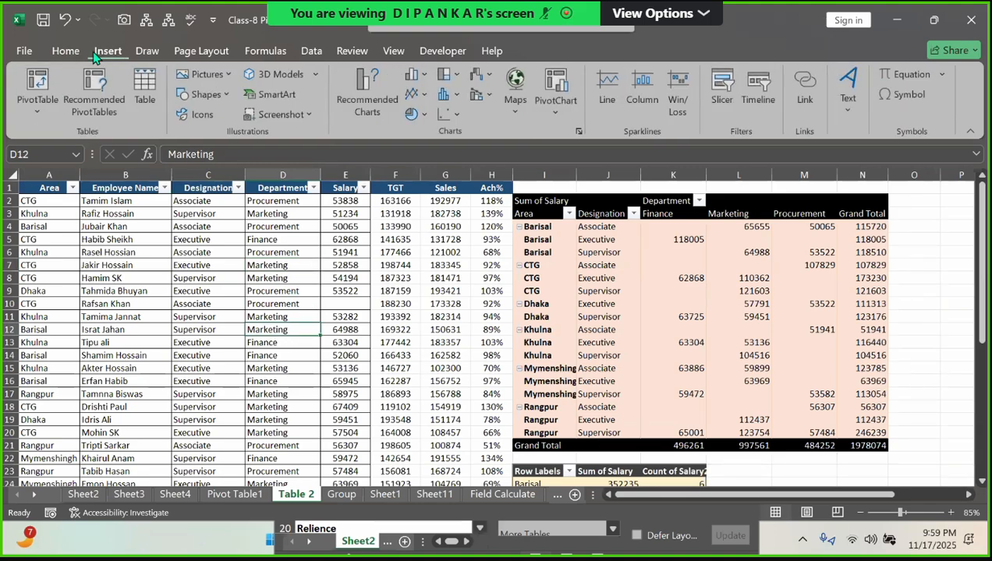
left_click(42, 82)
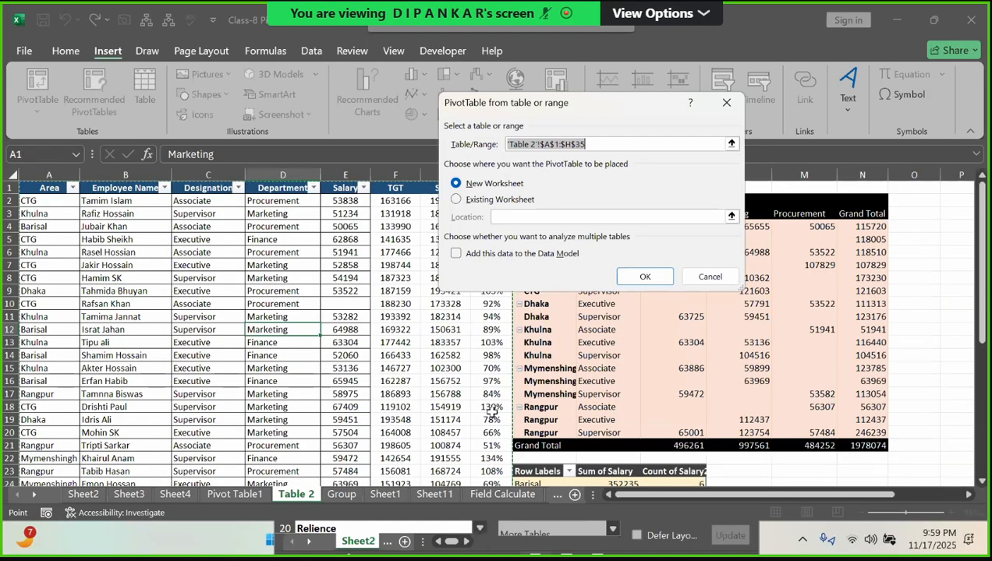
scroll(493, 411, "down", 7)
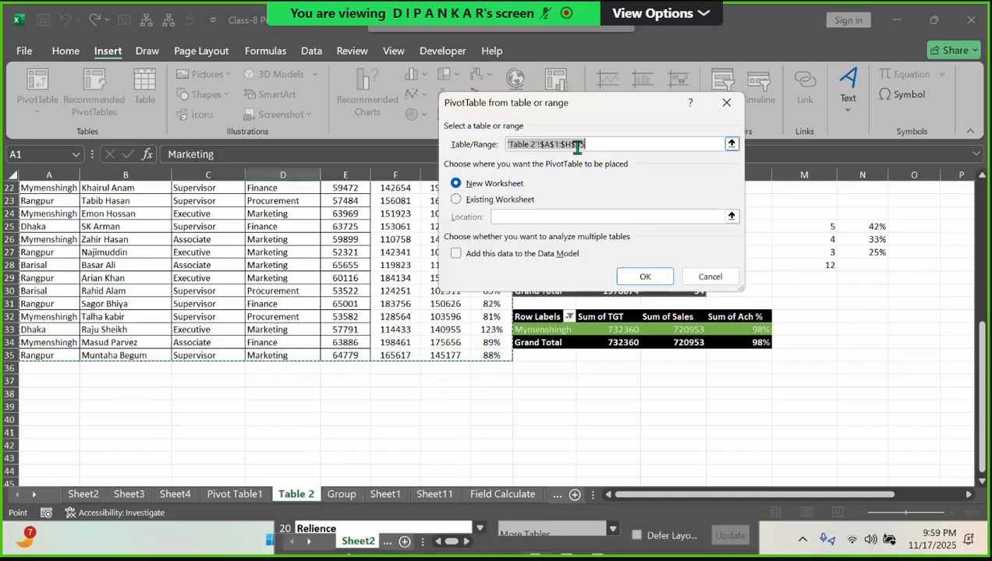
scroll(576, 147, "up", 6)
scroll(575, 147, "up", 2)
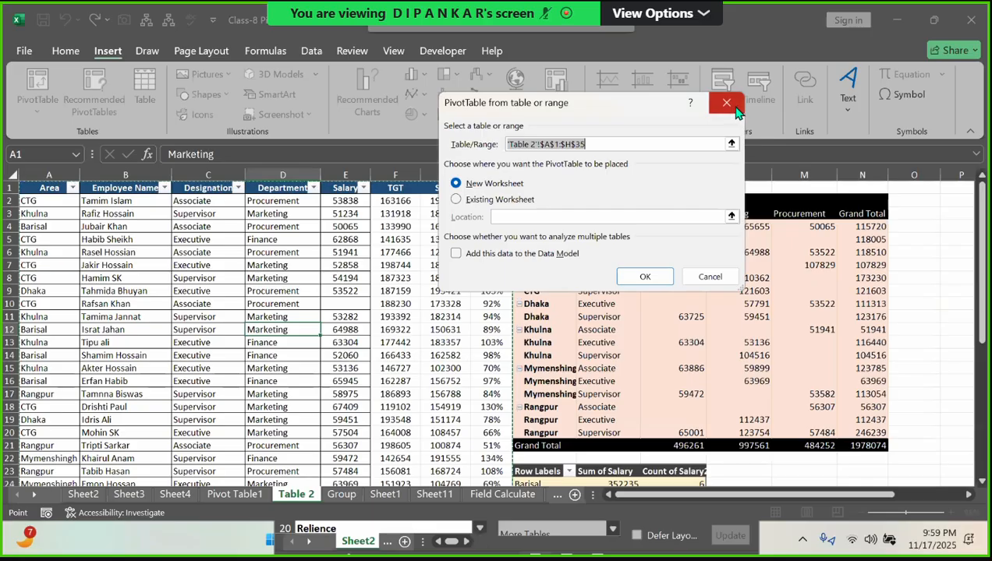
left_click(738, 107)
Step: Select the whole employee data range from the Area header to the last Ach% row
left_click(204, 253)
left_click(19, 192)
left_click_drag(20, 191, 490, 457)
scroll(154, 326, "up", 2)
scroll(154, 327, "up", 3)
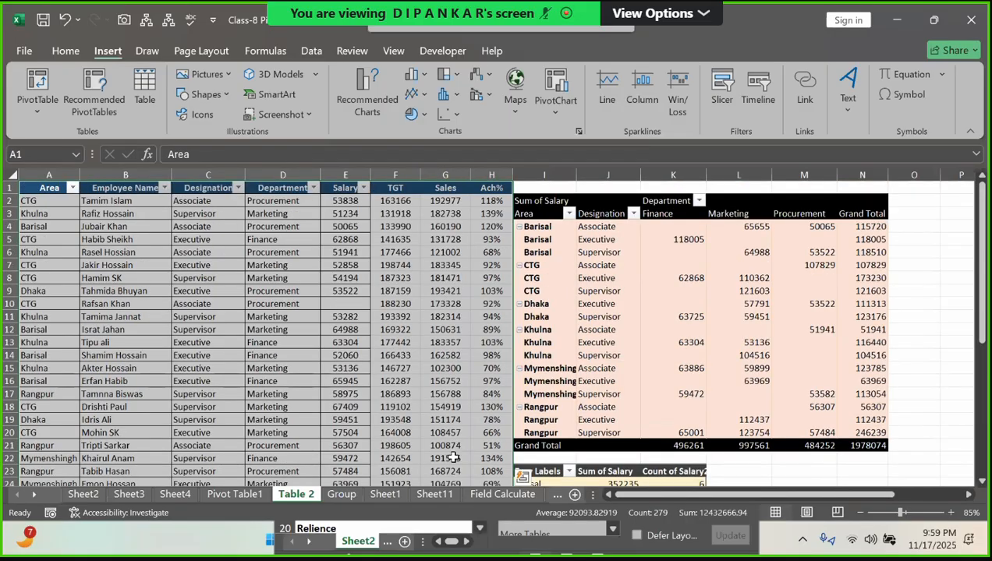
Step: View the filter options of the Designation column and close the list without filtering
left_click(238, 242)
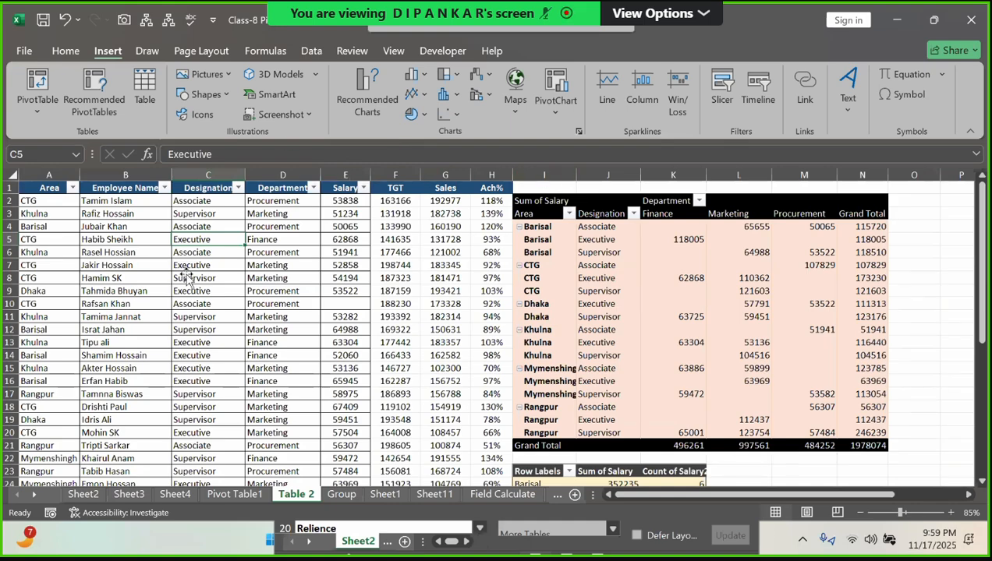
left_click(237, 188)
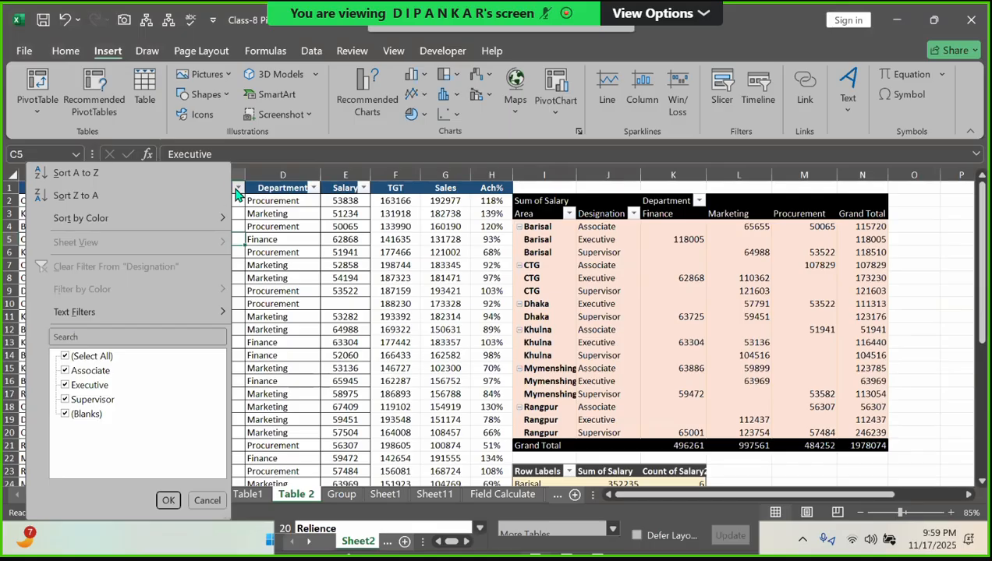
left_click(351, 291)
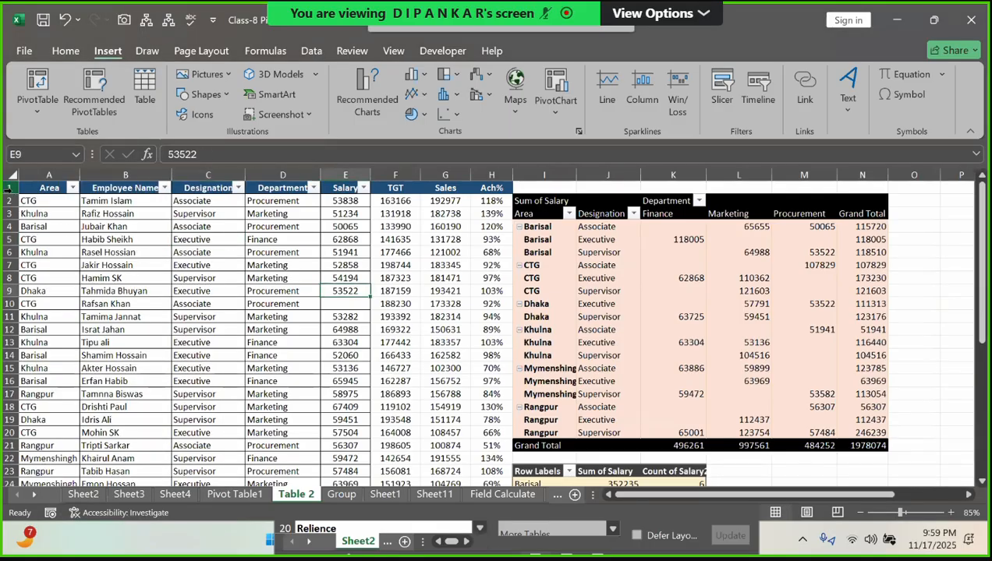
Step: Remove the header filters and reapply them with the whole of row 1 selected
left_click(9, 188)
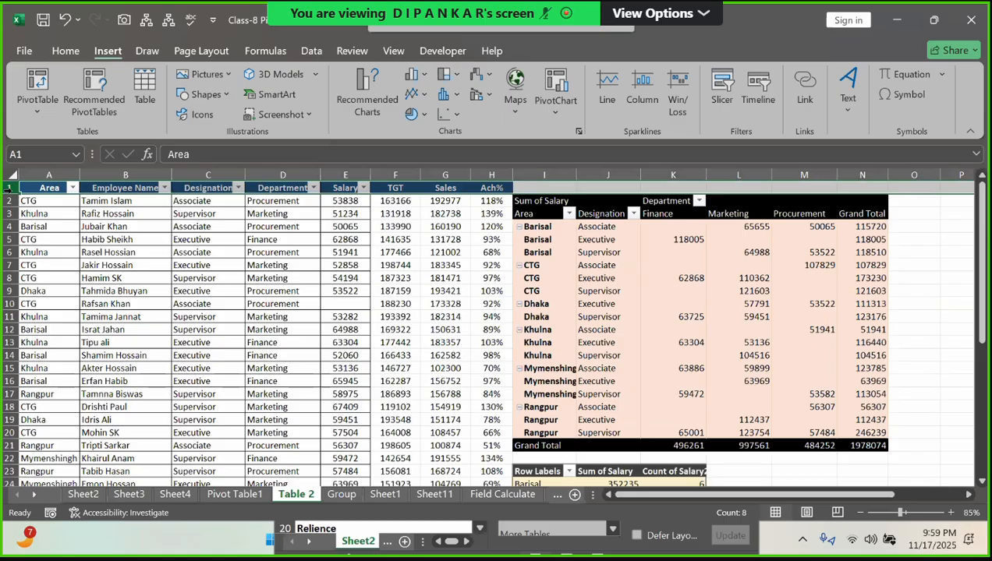
key("ctrl+shift+l")
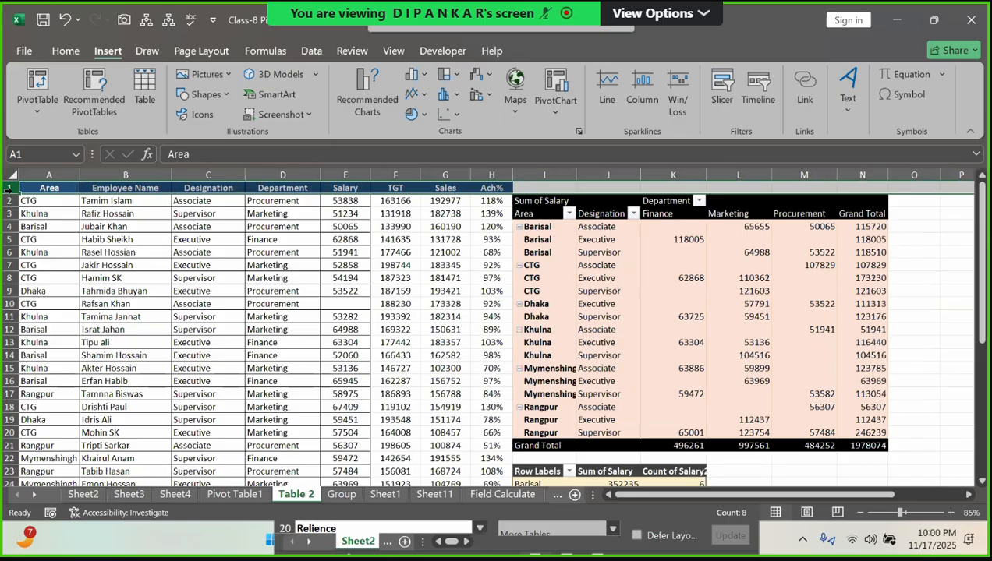
key("ctrl+shift+l")
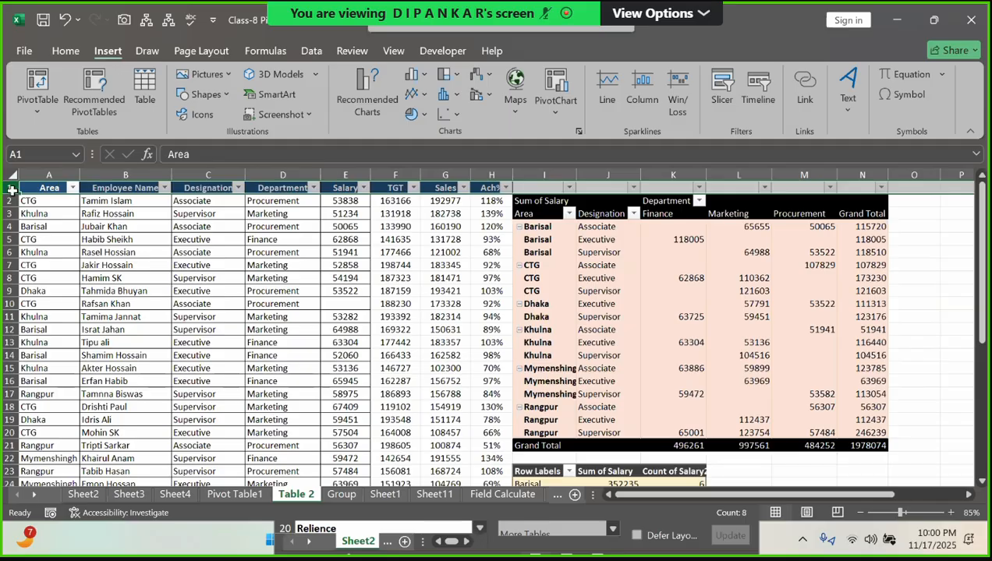
Step: Turn the header filters off and on again from a cell in the Department column
left_click(277, 228)
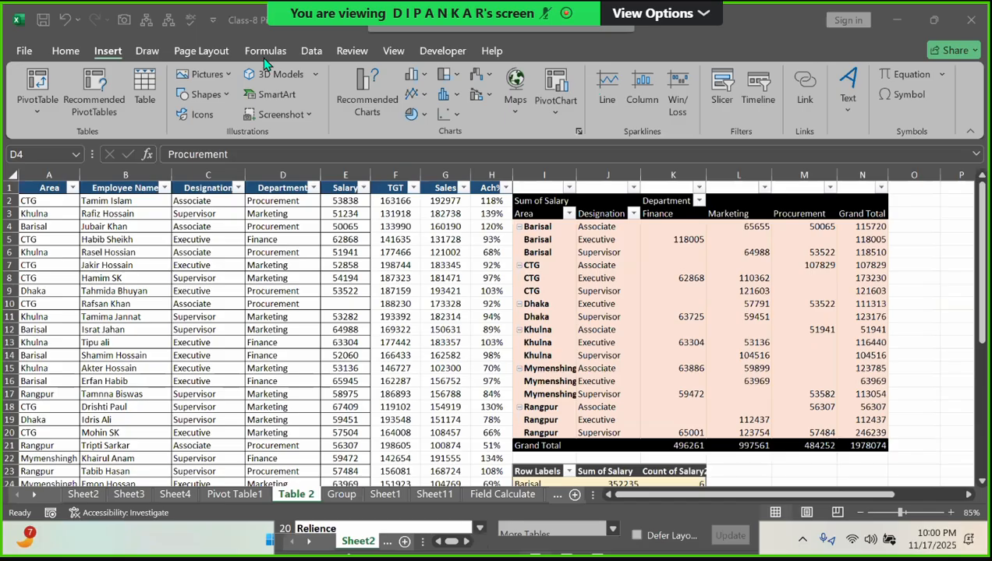
left_click(311, 51)
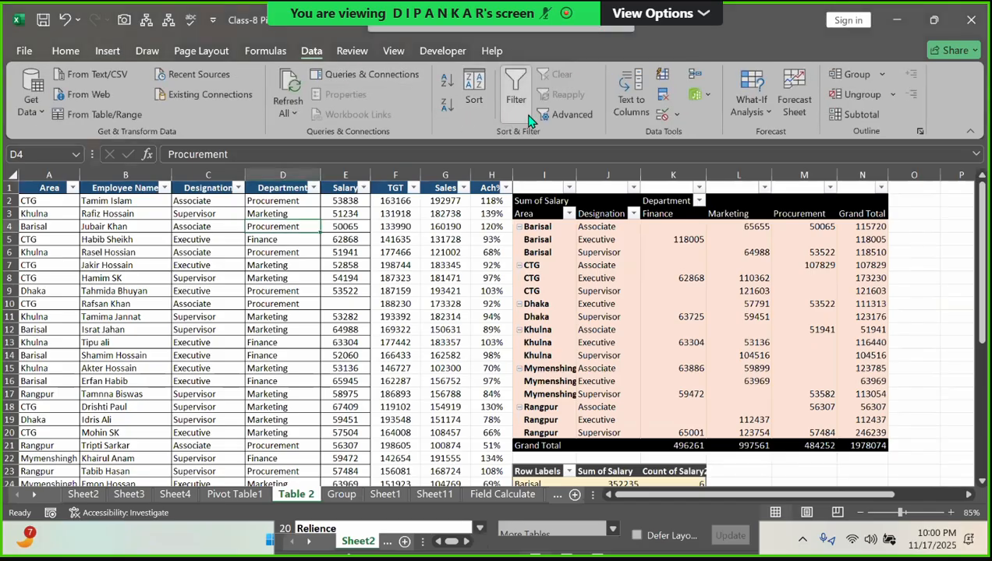
left_click(514, 92)
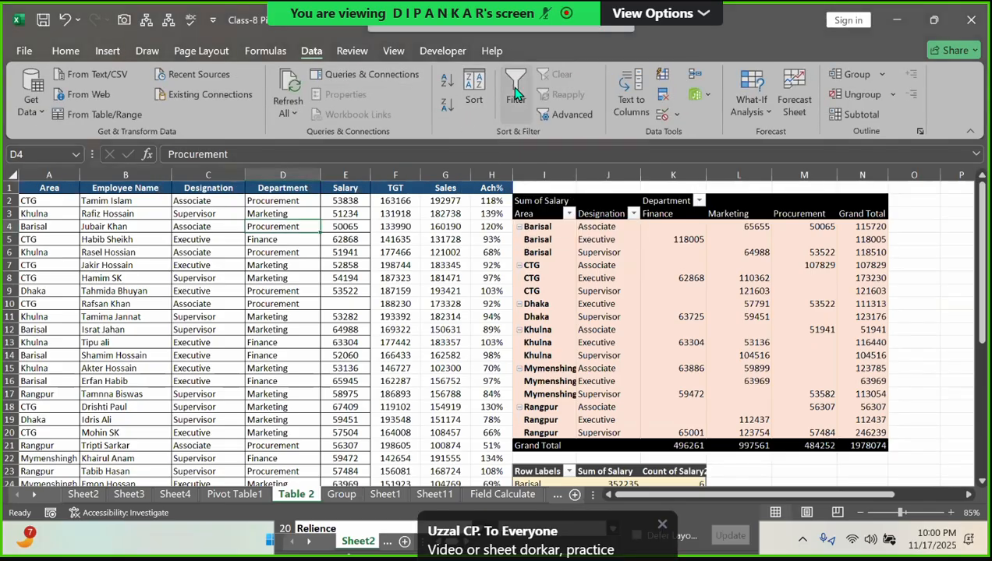
left_click(513, 88)
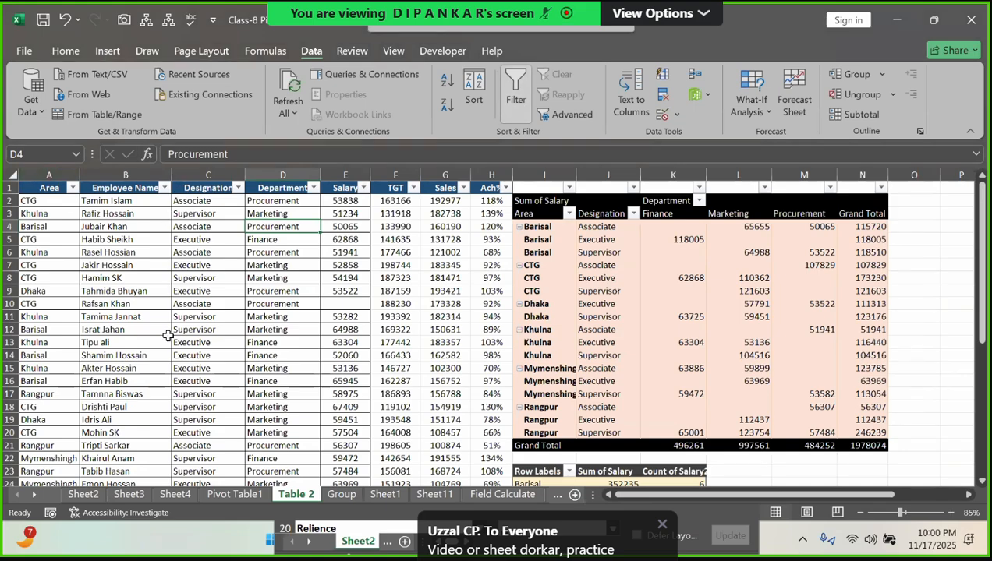
Step: Examine the employee data's header row and the Designation, Department and Salary entries below it
left_click(282, 332)
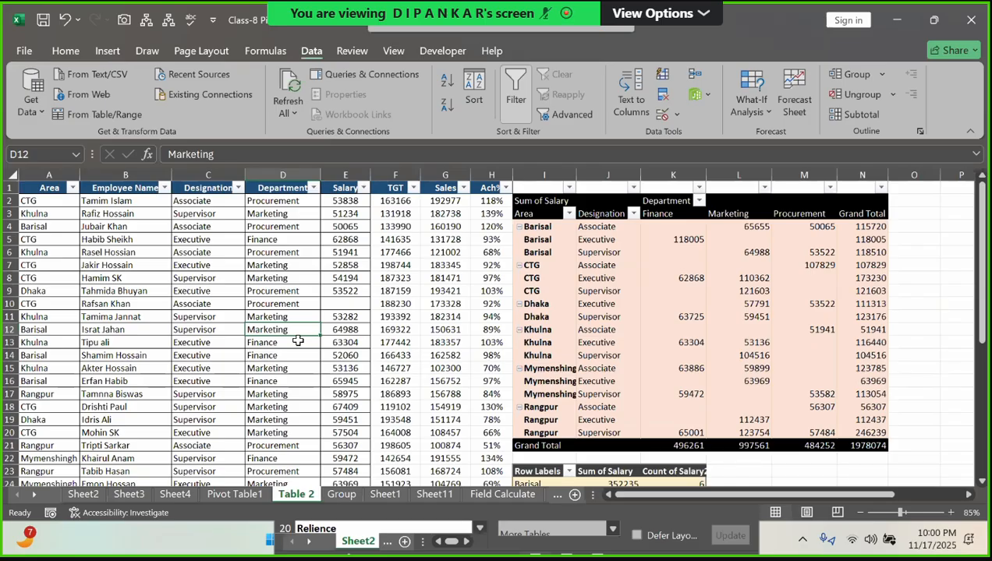
left_click(345, 292)
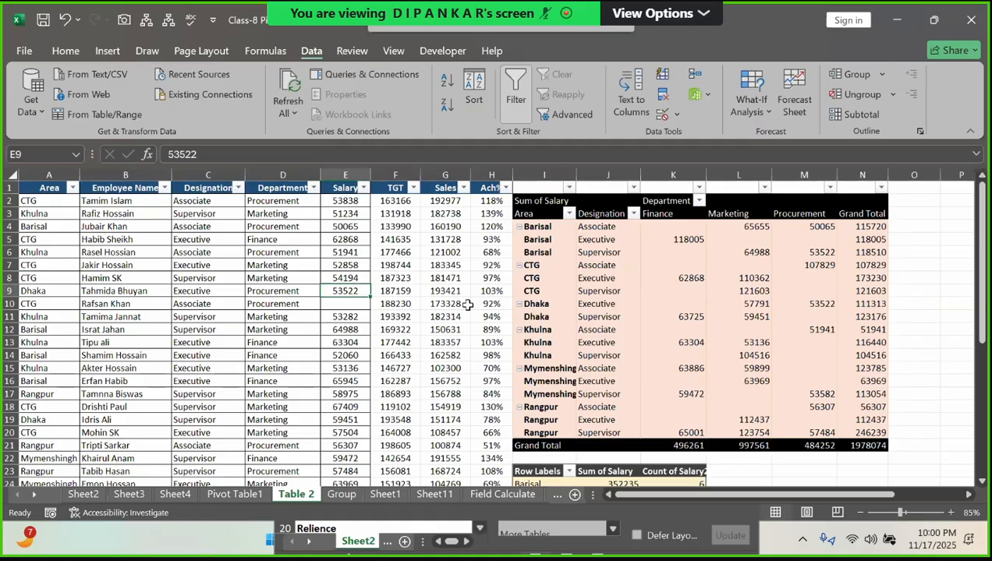
left_click_drag(193, 202, 223, 368)
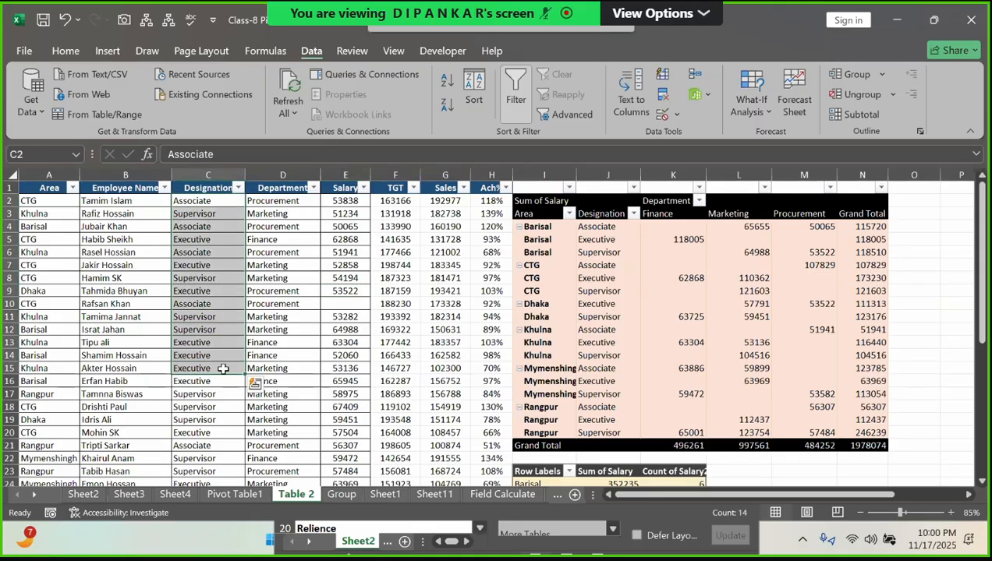
left_click(282, 356)
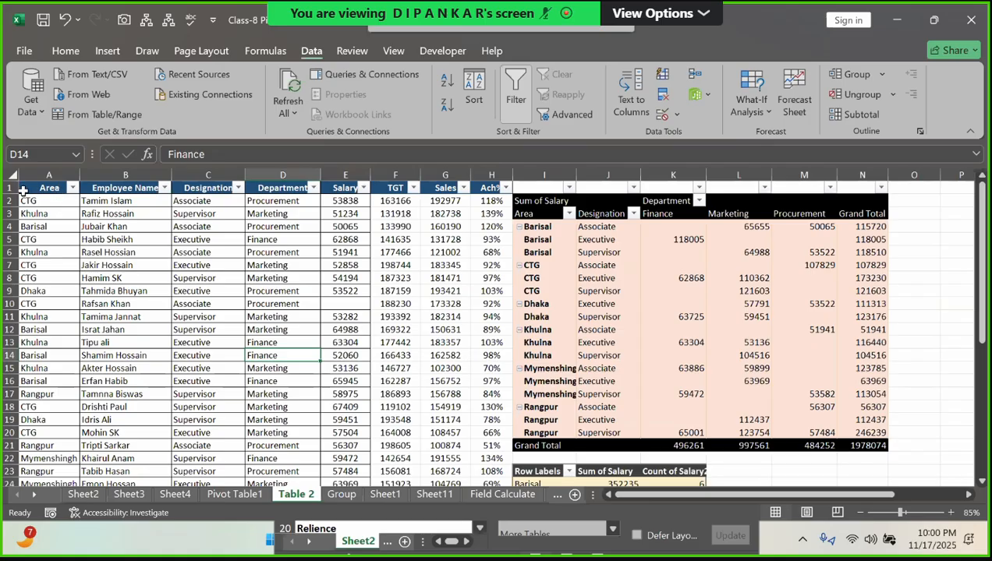
left_click_drag(23, 190, 396, 189)
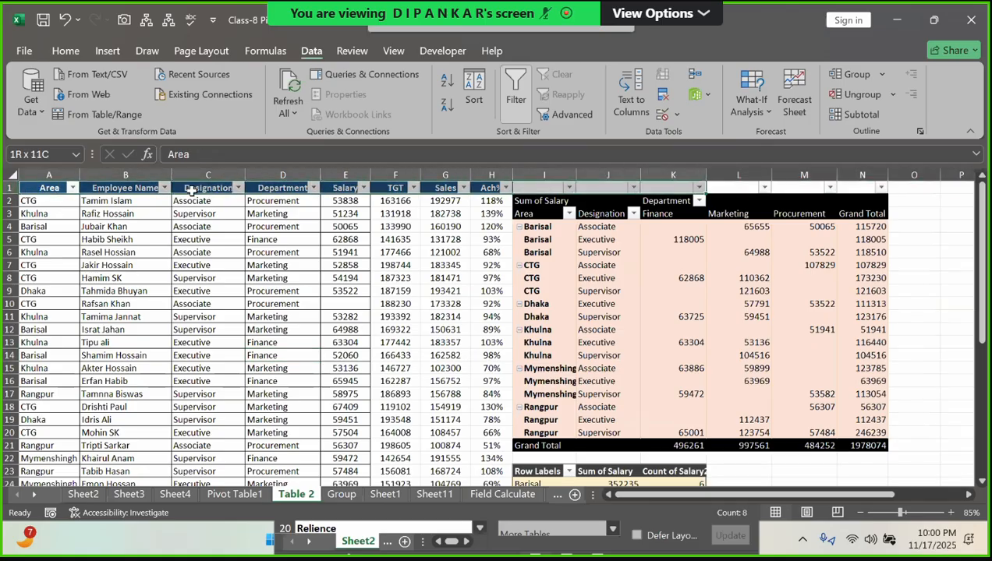
left_click(230, 280)
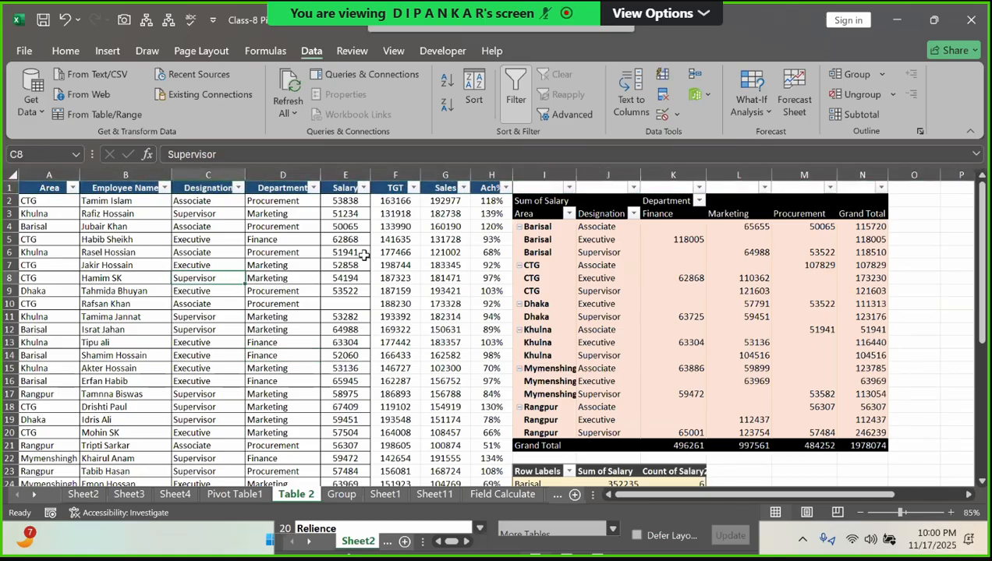
left_click(356, 252)
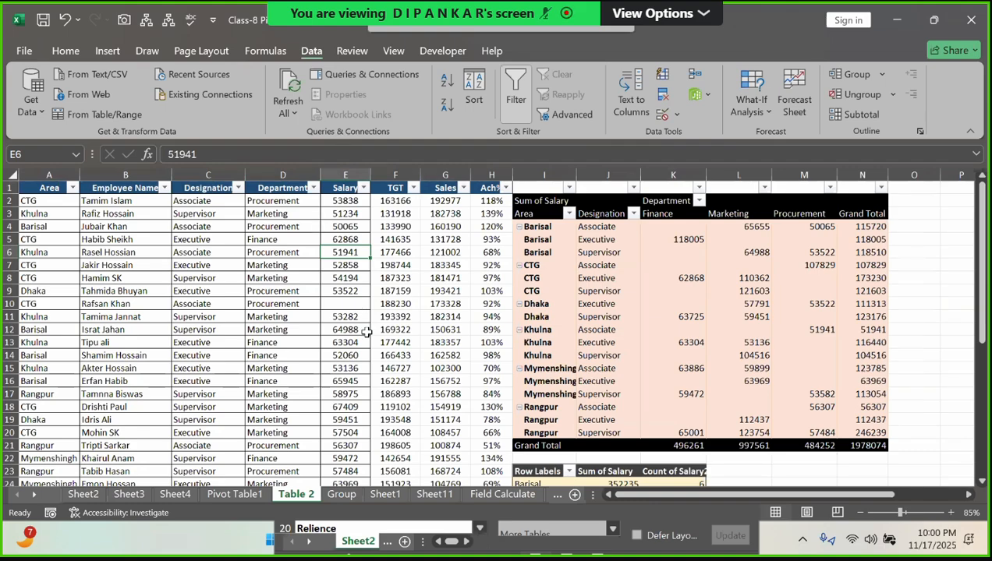
left_click(263, 280)
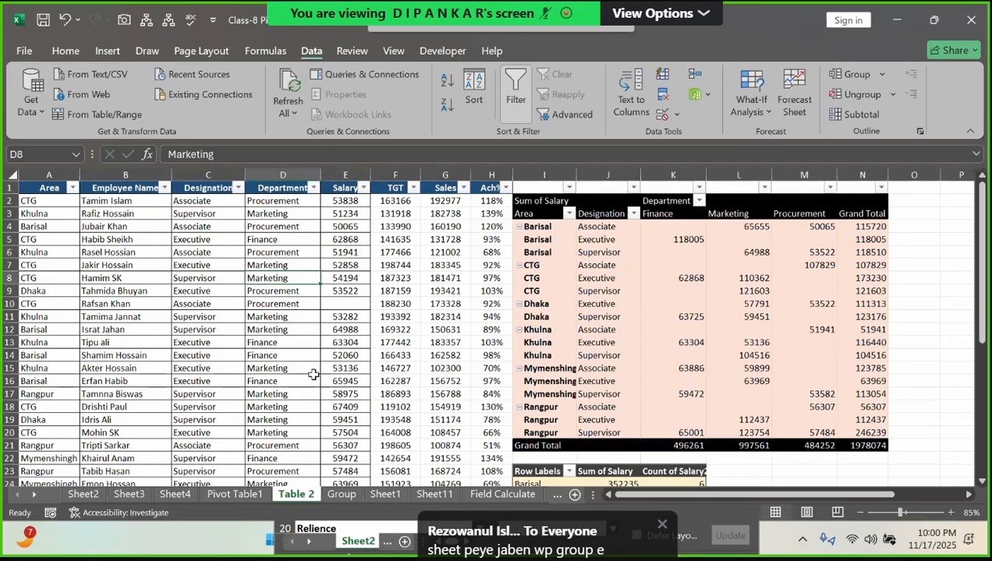
scroll(312, 375, "down", 1)
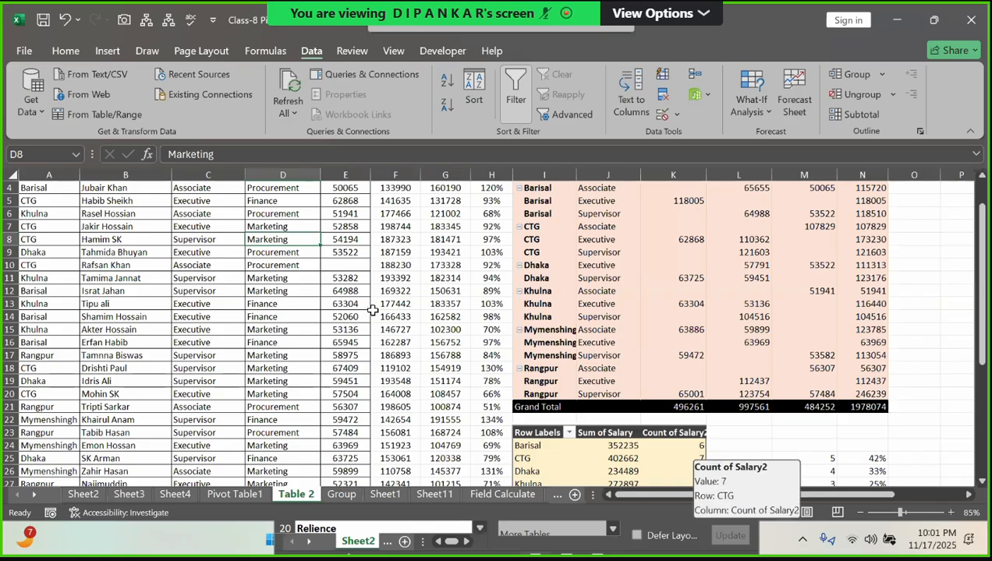
left_click(315, 279)
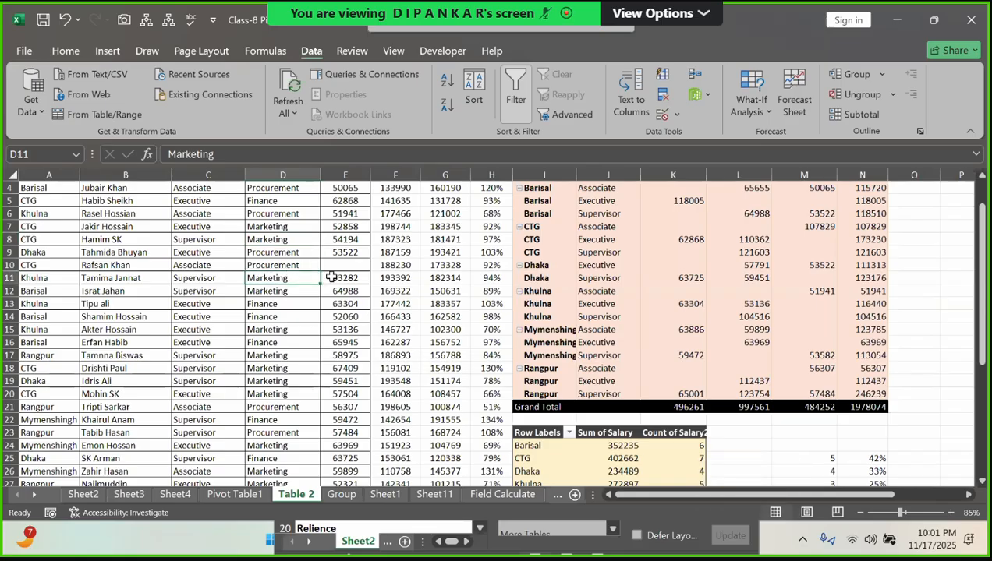